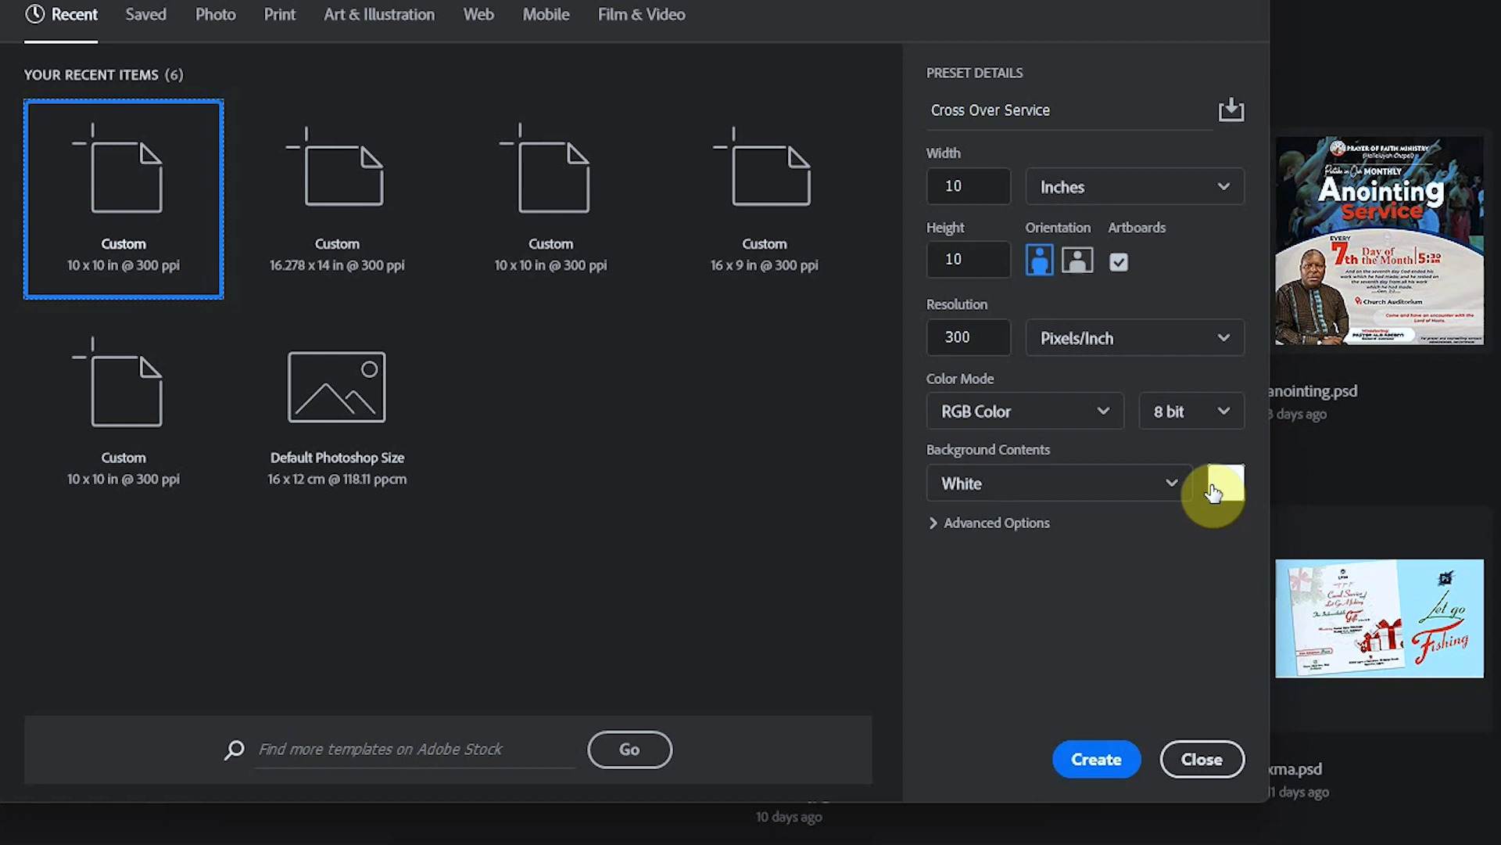
# Create the Cross Over Service document at 10 x 10 inches and 300 ppi, and look over the Cross Over image folder
pyautogui.click(1094, 759)
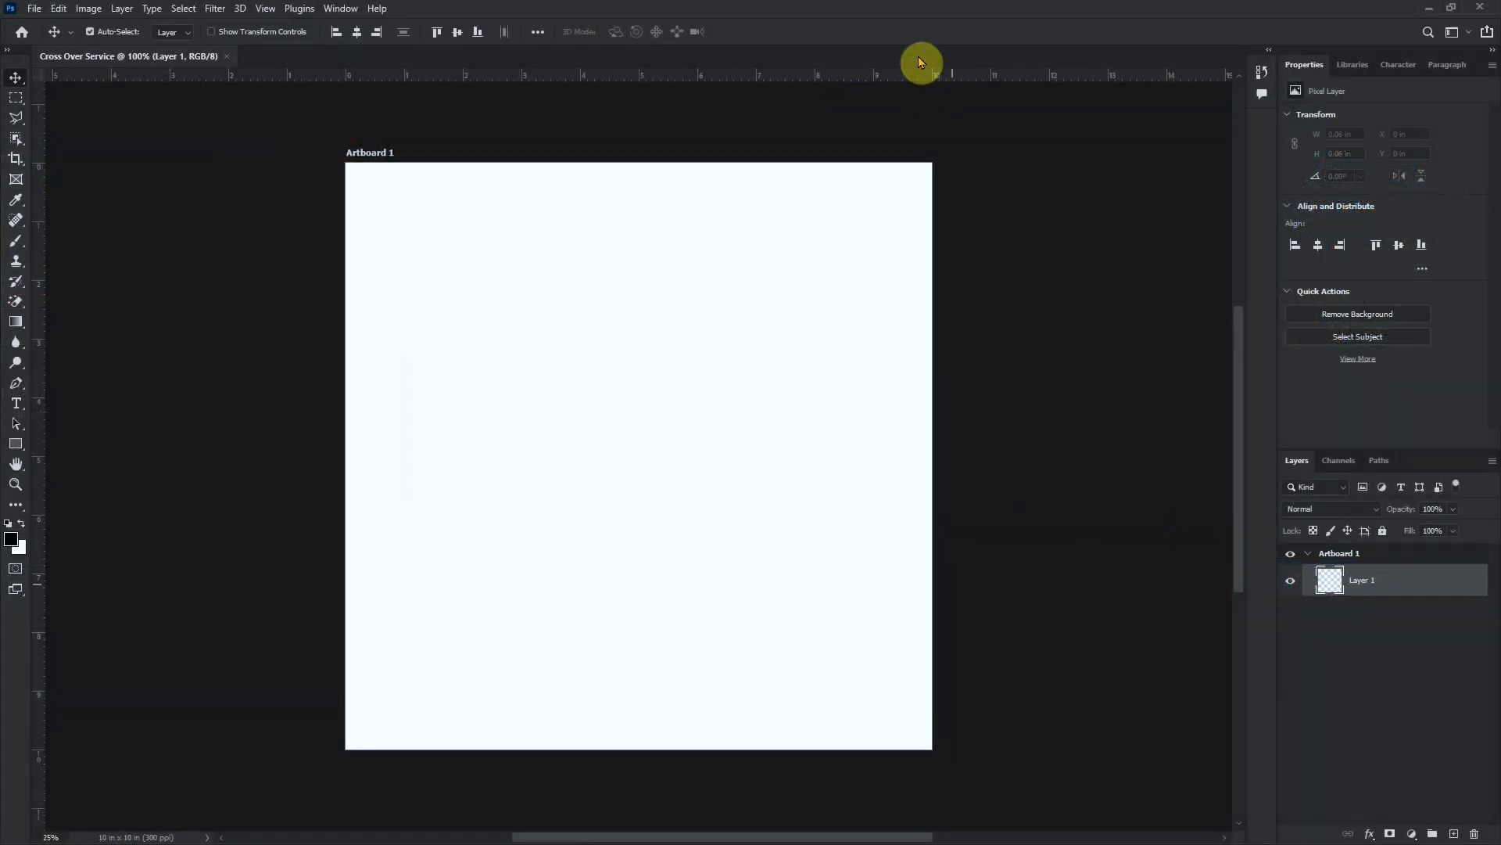
pyautogui.hotkey('alt', 'Tab')
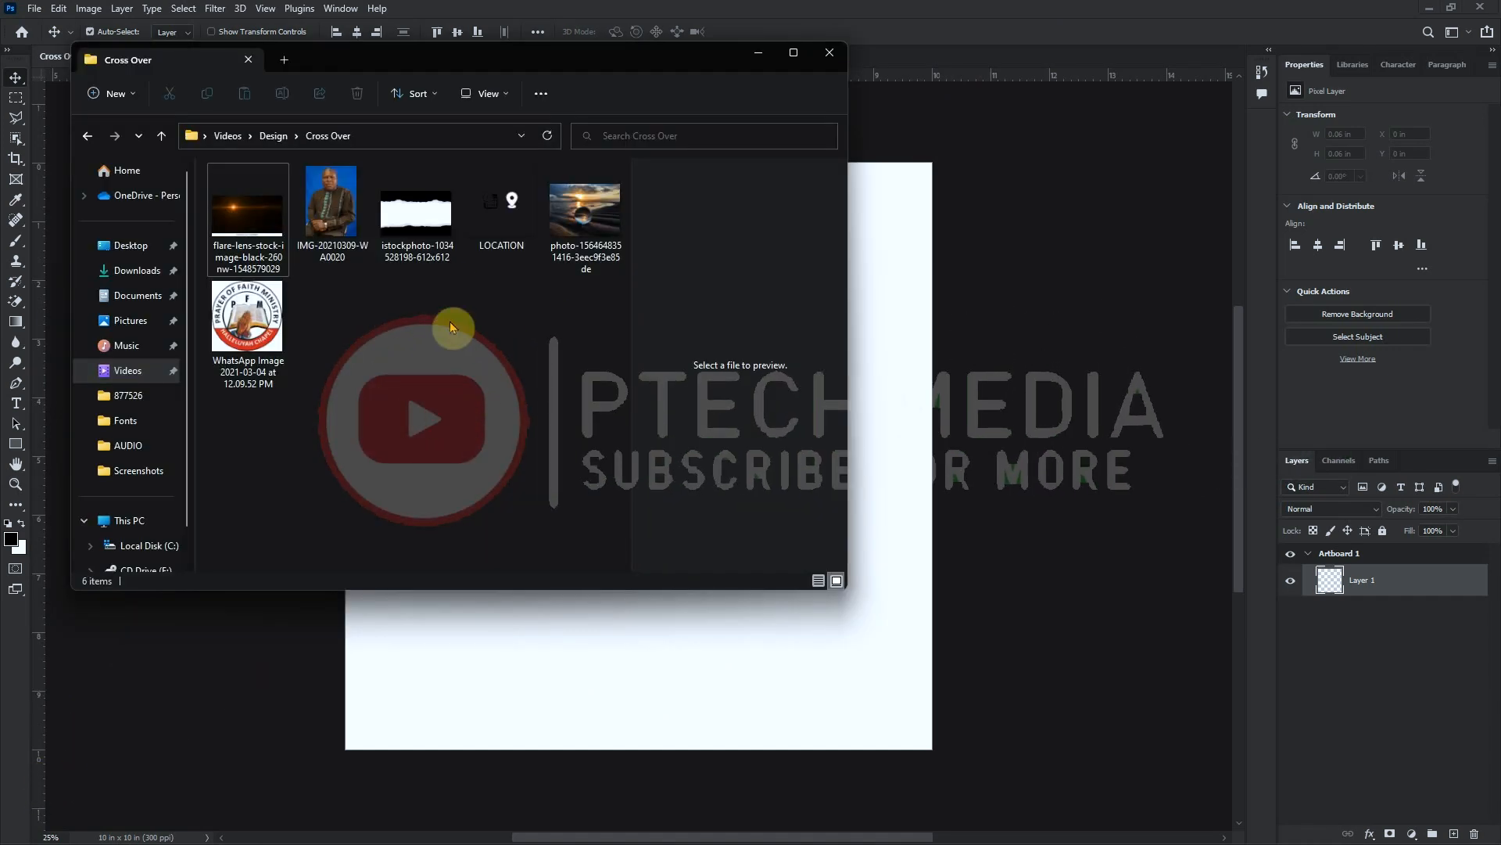
pyautogui.click(887, 354)
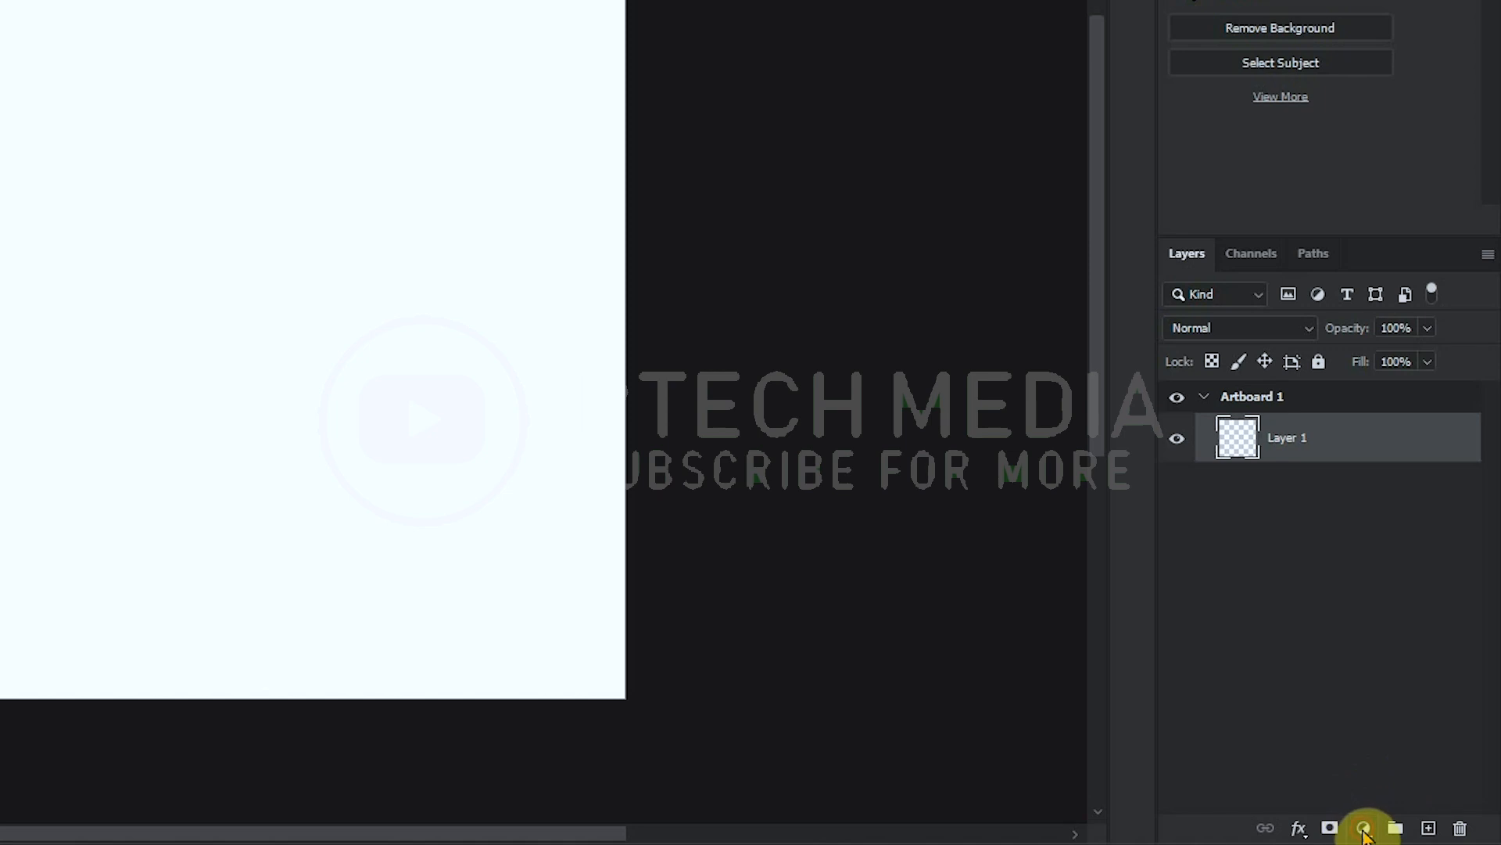
# Add a linear gradient fill layer based on the Foreground to Background preset
pyautogui.click(1411, 834)
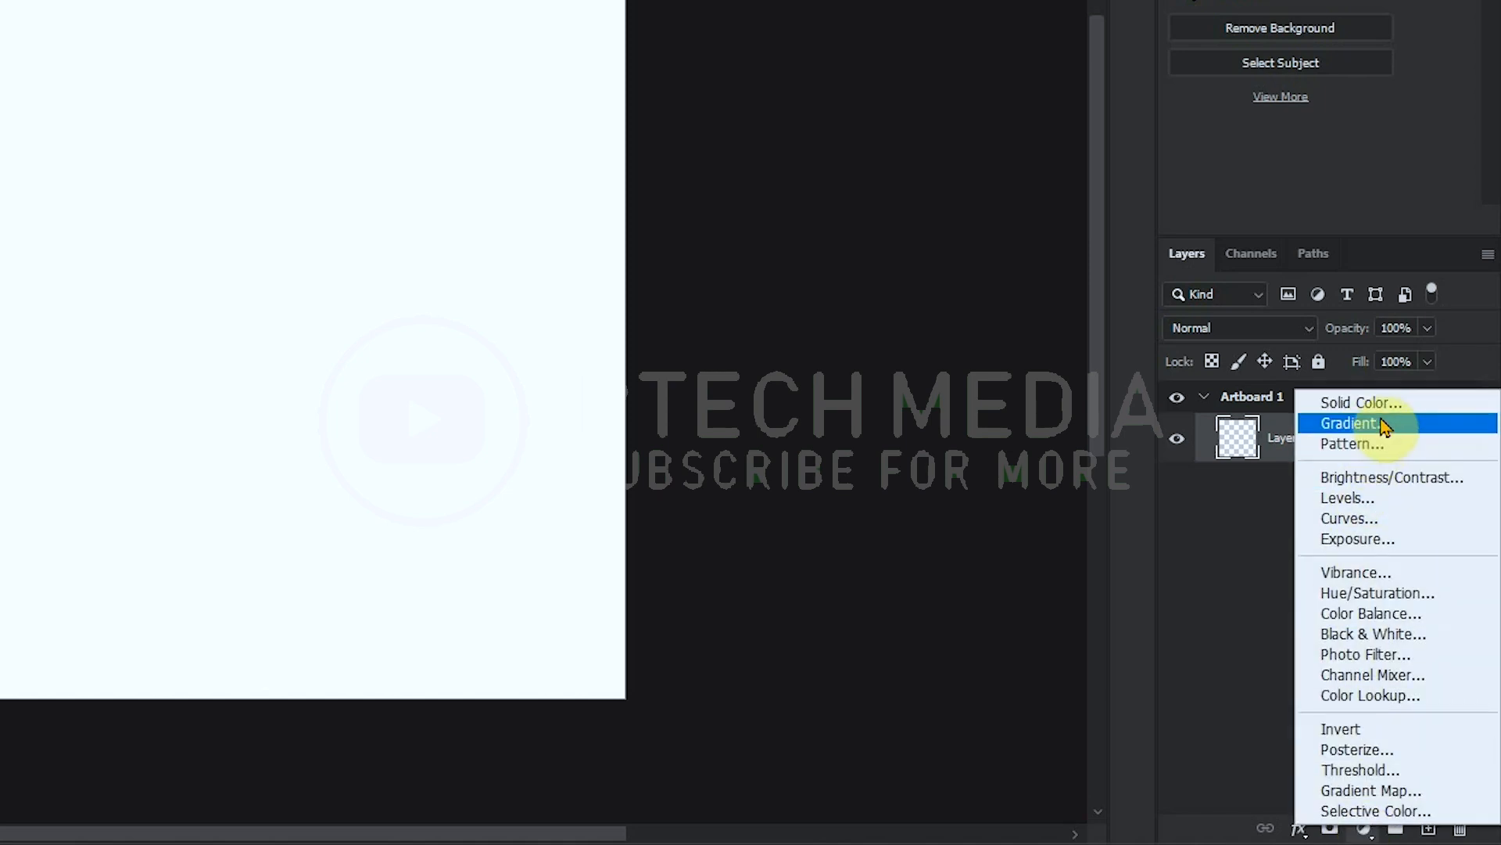
pyautogui.click(1407, 426)
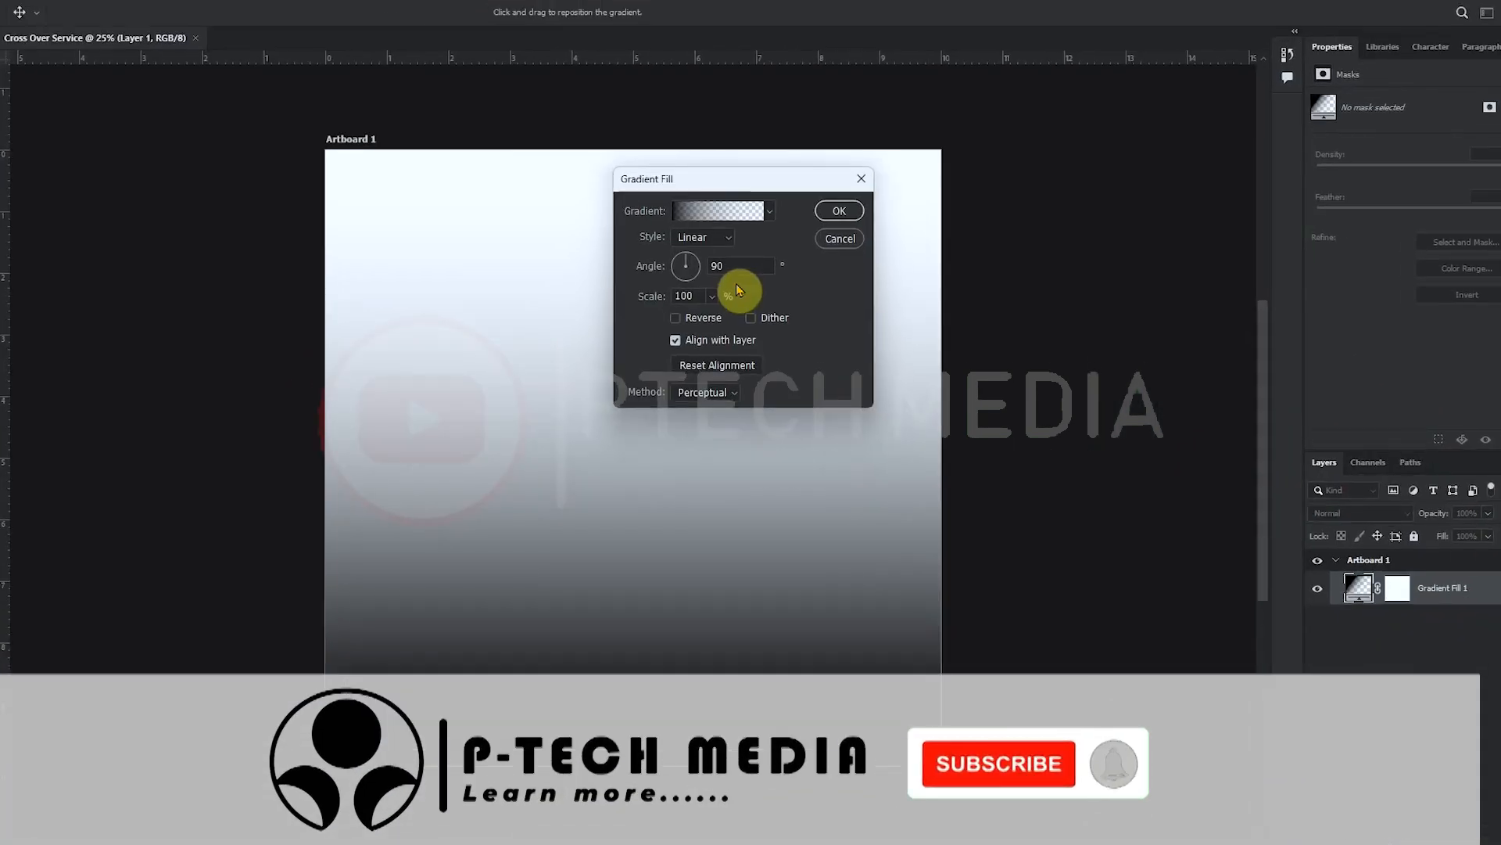
pyautogui.click(706, 166)
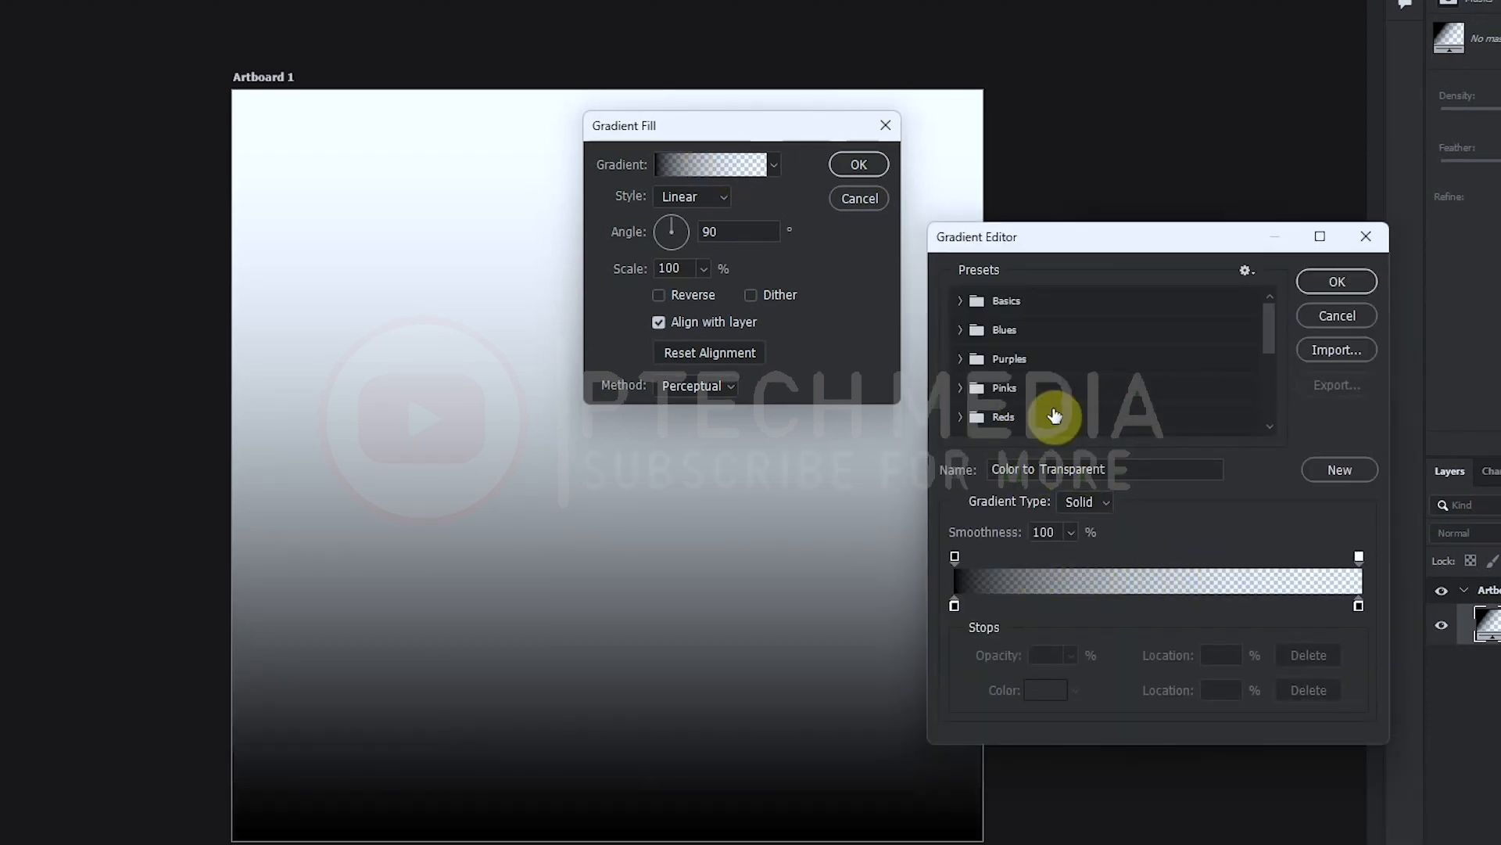
pyautogui.click(961, 301)
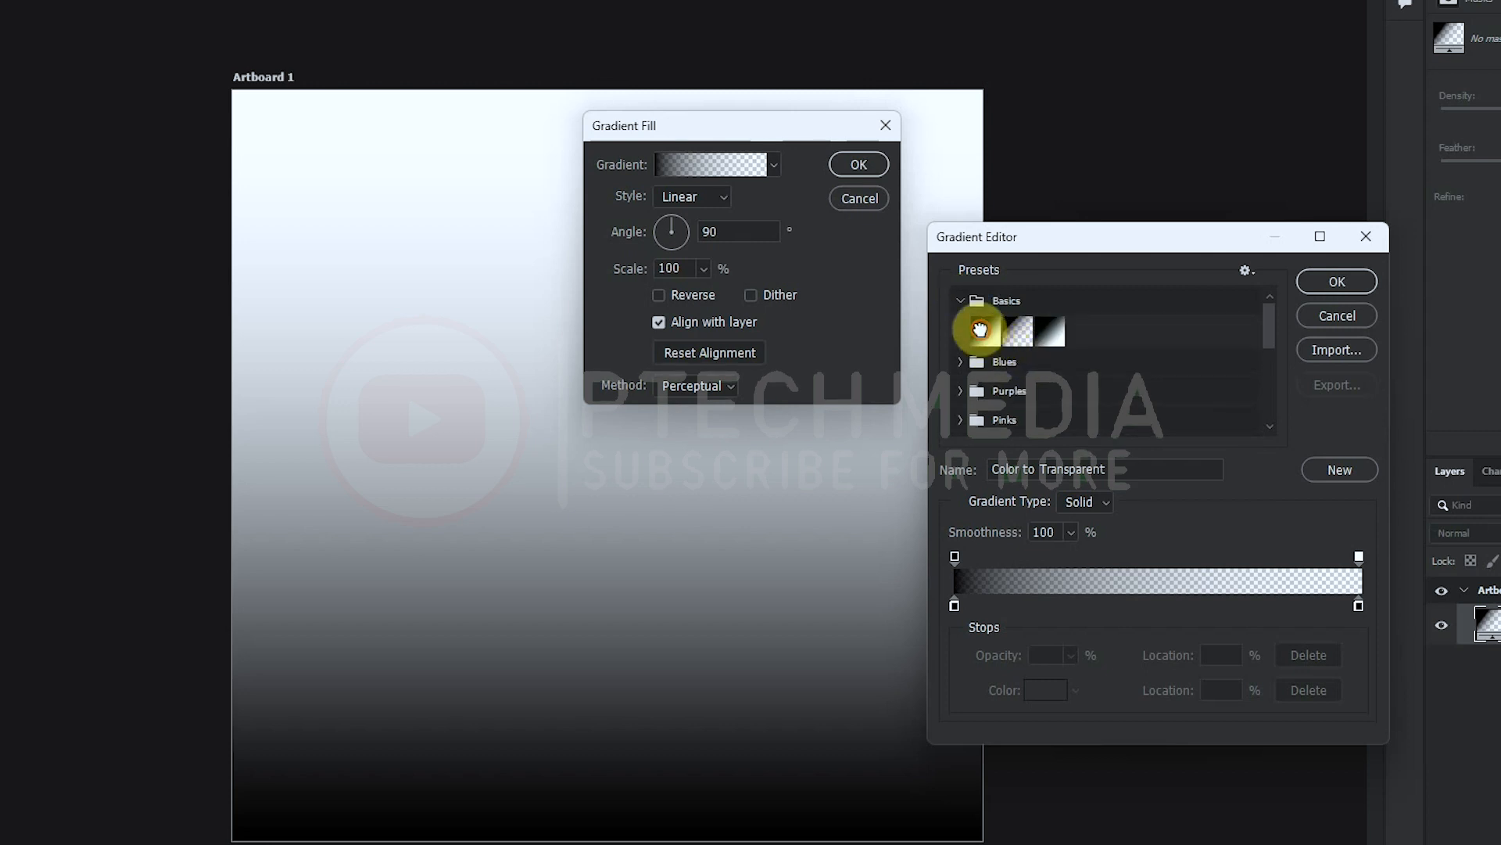
pyautogui.click(984, 330)
# Set the gradient's white end stop to colour e80600 at location 60% and apply the fill
pyautogui.click(1358, 606)
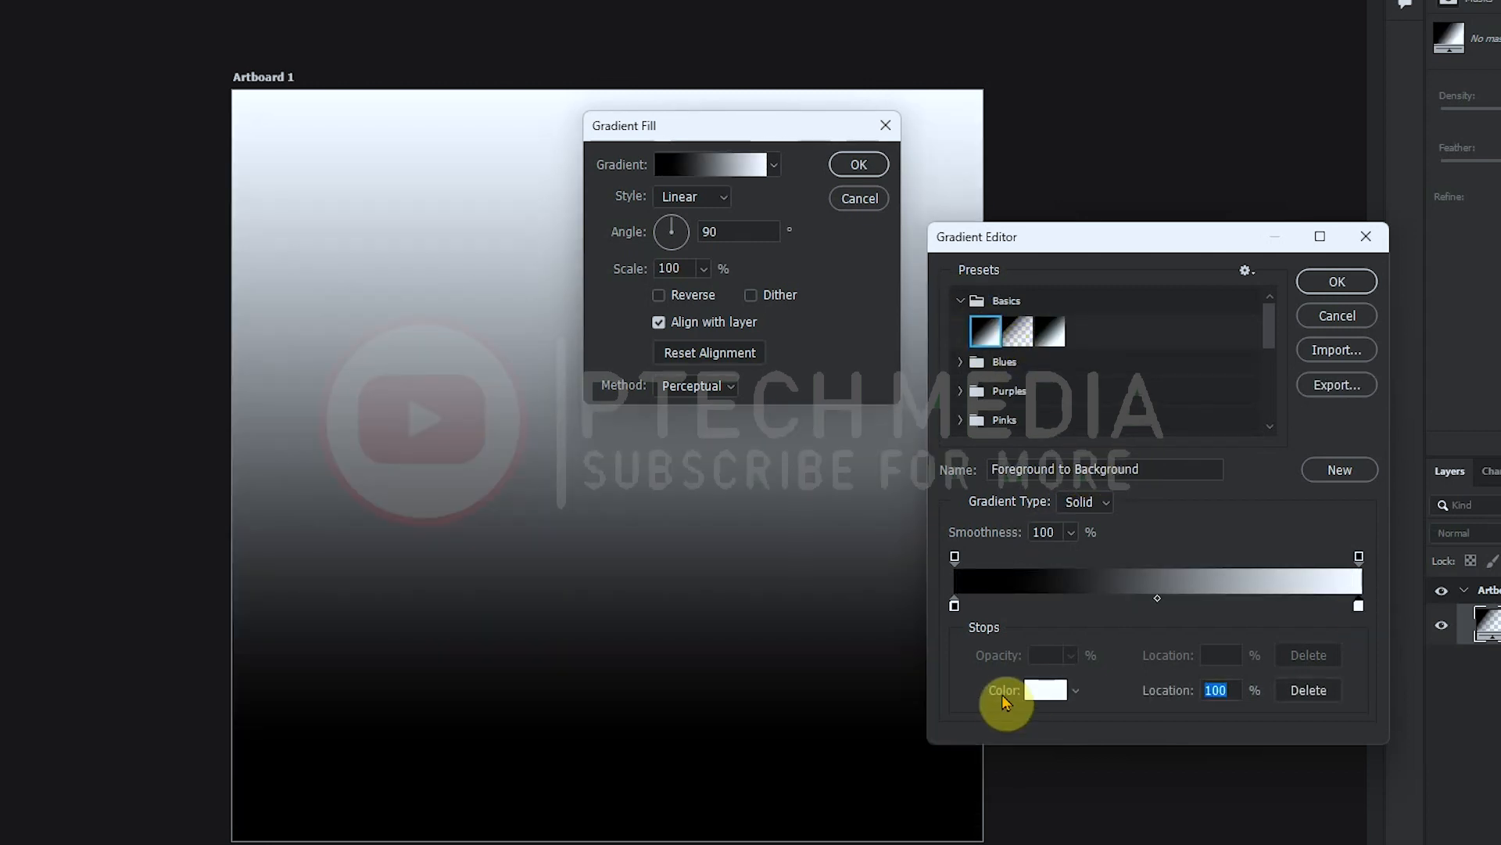
pyautogui.click(1042, 688)
pyautogui.write('e80600')
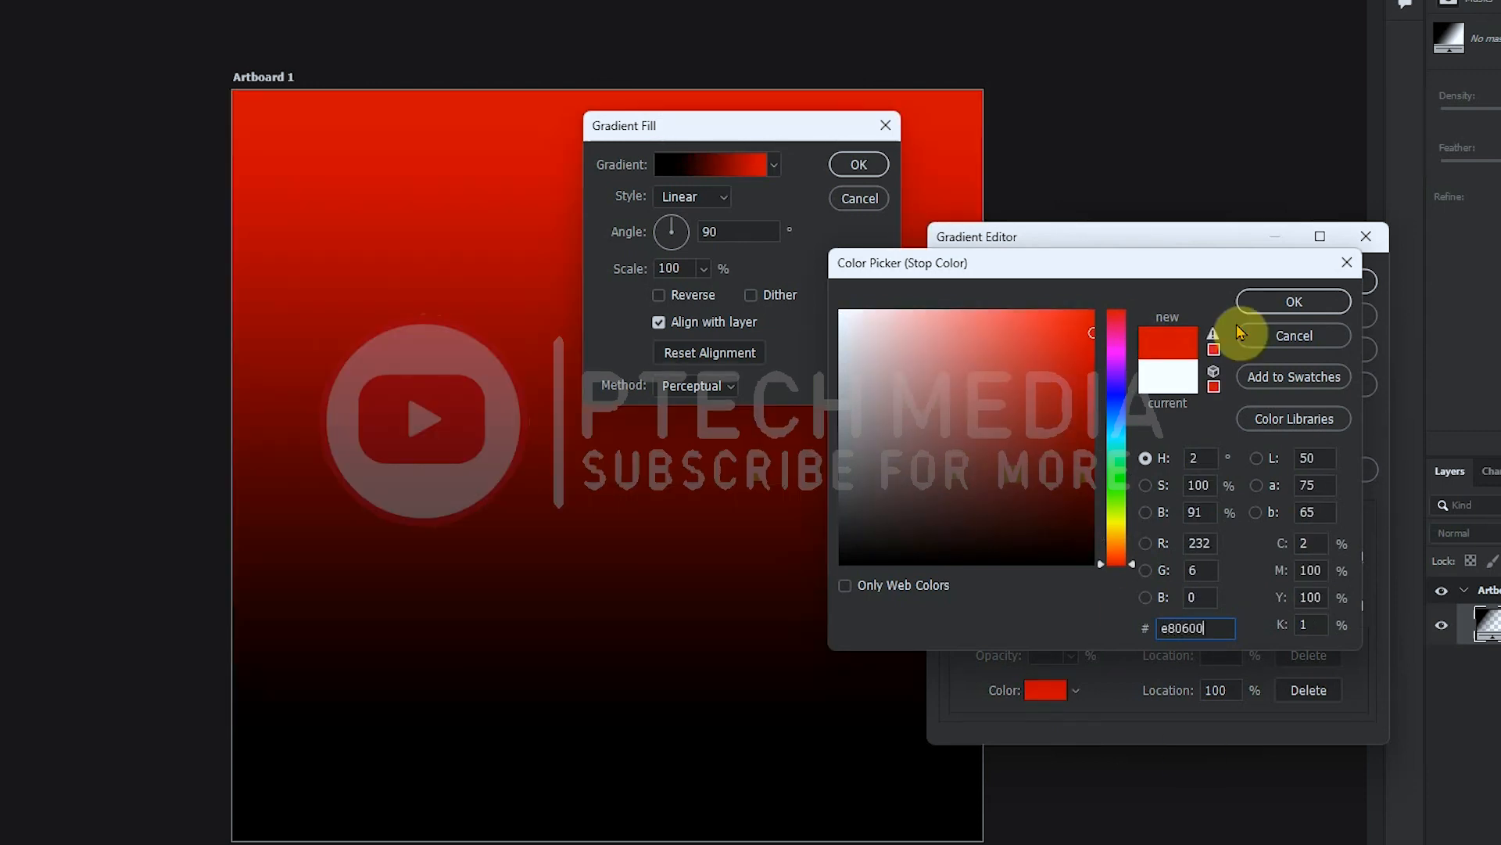
pyautogui.click(1292, 302)
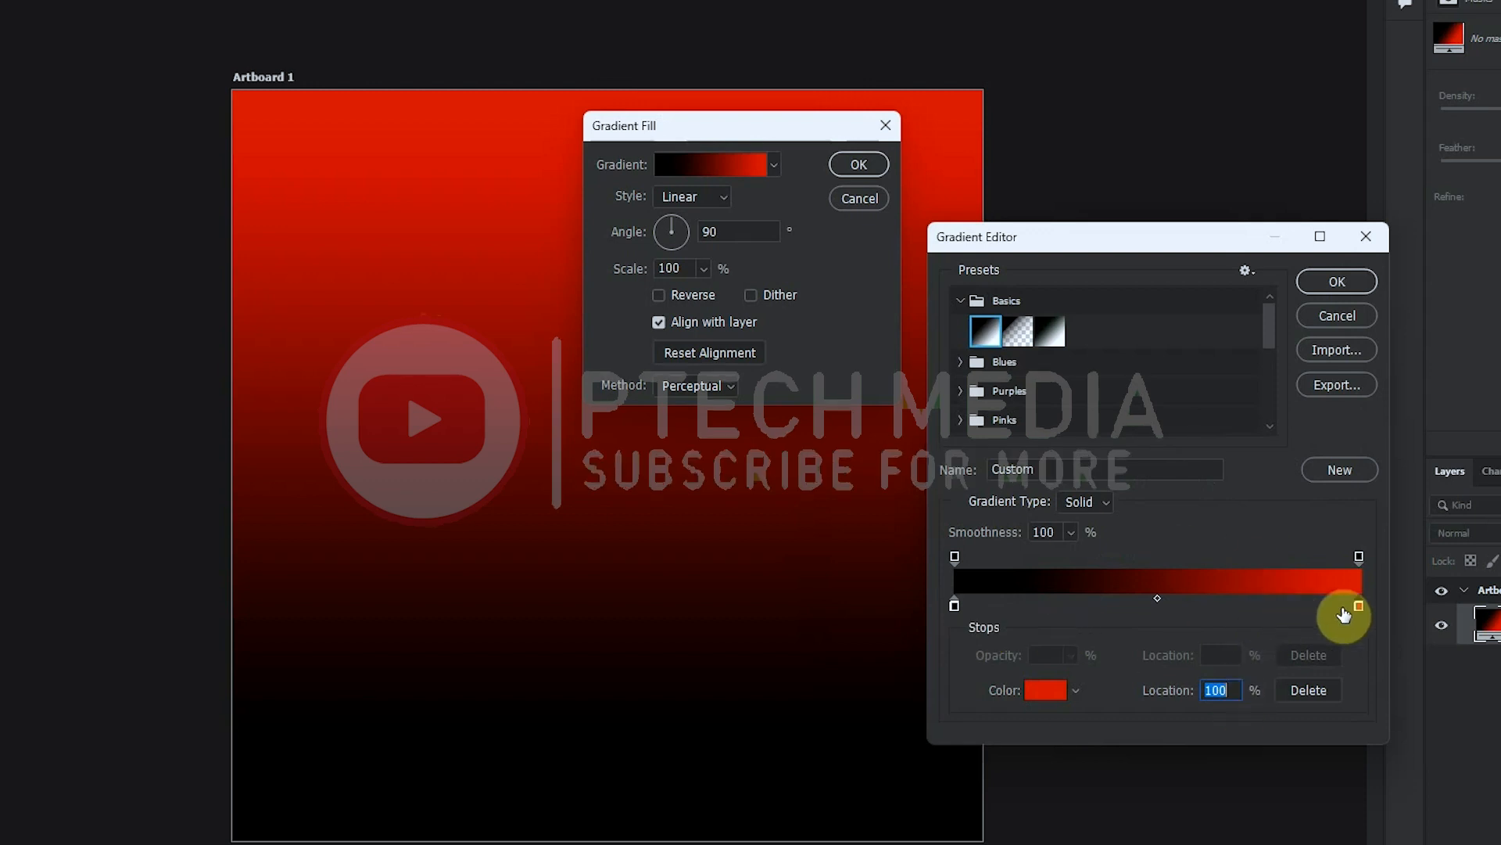
pyautogui.write('60')
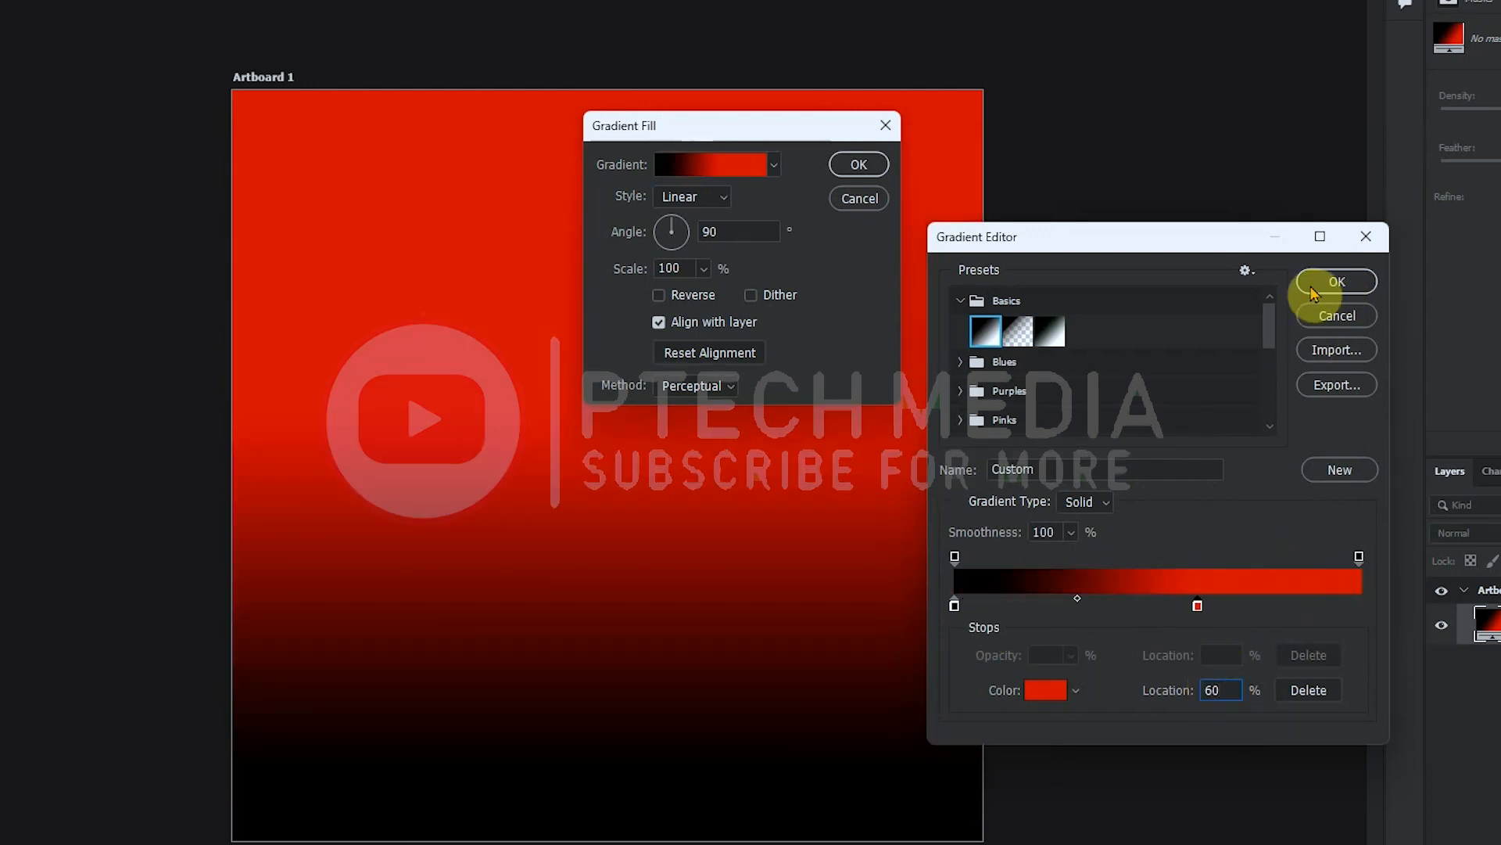
pyautogui.click(1337, 282)
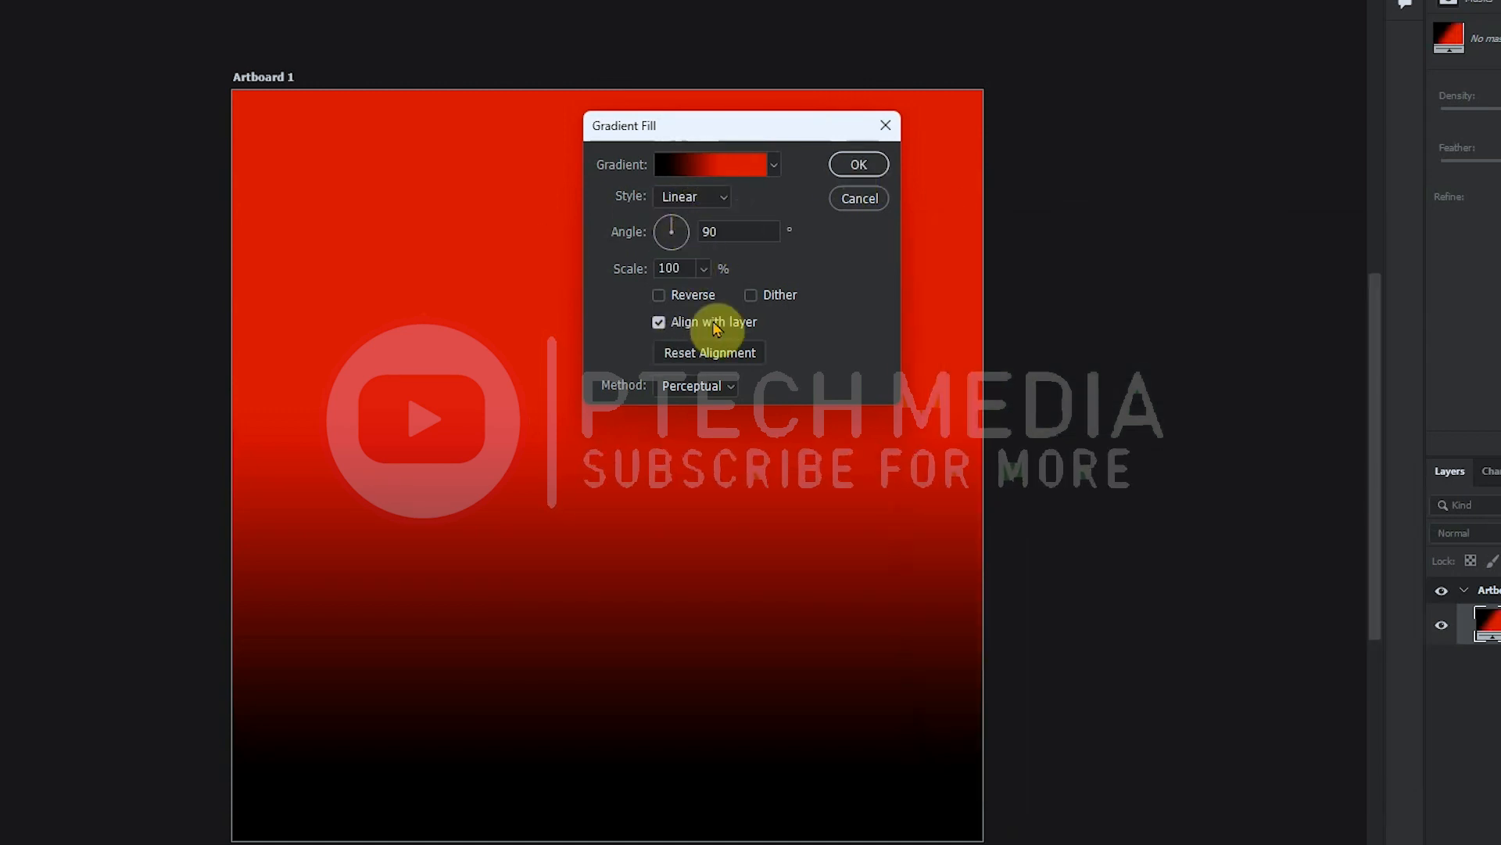
pyautogui.click(859, 164)
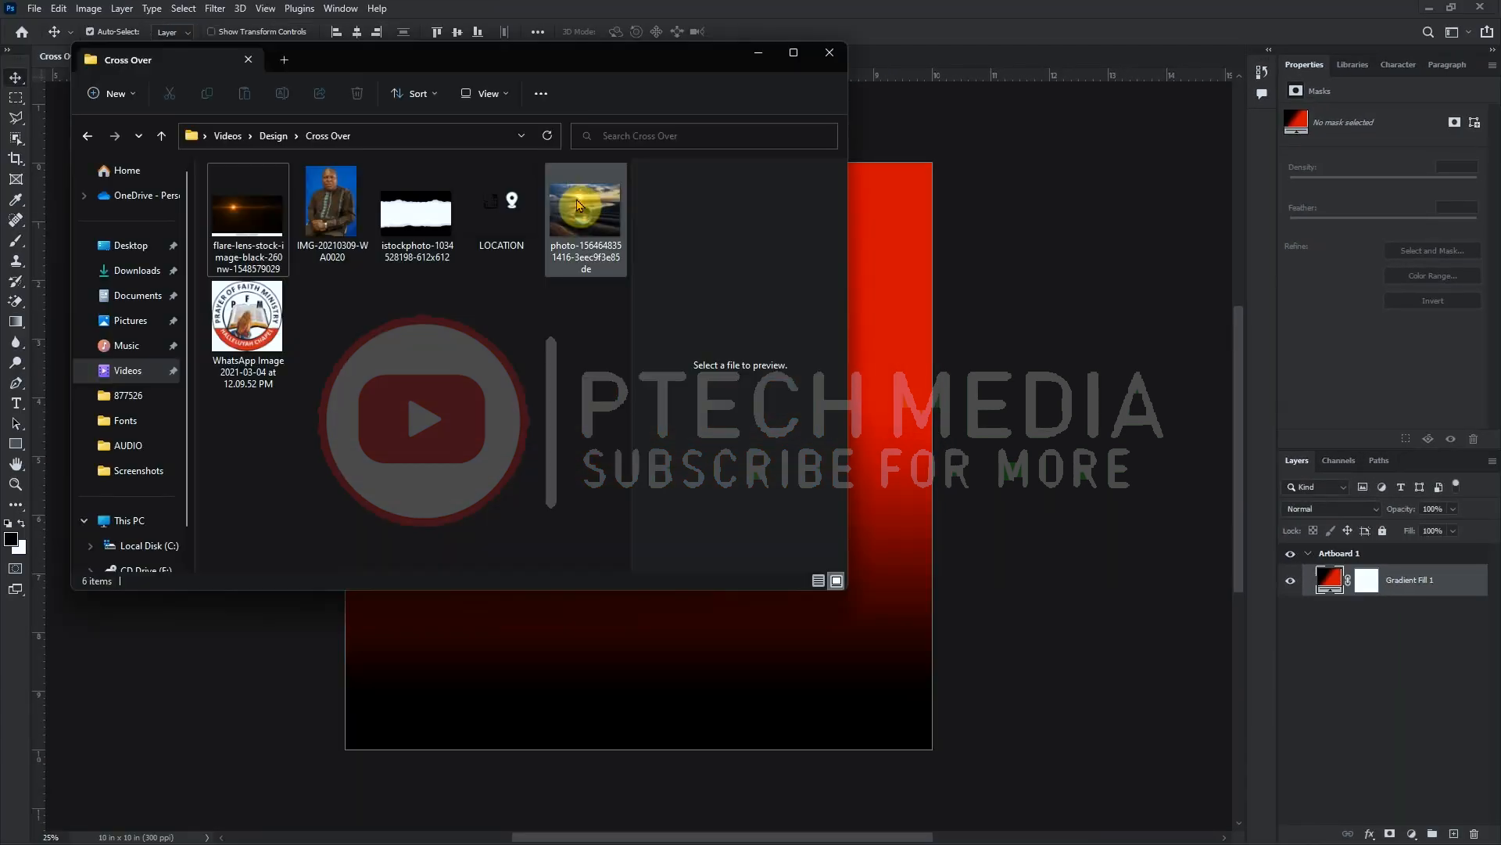
# Place the sunset glass-ball photo over the upper artboard at about 10.8 x 8.1 inches and set its blend mode to Multiply
pyautogui.moveTo(578, 201); pyautogui.dragTo(713, 328)
pyautogui.hotkey('ctrl', 't')
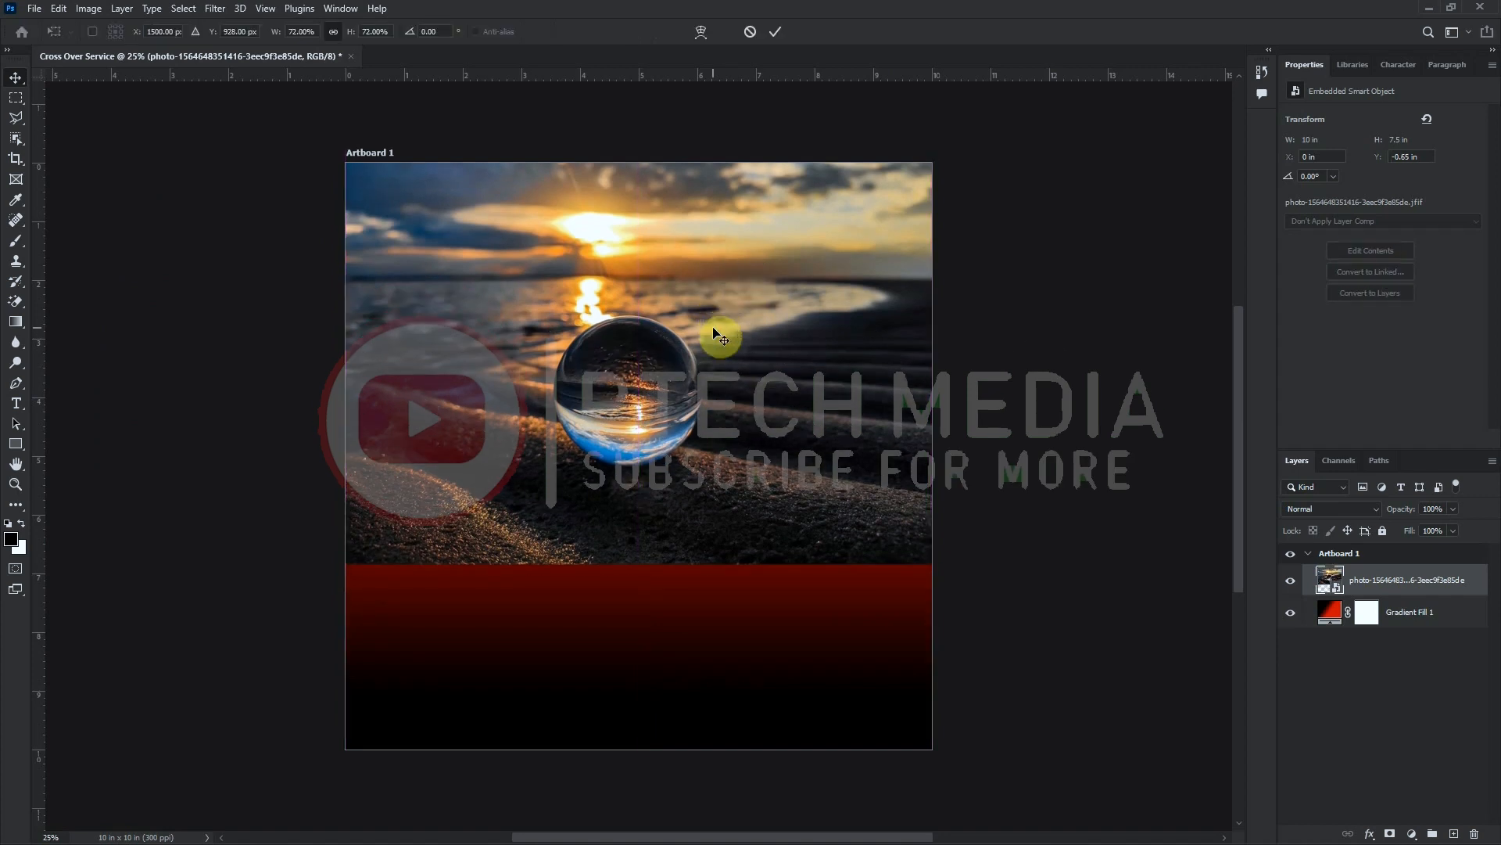
pyautogui.moveTo(933, 568); pyautogui.dragTo(845, 482)
pyautogui.click(775, 31)
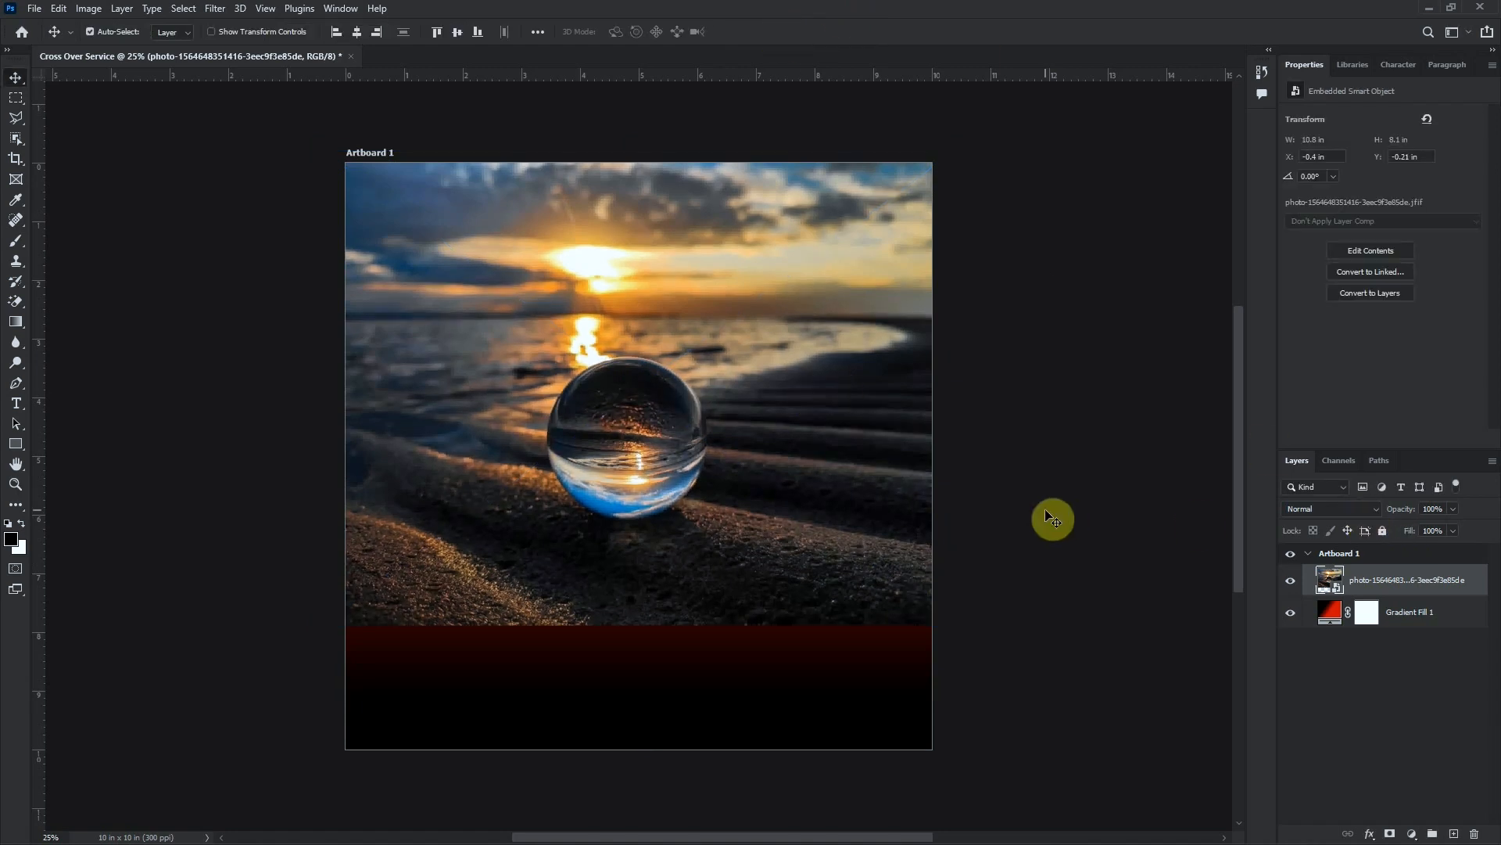
pyautogui.click(1310, 509)
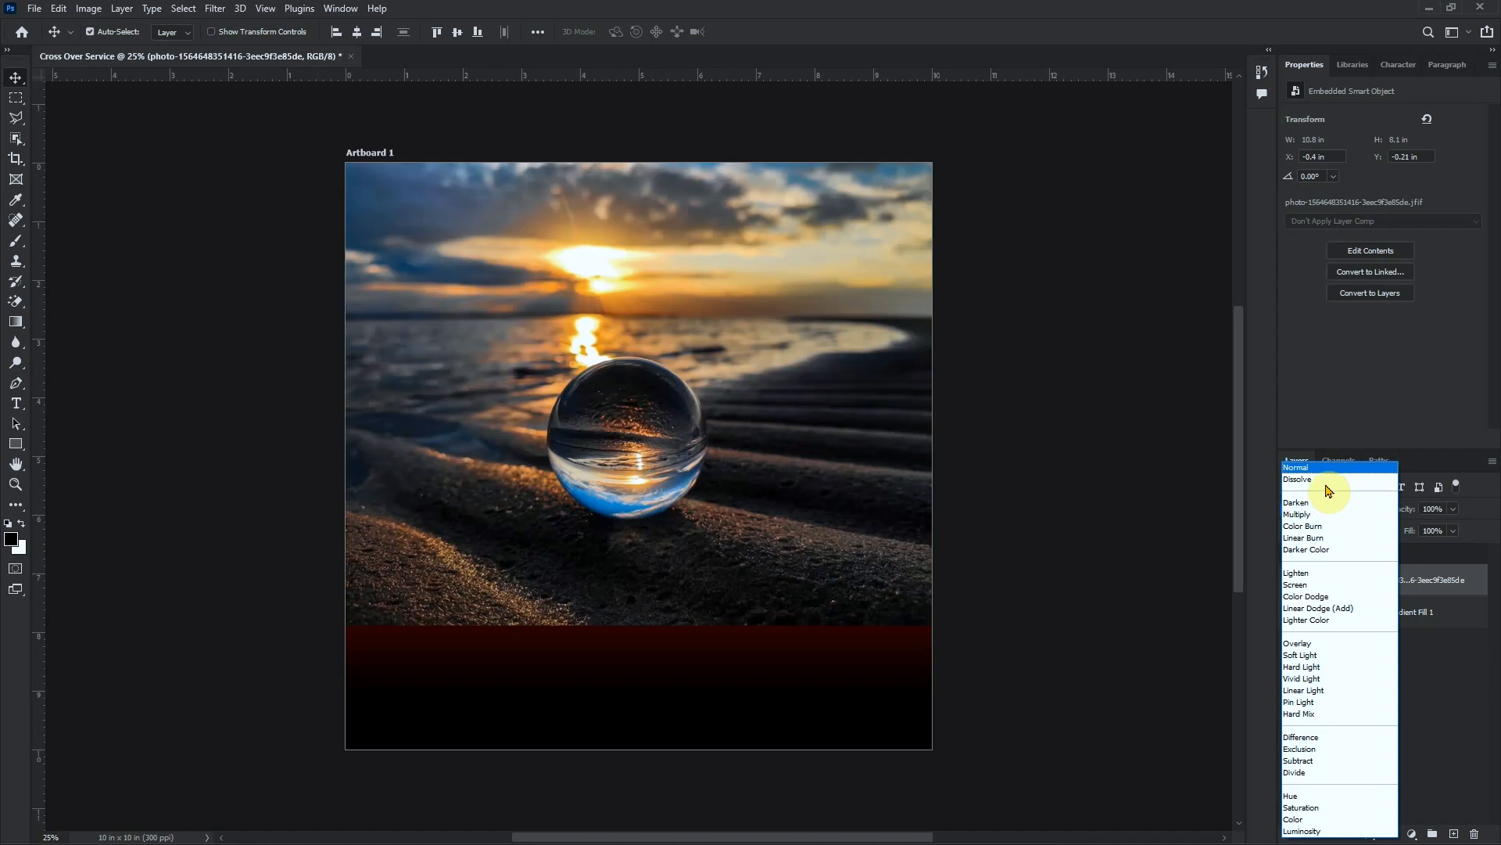
pyautogui.click(1305, 514)
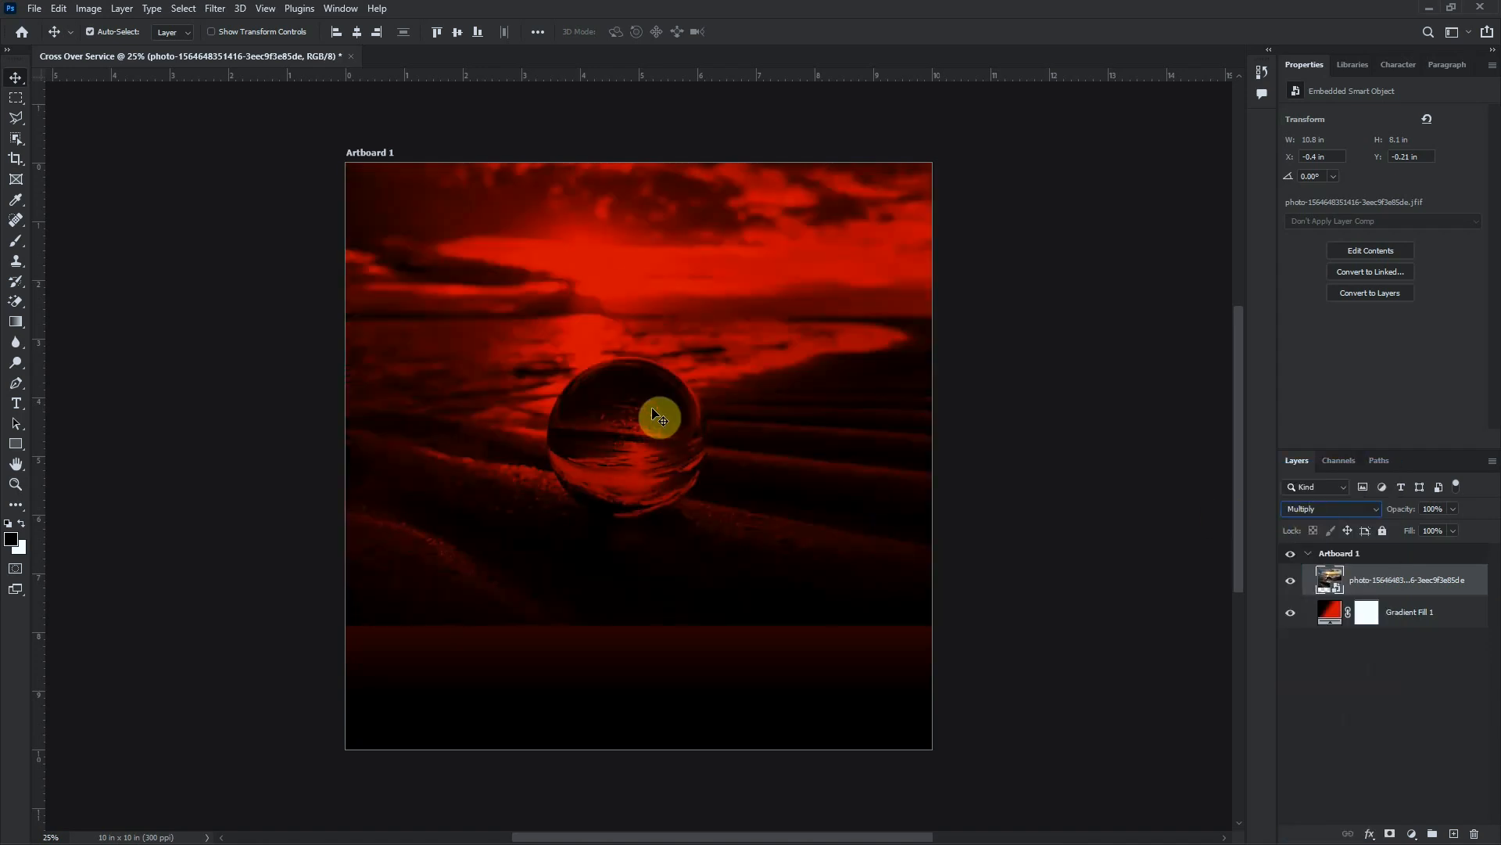
# Place the torn-paper image across the lower artboard, enlarged to about 10.2 x 6.6 inches
pyautogui.hotkey('alt', 'Tab')
pyautogui.hotkey('alt', 'Tab')
pyautogui.moveTo(415, 237); pyautogui.dragTo(734, 675)
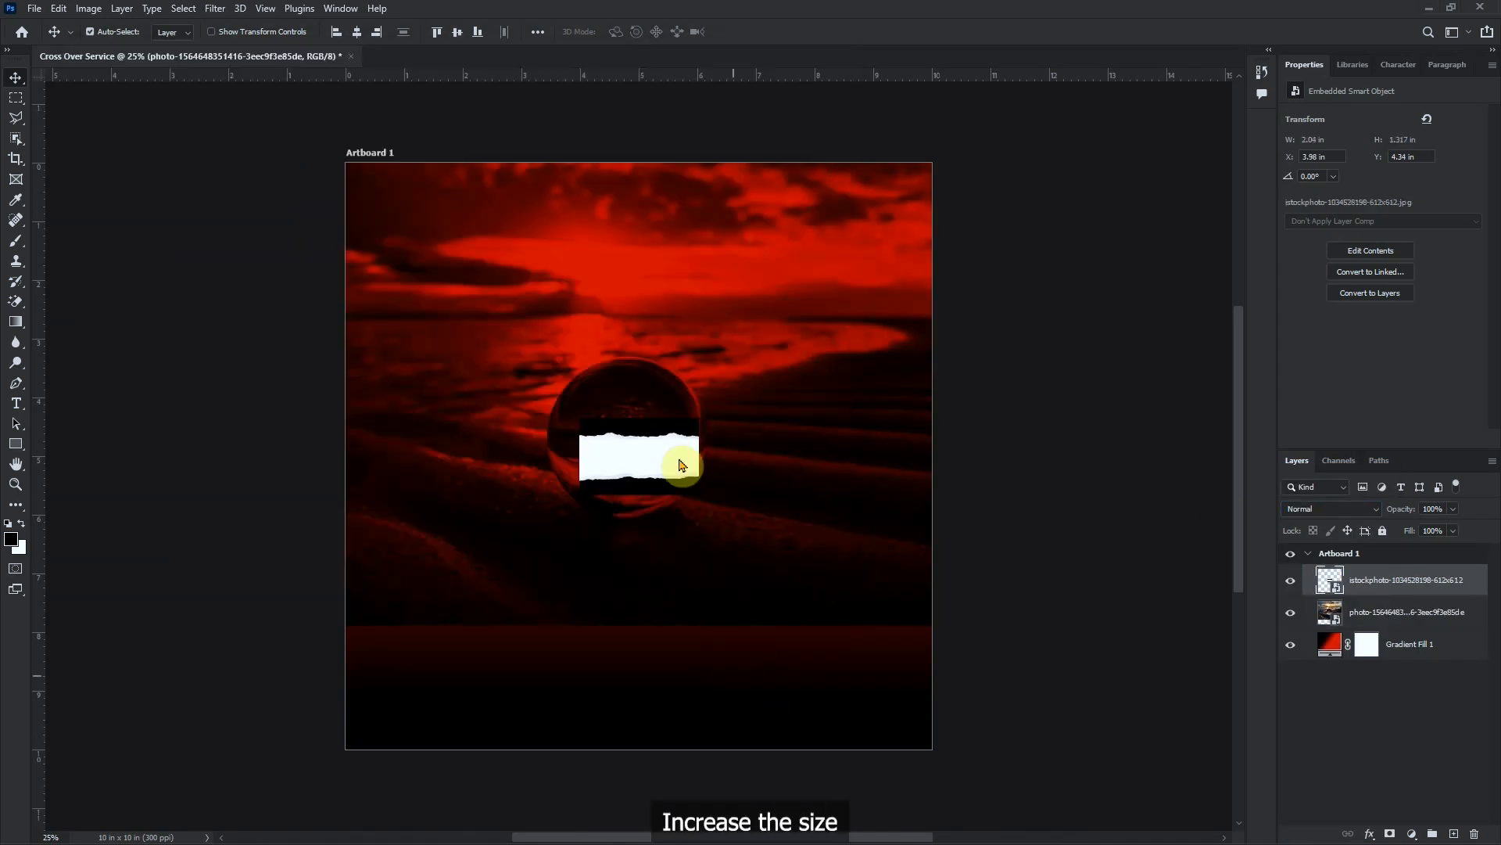
pyautogui.hotkey('ctrl', 't')
pyautogui.moveTo(643, 442); pyautogui.dragTo(905, 321)
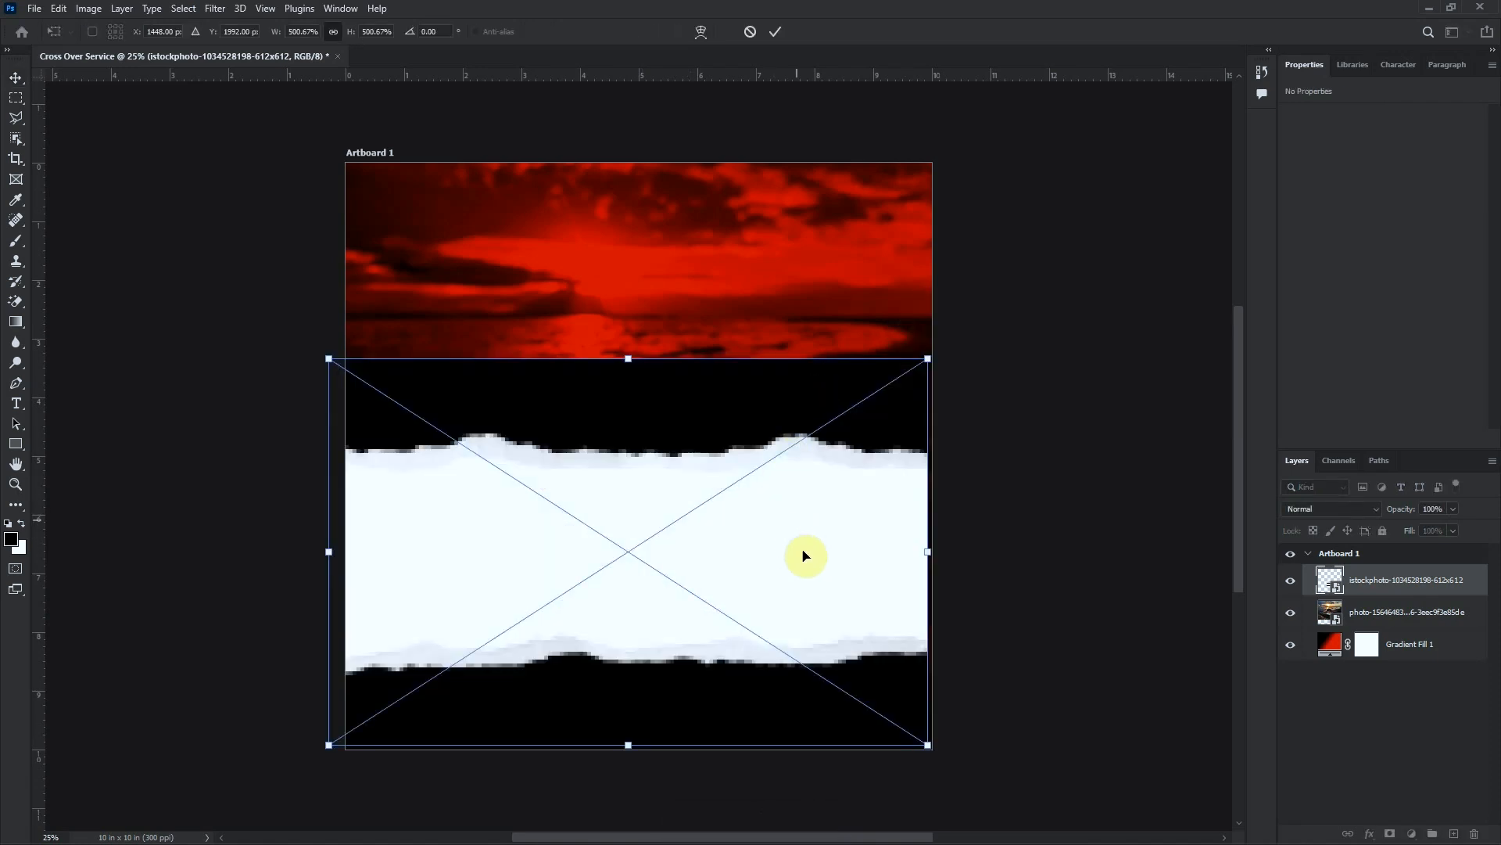
pyautogui.moveTo(805, 553); pyautogui.dragTo(812, 656)
pyautogui.press('Return')
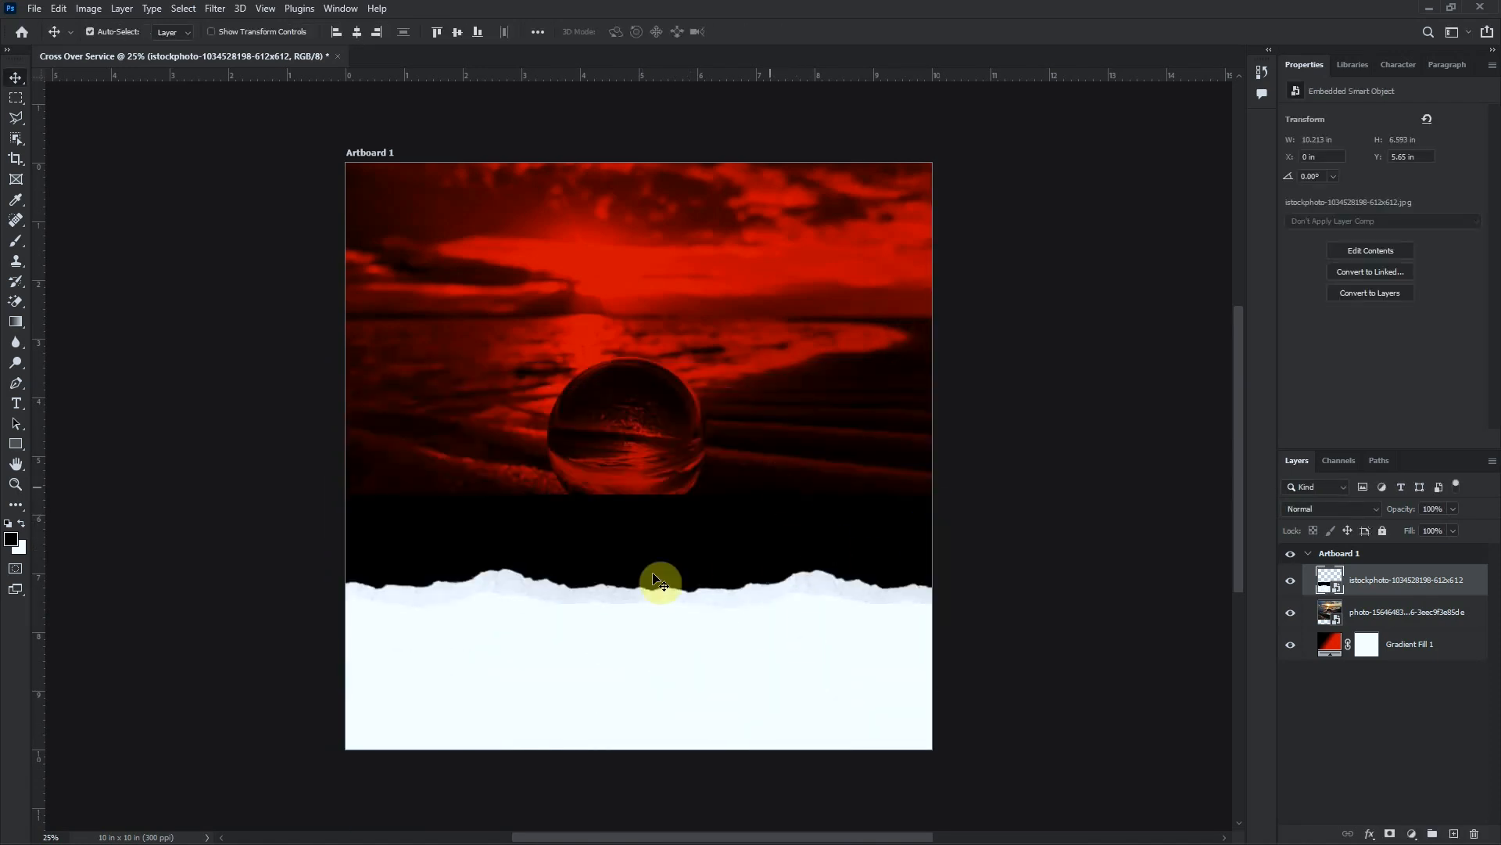
# Rasterize the torn-paper layer and erase its black area above the paper edge with the Magic Eraser at tolerance 70
pyautogui.click(15, 301)
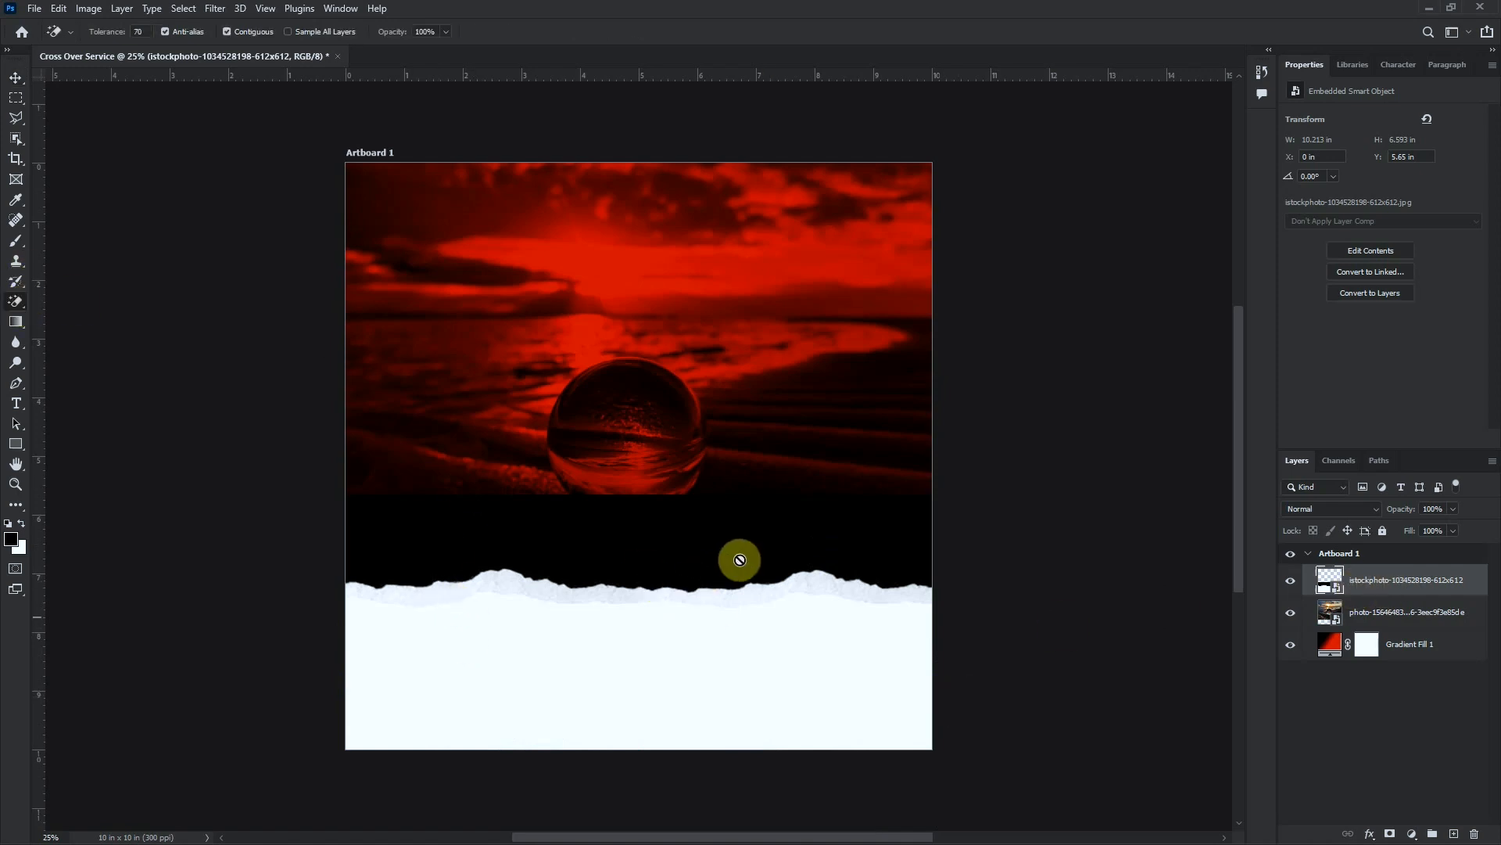
pyautogui.rightClick(1392, 578)
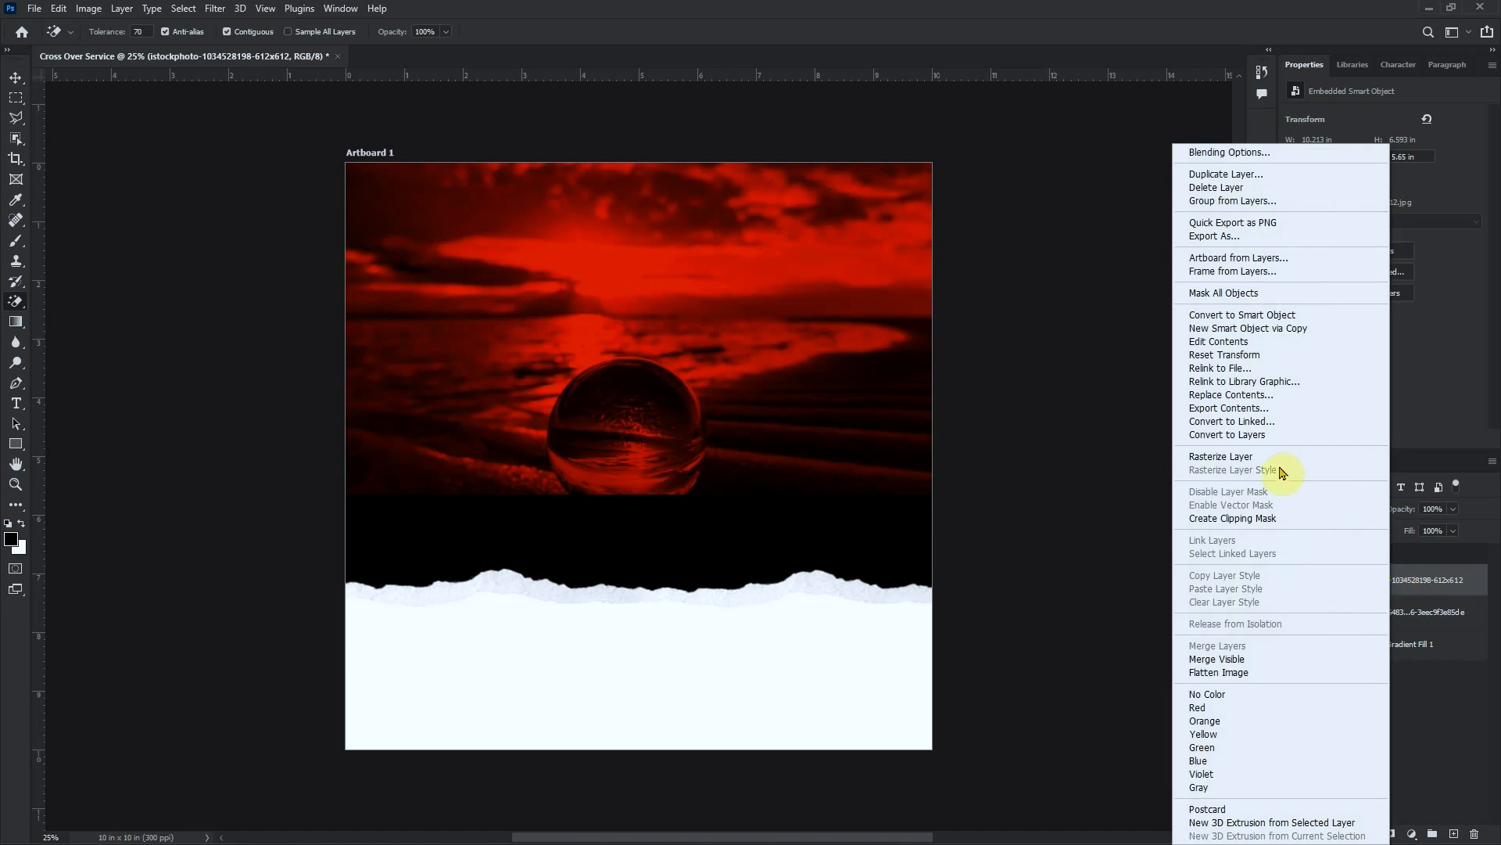
pyautogui.click(1277, 457)
pyautogui.click(608, 526)
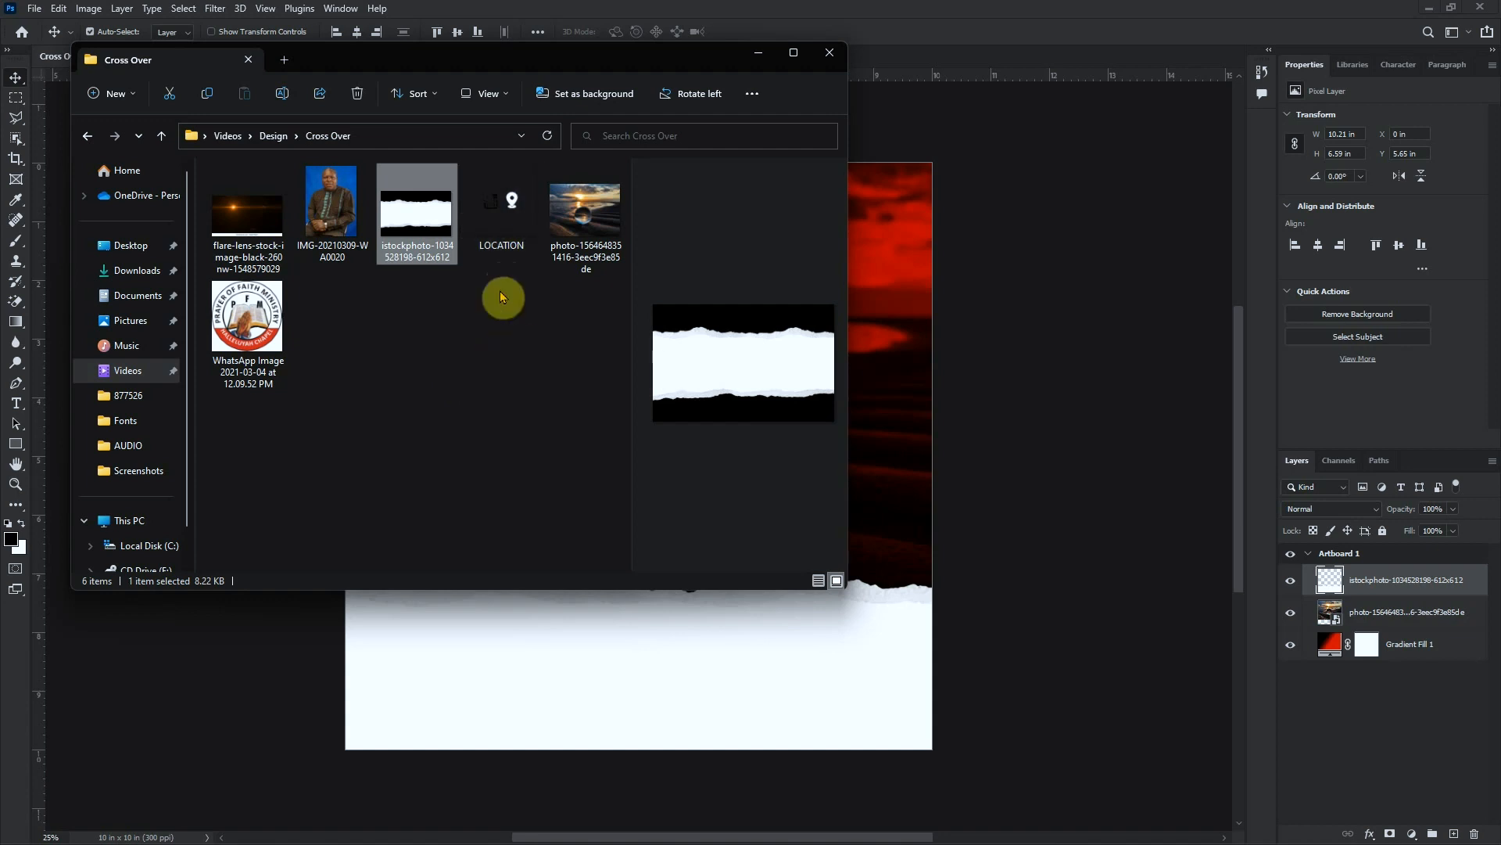
# Place the LOCATION icons and the church logo image from the Cross Over folder on the artboard
pyautogui.click(501, 211)
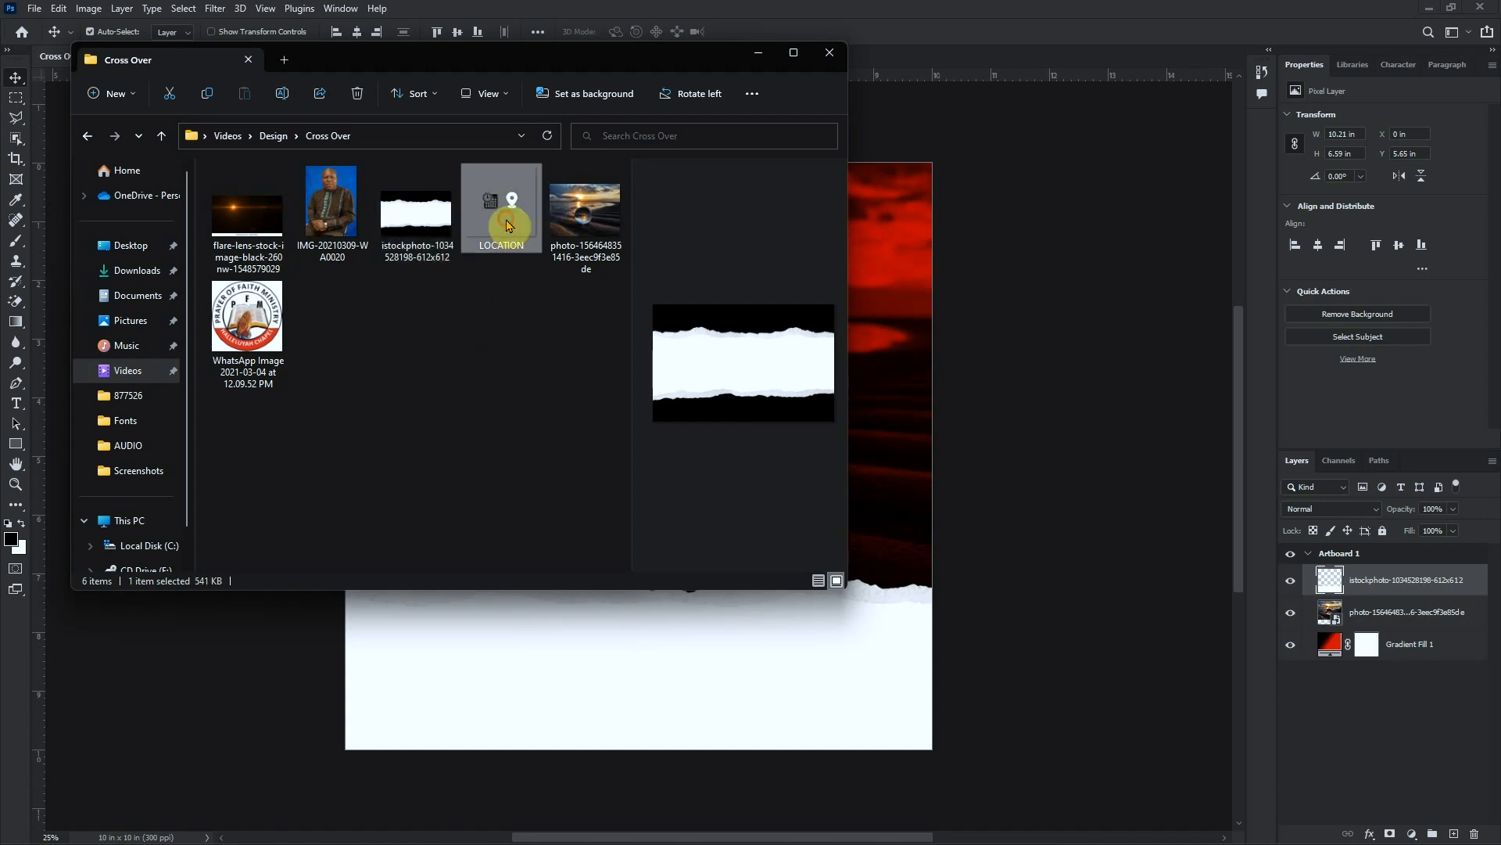
pyautogui.keyDown('ctrl'); pyautogui.click(245, 344); pyautogui.keyUp('ctrl')
pyautogui.moveTo(620, 689); pyautogui.dragTo(637, 429)
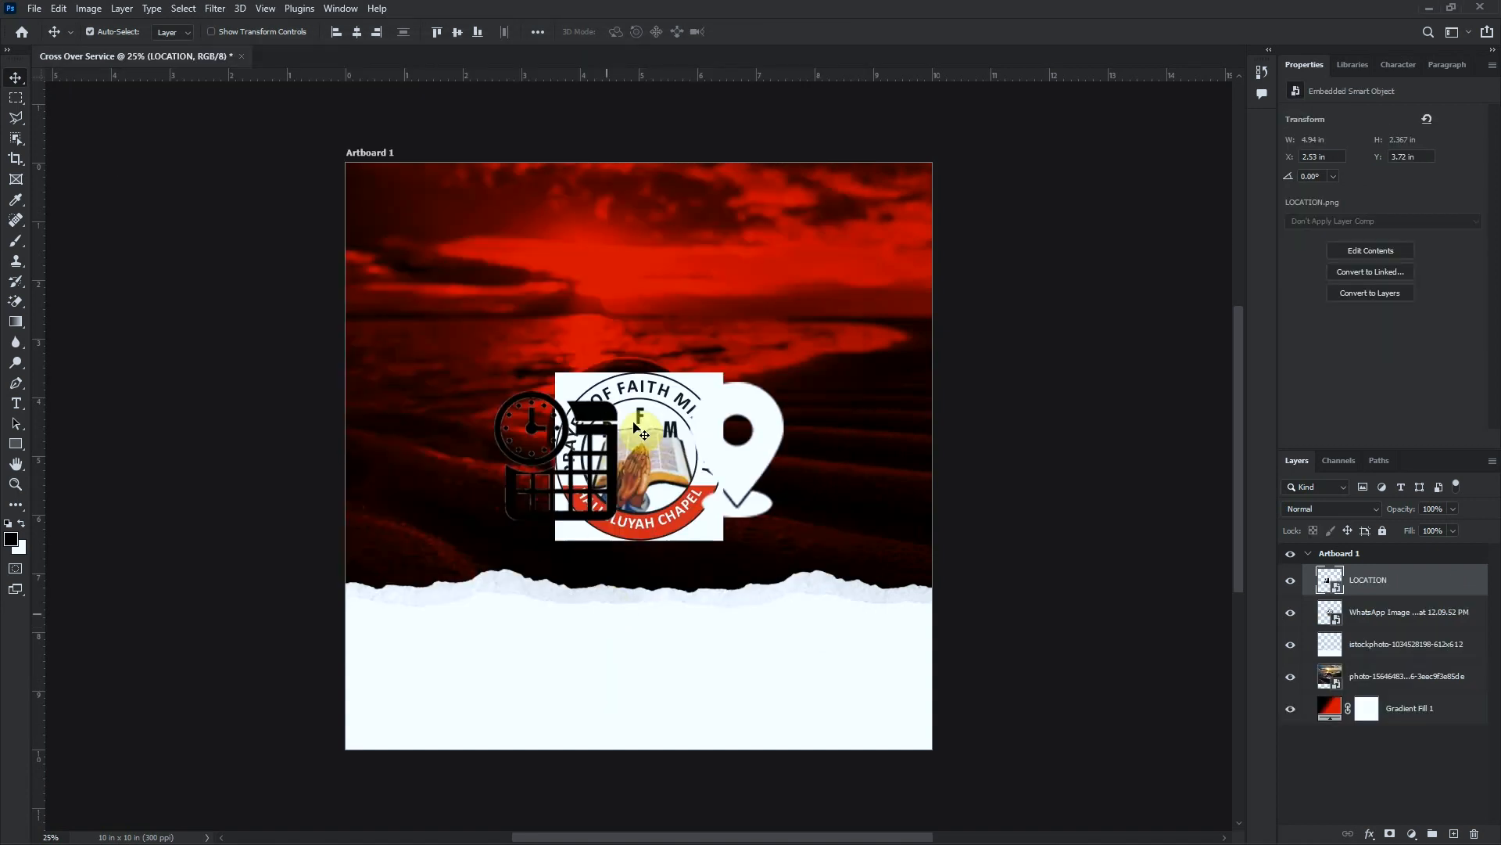
# Rasterize the LOCATION and logo layers and move them apart, with the logo in the artboard's upper-left area
pyautogui.rightClick(1432, 592)
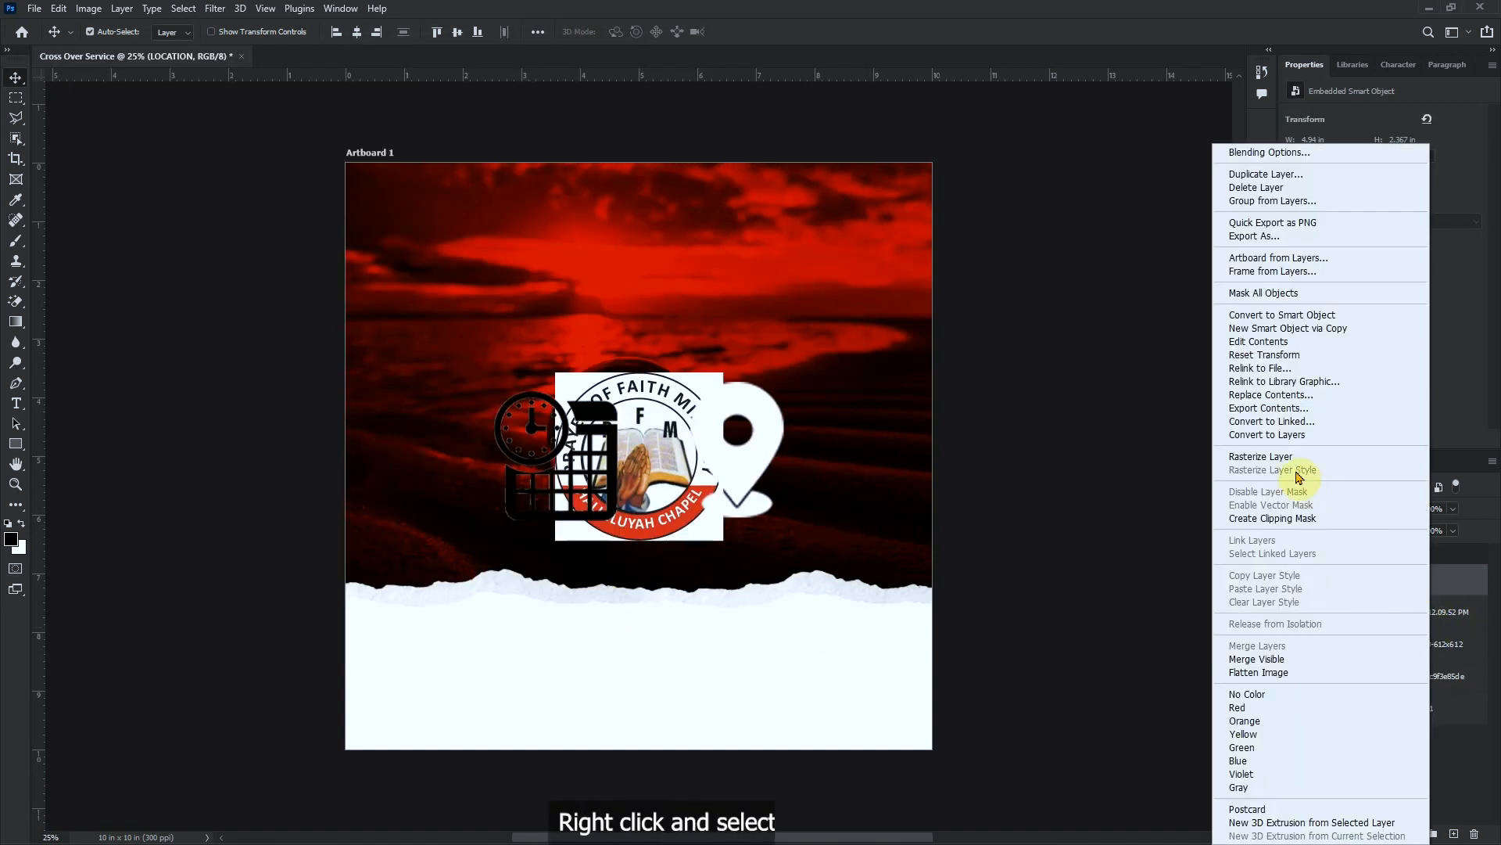
pyautogui.click(1305, 461)
pyautogui.click(1384, 623)
pyautogui.rightClick(1385, 626)
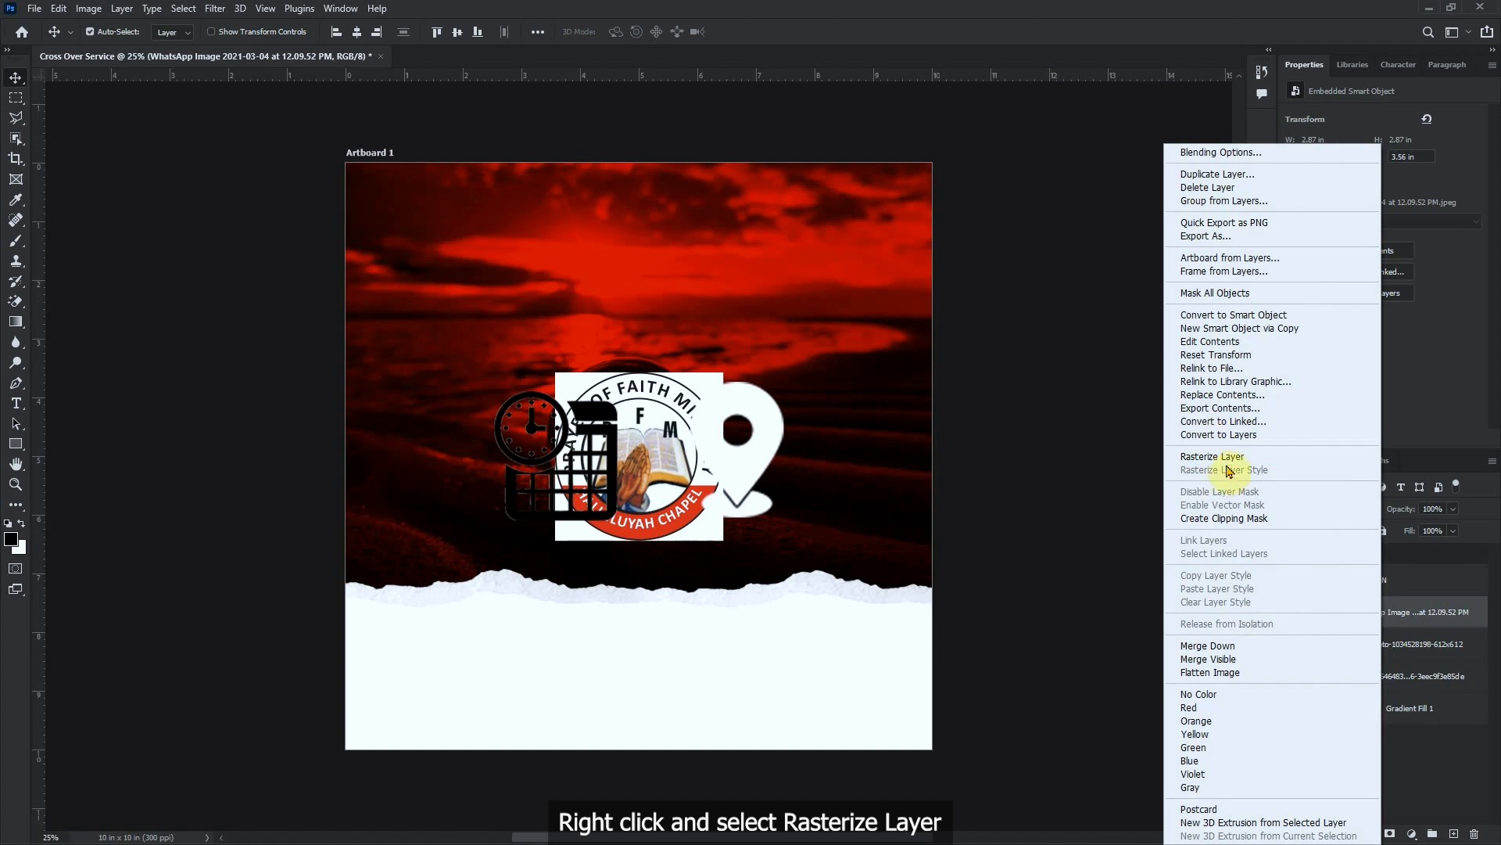
pyautogui.click(1329, 456)
pyautogui.moveTo(599, 415); pyautogui.dragTo(714, 291)
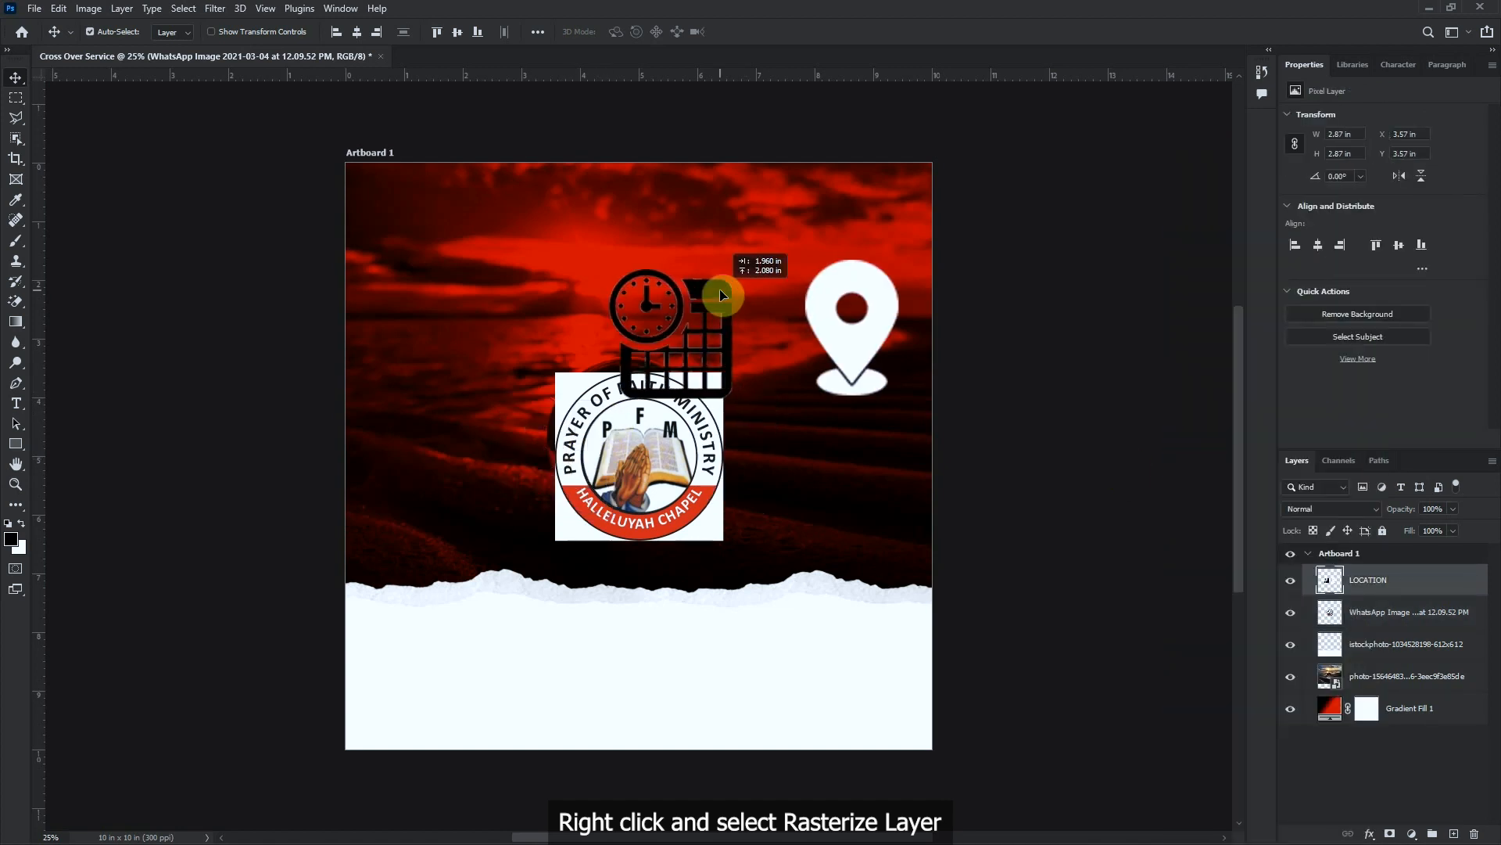
pyautogui.moveTo(721, 390); pyautogui.dragTo(588, 191)
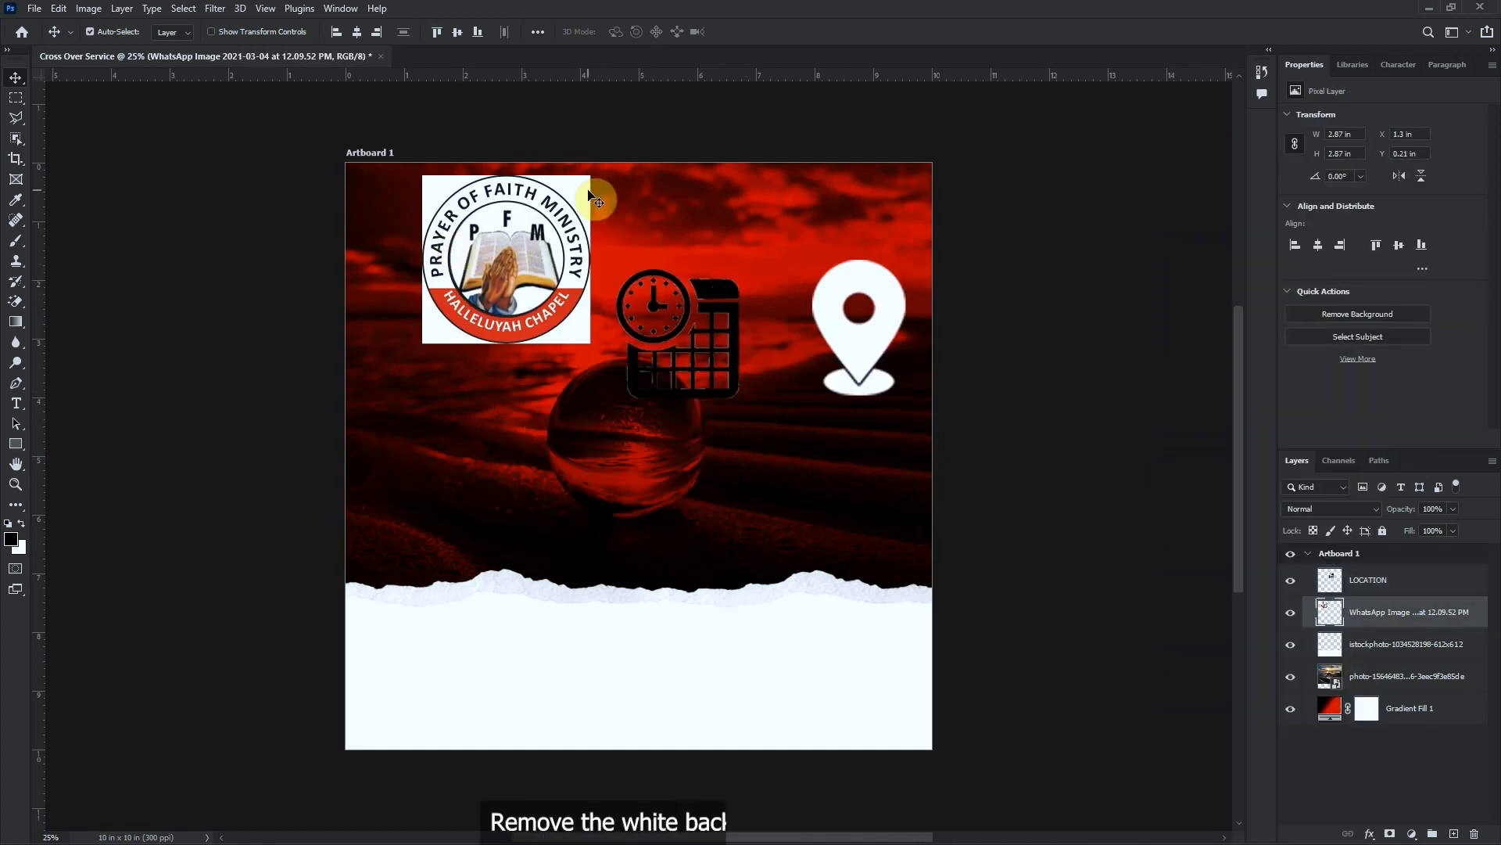
# Erase the white background around the round church logo with the Magic Eraser
pyautogui.click(19, 300)
pyautogui.click(438, 205)
pyautogui.click(585, 188)
pyautogui.click(577, 309)
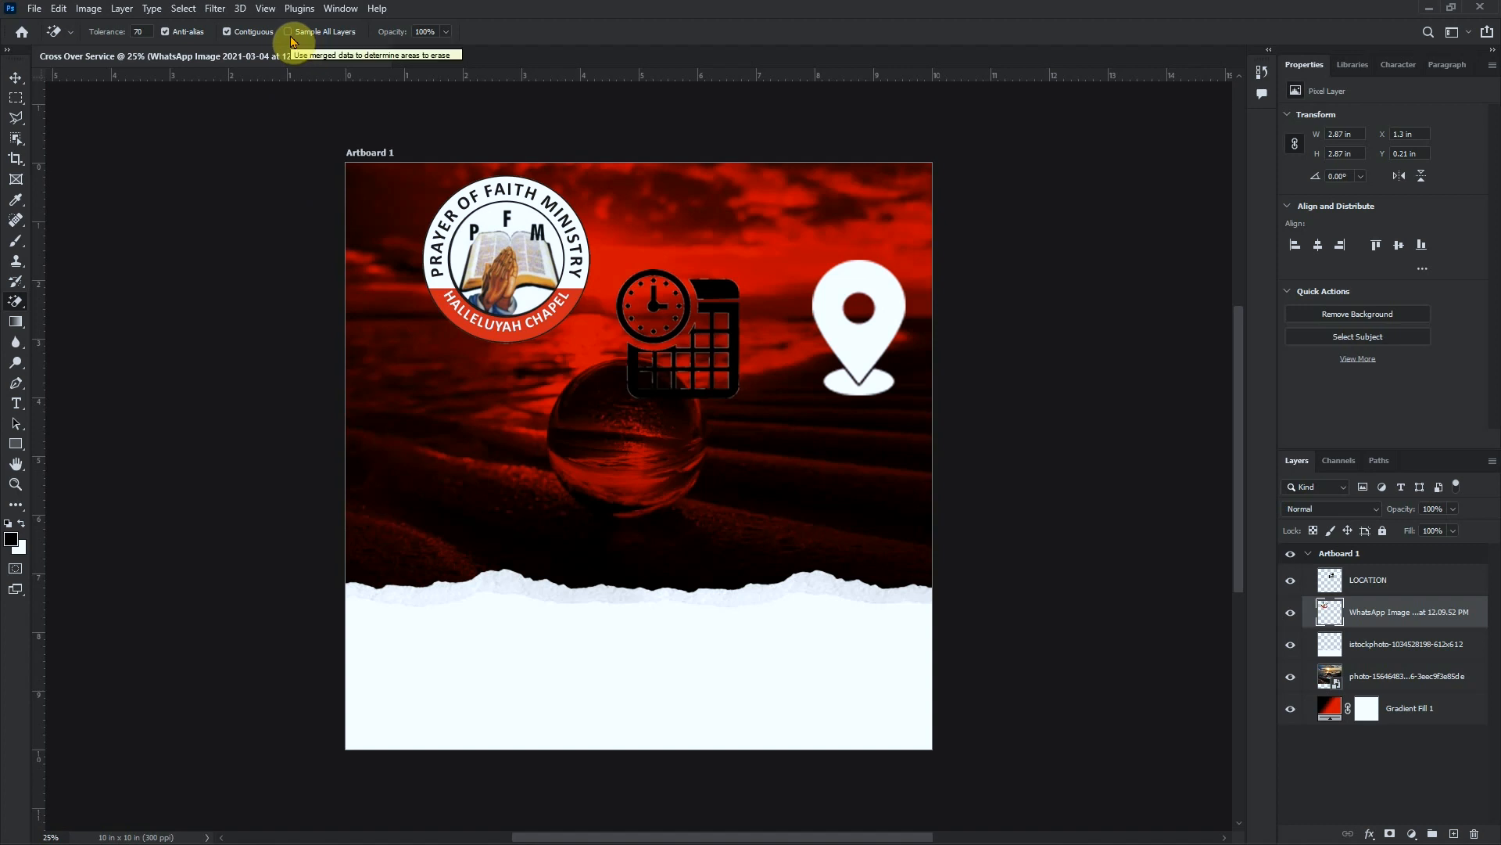
# Shrink the church logo to a small badge near the artboard's top edge, just left of centre
pyautogui.click(16, 76)
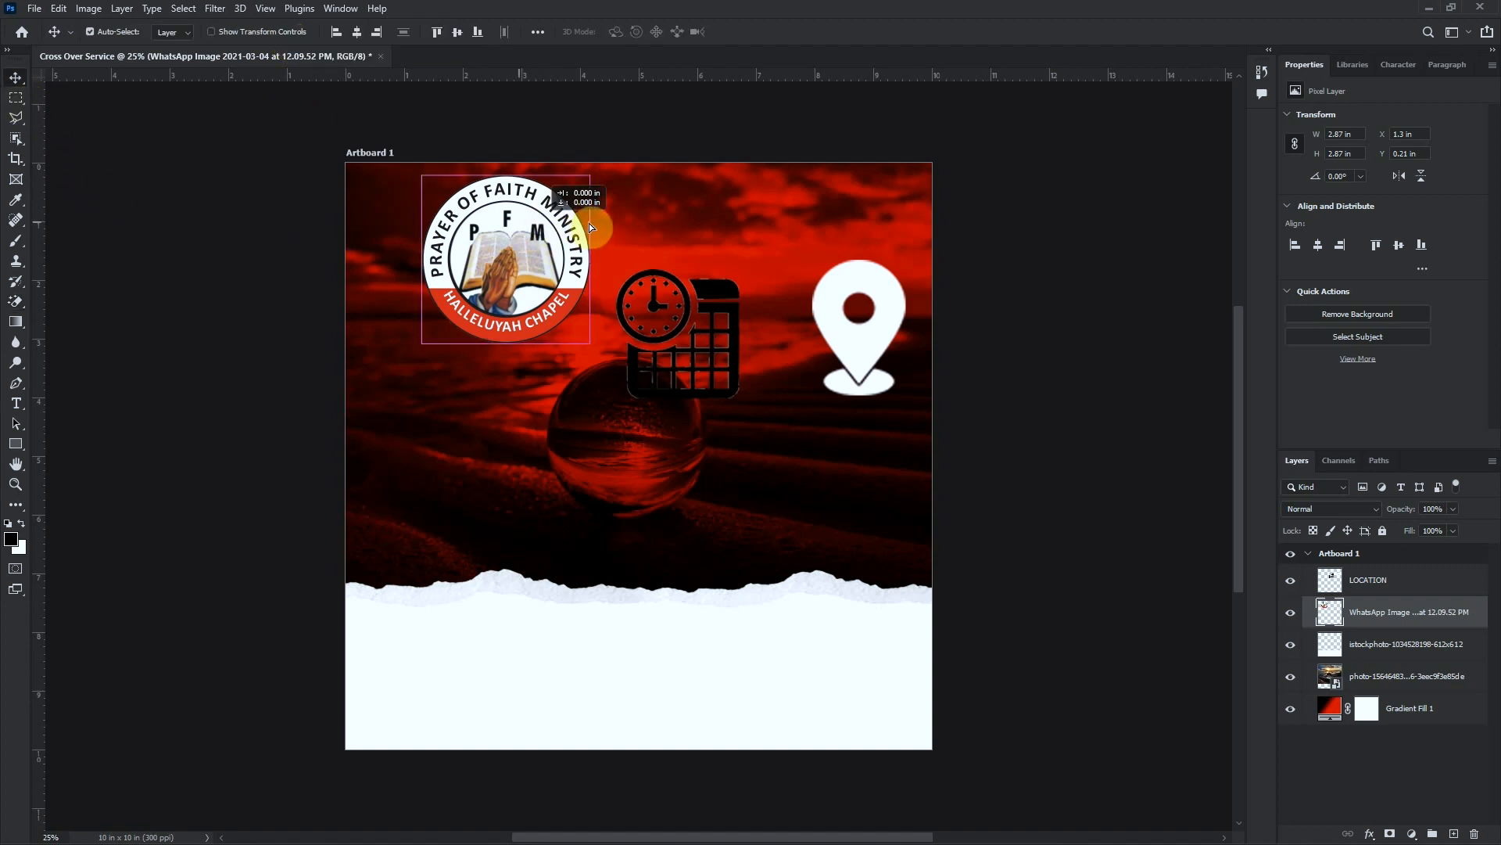
pyautogui.moveTo(507, 279); pyautogui.dragTo(577, 266)
pyautogui.hotkey('ctrl', 't')
pyautogui.moveTo(637, 175); pyautogui.dragTo(581, 194)
pyautogui.press('Return')
# Turn the LOCATION icons solid black with a Color Overlay, changing its opacity and blend mode, and move them onto the white torn paper
pyautogui.moveTo(719, 286); pyautogui.dragTo(677, 357)
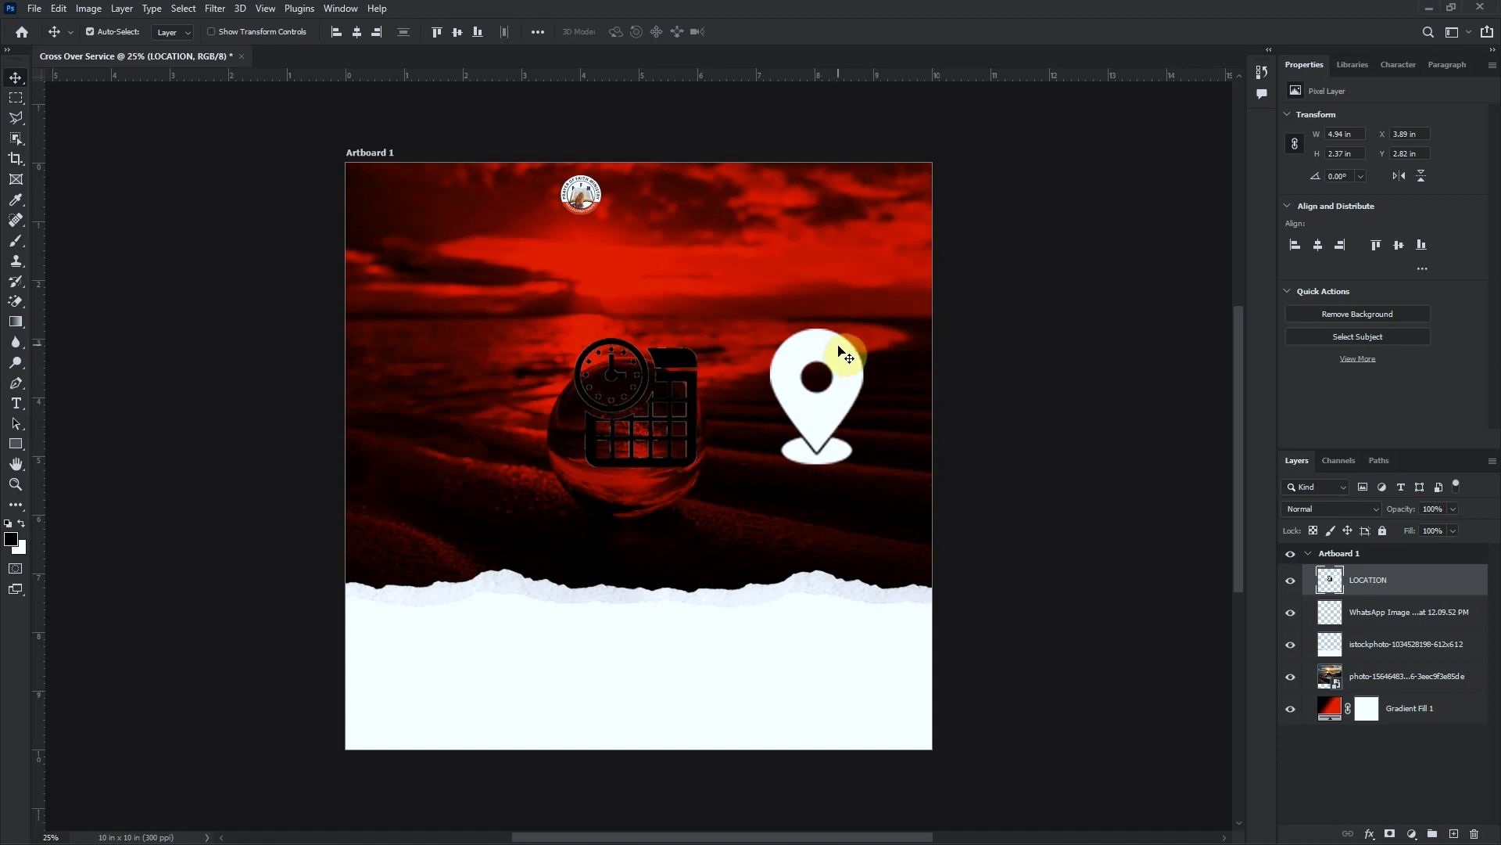
pyautogui.click(1379, 834)
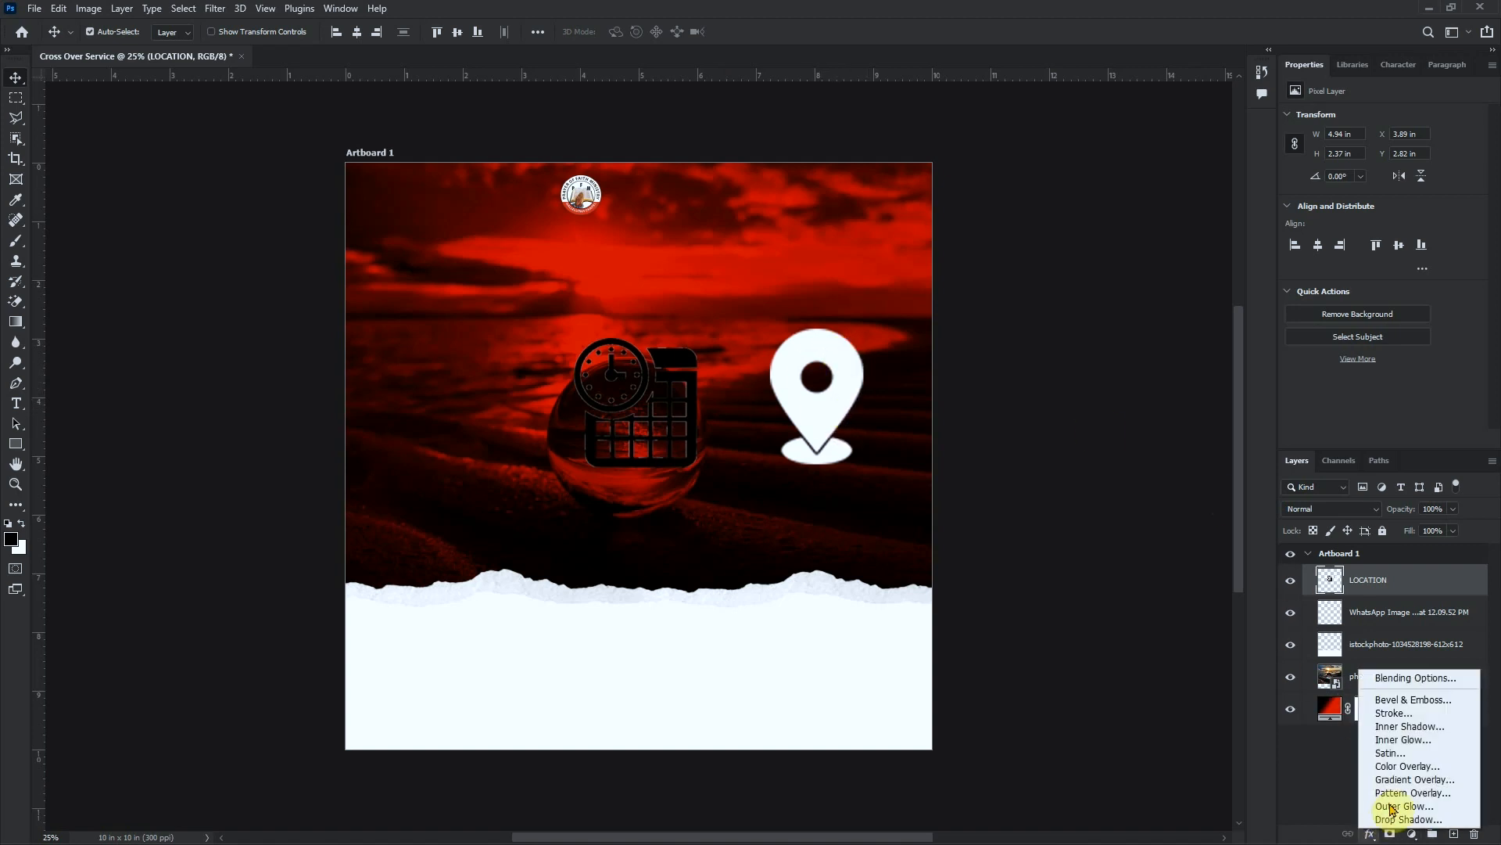
pyautogui.click(1409, 768)
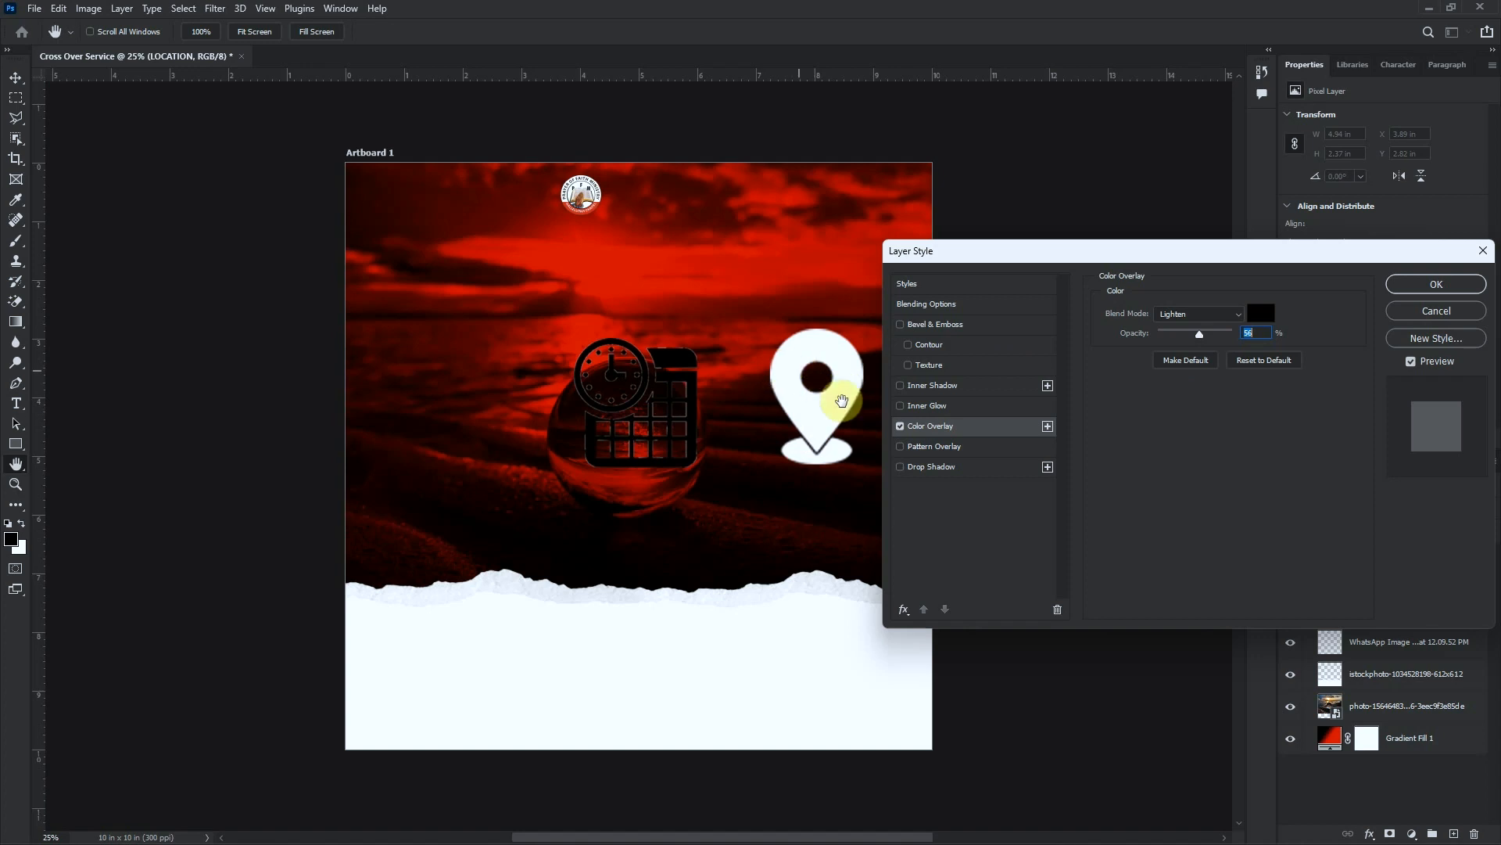
pyautogui.moveTo(1200, 334); pyautogui.dragTo(1265, 338)
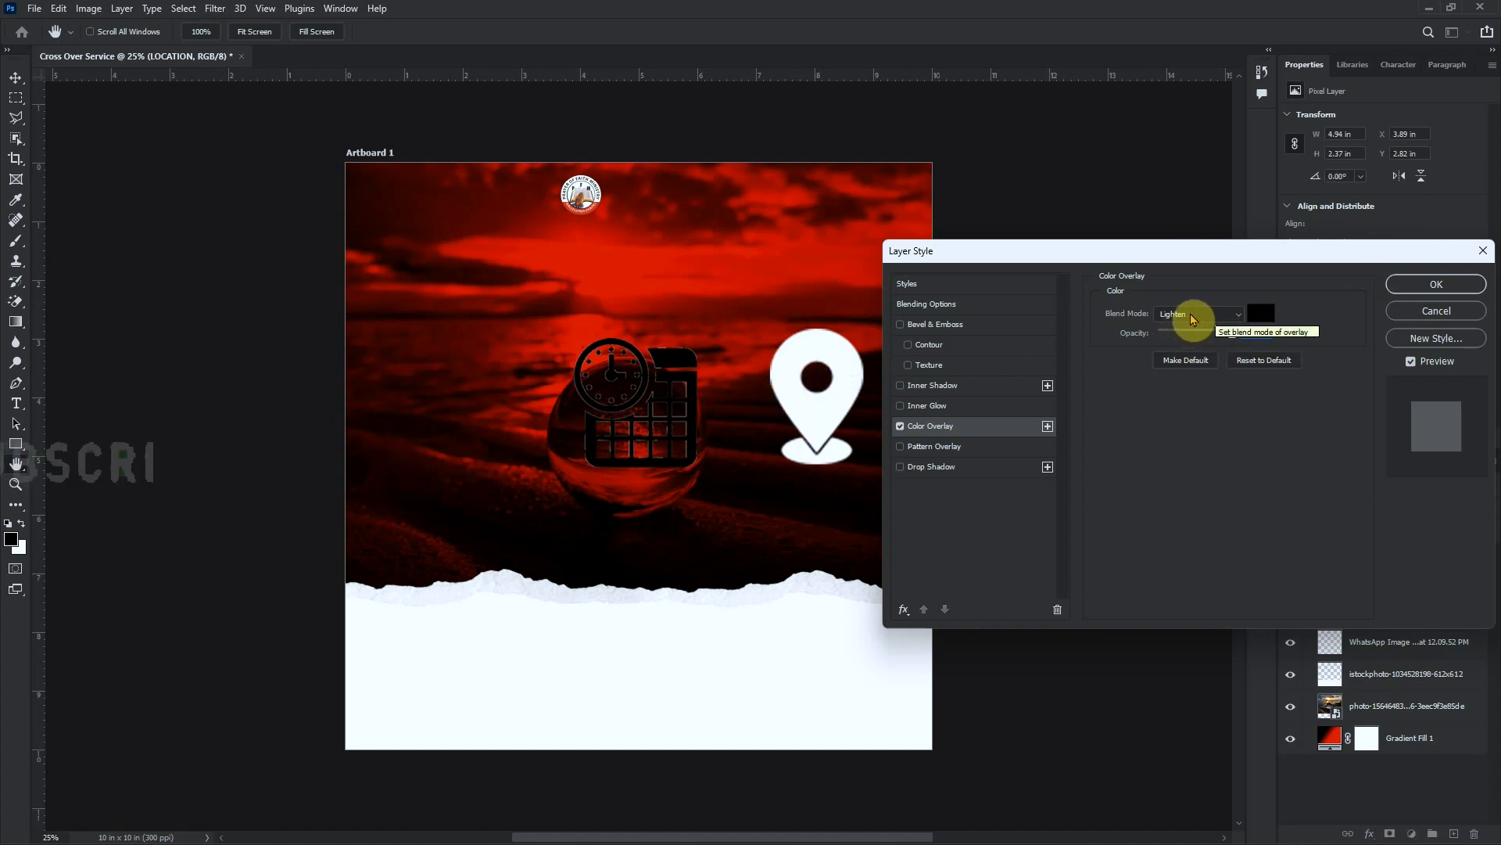
pyautogui.click(1223, 312)
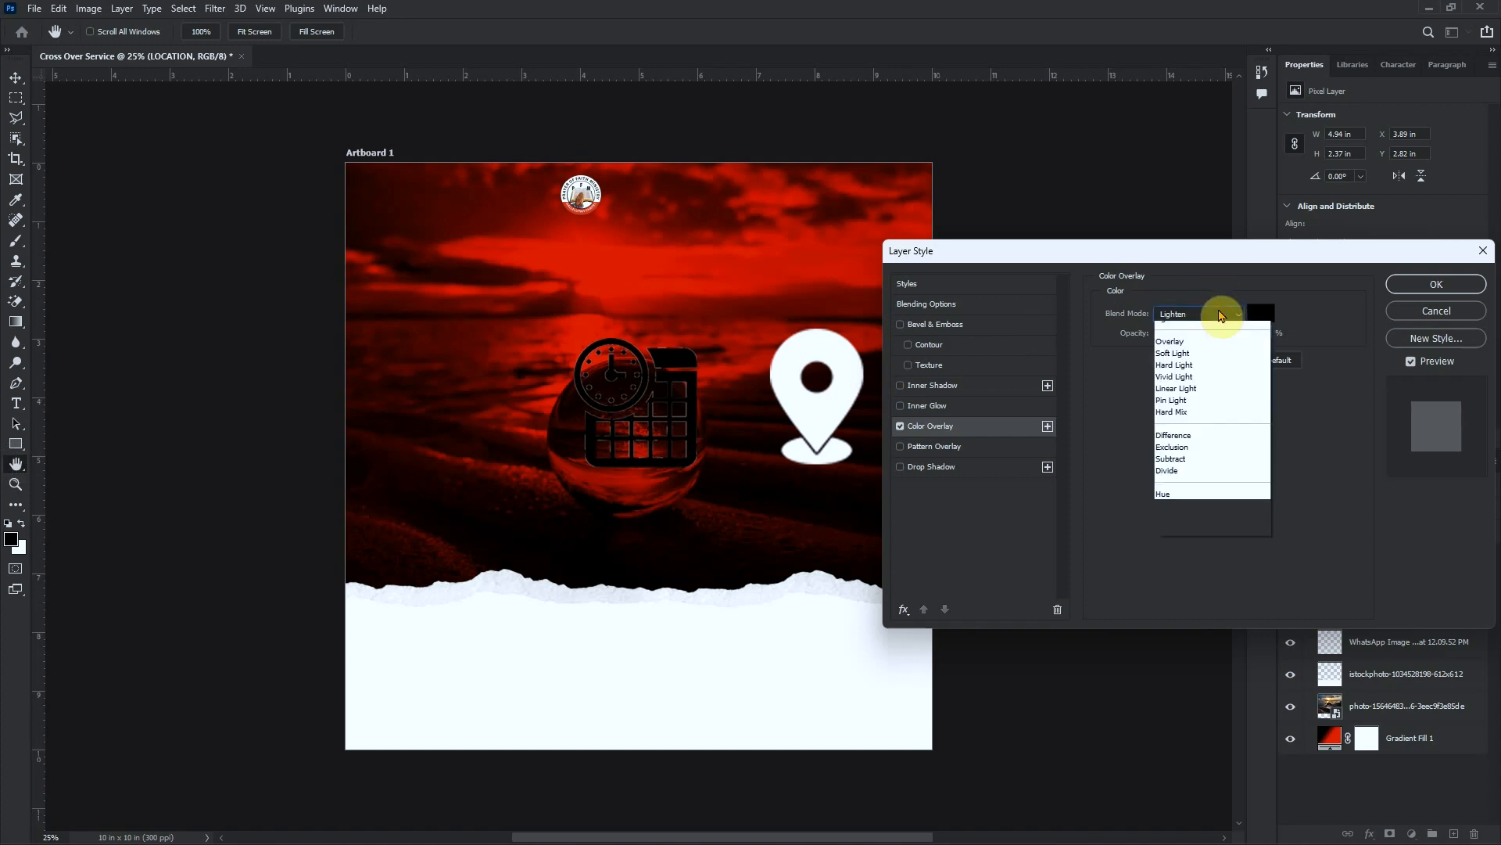
pyautogui.click(1198, 331)
pyautogui.click(1459, 284)
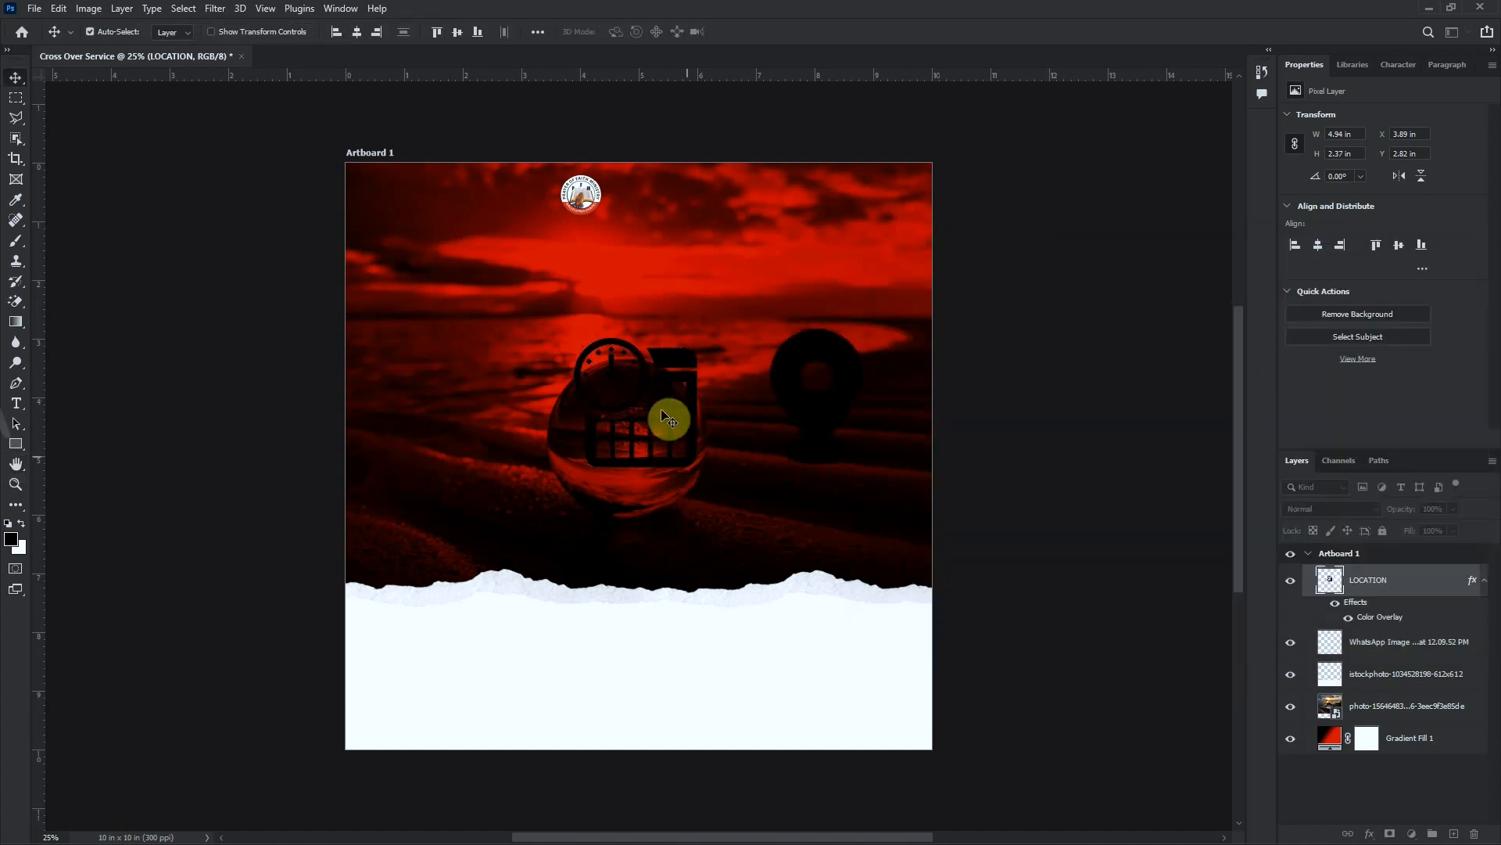
pyautogui.moveTo(667, 365); pyautogui.dragTo(539, 632)
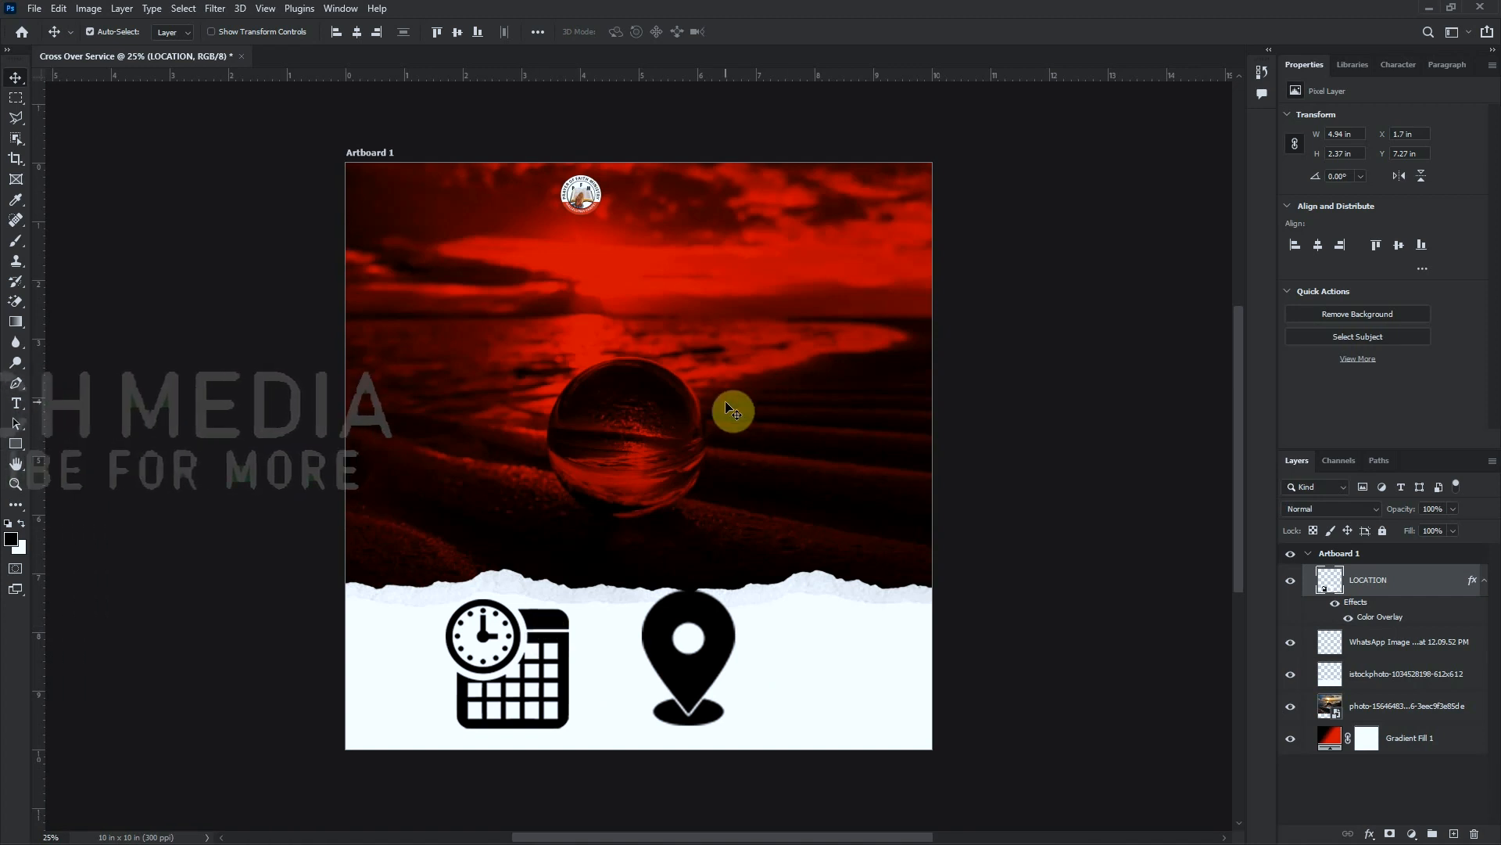
# Place the seated man's cutout photo IMG-20210309-WA0020 copy, scale it down and position it in the artboard's lower-right corner
pyautogui.hotkey('alt', 'Tab')
pyautogui.moveTo(353, 213); pyautogui.dragTo(844, 694)
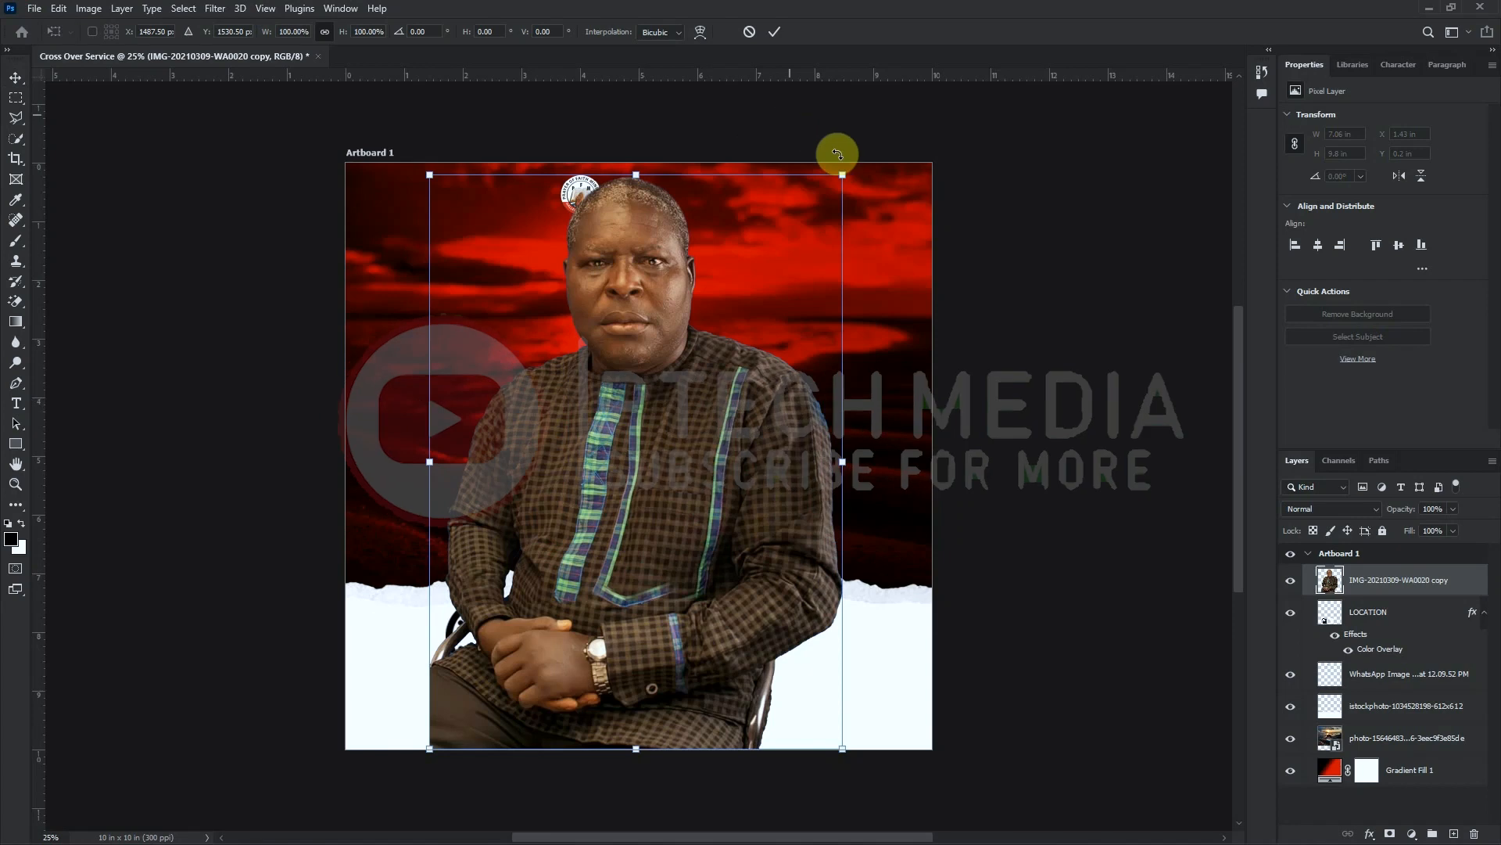
pyautogui.moveTo(841, 174); pyautogui.dragTo(708, 323)
pyautogui.moveTo(648, 463); pyautogui.dragTo(884, 659)
pyautogui.press('Return')
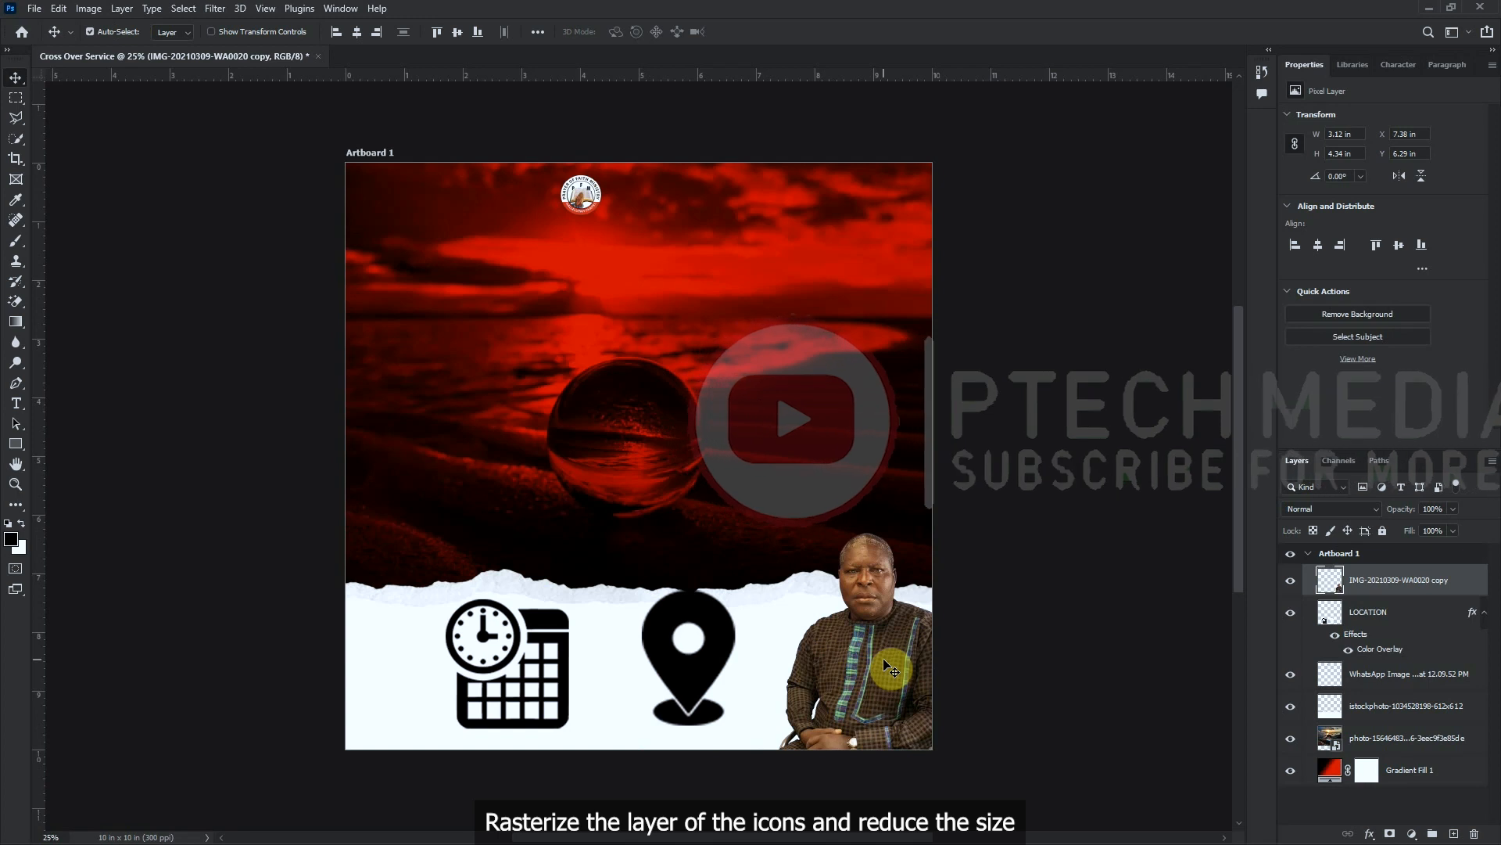
# Group all the artboard's layers and name the group Background
pyautogui.keyDown('shift'); pyautogui.click(1417, 768); pyautogui.keyUp('shift')
pyautogui.hotkey('ctrl', 'g')
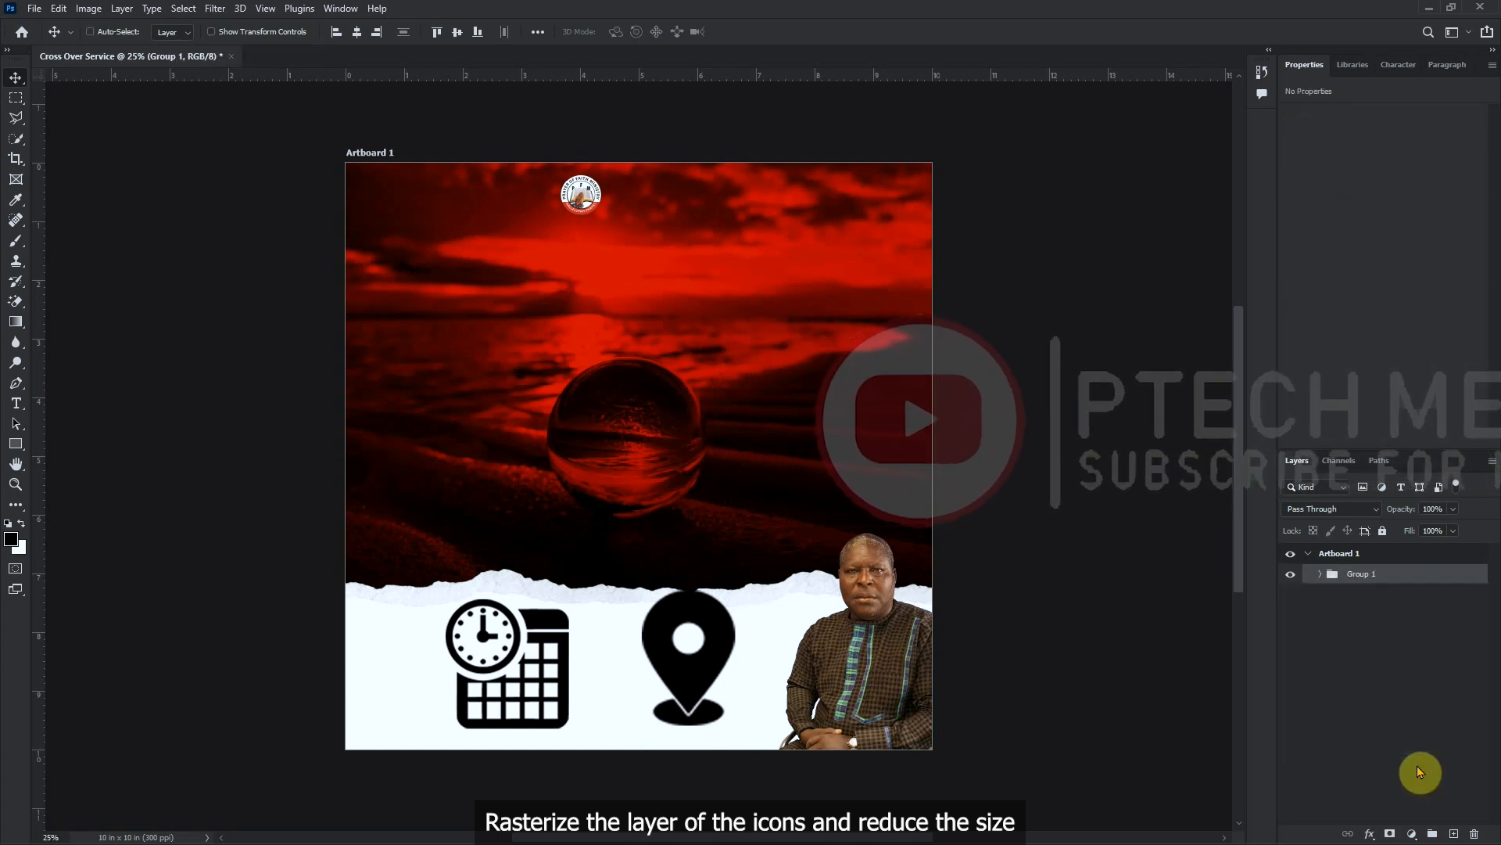
pyautogui.doubleClick(1361, 575)
pyautogui.write('Background')
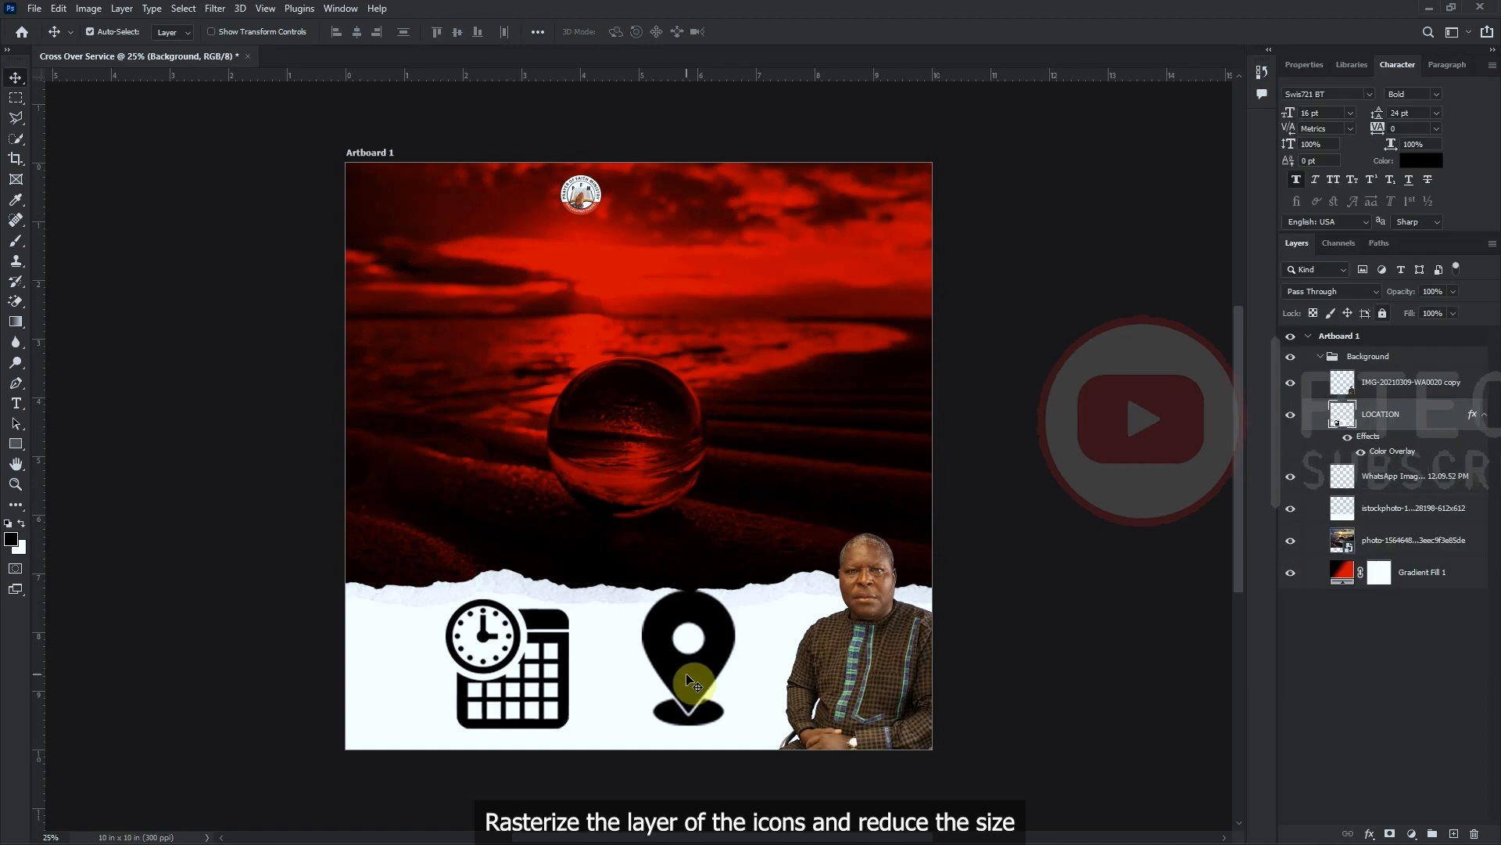
# Shift the LOCATION icons slightly left, rasterize their layer style and shrink them to about 0.87 in wide
pyautogui.moveTo(700, 682); pyautogui.dragTo(637, 678)
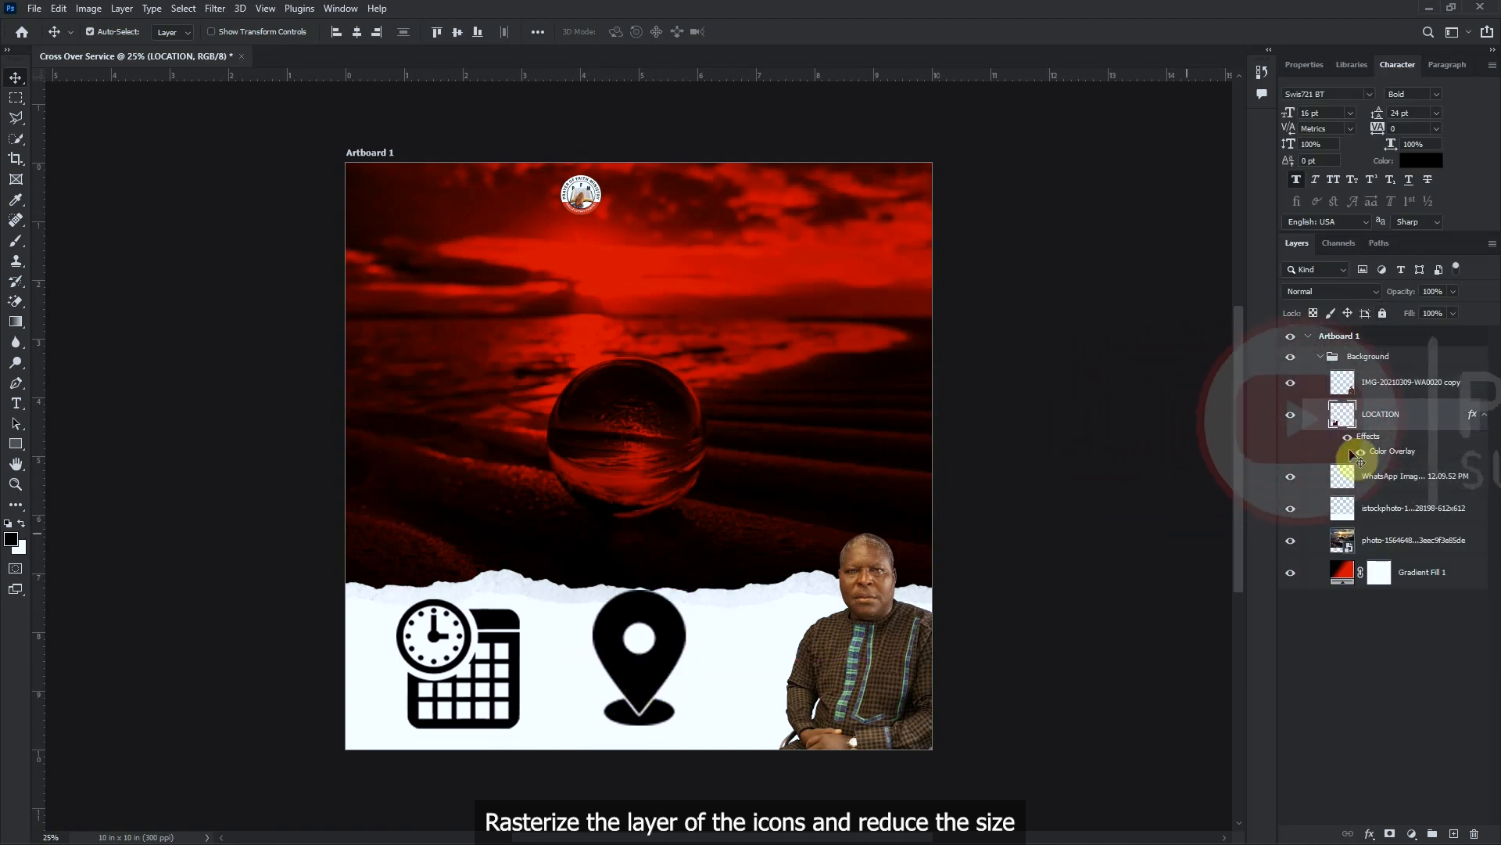
pyautogui.rightClick(1416, 411)
pyautogui.click(1257, 433)
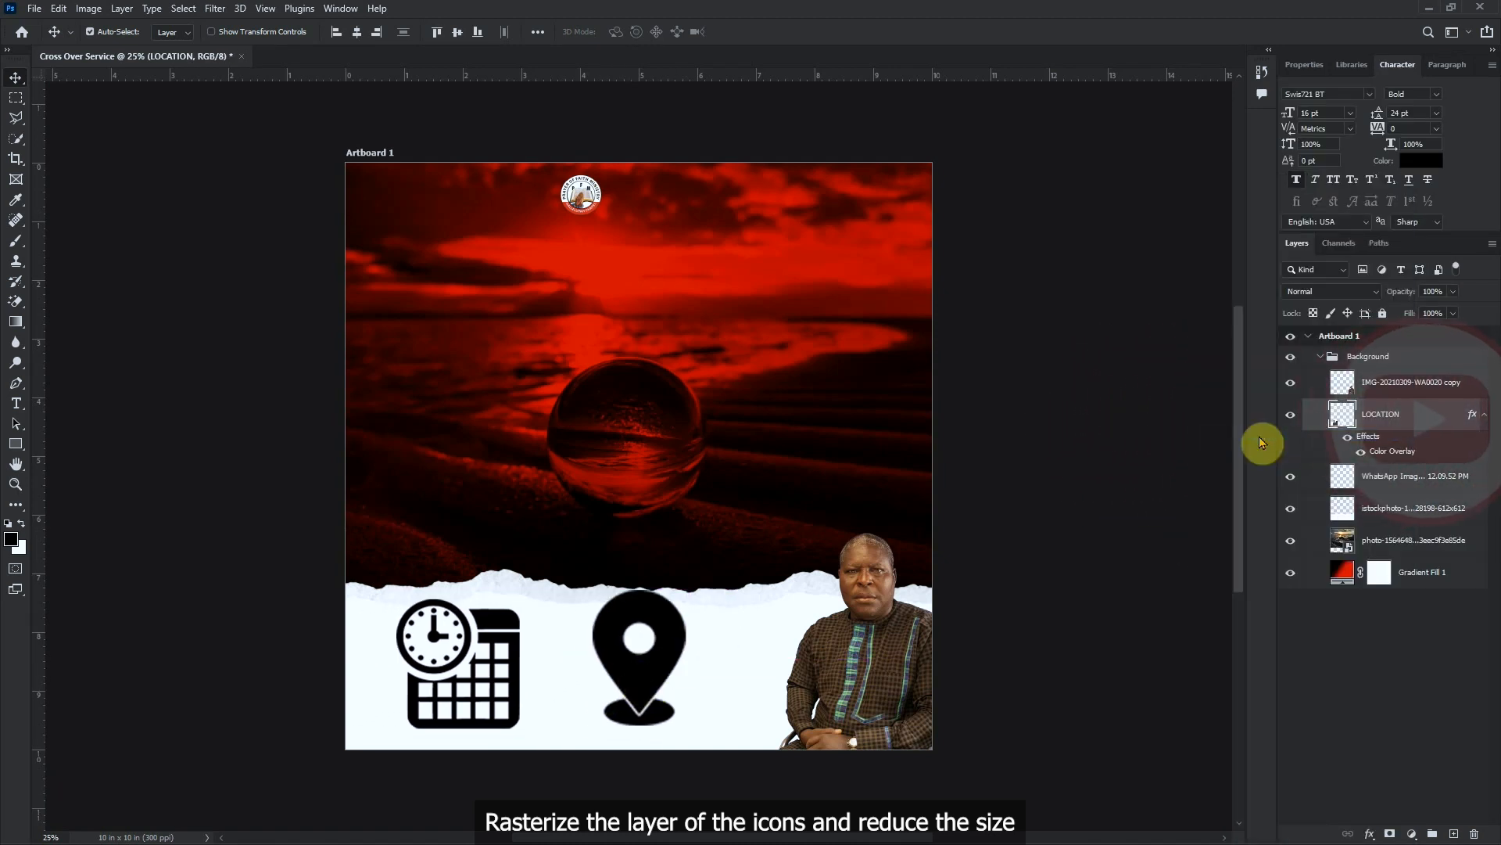
pyautogui.hotkey('ctrl', 't')
pyautogui.moveTo(686, 589); pyautogui.dragTo(565, 647)
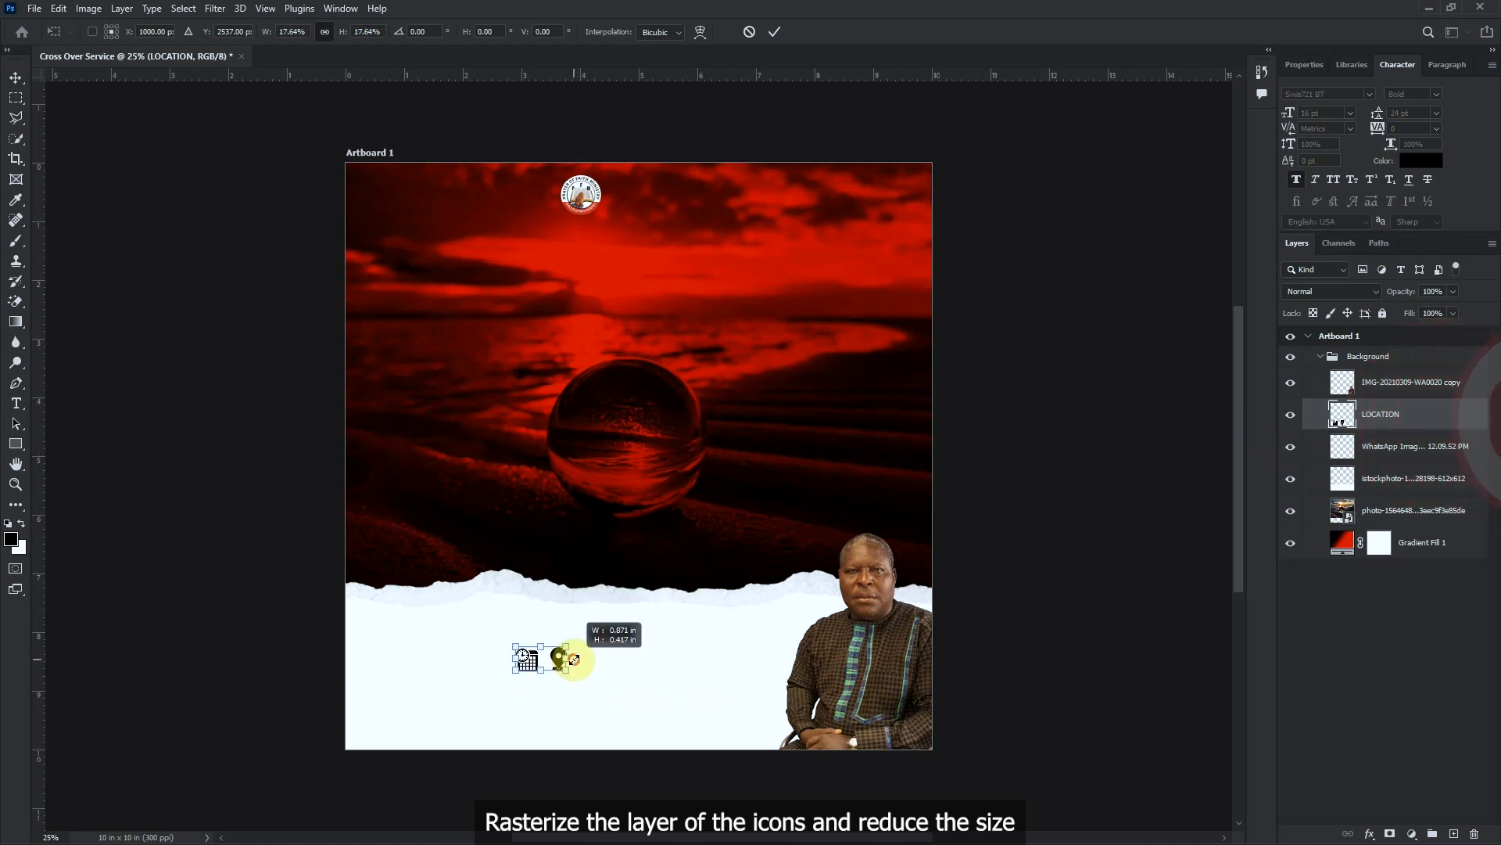
pyautogui.press('Return')
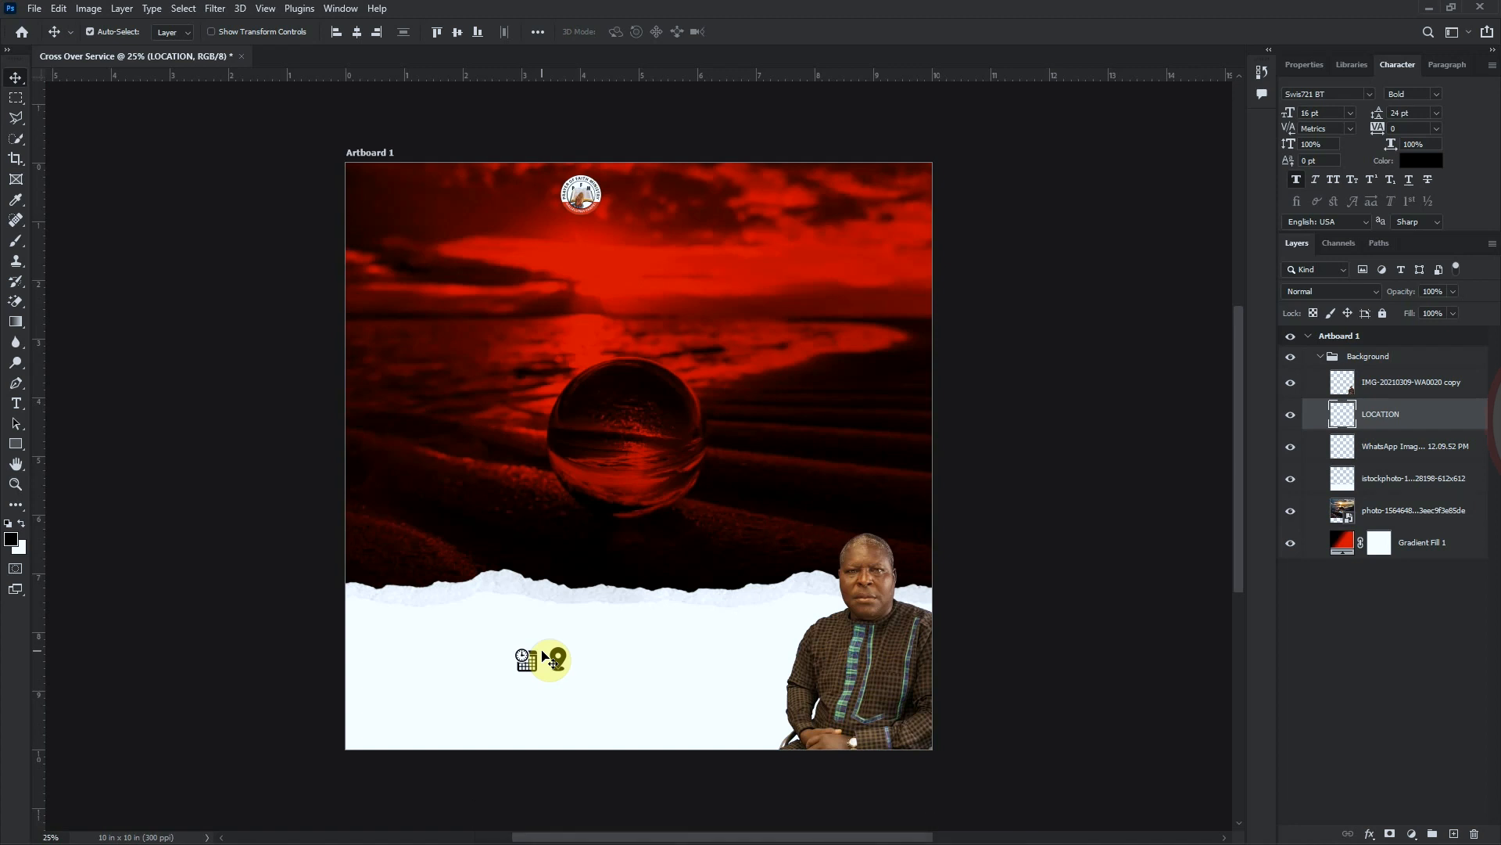
# Cut the location pin out of the LOCATION layer onto its own layer and move it right, away from the calendar icon
pyautogui.click(14, 98)
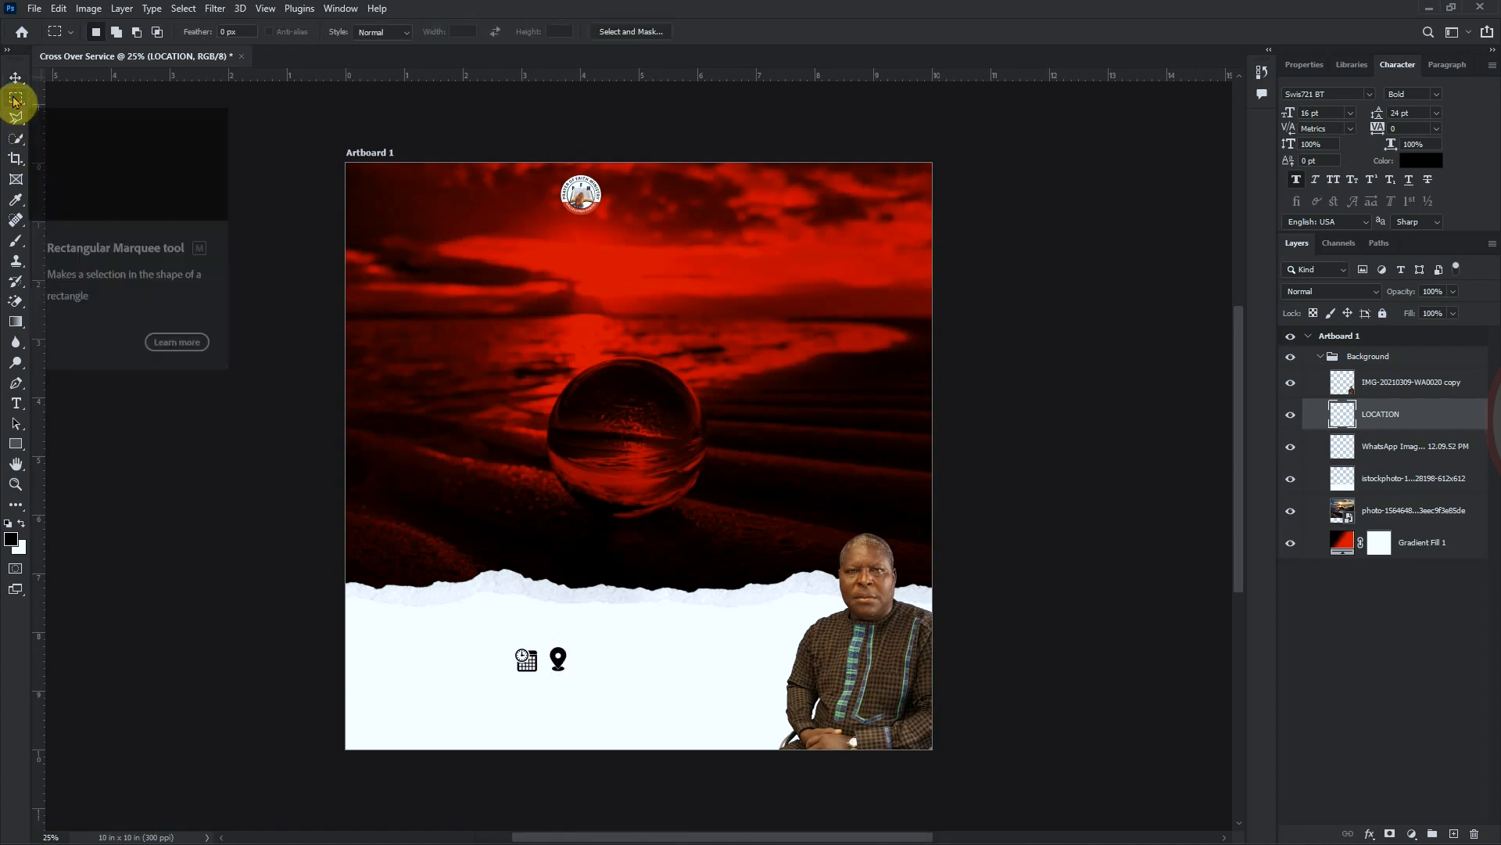
pyautogui.moveTo(549, 645); pyautogui.dragTo(584, 679)
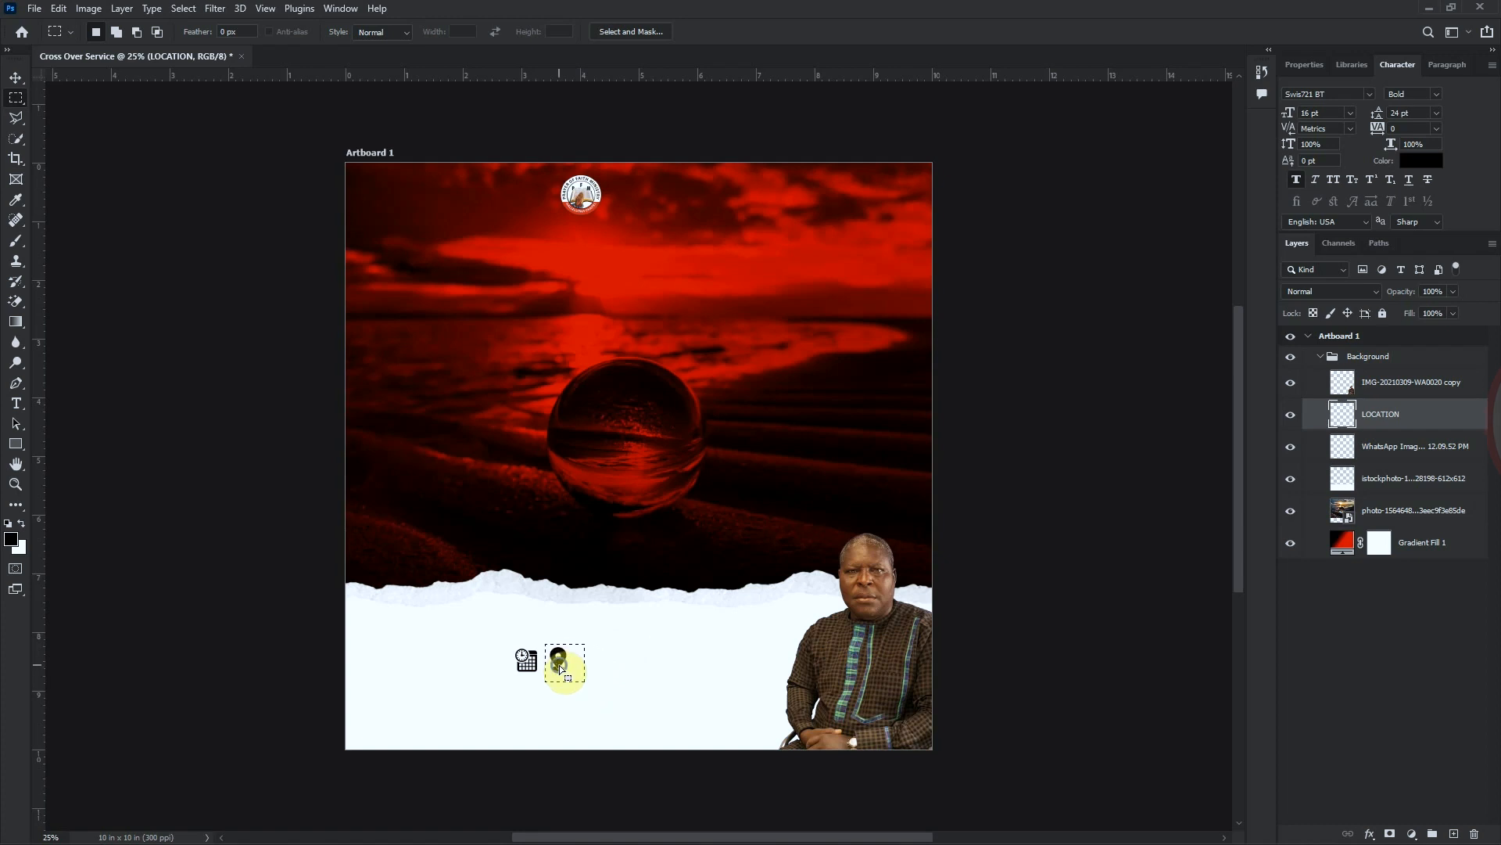
pyautogui.rightClick(559, 667)
pyautogui.click(623, 487)
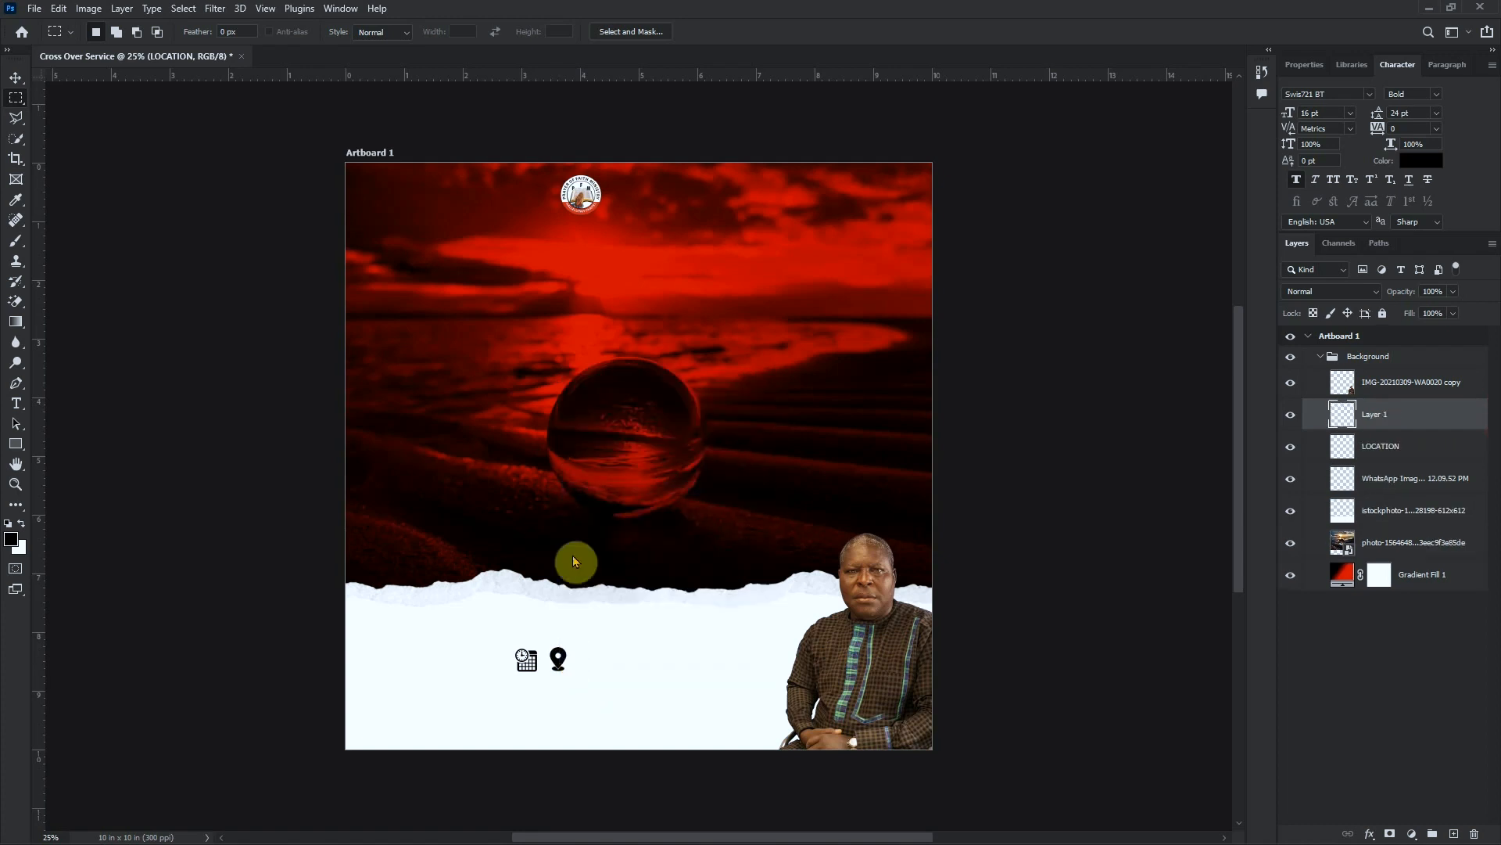
pyautogui.press('v')
pyautogui.moveTo(570, 667); pyautogui.dragTo(651, 667)
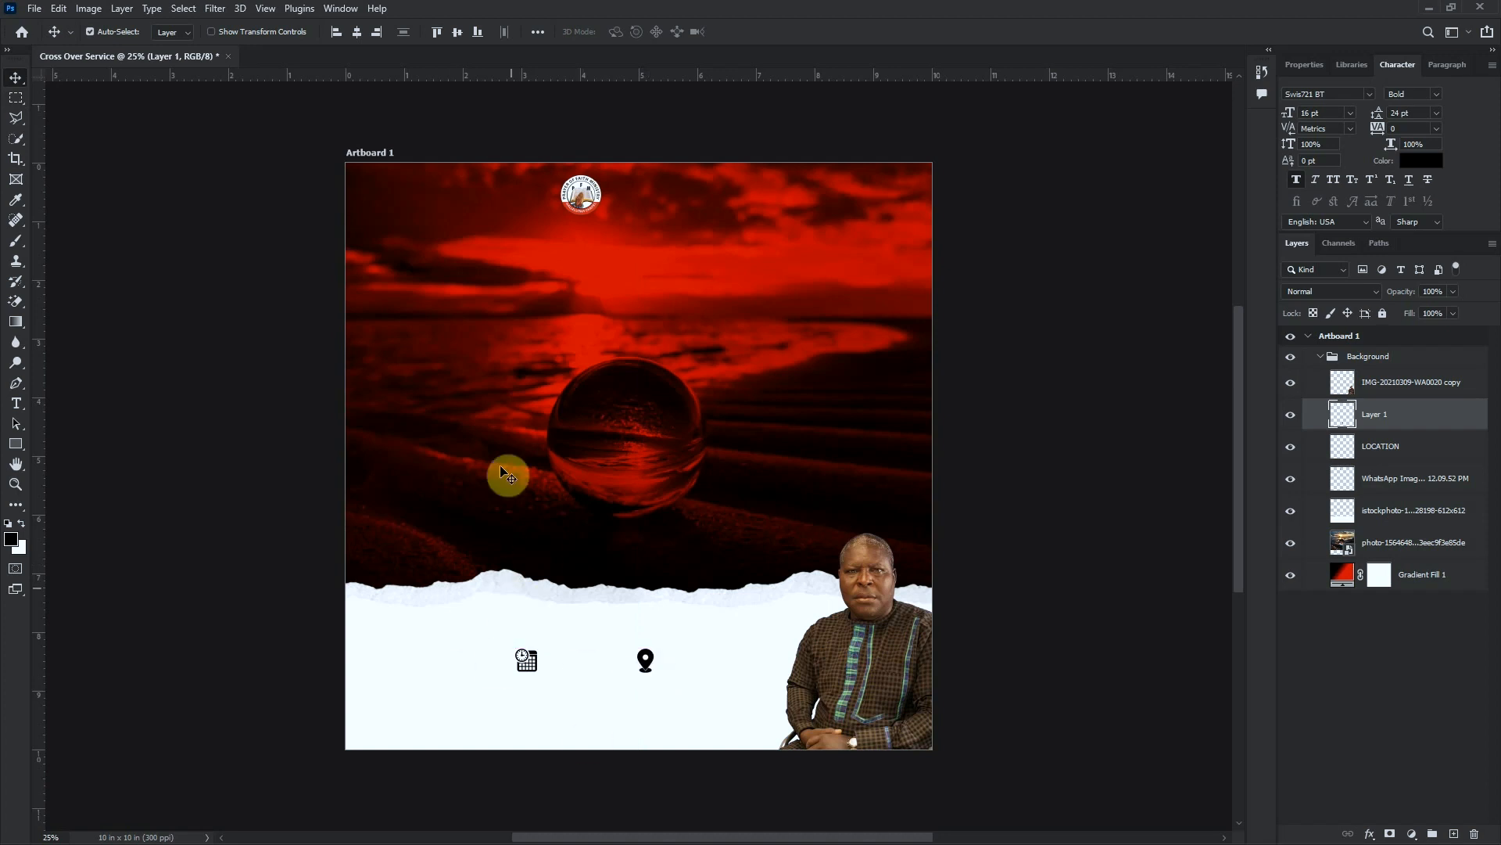
# Scale the round church logo down very slightly in its place near the artboard's top edge
pyautogui.click(584, 204)
pyautogui.hotkey('ctrl', 't')
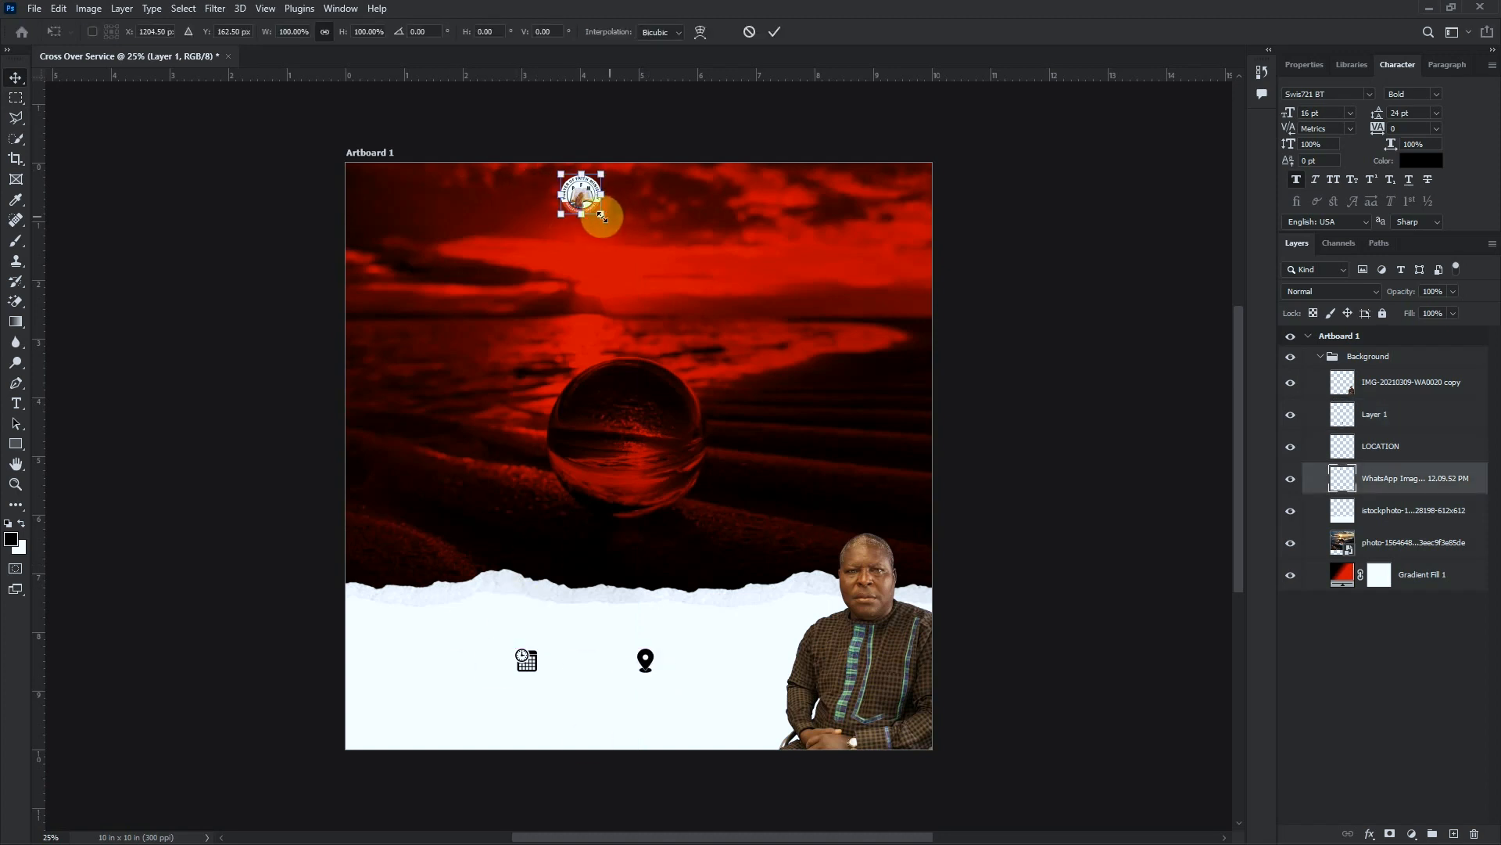
pyautogui.moveTo(602, 217); pyautogui.dragTo(600, 216)
pyautogui.press('Return')
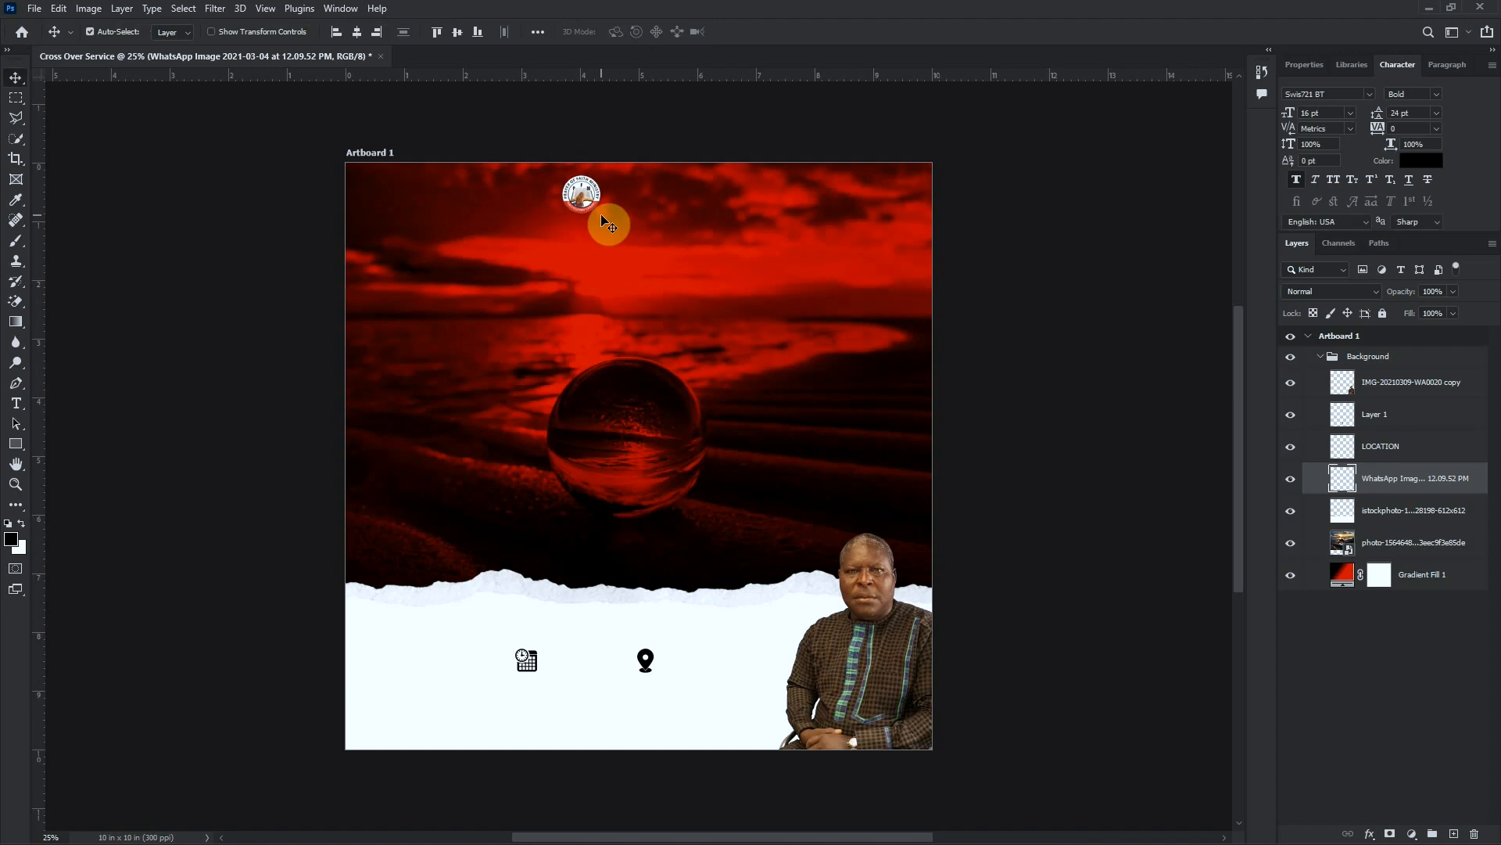
# Add the white text "PRAYER OF FAITH MINISTRY (a.k.a Halleuluyah Chapel)" below the logo, and the remaining event details as separate text layers above the Background group
pyautogui.click(1321, 357)
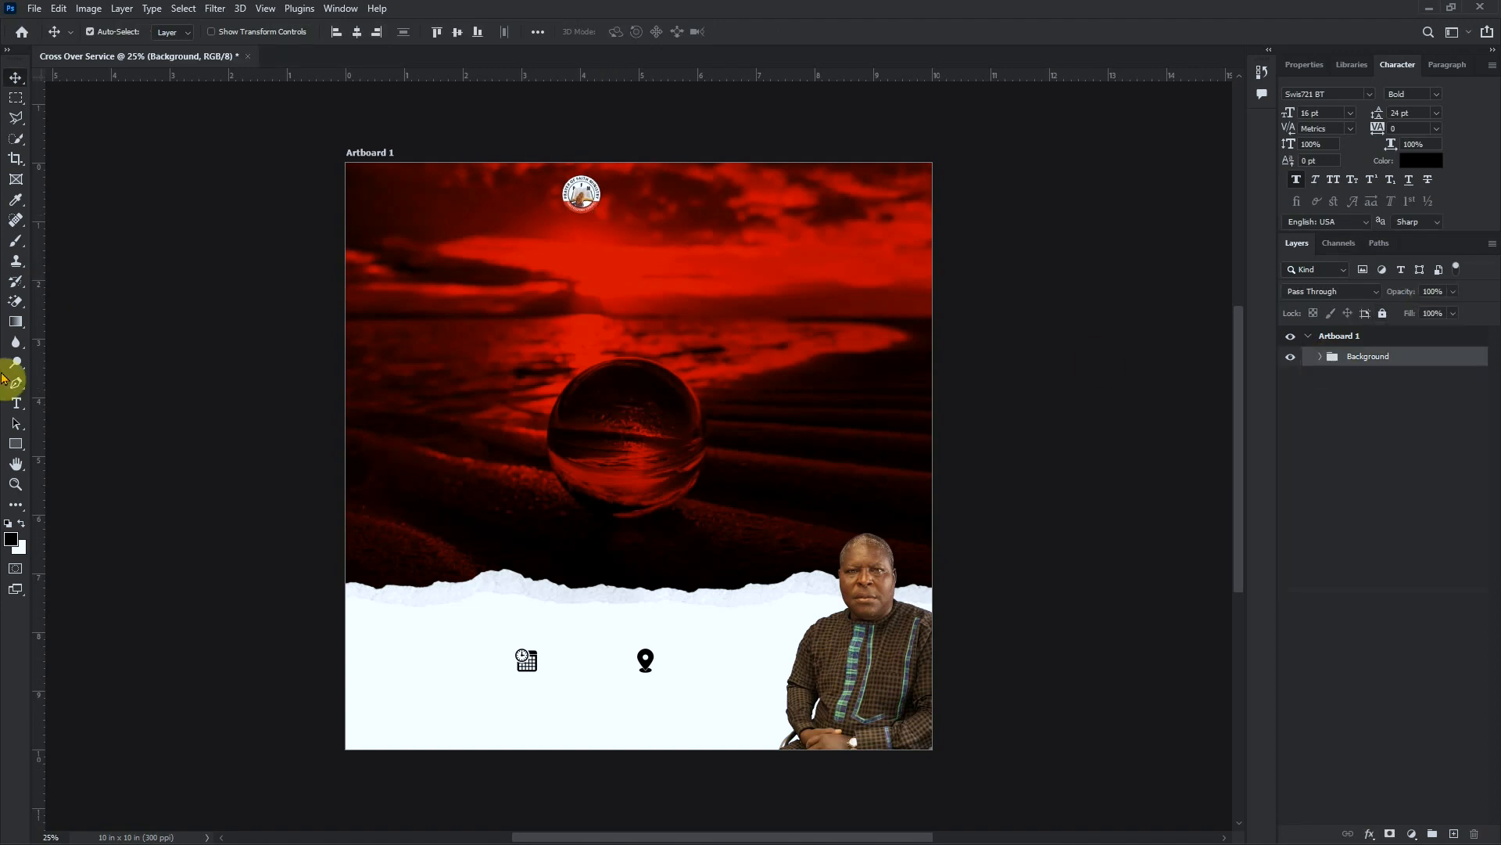
pyautogui.click(14, 404)
pyautogui.click(545, 239)
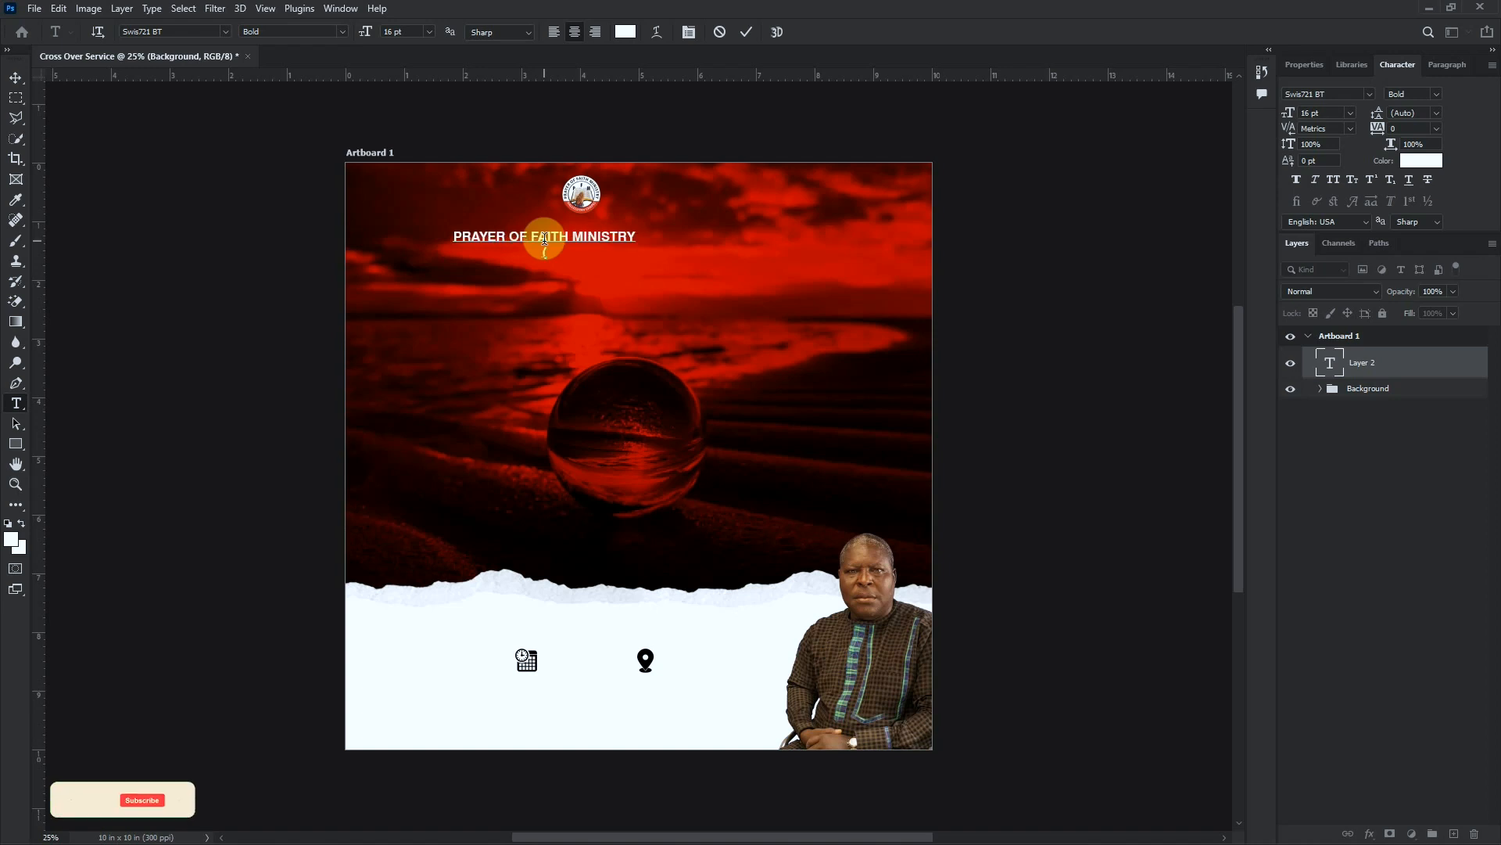
pyautogui.write('Halleuluyah Chapel)')
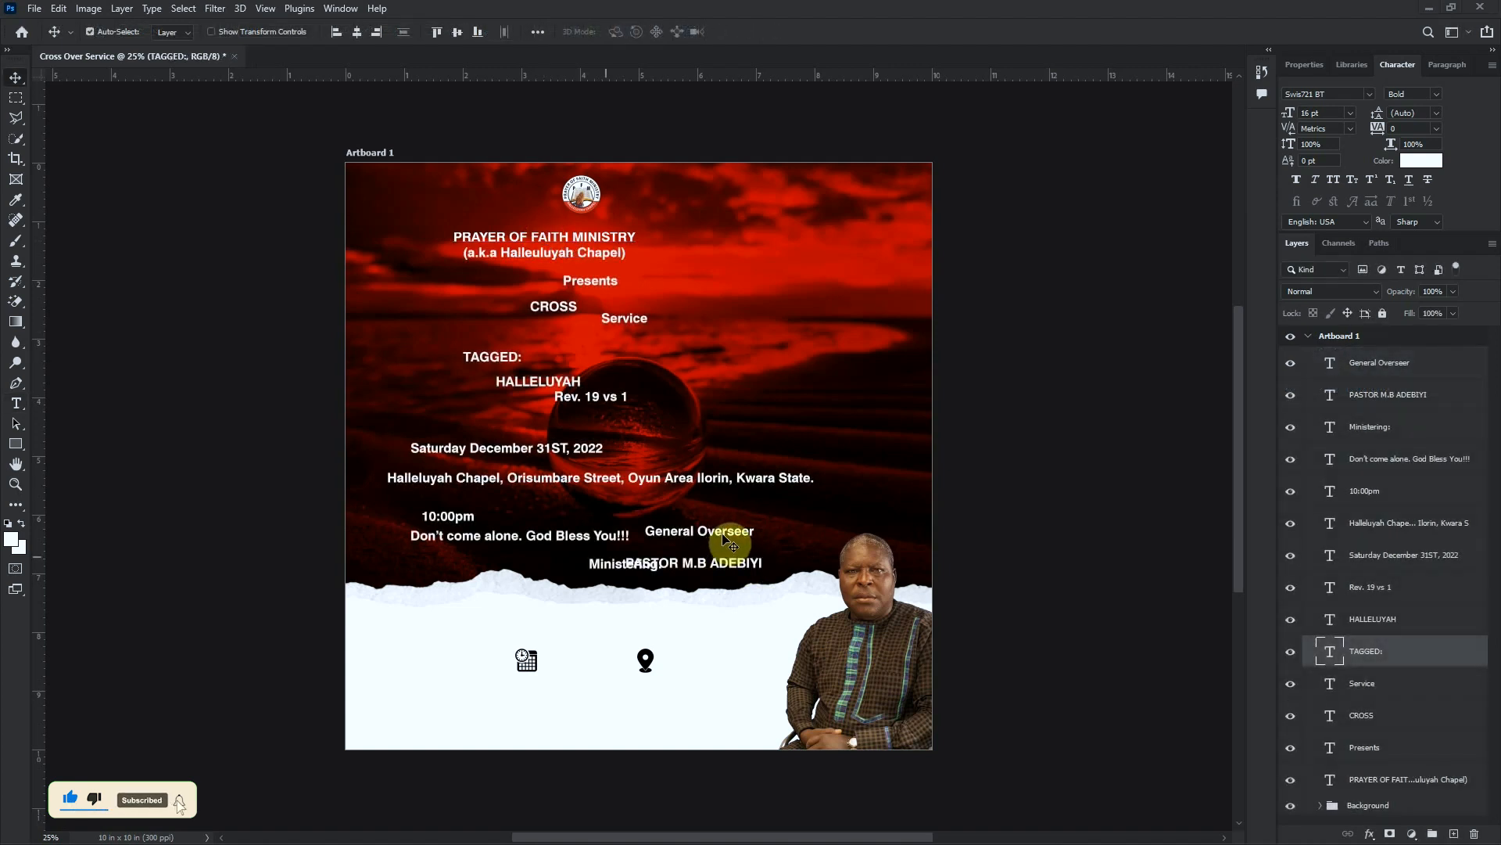
# Add a vertical guide at position 5 through the middle of the artboard
pyautogui.click(724, 538)
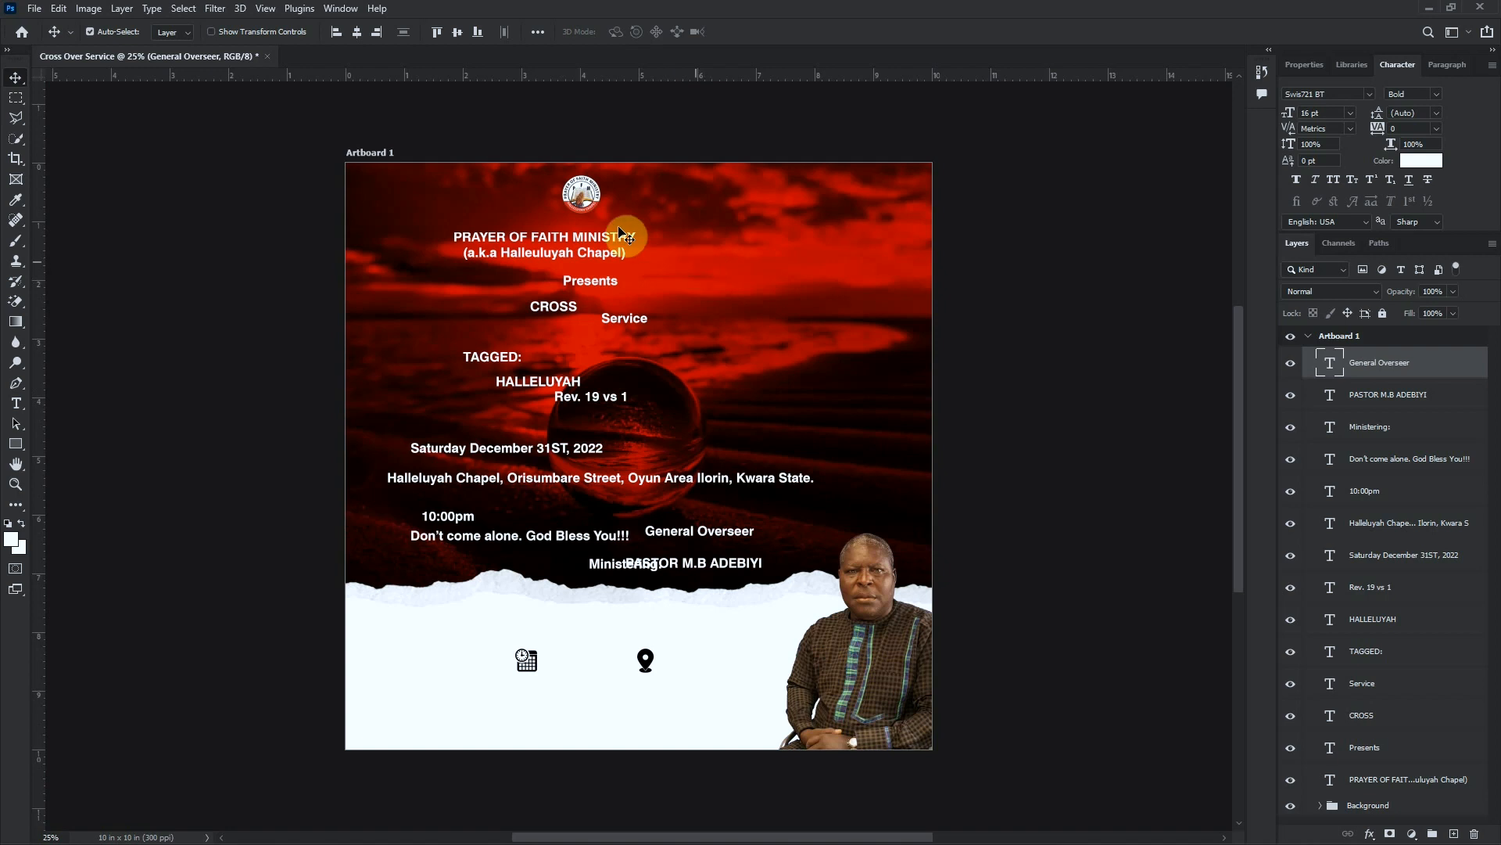
pyautogui.click(266, 9)
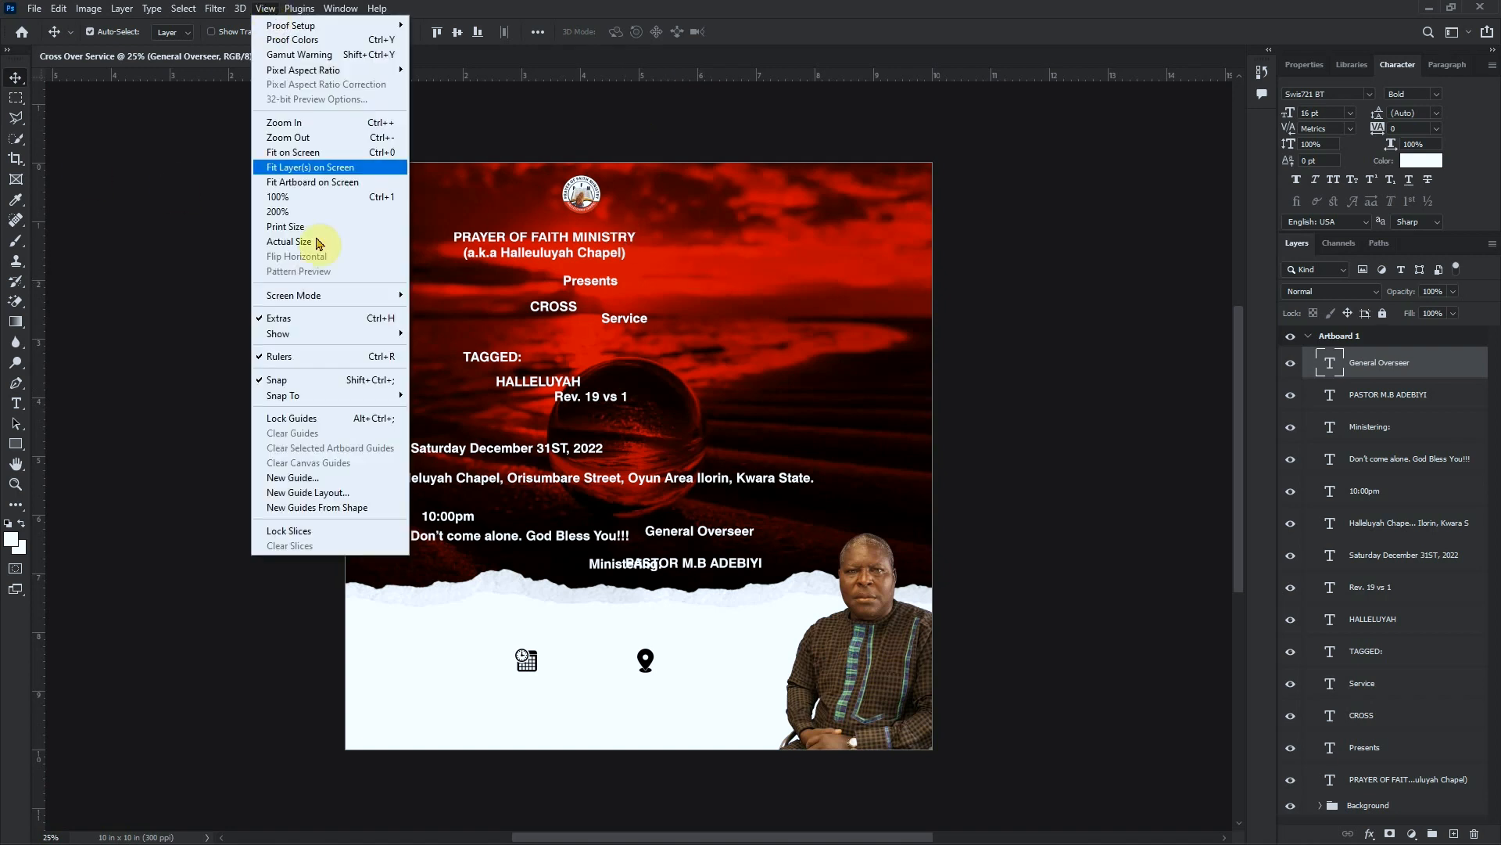
pyautogui.click(372, 476)
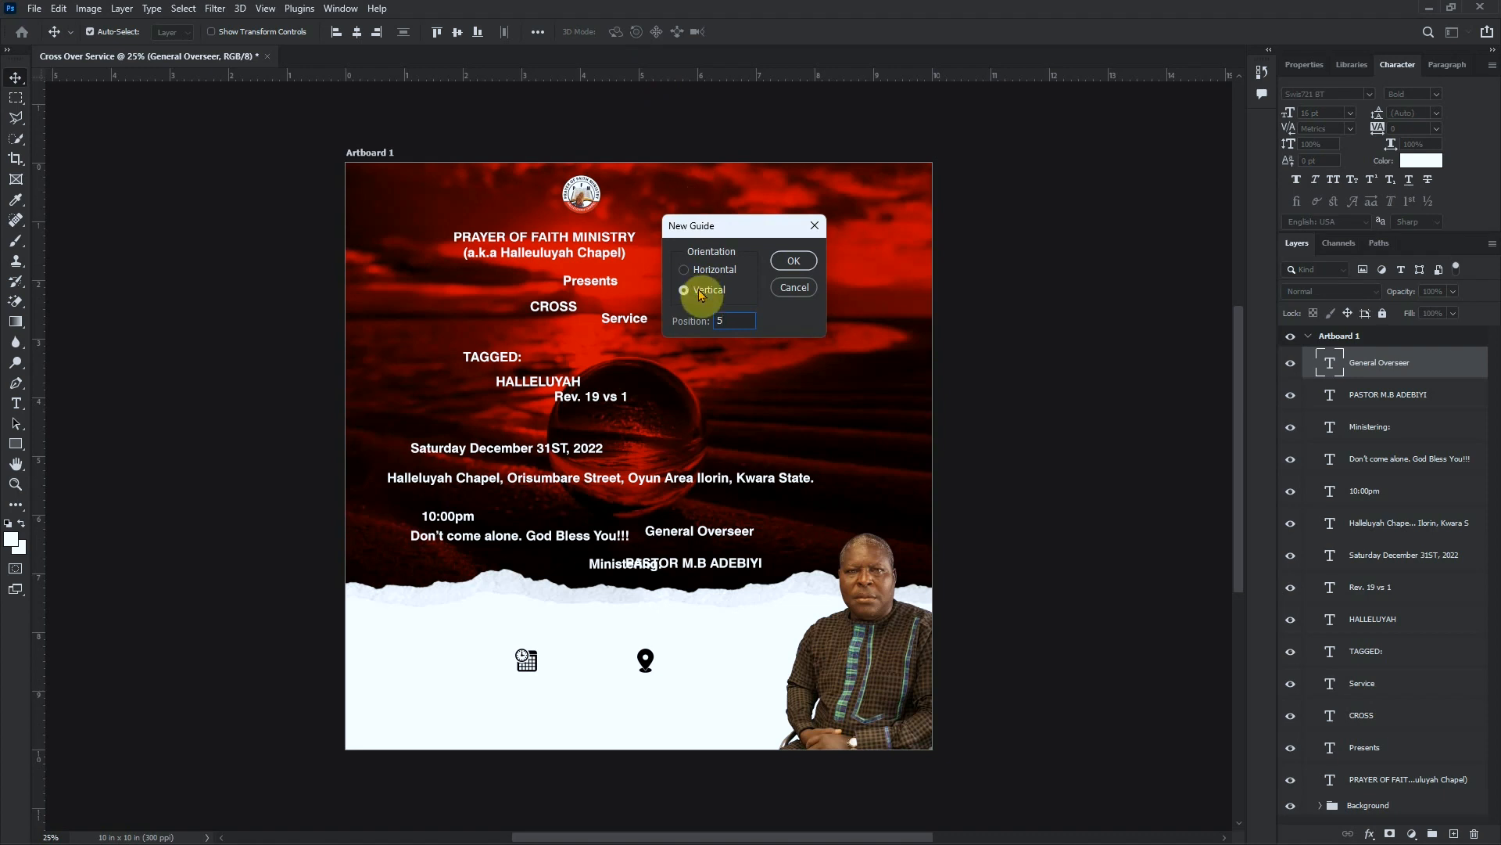
pyautogui.click(774, 260)
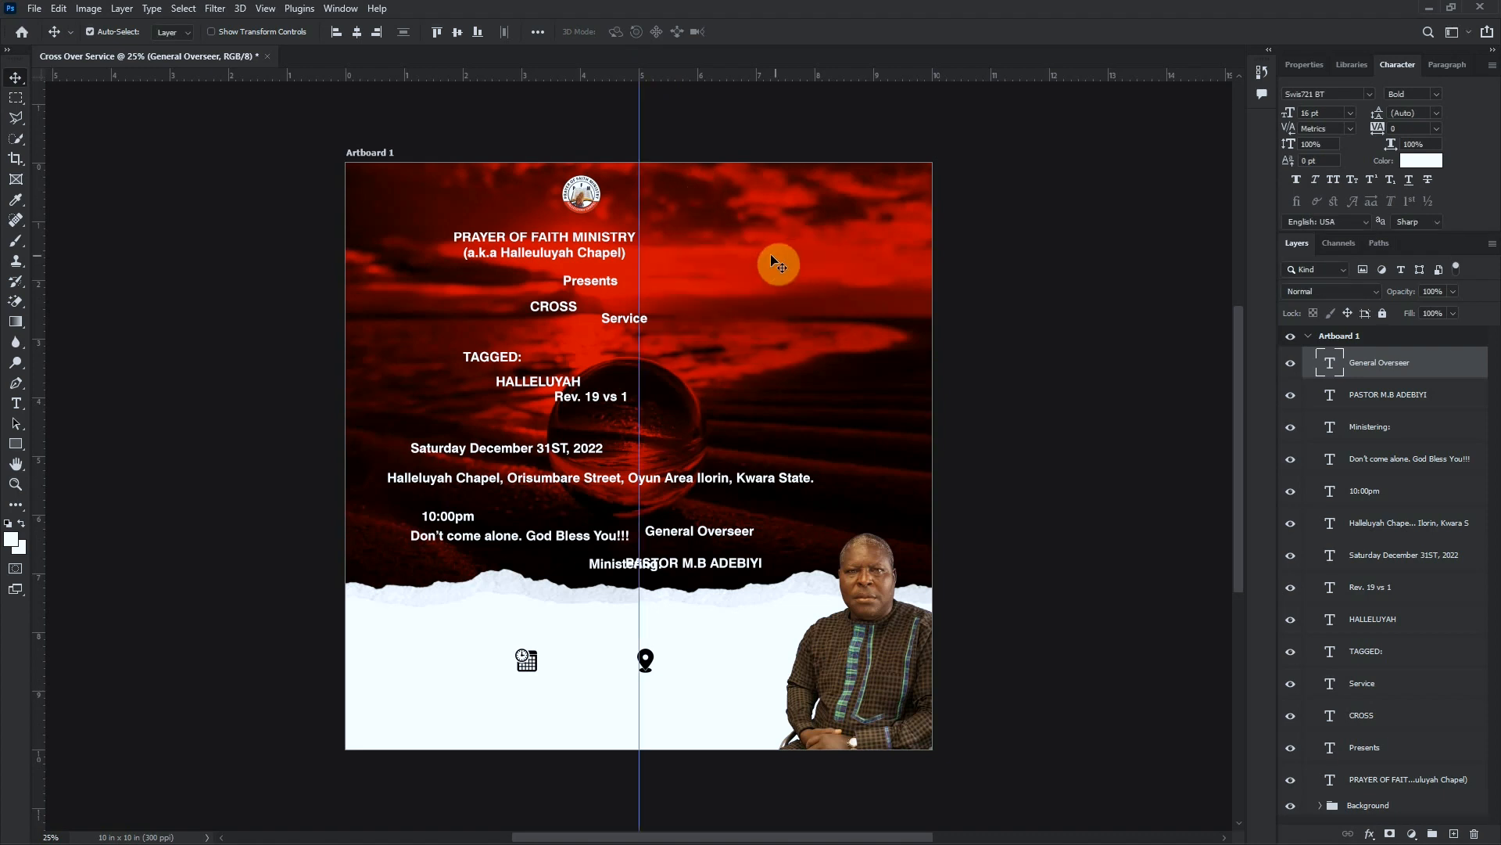
# Format the "(a.k.a Halleuluyah Chapel)" line as 12 pt italic with tracking 50
pyautogui.click(591, 244)
pyautogui.click(622, 262)
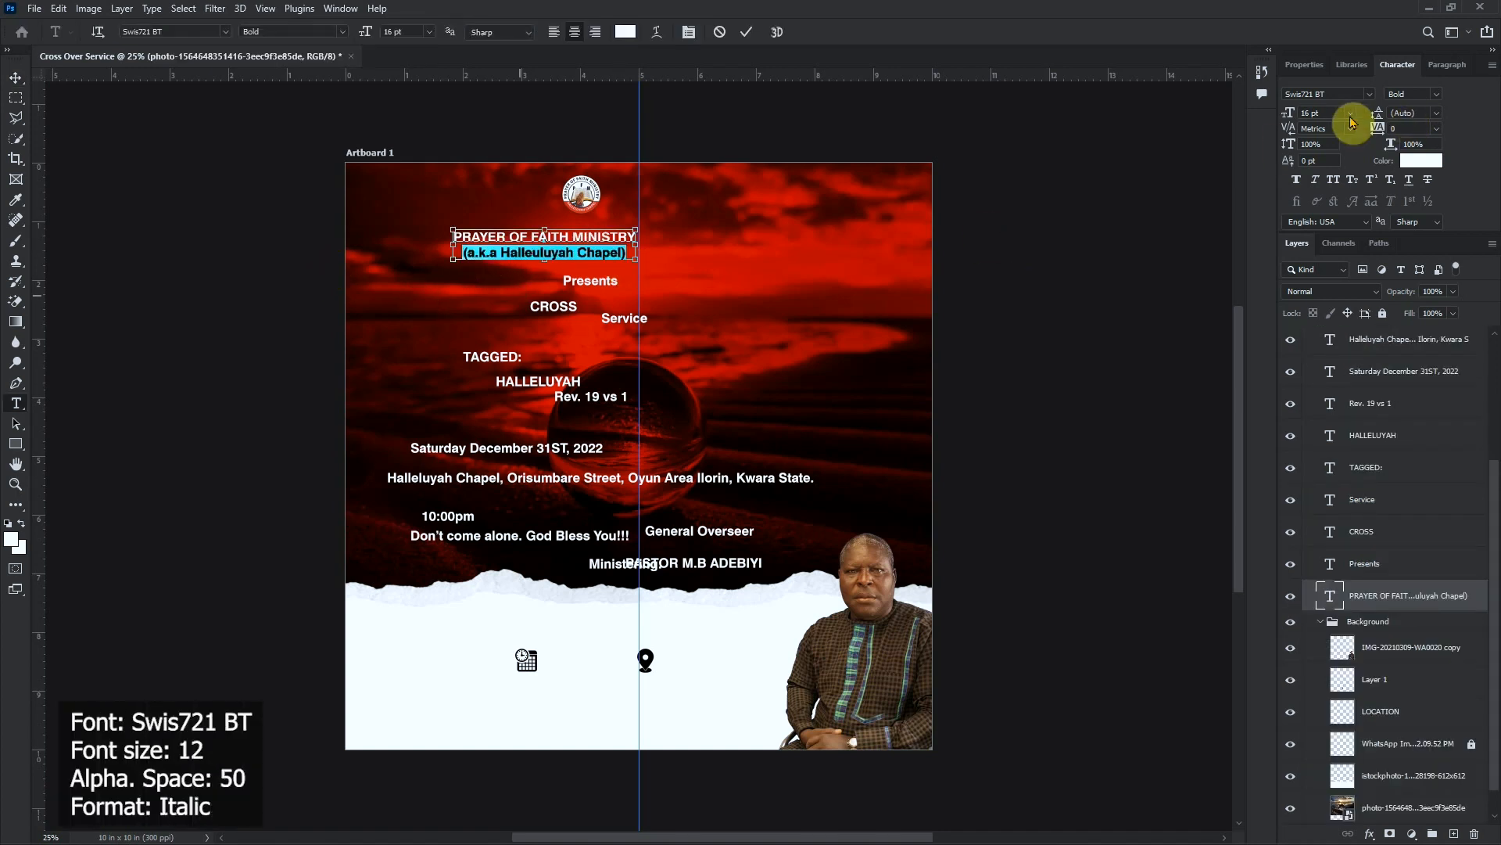
pyautogui.click(1351, 114)
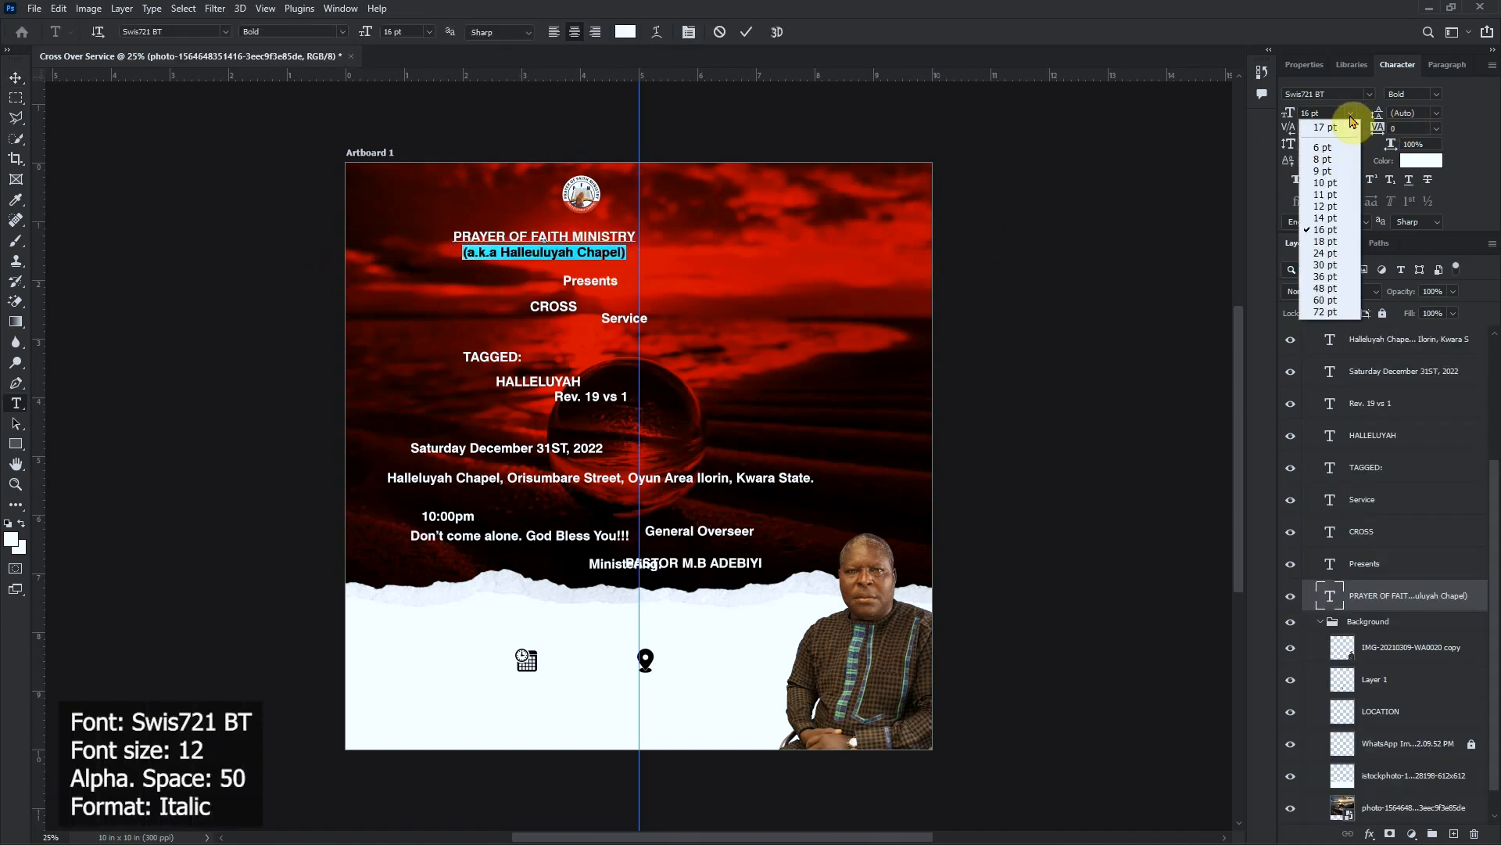
pyautogui.click(1333, 208)
pyautogui.click(1317, 182)
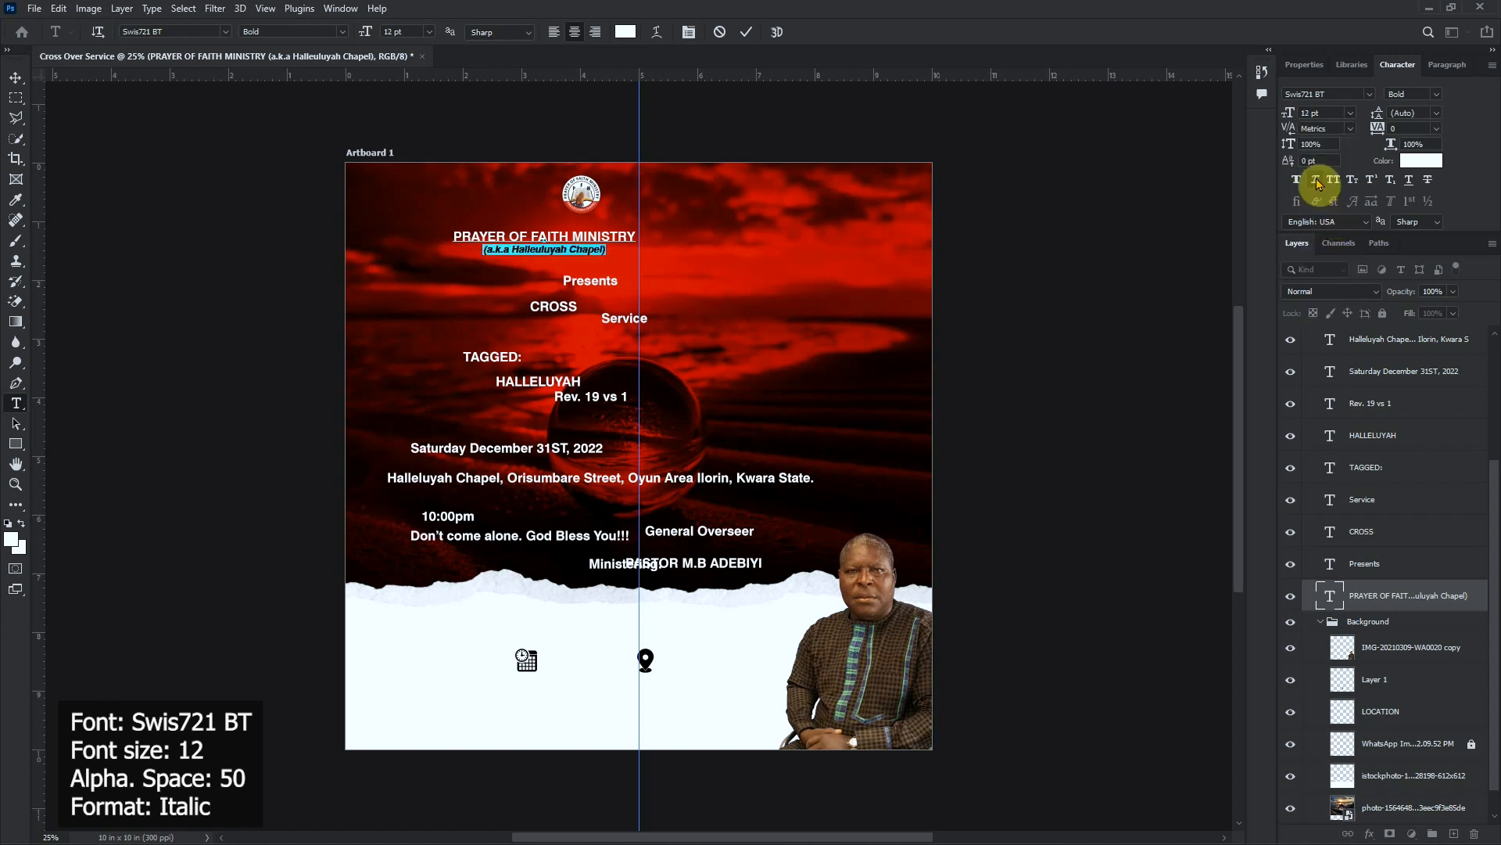
pyautogui.click(1437, 129)
pyautogui.click(1418, 279)
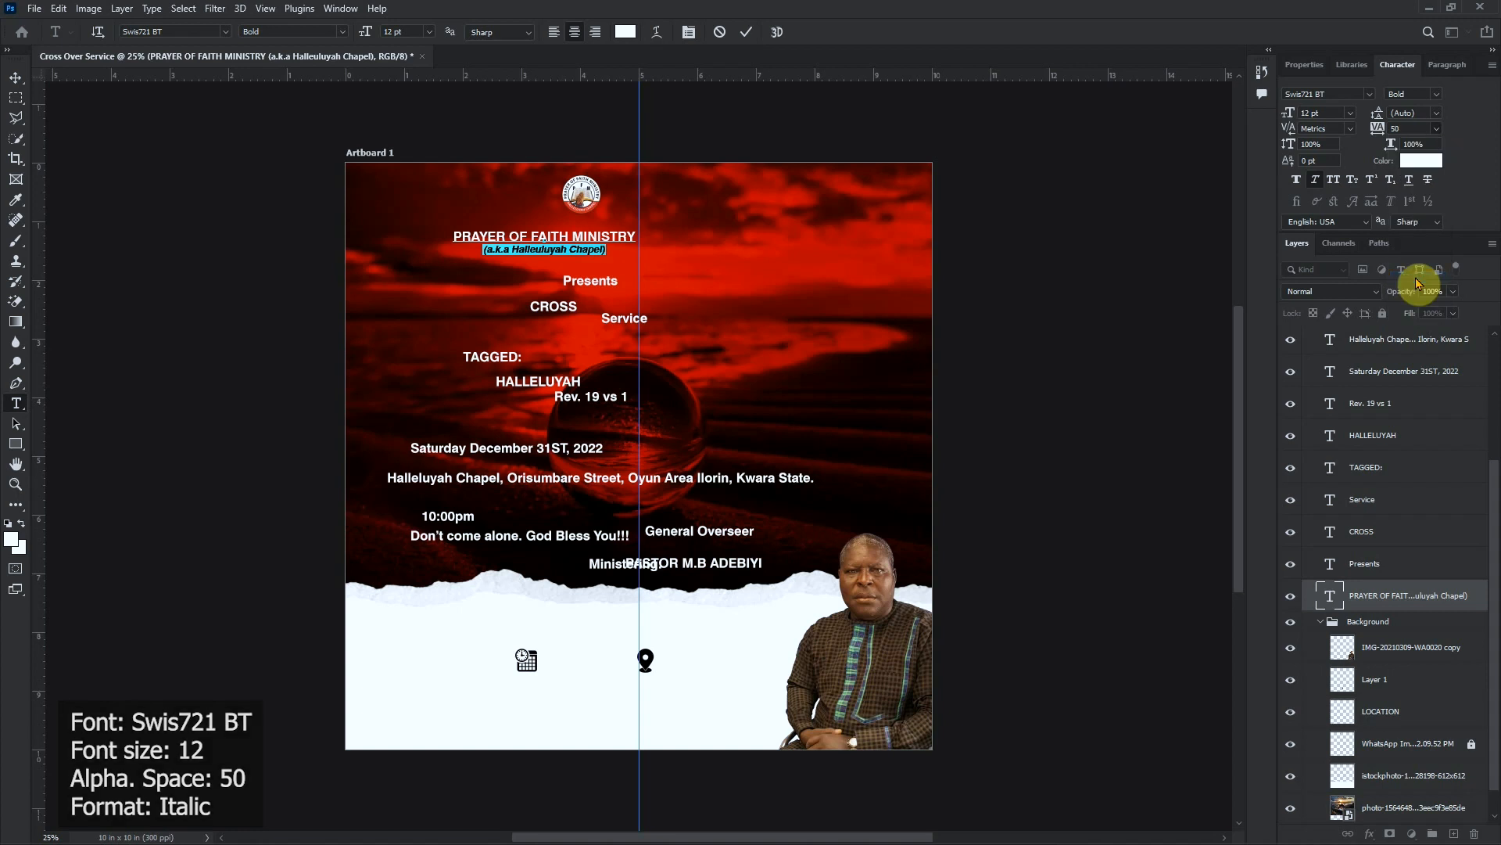
pyautogui.click(775, 206)
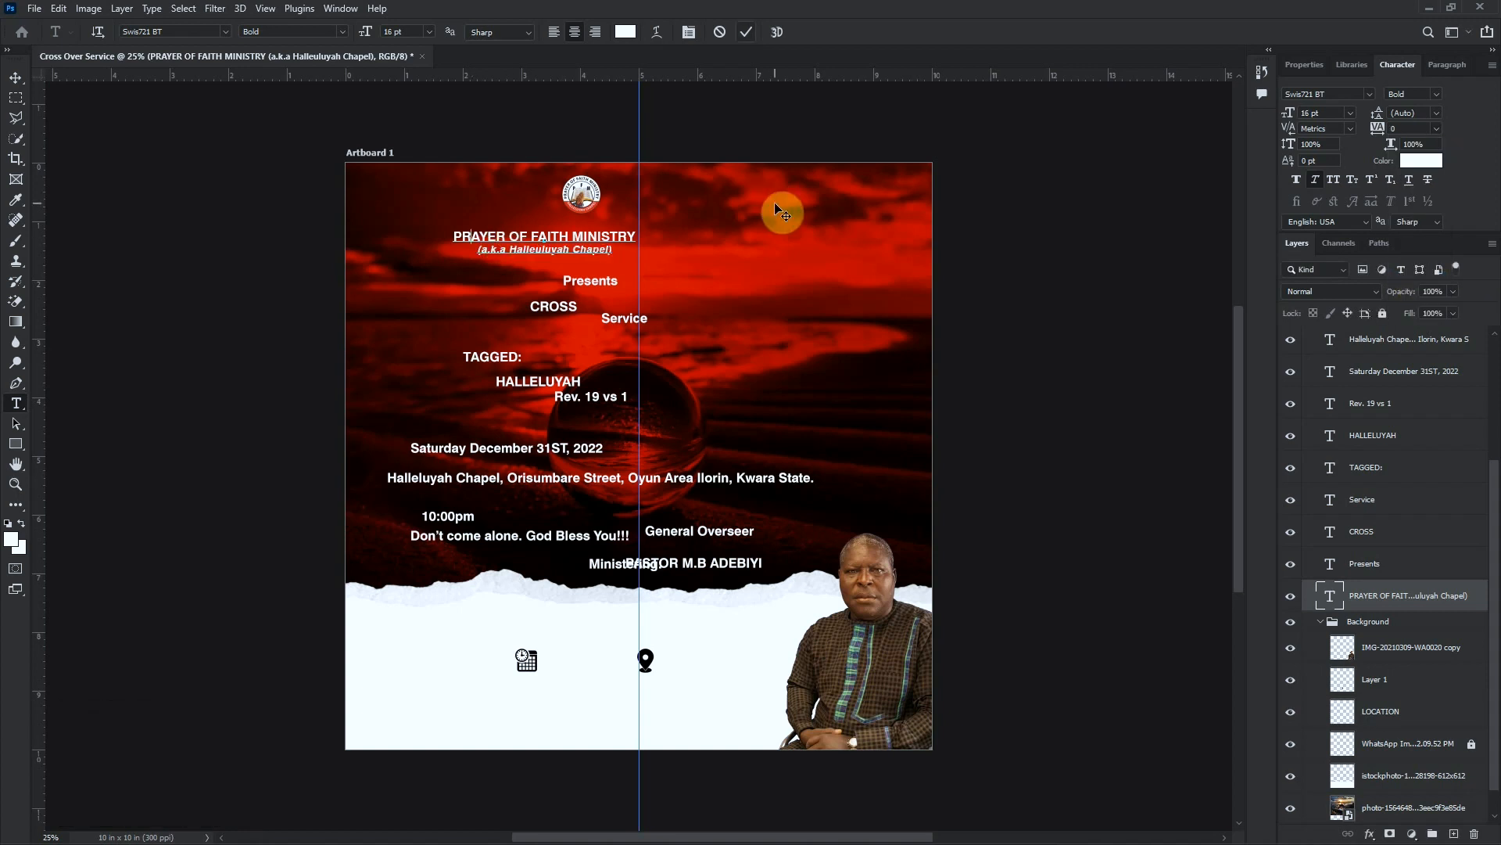
# Set the "PRAYER OF FAITH MINISTRY" line to 18 pt
pyautogui.hotkey('shift', 'End')
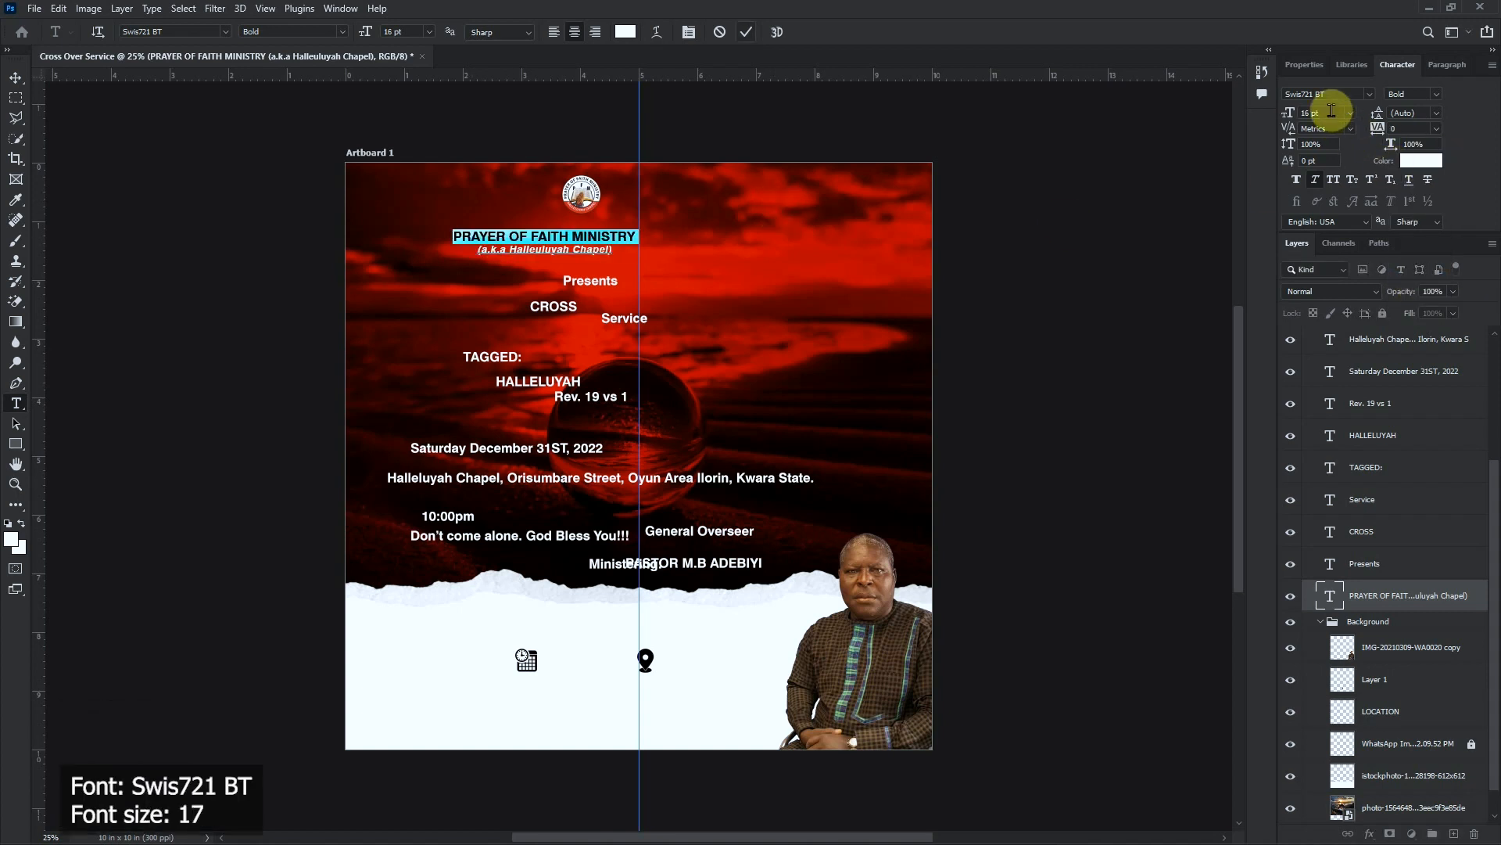
pyautogui.press('Return')
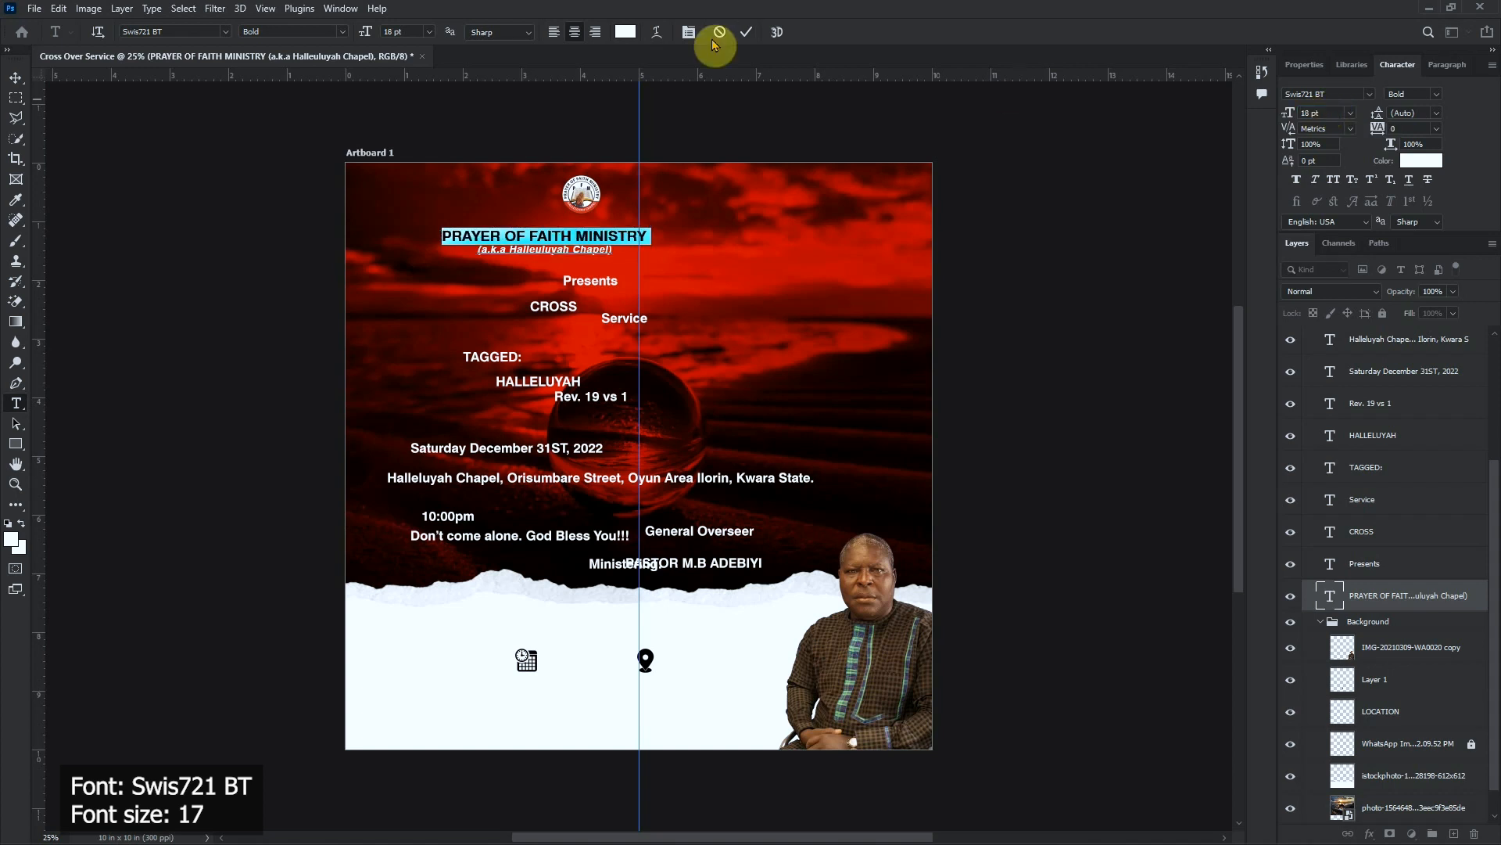
pyautogui.click(747, 32)
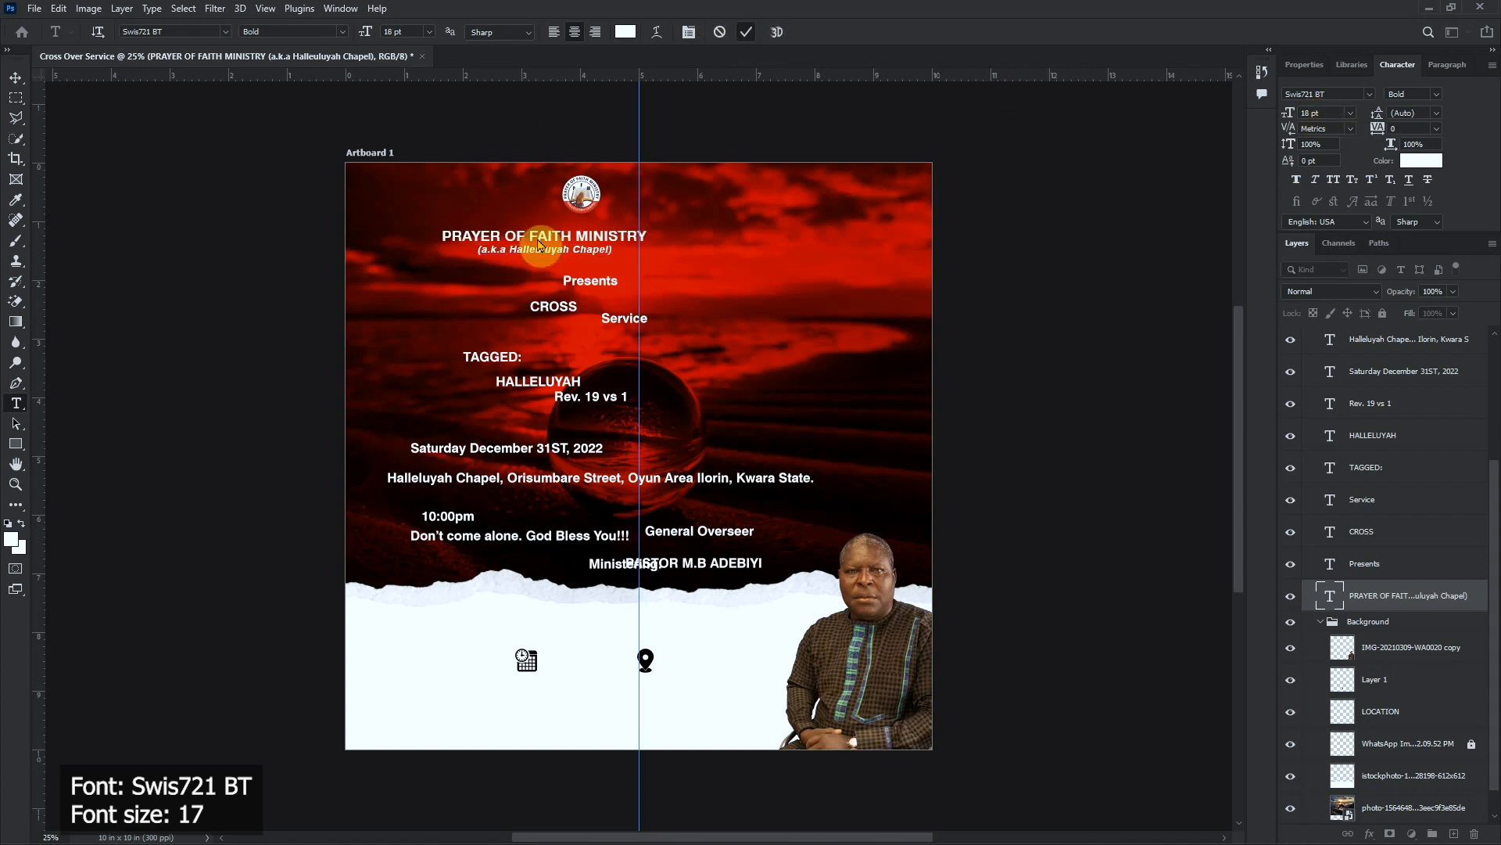
# Move the ministry name block up to the logo's level and centre it horizontally on the artboard
pyautogui.click(15, 77)
pyautogui.moveTo(633, 206); pyautogui.dragTo(636, 192)
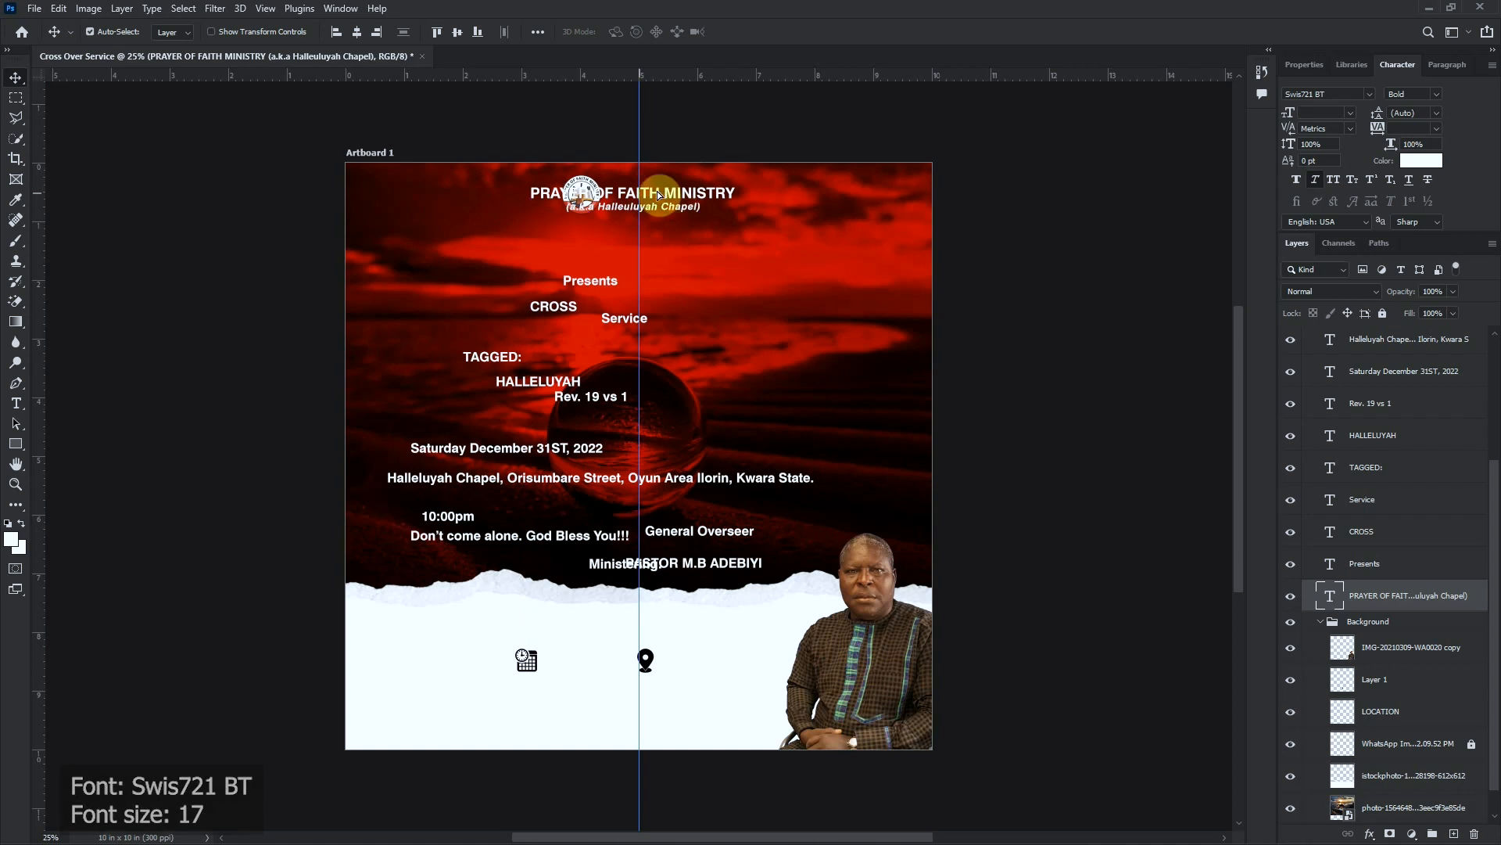
pyautogui.click(358, 32)
# Place the "Presents" text on the centre guide below the ministry name and set its tracking to 400
pyautogui.moveTo(613, 278); pyautogui.dragTo(650, 251)
pyautogui.click(1436, 128)
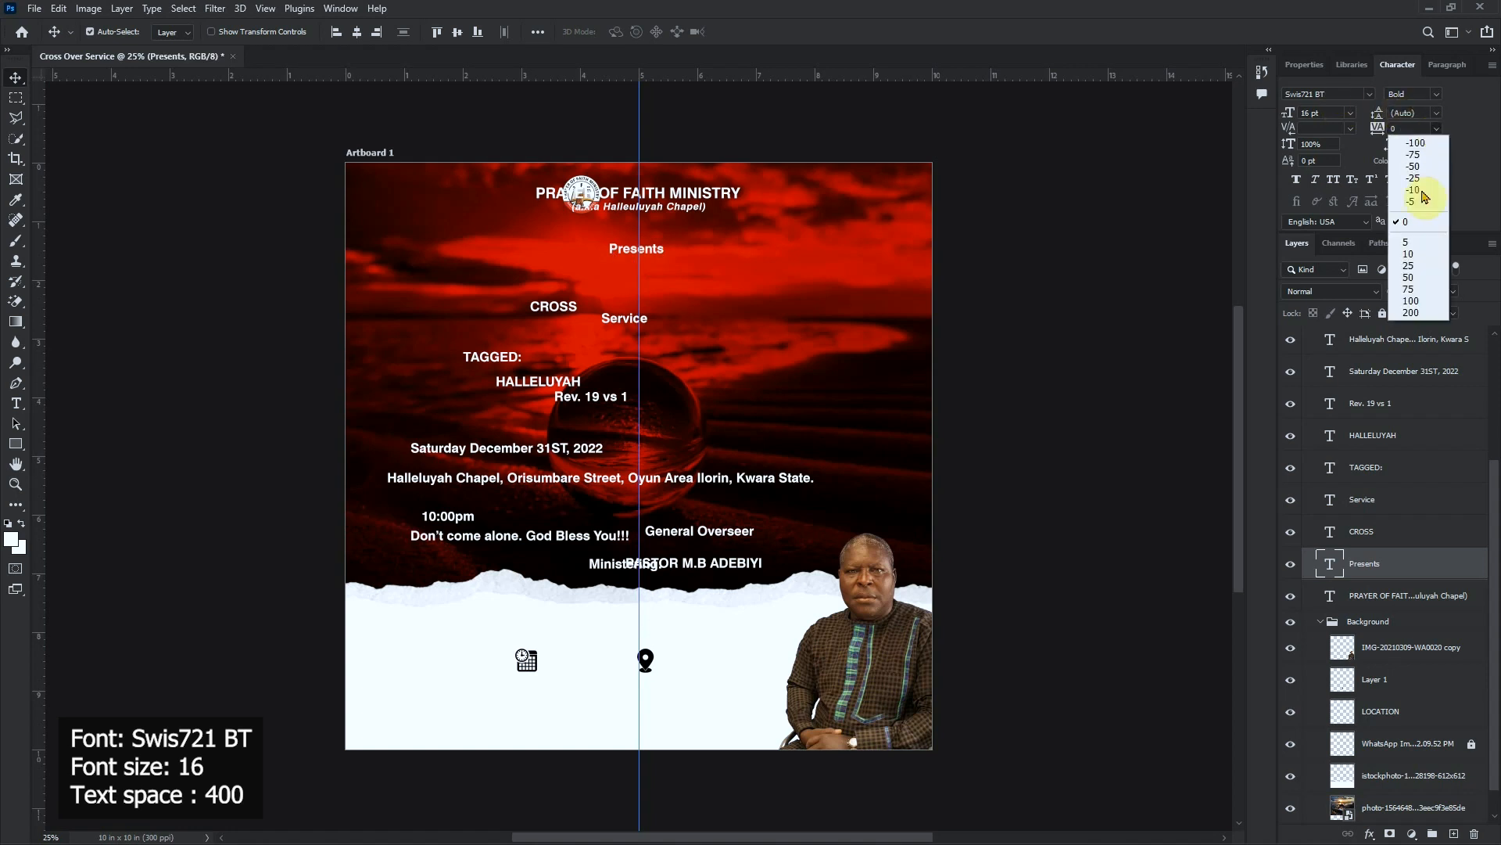
pyautogui.click(1414, 313)
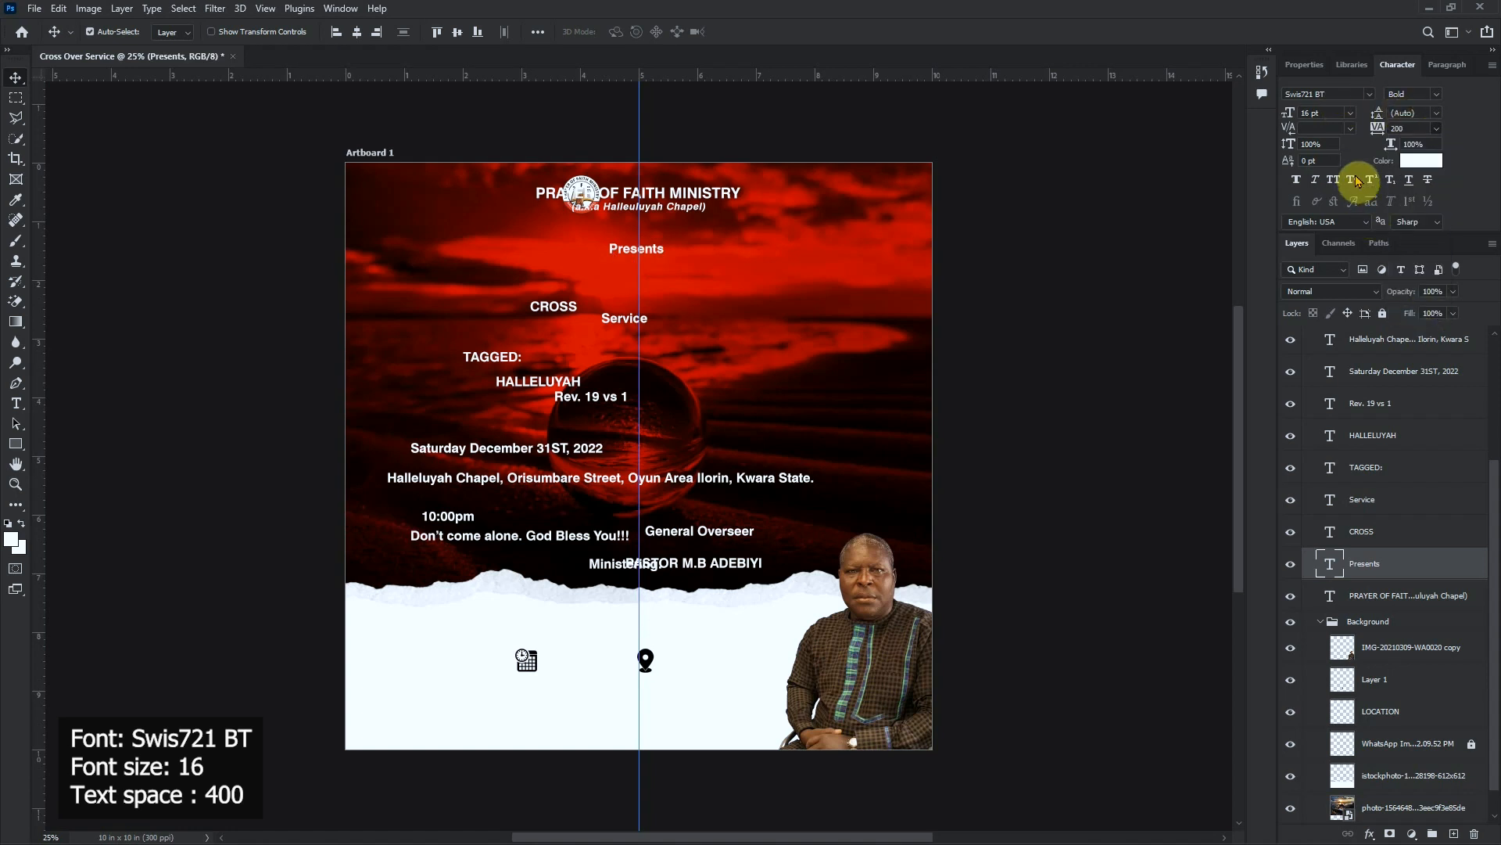
pyautogui.moveTo(1410, 128); pyautogui.dragTo(1373, 129)
pyautogui.write('400')
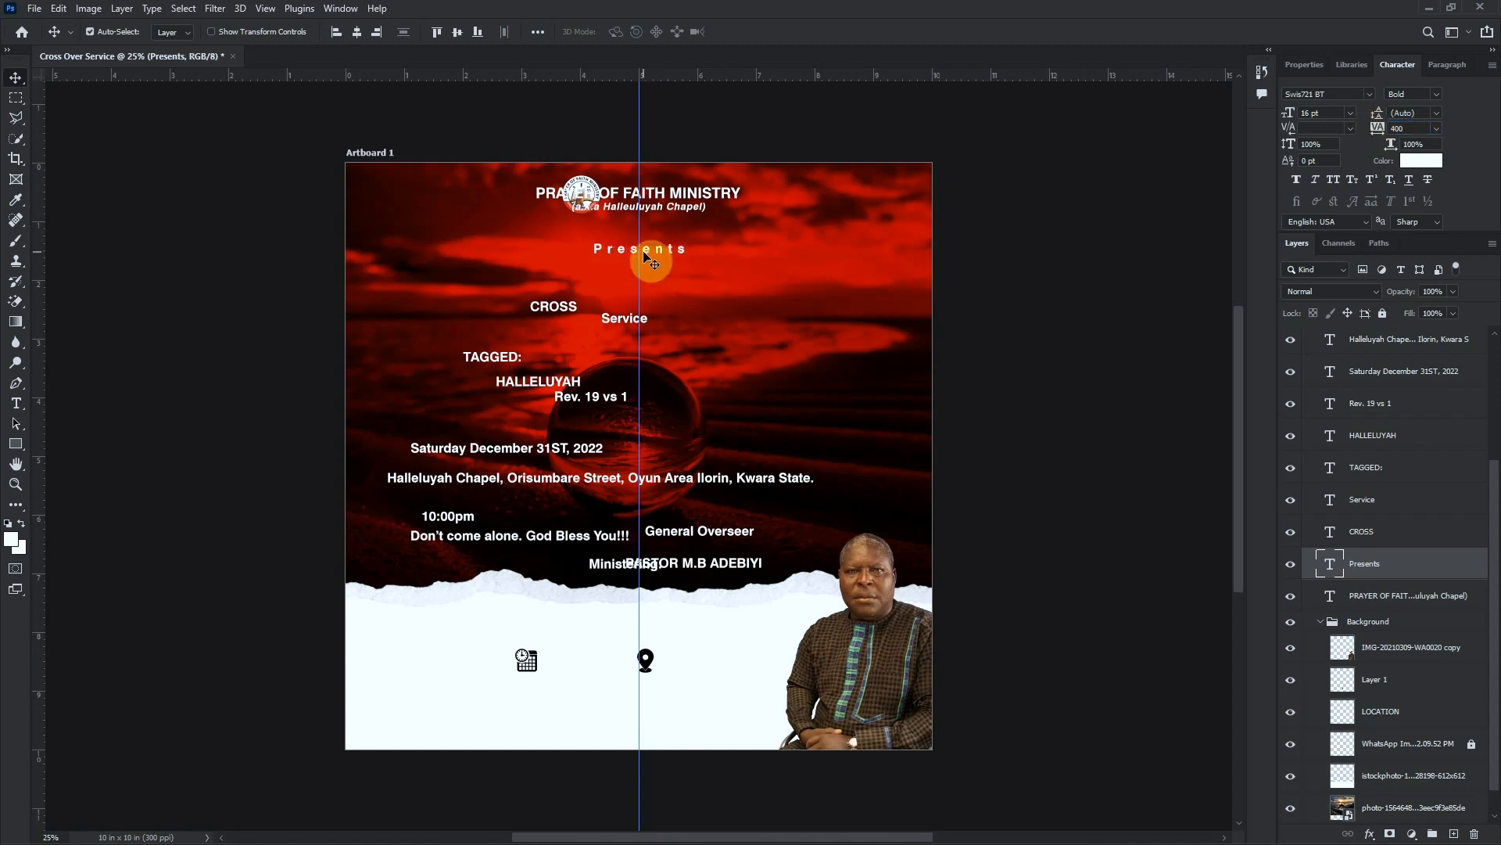
# Move "CROSS" just above "Service" near the guide, and format "Service" in Ribbon131 Bd BT at 72 pt
pyautogui.moveTo(563, 307); pyautogui.dragTo(640, 280)
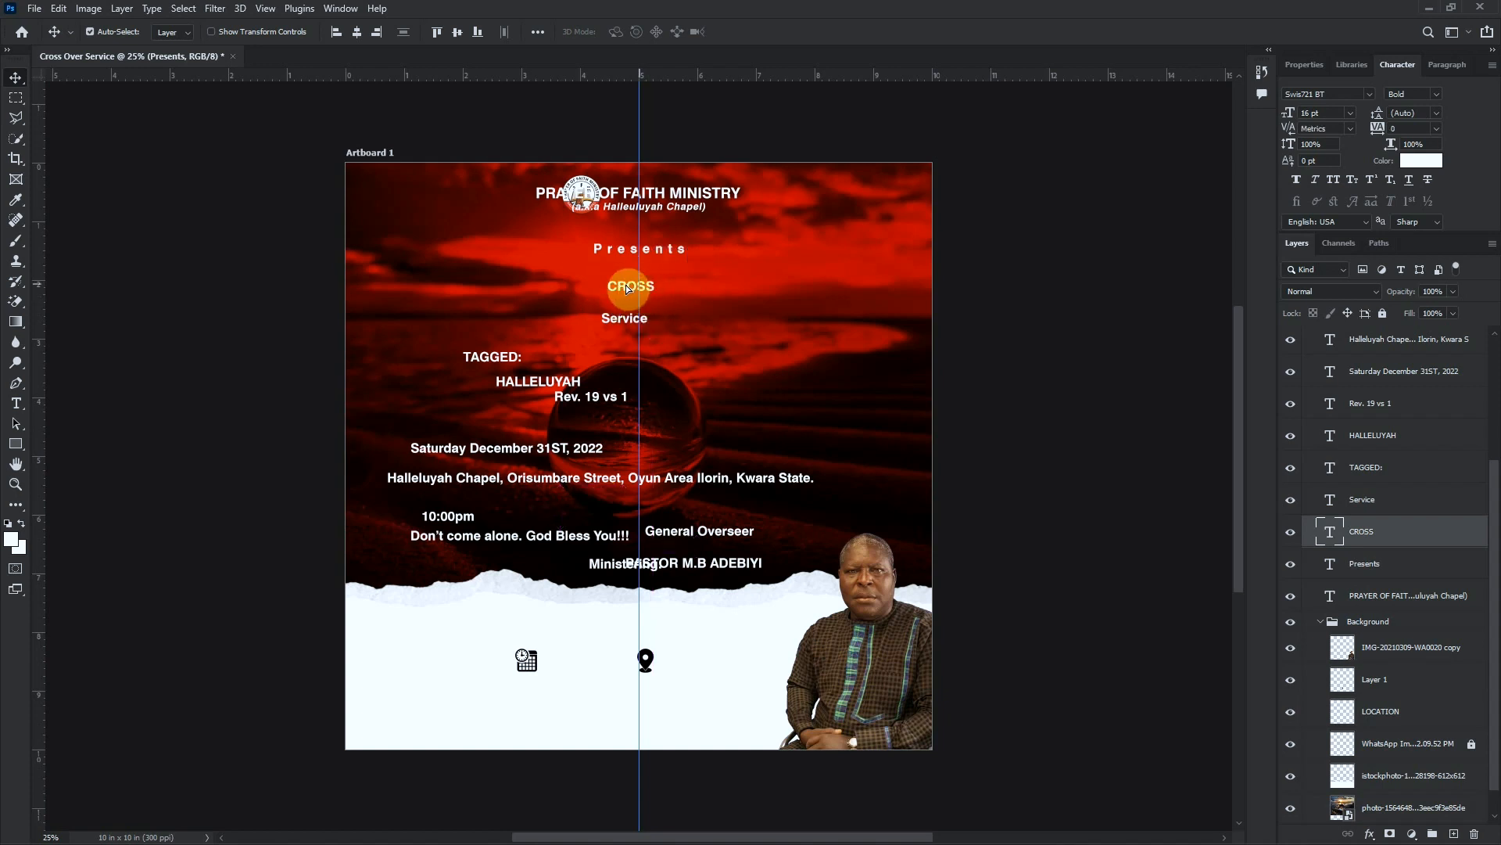
pyautogui.click(608, 325)
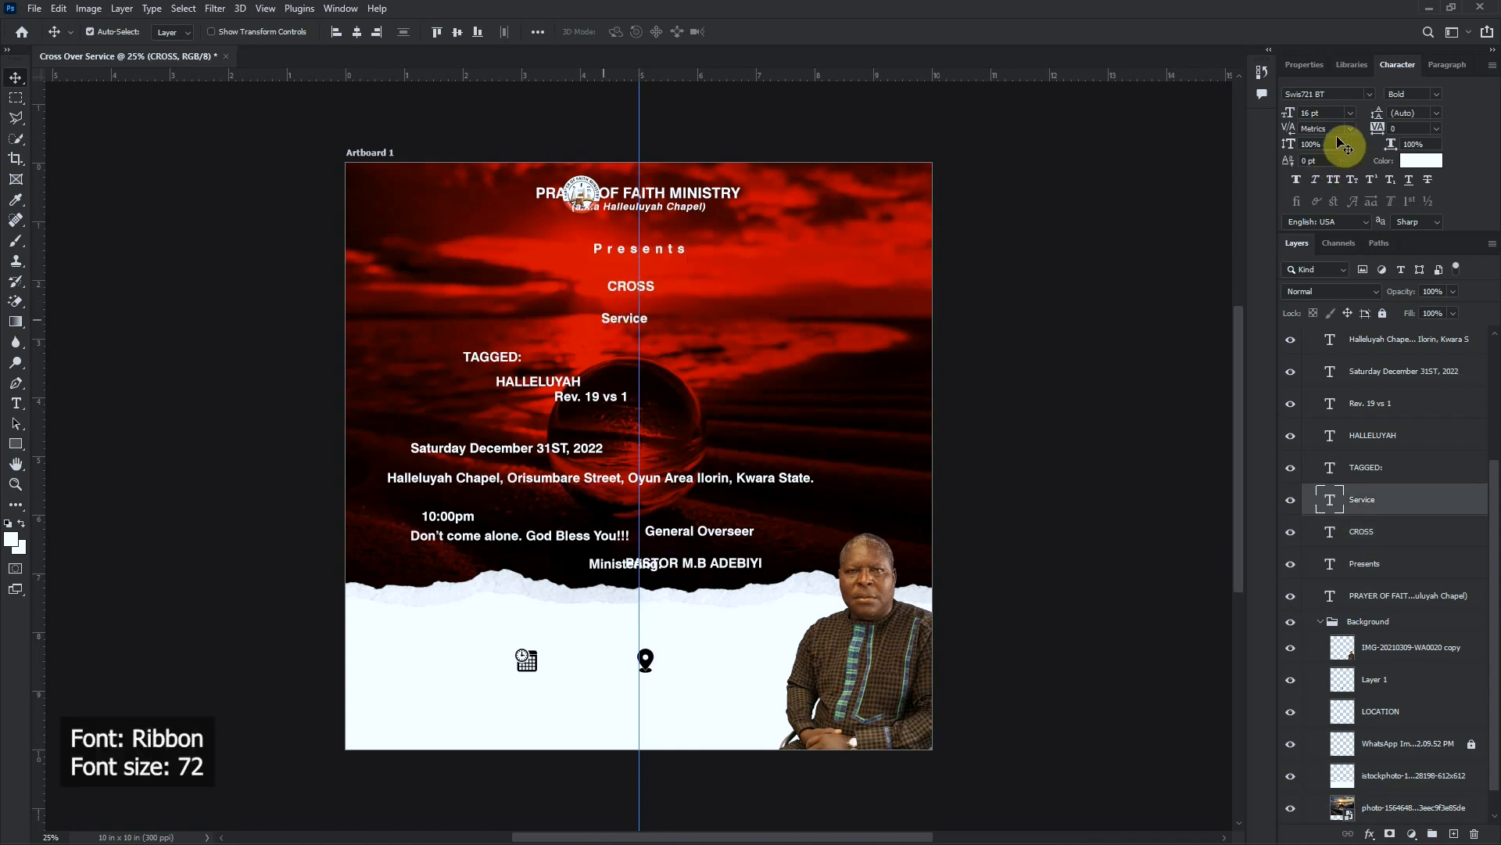
pyautogui.click(1338, 95)
pyautogui.write('ribbon')
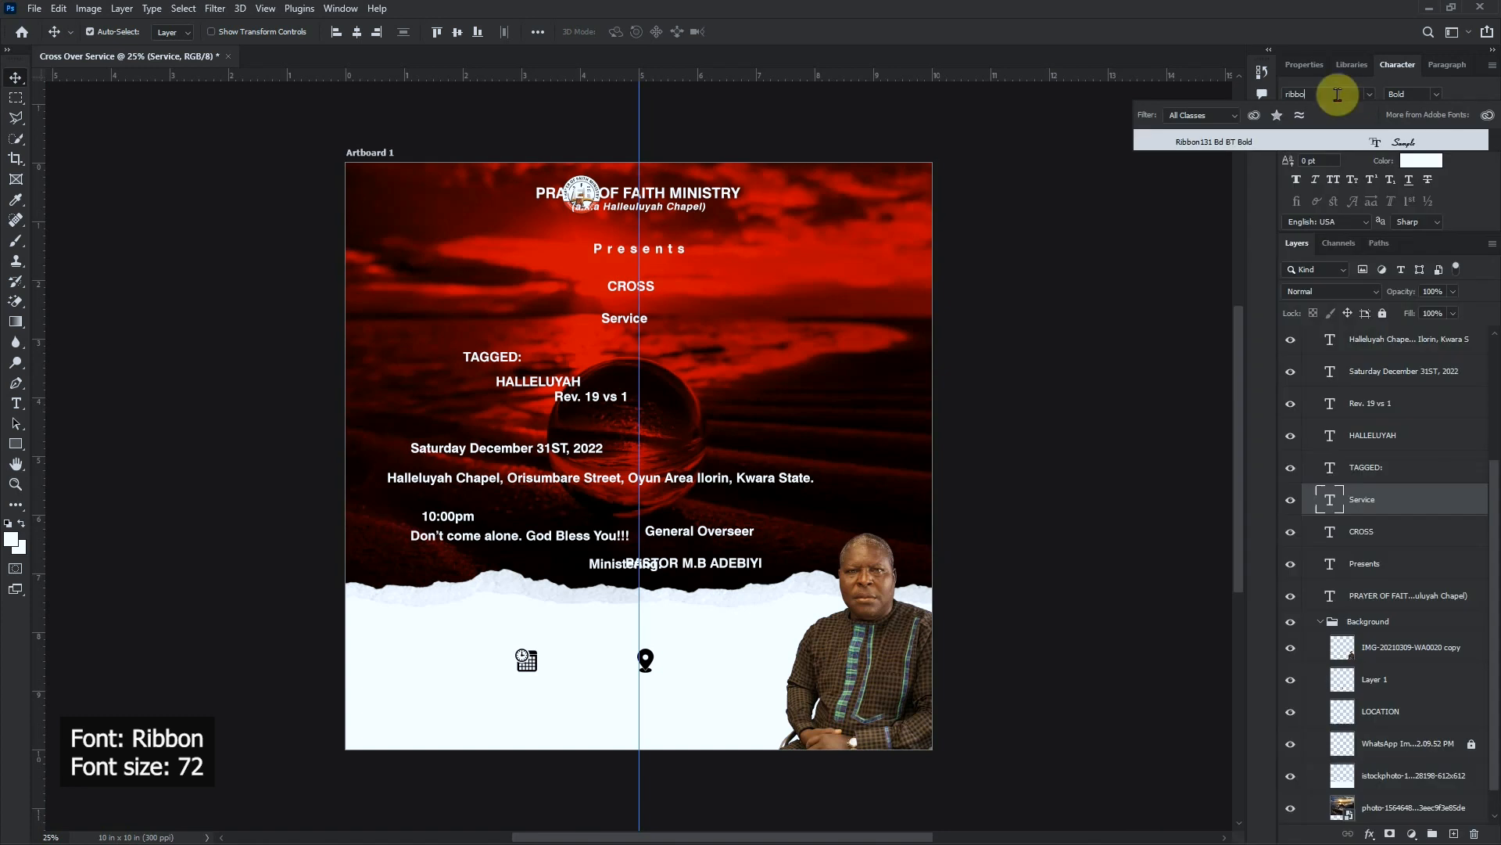
pyautogui.click(1244, 146)
pyautogui.click(1350, 113)
pyautogui.click(1322, 322)
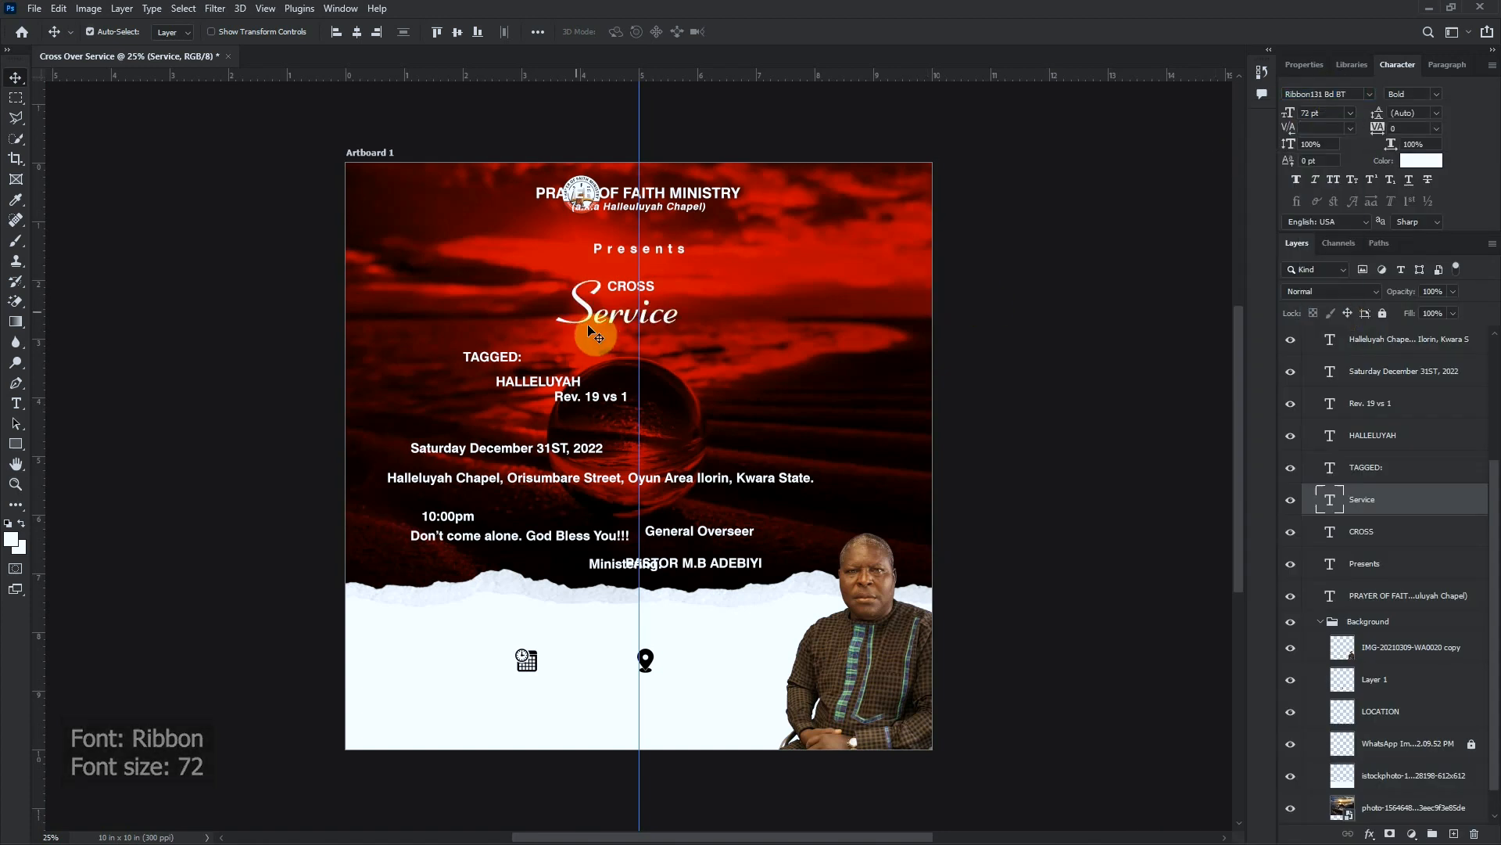
# Centre the "HALLELUYAH" text on the guide and format it in Schluber Regular at 120 pt
pyautogui.moveTo(558, 386); pyautogui.dragTo(656, 374)
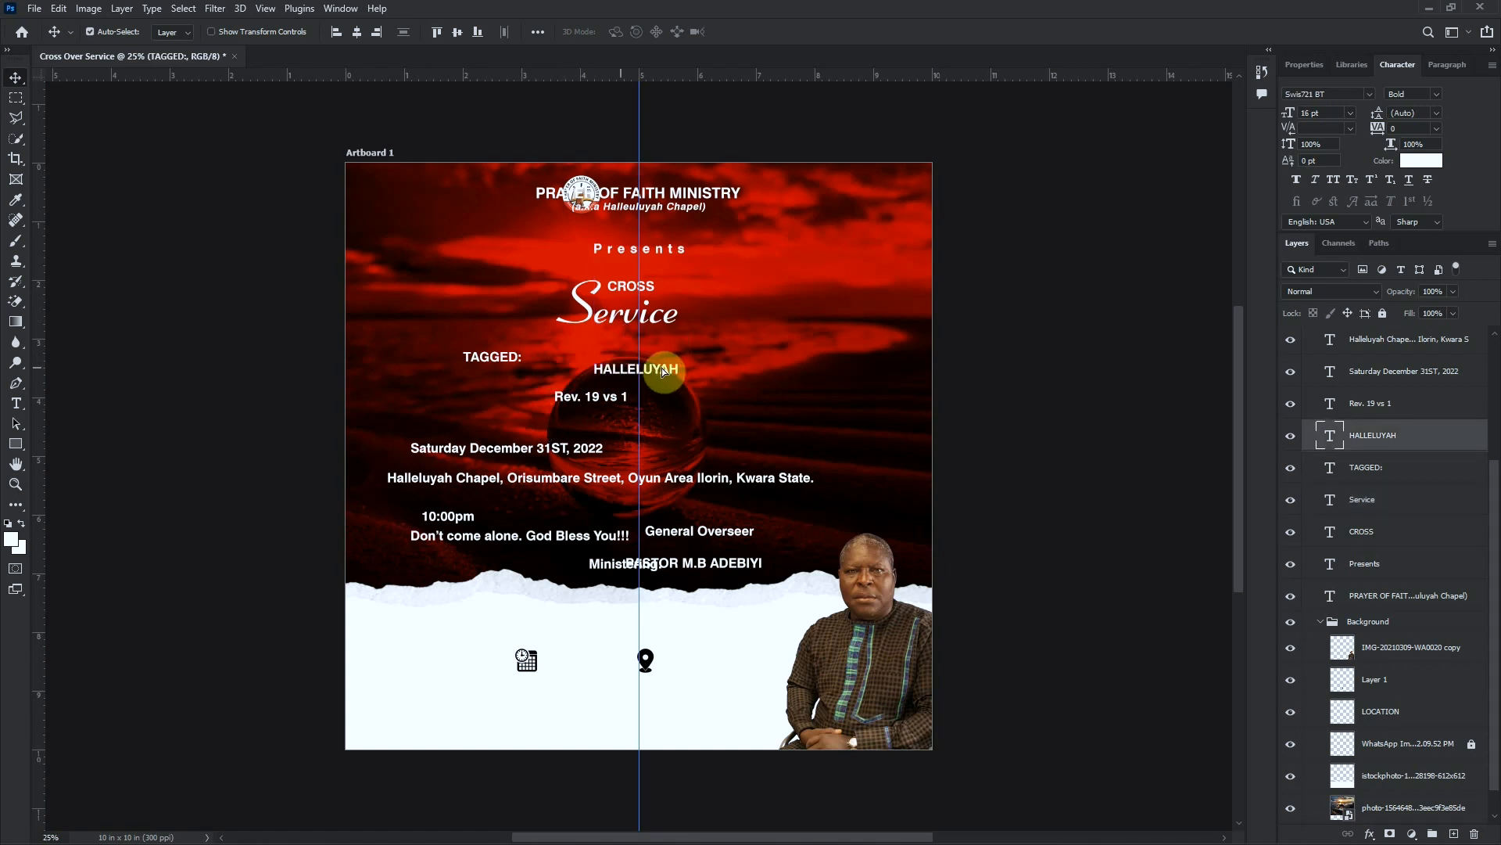
pyautogui.click(1333, 91)
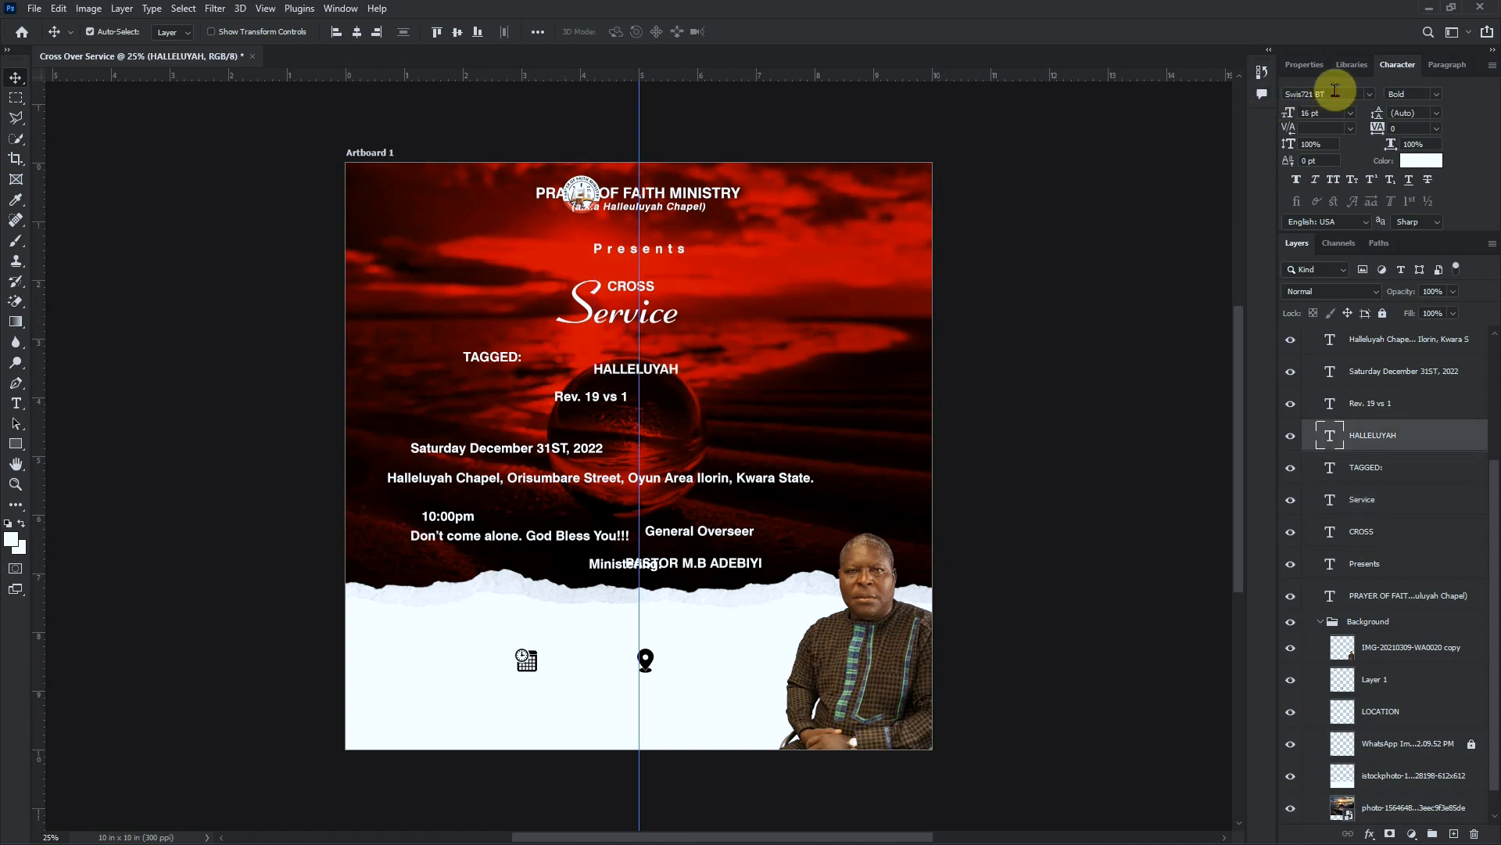
pyautogui.write('sch')
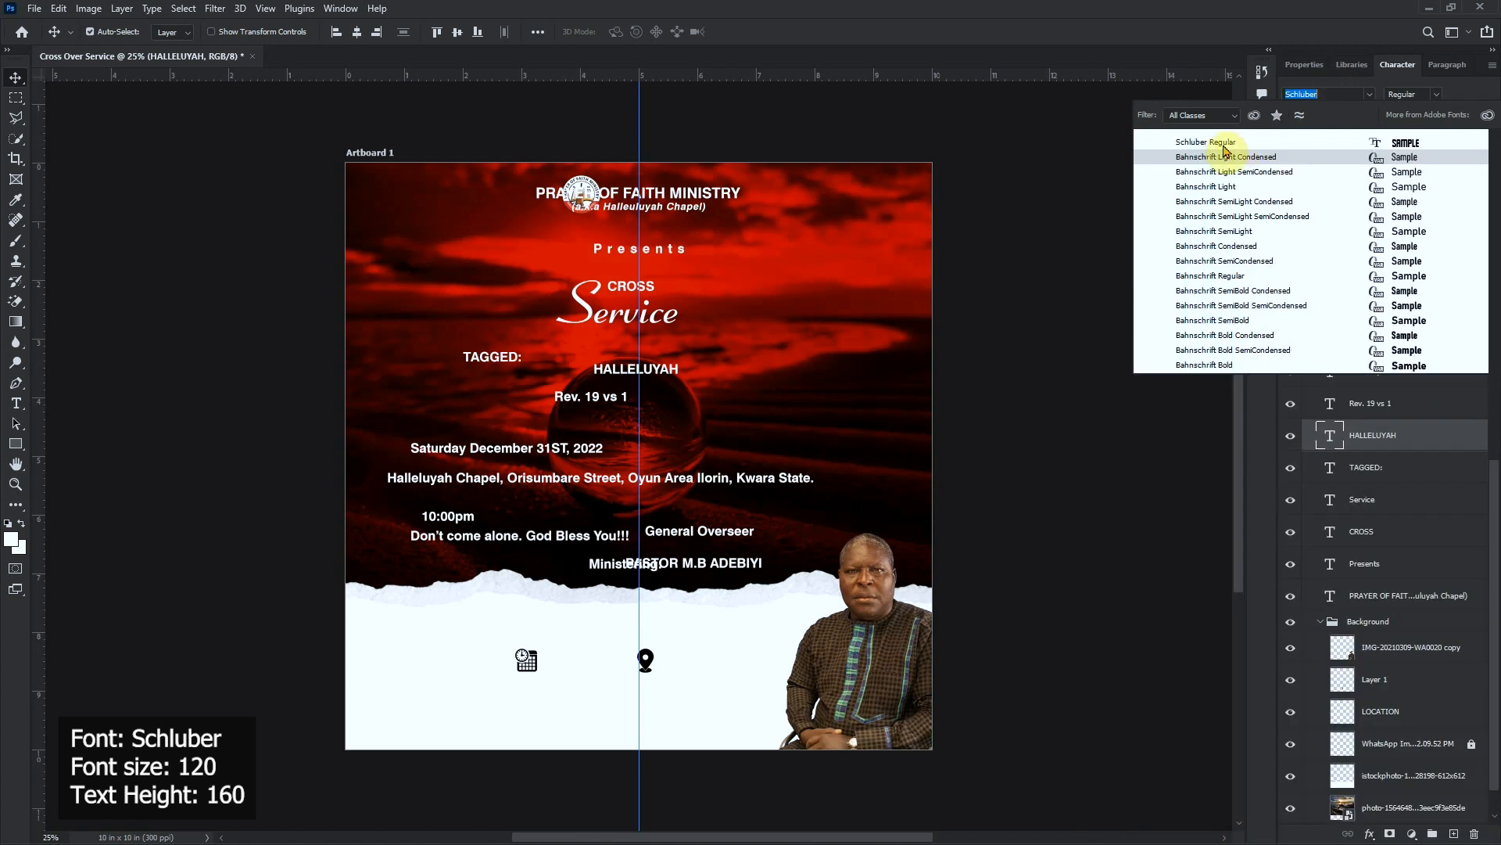
pyautogui.click(1224, 147)
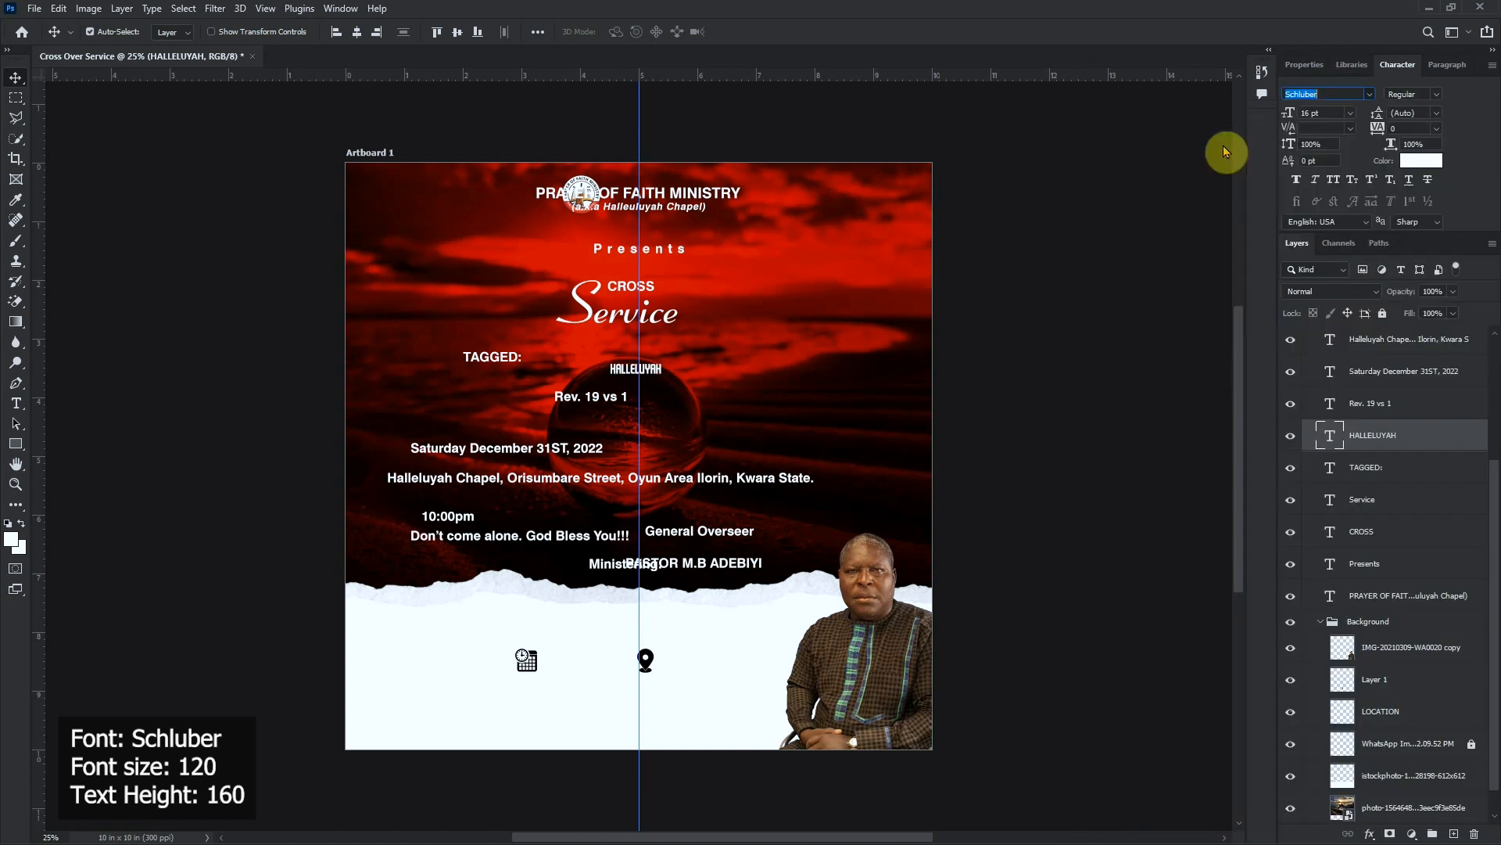
pyautogui.click(1352, 115)
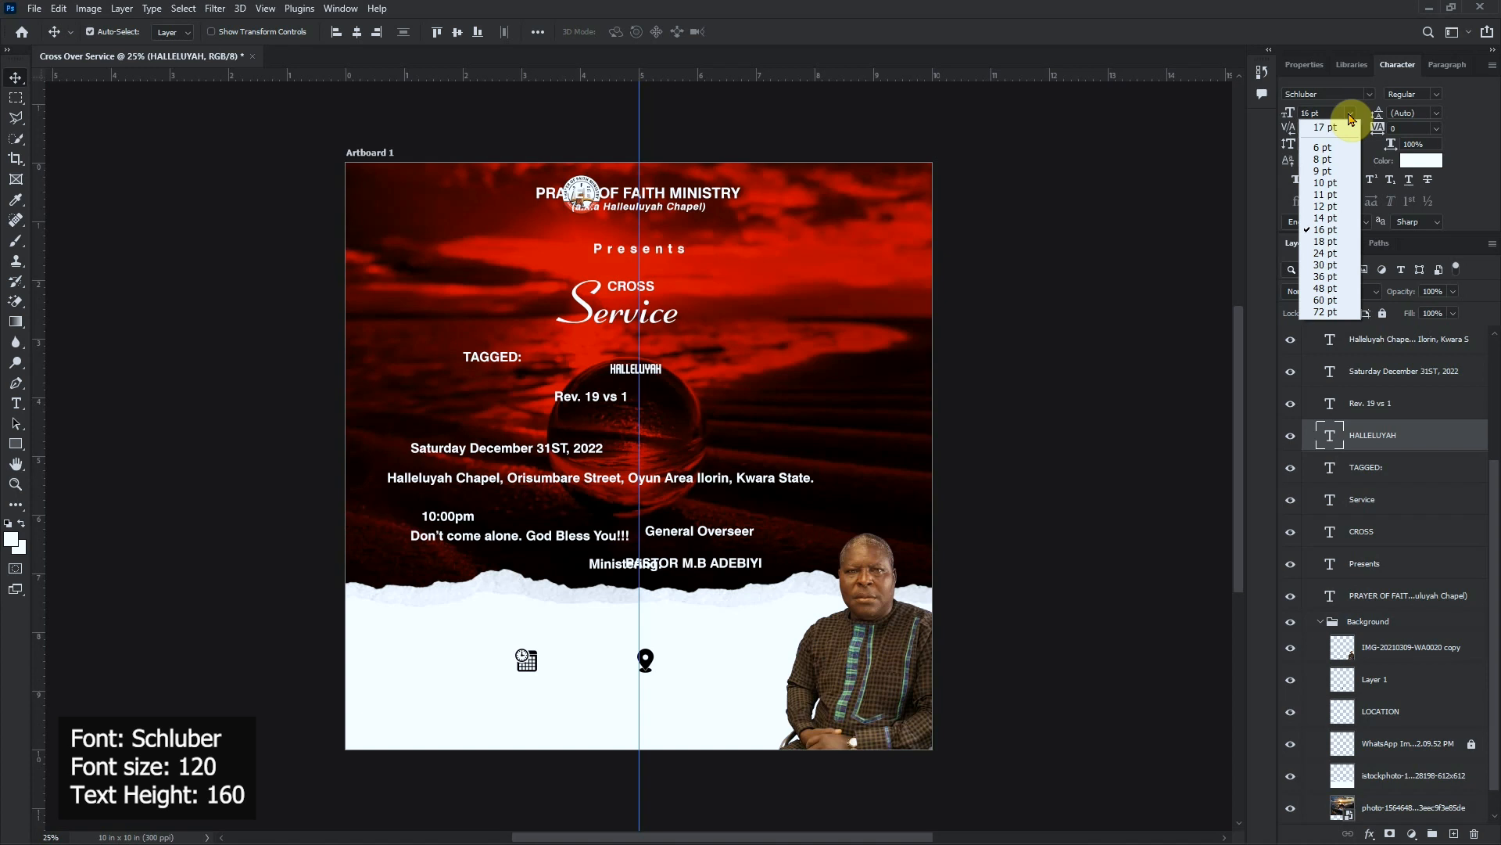
pyautogui.click(1327, 116)
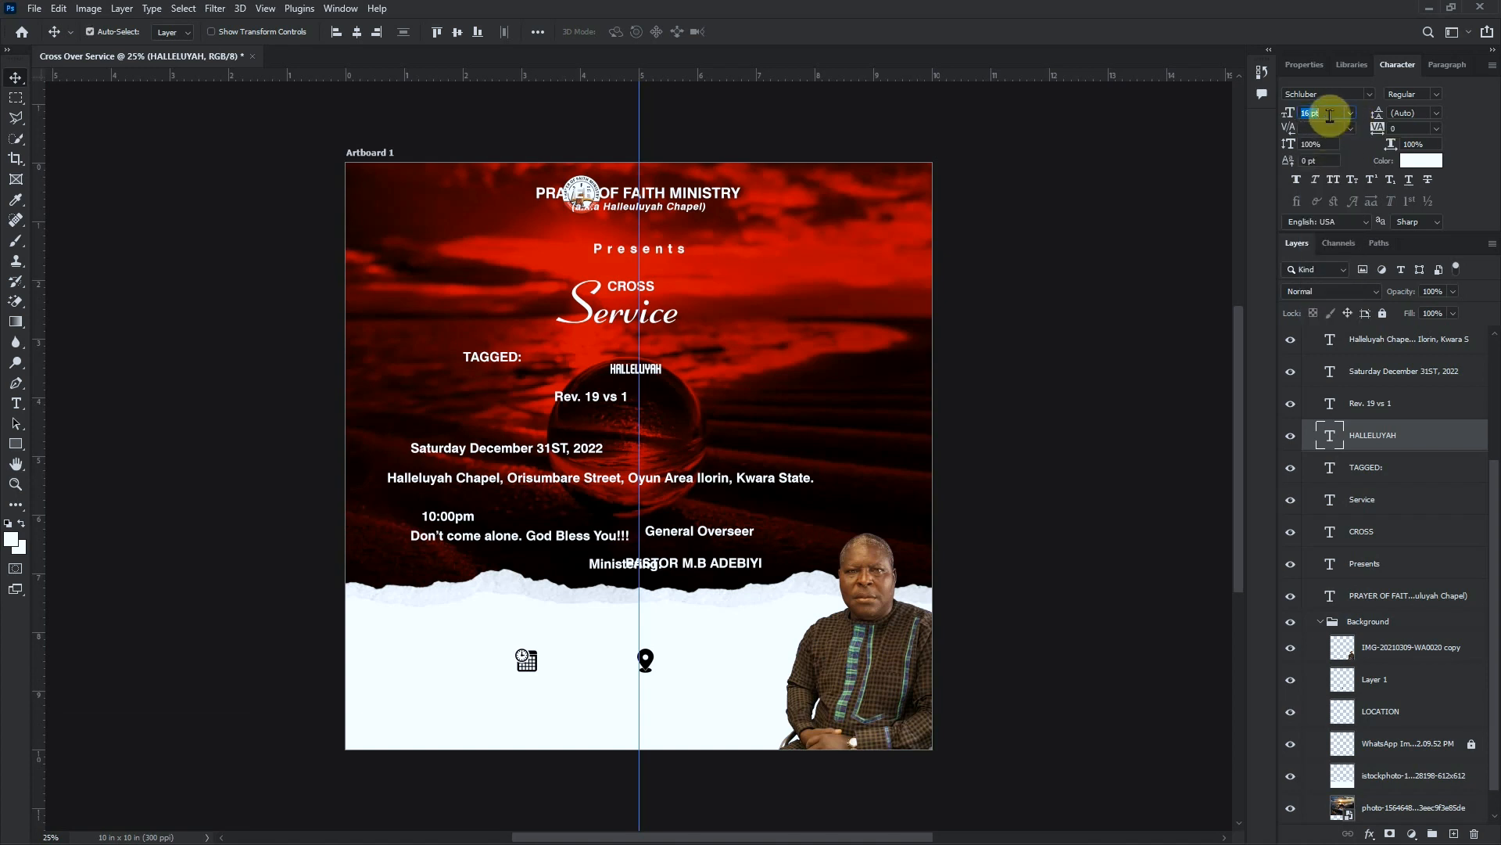
pyautogui.write('120')
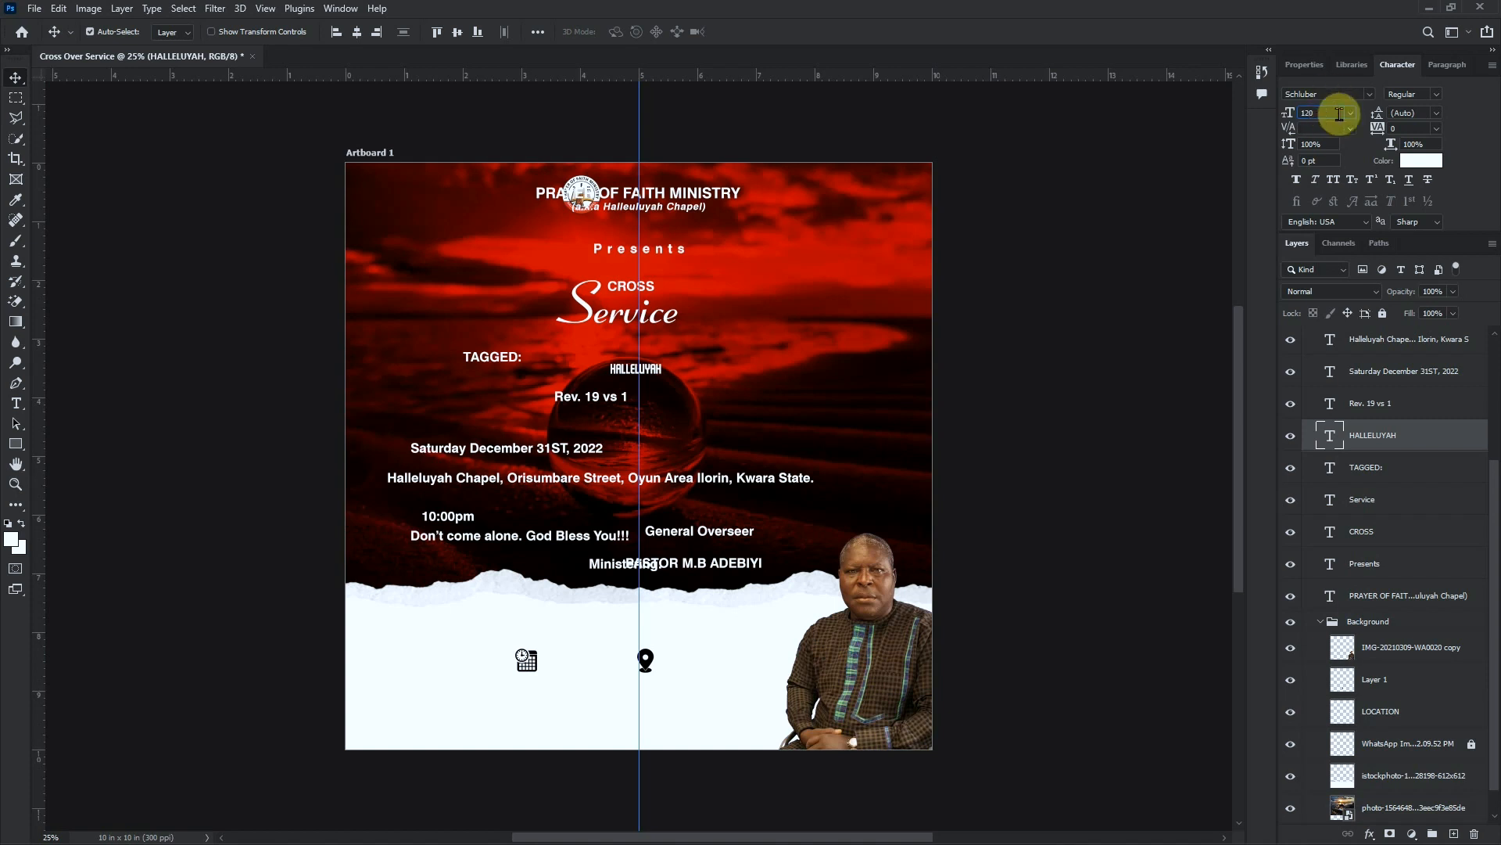
# Set the vertical scale of "HALLELUYAH" to 160% and move the text down below "TAGGED:"
pyautogui.click(1329, 143)
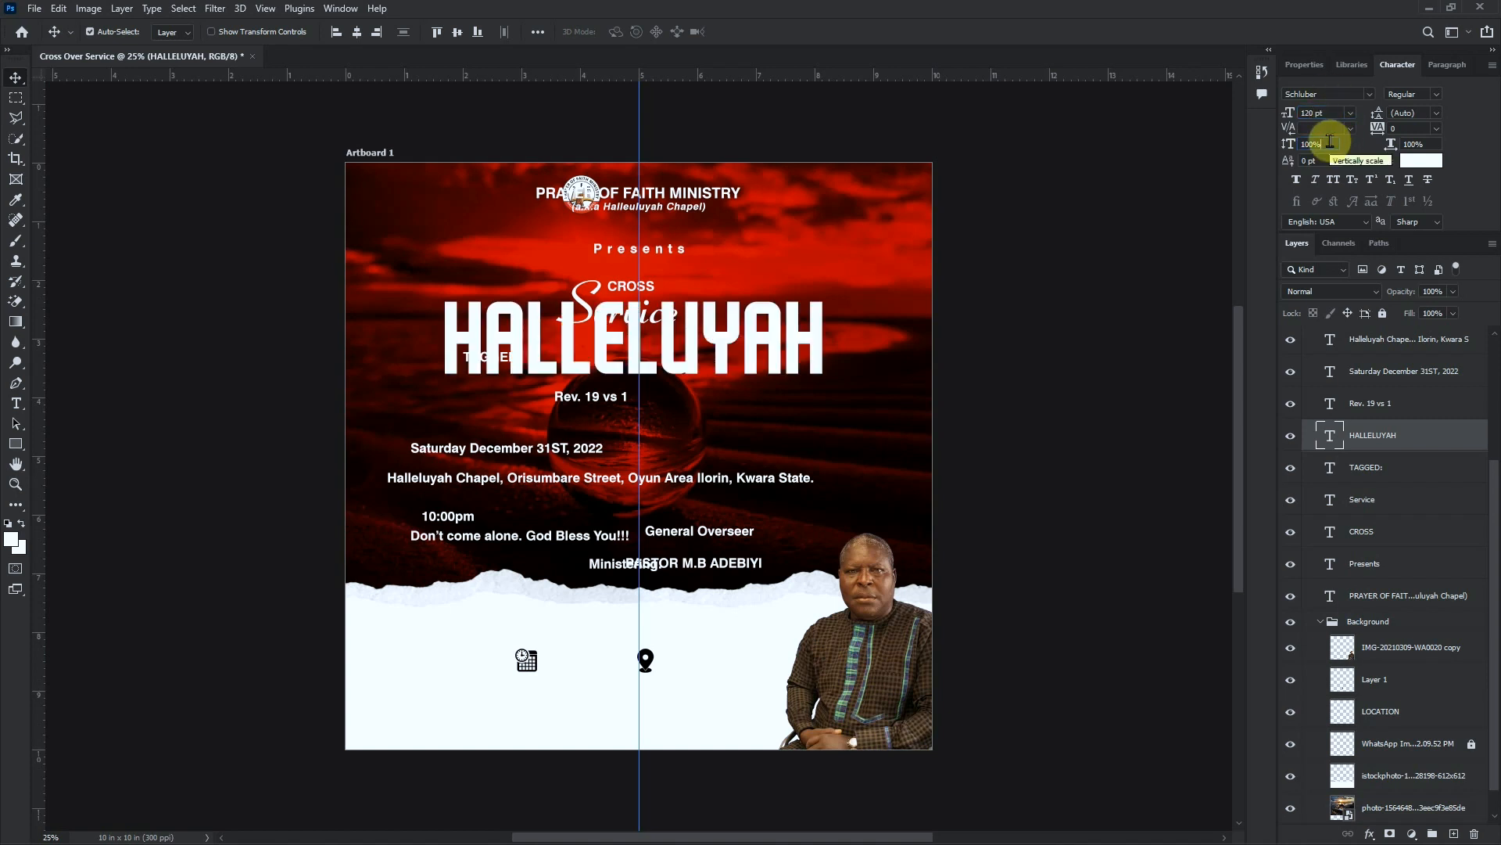
pyautogui.click(1283, 148)
pyautogui.write('160')
pyautogui.press('Return')
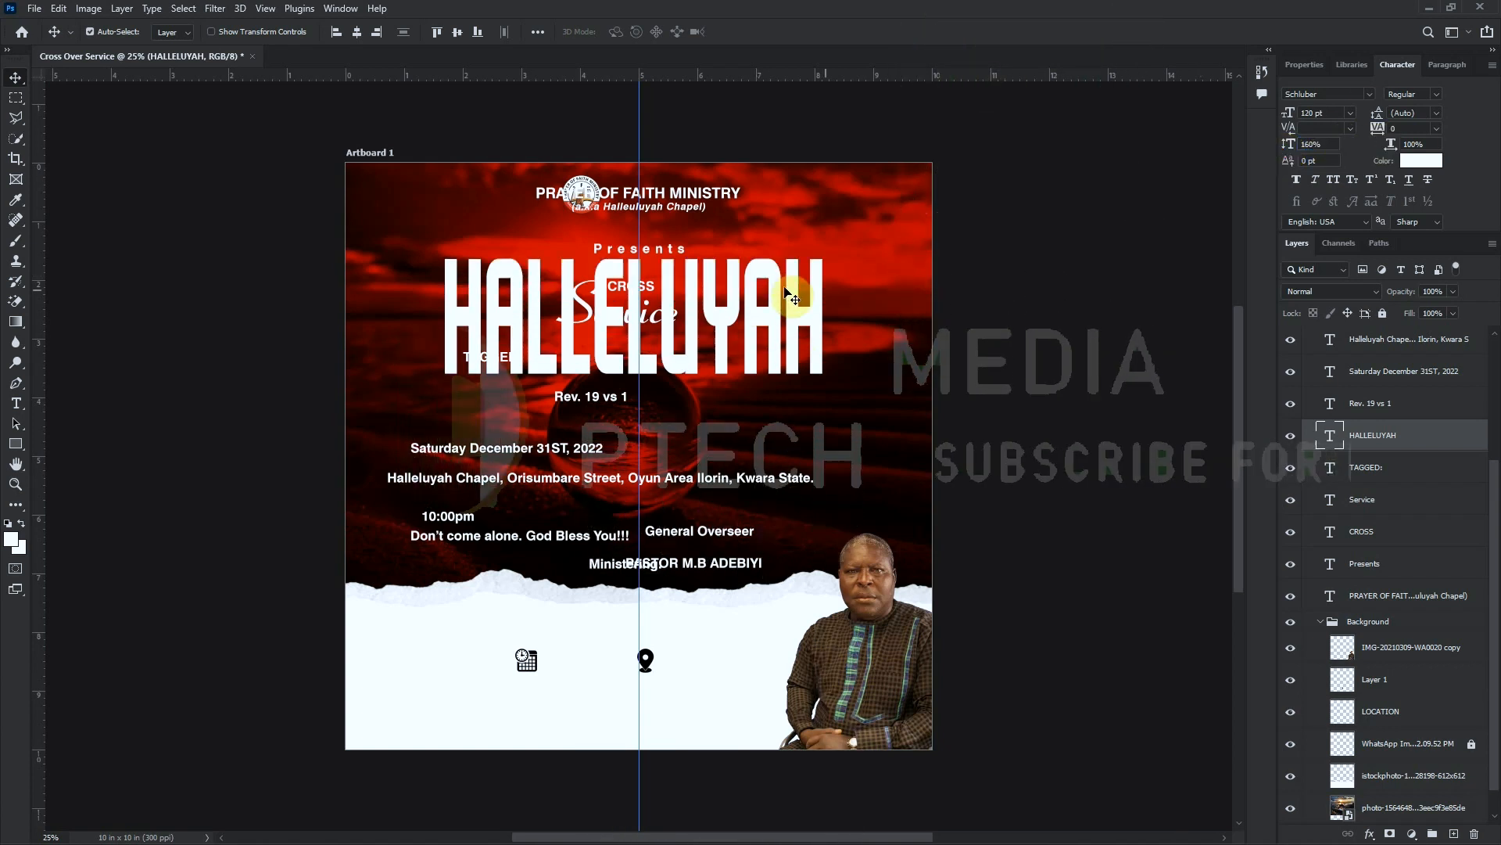
pyautogui.moveTo(784, 329); pyautogui.dragTo(790, 447)
# Recolour the text layers from the date up to "General Overseer" black (000000) and move them together onto the white paper area
pyautogui.scroll(2, 1412, 422)
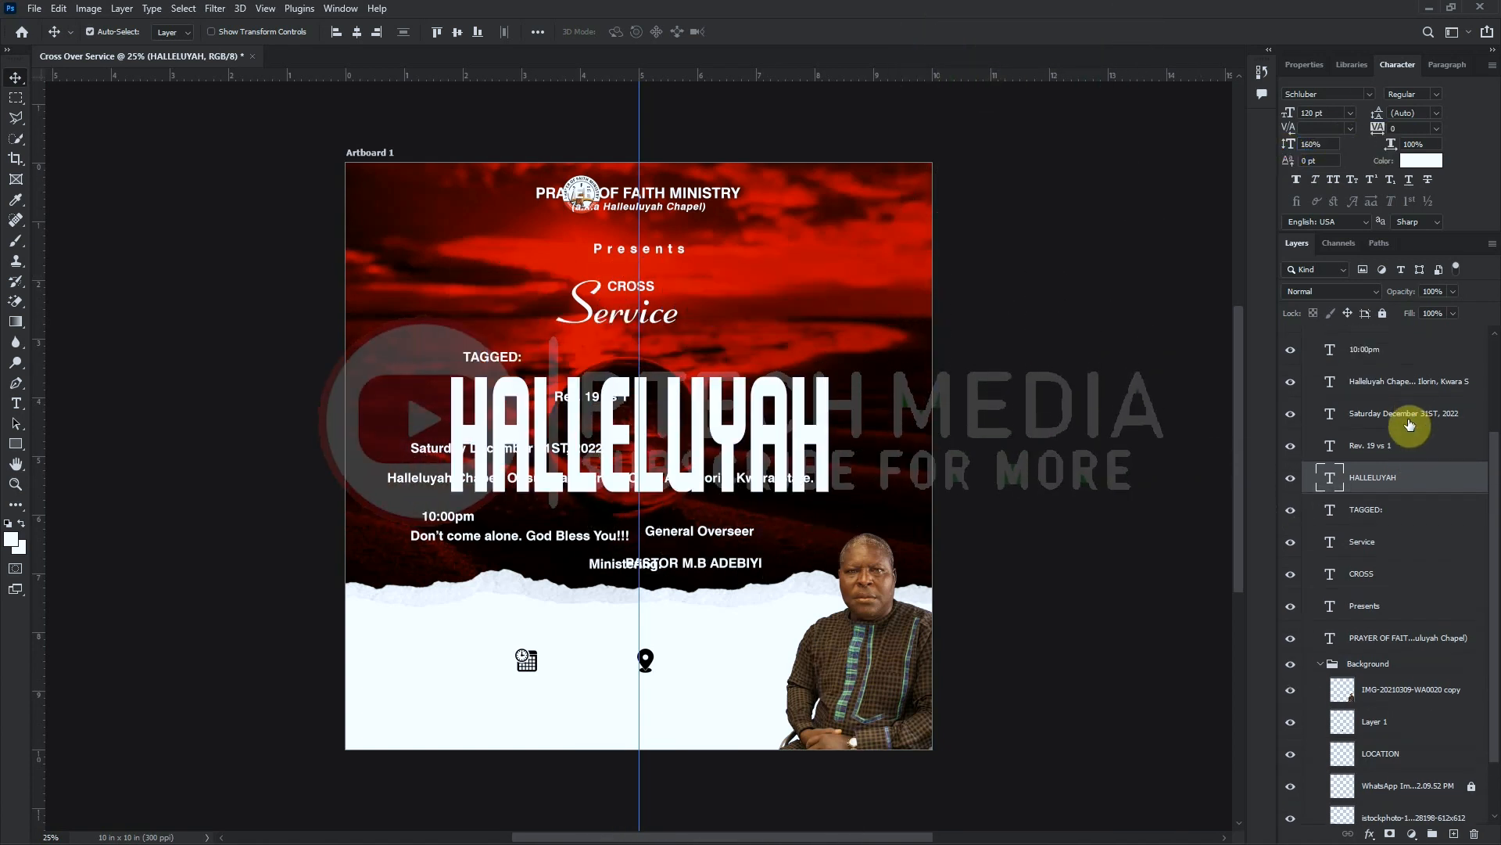
pyautogui.click(1410, 415)
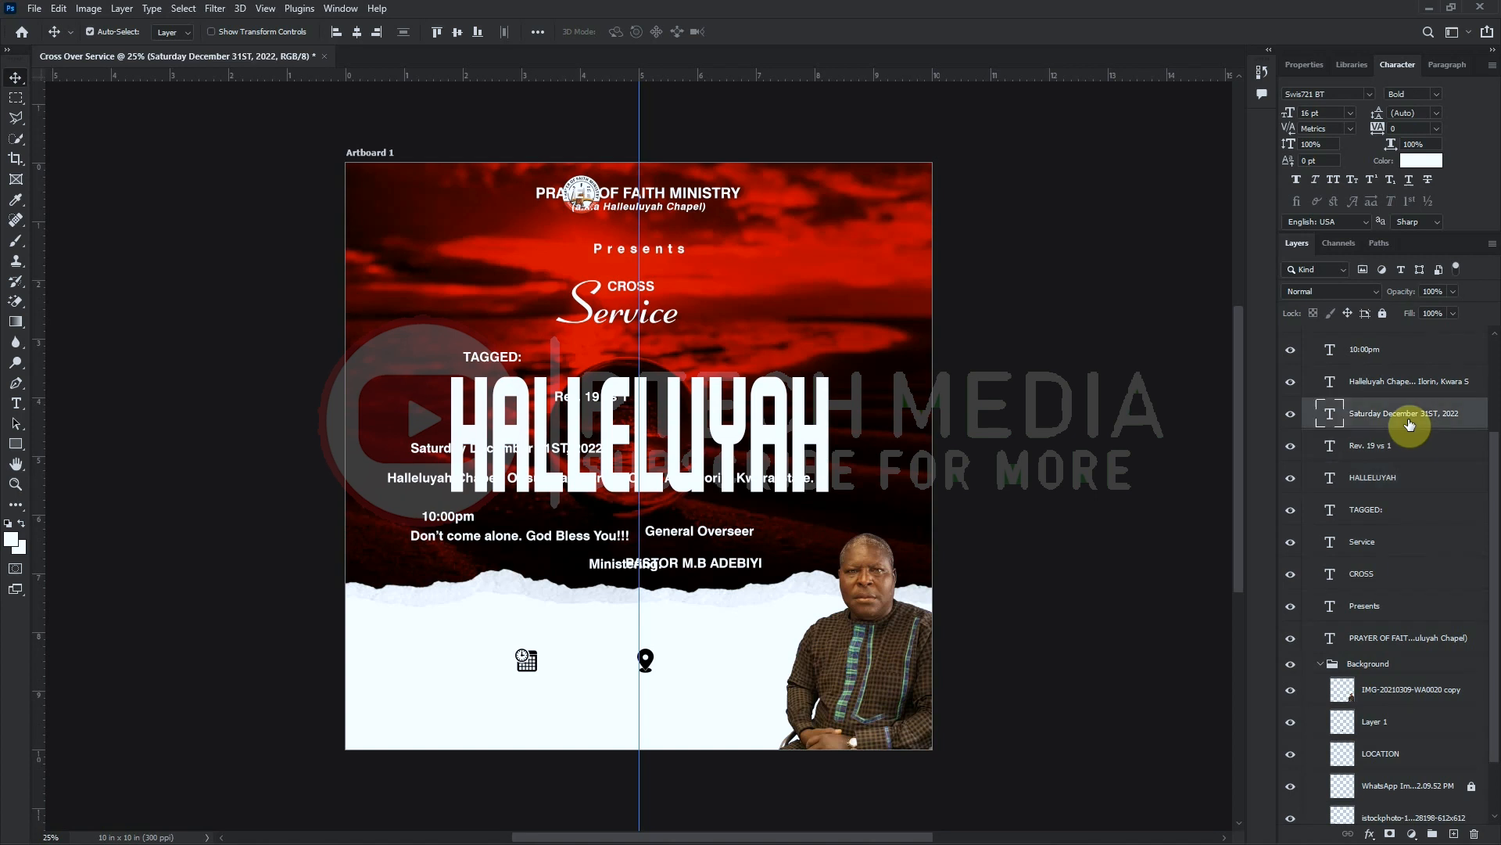
pyautogui.scroll(3, 1407, 422)
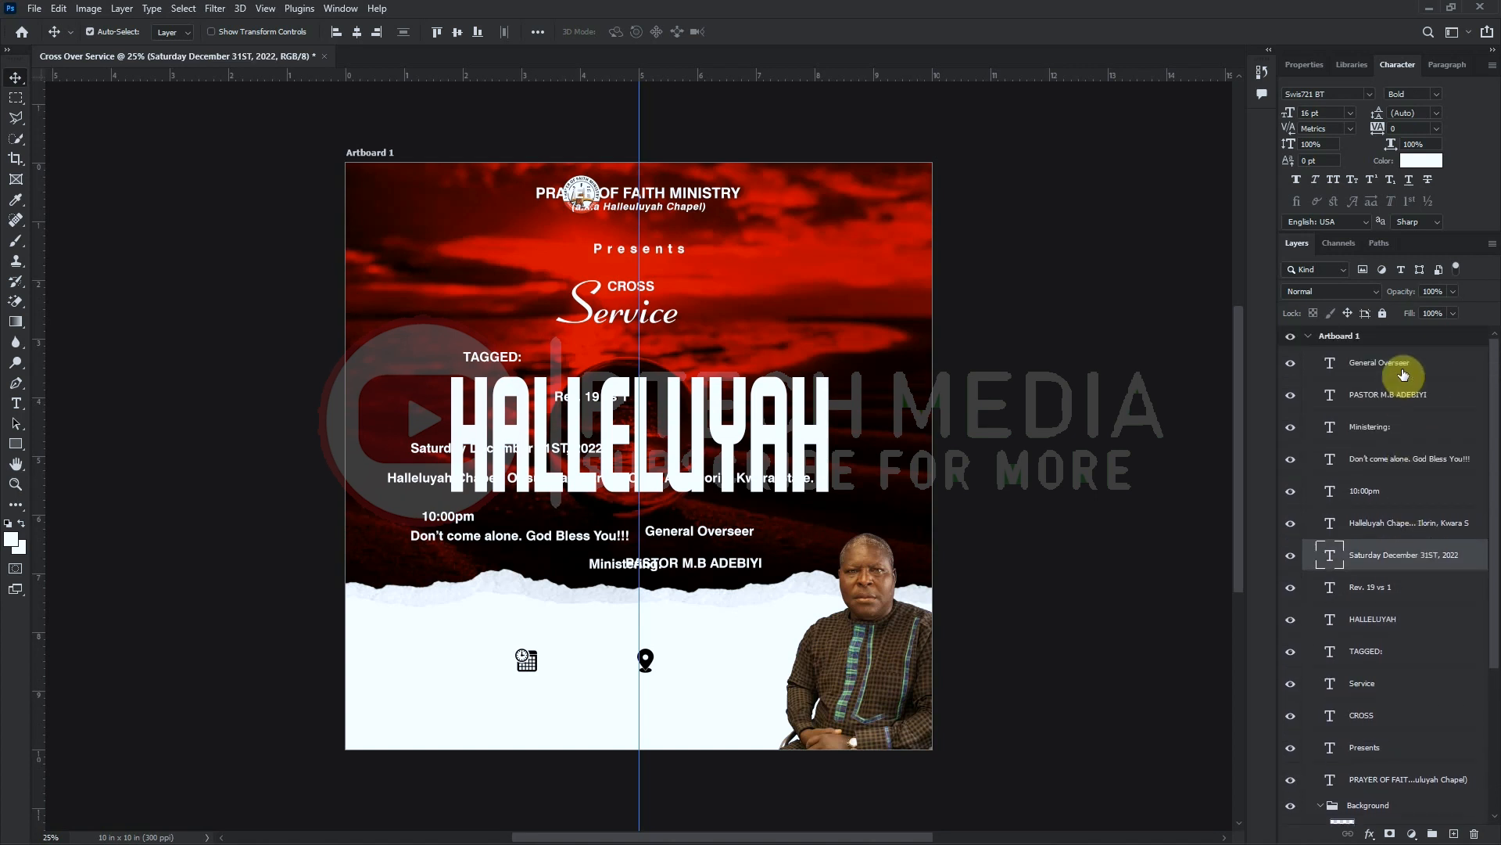
pyautogui.keyDown('shift'); pyautogui.click(1404, 374); pyautogui.keyUp('shift')
pyautogui.click(1421, 160)
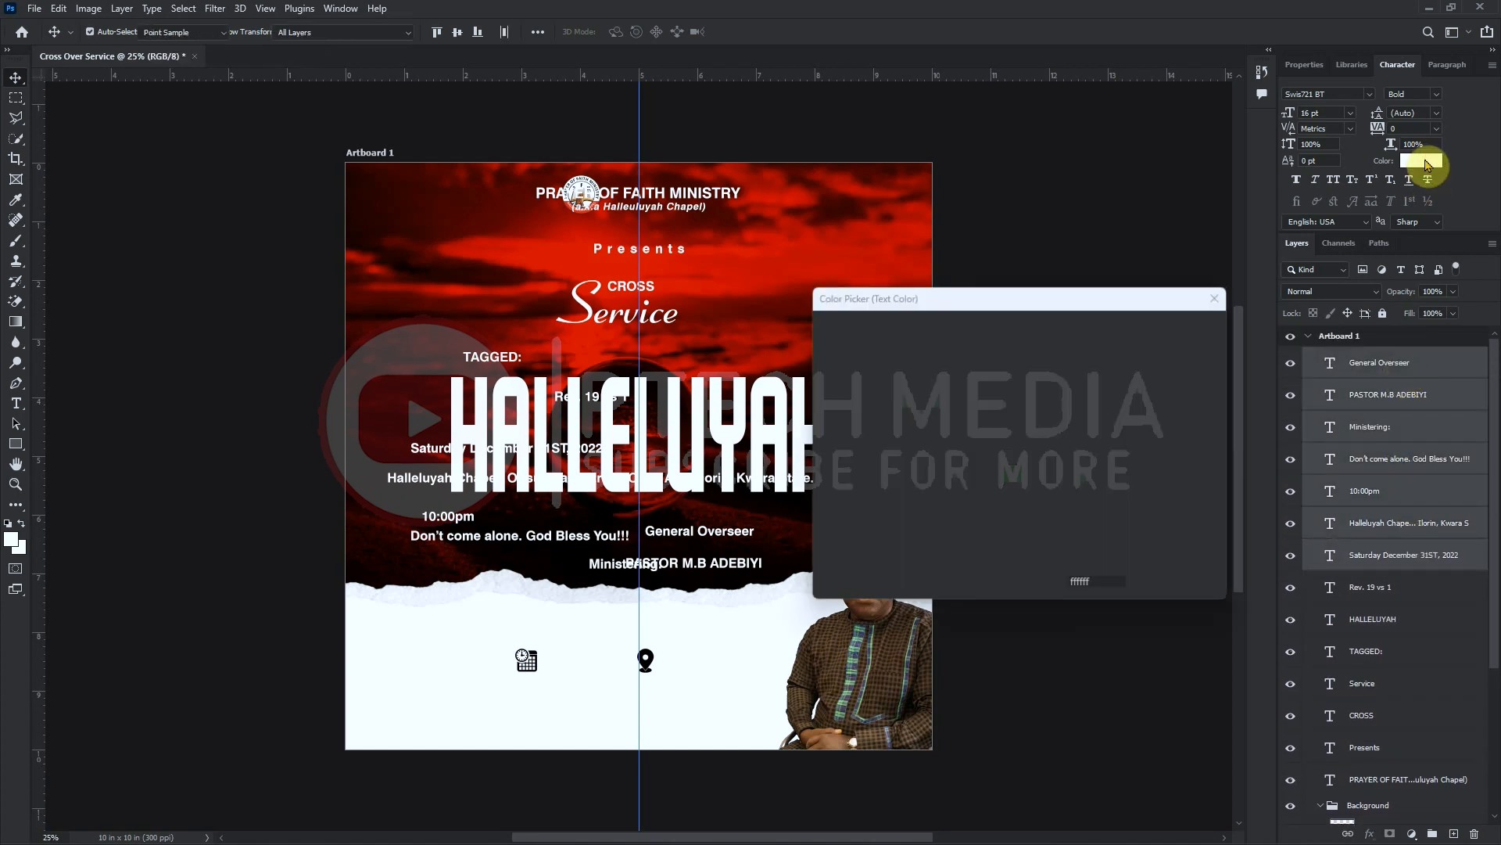
pyautogui.click(1018, 532)
pyautogui.click(1172, 329)
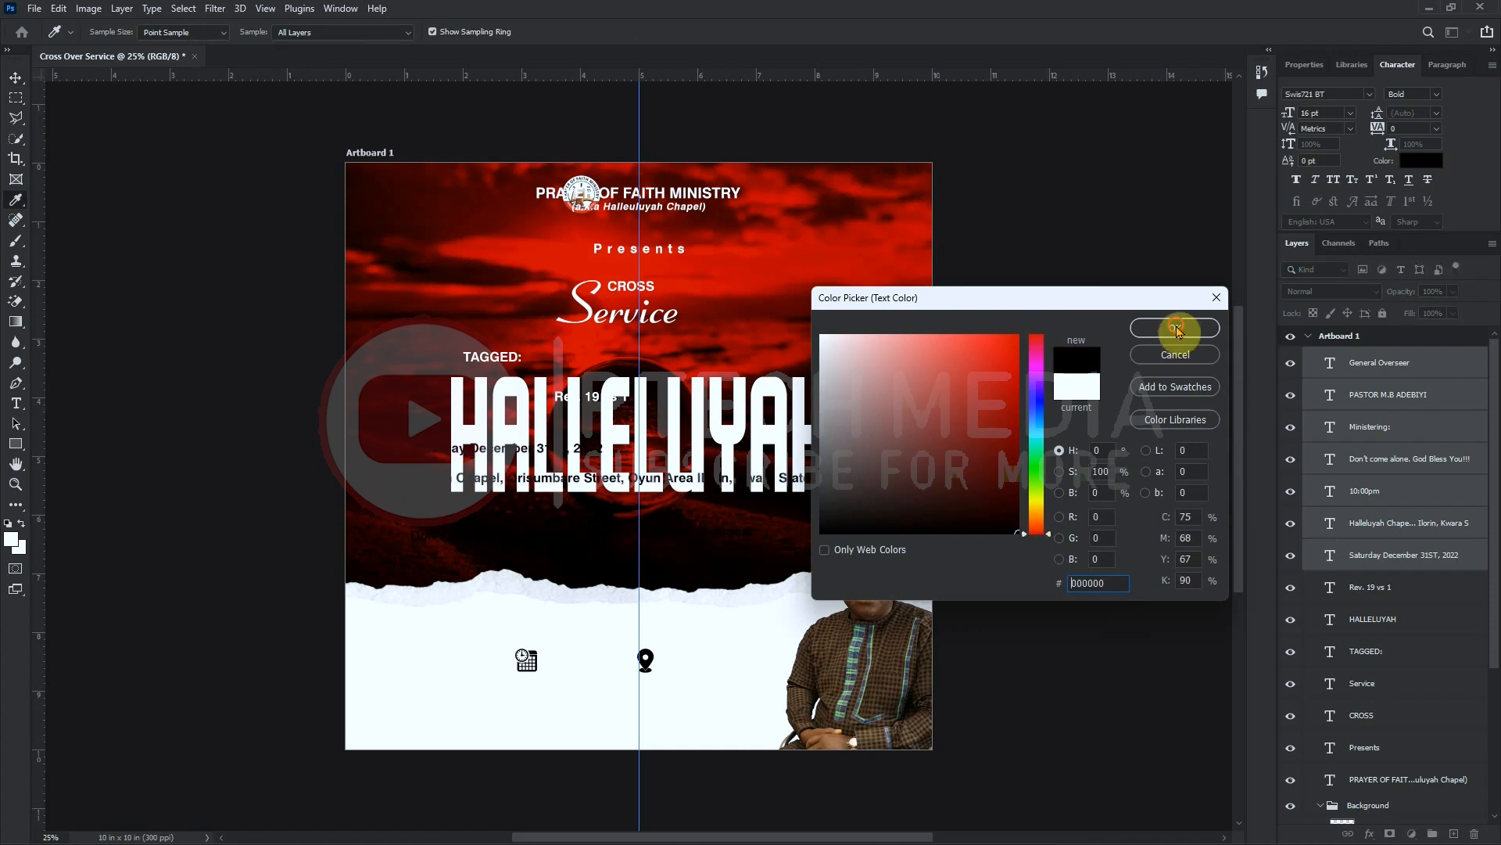
pyautogui.press('v')
pyautogui.moveTo(597, 483); pyautogui.dragTo(592, 645)
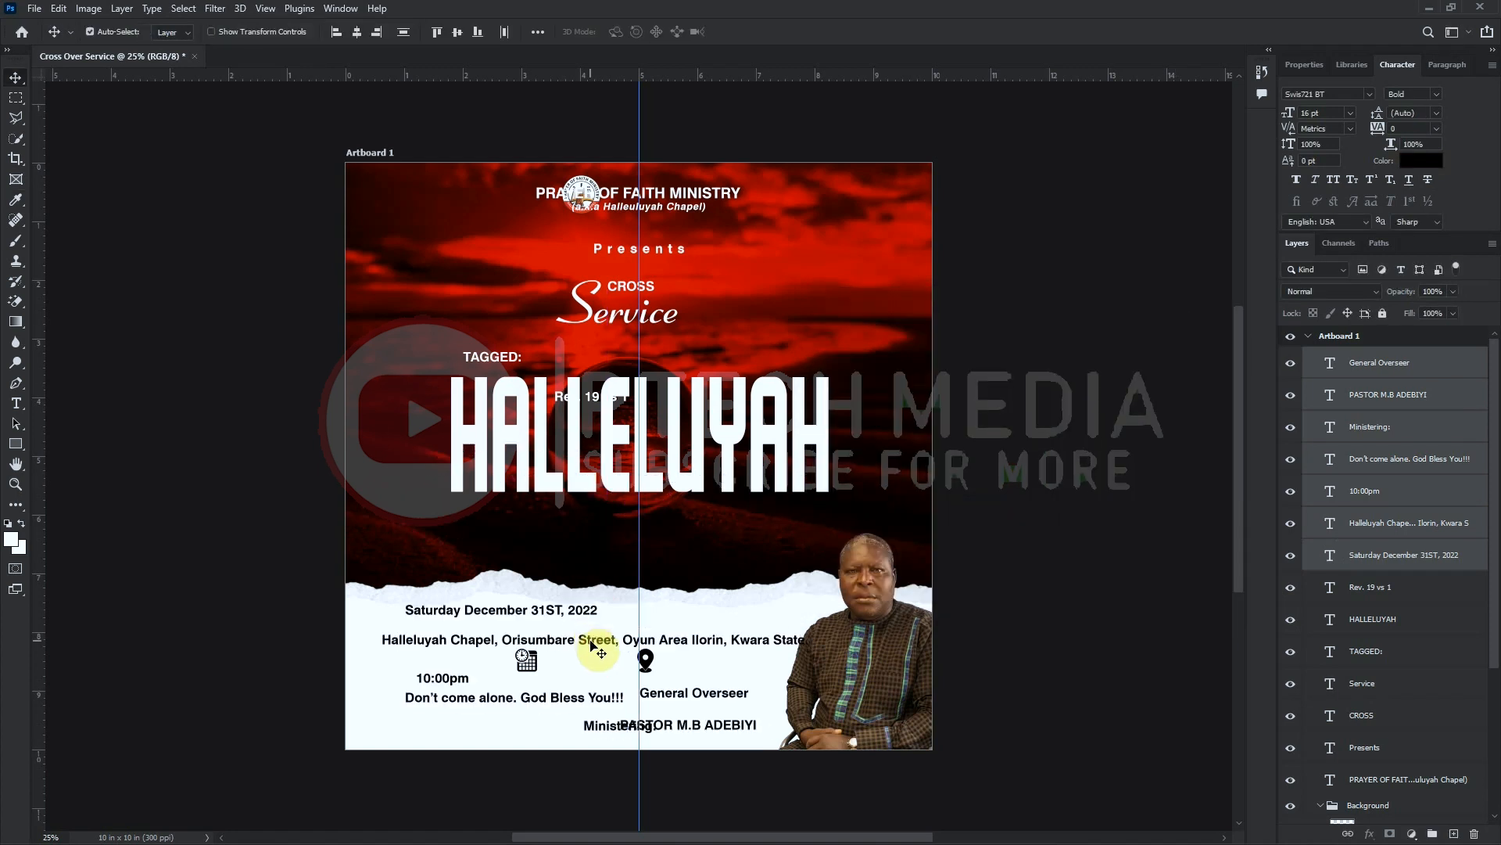
# Lock the Background group and collapse it
pyautogui.click(551, 613)
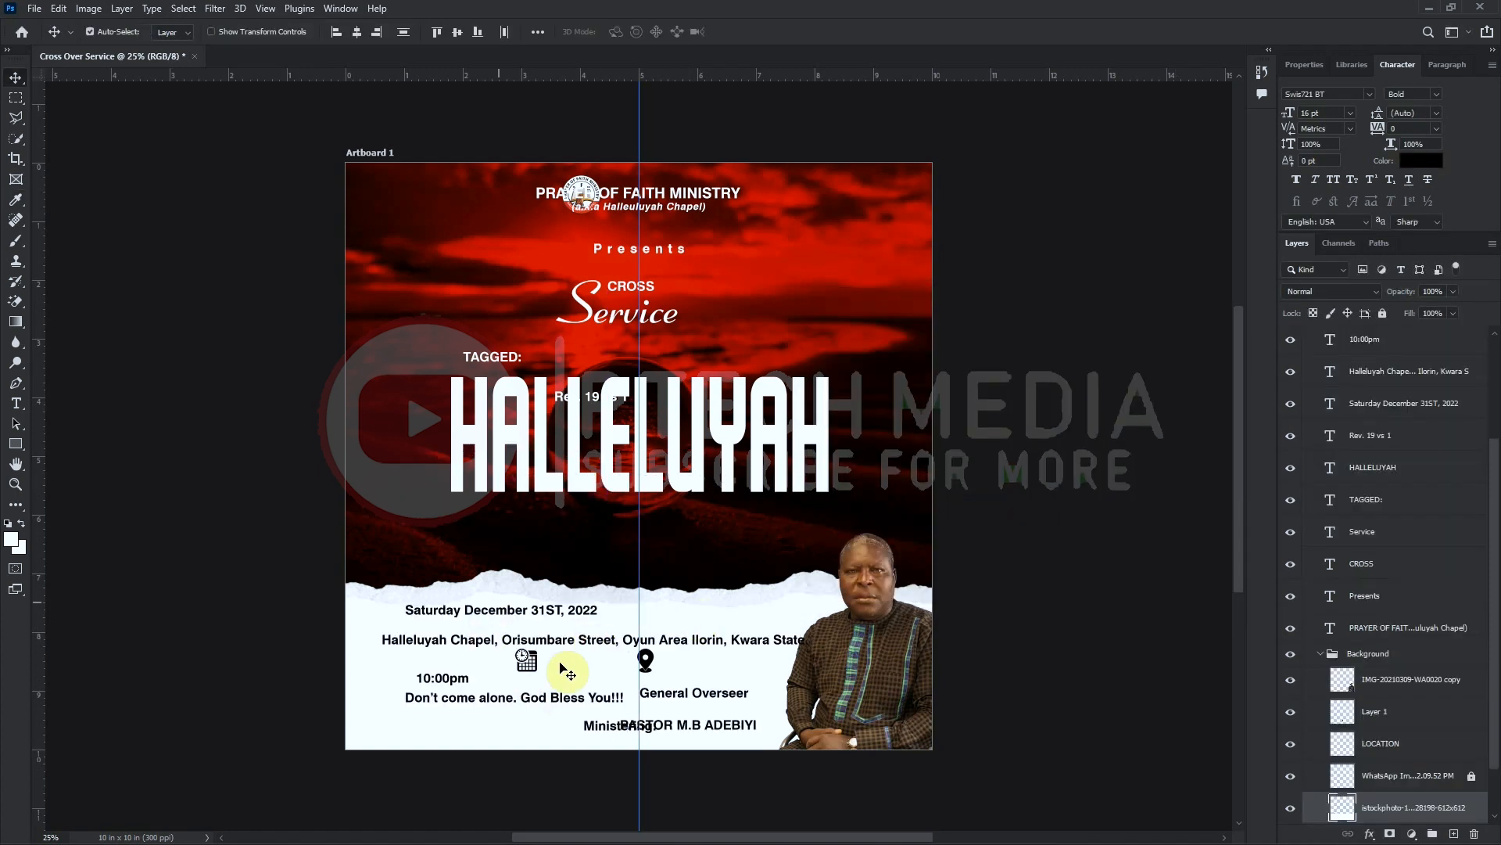
pyautogui.click(545, 618)
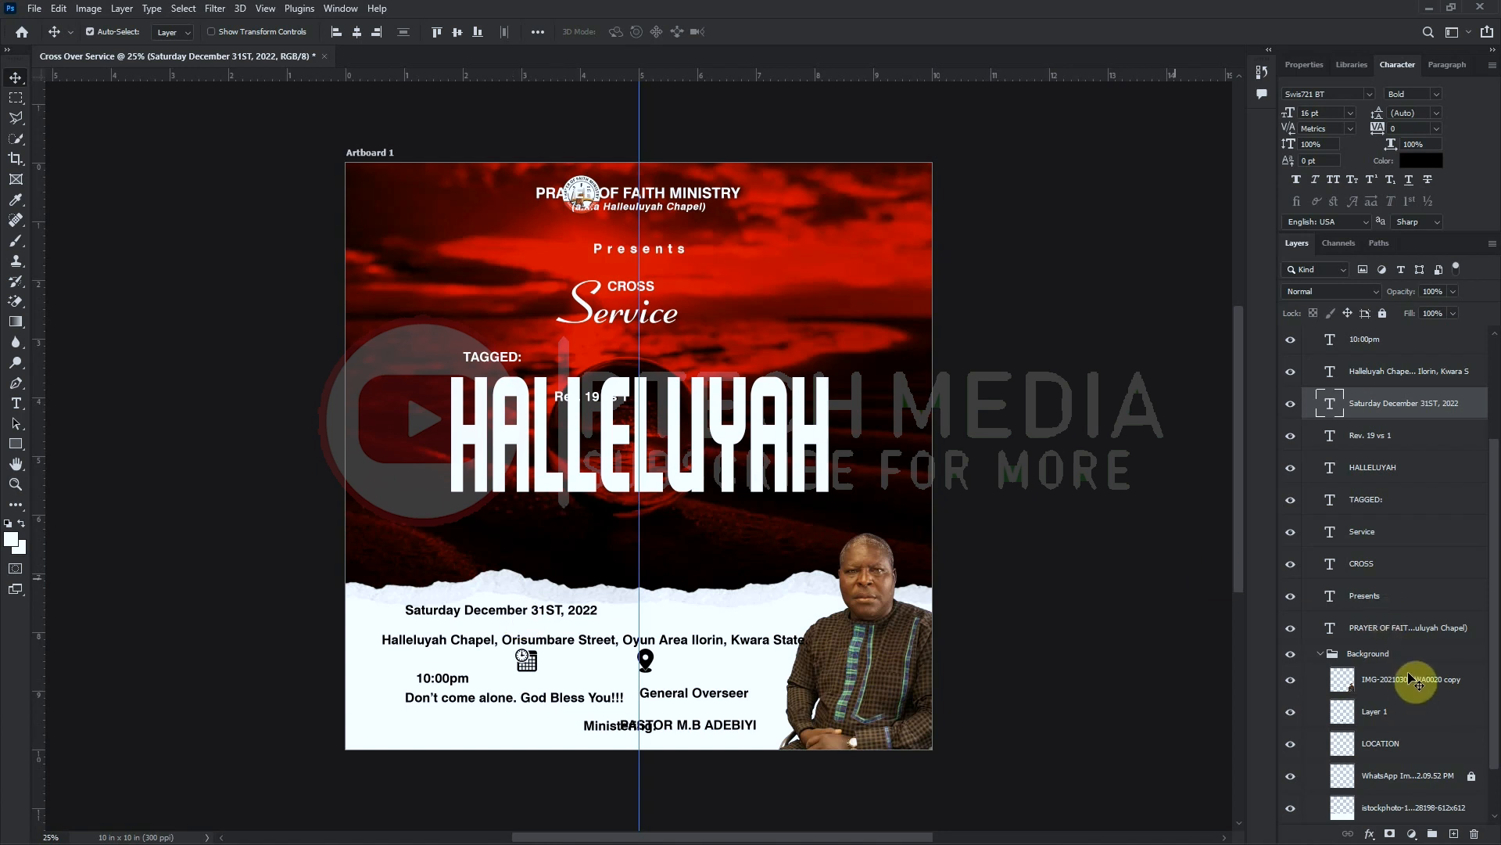
pyautogui.click(1330, 661)
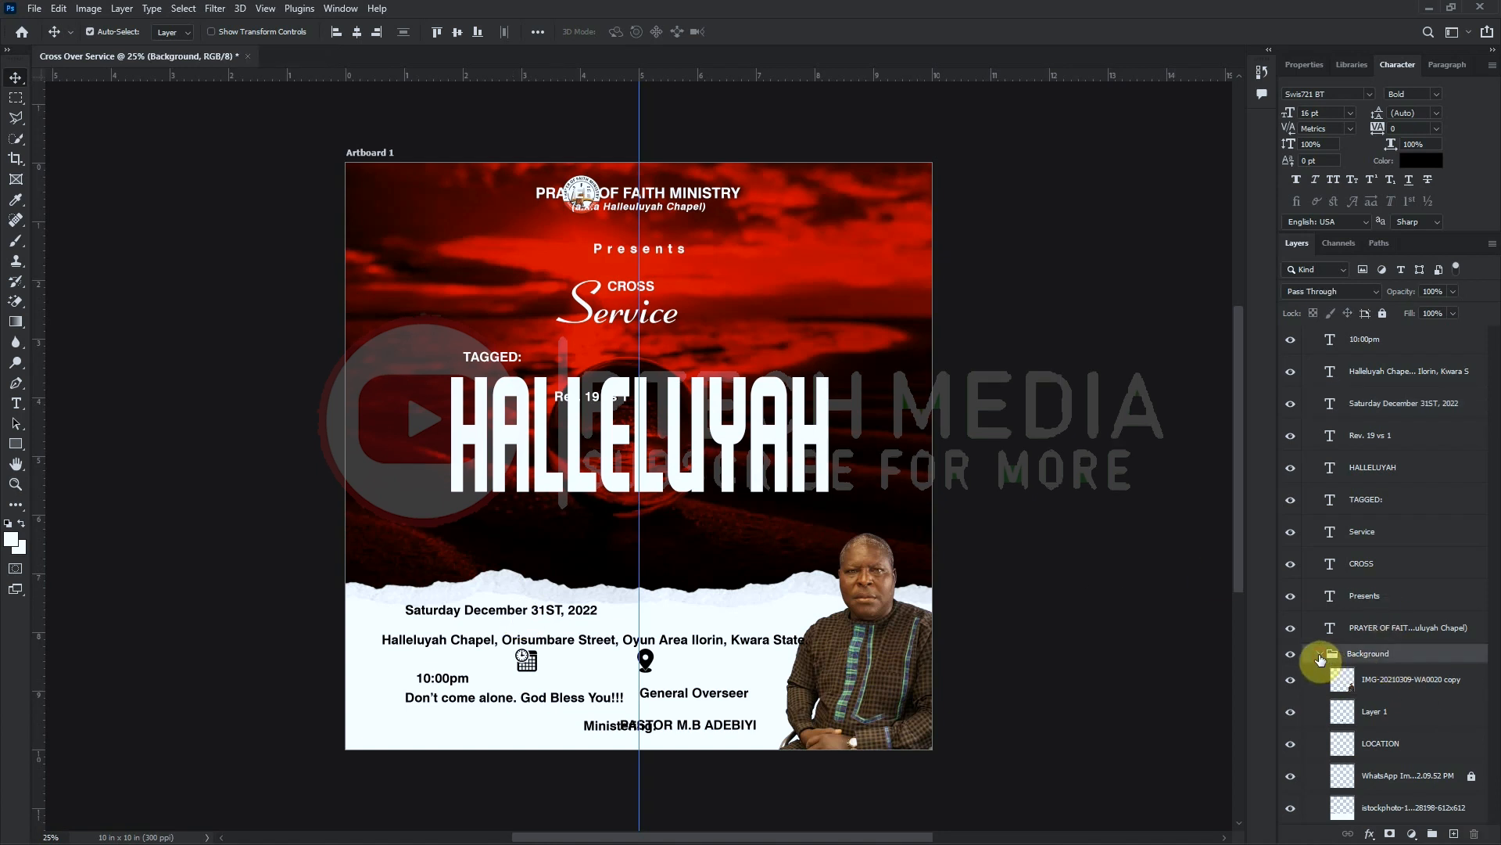
pyautogui.click(1320, 655)
# Narrow the "Saturday December 31ST, 2022" text box so it wraps onto three lines, and left-align the text
pyautogui.click(523, 620)
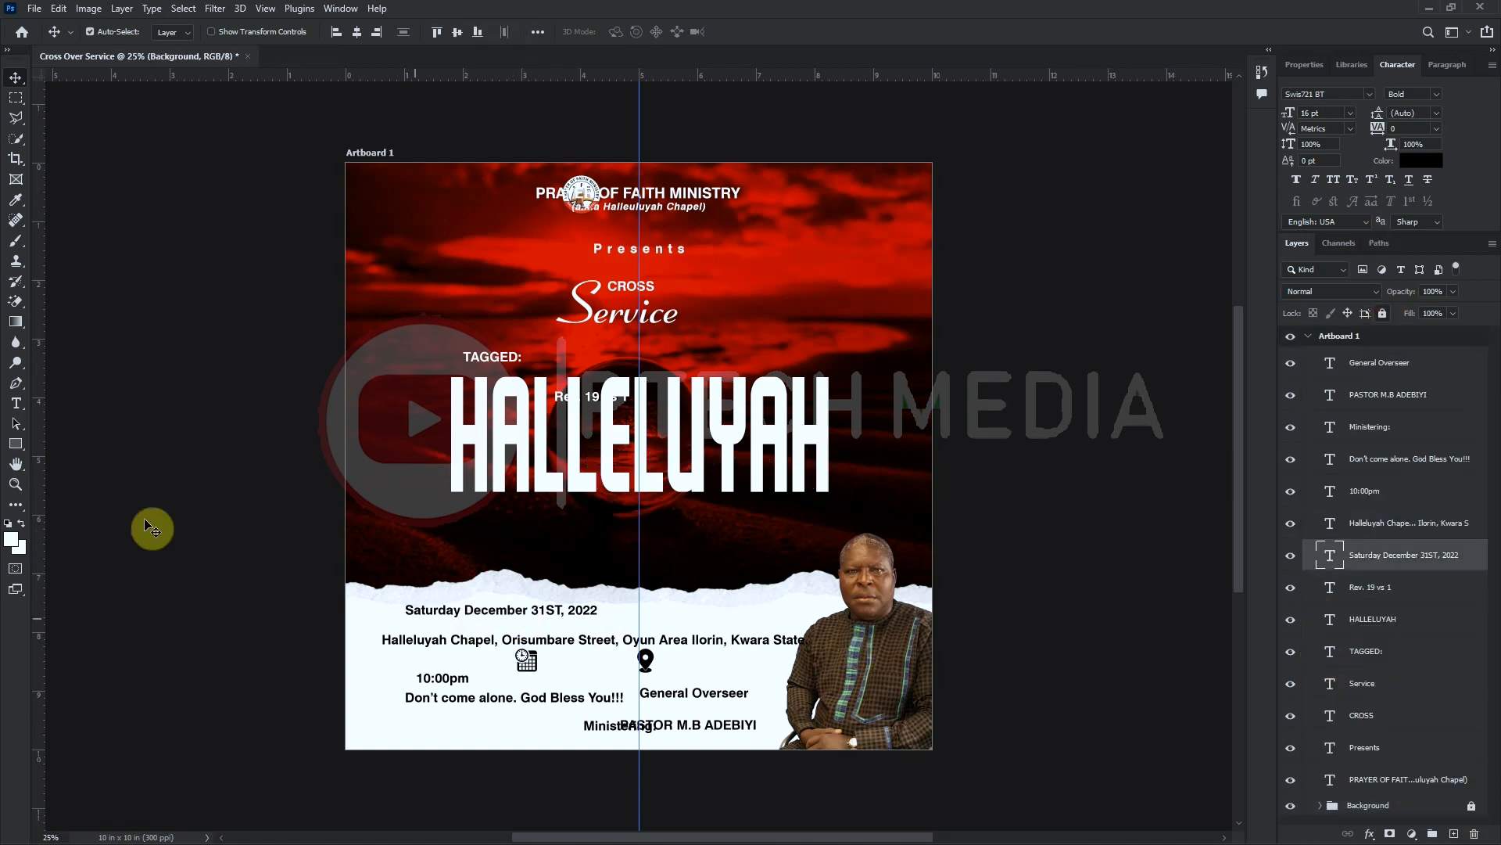
pyautogui.click(16, 403)
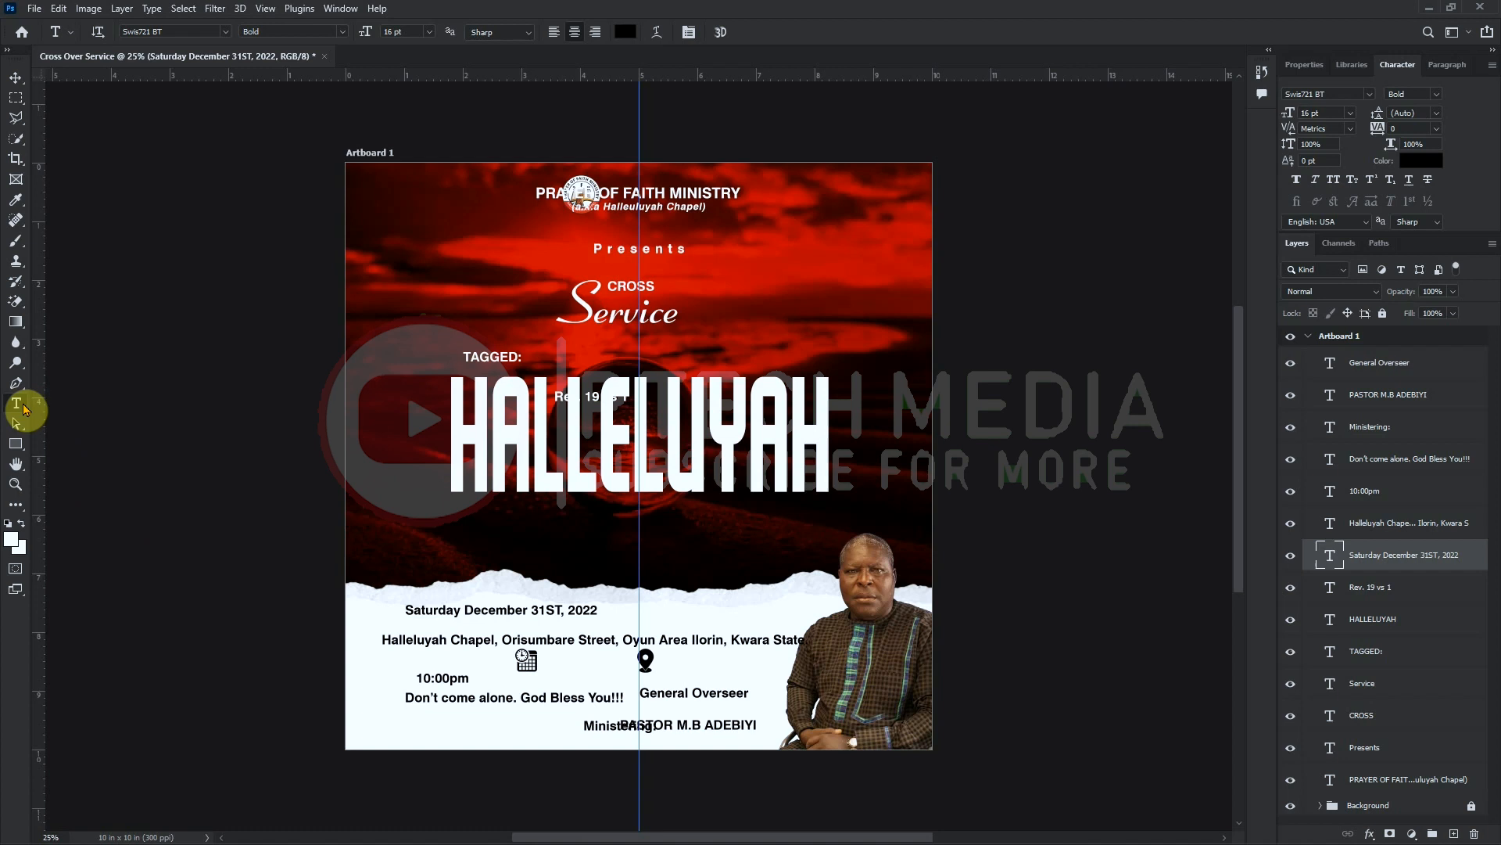
pyautogui.click(465, 611)
pyautogui.hotkey('ctrl', 'a')
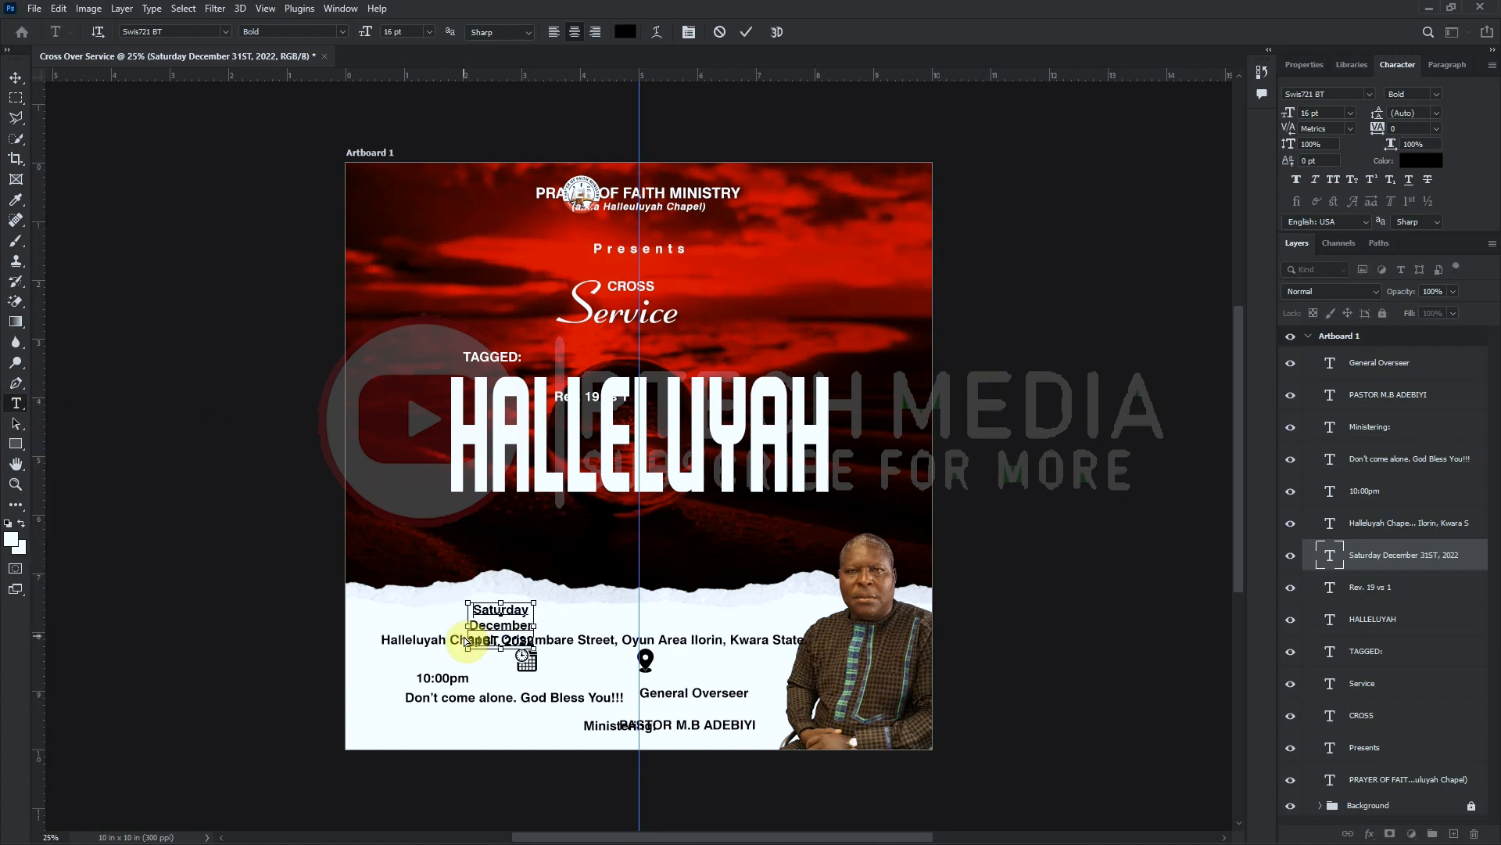
pyautogui.click(554, 32)
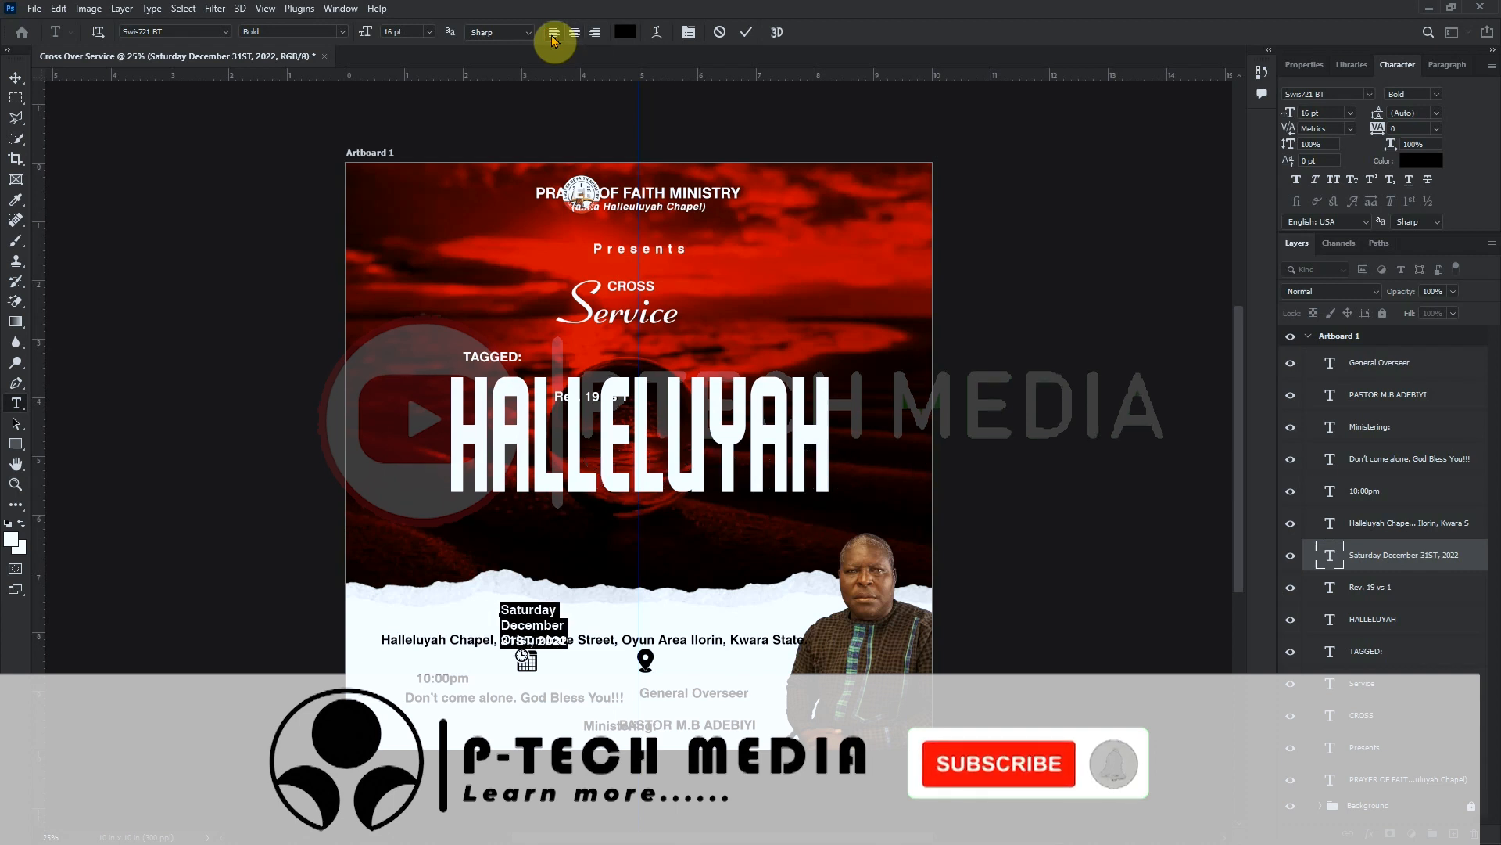
pyautogui.click(747, 32)
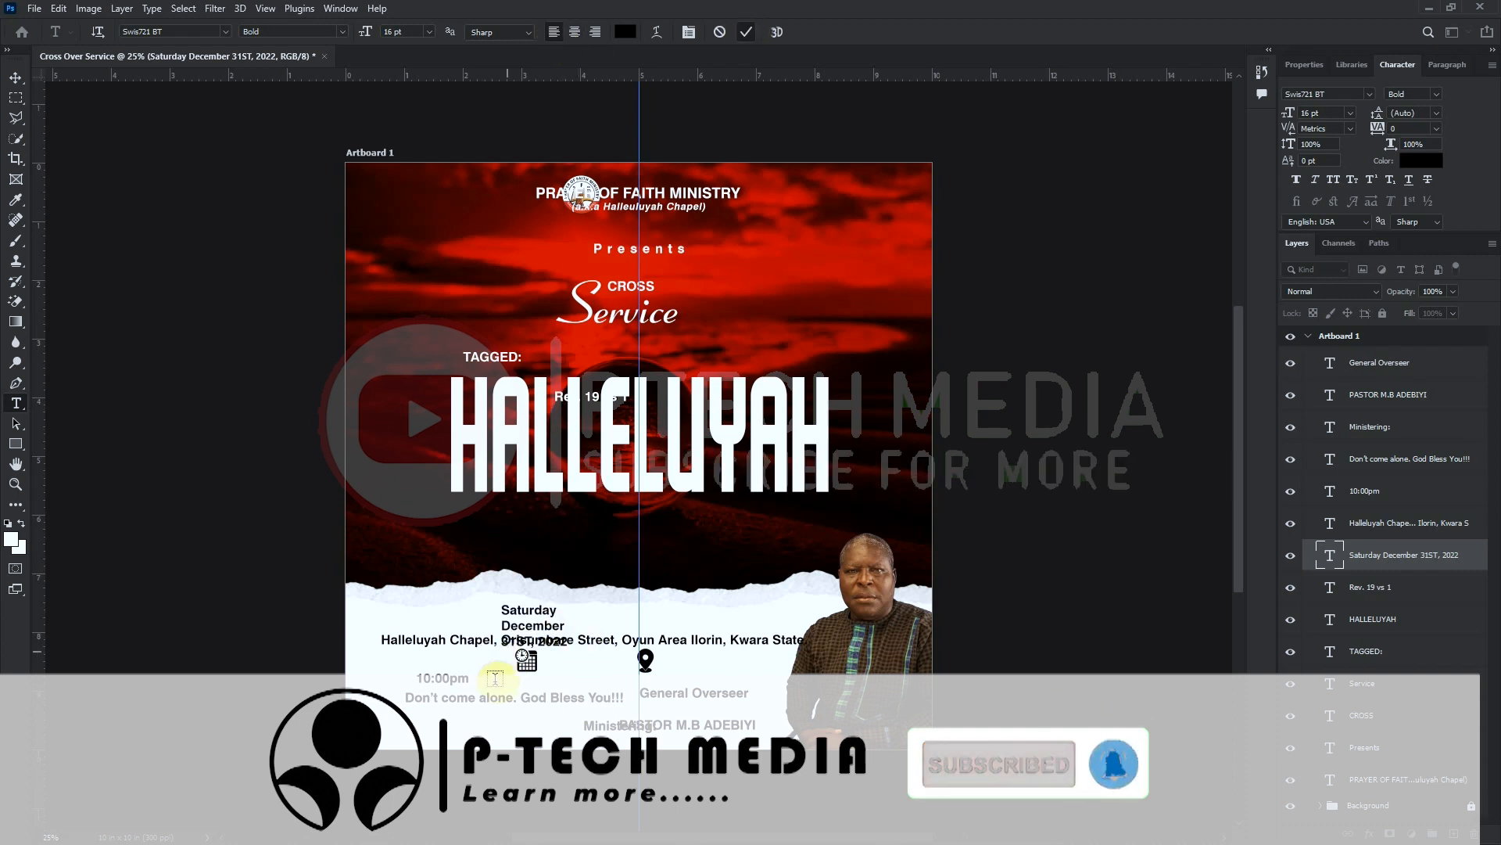
# Move "Don't come alone. God Bless You!!!" to the flyer's bottom edge and shift the date text down beside the calendar icon
pyautogui.moveTo(560, 702); pyautogui.dragTo(527, 743)
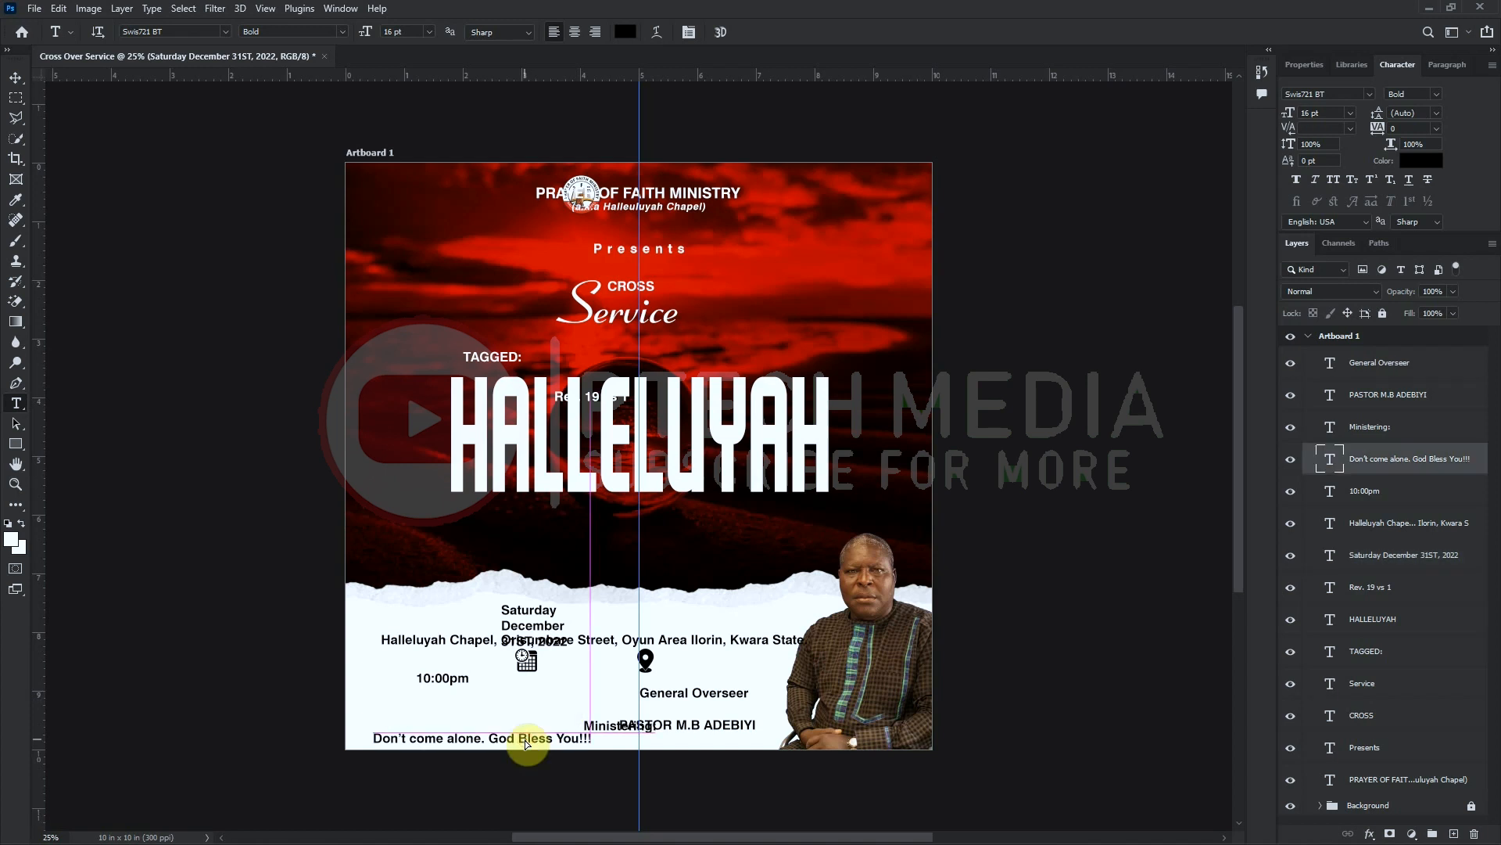
pyautogui.moveTo(547, 618); pyautogui.dragTo(504, 660)
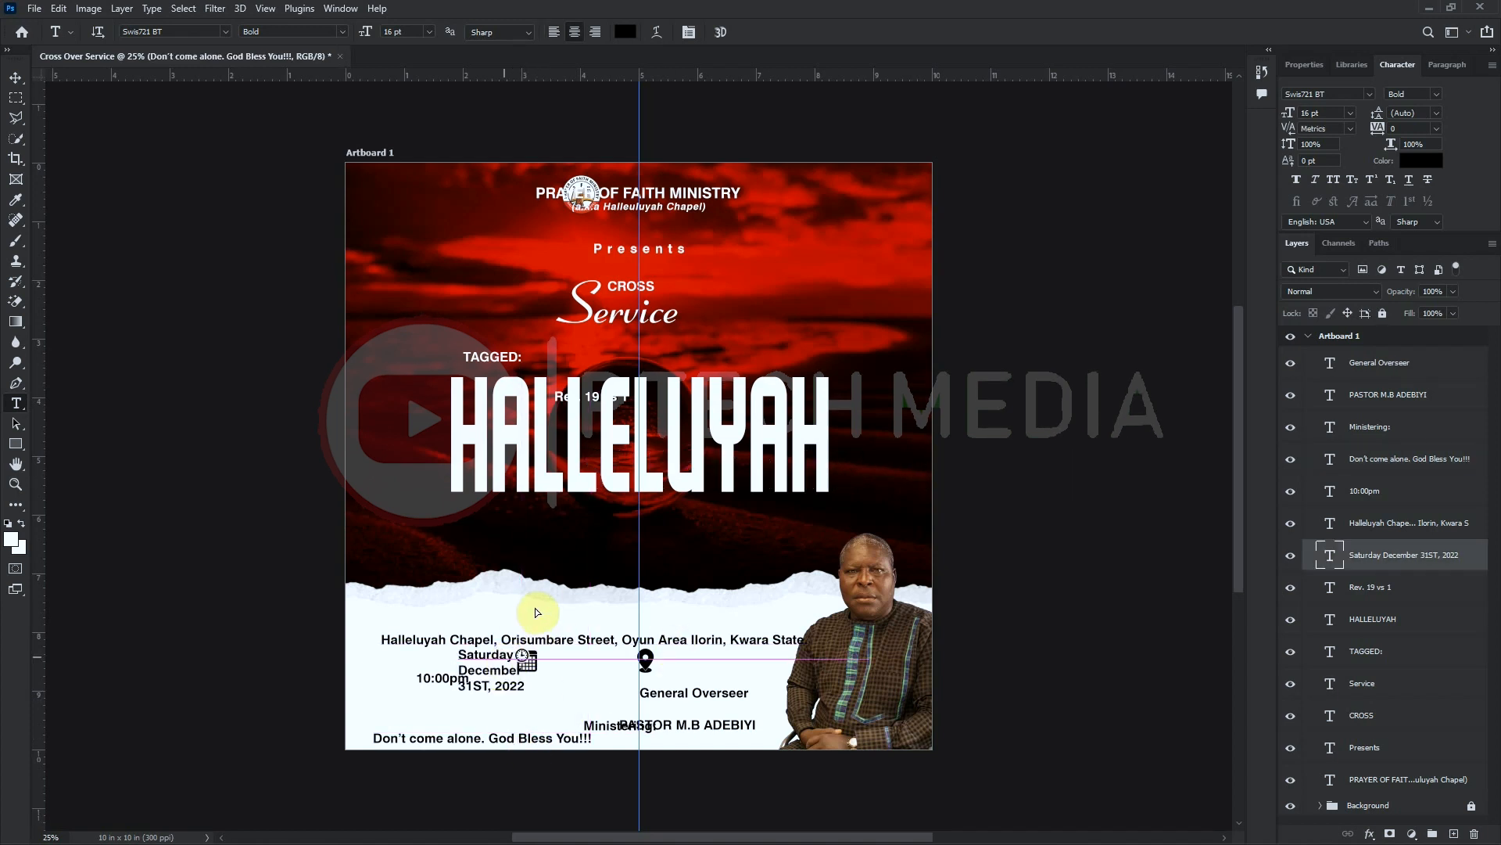
# Break the venue address onto four left-aligned lines above the location icon, and nudge the date text up beside it
pyautogui.click(504, 640)
pyautogui.click(15, 403)
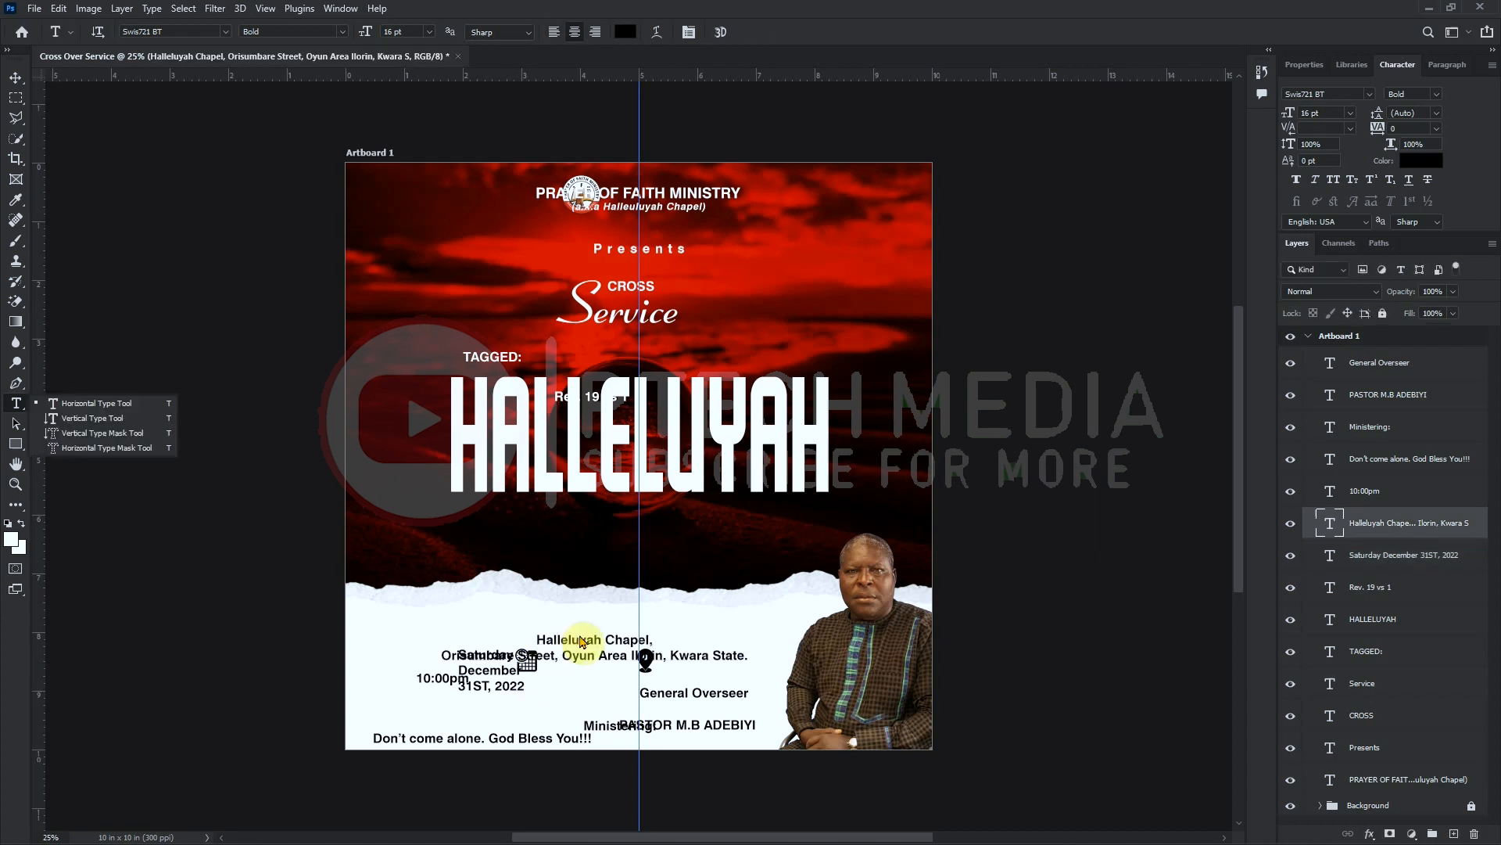
pyautogui.click(596, 633)
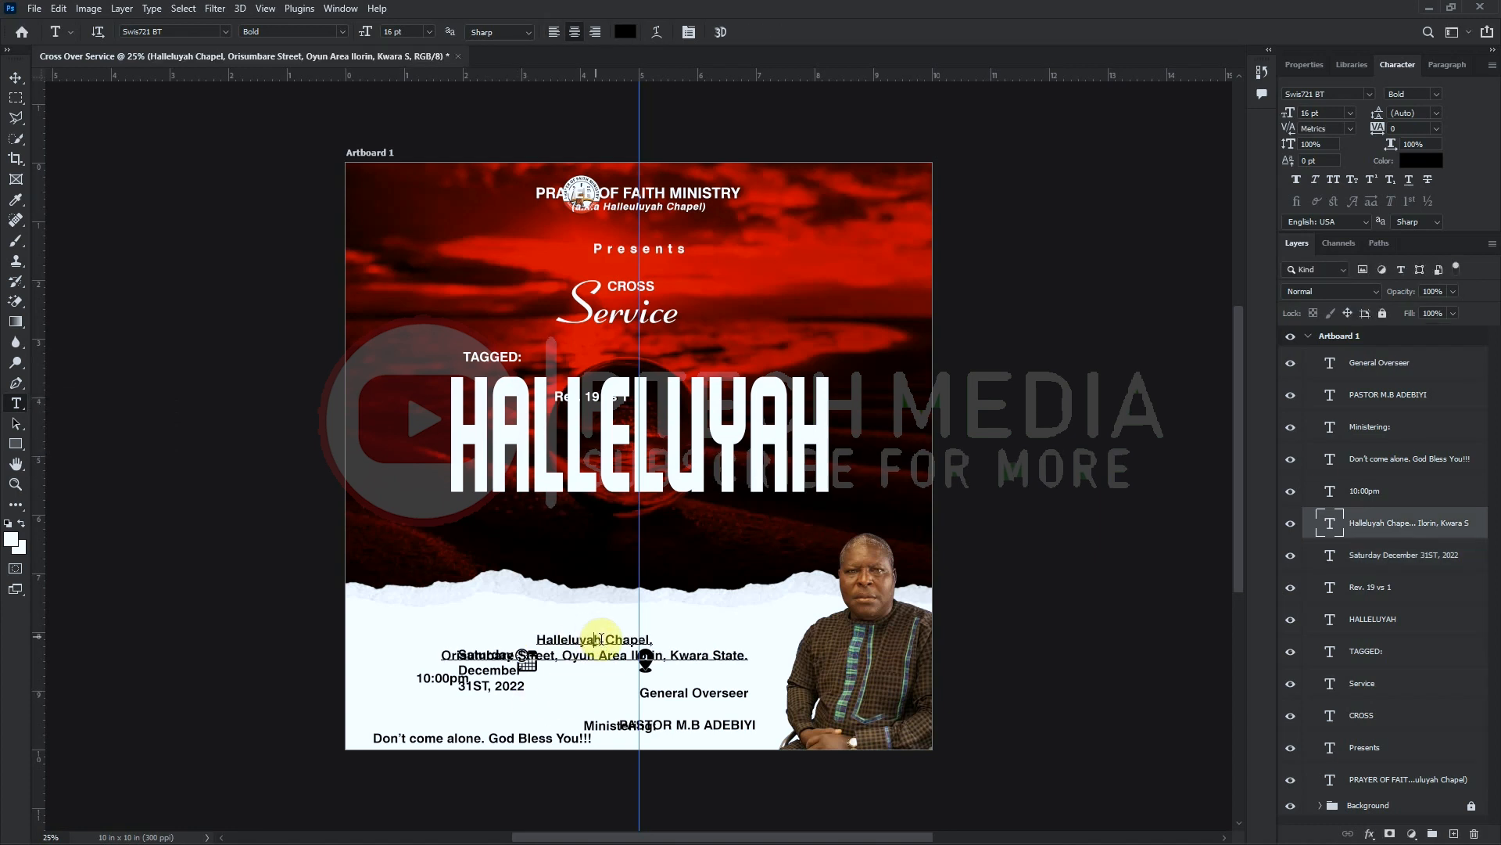
pyautogui.moveTo(613, 641); pyautogui.dragTo(631, 614)
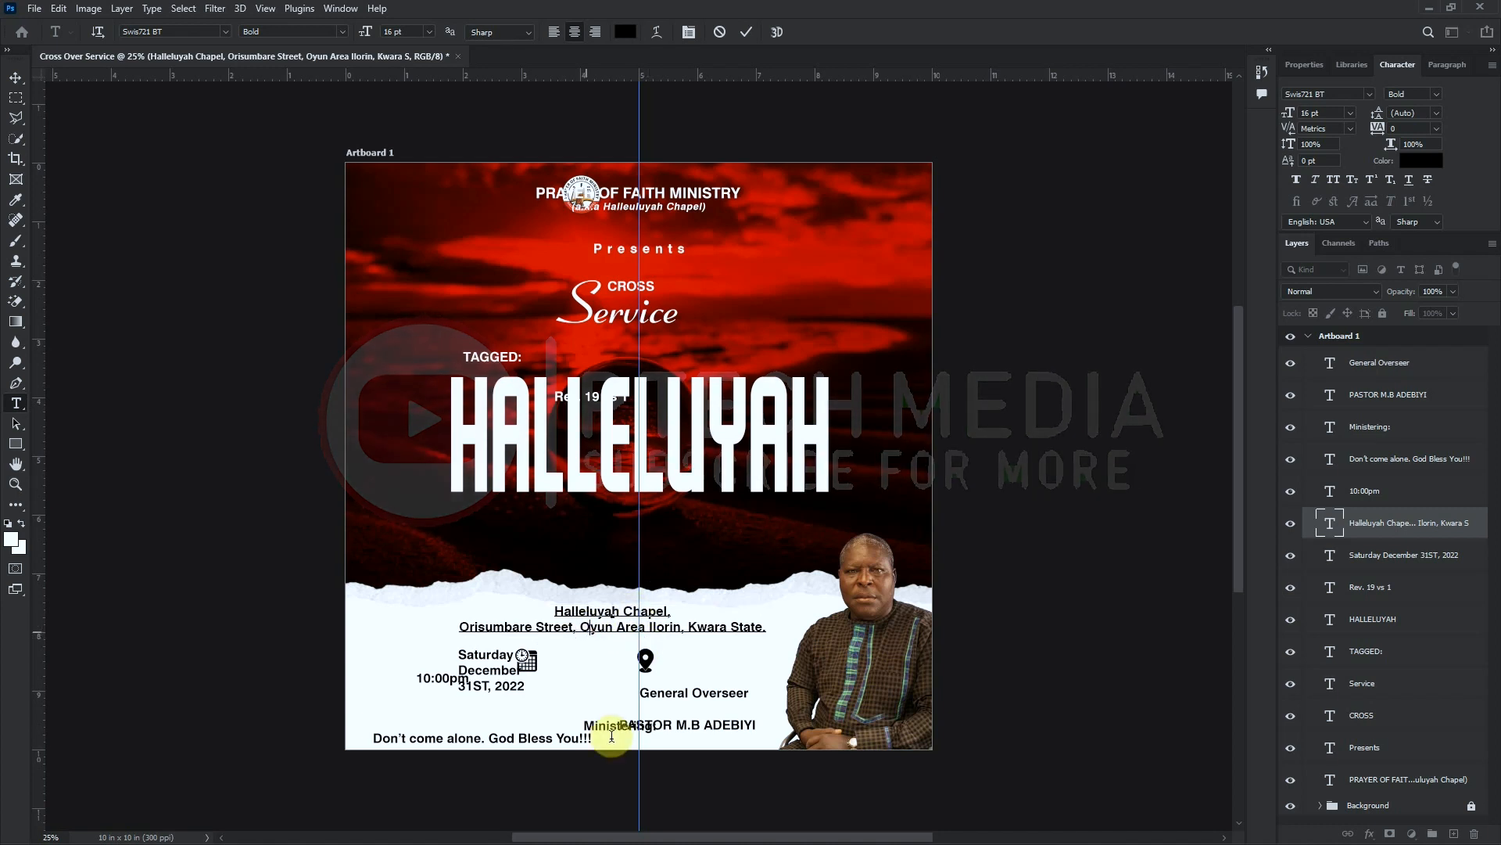
pyautogui.press('Return')
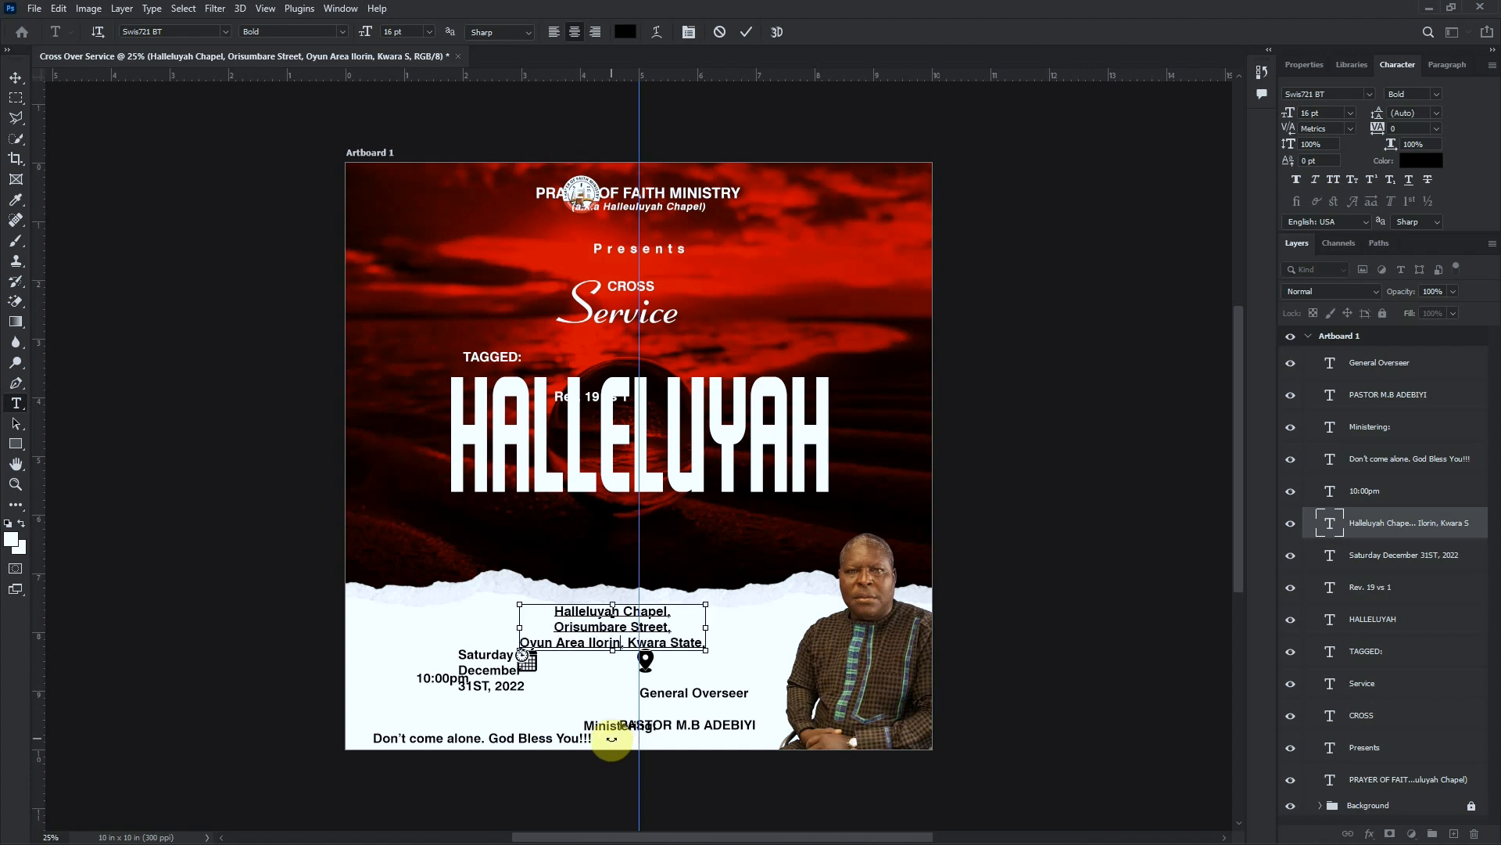
pyautogui.press('Return')
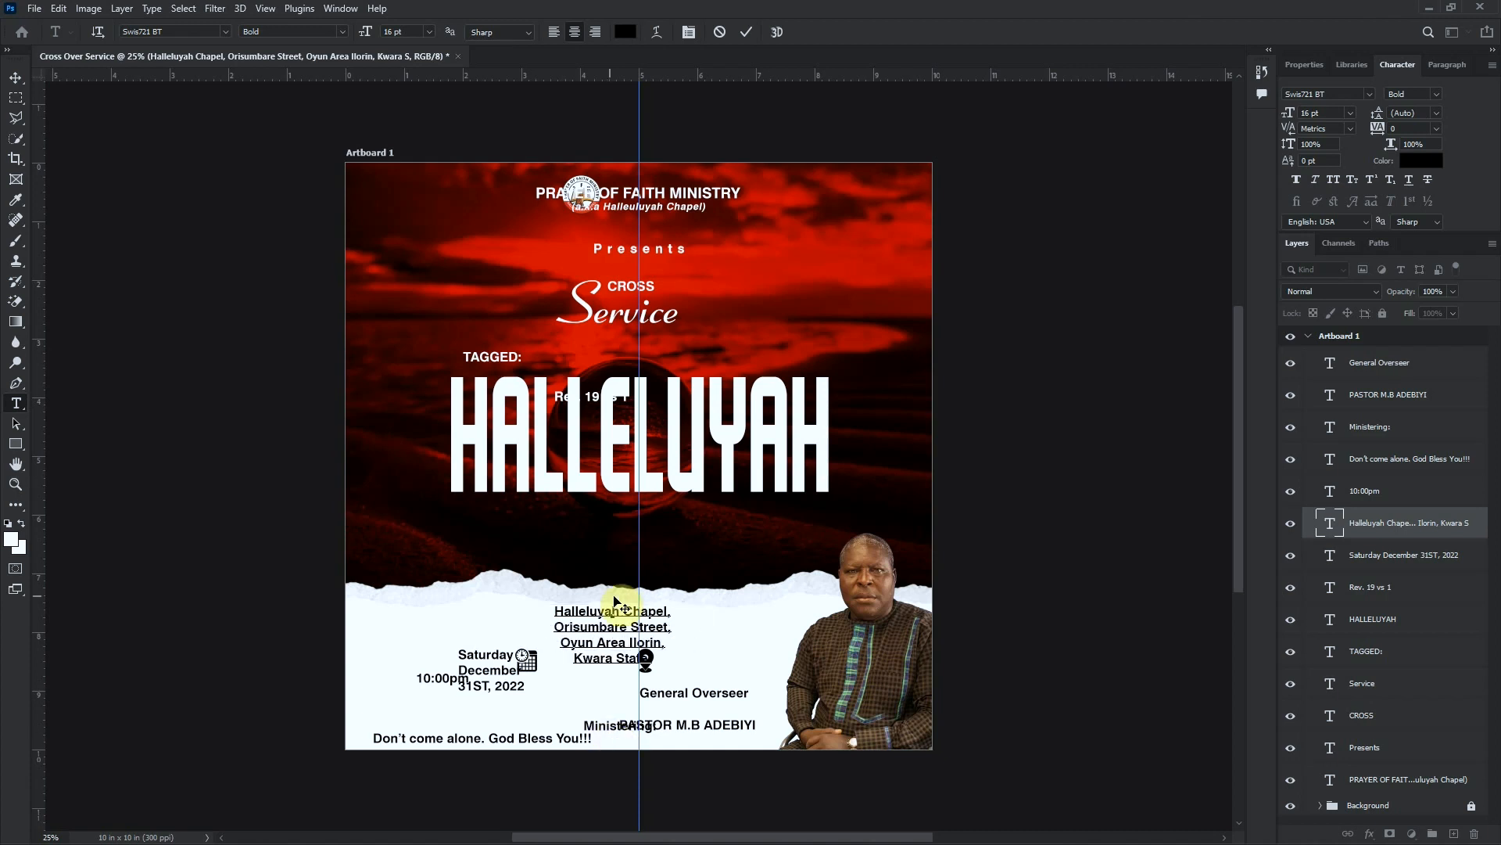
pyautogui.hotkey('ctrl', 'a')
pyautogui.click(553, 32)
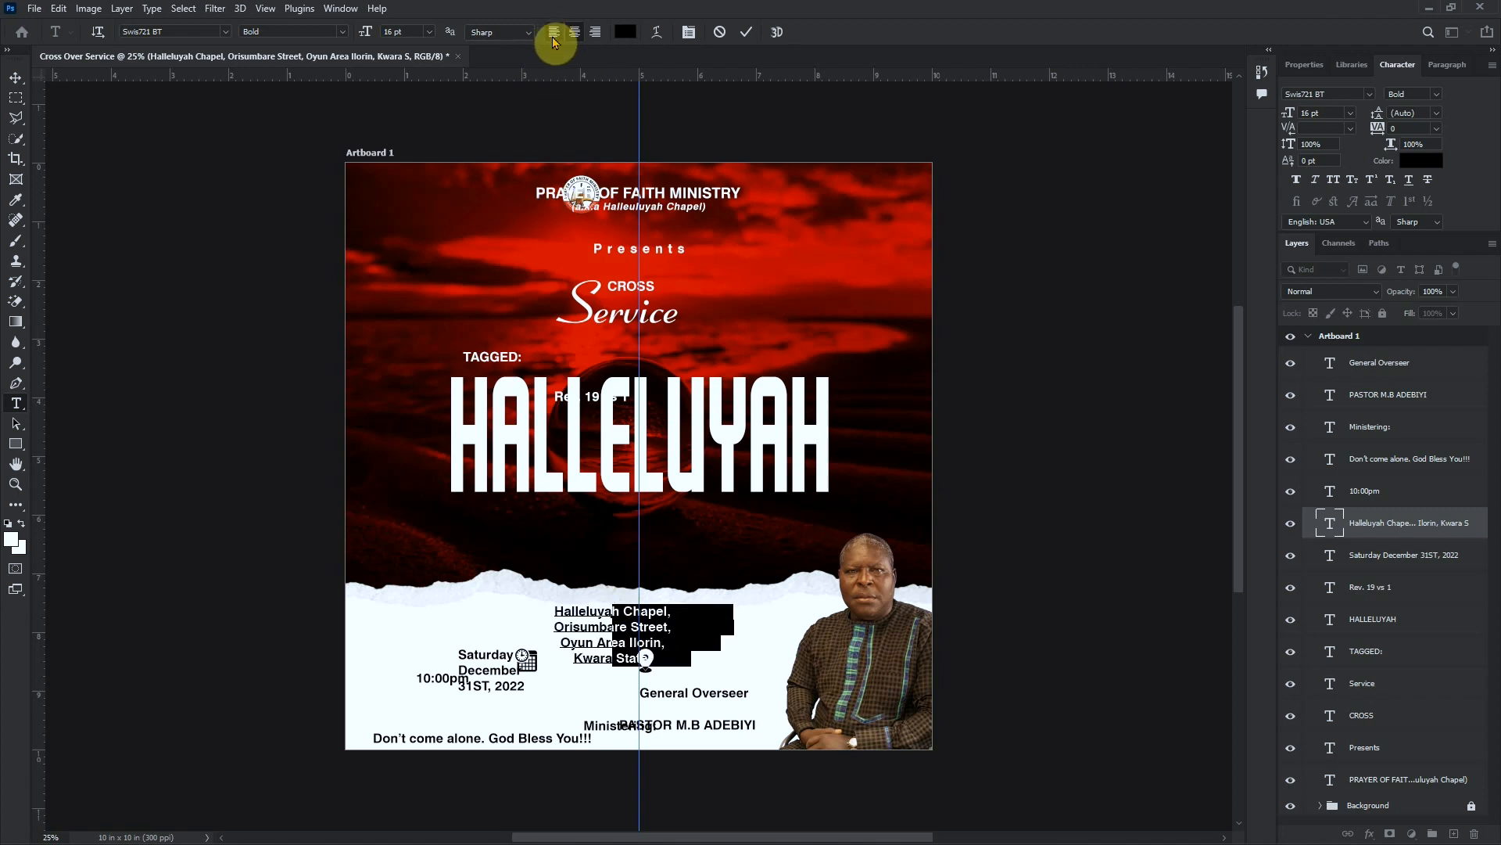
pyautogui.click(750, 32)
pyautogui.moveTo(493, 664); pyautogui.dragTo(503, 640)
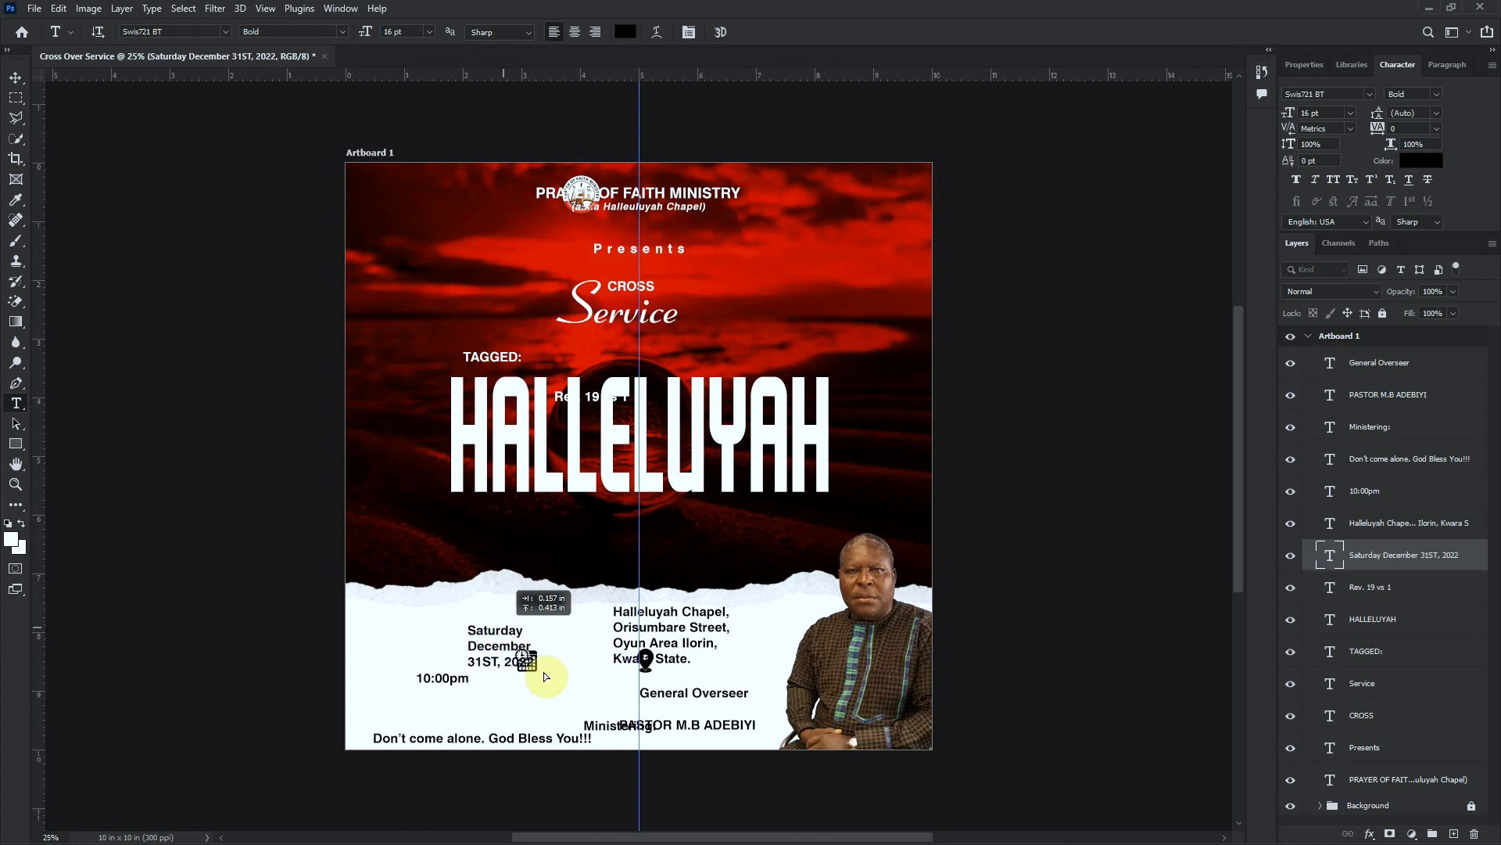
# Set the vertical scale of the "10:00" digits to 120% and the size of the "10:00pm" text to 18 pt
pyautogui.keyDown('ctrl'); pyautogui.click(449, 679); pyautogui.keyUp('ctrl')
pyautogui.doubleClick(448, 679)
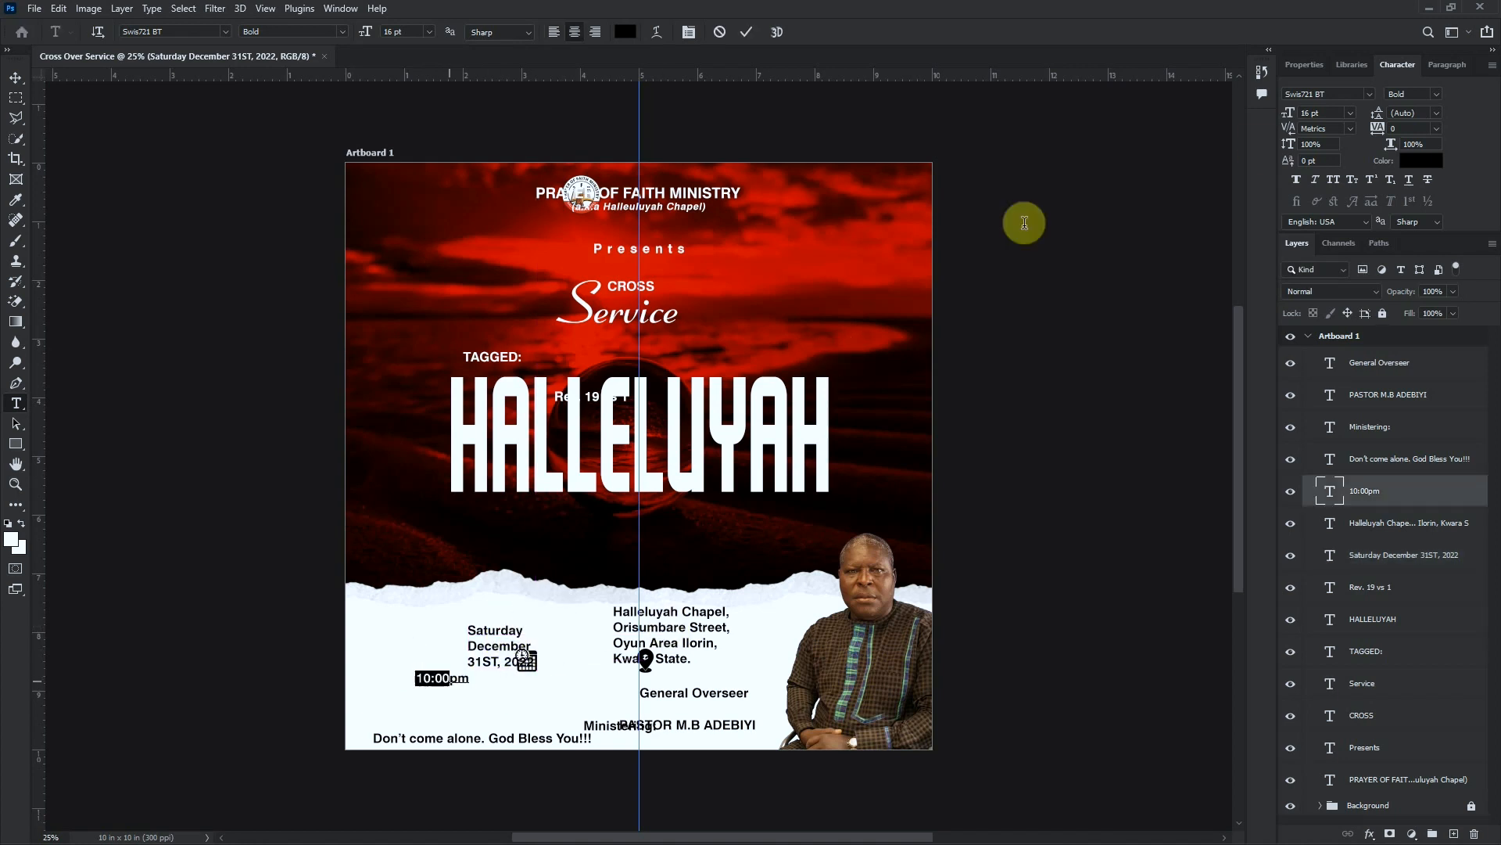
pyautogui.moveTo(1330, 147); pyautogui.dragTo(1271, 146)
pyautogui.write('120')
pyautogui.press('Return')
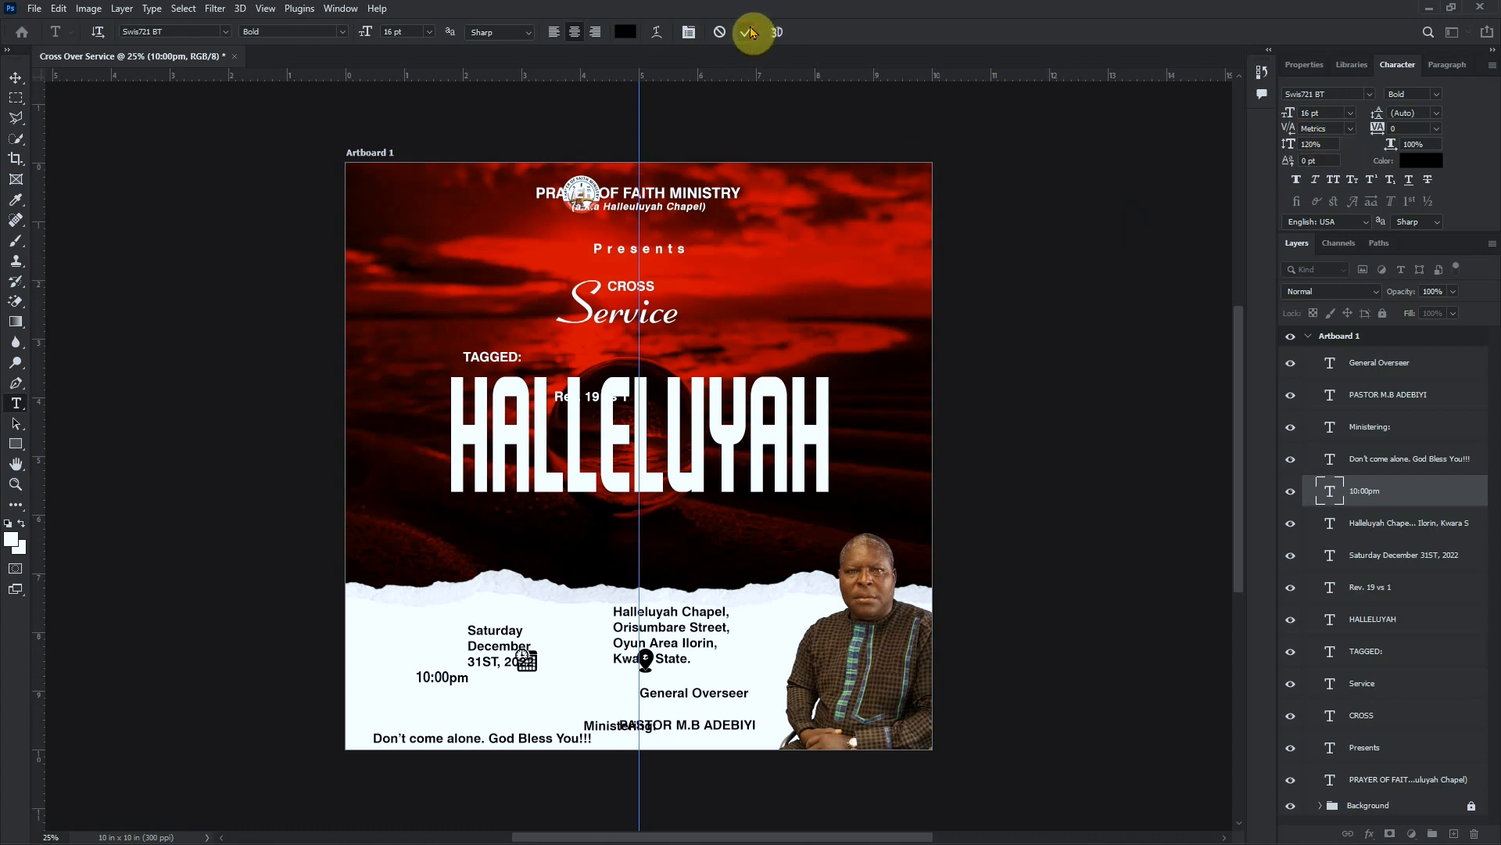
pyautogui.click(1350, 113)
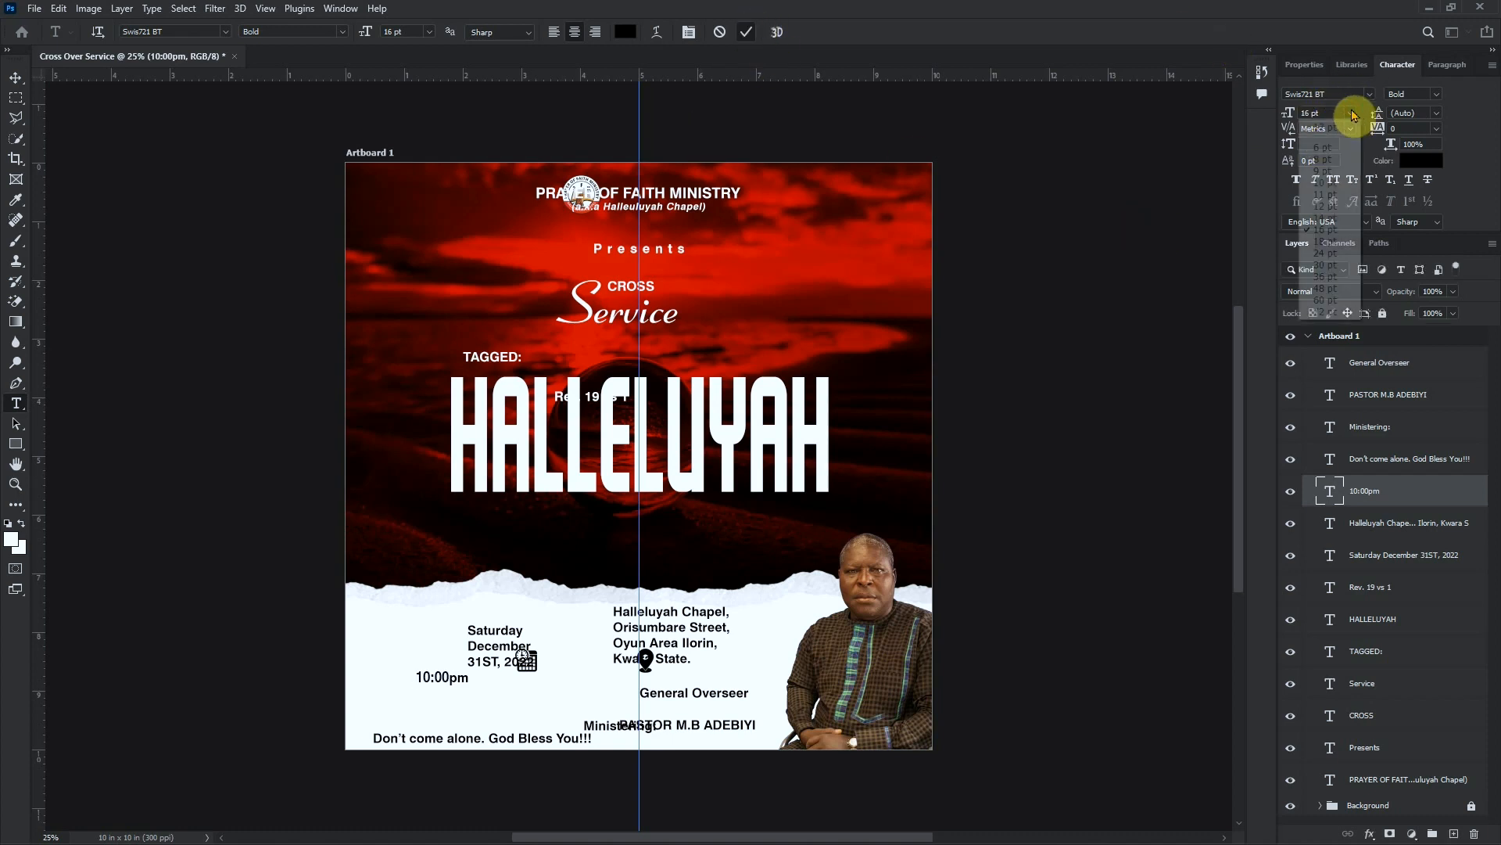
pyautogui.click(1331, 242)
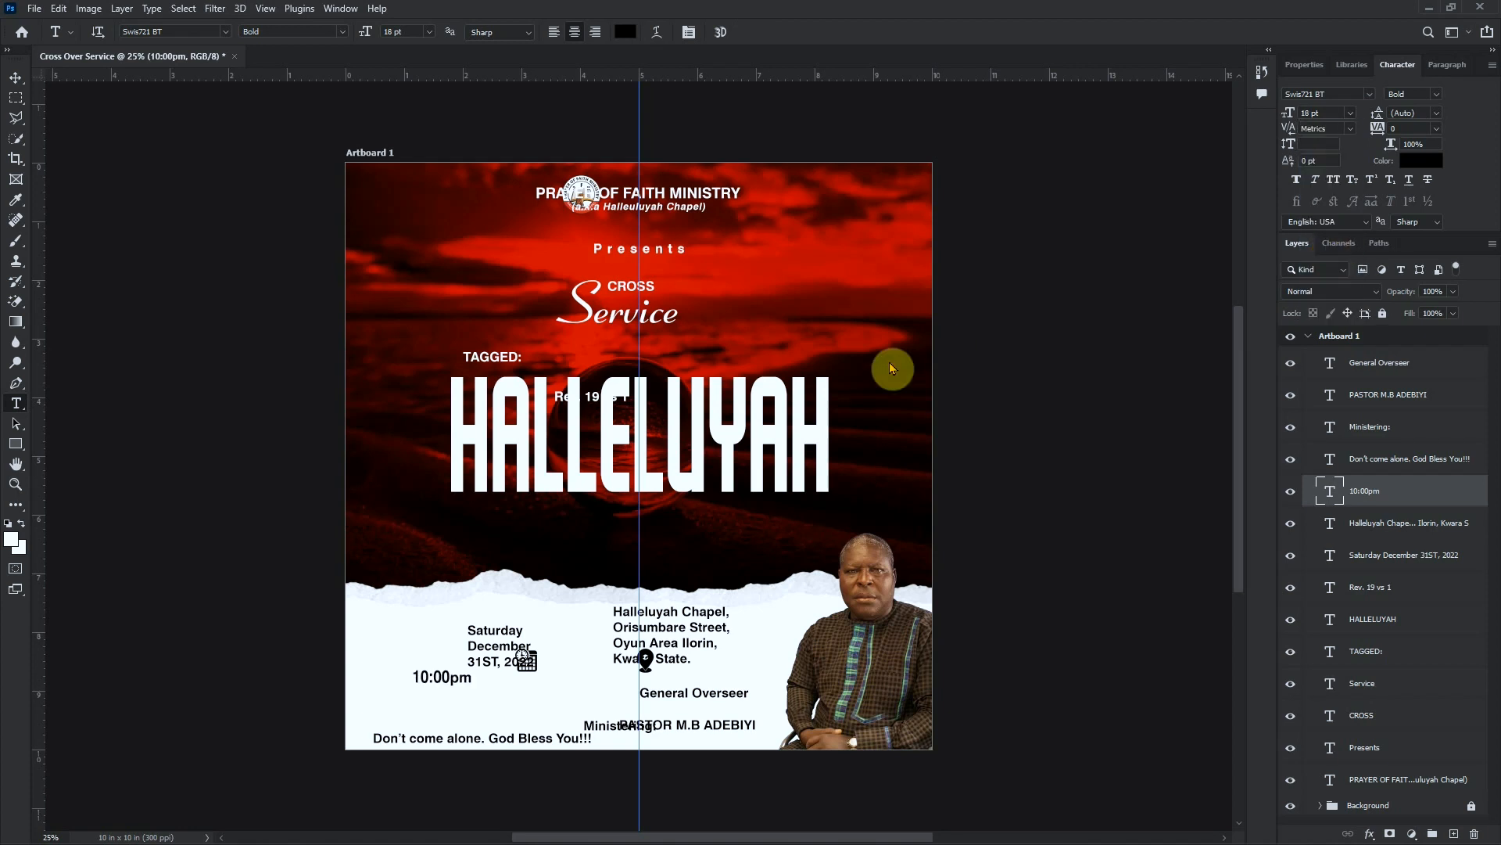
# Move the venue address and the date text slightly down, and place "10:00pm" directly beneath the date
pyautogui.press('v')
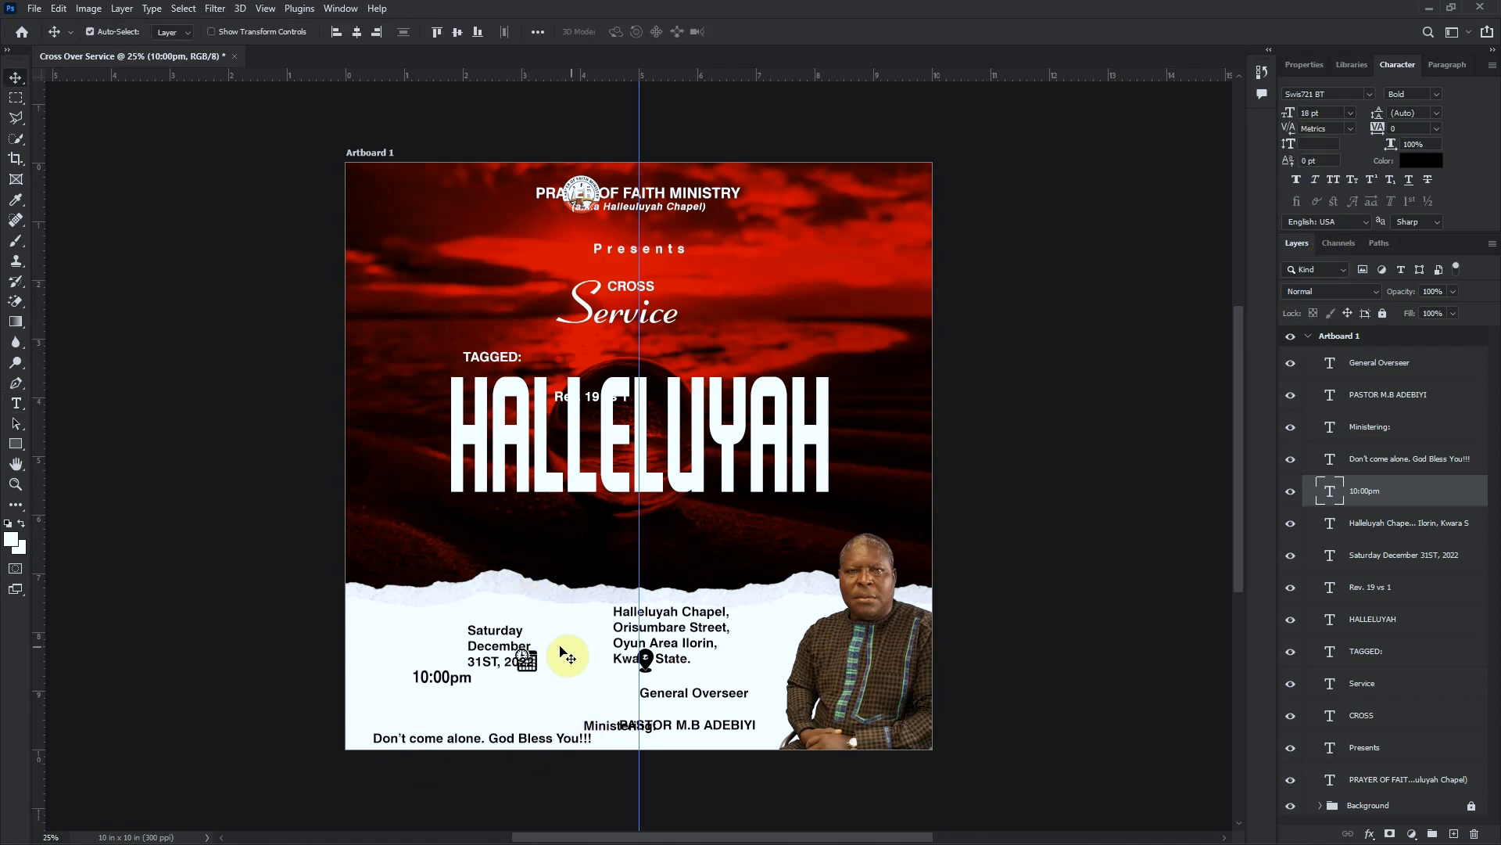
pyautogui.moveTo(682, 637); pyautogui.dragTo(698, 659)
pyautogui.moveTo(486, 663); pyautogui.dragTo(502, 692)
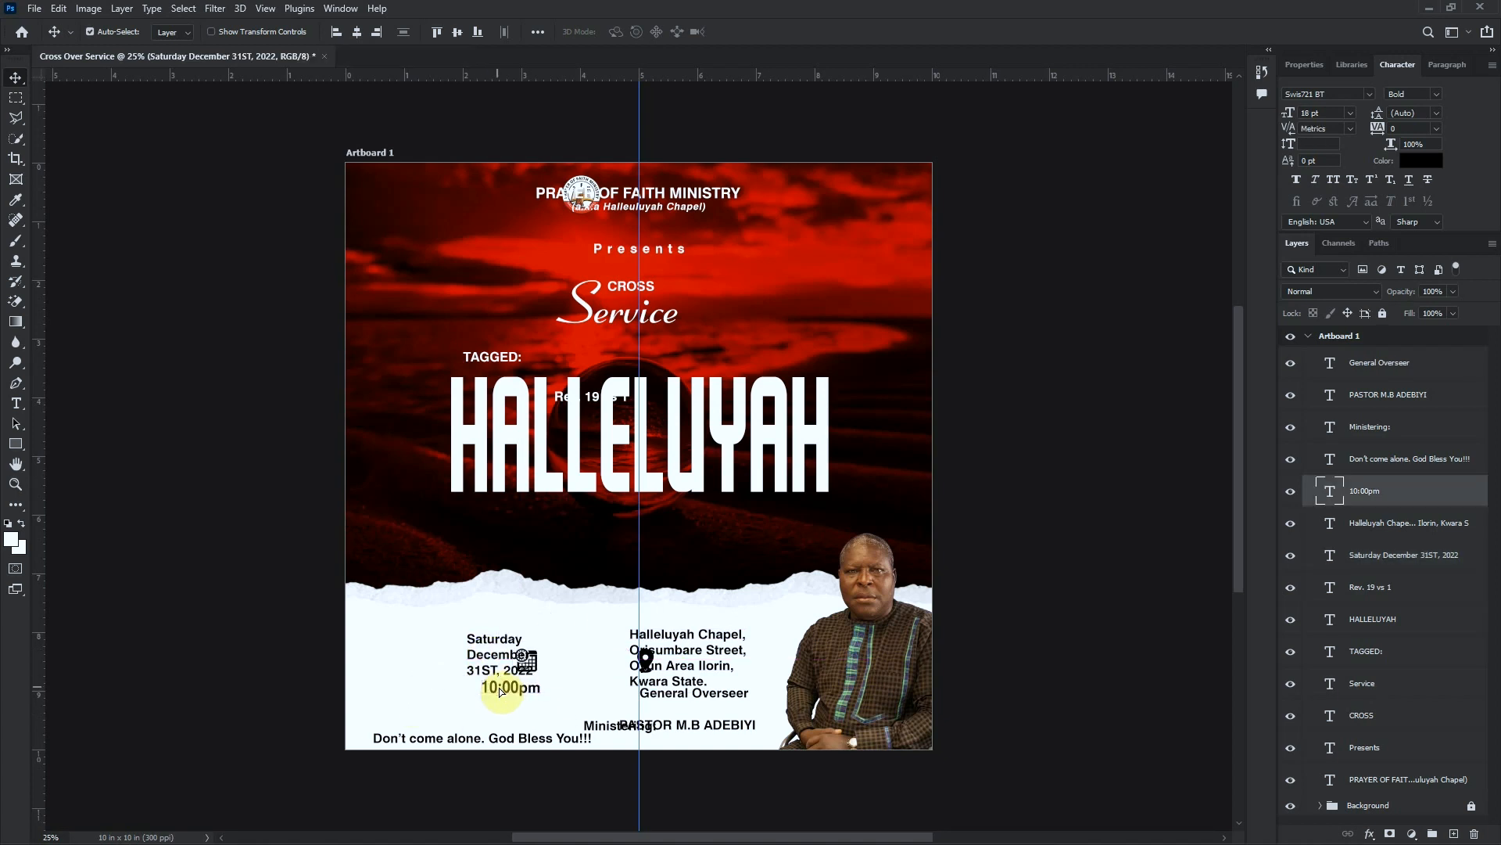
# Apply faux bold to the date and venue address texts, and faux italic to "Don't come alone. God Bless You!!!"
pyautogui.click(484, 651)
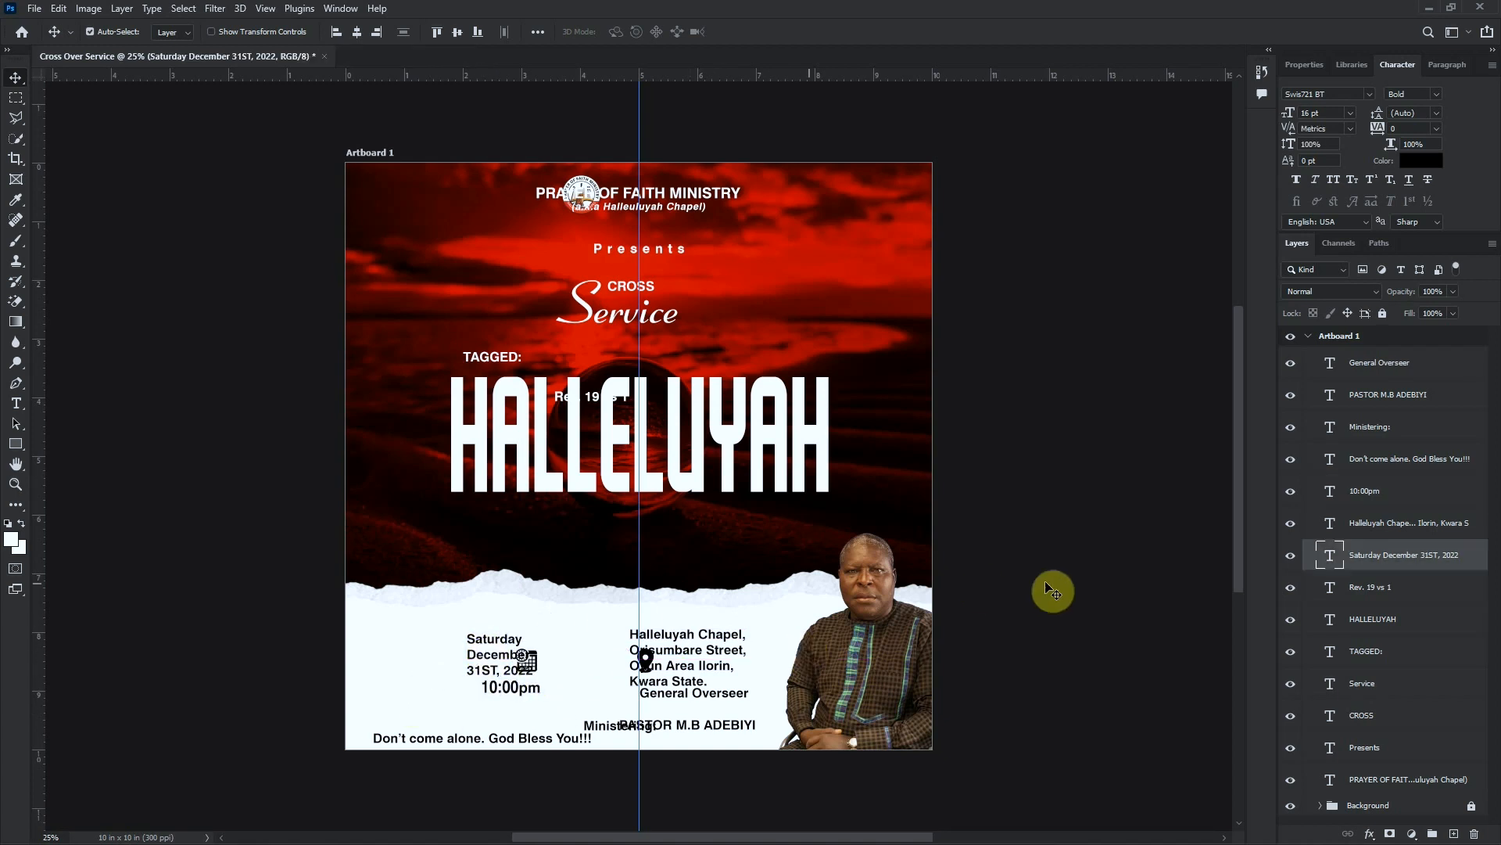
pyautogui.keyDown('ctrl'); pyautogui.click(1415, 523); pyautogui.keyUp('ctrl')
pyautogui.click(1298, 180)
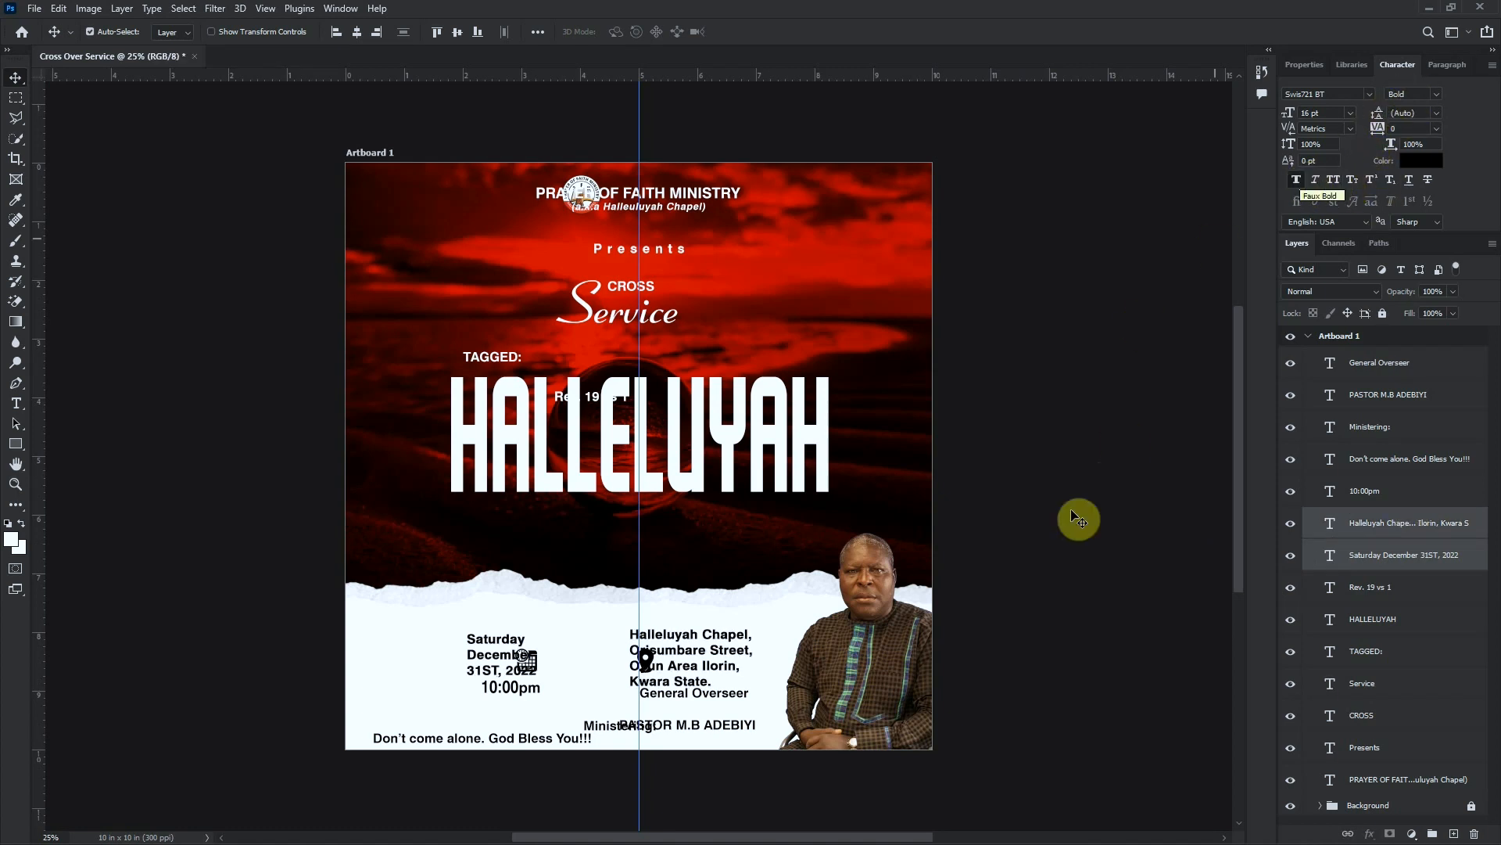
pyautogui.click(1412, 461)
pyautogui.click(1318, 182)
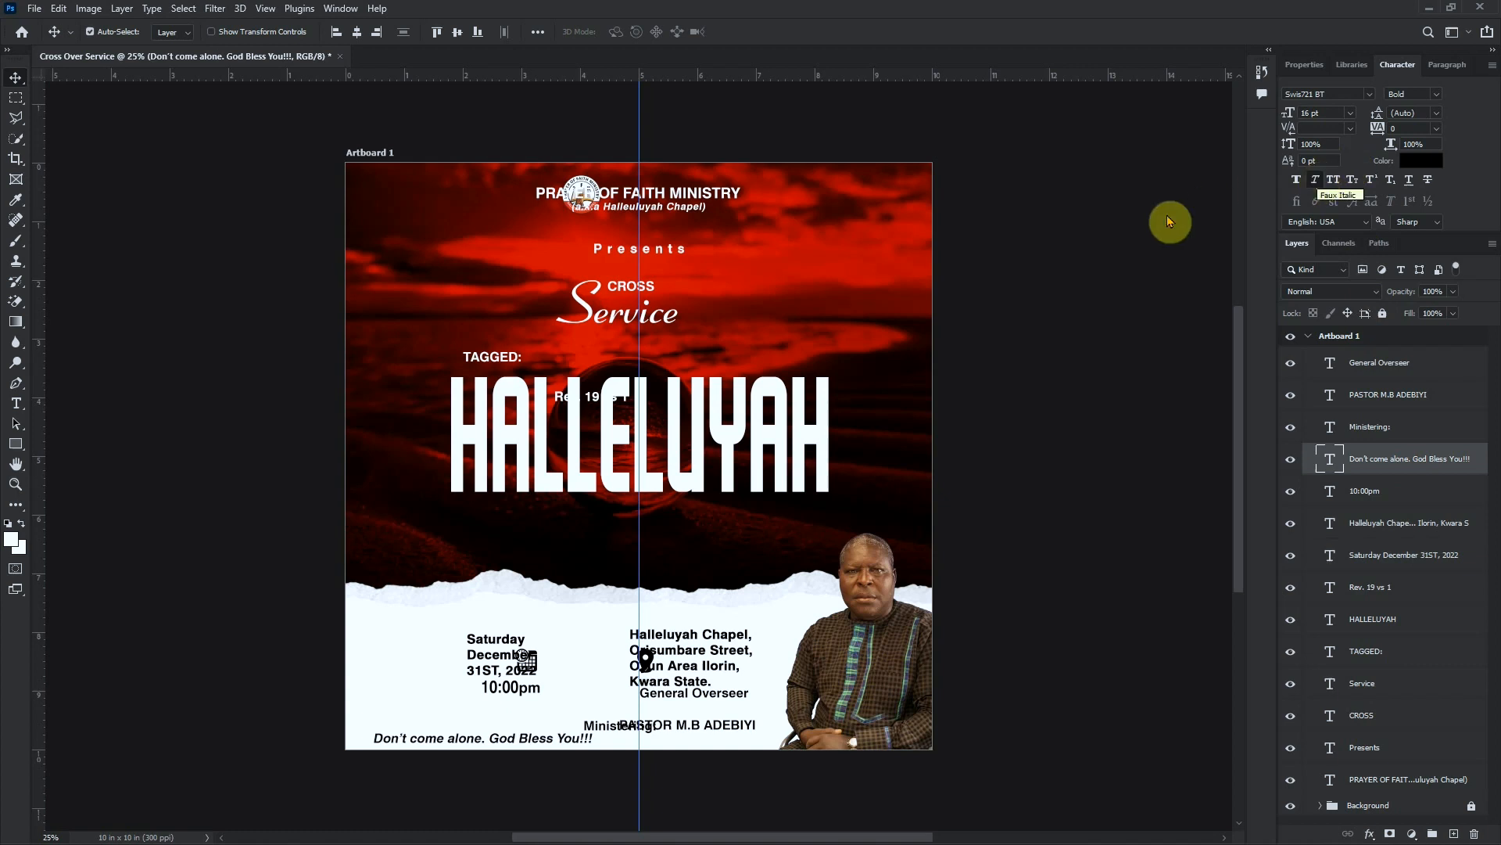
# Align "10:00pm" with the start of the date lines and recolour it red (e80600)
pyautogui.moveTo(504, 696); pyautogui.dragTo(489, 697)
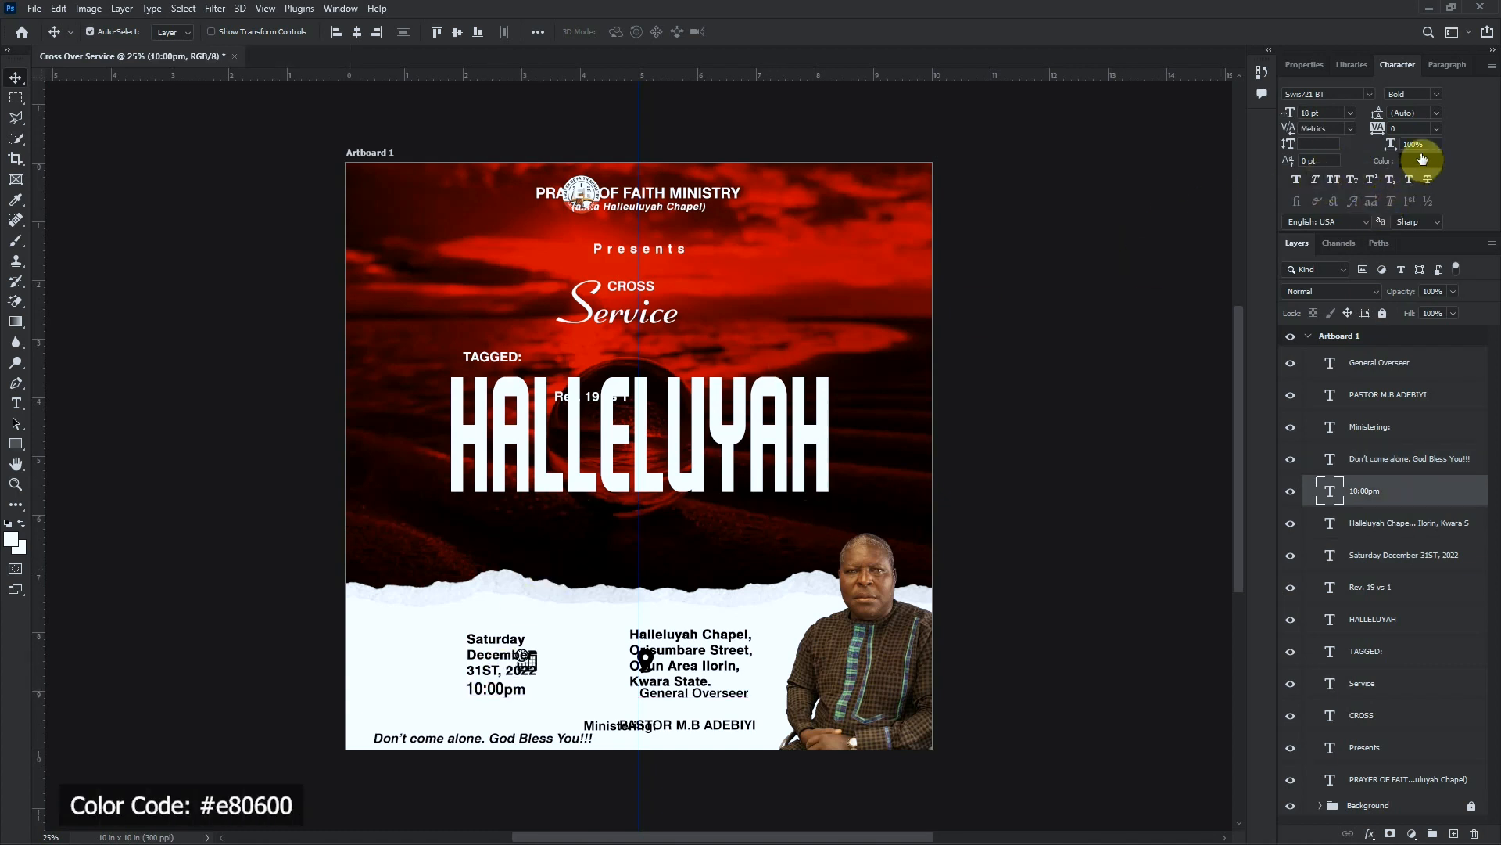
pyautogui.click(1420, 168)
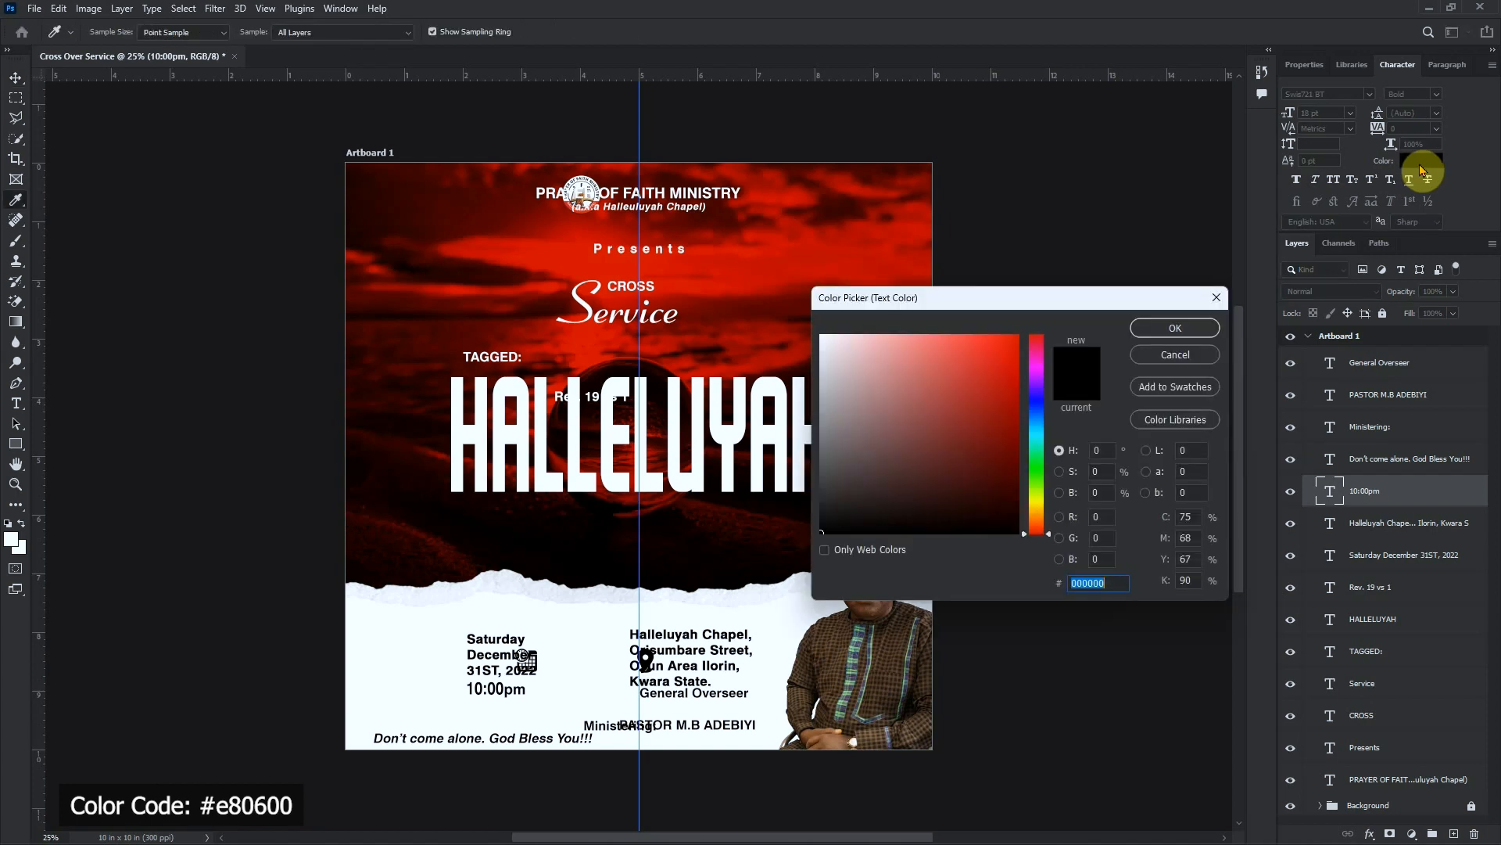
pyautogui.write('e806')
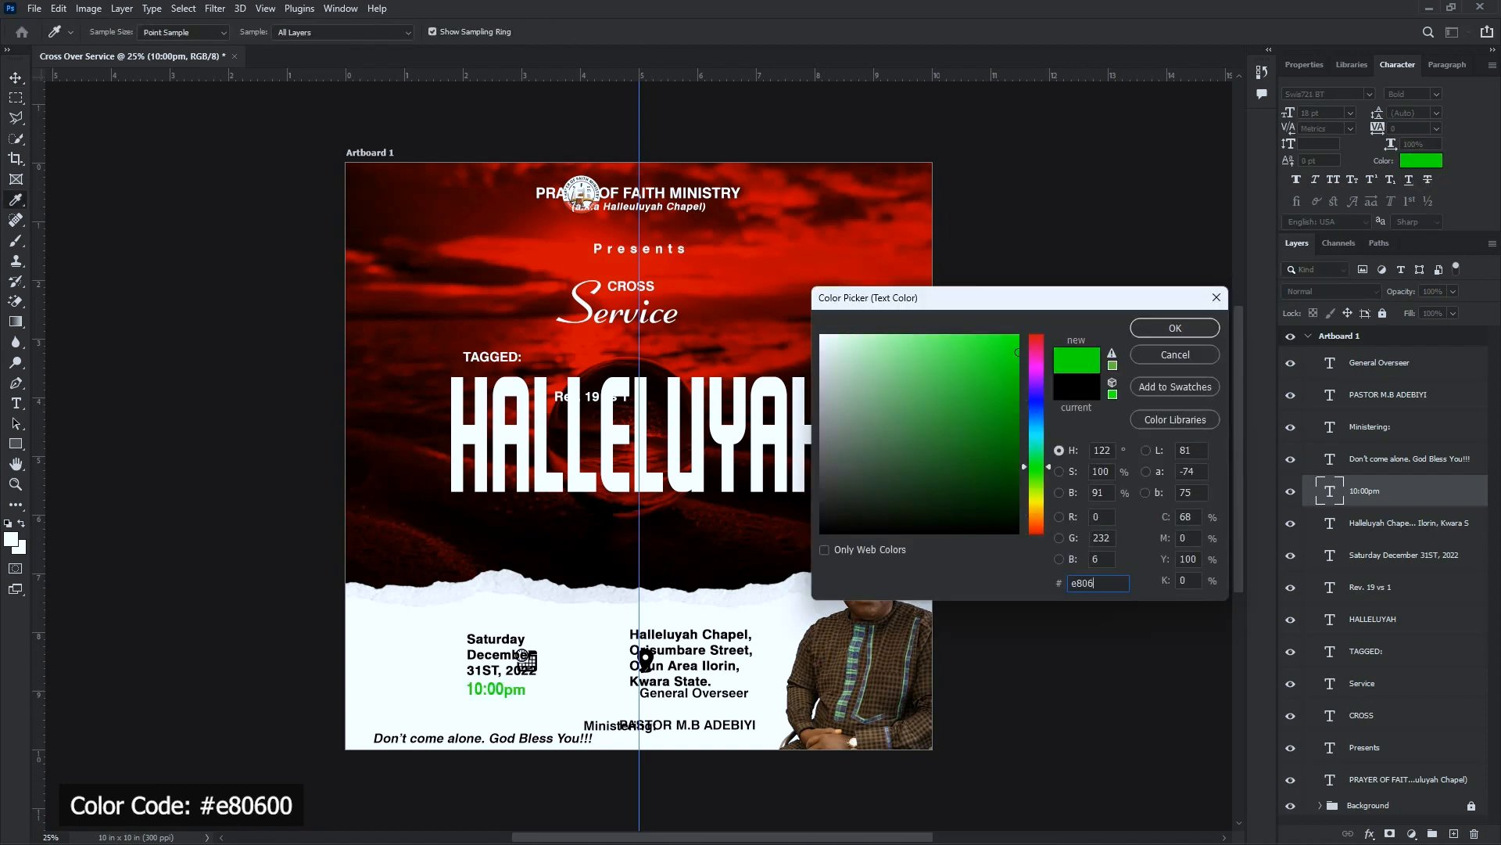
pyautogui.write('00')
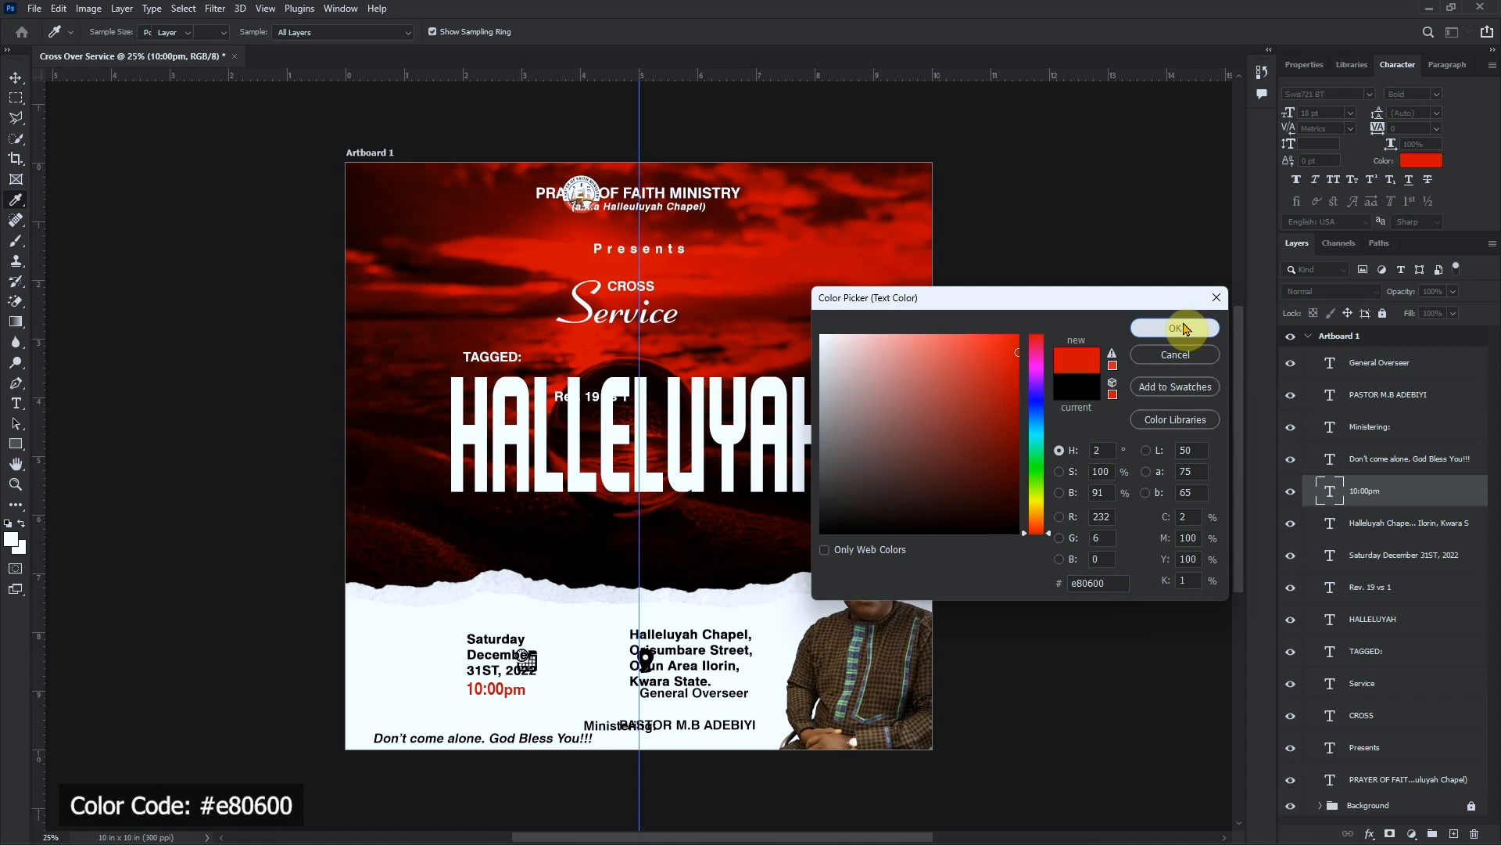
pyautogui.click(1175, 327)
# Change the font of "10:00pm" to Swis721 Blk BT Black
pyautogui.click(1345, 93)
pyautogui.write('swis')
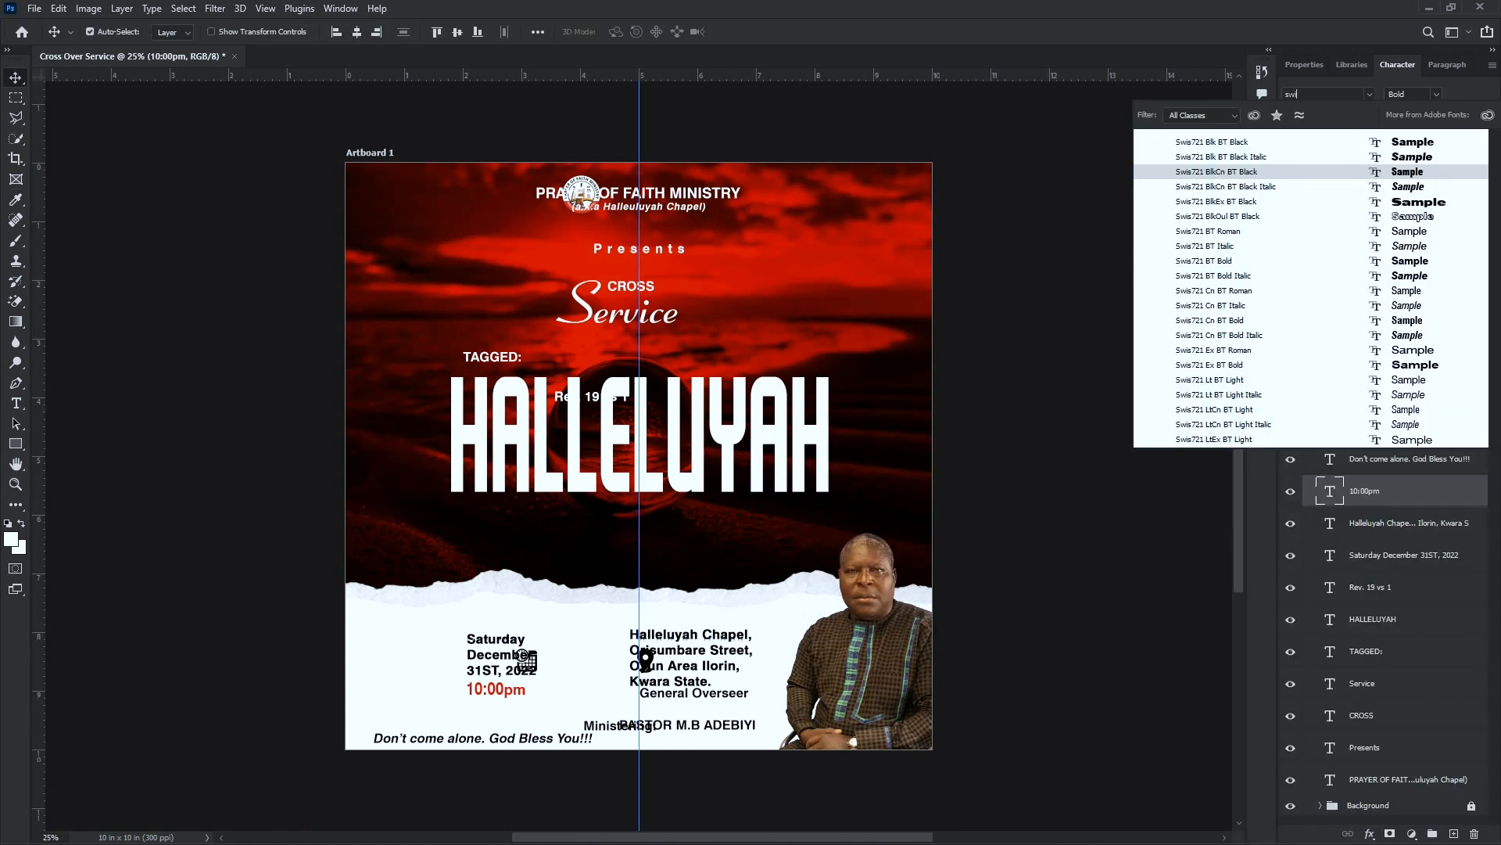
pyautogui.click(1244, 143)
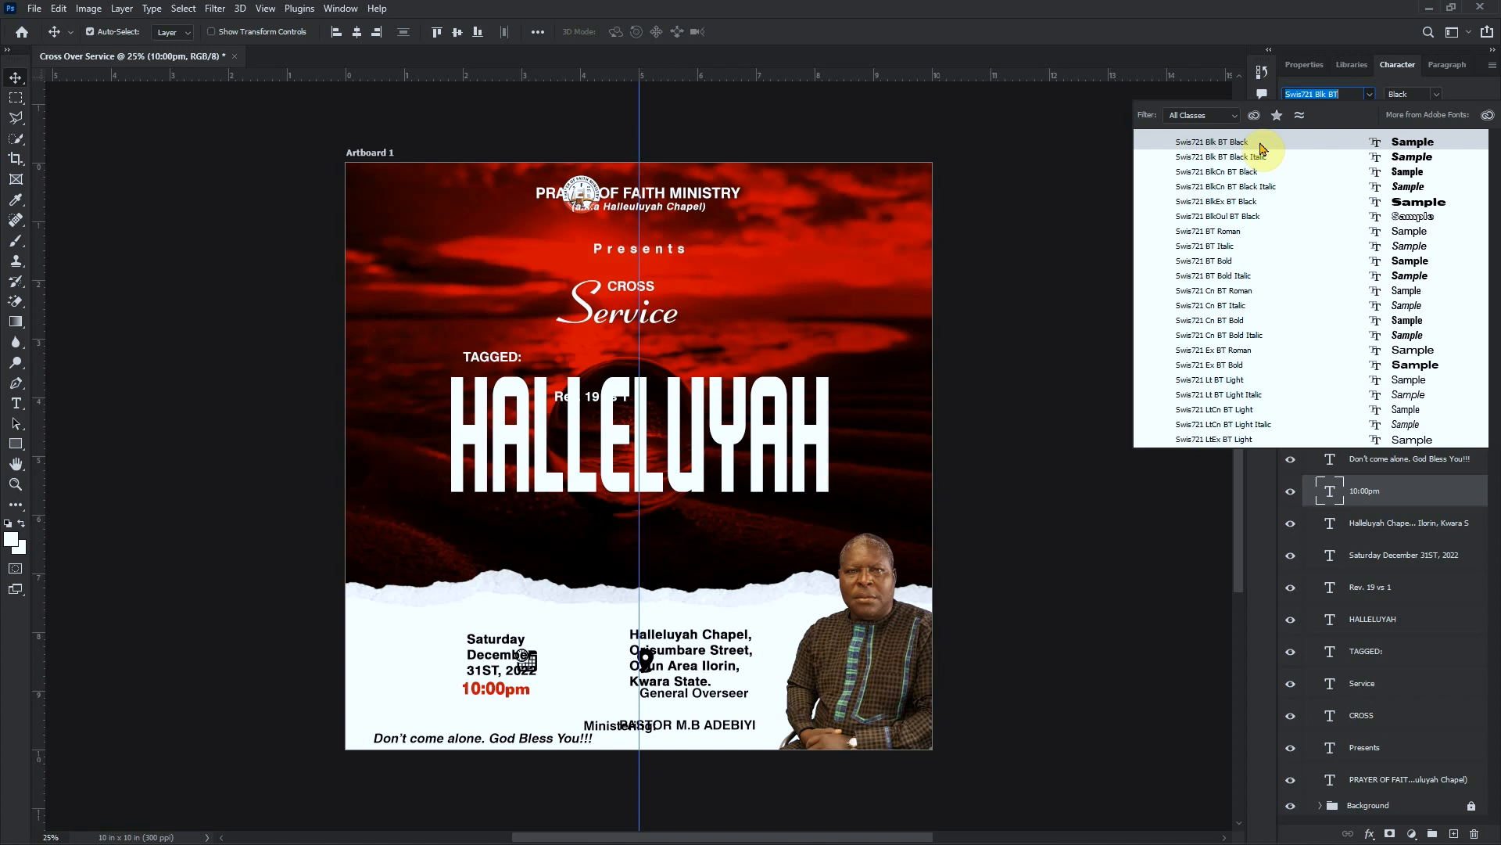
pyautogui.click(1260, 145)
pyautogui.press('Return')
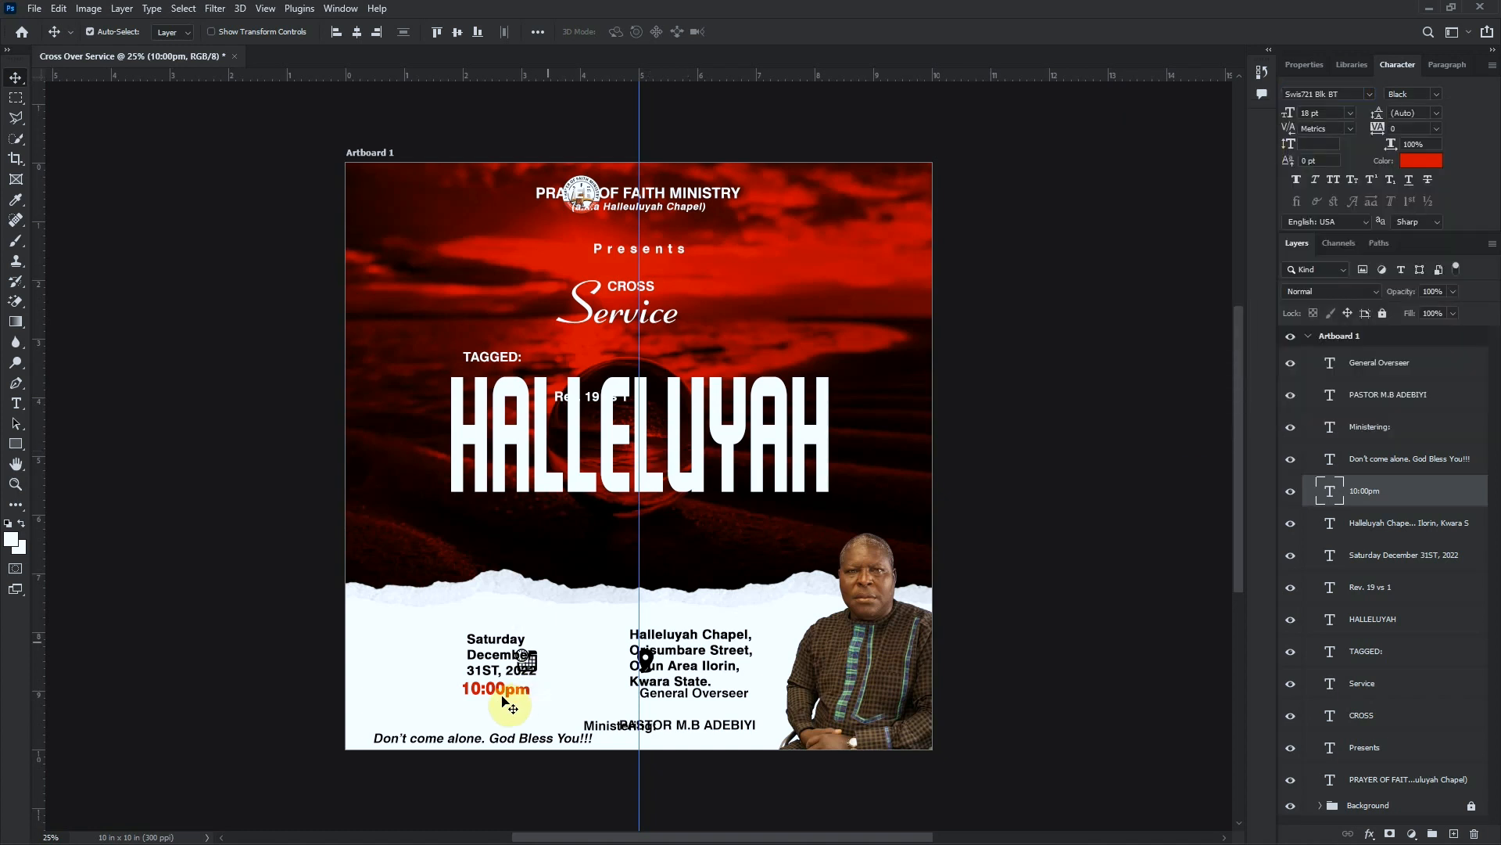
# Increase the vertical scale of the "10:00" digits and realign the time text under the date
pyautogui.press('t')
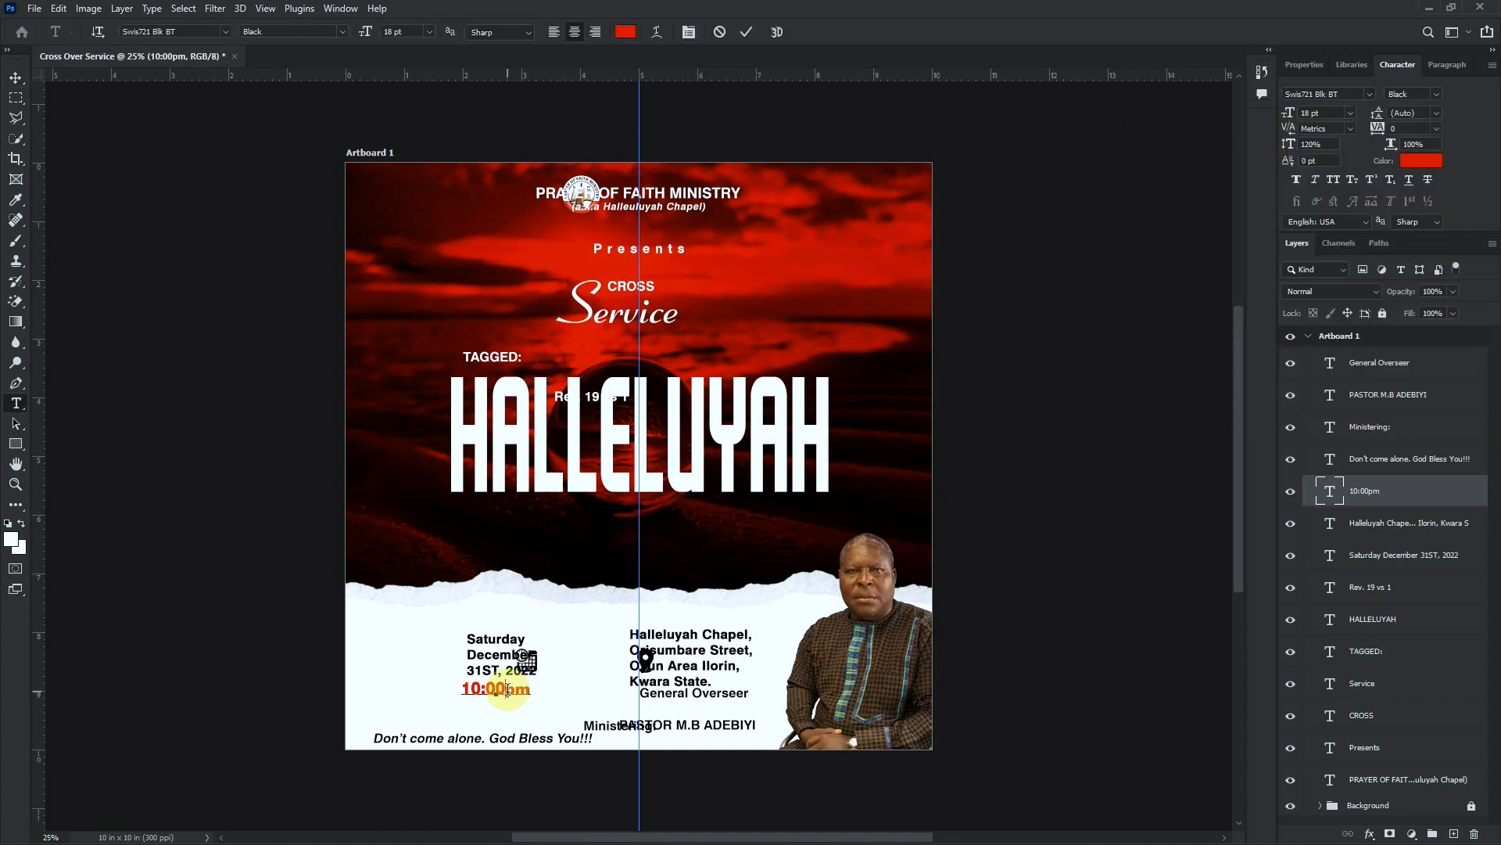
pyautogui.moveTo(509, 697); pyautogui.dragTo(462, 690)
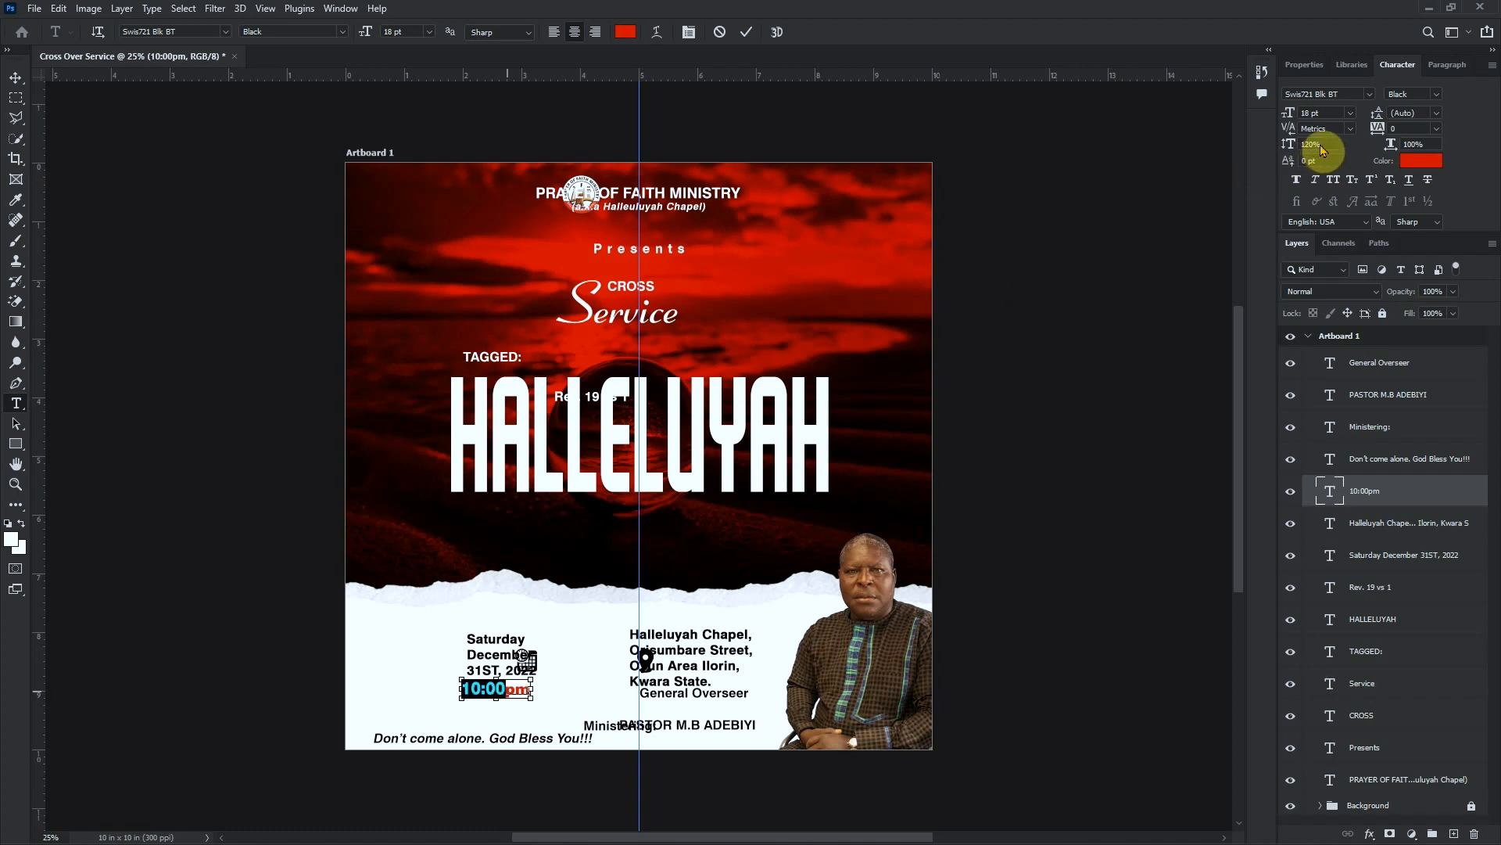
pyautogui.click(1286, 144)
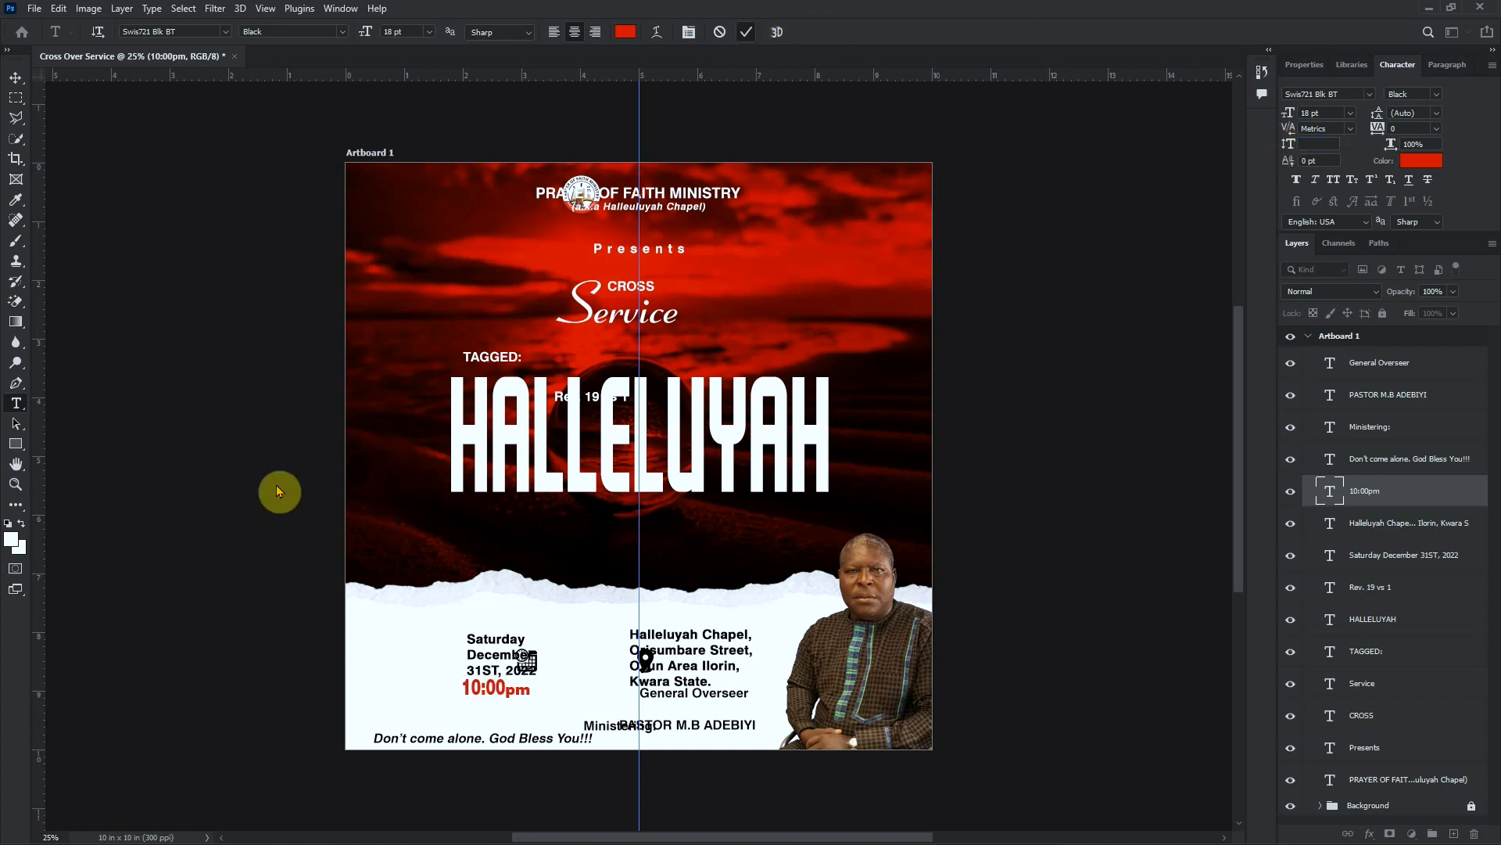
pyautogui.press('Escape')
pyautogui.press('v')
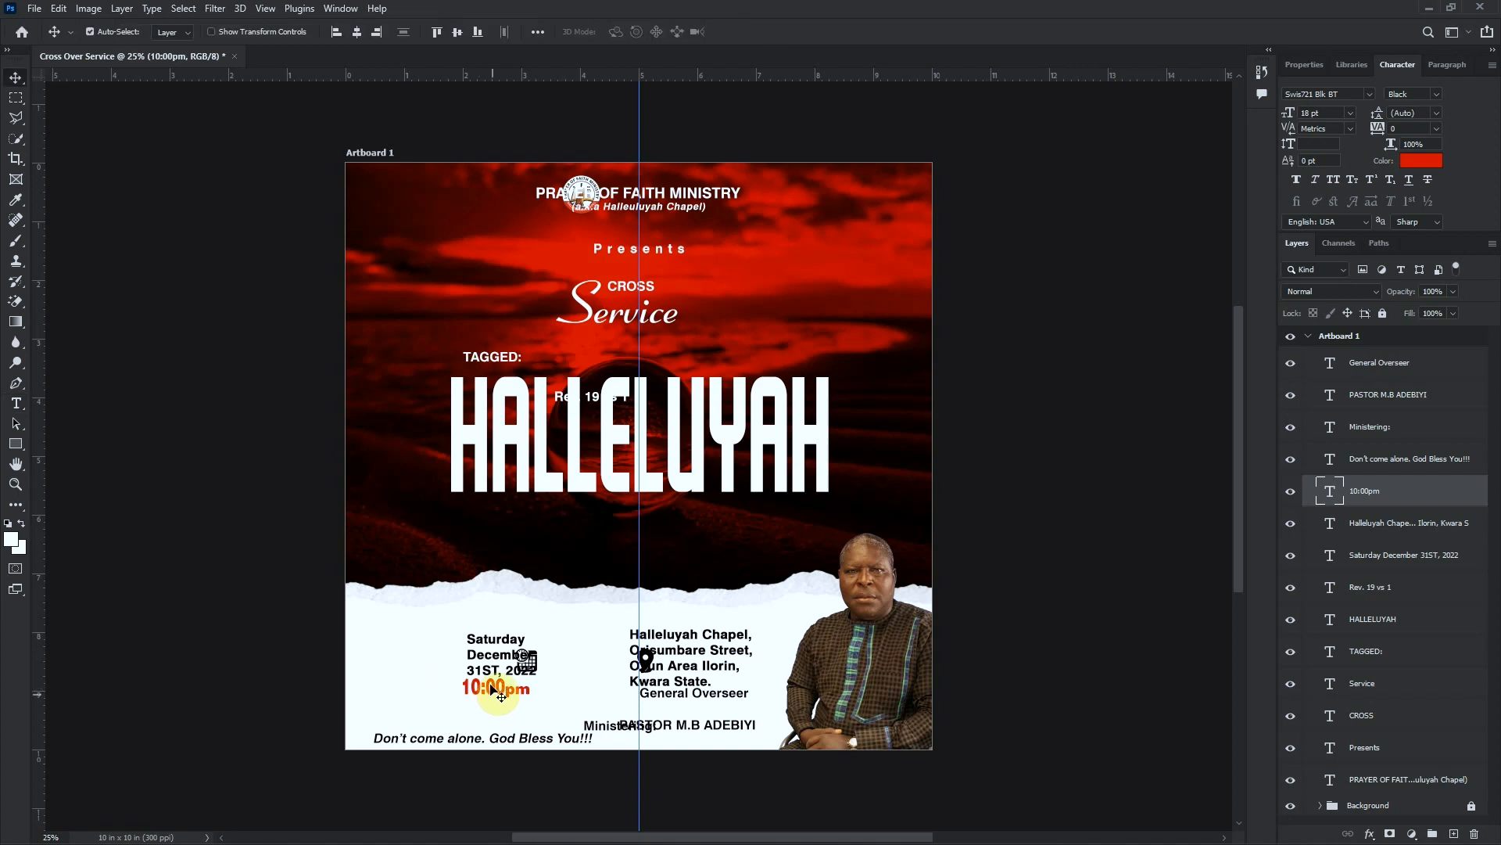
pyautogui.moveTo(496, 688); pyautogui.dragTo(504, 696)
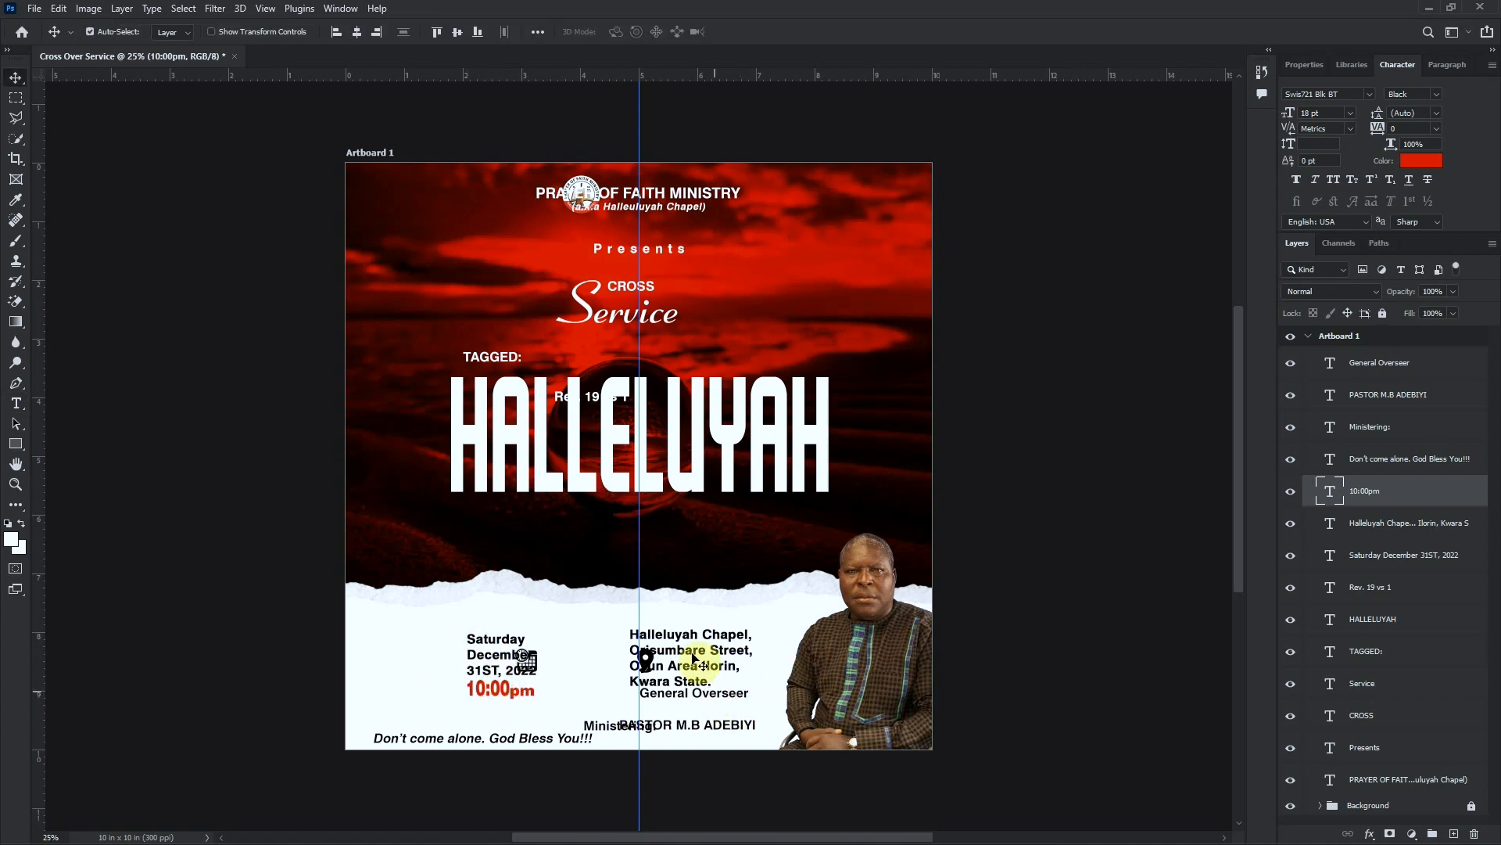
# Move the three ministering texts to the paper's lower edge beside the pastor's photo, and set "Ministering:" and "General Overseer" to 12 pt
pyautogui.moveTo(676, 725); pyautogui.dragTo(729, 741)
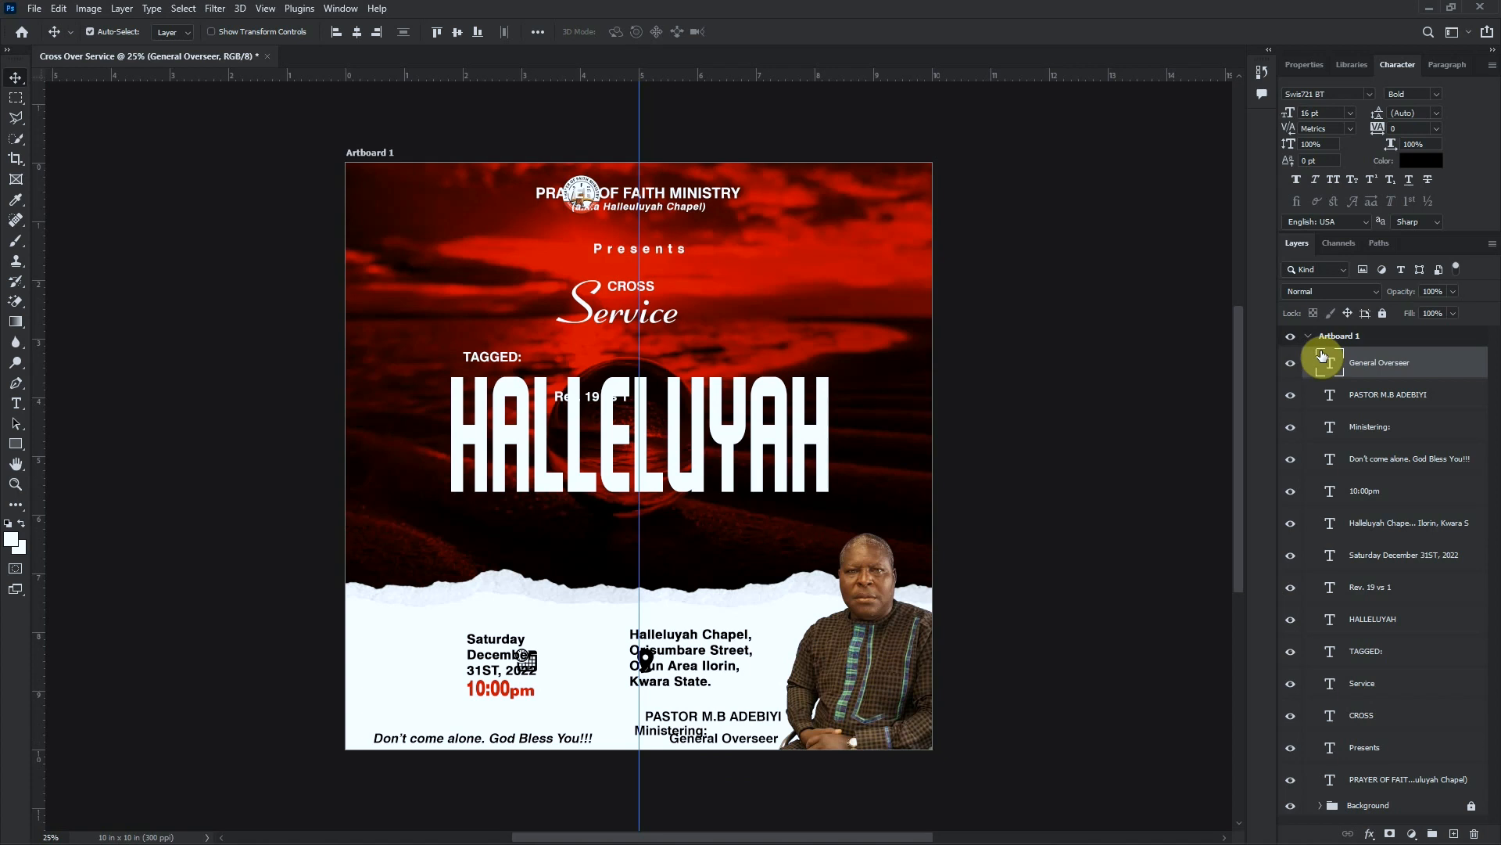
pyautogui.keyDown('ctrl'); pyautogui.click(1384, 426); pyautogui.keyUp('ctrl')
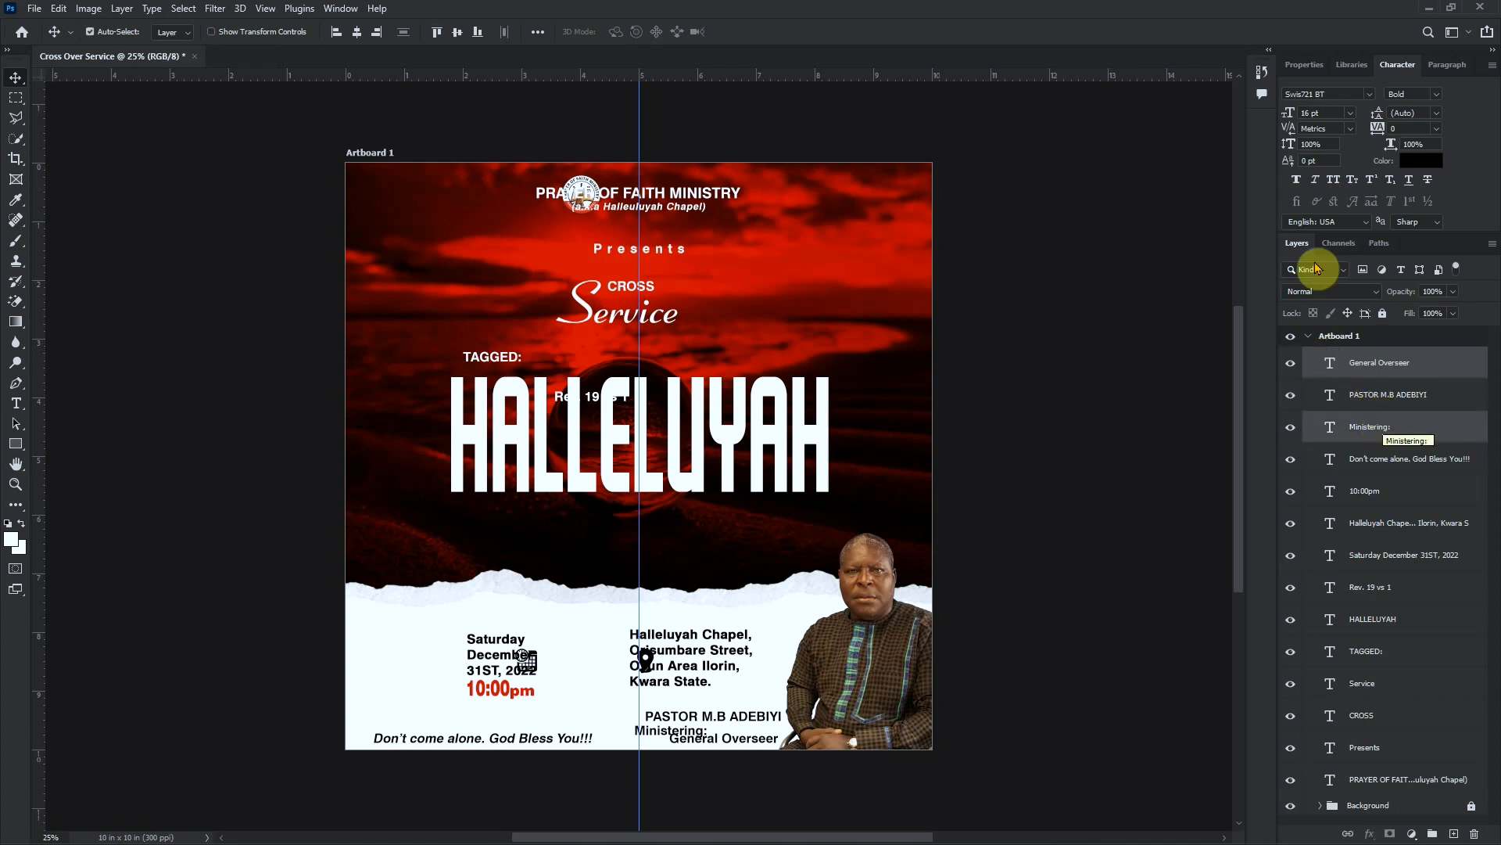
pyautogui.click(1350, 114)
pyautogui.click(1322, 207)
# Change the font of the pastor's name text to Swis721 Blk BT Black
pyautogui.click(666, 718)
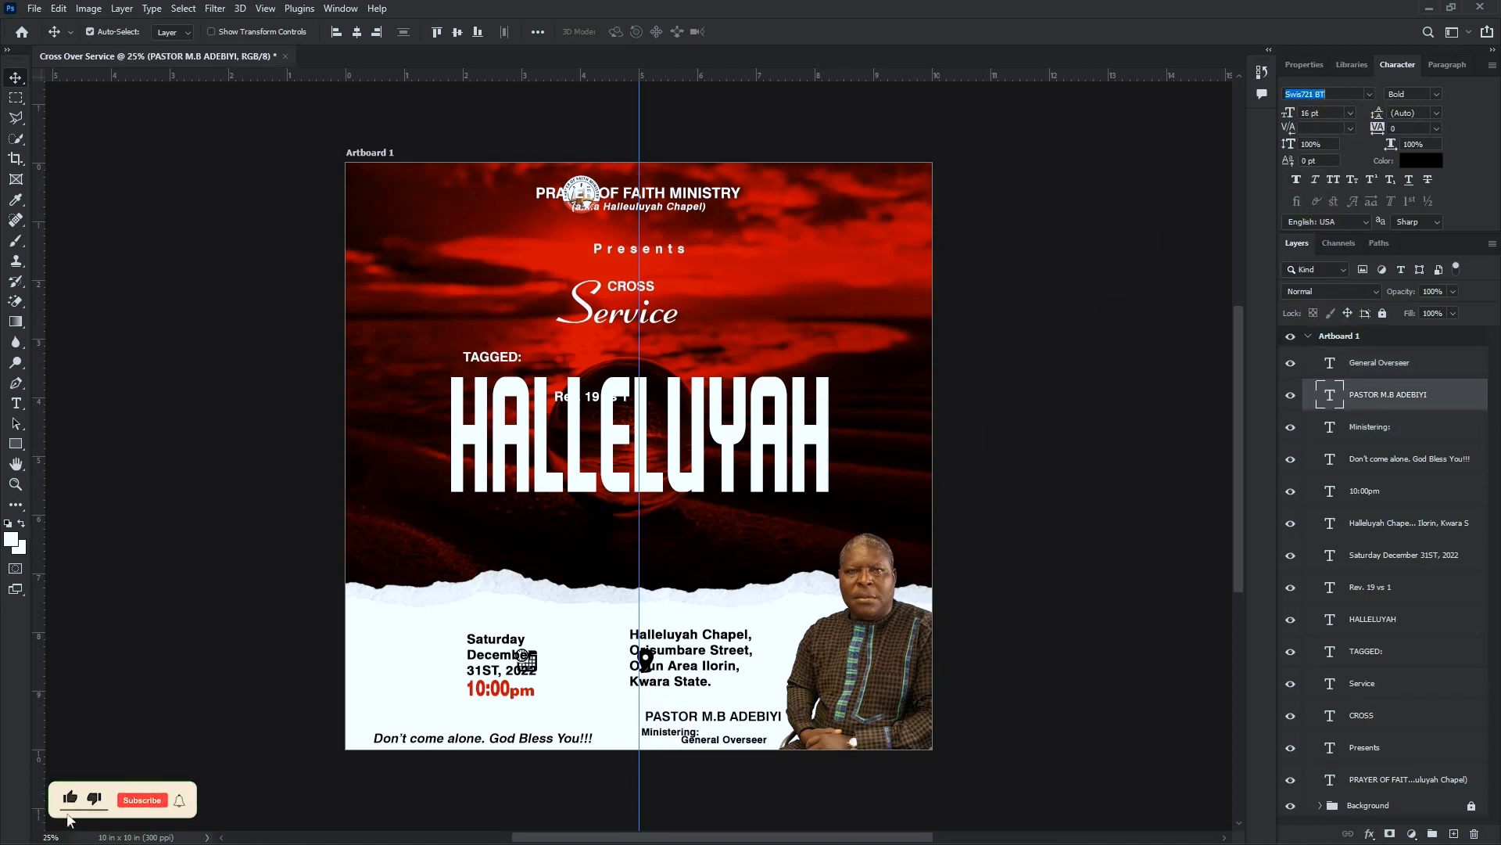
pyautogui.write('swi')
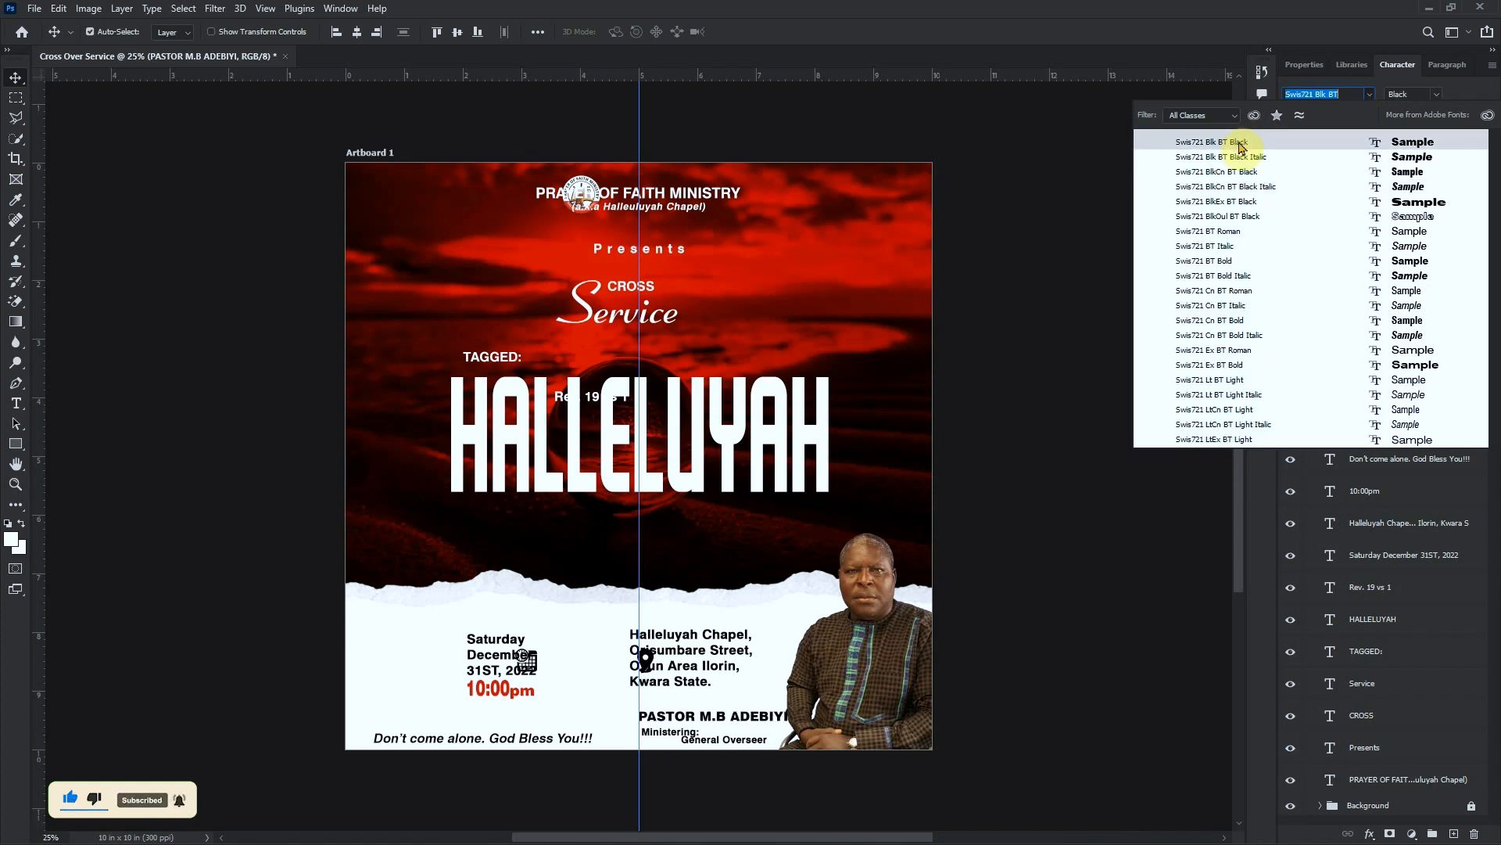
pyautogui.click(1240, 144)
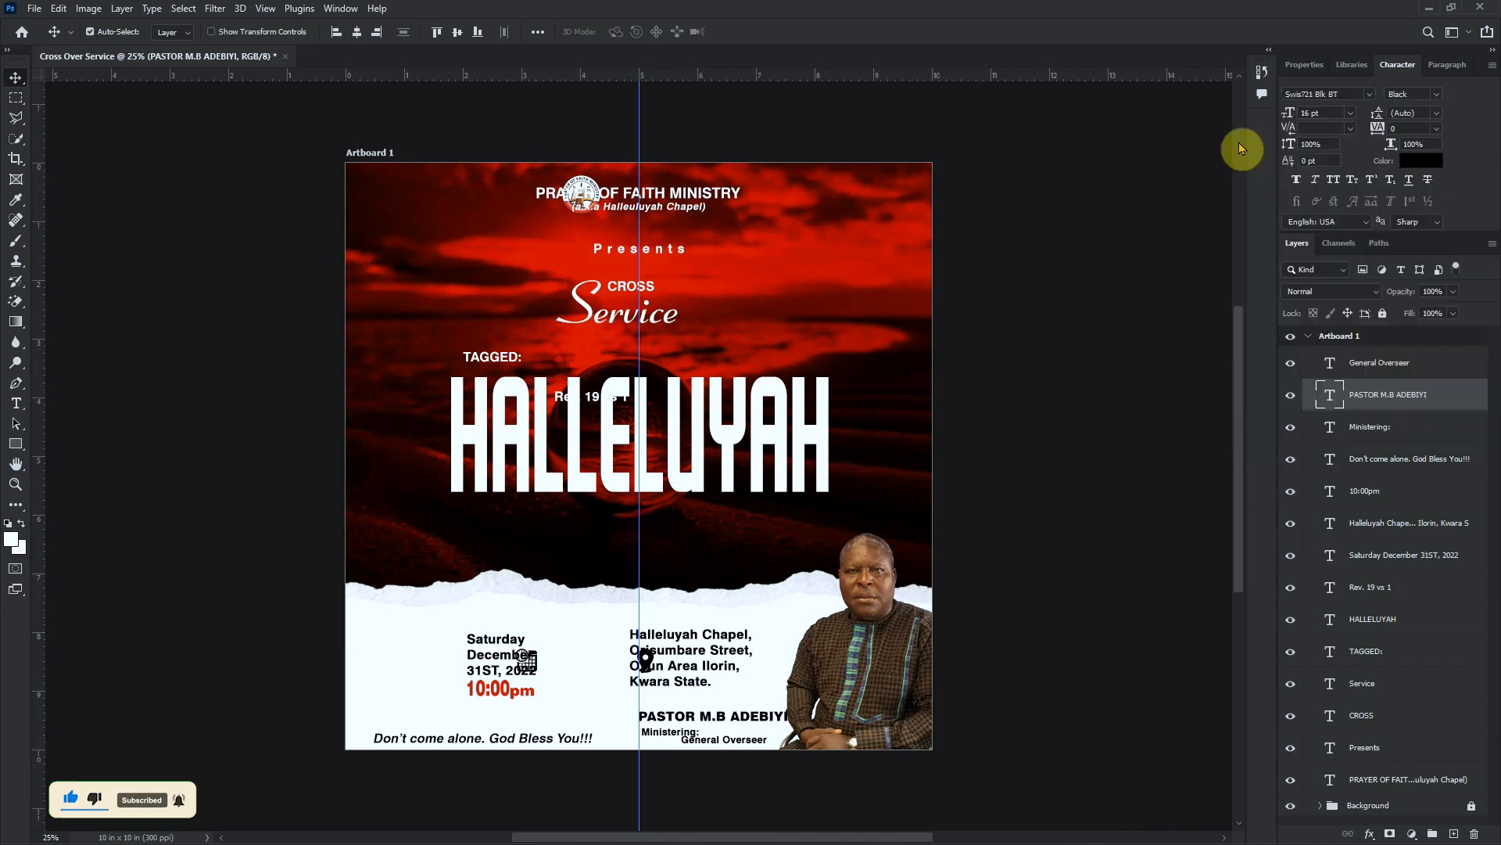
# Set the "General Overseer", pastor's name, "Ministering:" and "Don't come alone. God Bless You!!!" texts to 12 pt
pyautogui.click(1394, 373)
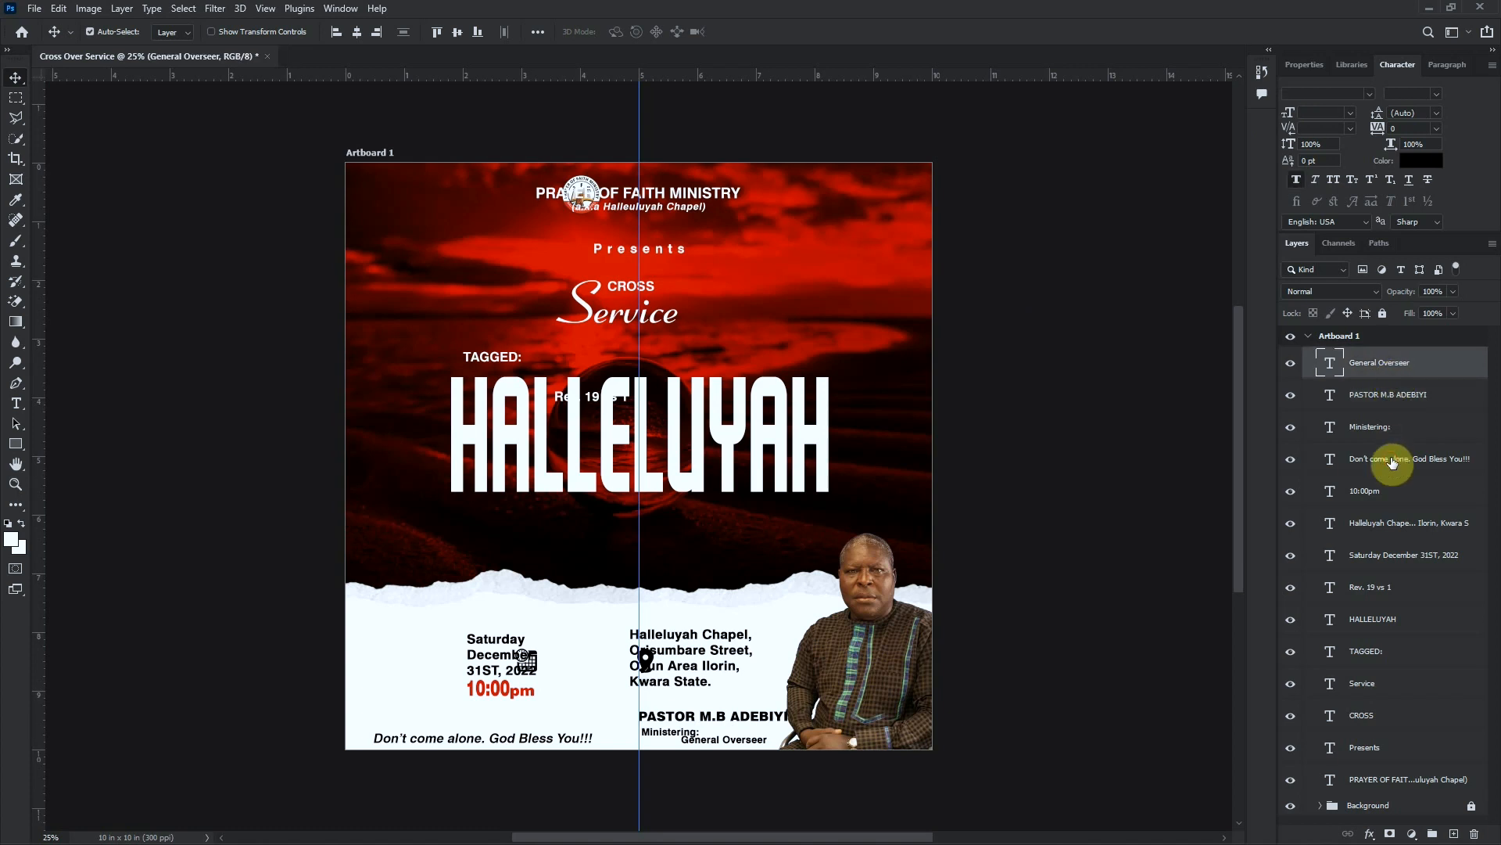
pyautogui.keyDown('shift'); pyautogui.click(1392, 462); pyautogui.keyUp('shift')
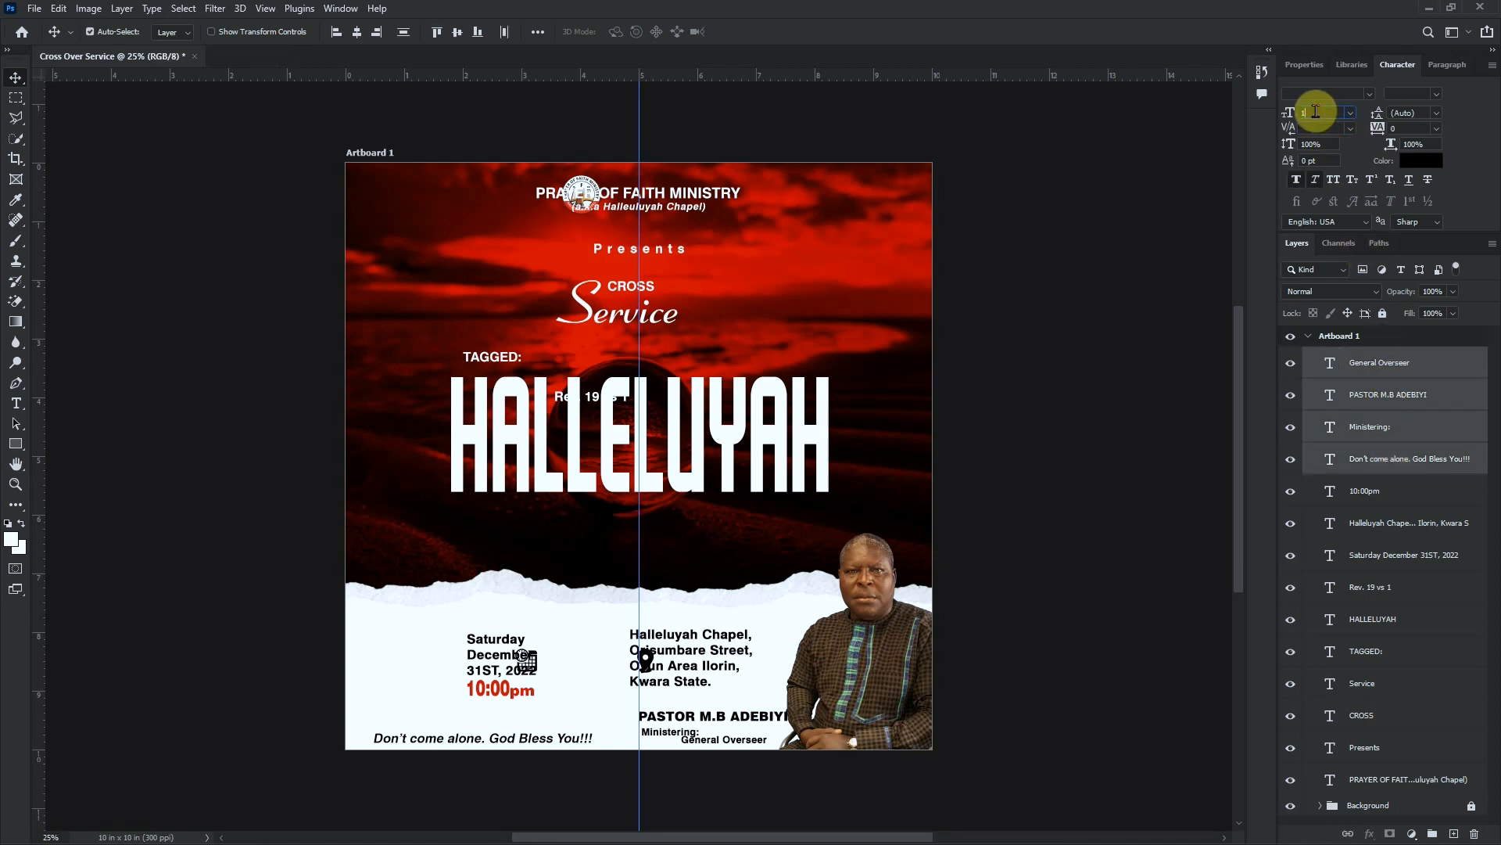
pyautogui.press('Return')
# Apply faux bold and a tracking of 50 to the "Don't come alone. God Bless You!!!" text
pyautogui.click(479, 739)
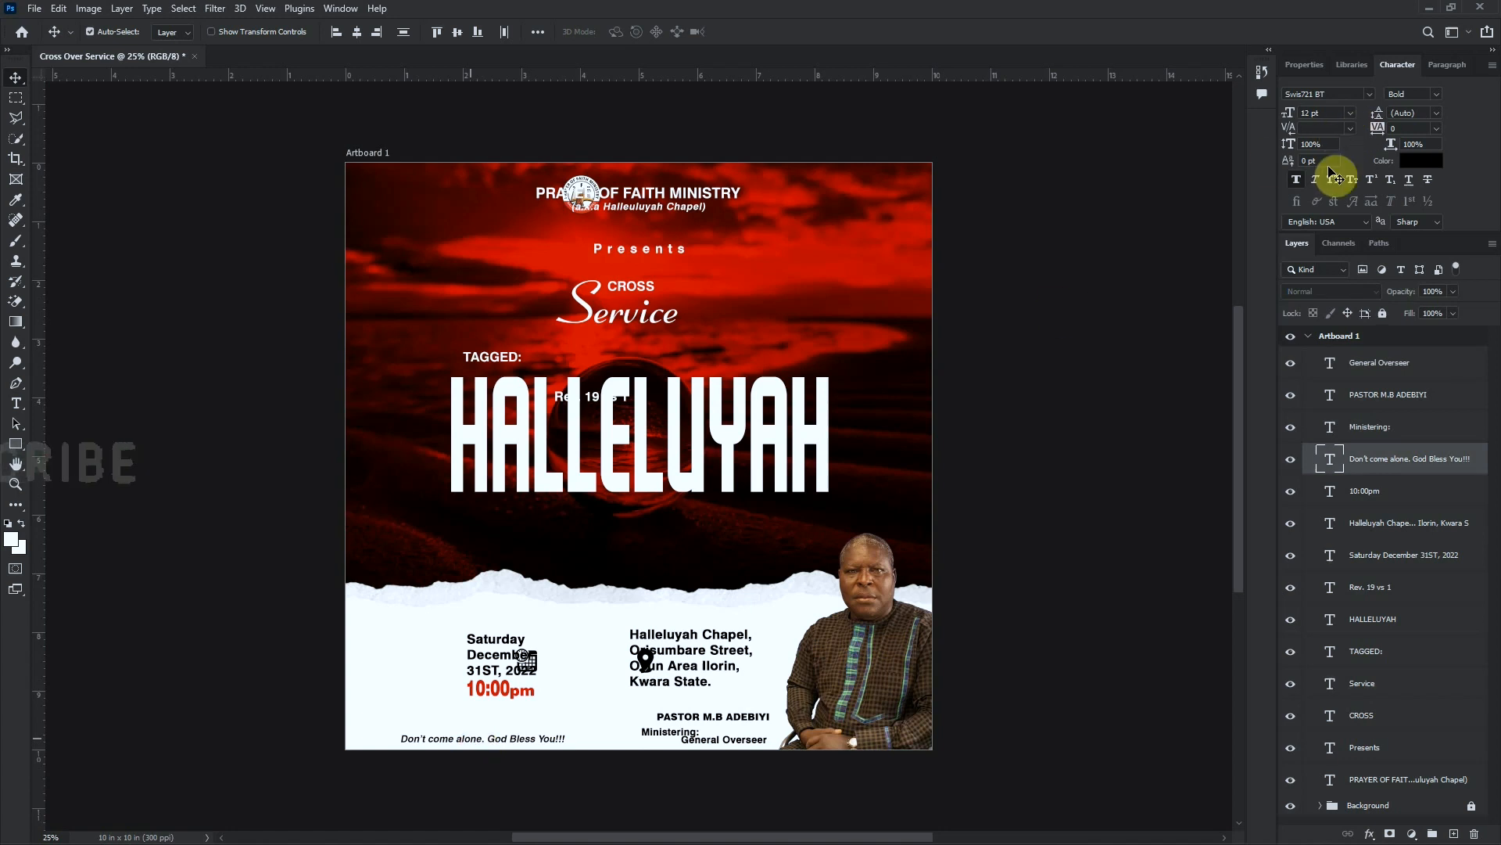
pyautogui.click(1297, 180)
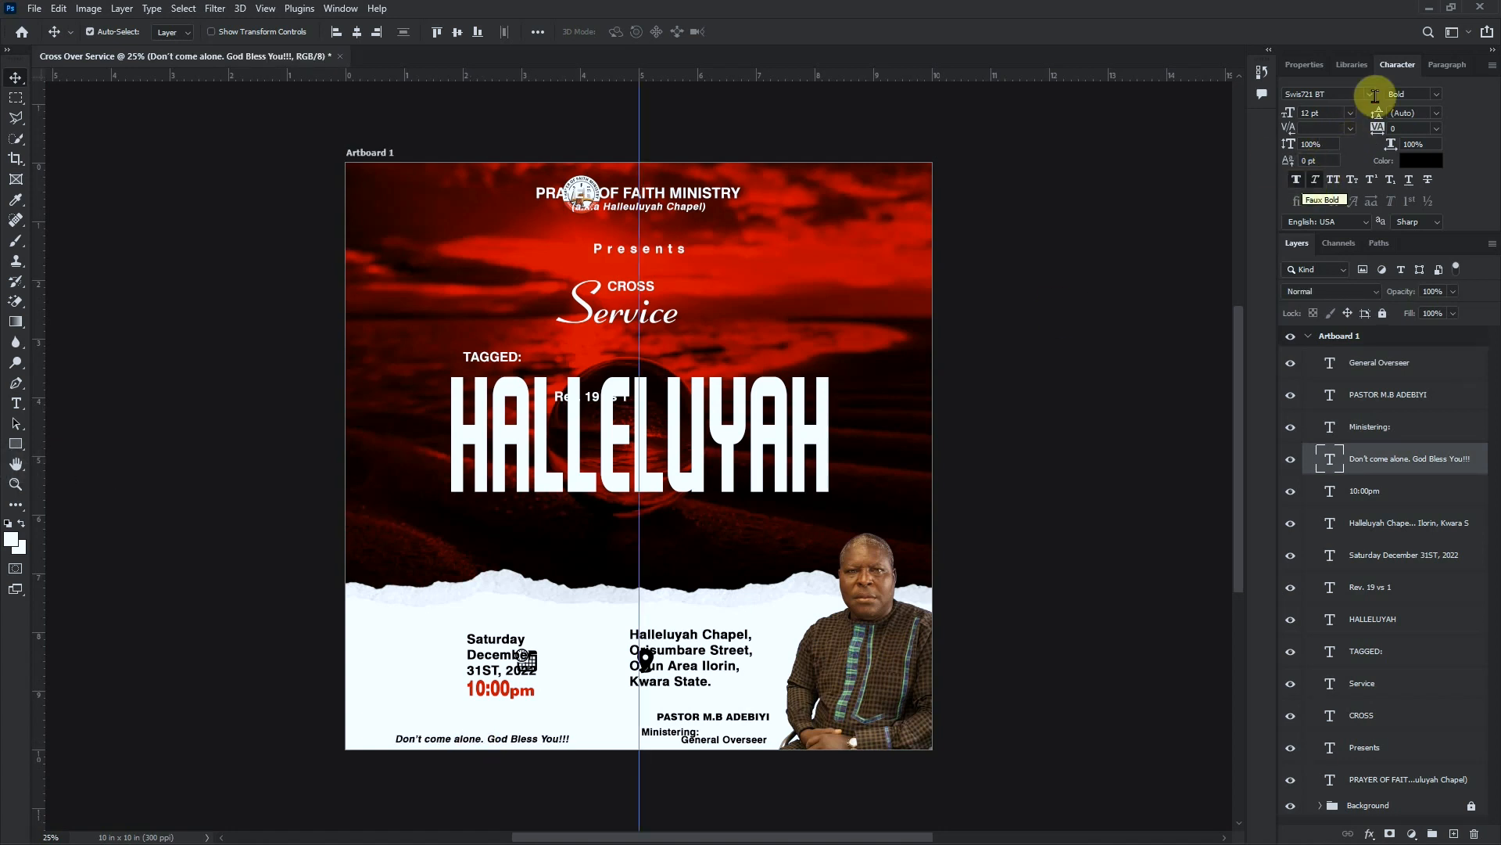
pyautogui.click(1437, 128)
pyautogui.click(1416, 286)
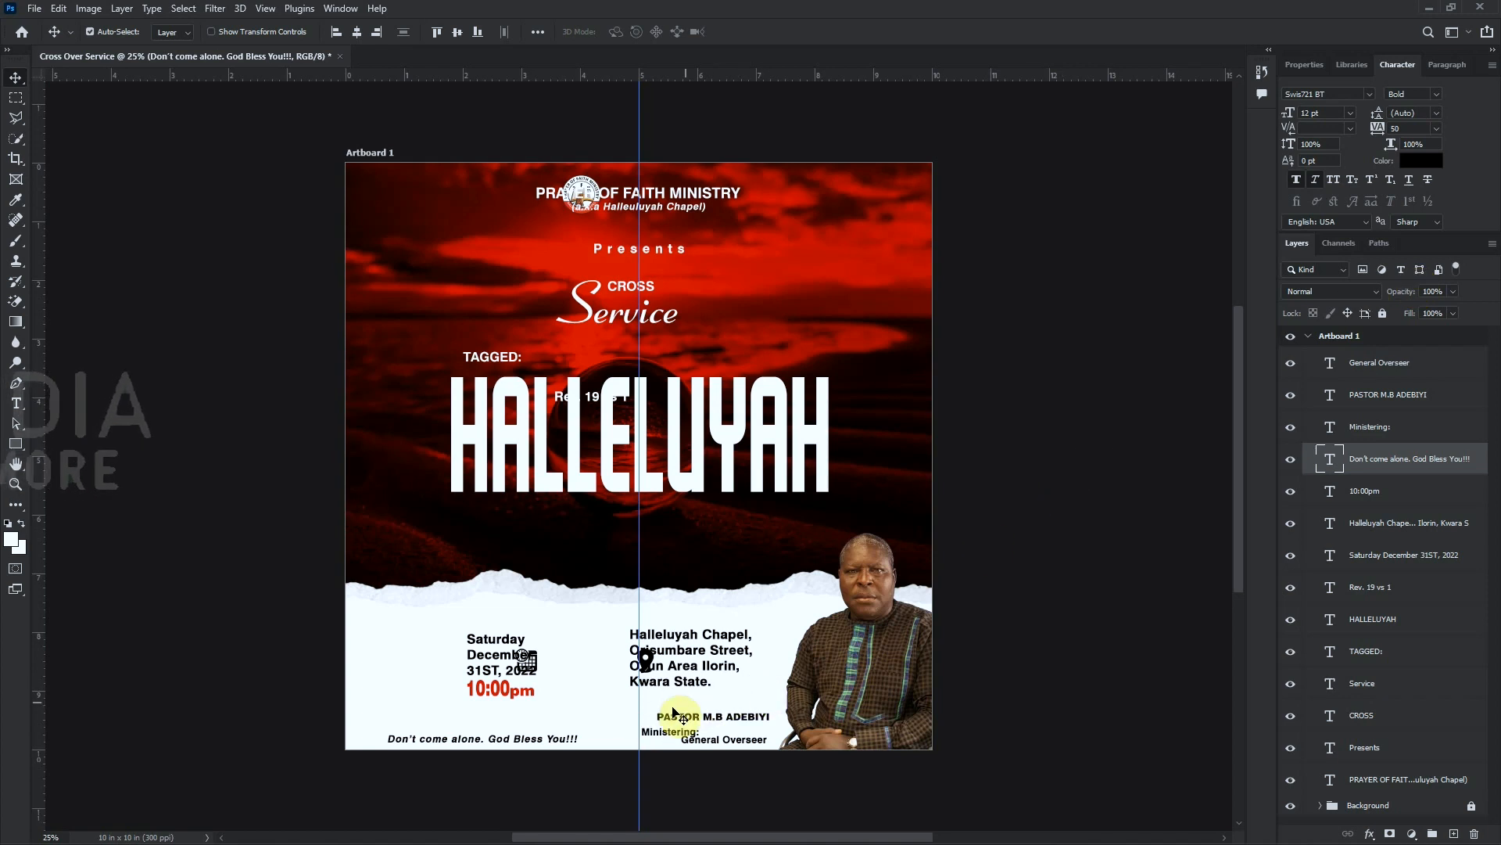
# Move the "Ministering:" text directly above the pastor's name and change its color to #e80600
pyautogui.moveTo(684, 735); pyautogui.dragTo(728, 707)
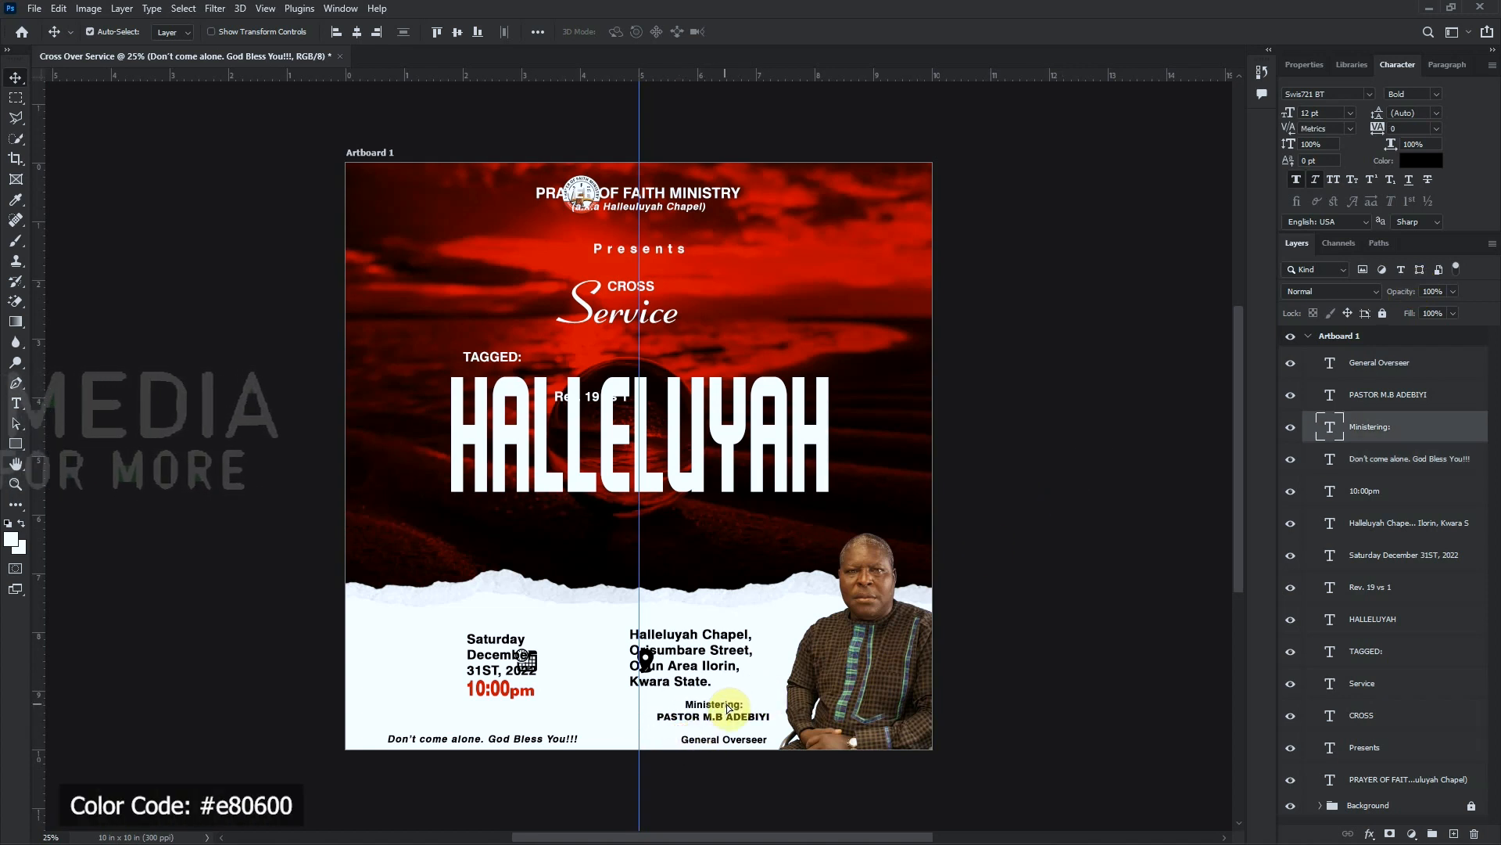
pyautogui.click(1420, 161)
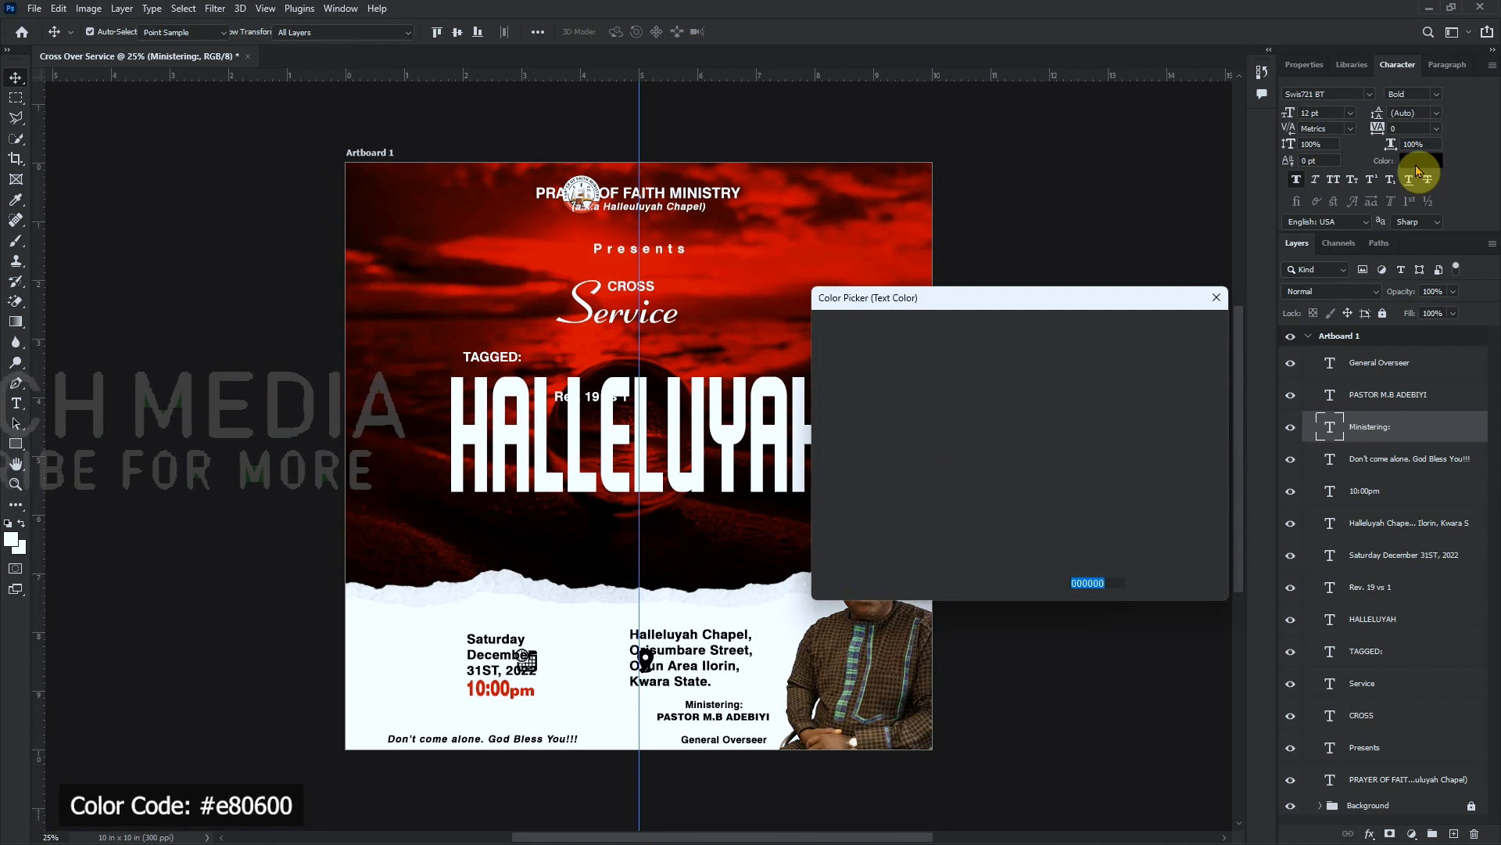
pyautogui.write('e80600')
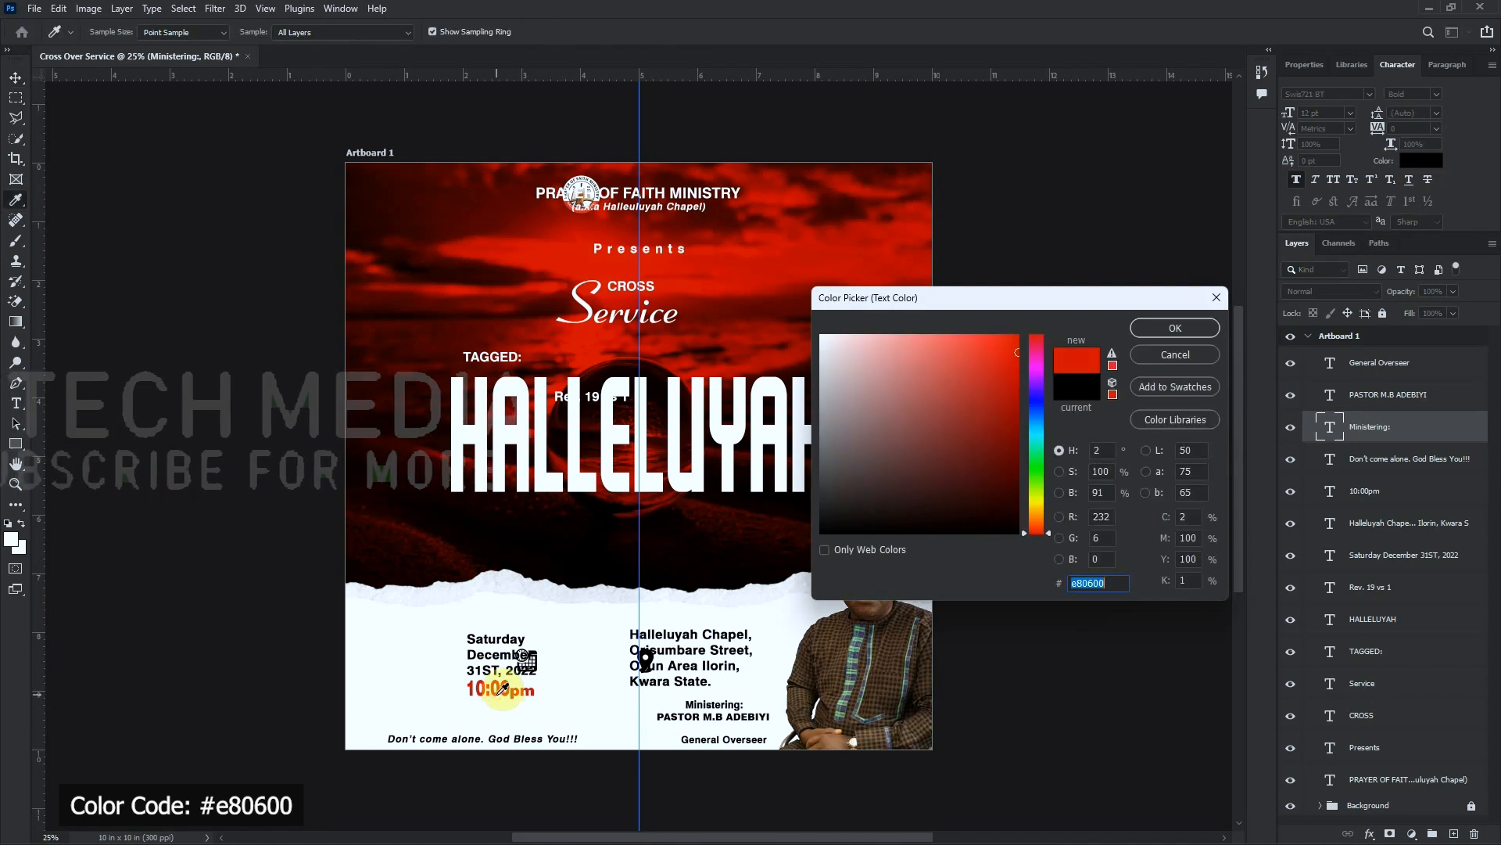
pyautogui.click(1176, 329)
pyautogui.press('v')
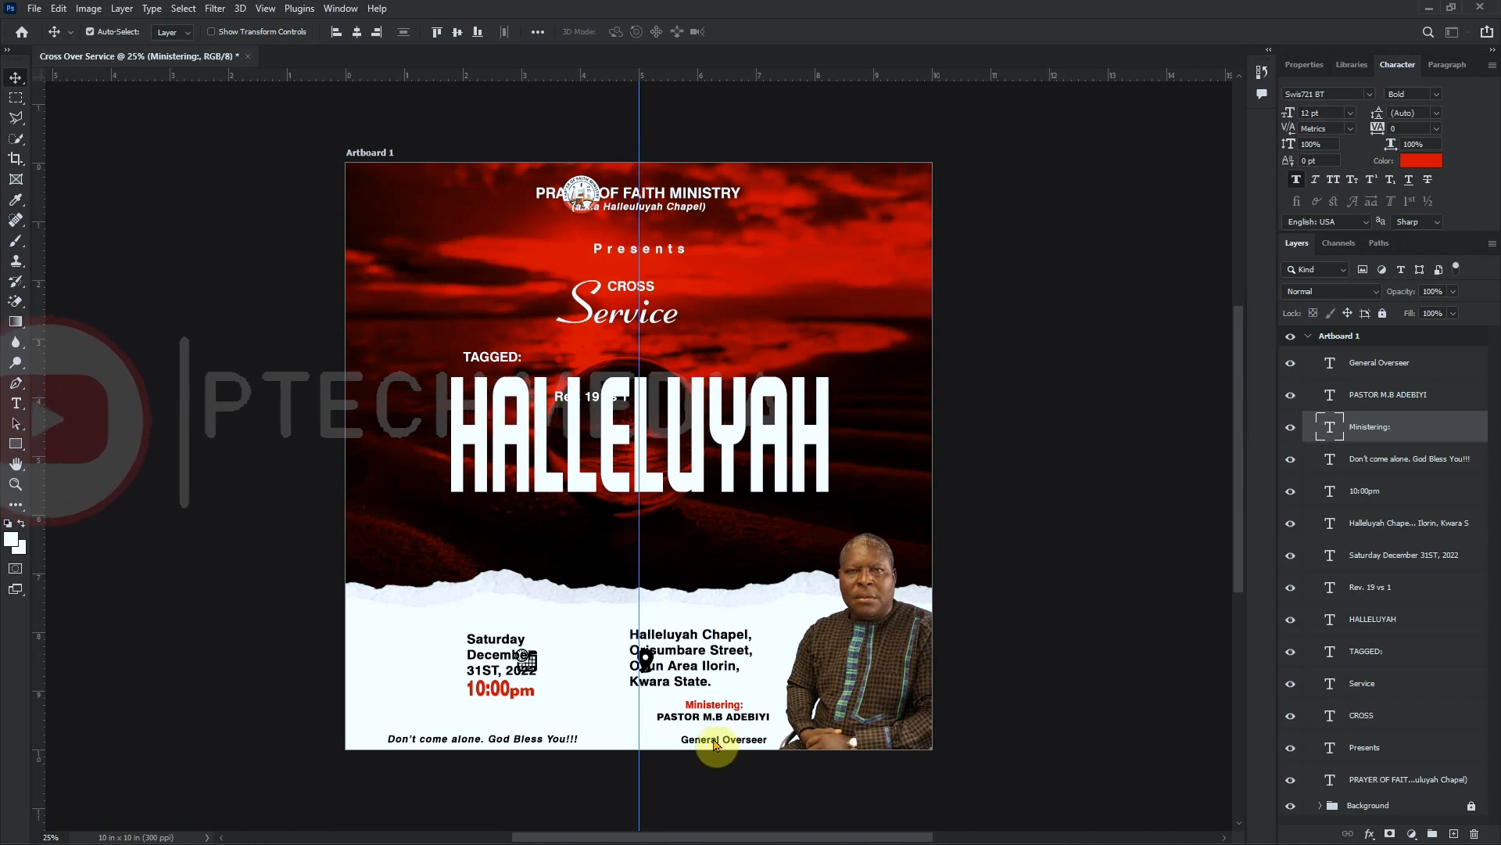
# Move "General Overseer" directly under the pastor's name, reduce its font size, and adjust the "Ministering:" text's position
pyautogui.click(715, 741)
pyautogui.moveTo(717, 743); pyautogui.dragTo(707, 728)
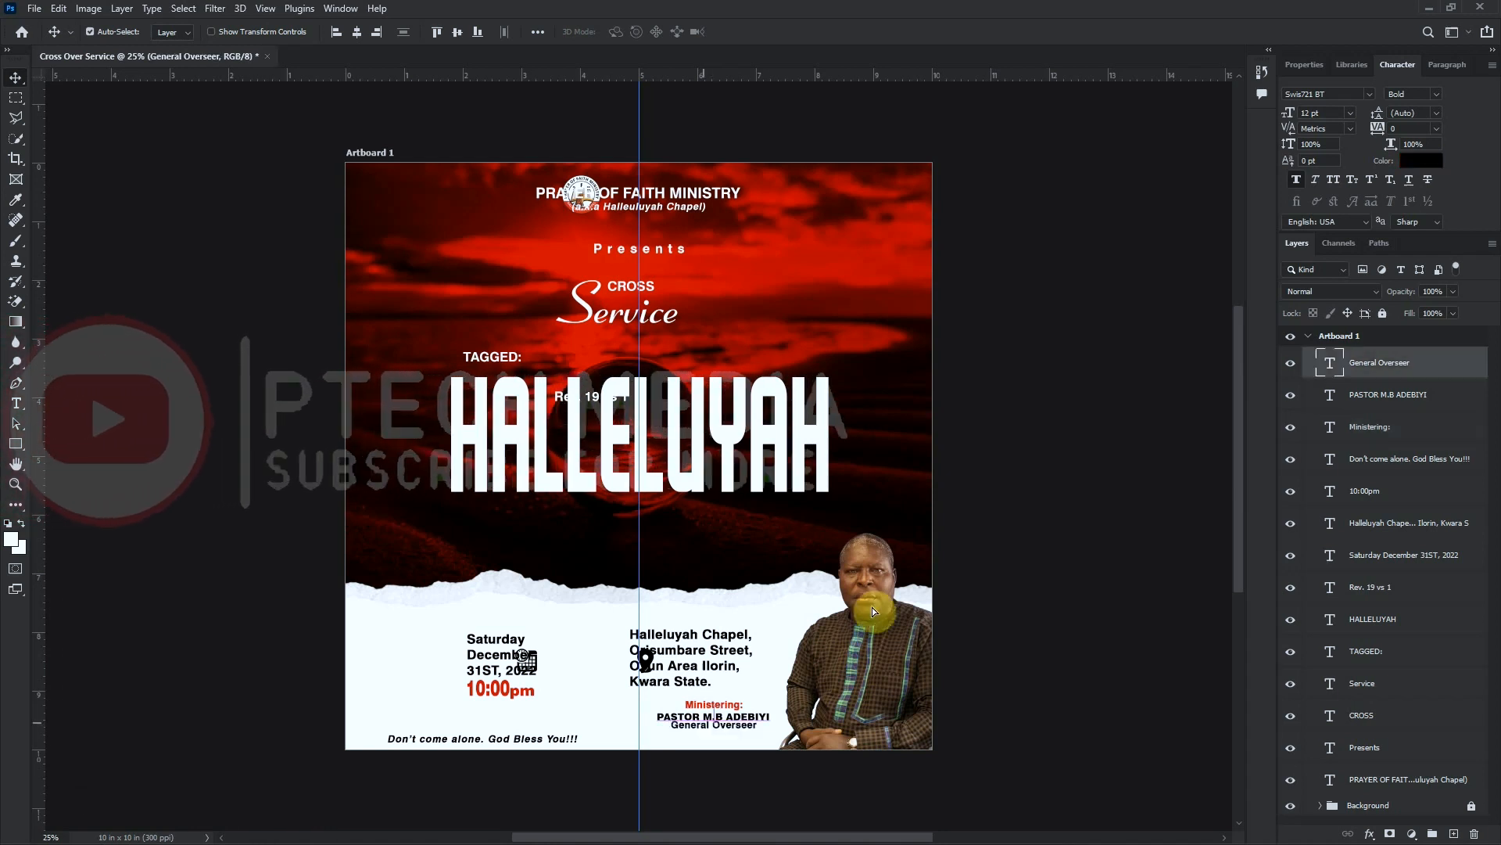
pyautogui.click(1349, 113)
pyautogui.click(1321, 171)
pyautogui.click(786, 714)
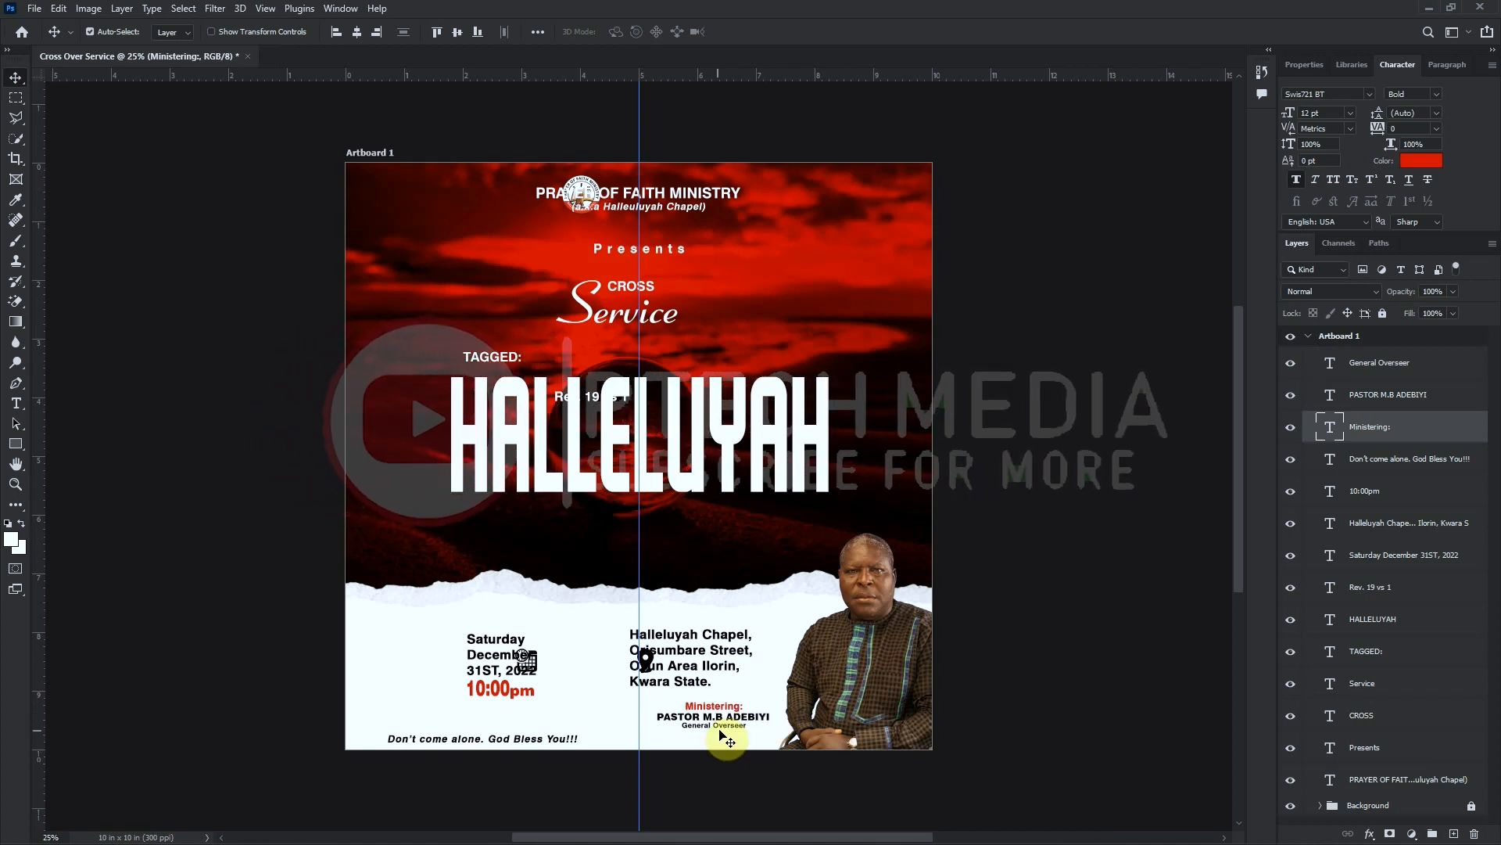
# Move the three ministering texts together against the pastor's photo and lower the address text slightly
pyautogui.keyDown('ctrl'); pyautogui.click(1430, 367); pyautogui.keyUp('ctrl')
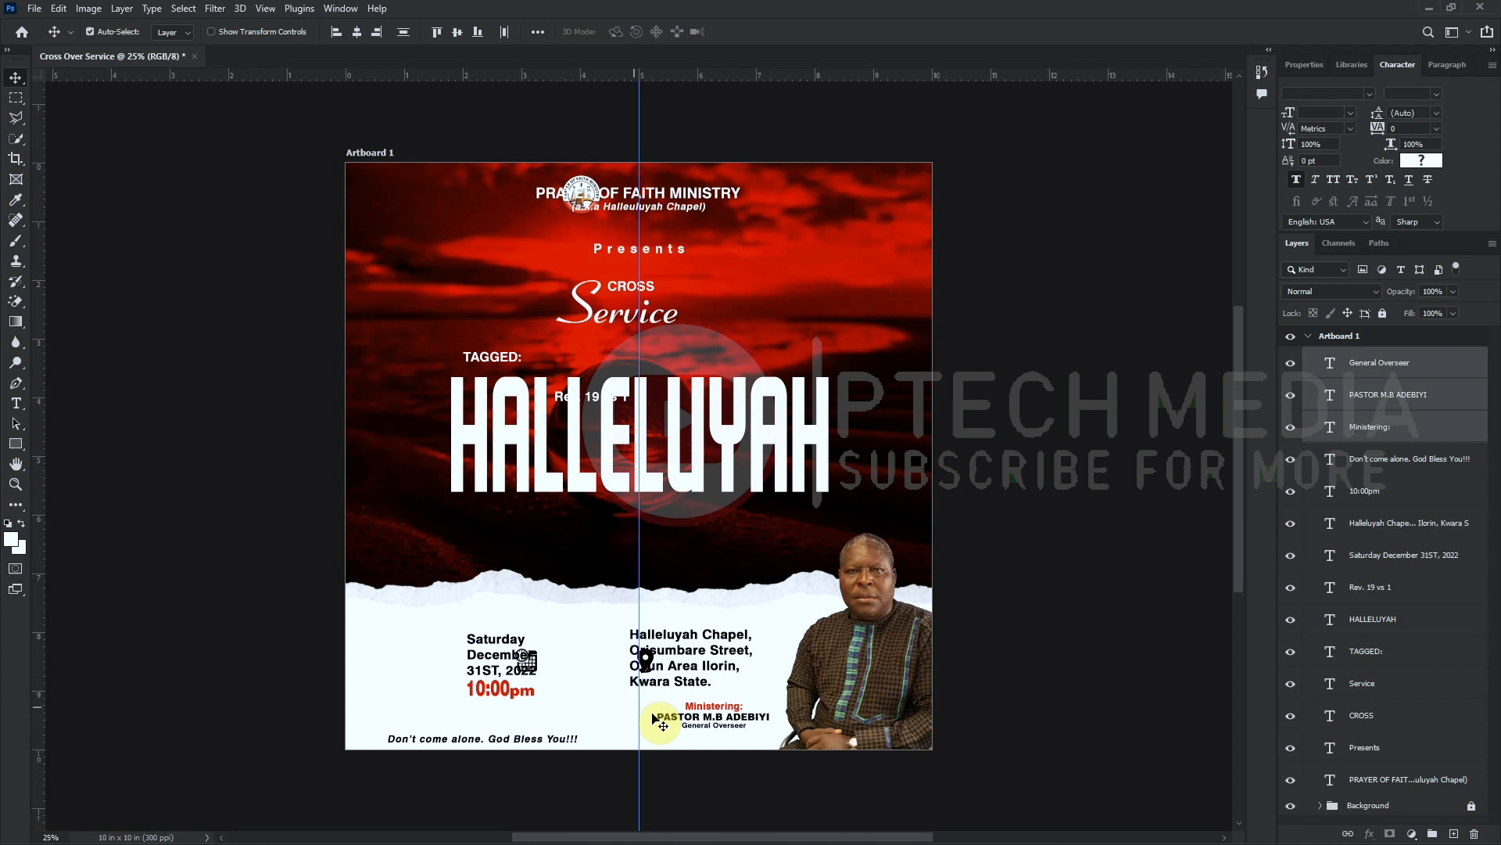
pyautogui.moveTo(719, 735); pyautogui.dragTo(774, 739)
pyautogui.moveTo(706, 660); pyautogui.dragTo(706, 674)
pyautogui.hotkey('ctrl', 'z')
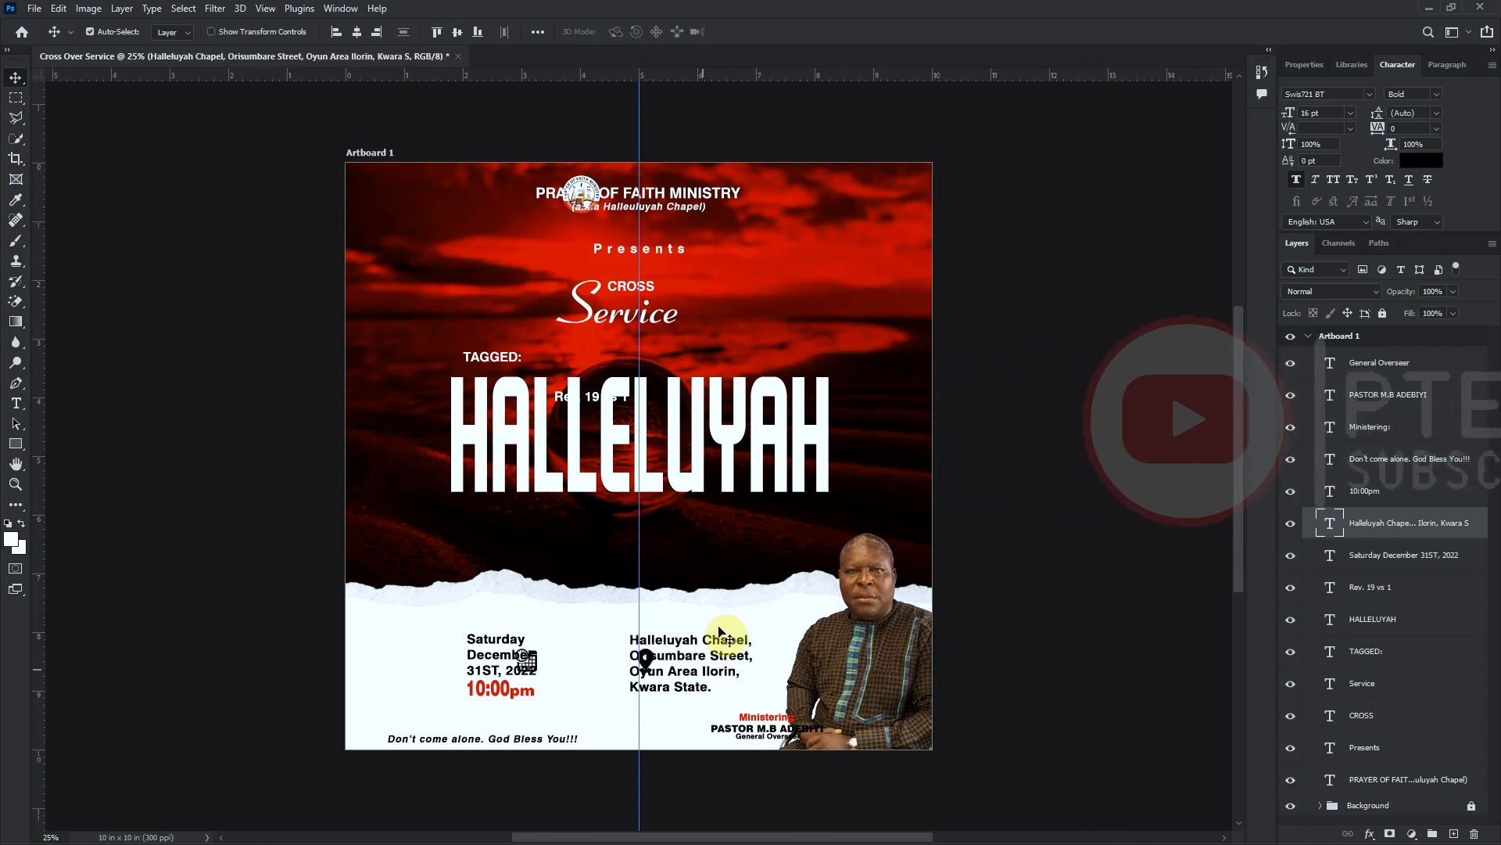
# Add a horizontal guide at about 8 inches above the address text and shift the date and "10:00pm" texts up toward it
pyautogui.moveTo(744, 76); pyautogui.dragTo(665, 637)
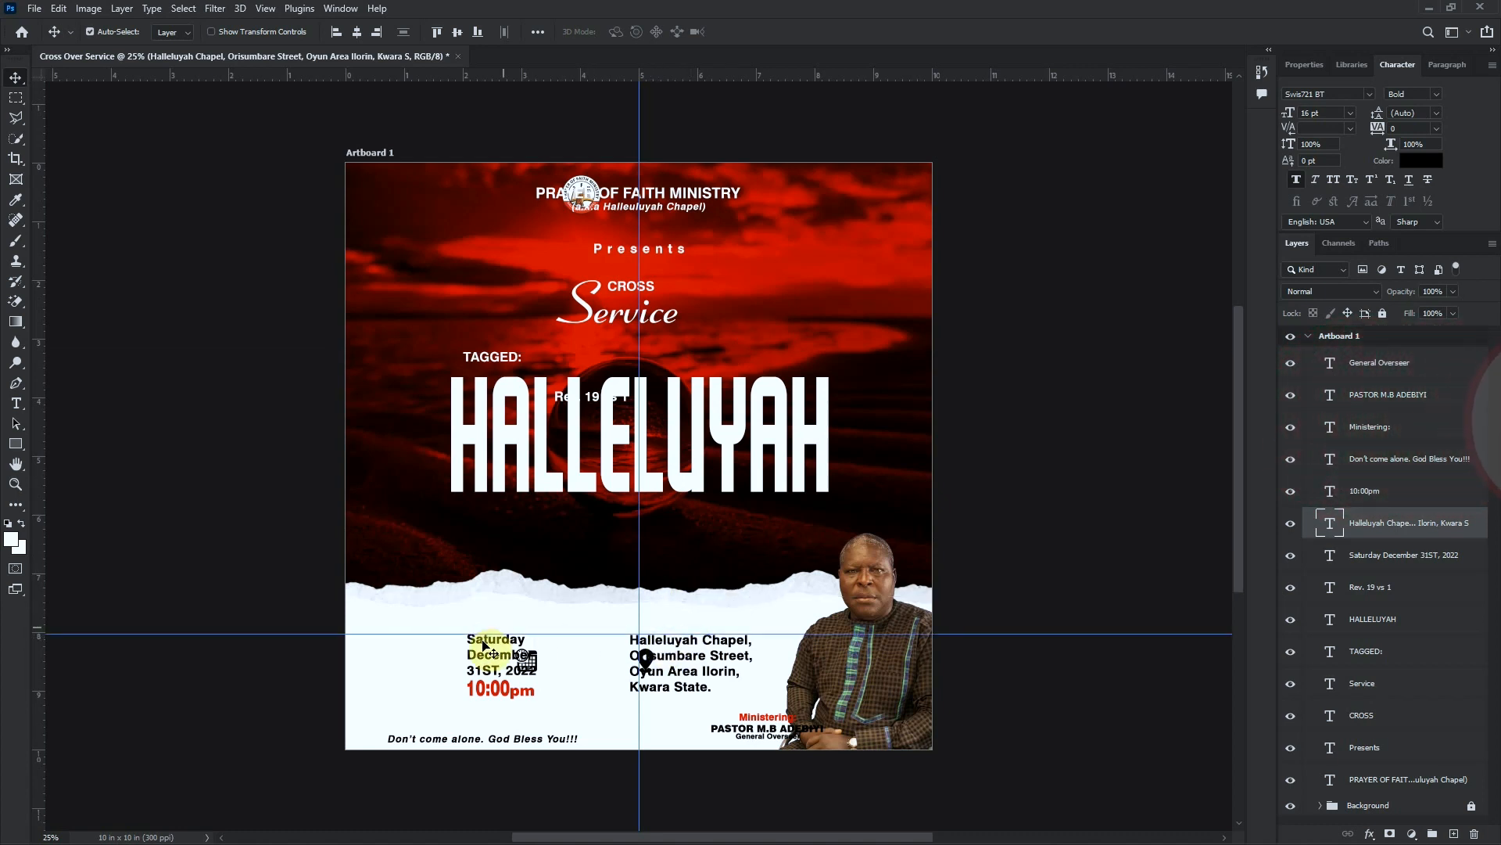
pyautogui.moveTo(479, 661); pyautogui.dragTo(480, 660)
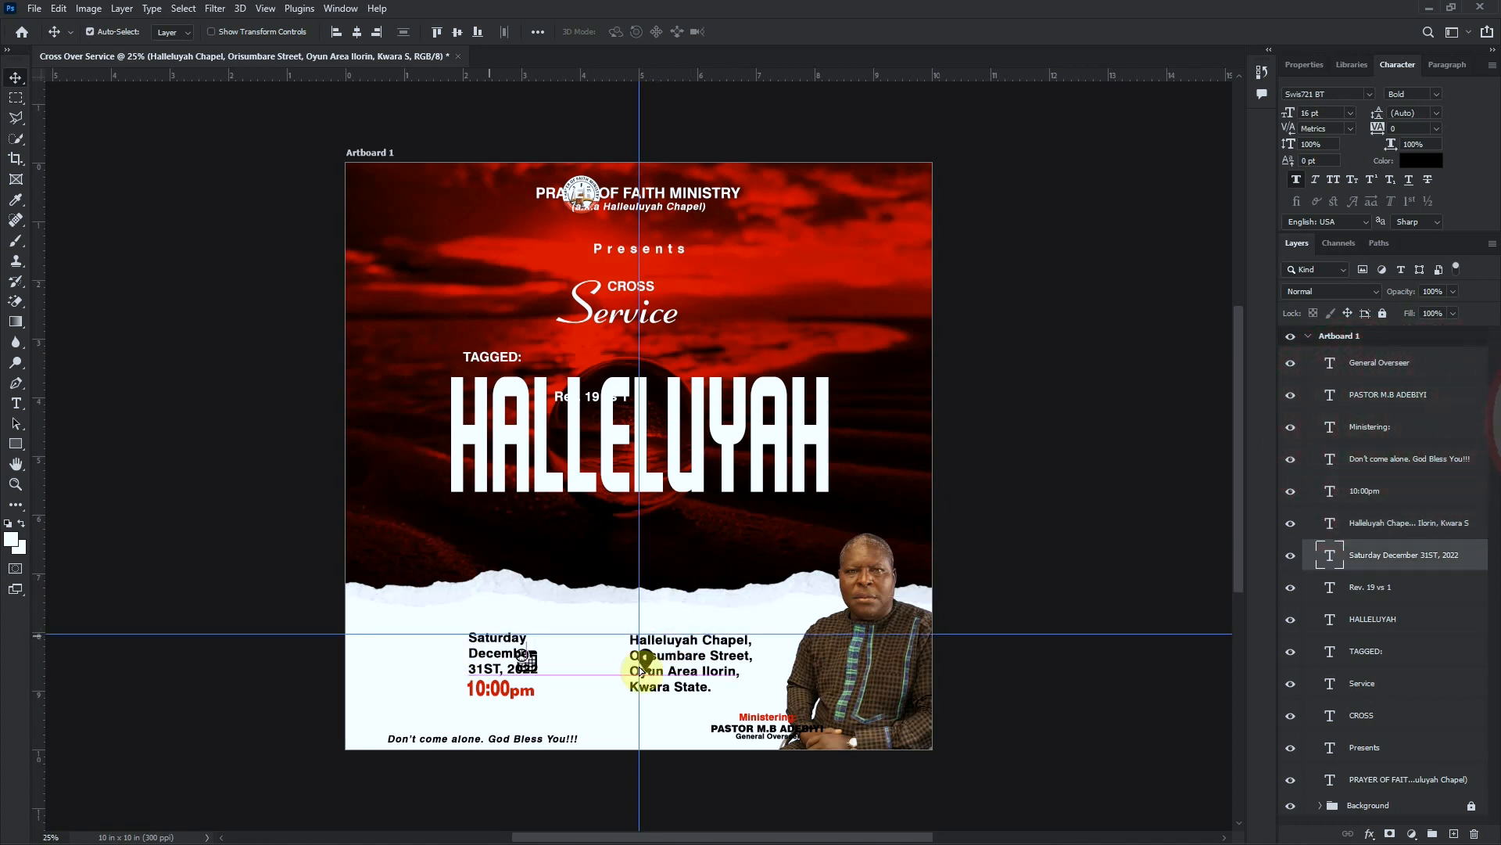
pyautogui.click(495, 694)
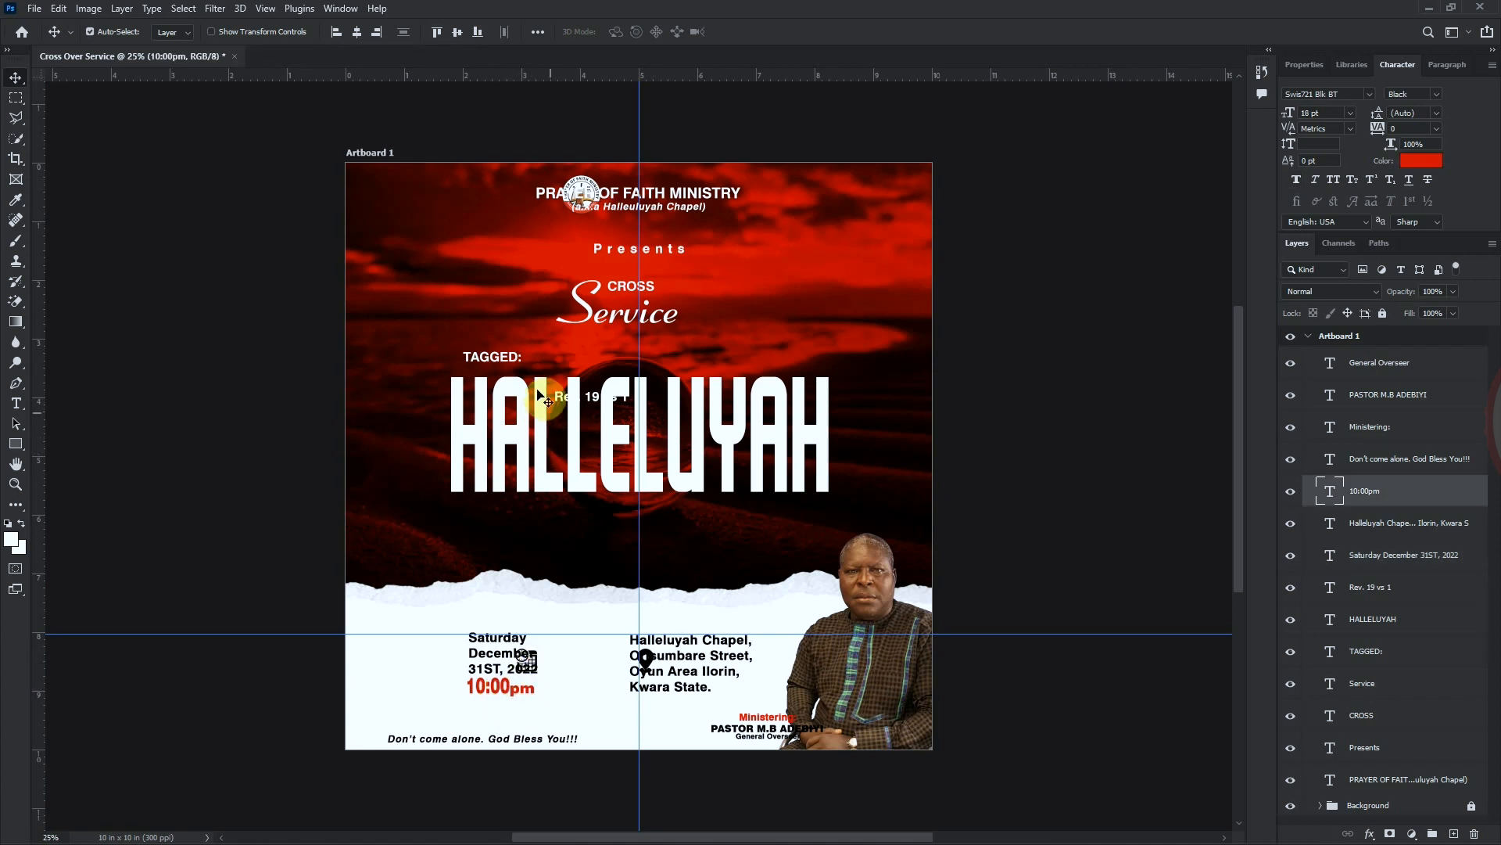
# Move the "Rev. 19 vs 1" text below the end of "HALLELUYAH" and set it to 12 pt
pyautogui.moveTo(613, 412); pyautogui.dragTo(771, 535)
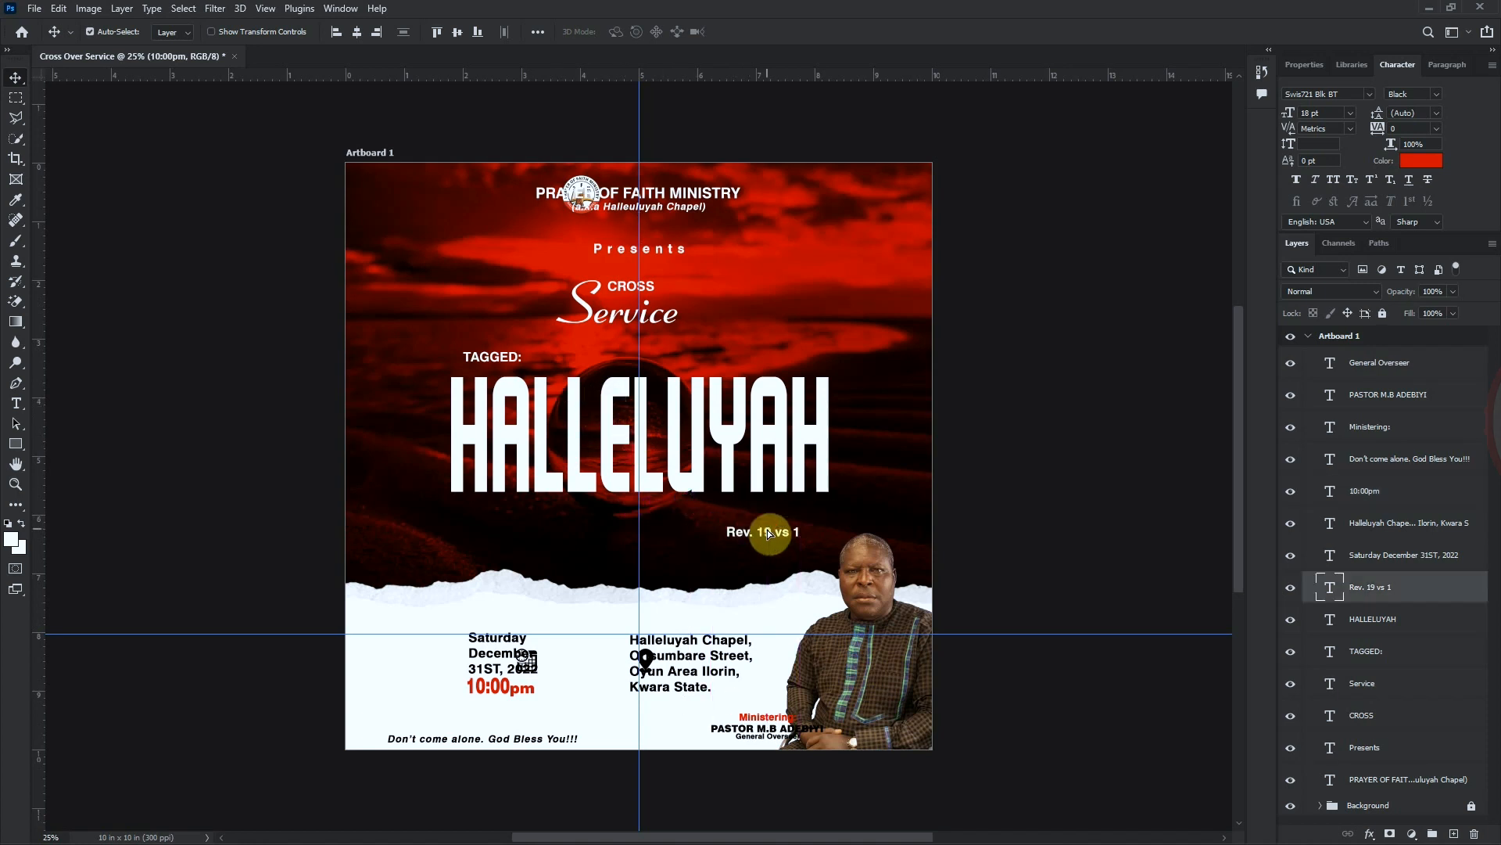
pyautogui.click(1349, 117)
pyautogui.click(1327, 201)
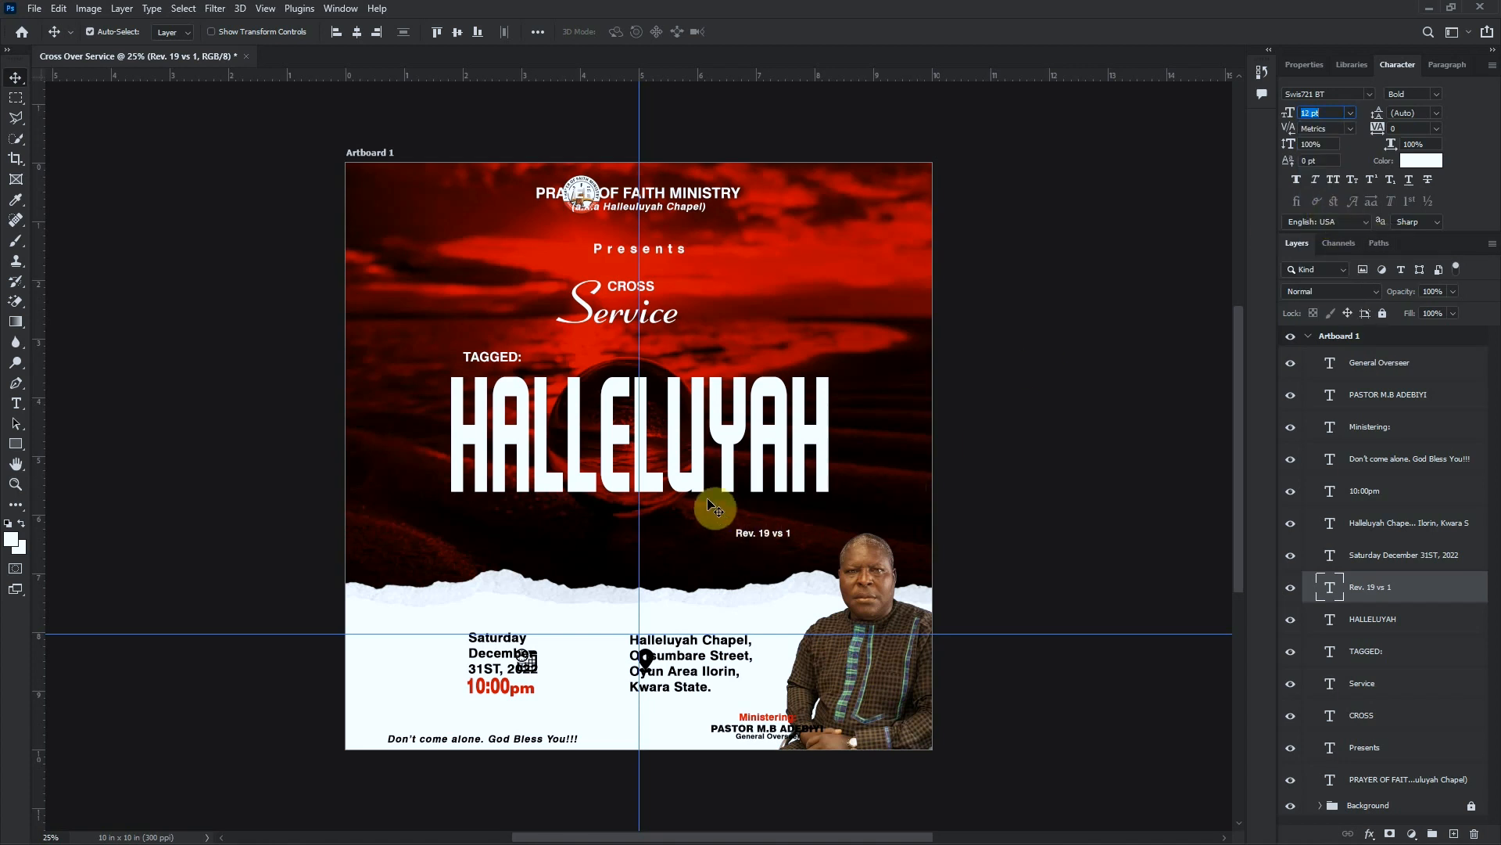
# Move the "TAGGED:" text in front of "HALLELUYAH" and rotate it 90° counterclockwise
pyautogui.moveTo(477, 357); pyautogui.dragTo(421, 440)
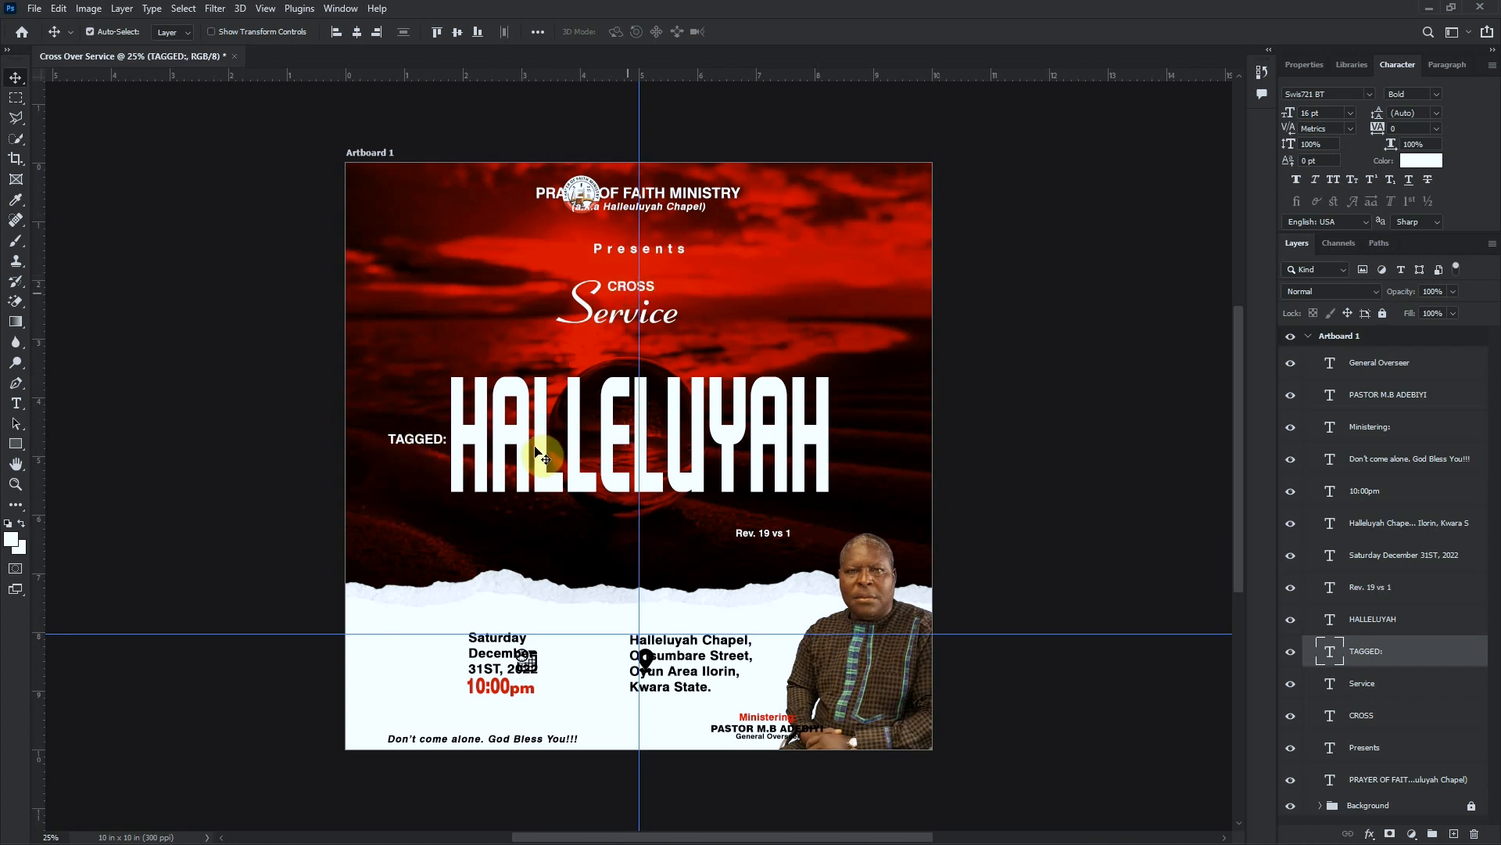
pyautogui.hotkey('ctrl', 't')
pyautogui.rightClick(431, 444)
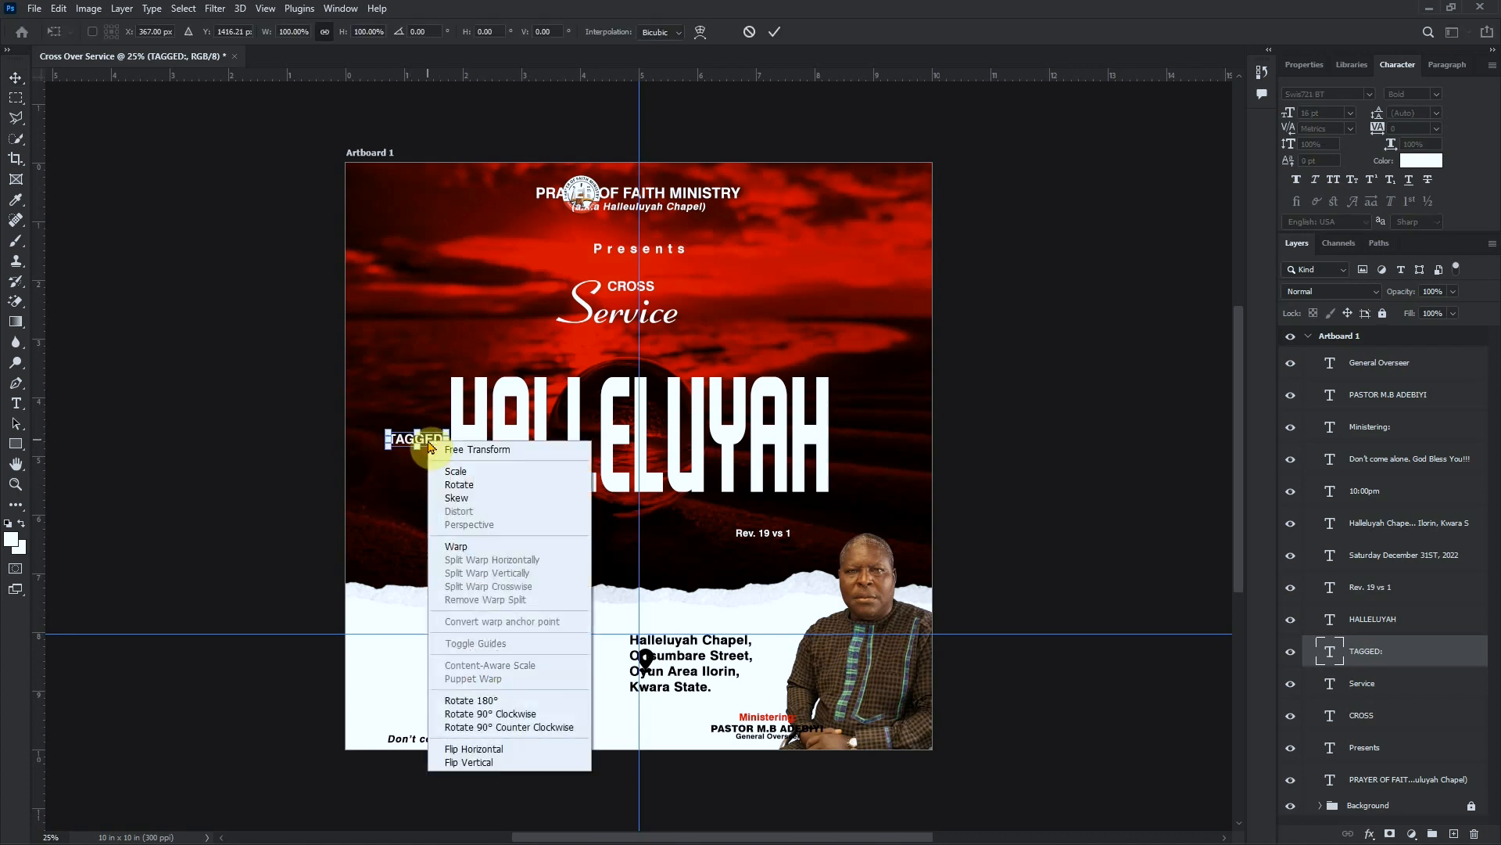
pyautogui.click(546, 727)
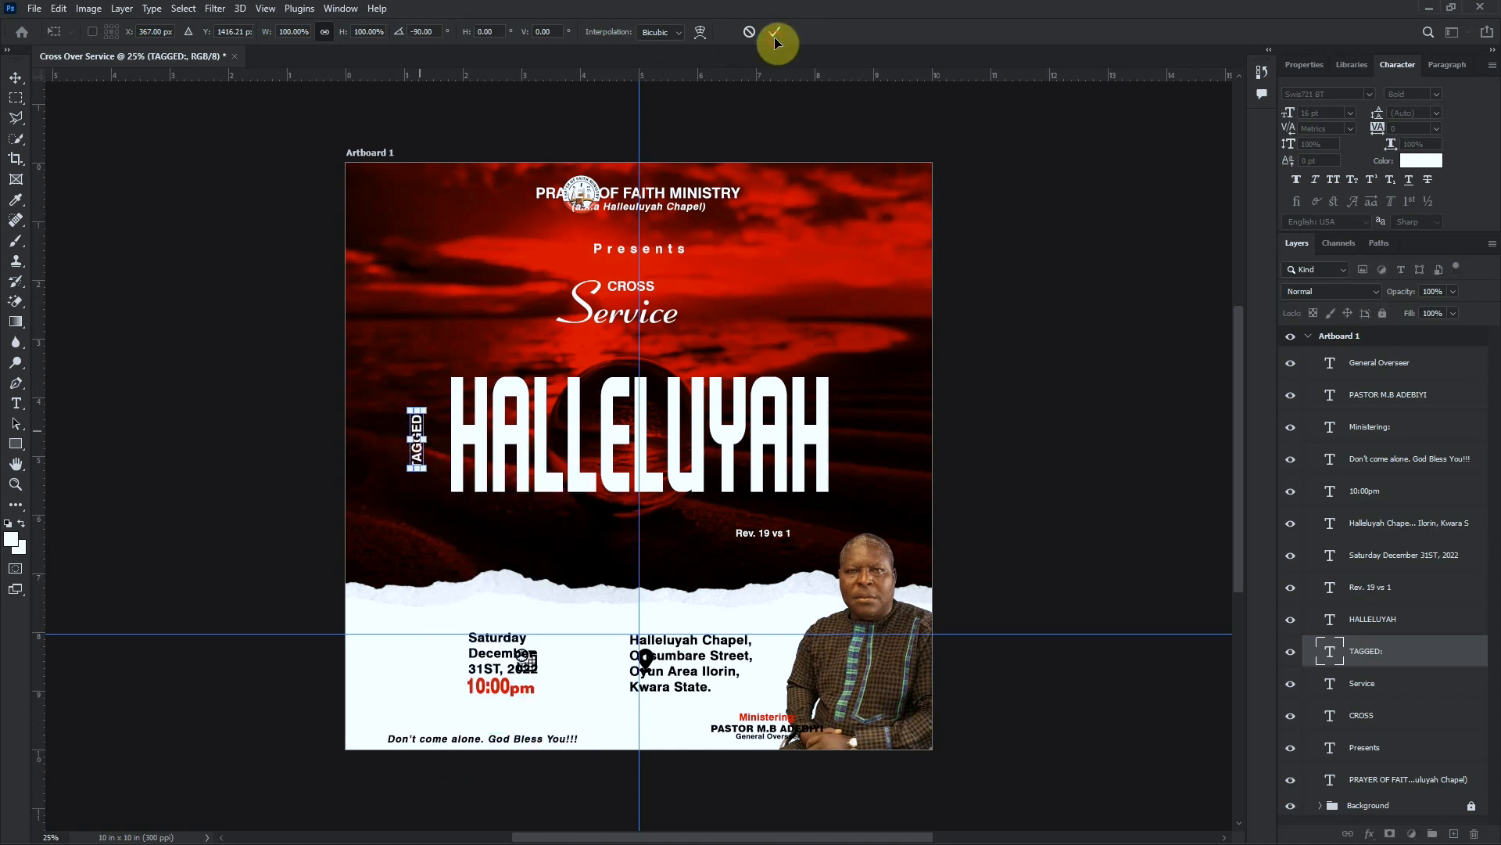
pyautogui.click(775, 34)
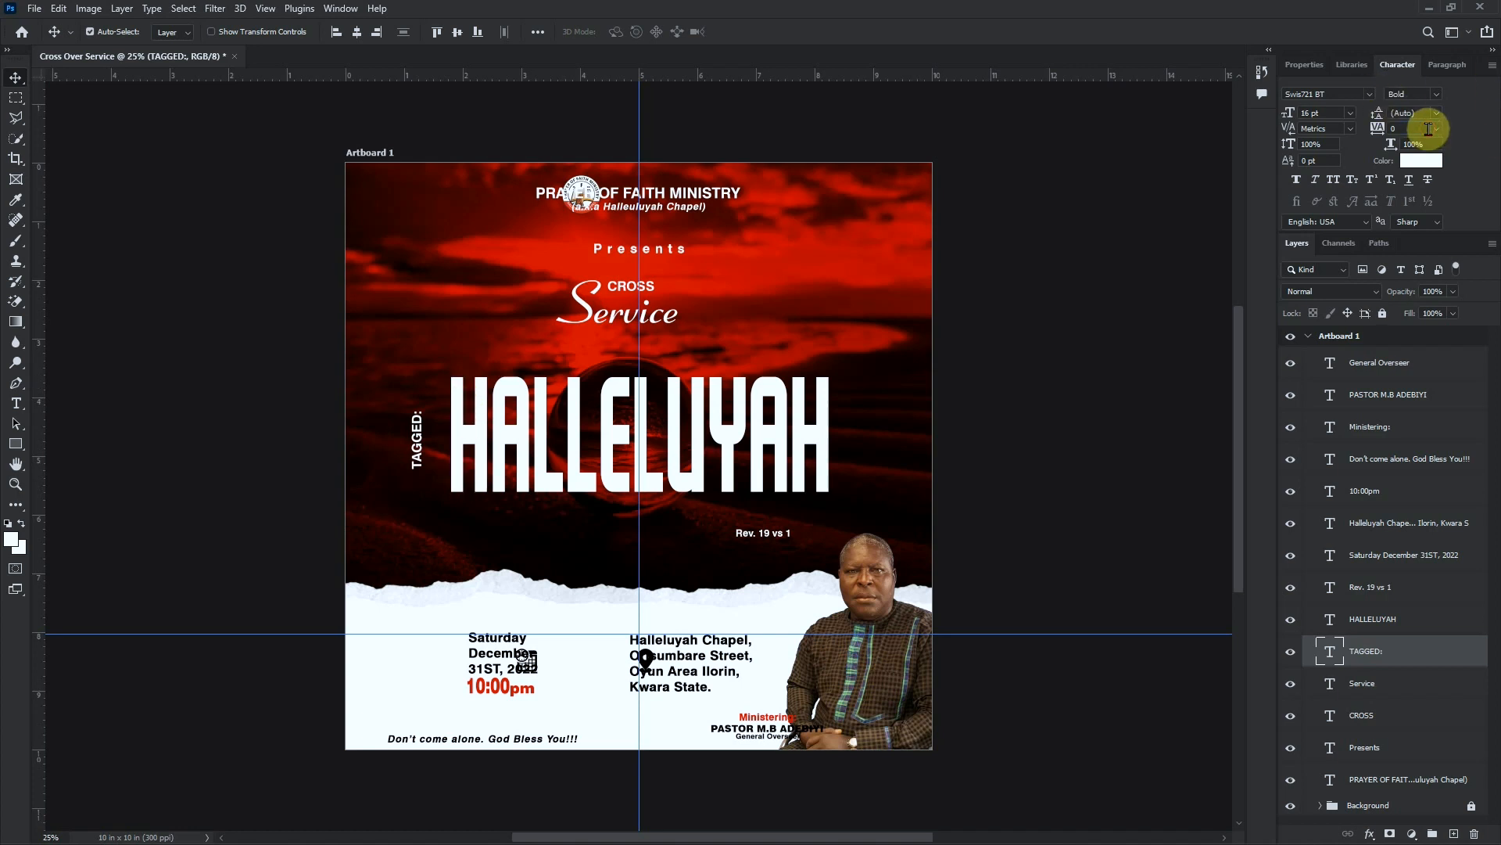
# Widen the "TAGGED:" tracking to 400, move the text close to "HALLELUYAH", and increase its tracking to 600
pyautogui.press('Return')
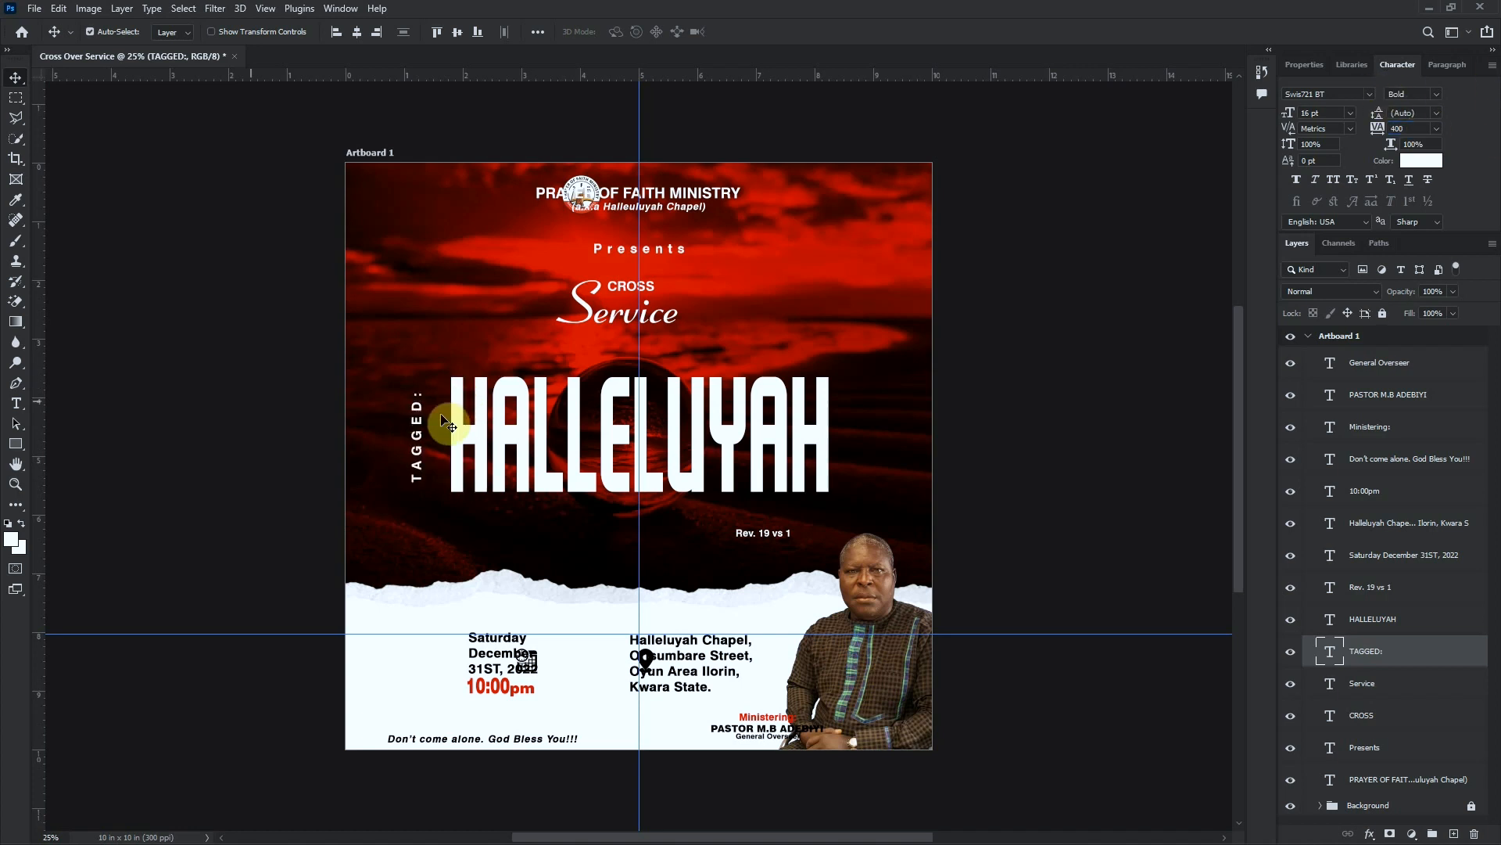
pyautogui.moveTo(419, 419); pyautogui.dragTo(437, 421)
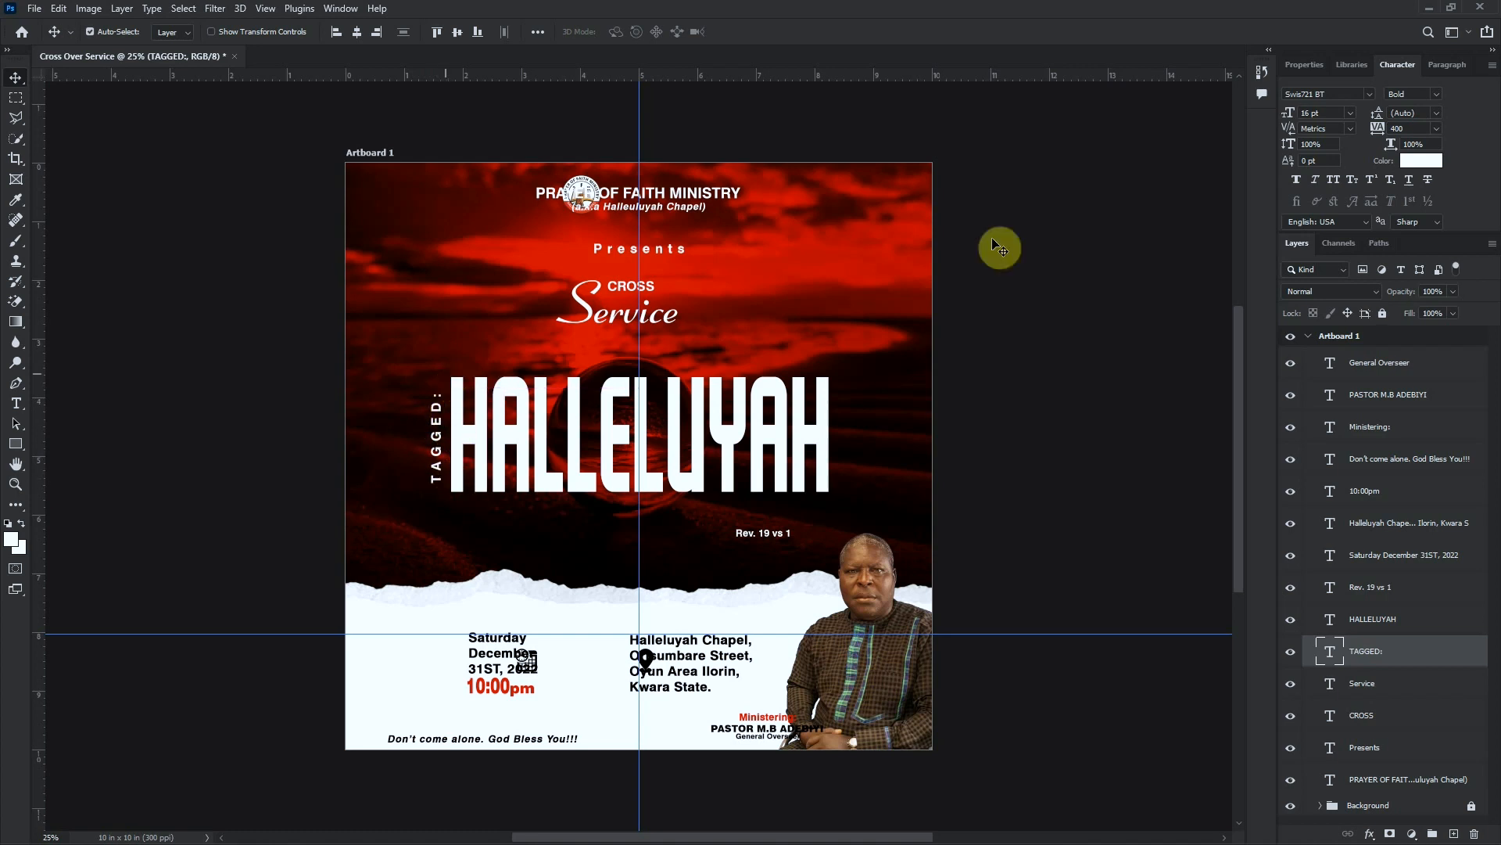
pyautogui.click(1408, 128)
pyautogui.press('Return')
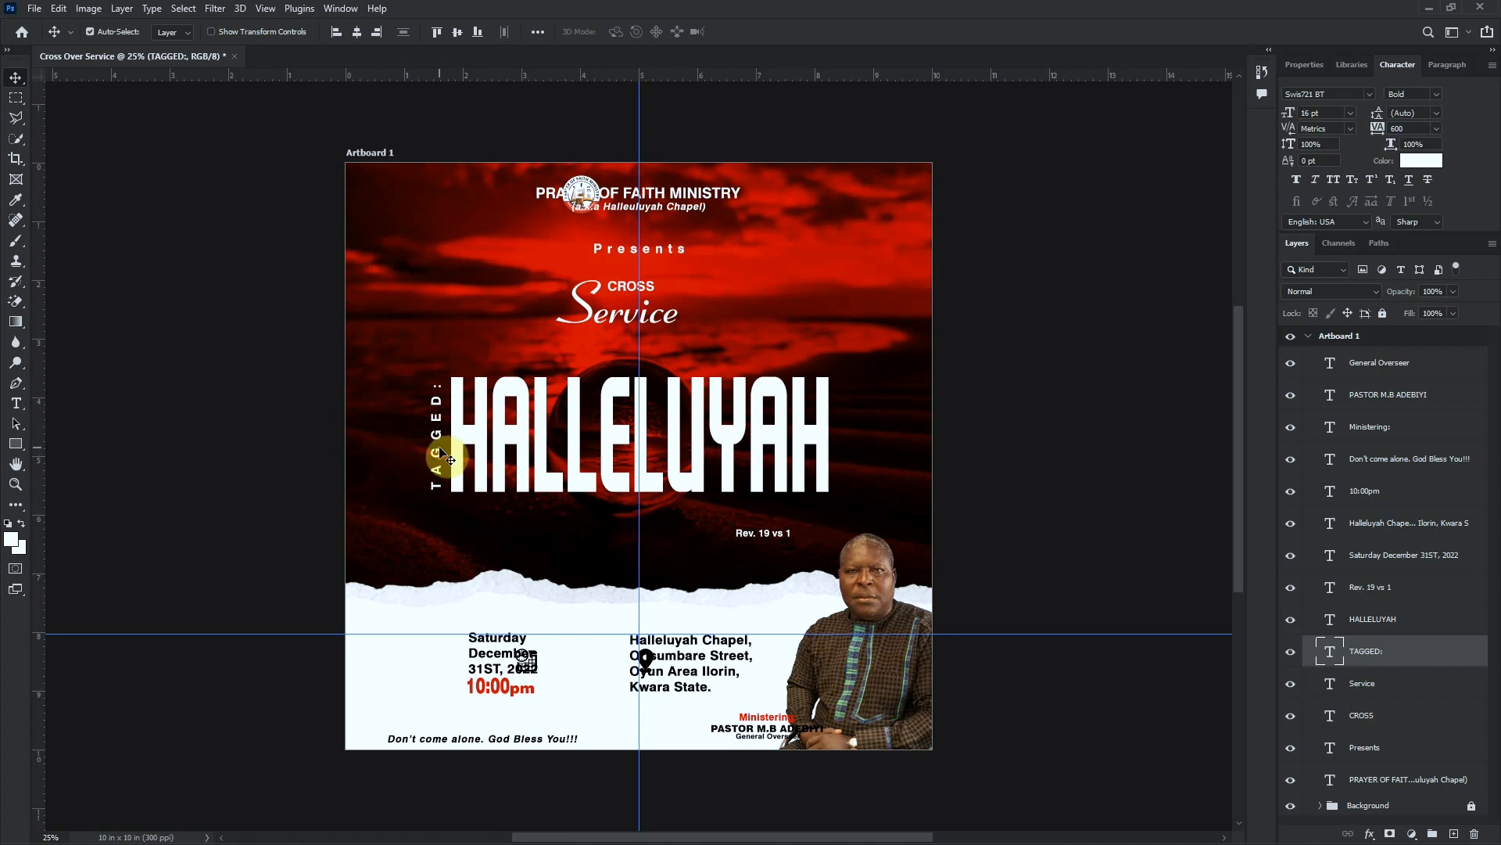
# Add an Outer Glow effect to the "HALLELUYAH" text with the blend mode set to Normal
pyautogui.click(483, 434)
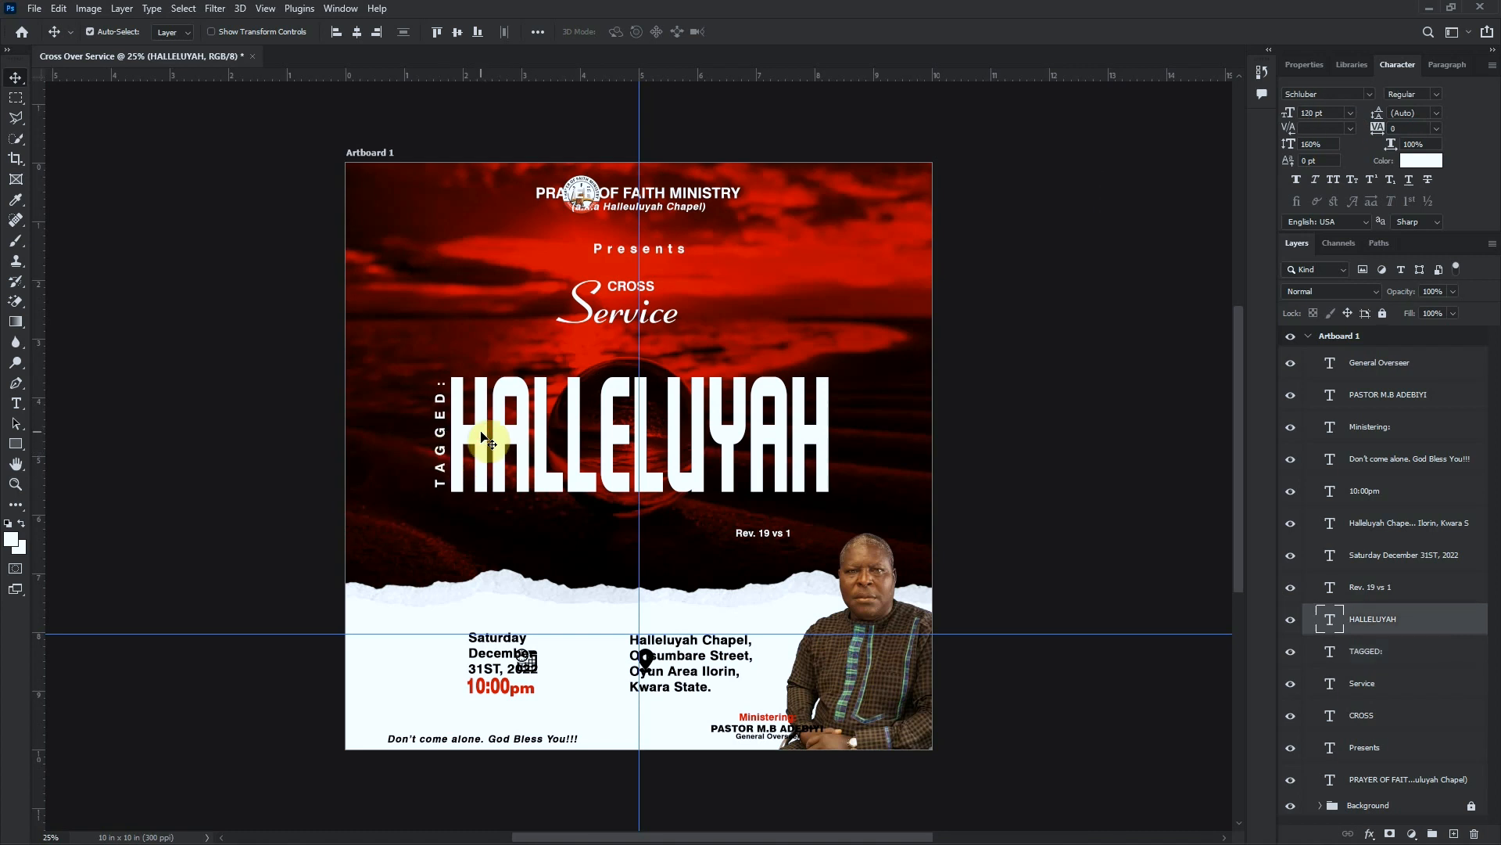
pyautogui.click(1369, 834)
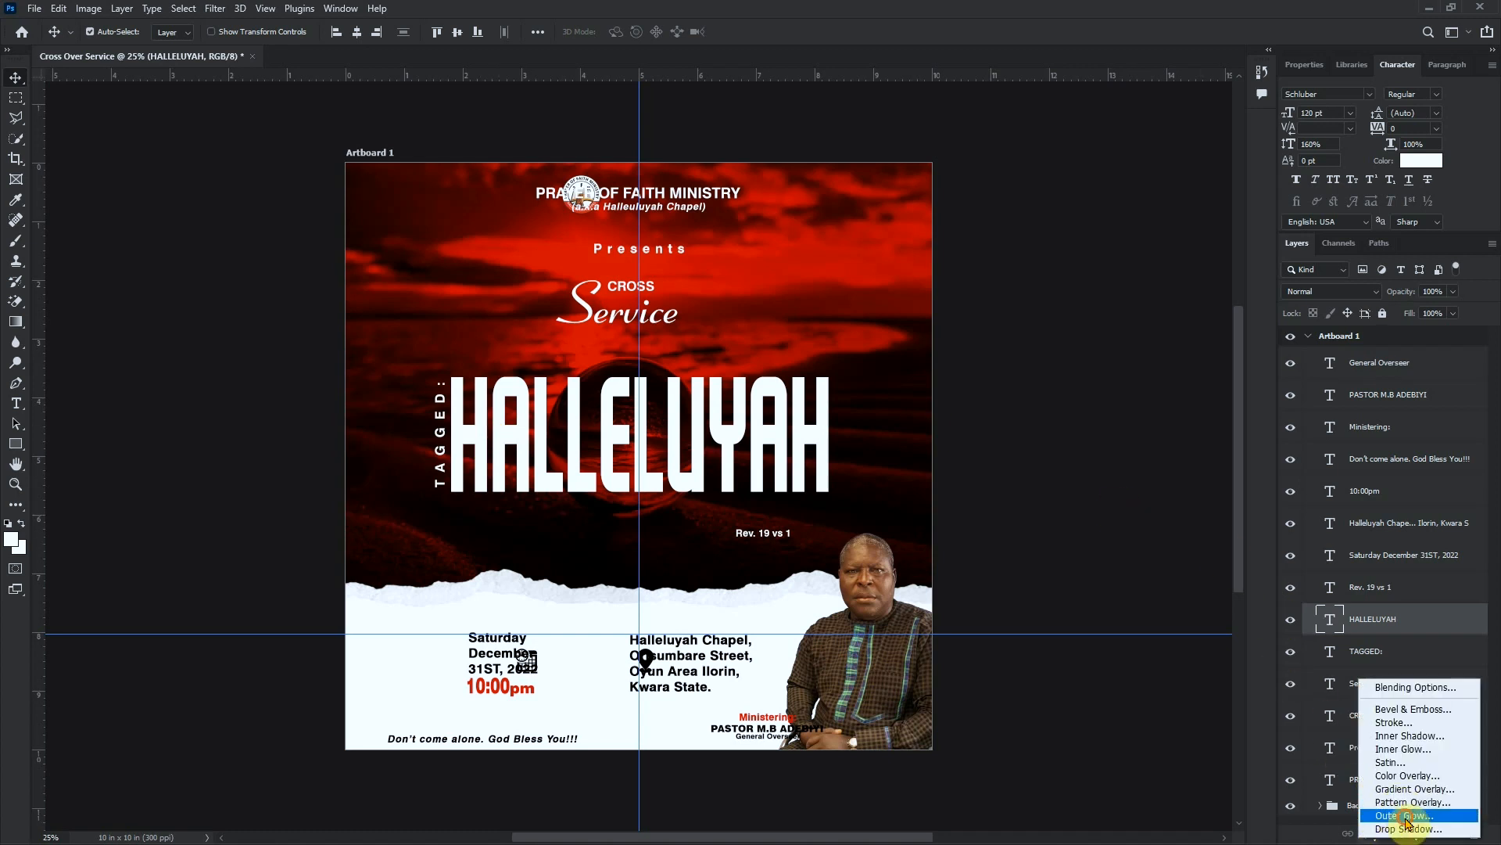
pyautogui.click(1406, 817)
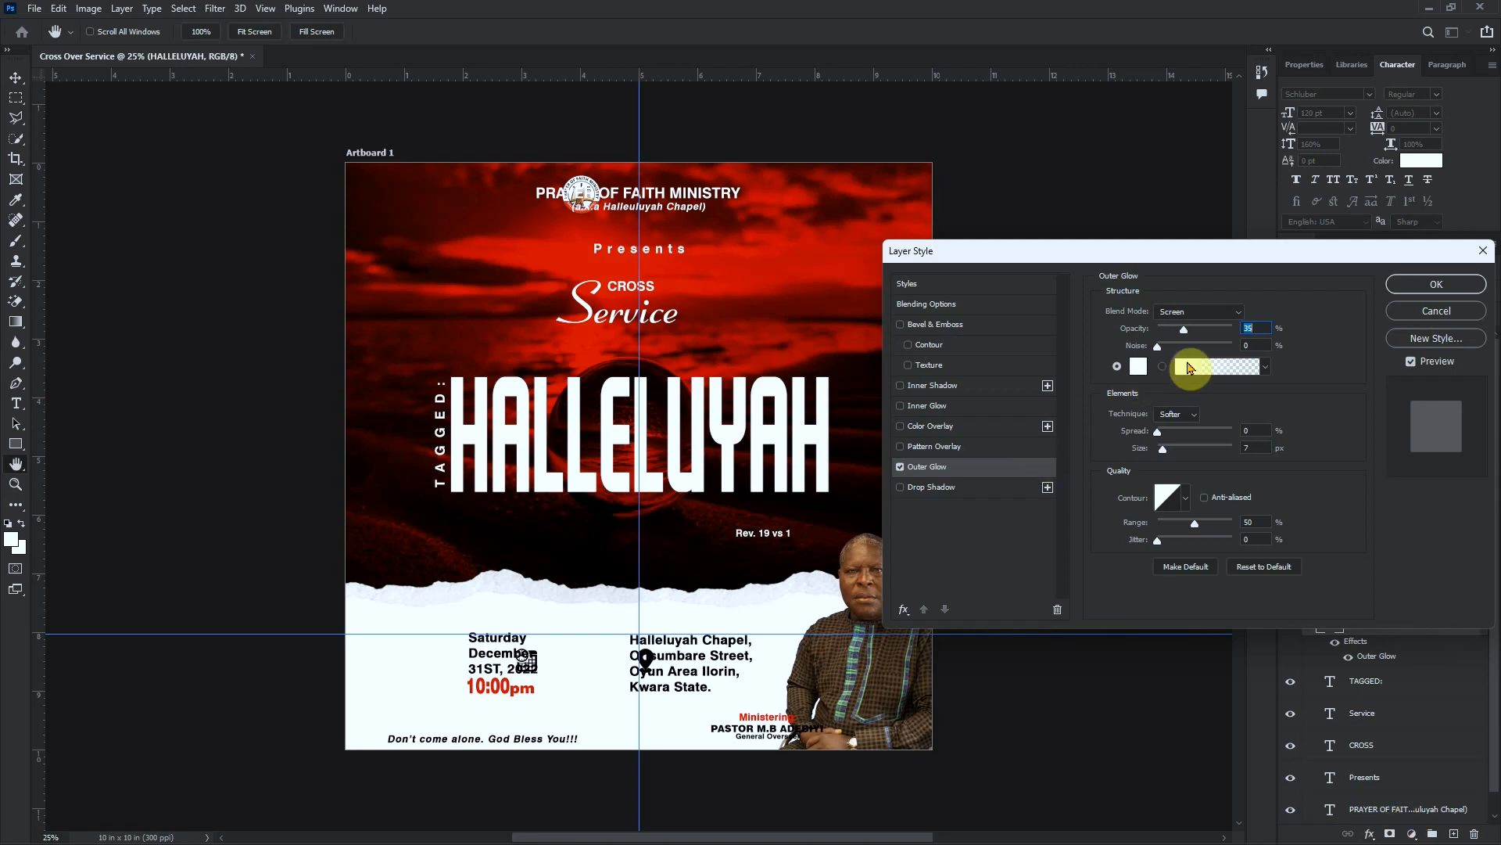
pyautogui.click(1244, 314)
pyautogui.click(1197, 314)
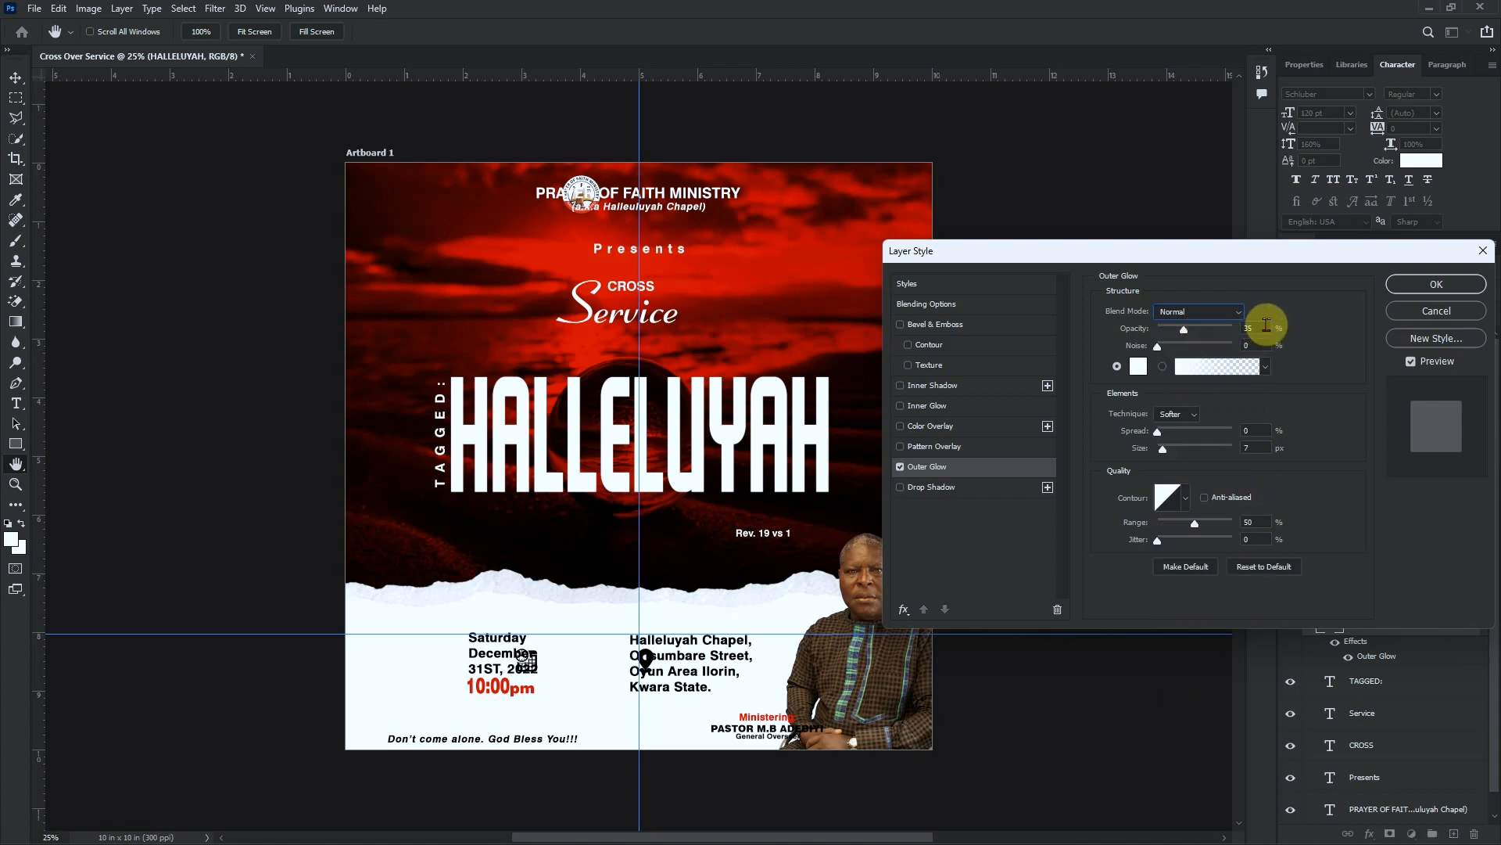
# Apply the Black, White gradient preset to the outer glow and change its starting color stop to #e80600
pyautogui.click(1217, 367)
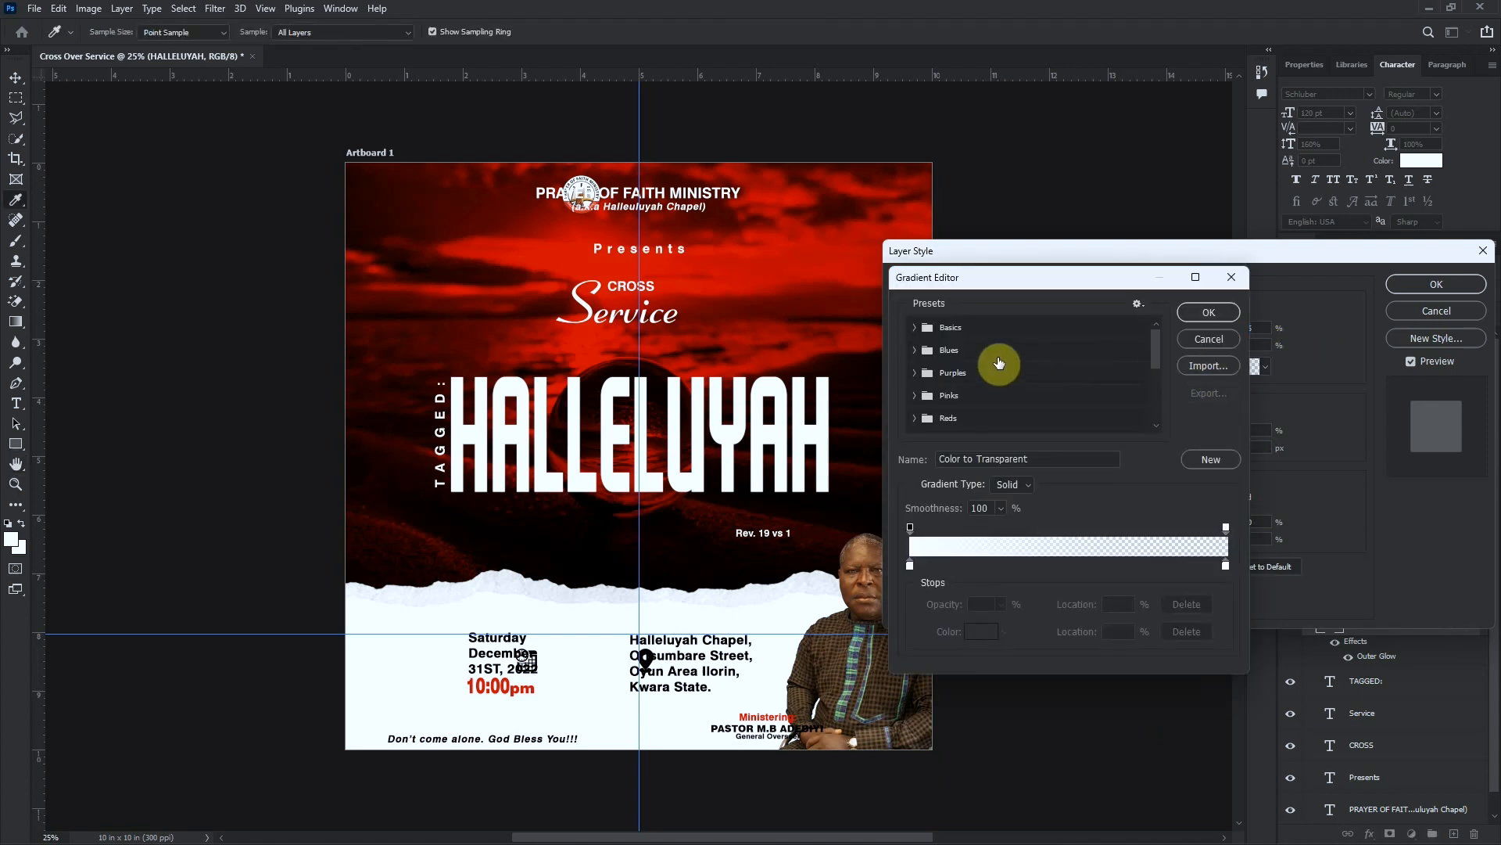
pyautogui.click(914, 326)
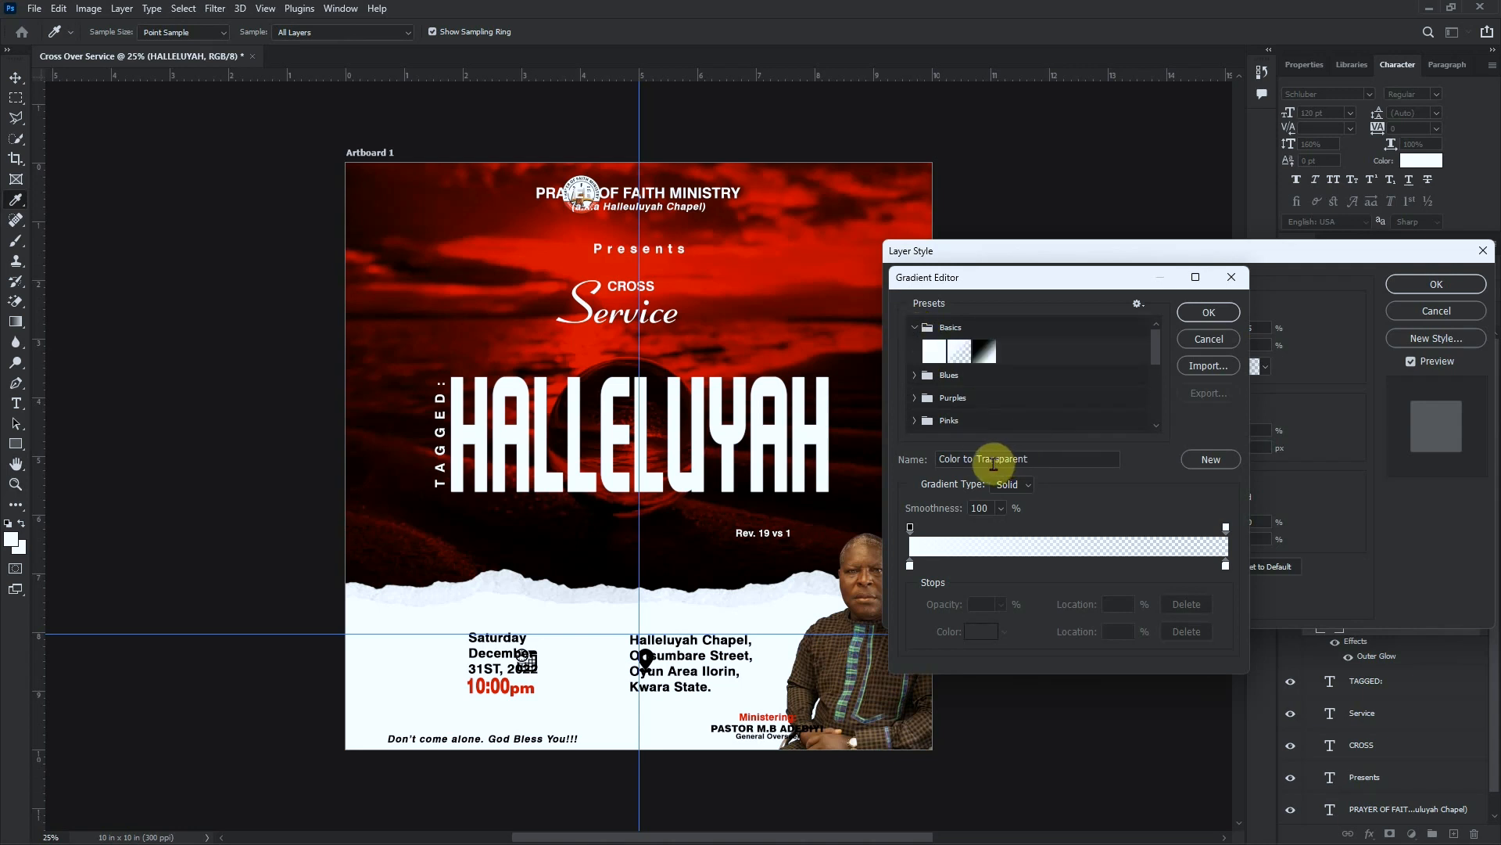
pyautogui.click(984, 351)
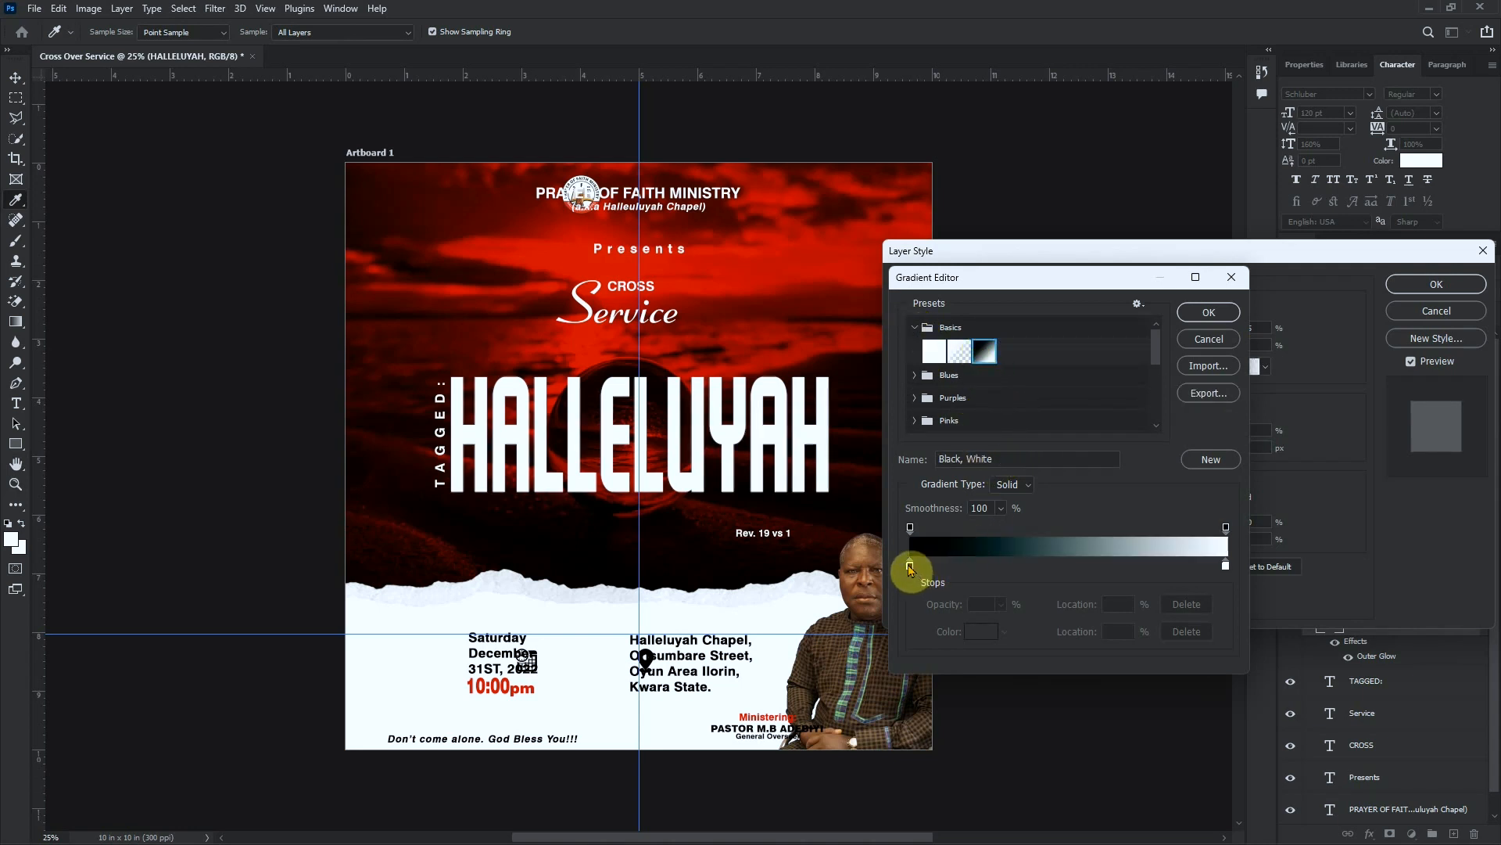
pyautogui.click(967, 638)
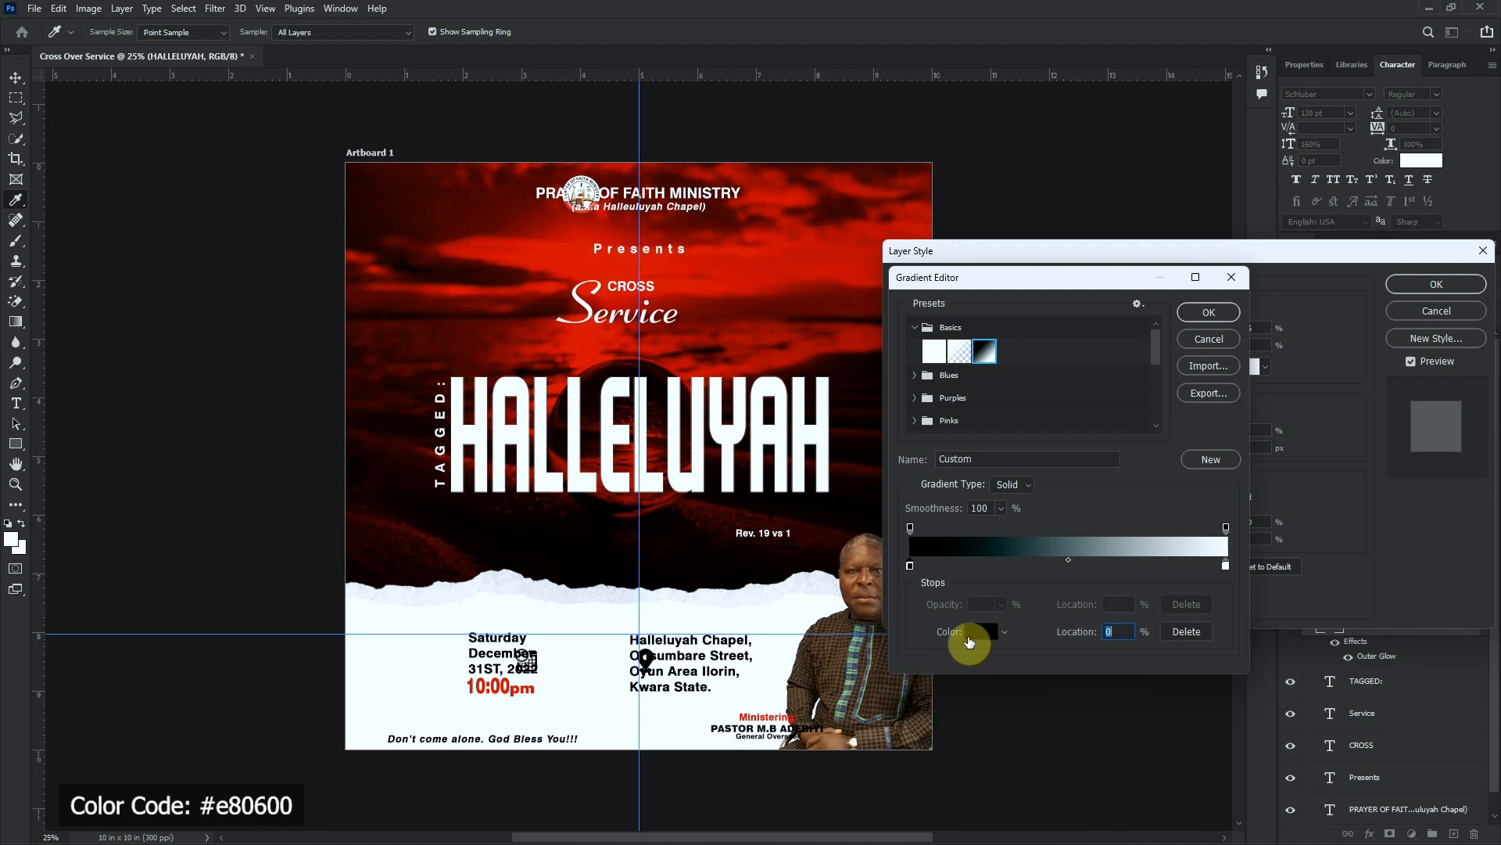
pyautogui.write('e80600')
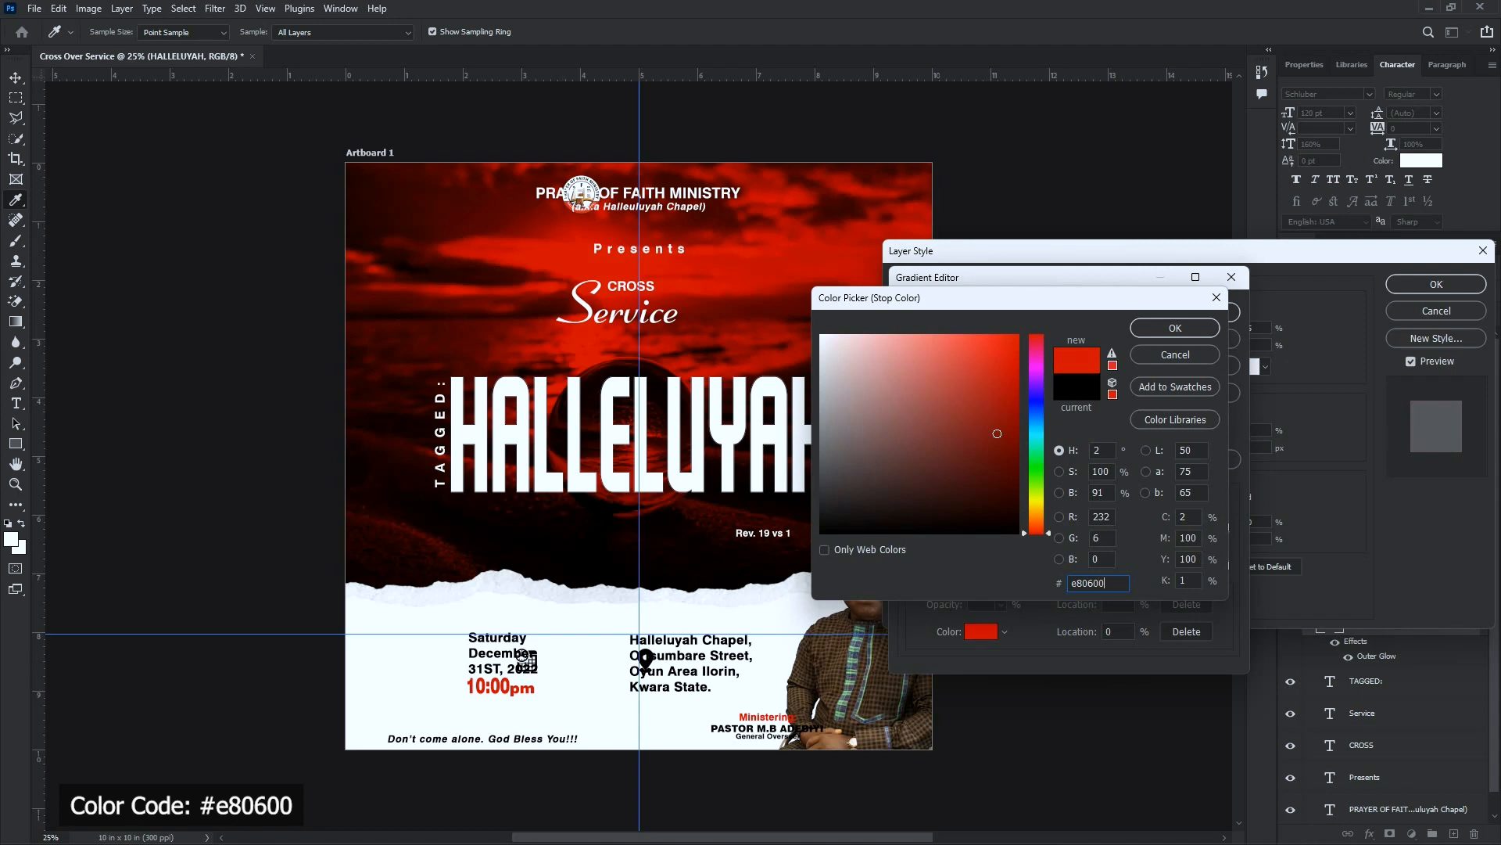
pyautogui.click(1175, 328)
# Set the outer glow gradient's ending color stop to #ffad00 and accept the gradient
pyautogui.click(1225, 564)
pyautogui.click(977, 631)
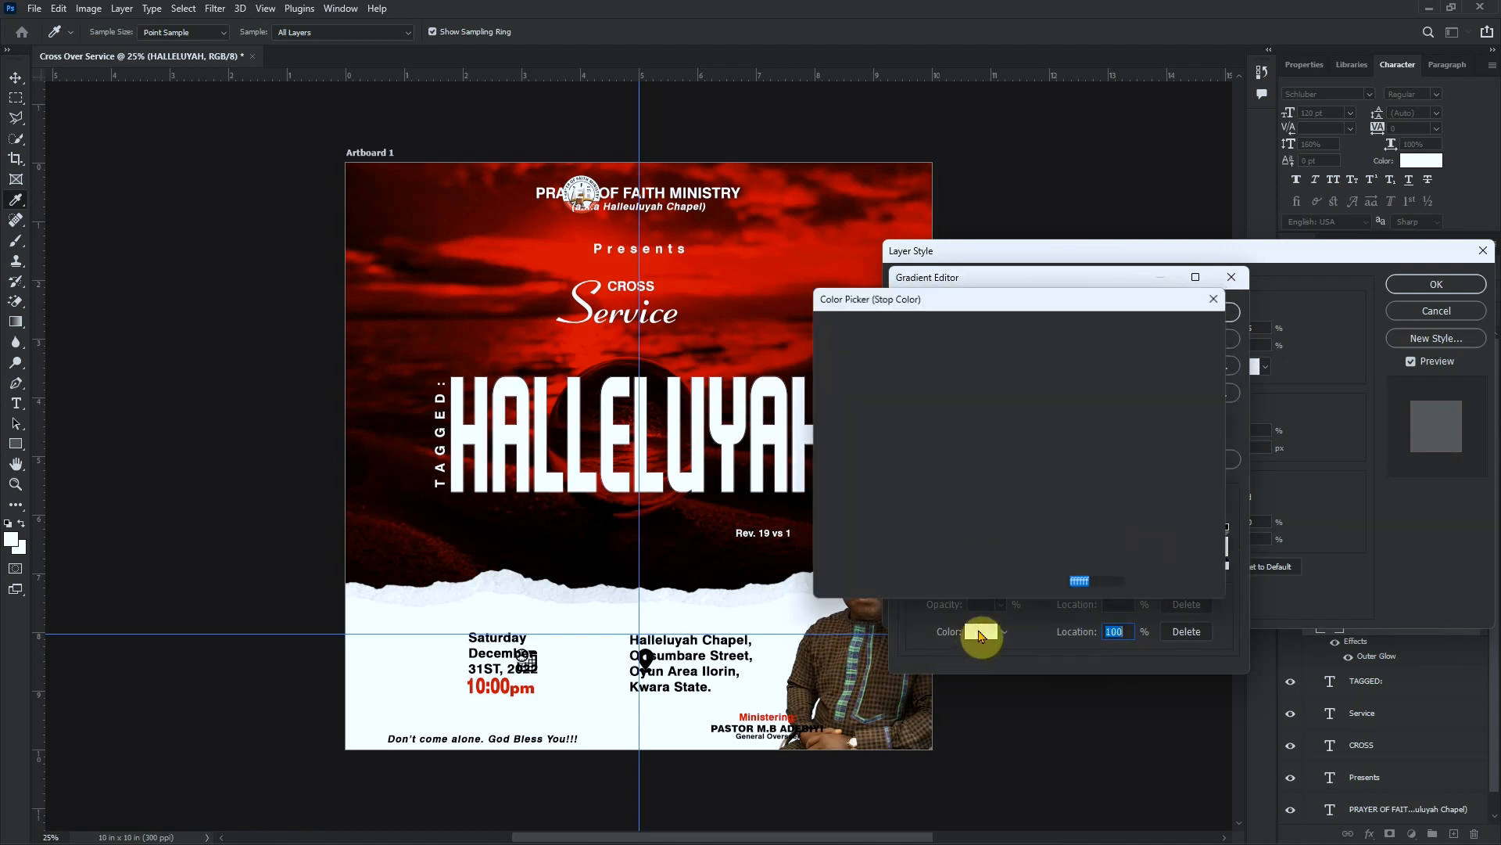
pyautogui.write('ffad00')
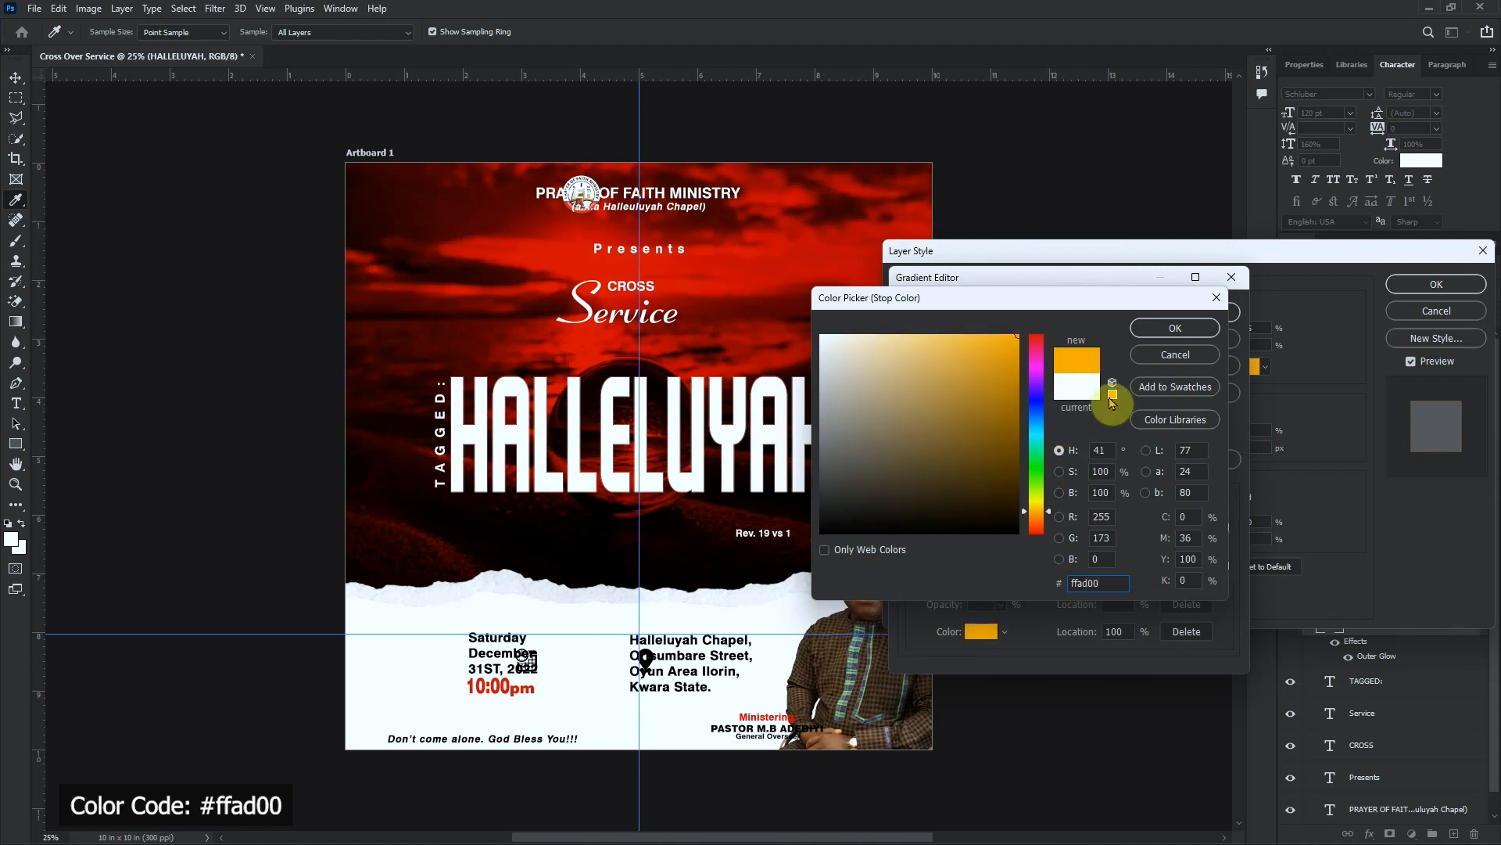
pyautogui.click(1175, 328)
pyautogui.click(1205, 313)
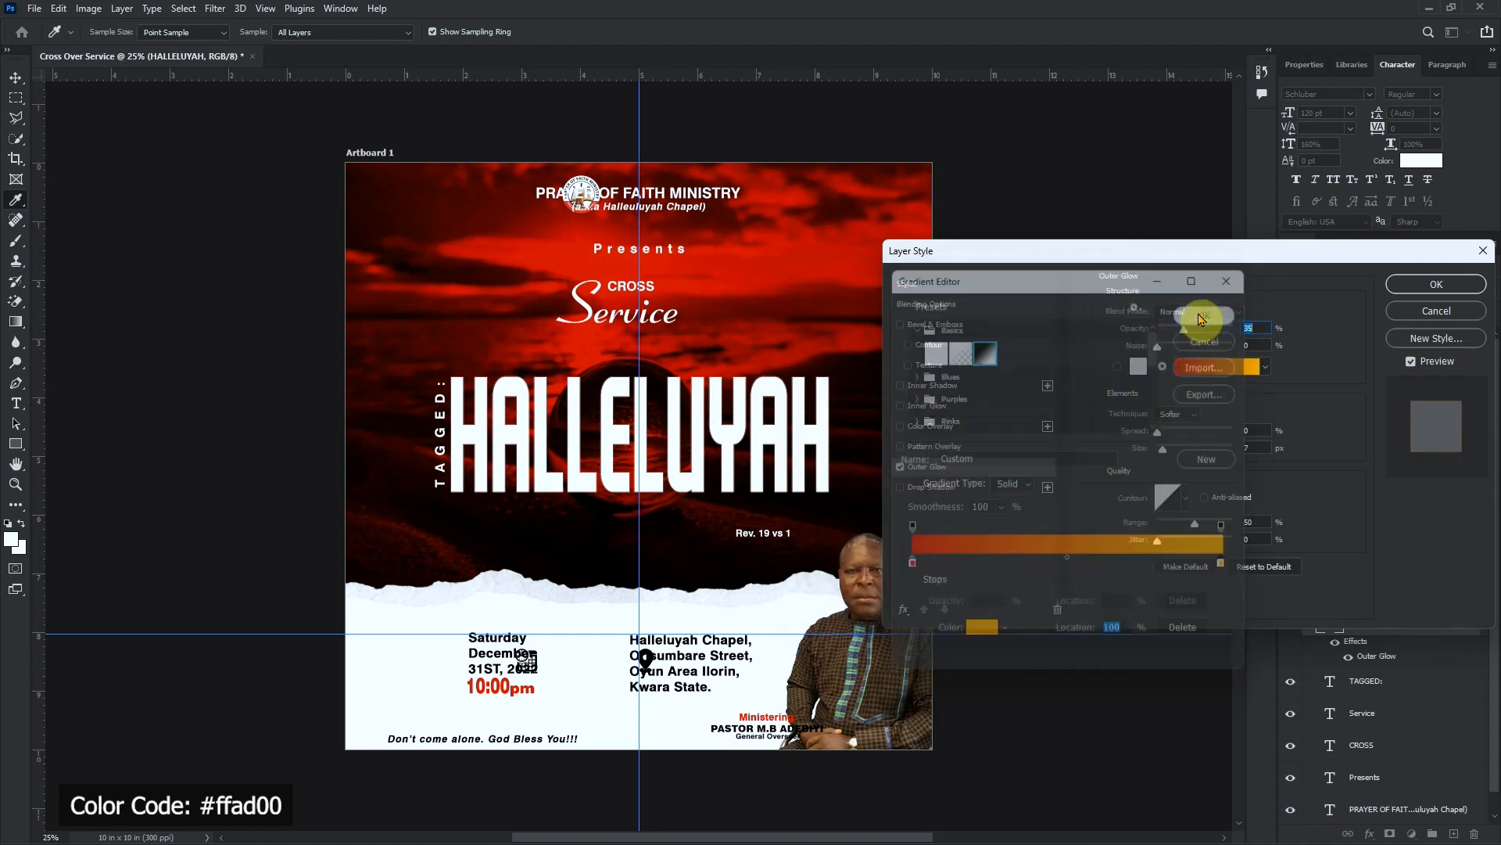
# Set the "HALLELUYAH" outer glow's spread to 4% and size to 13 px, and apply the effect
pyautogui.click(1251, 430)
pyautogui.write('4')
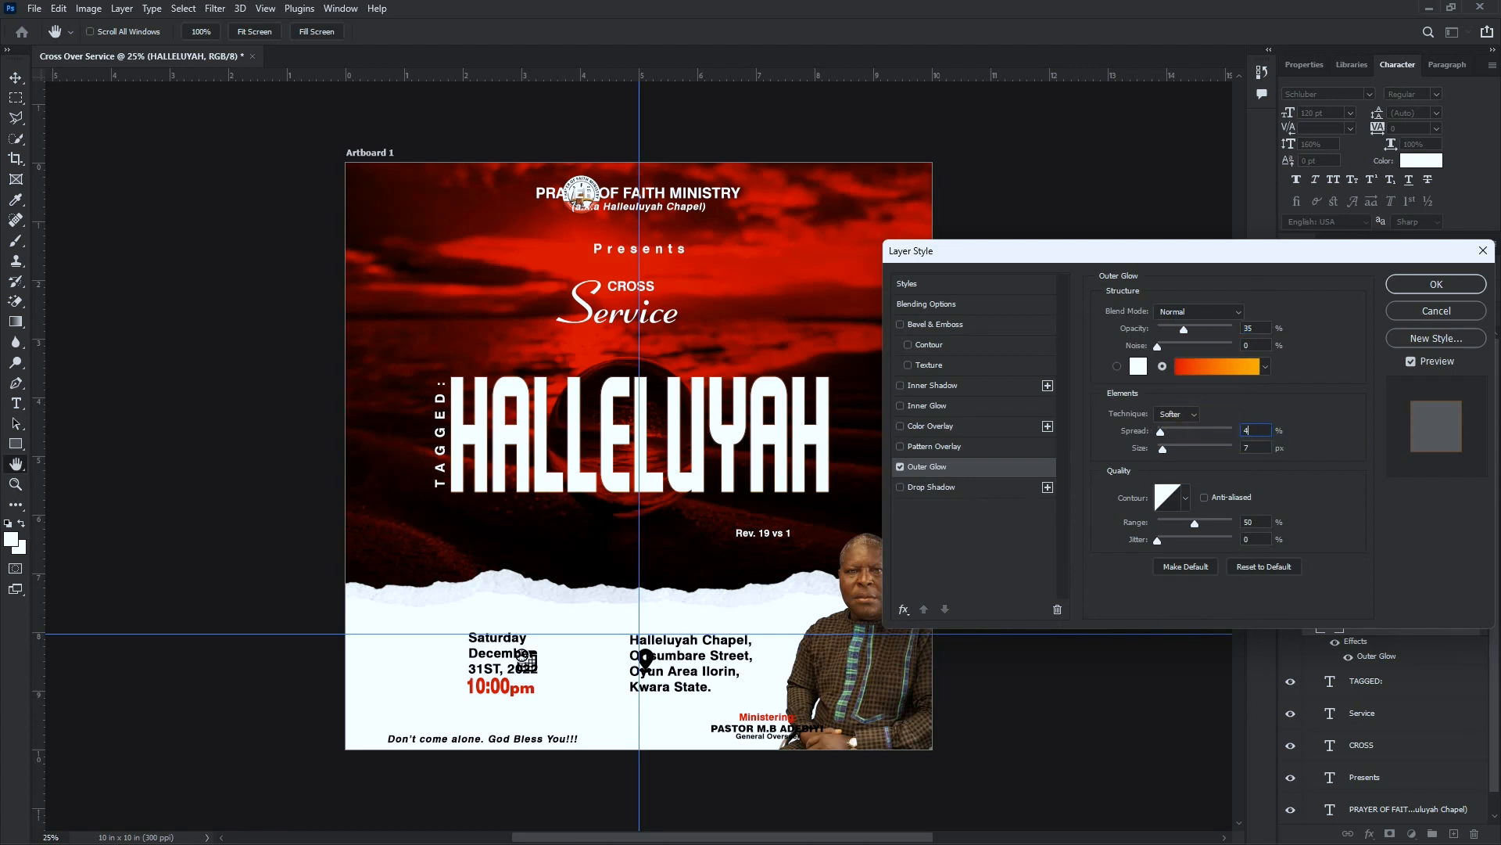
pyautogui.click(1261, 445)
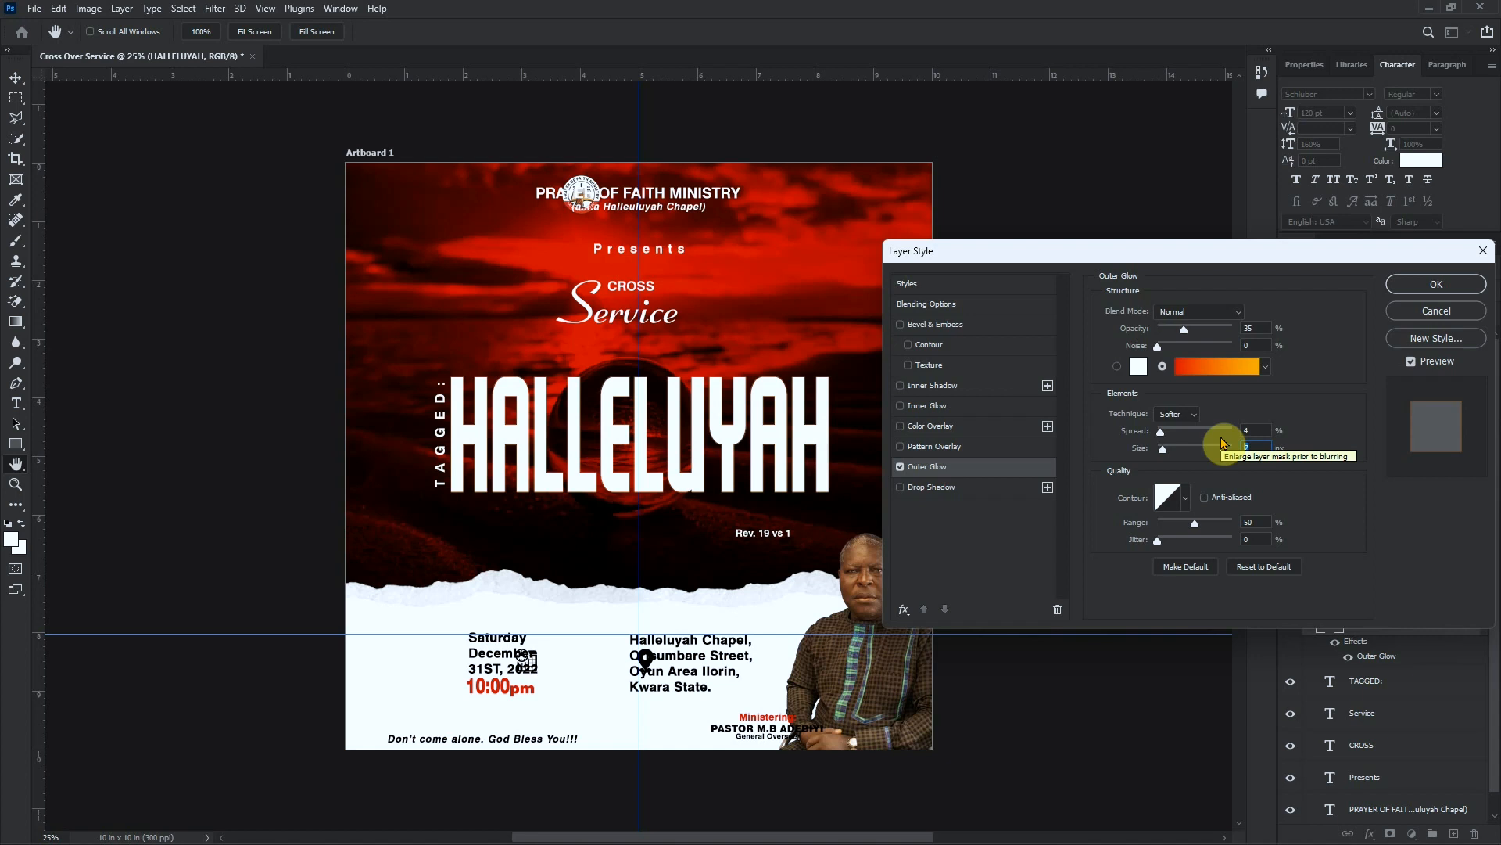
pyautogui.write('13')
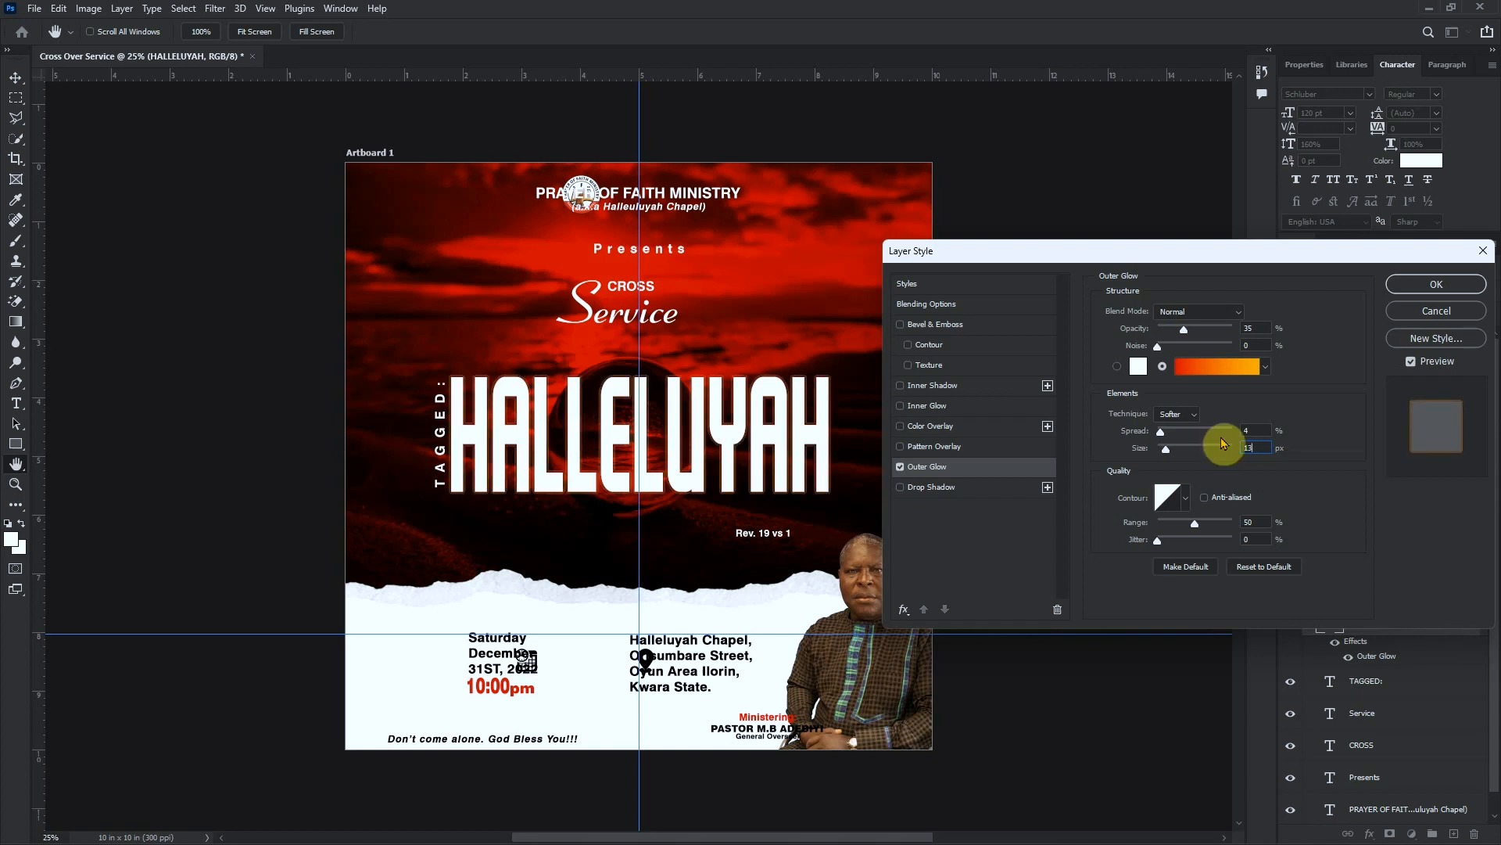
pyautogui.click(1436, 286)
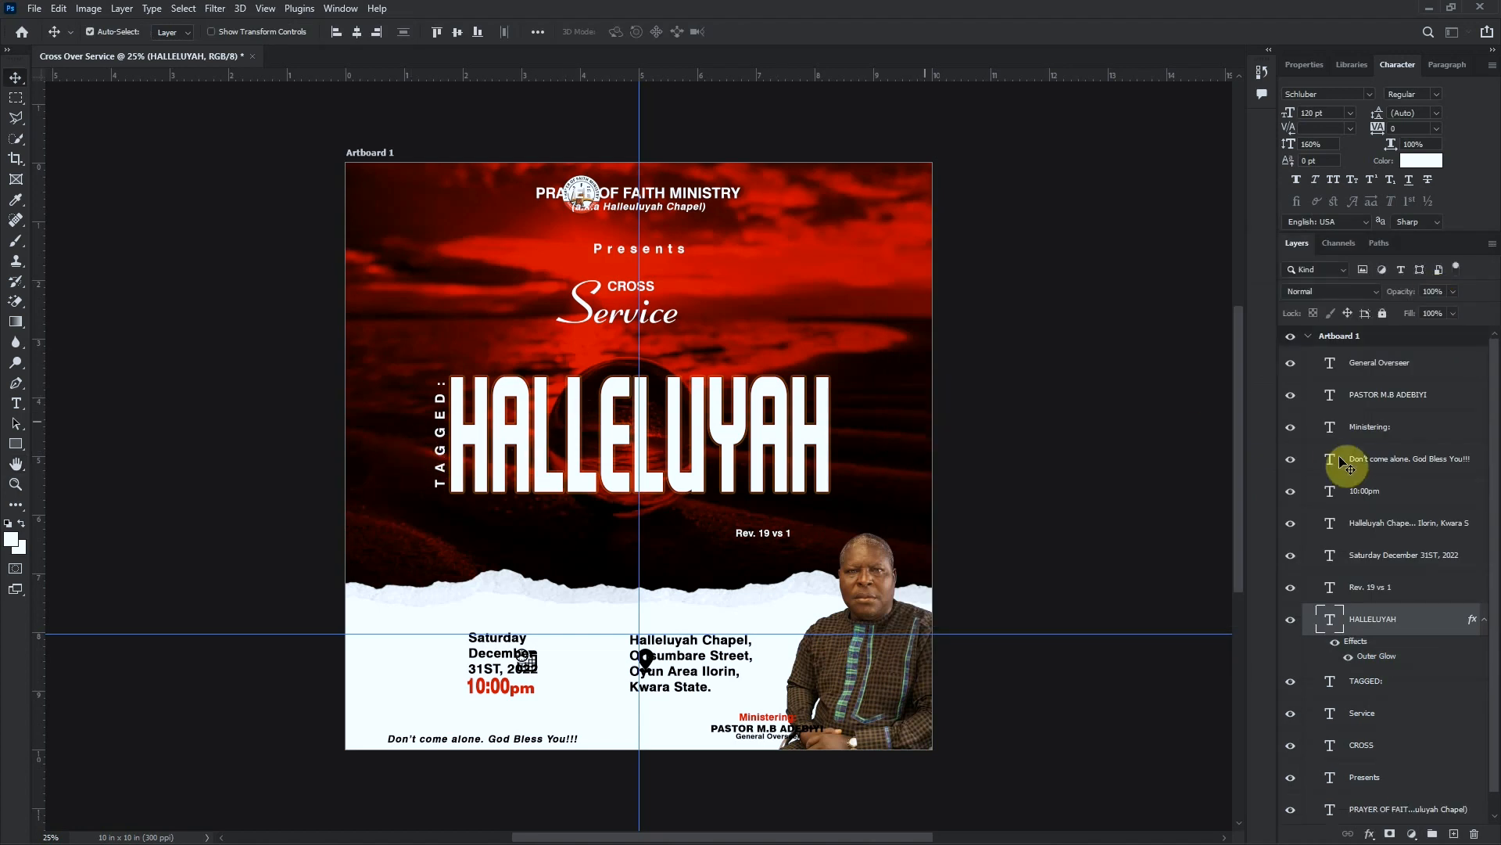
# Move "HALLELUYAH" and "TAGGED:" together down toward the torn paper, and place "Rev. 19 vs 1" just above the end of "HALLELUYAH"
pyautogui.keyDown('ctrl'); pyautogui.click(1399, 682); pyautogui.keyUp('ctrl')
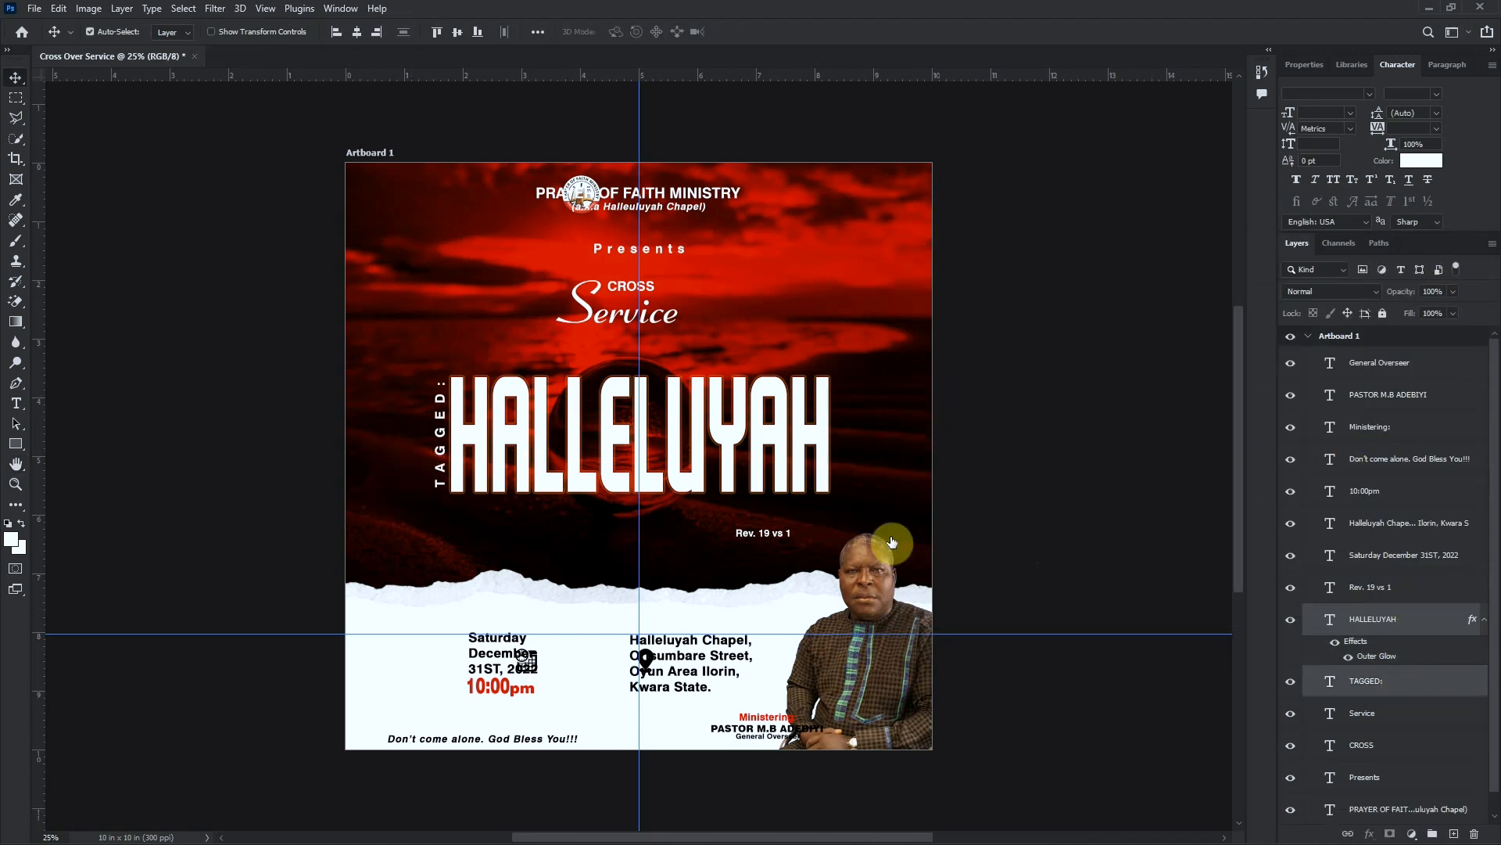
pyautogui.moveTo(614, 453); pyautogui.dragTo(612, 511)
pyautogui.click(620, 453)
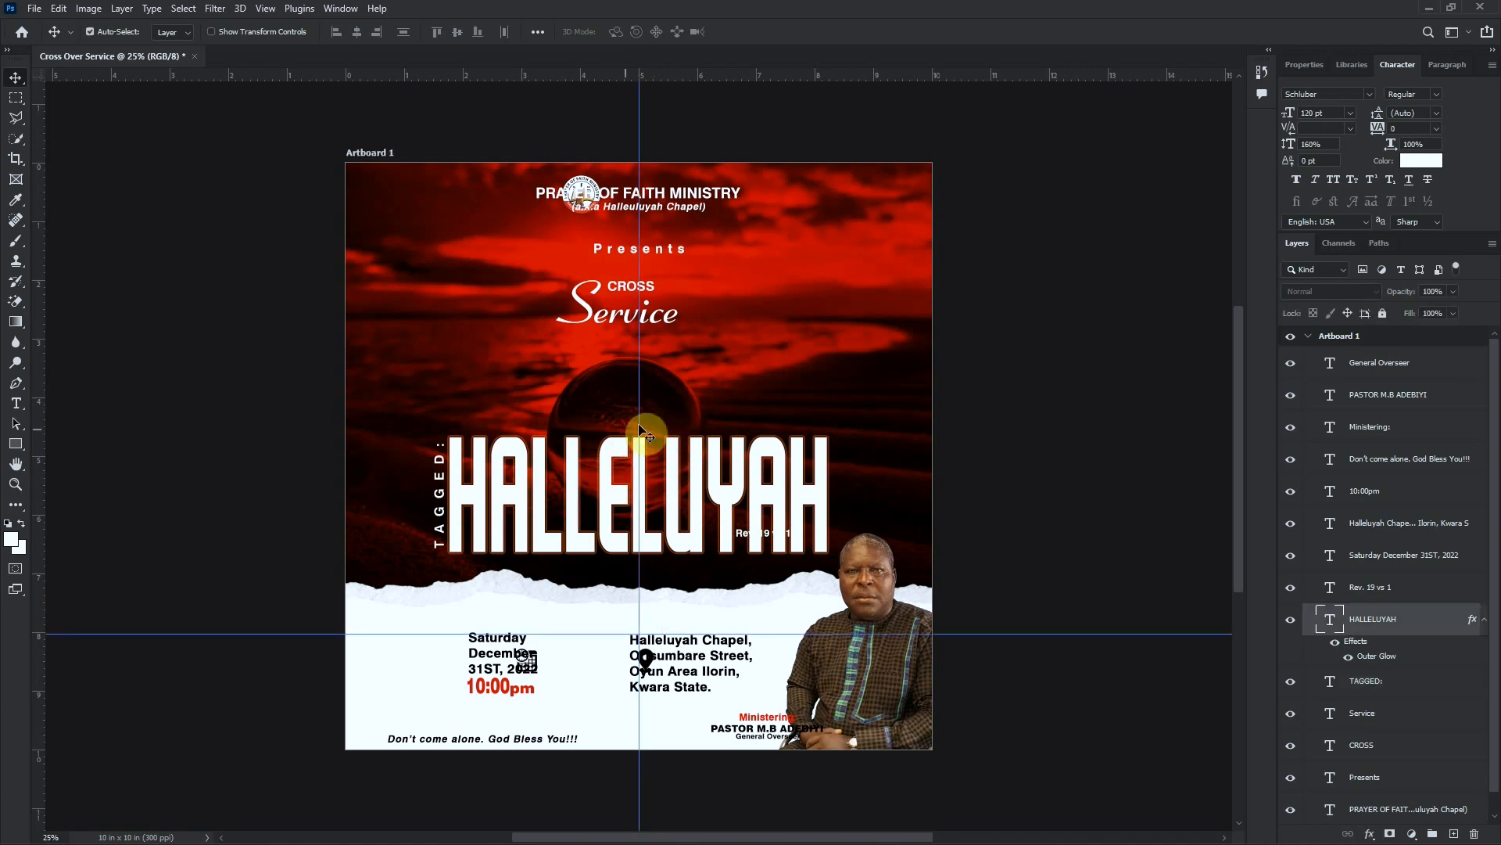
pyautogui.click(359, 36)
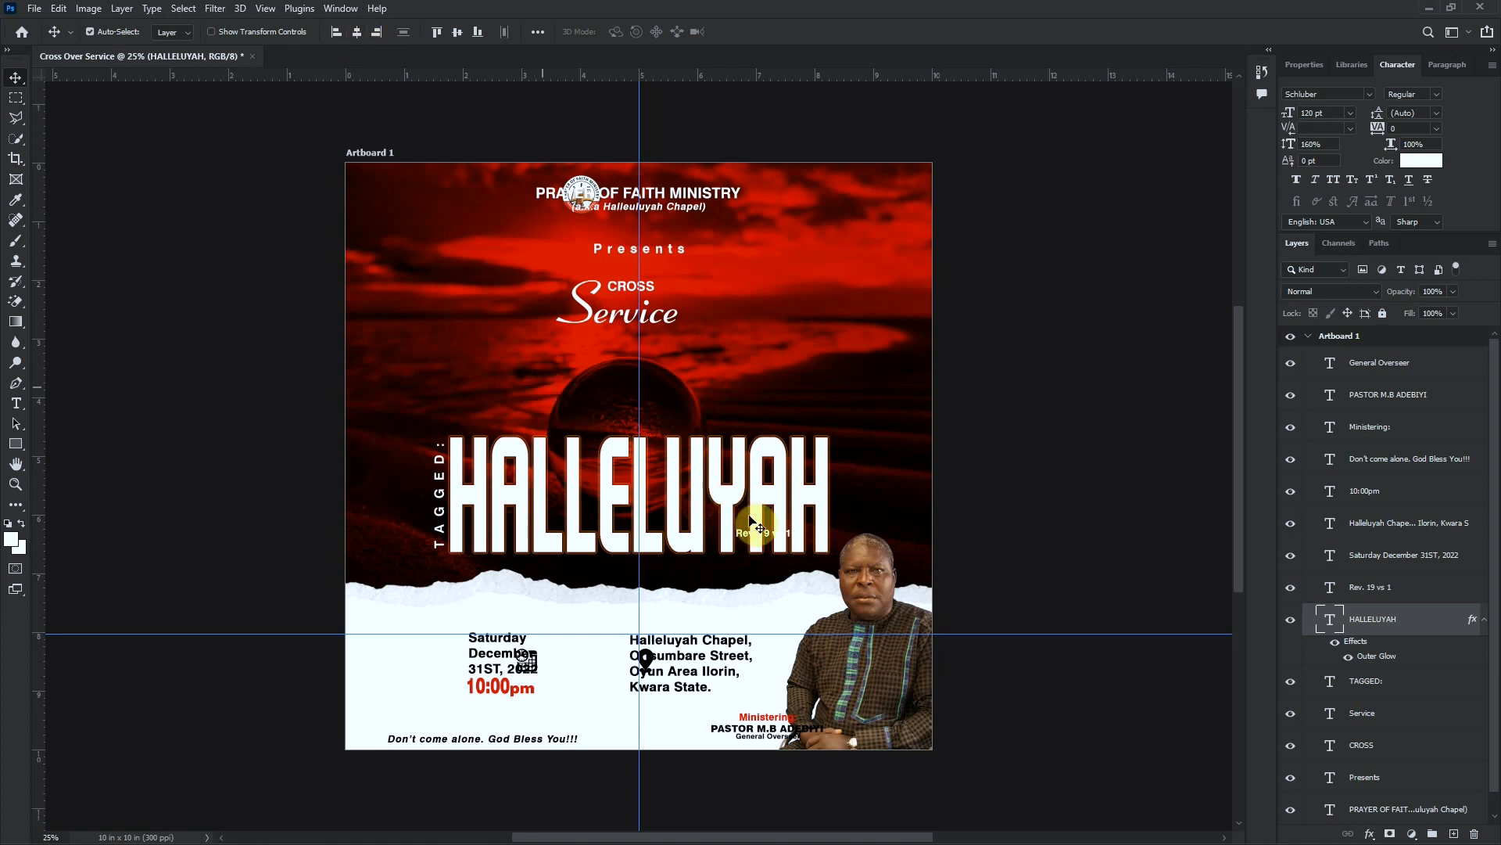
pyautogui.moveTo(746, 538); pyautogui.dragTo(771, 475)
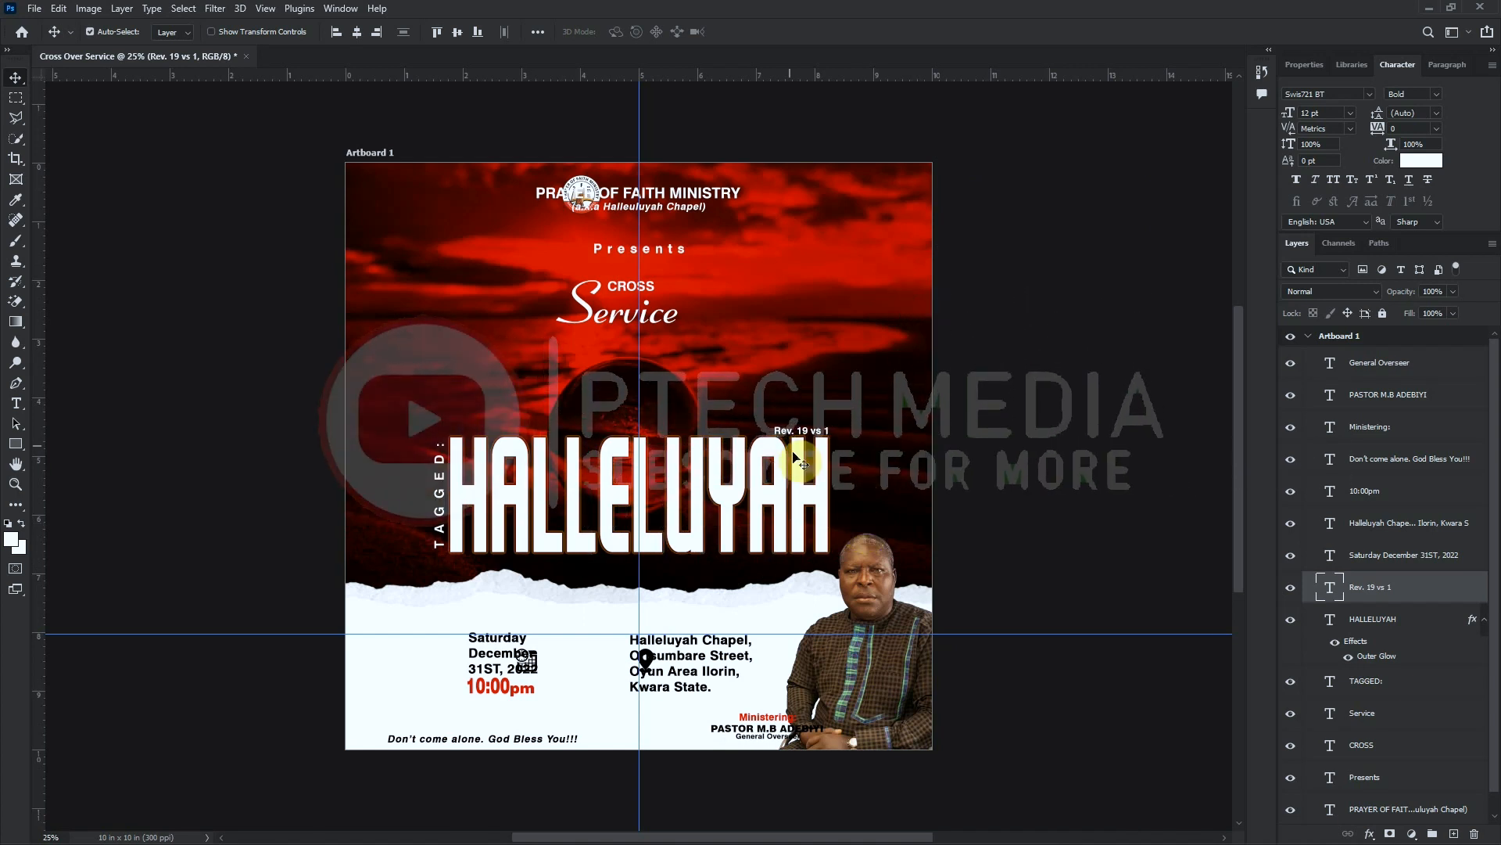
# Move "Service" down and to the right, and enlarge "CROSS" to 120 pt, positioned just below "Presents"
pyautogui.moveTo(629, 323); pyautogui.dragTo(743, 344)
pyautogui.click(626, 289)
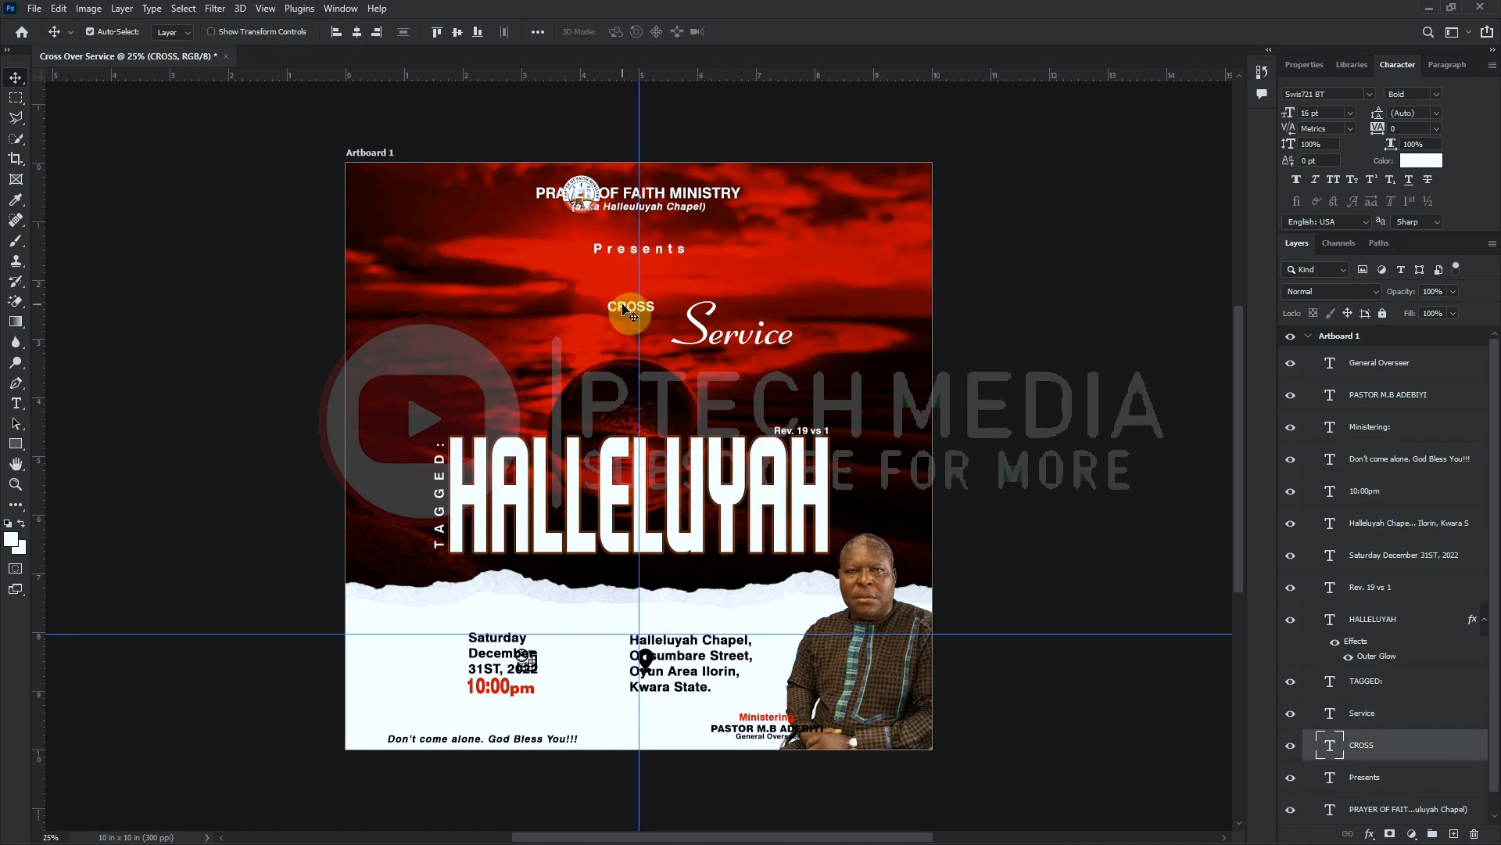
pyautogui.click(1329, 112)
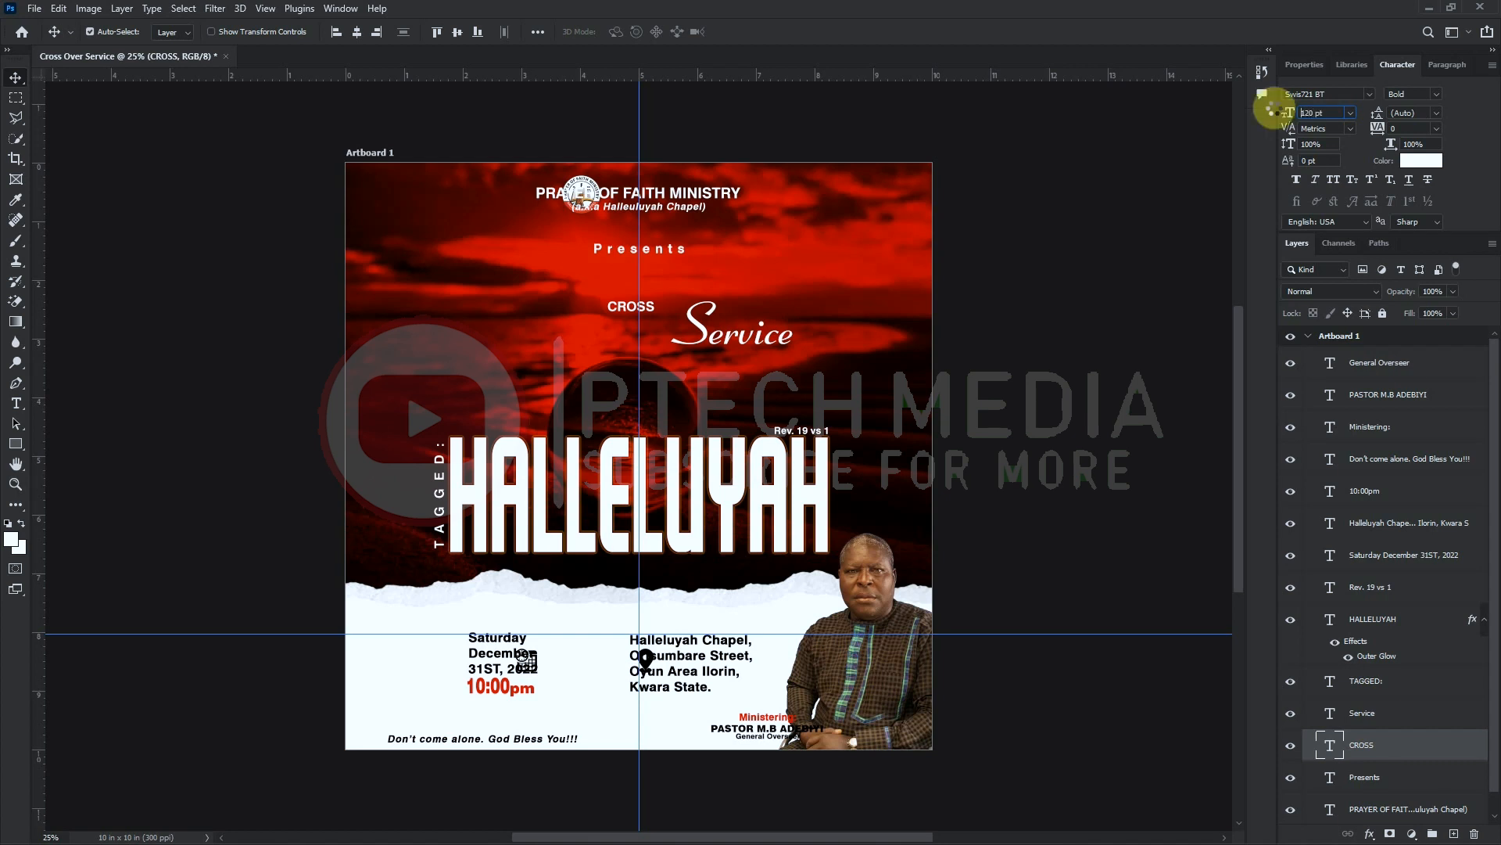
pyautogui.write('120')
pyautogui.press('Return')
pyautogui.moveTo(617, 295); pyautogui.dragTo(628, 321)
# Tighten the "CROSS" tracking to -75 and set its text color to #ffad00
pyautogui.click(1436, 128)
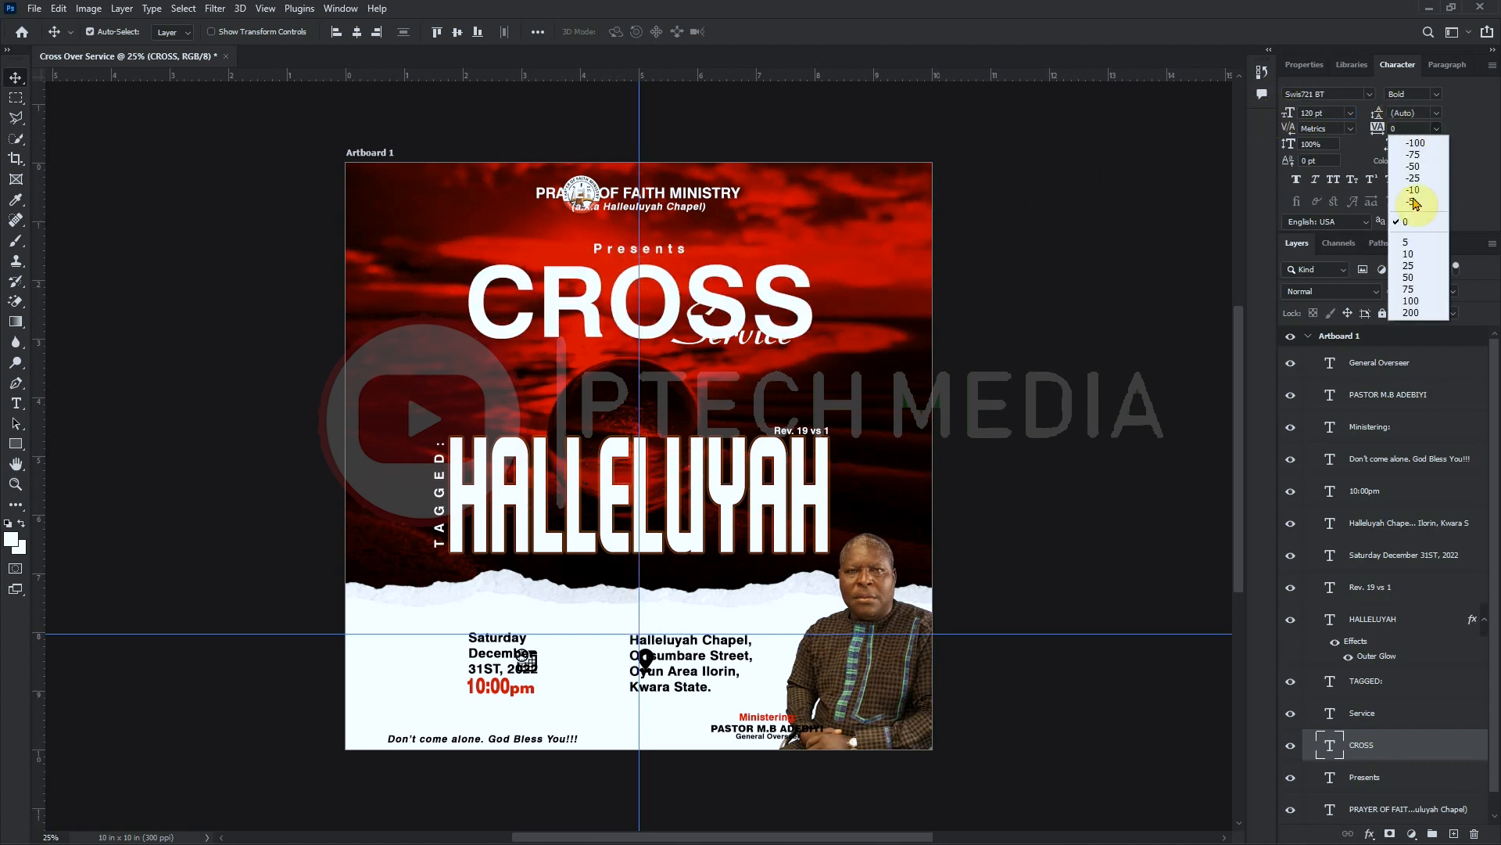
pyautogui.click(1416, 155)
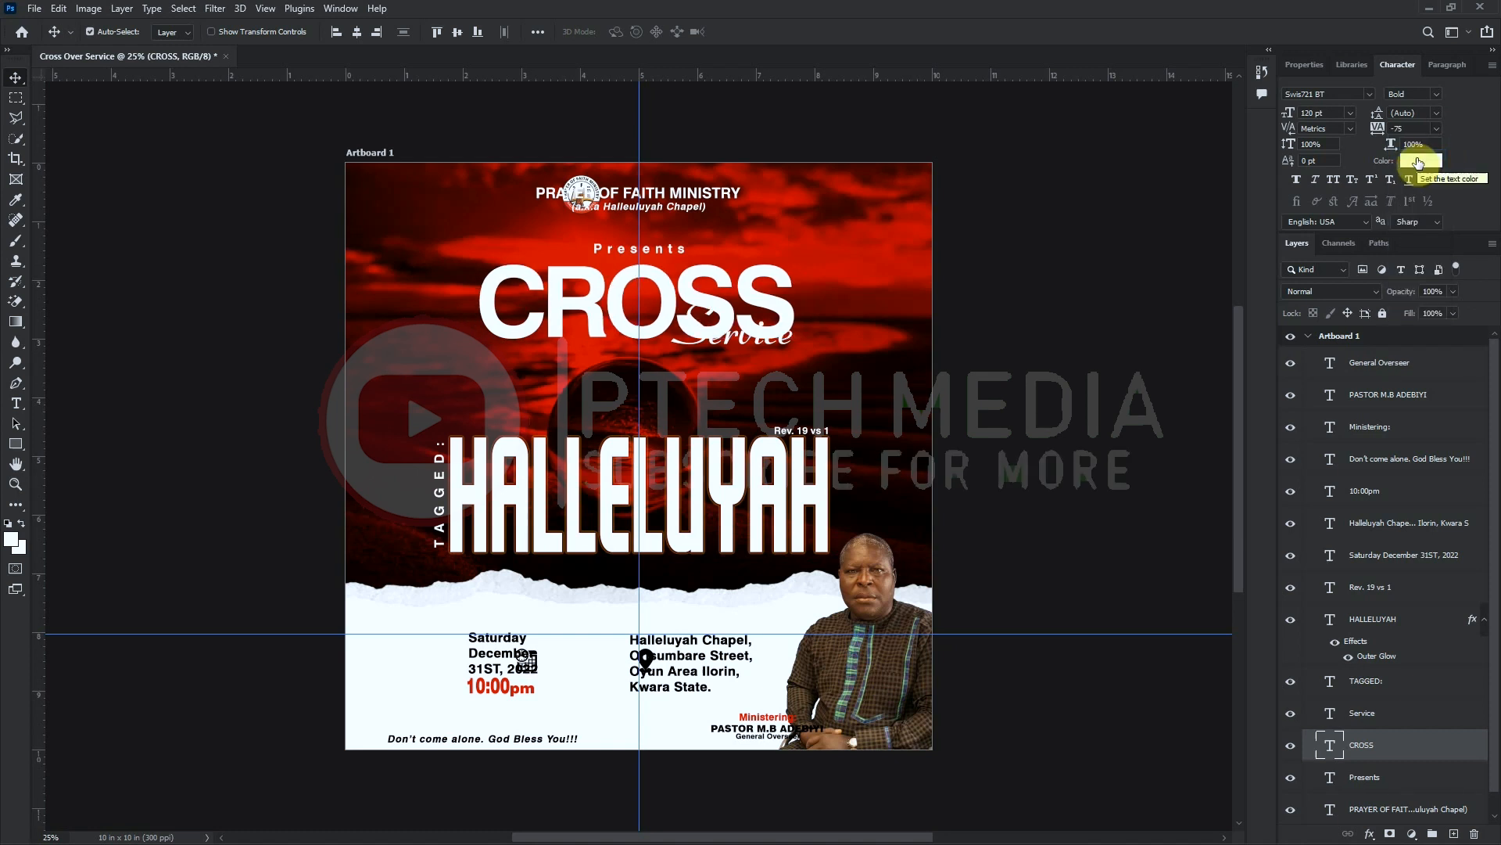
pyautogui.click(1417, 160)
pyautogui.write('ffad')
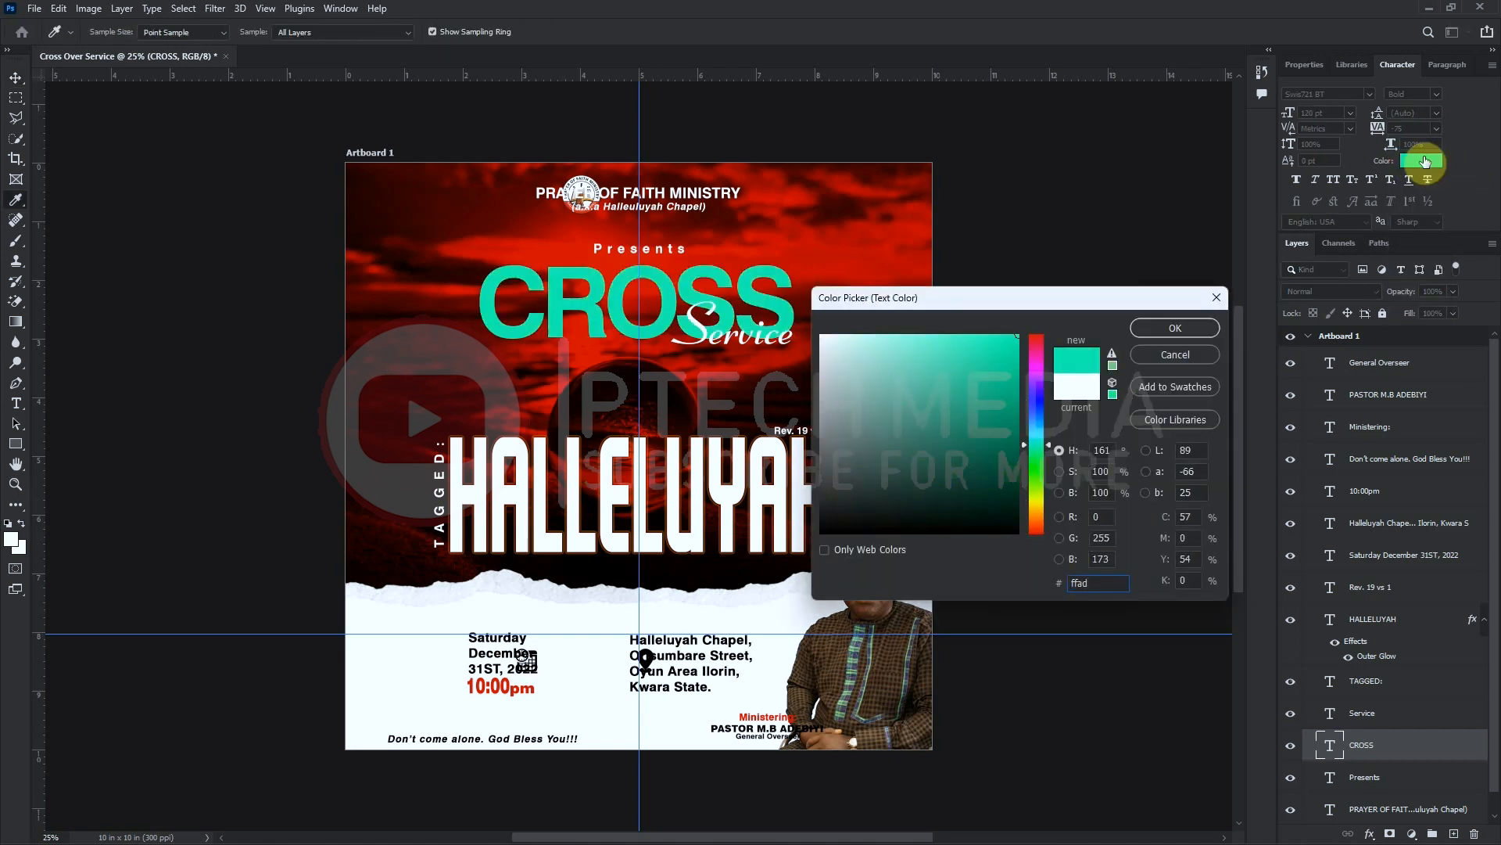
pyautogui.write('00')
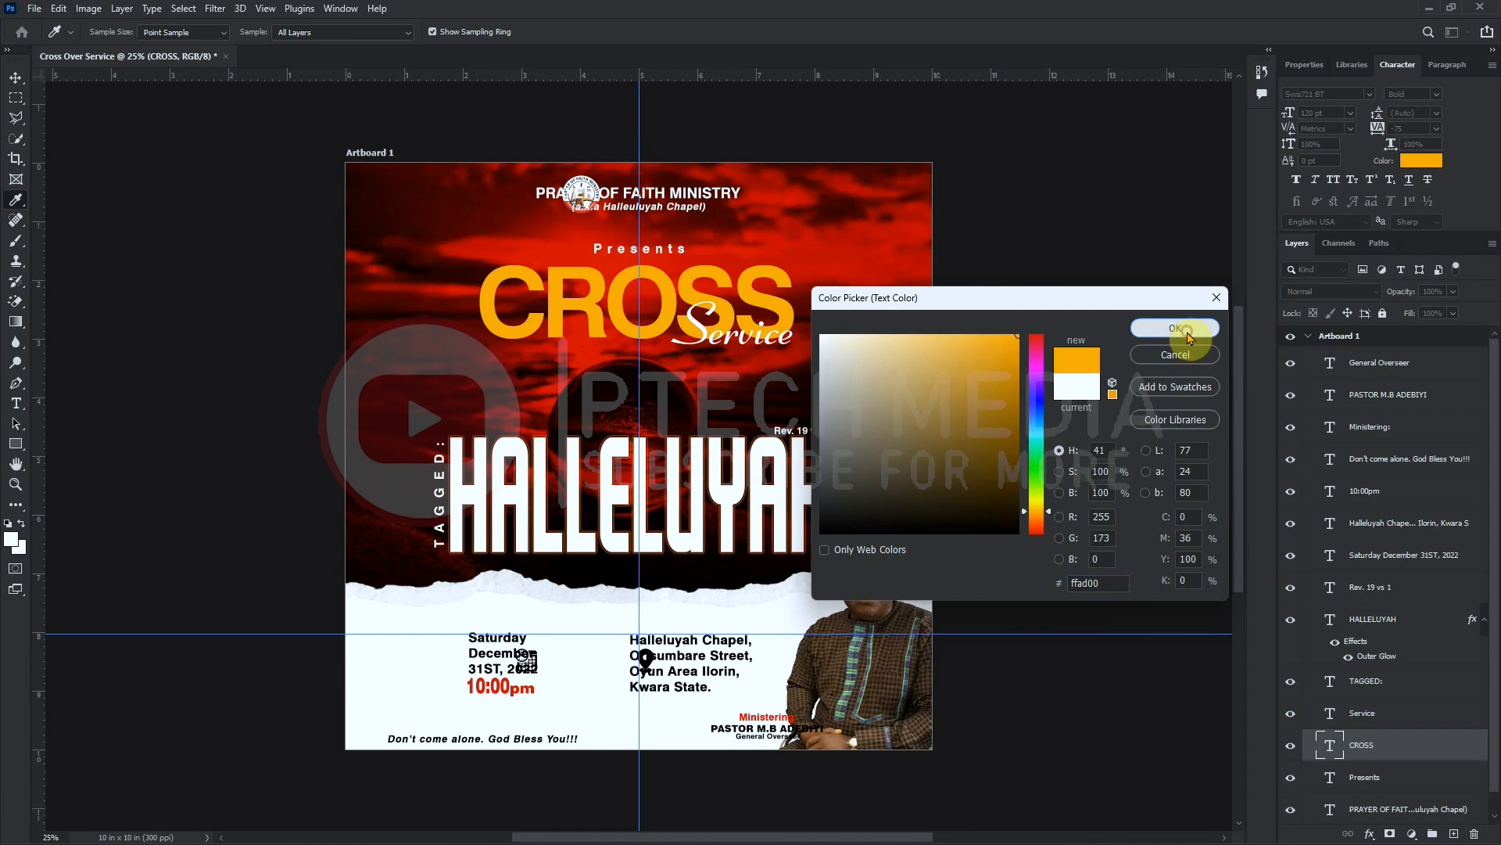
pyautogui.click(1173, 328)
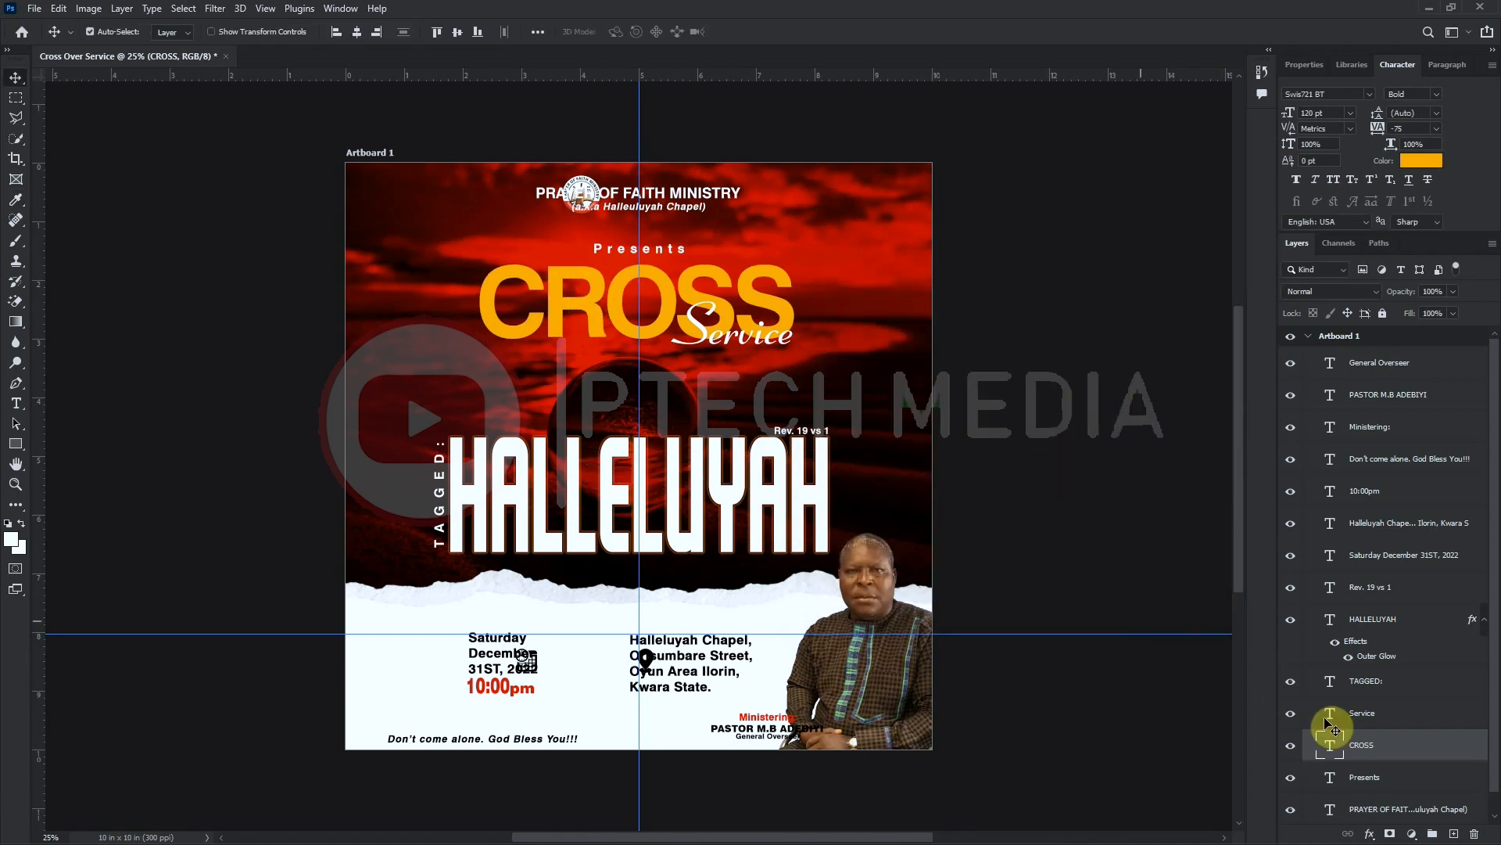
# Add a Bevel & Emboss effect to "CROSS" with the Outer Bevel style, Smooth technique and 400% depth
pyautogui.rightClick(1377, 747)
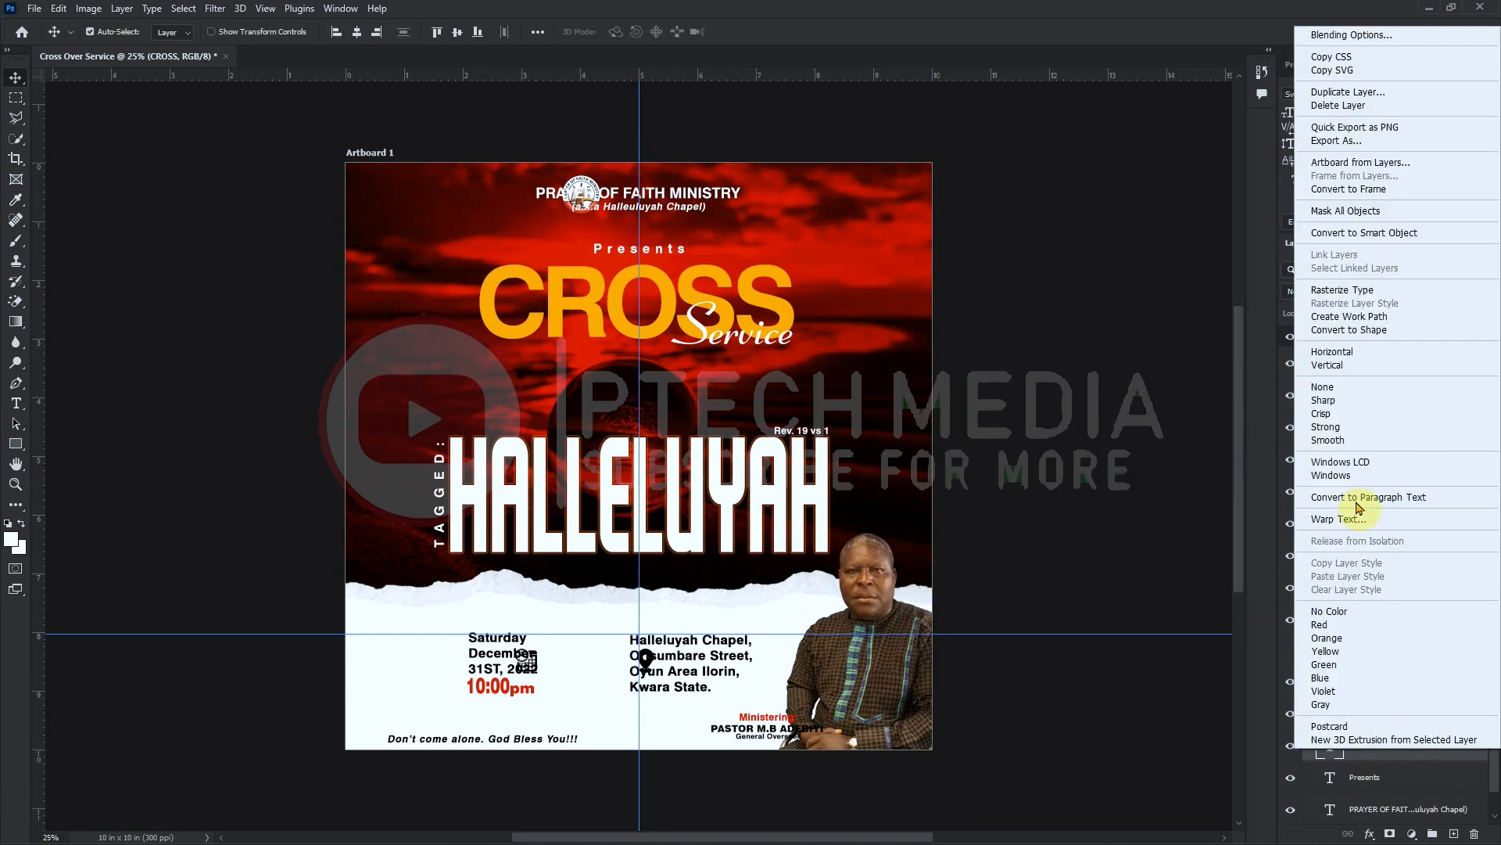
pyautogui.click(1396, 36)
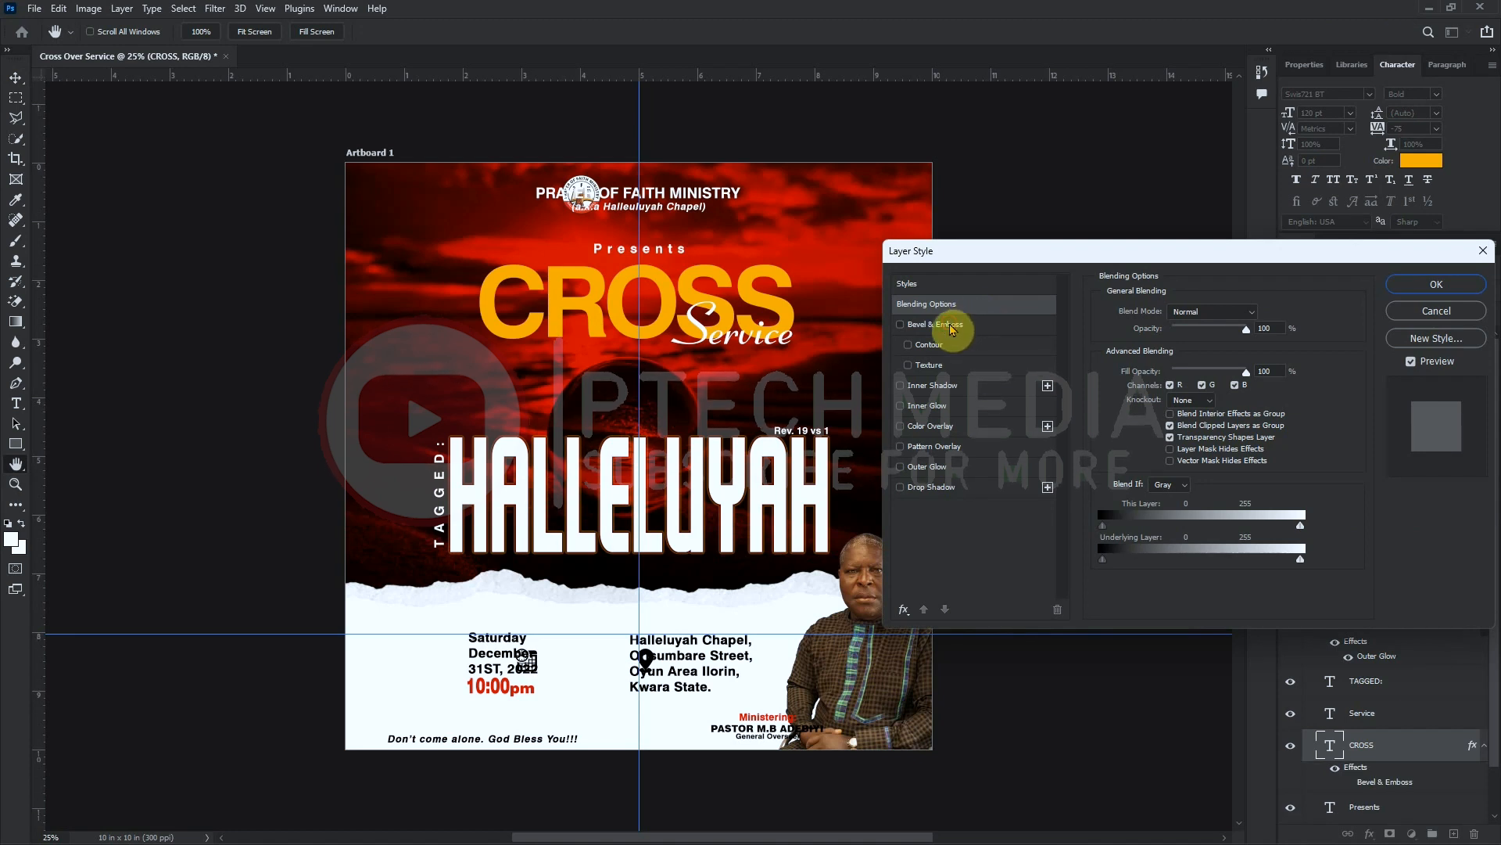
pyautogui.click(950, 325)
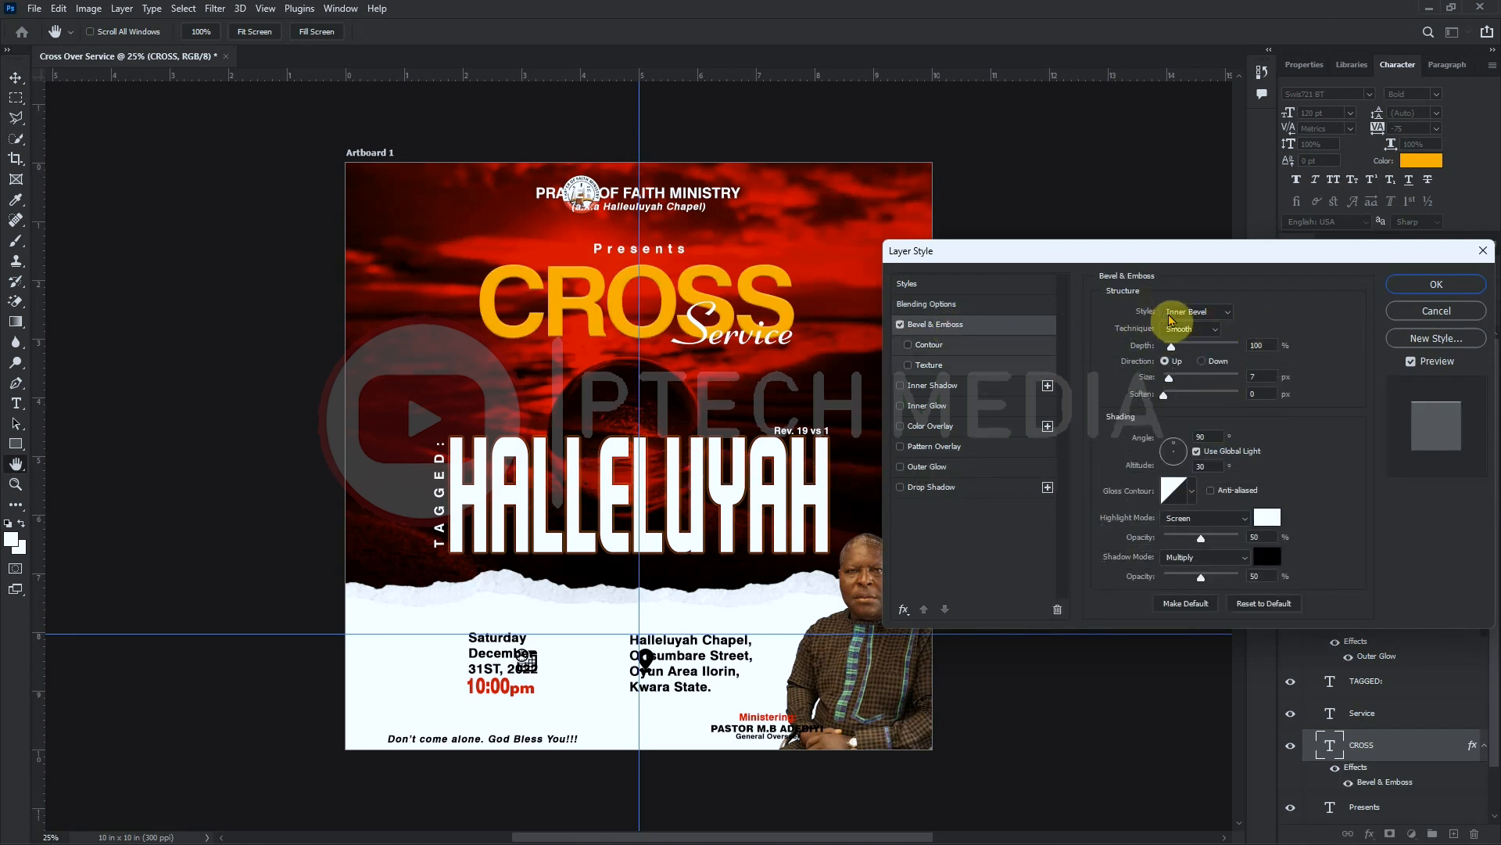
pyautogui.click(1197, 314)
pyautogui.click(1190, 327)
pyautogui.moveTo(1270, 345); pyautogui.dragTo(1240, 332)
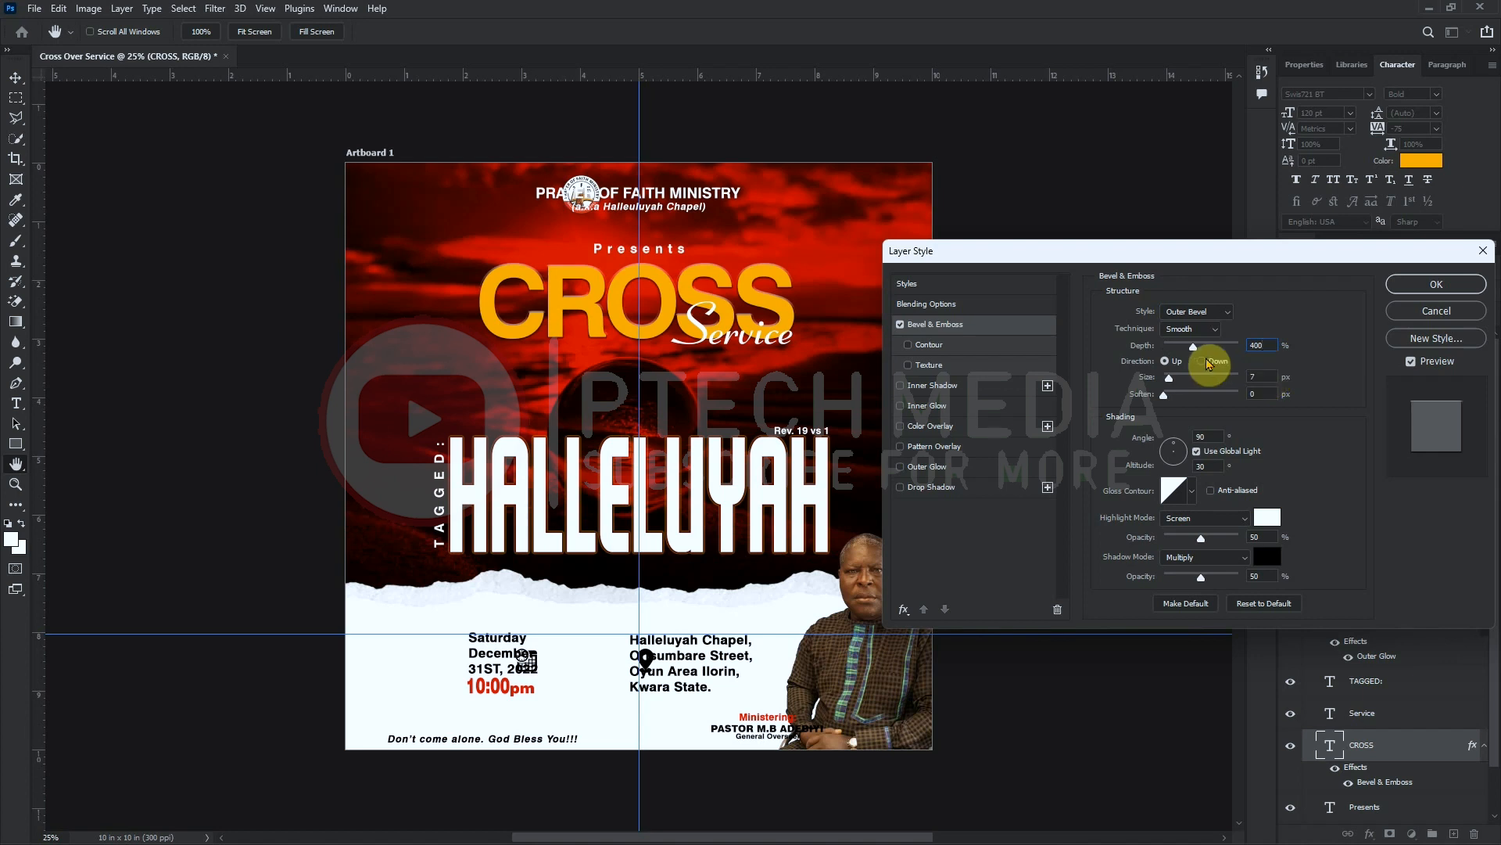
# Set the bevel's direction to Down, its size to 10 px and its soften to 15 px
pyautogui.moveTo(1270, 377); pyautogui.dragTo(1222, 375)
pyautogui.write('10')
pyautogui.press('Tab')
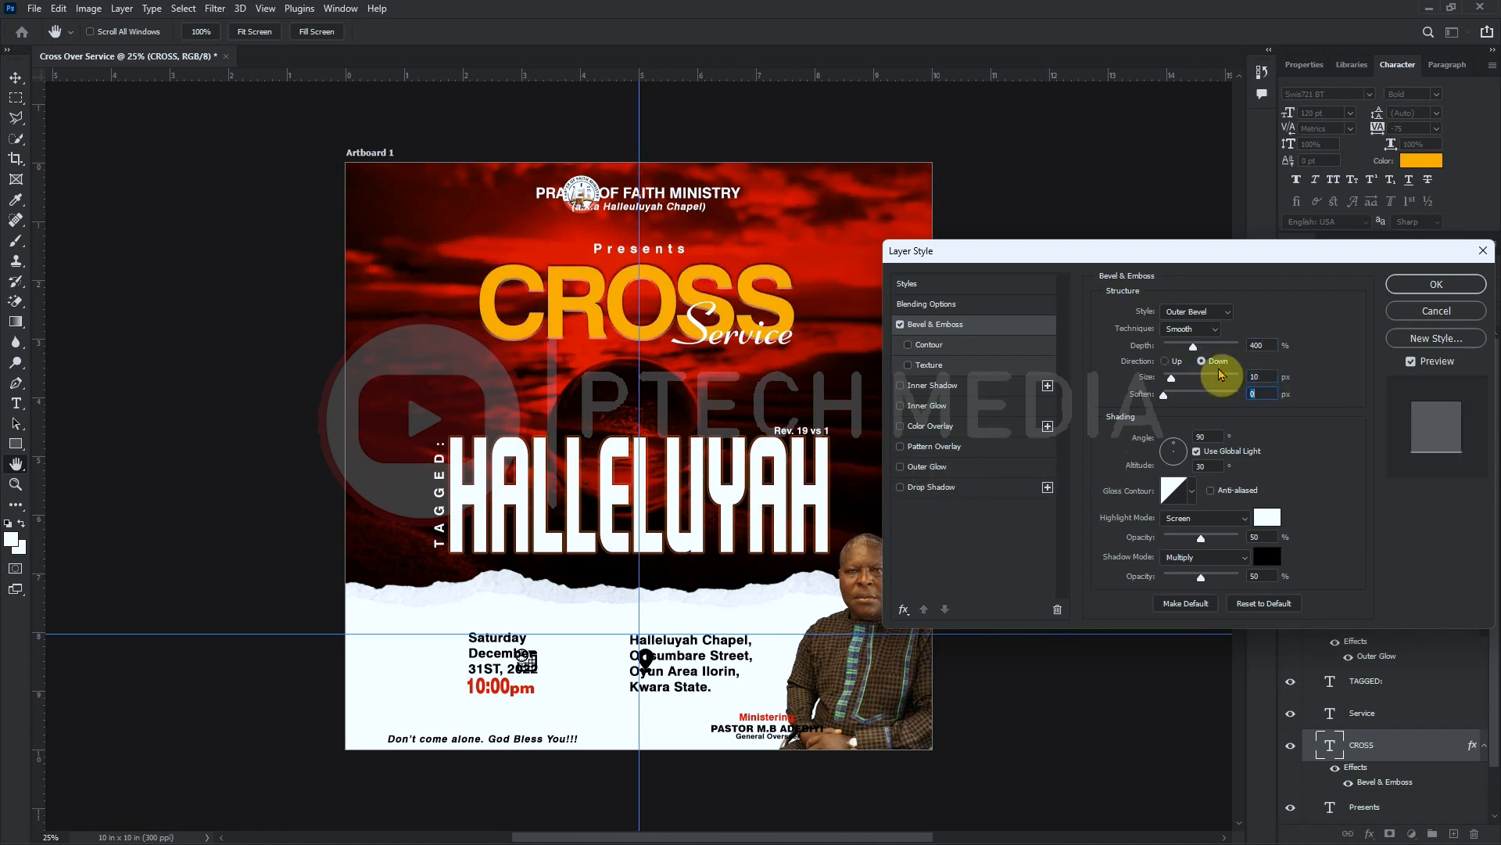
pyautogui.write('15')
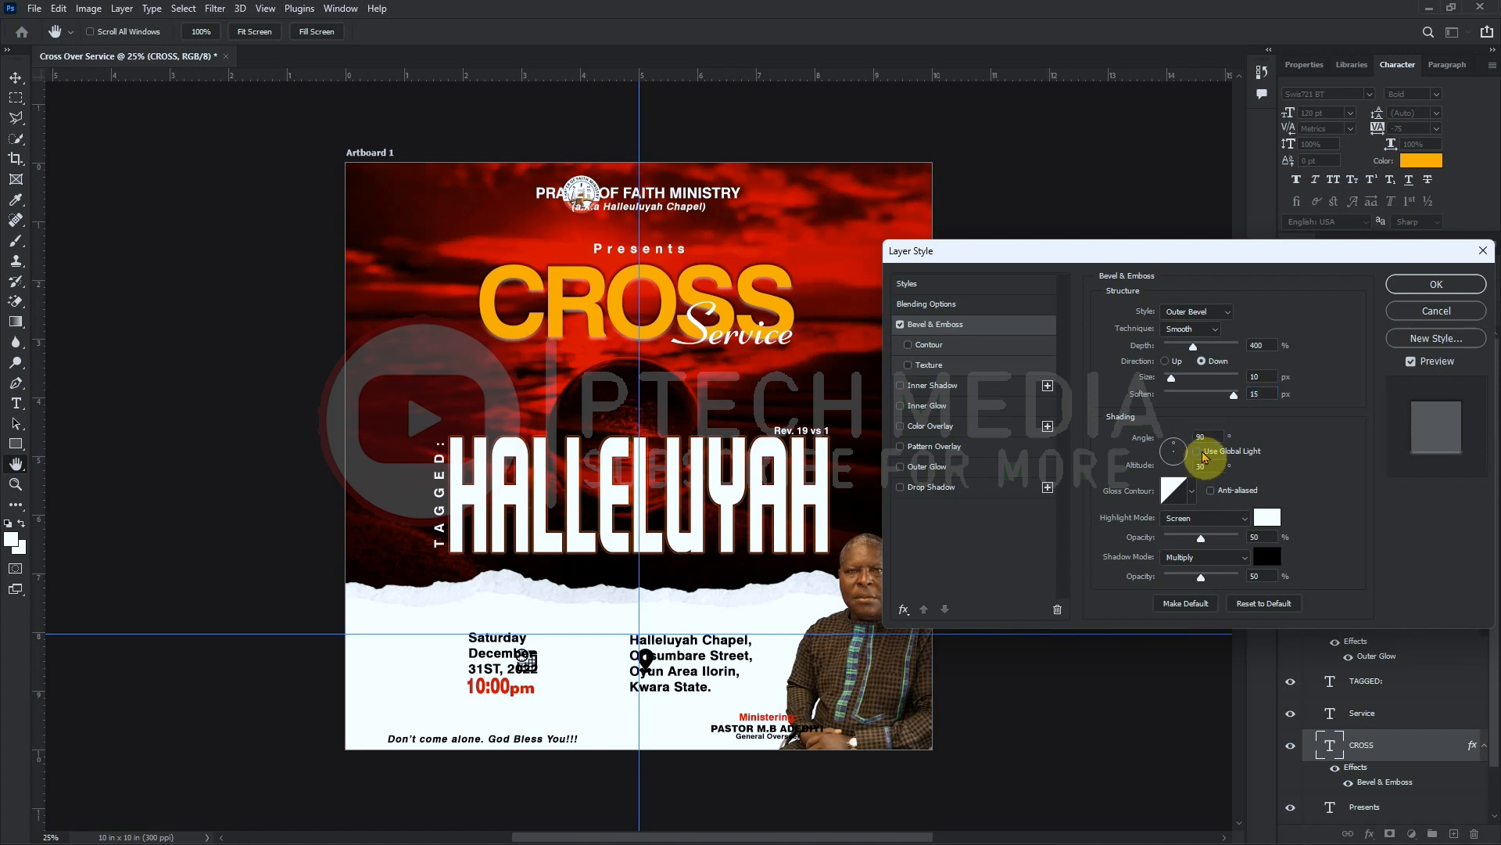
# Turn off Use Global Light, set the bevel's highlight mode to Normal with color #ffffff, and apply the effect
pyautogui.click(1239, 520)
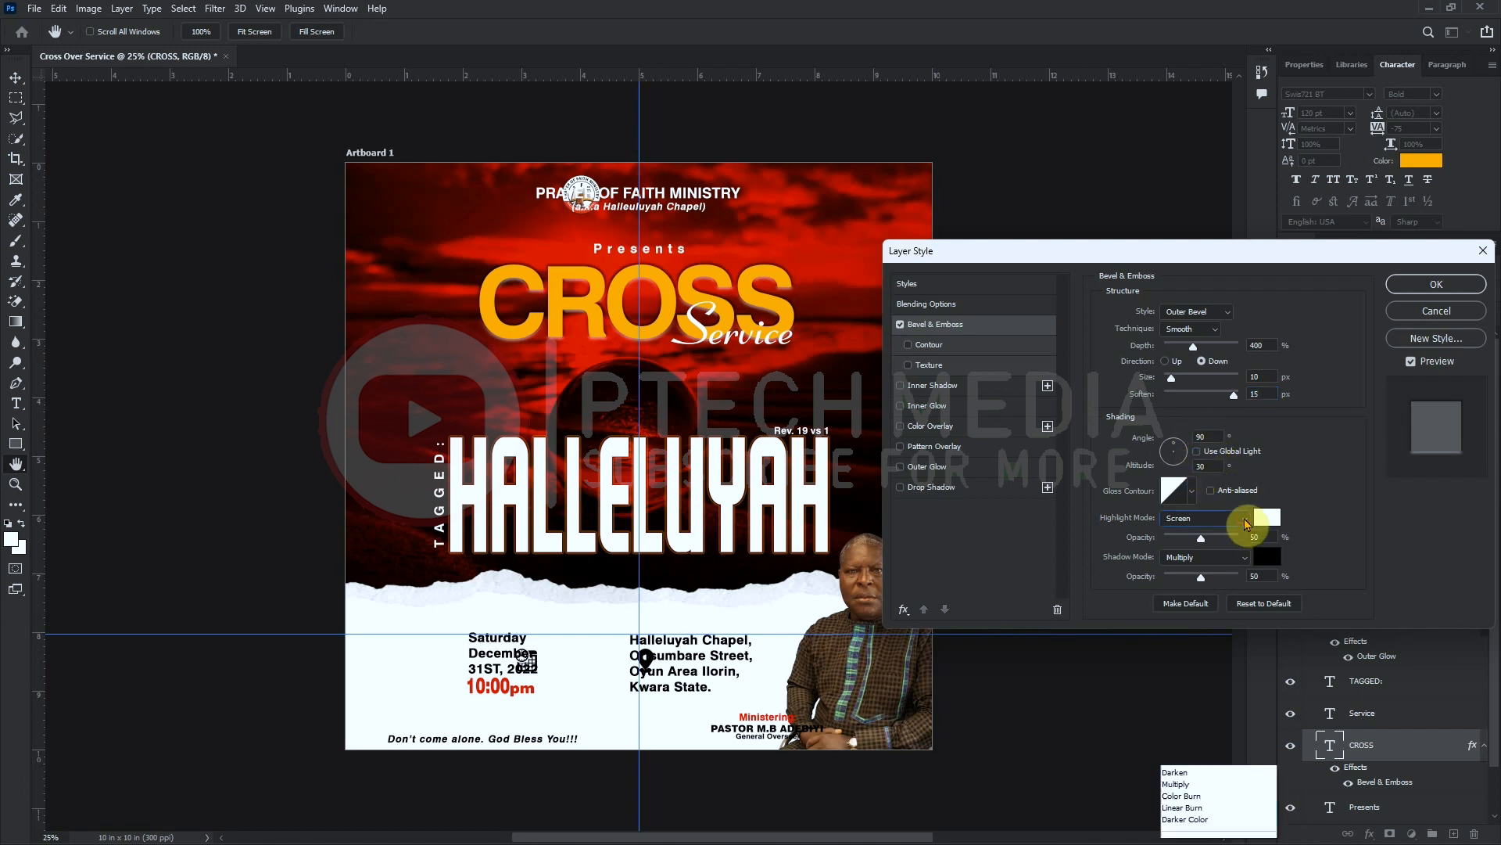
pyautogui.click(1206, 470)
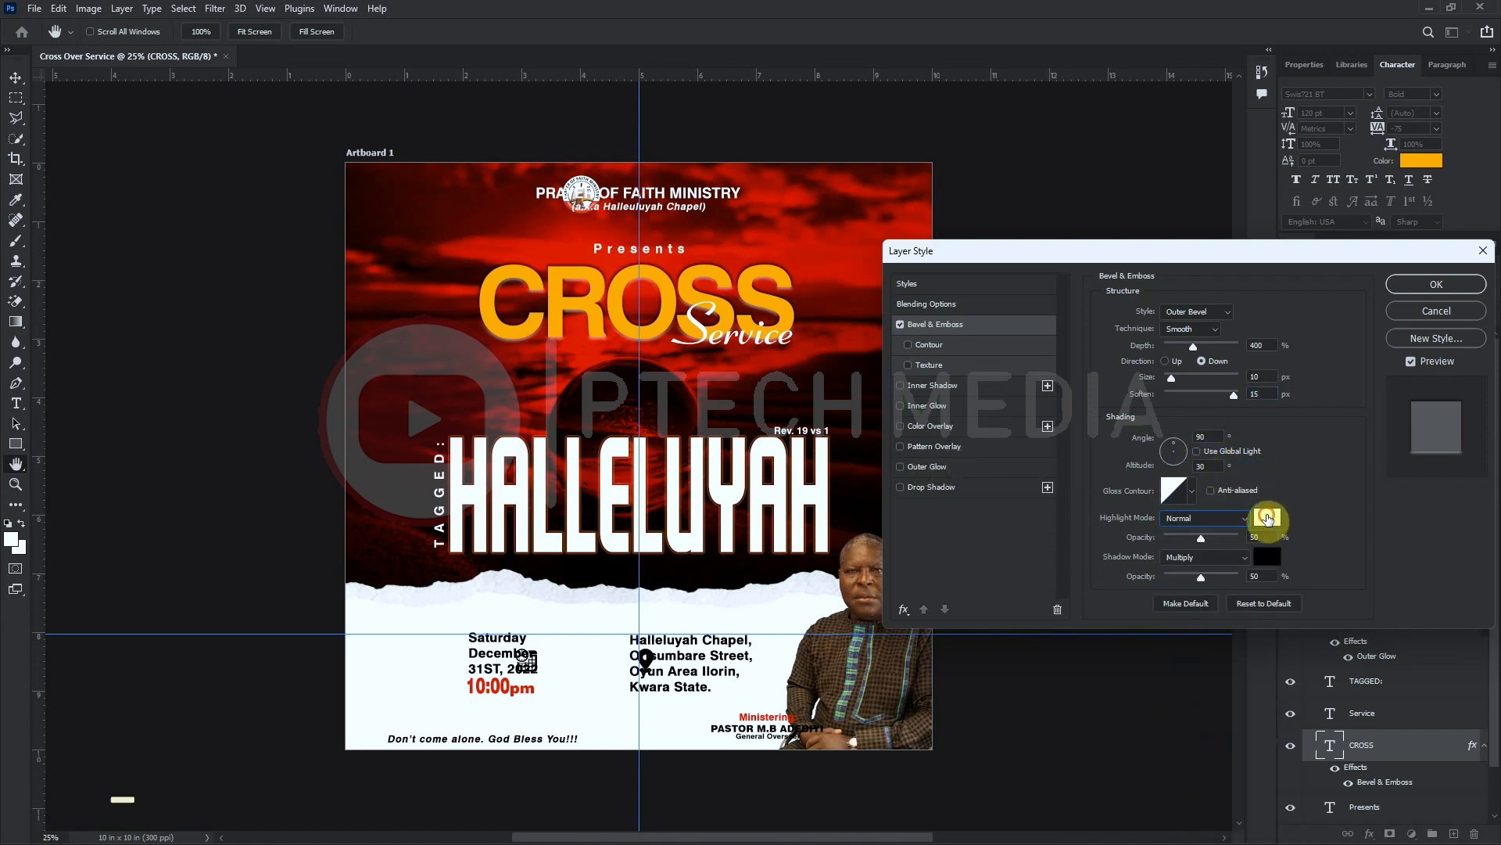
pyautogui.click(1268, 519)
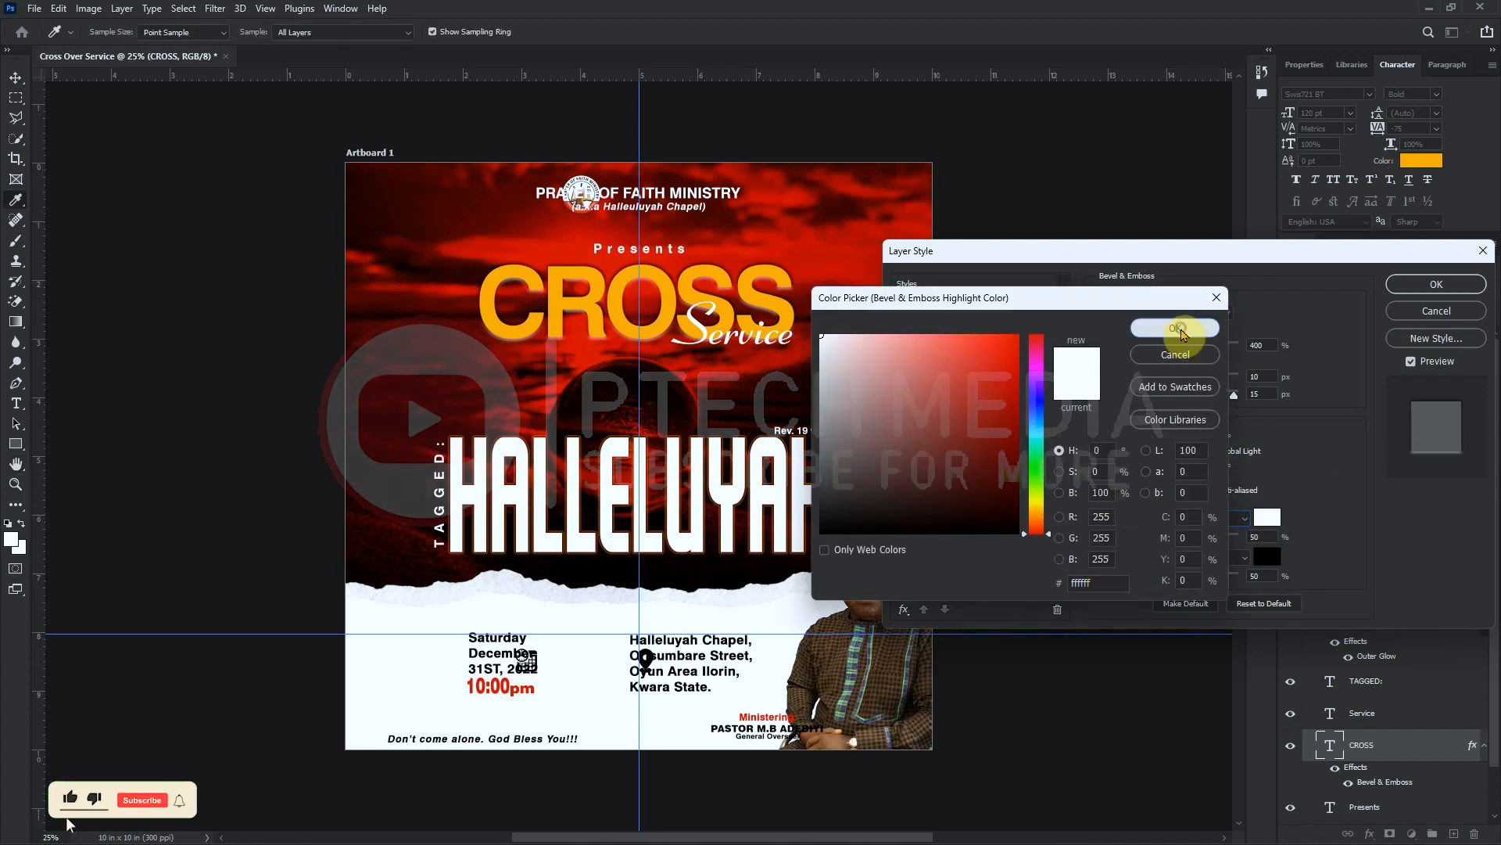
pyautogui.click(1182, 332)
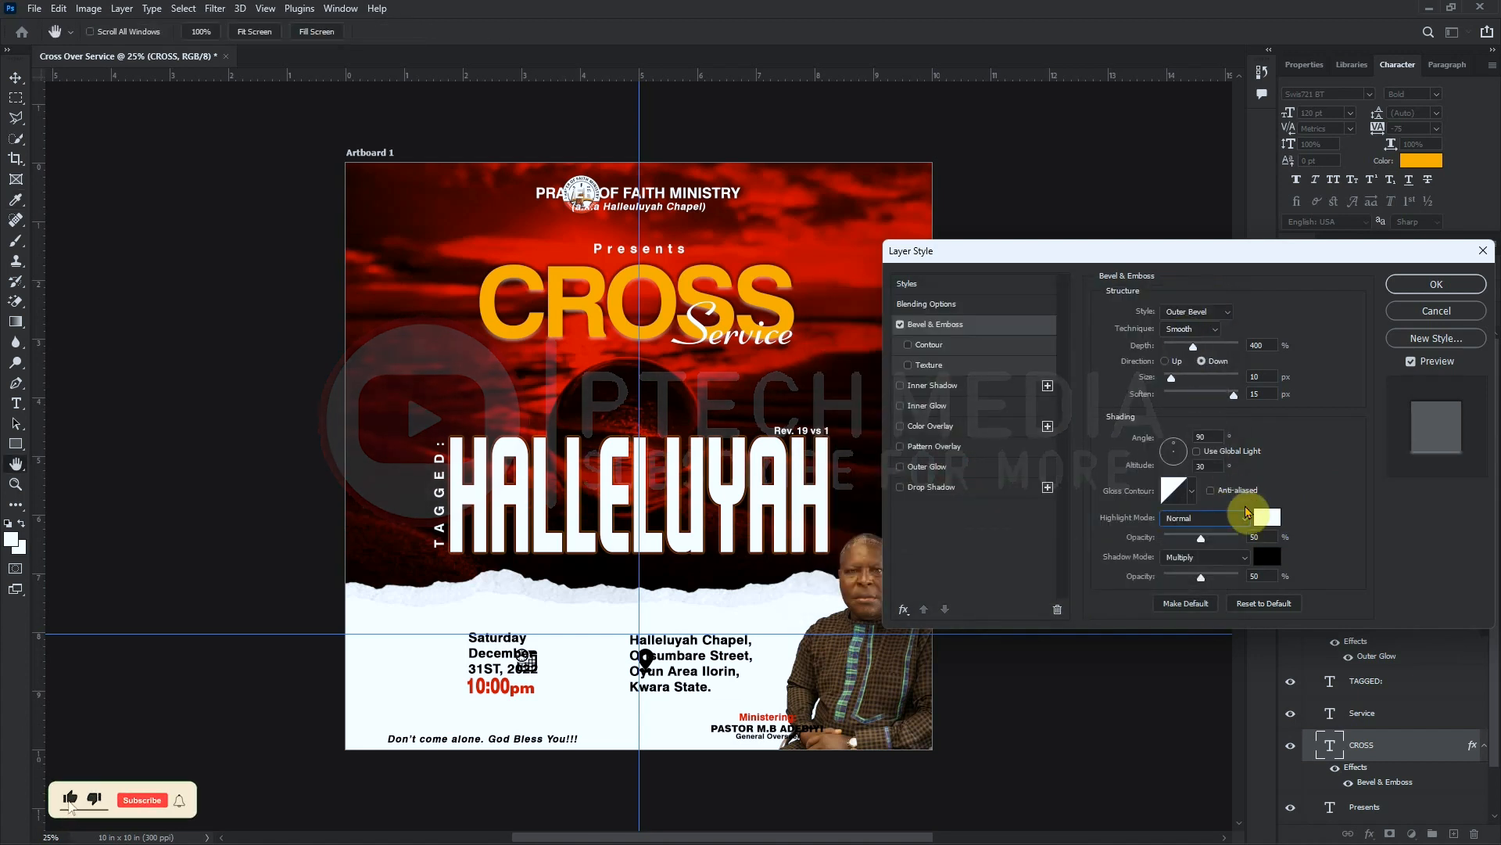
pyautogui.click(1420, 287)
# Apply faux bold to "CROSS", then duplicate the layer and move the copy directly below the original
pyautogui.click(1296, 181)
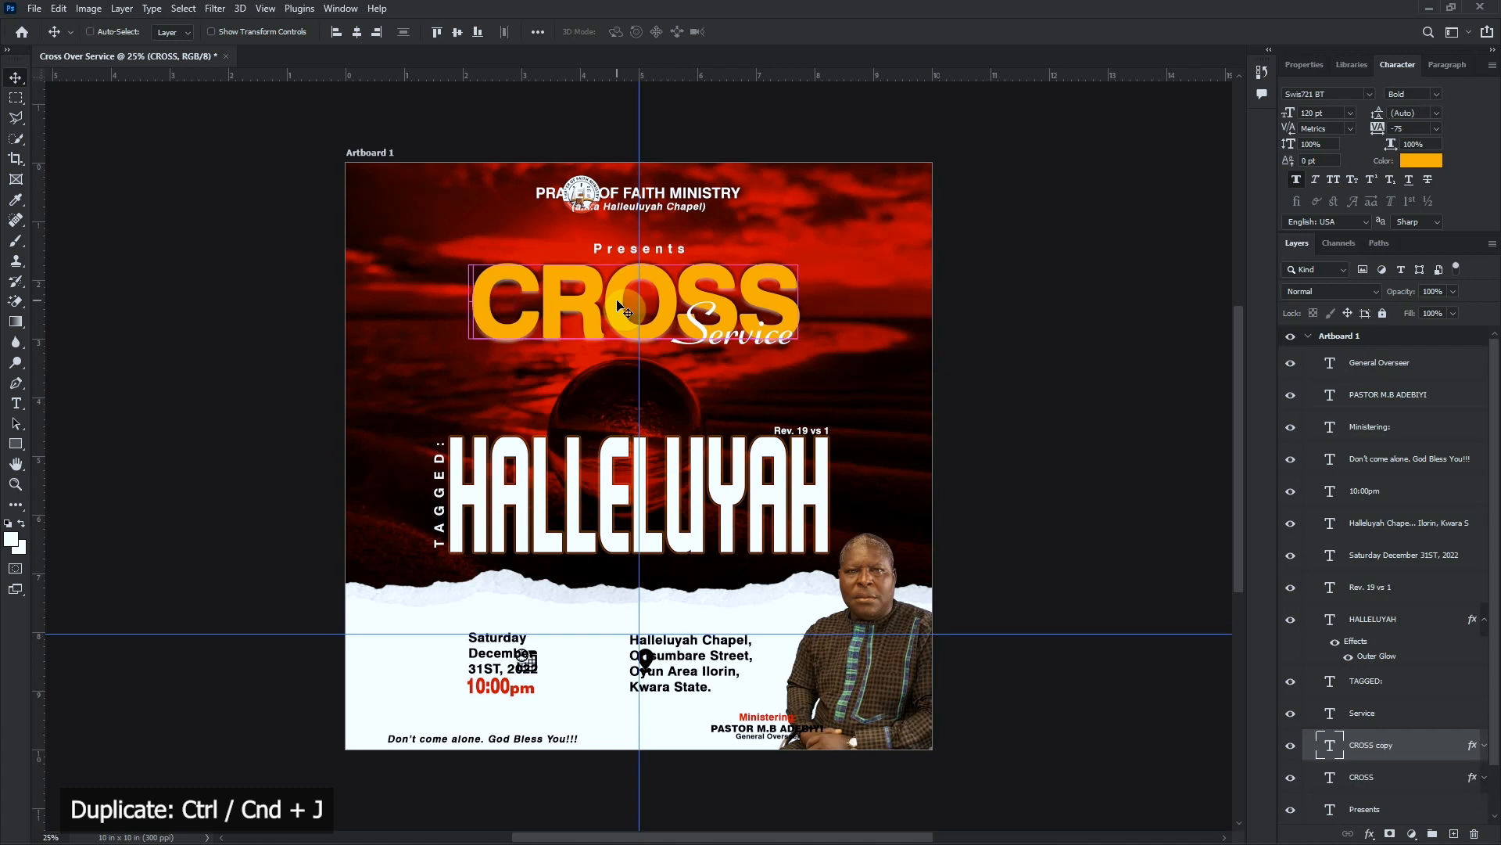
pyautogui.moveTo(620, 309); pyautogui.dragTo(619, 361)
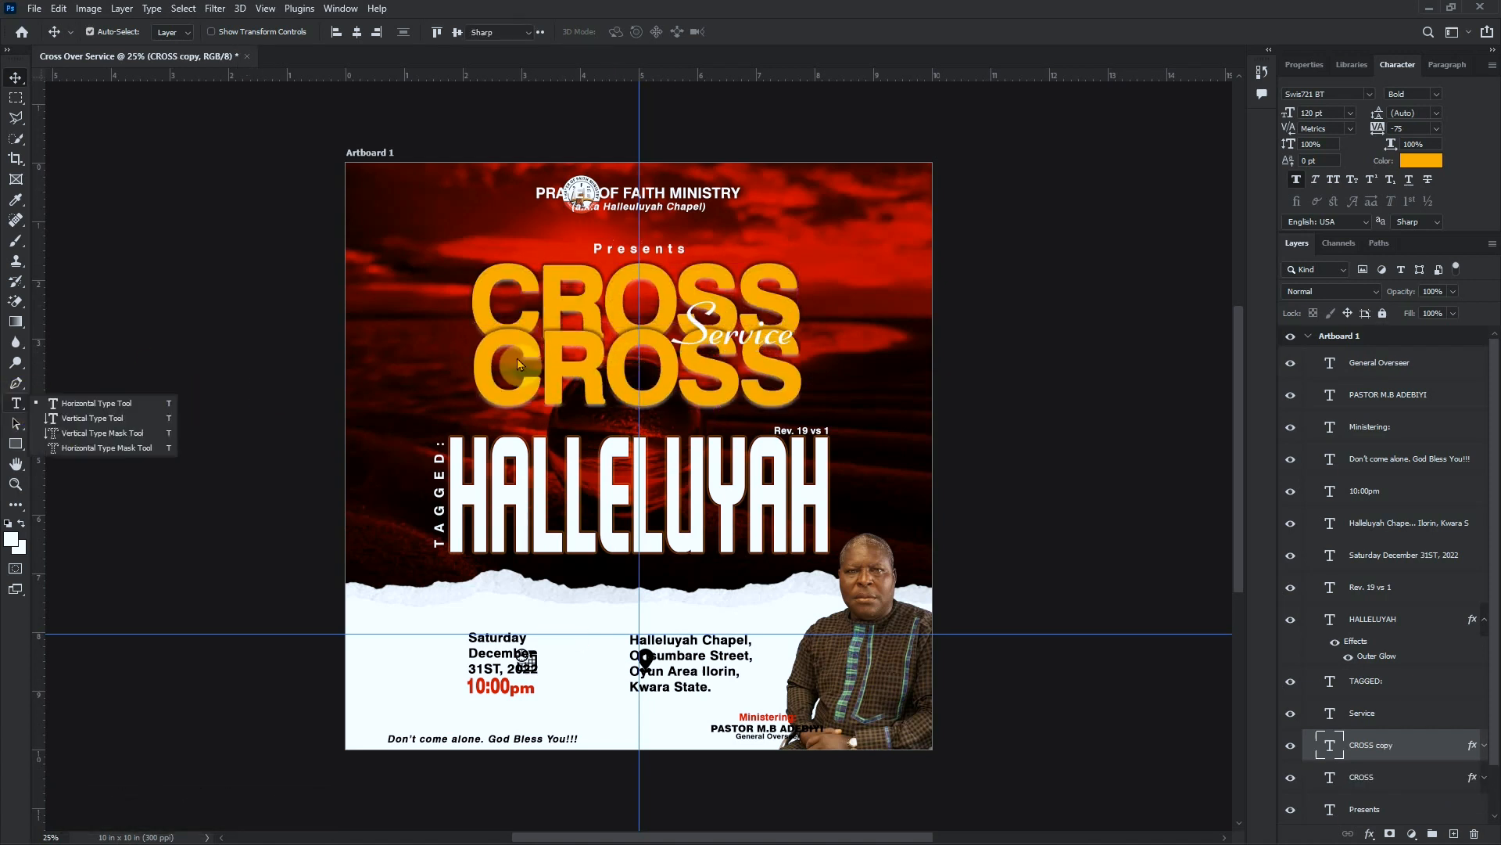
# Replace the text of the lower "CROSS" copy with "OVER"
pyautogui.doubleClick(596, 378)
pyautogui.click(597, 378)
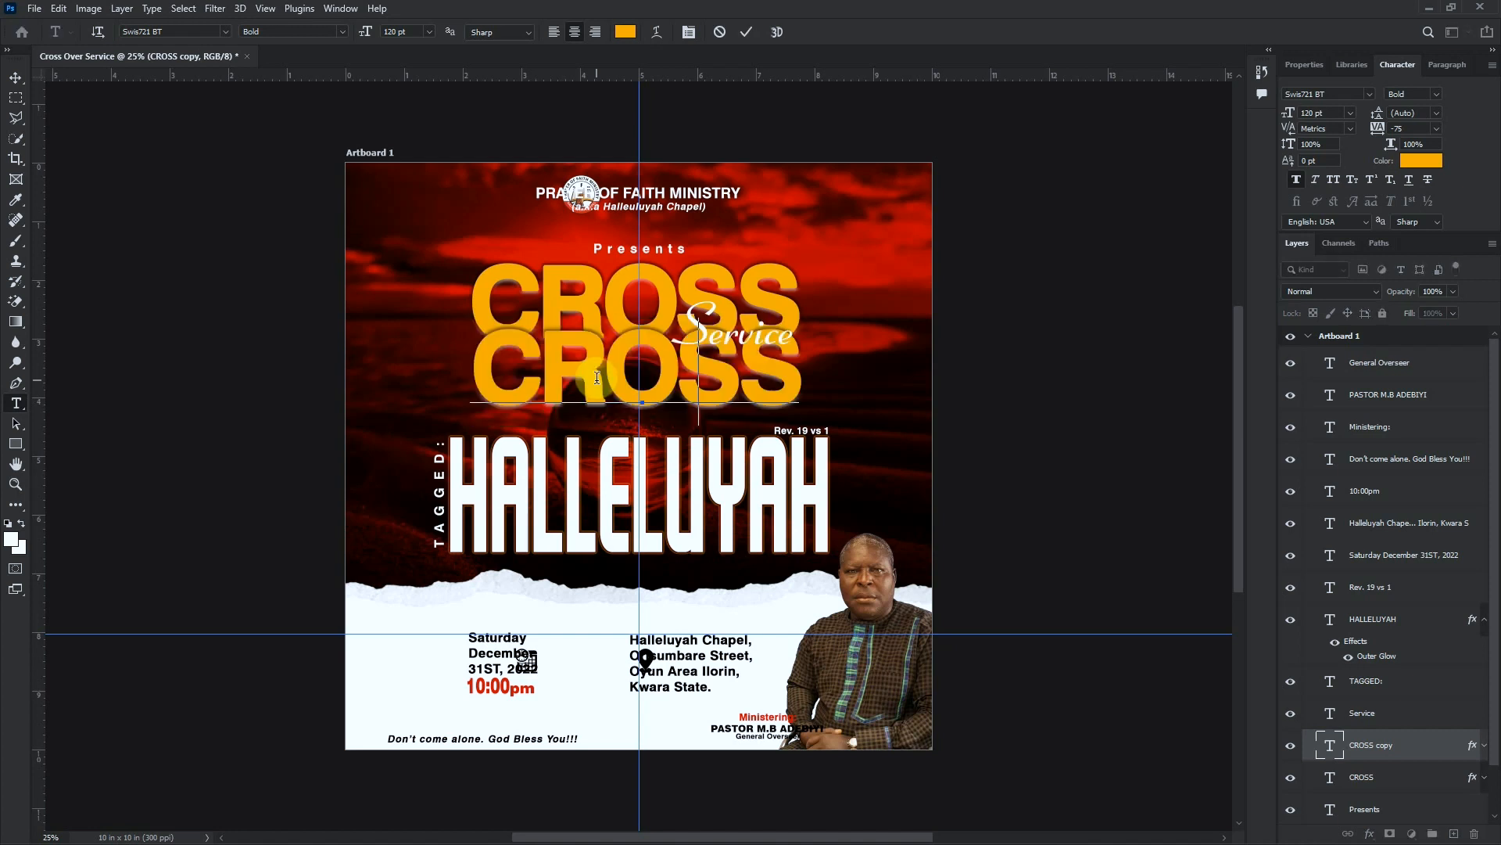
pyautogui.write('OVER')
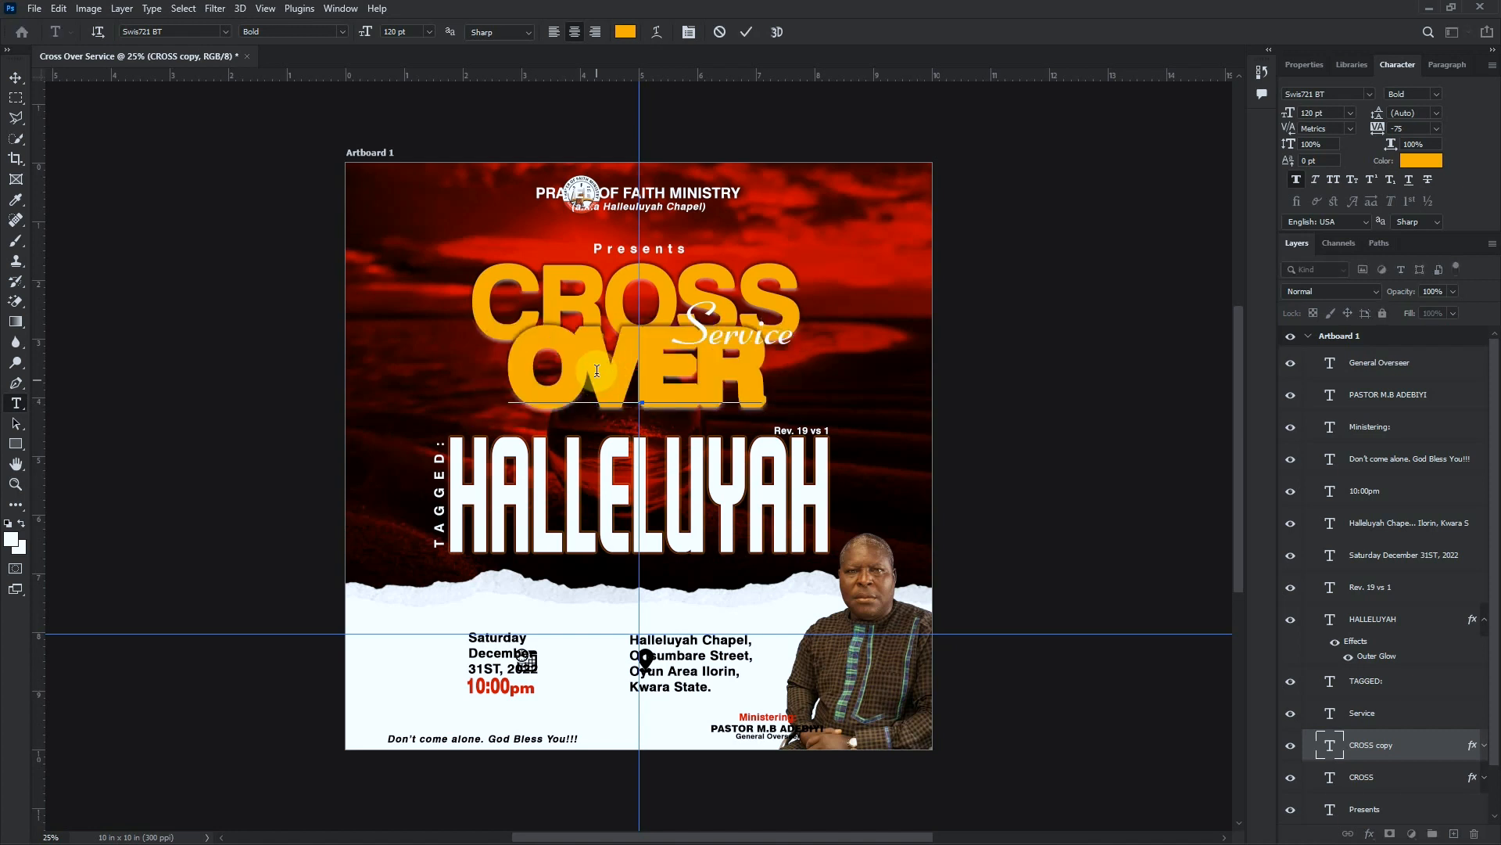
pyautogui.click(747, 34)
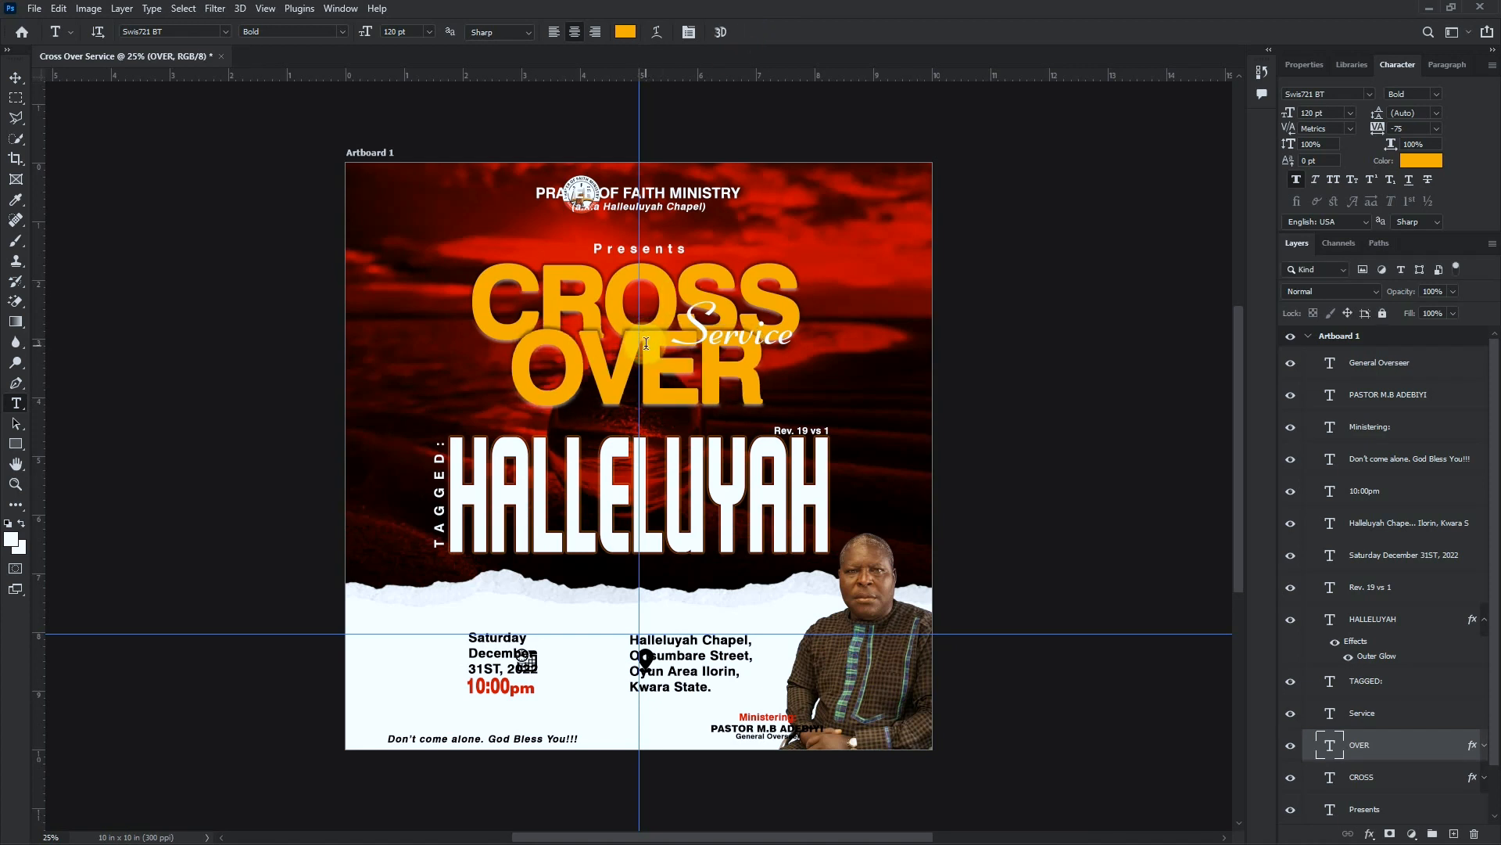
# Set the "OVER" tracking to -25 and move the text down until it clears "CROSS"
pyautogui.click(1436, 128)
pyautogui.click(1425, 179)
pyautogui.press('v')
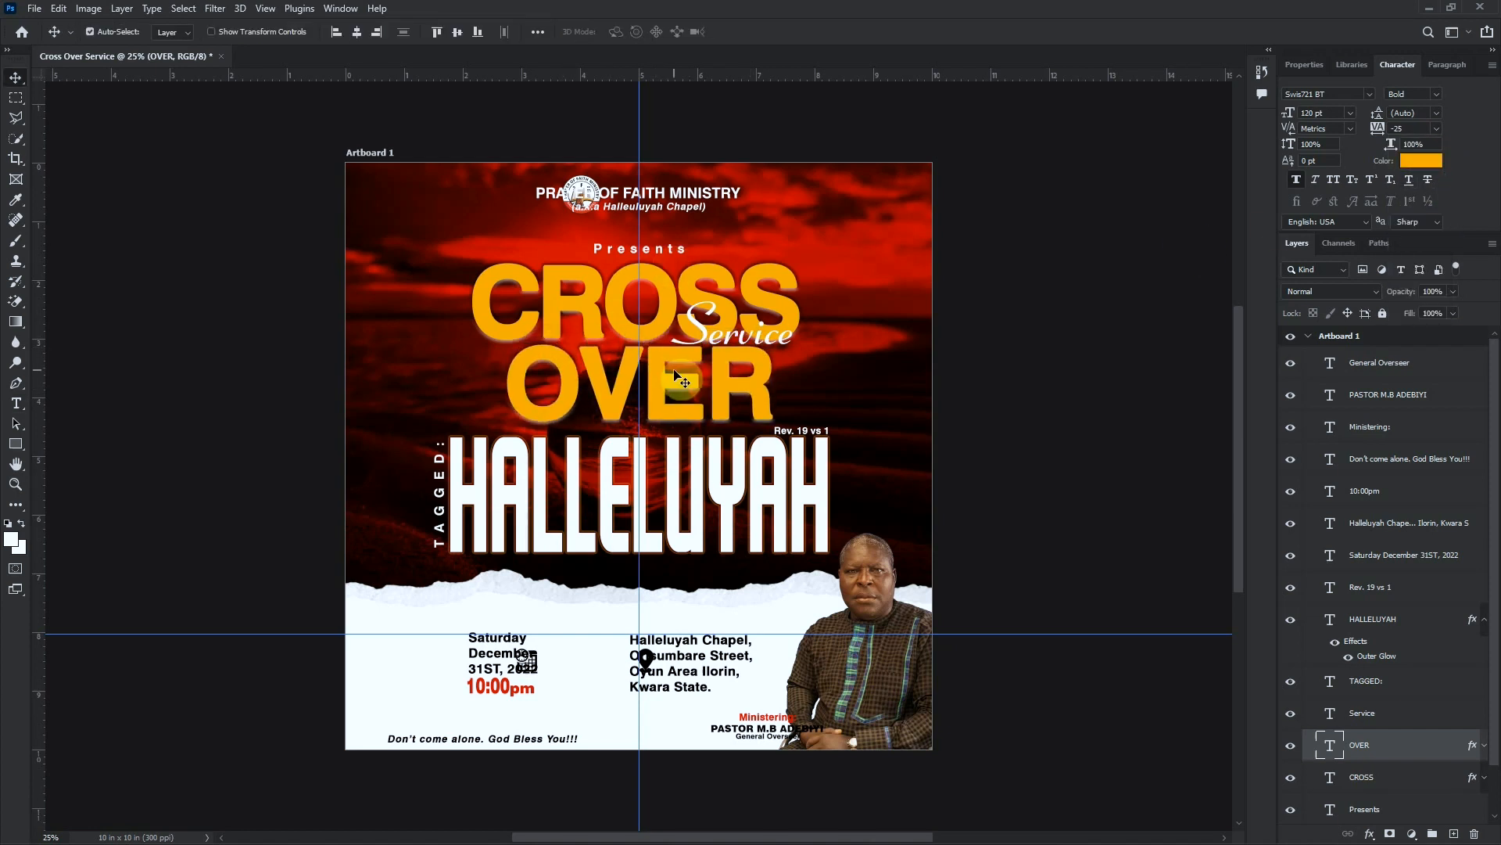
# Center "OVER" and "CROSS" horizontally with each other, and move "Service" down and to the right so it overlaps both words
pyautogui.keyDown('shift'); pyautogui.click(1404, 784); pyautogui.keyUp('shift')
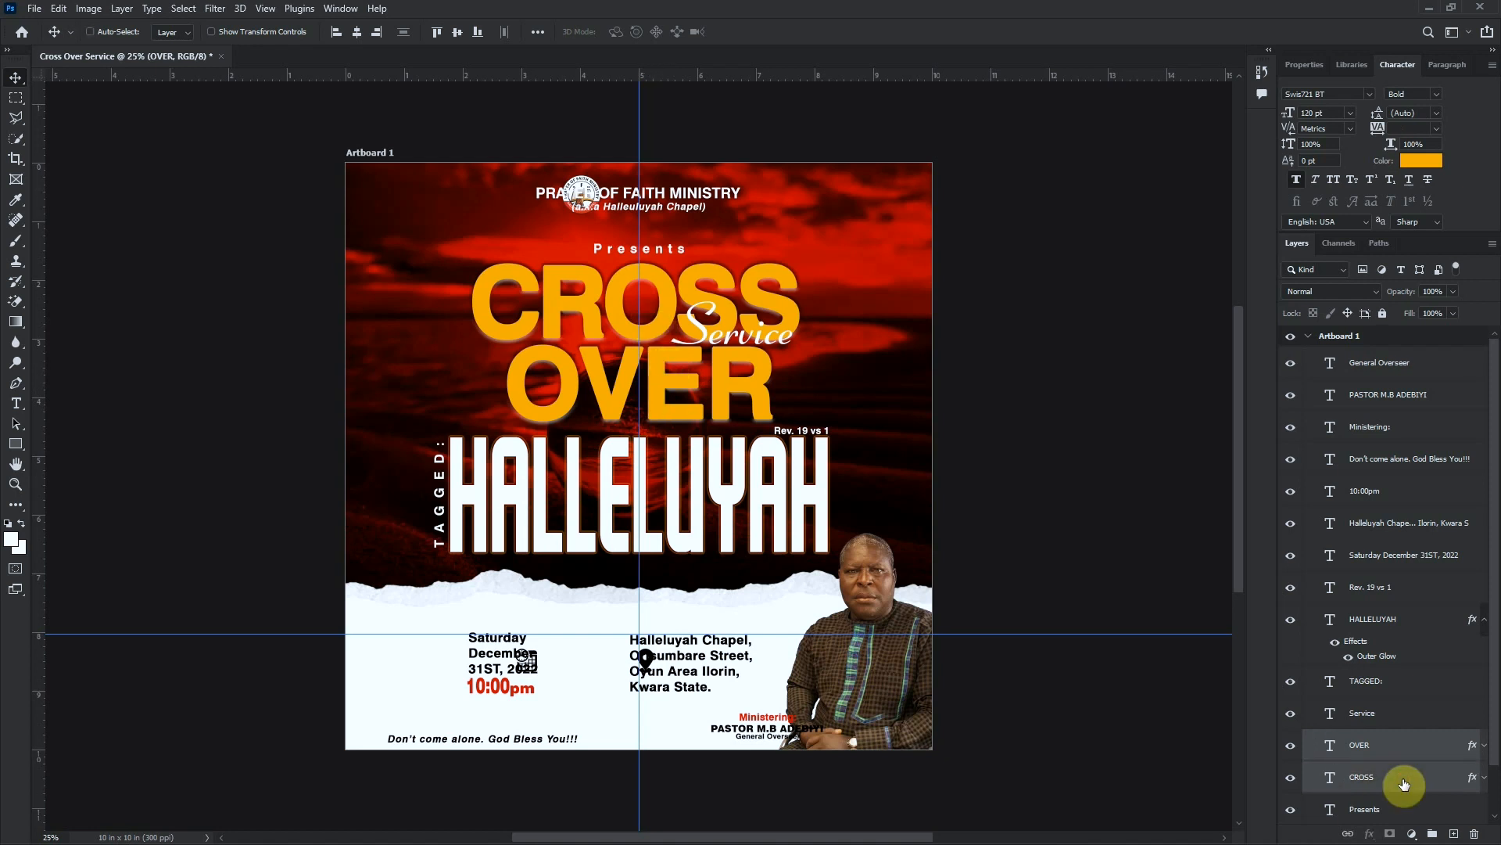
pyautogui.click(360, 32)
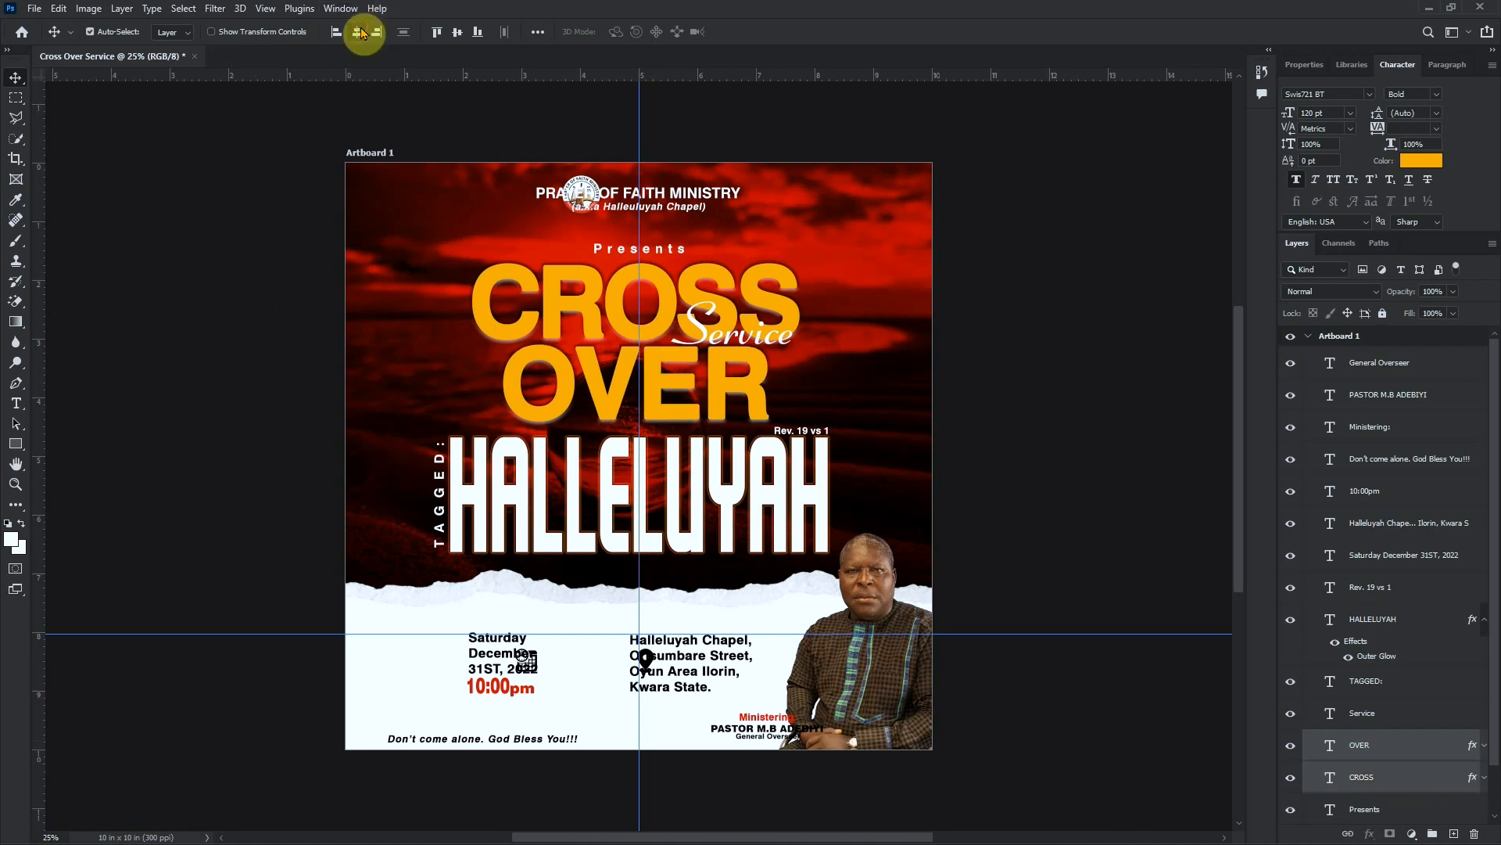
pyautogui.click(763, 343)
pyautogui.moveTo(763, 343); pyautogui.dragTo(794, 358)
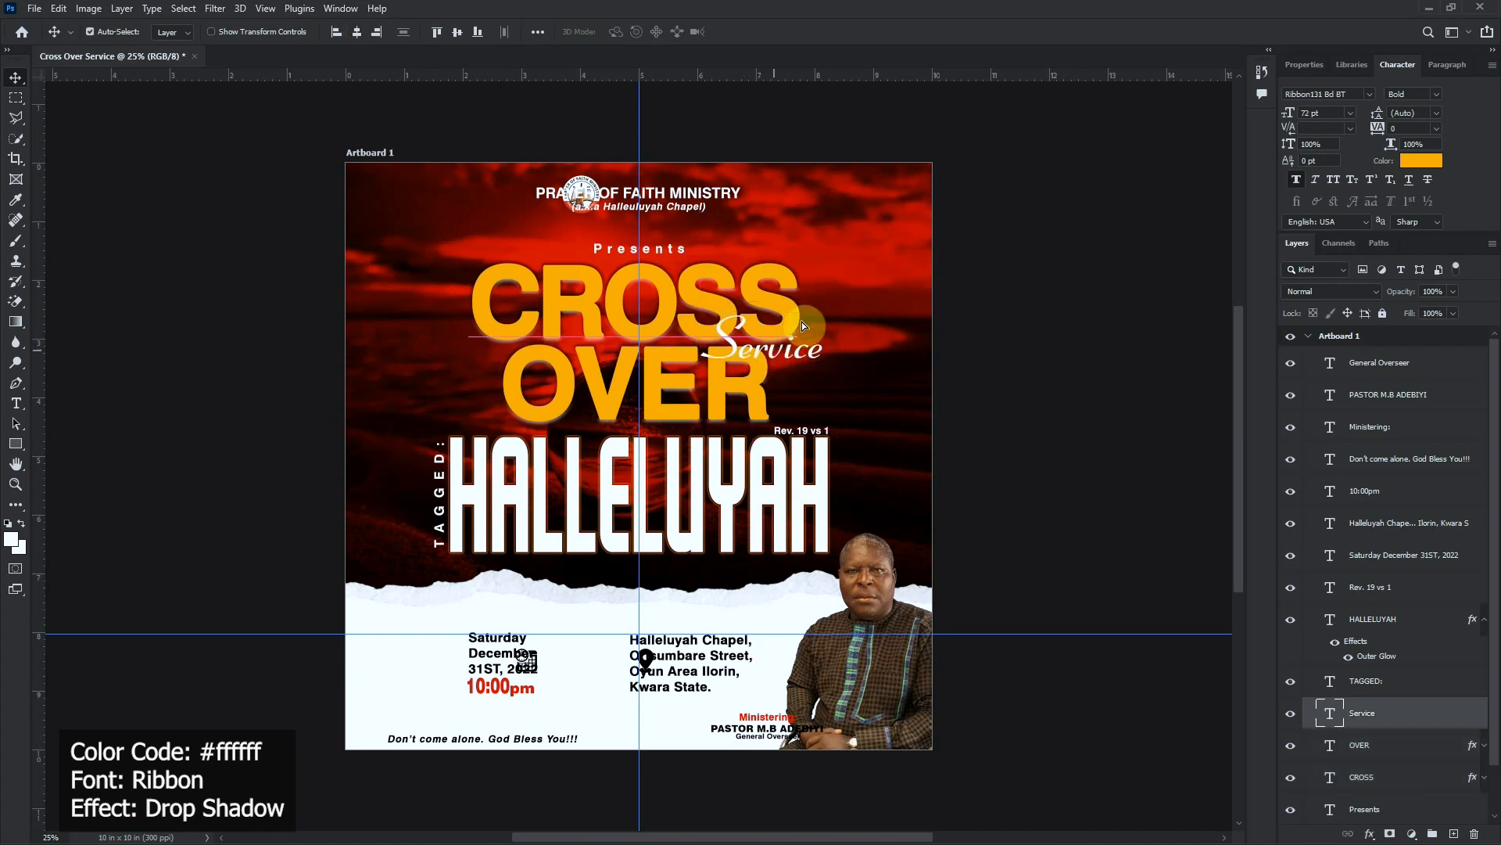
# Give "Service" a drop shadow with 81% opacity, 18 px distance and 8% spread, plus an outer glow
pyautogui.click(1369, 833)
pyautogui.click(1383, 819)
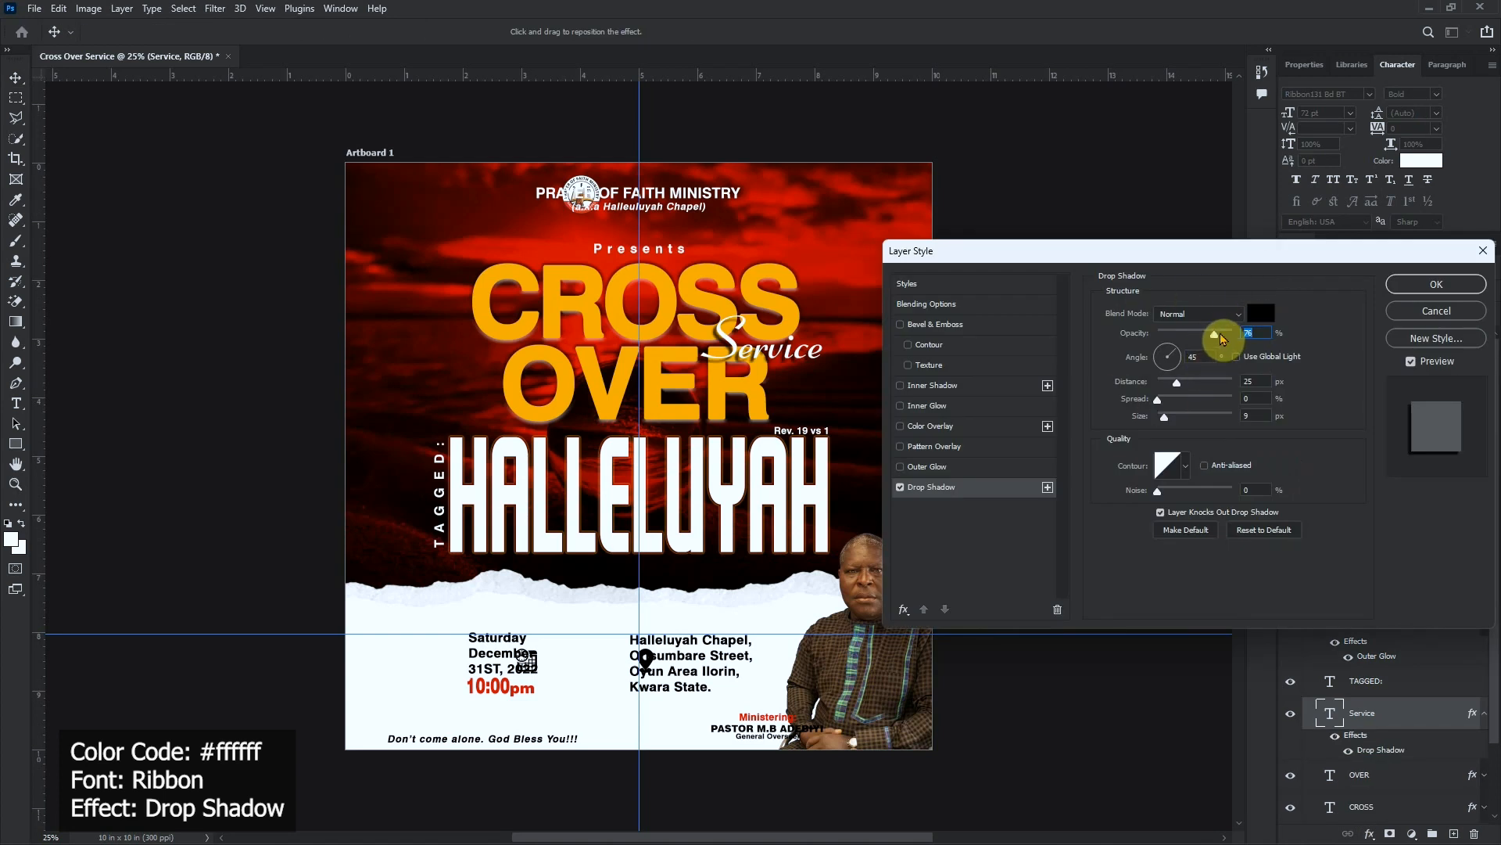
pyautogui.doubleClick(1251, 332)
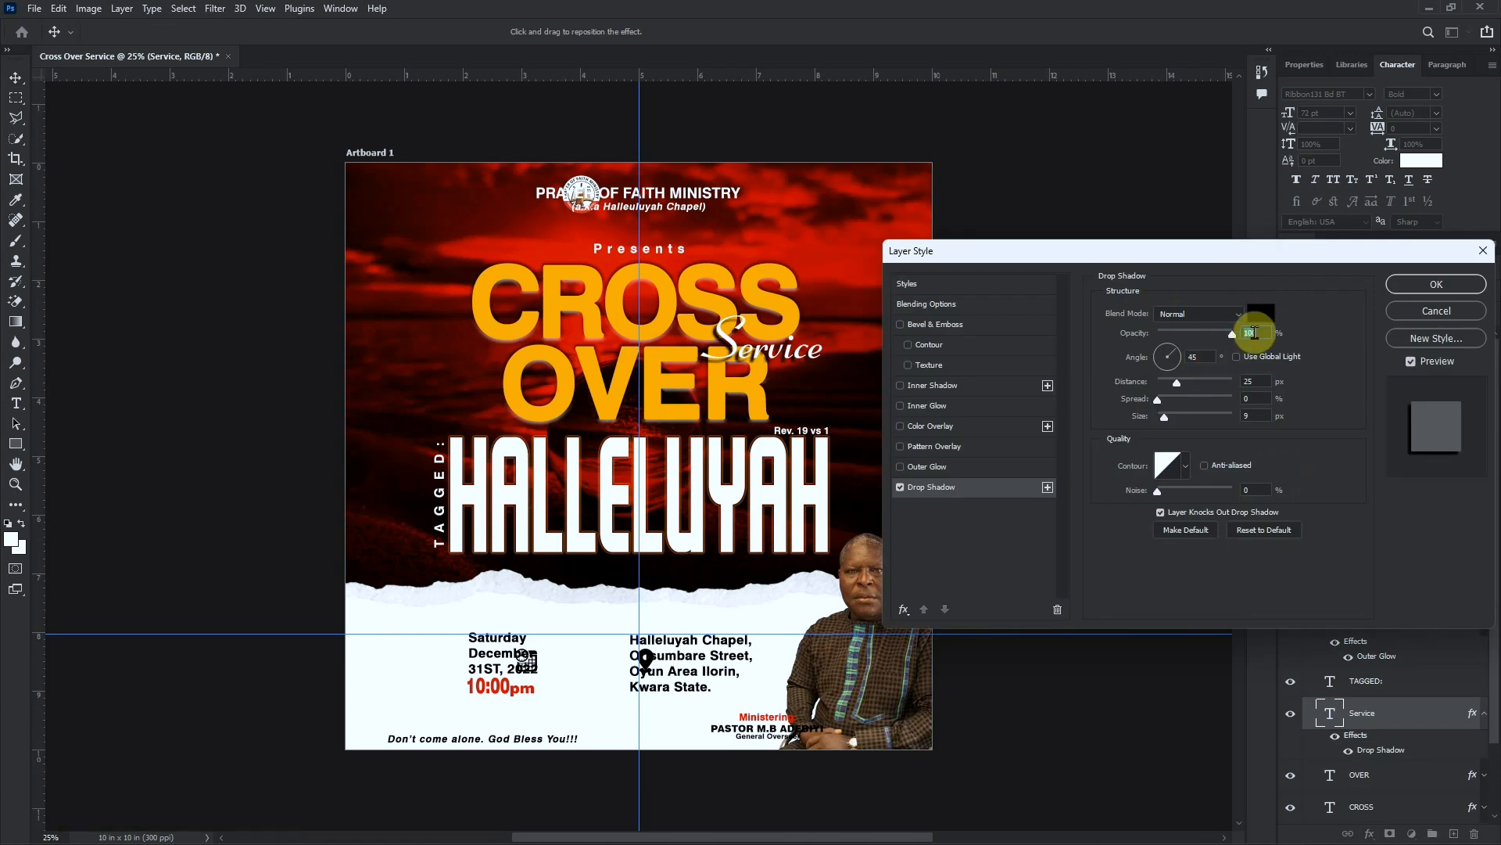
pyautogui.write('70')
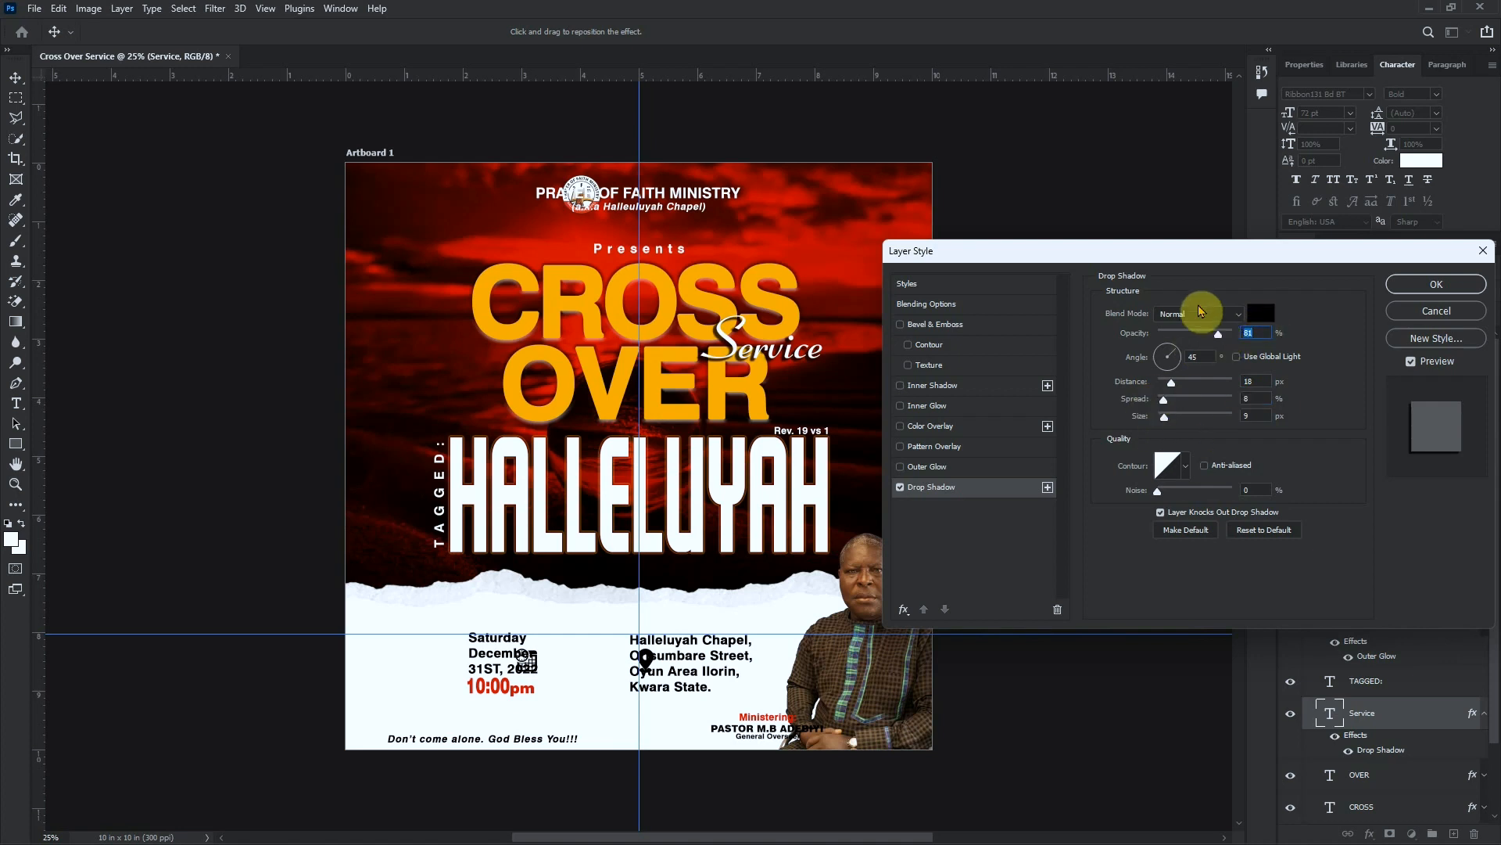
pyautogui.click(911, 467)
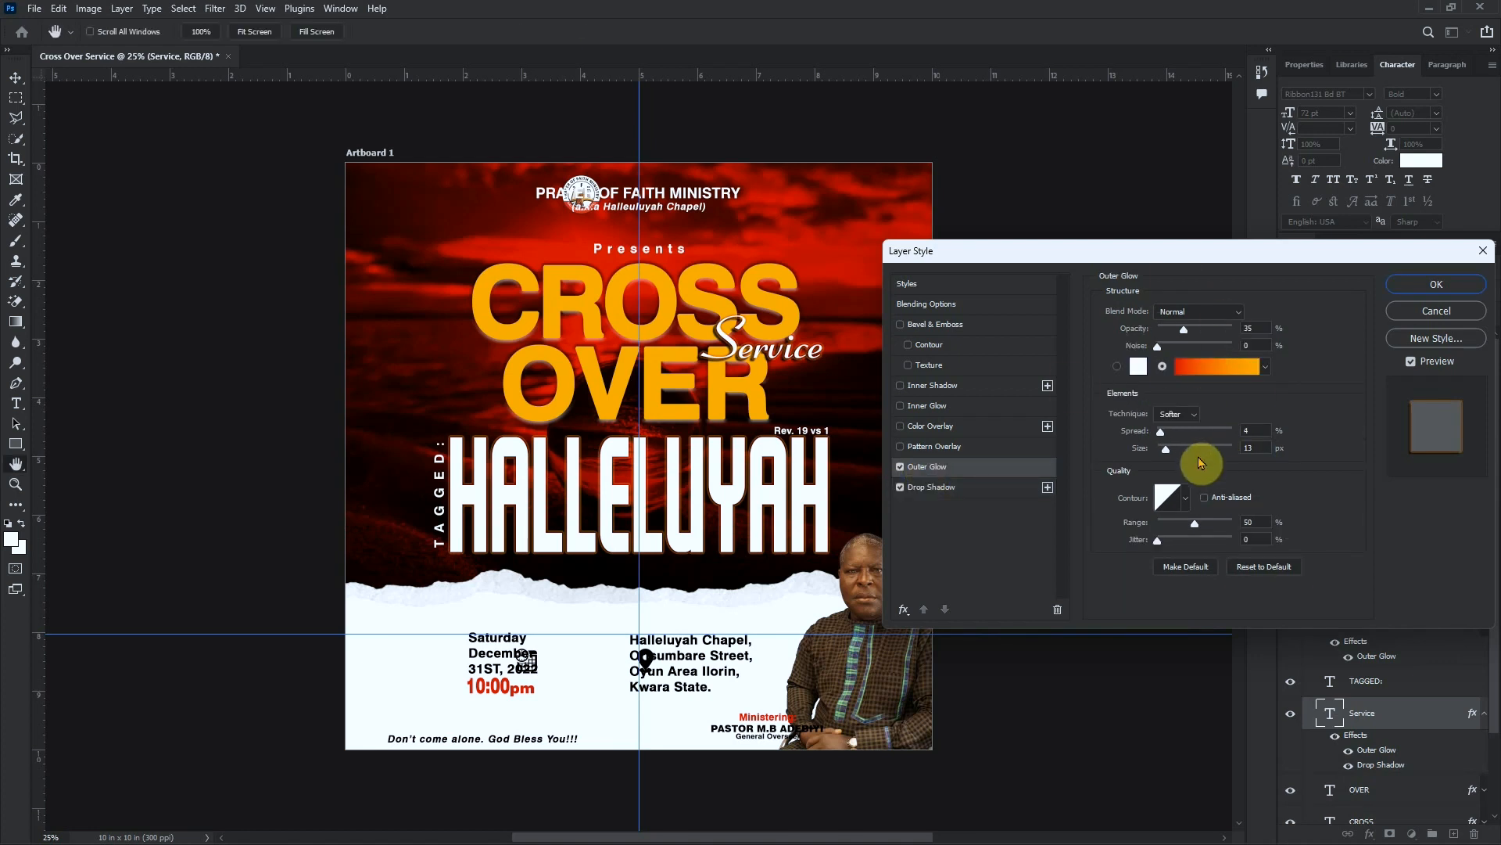
pyautogui.click(1427, 284)
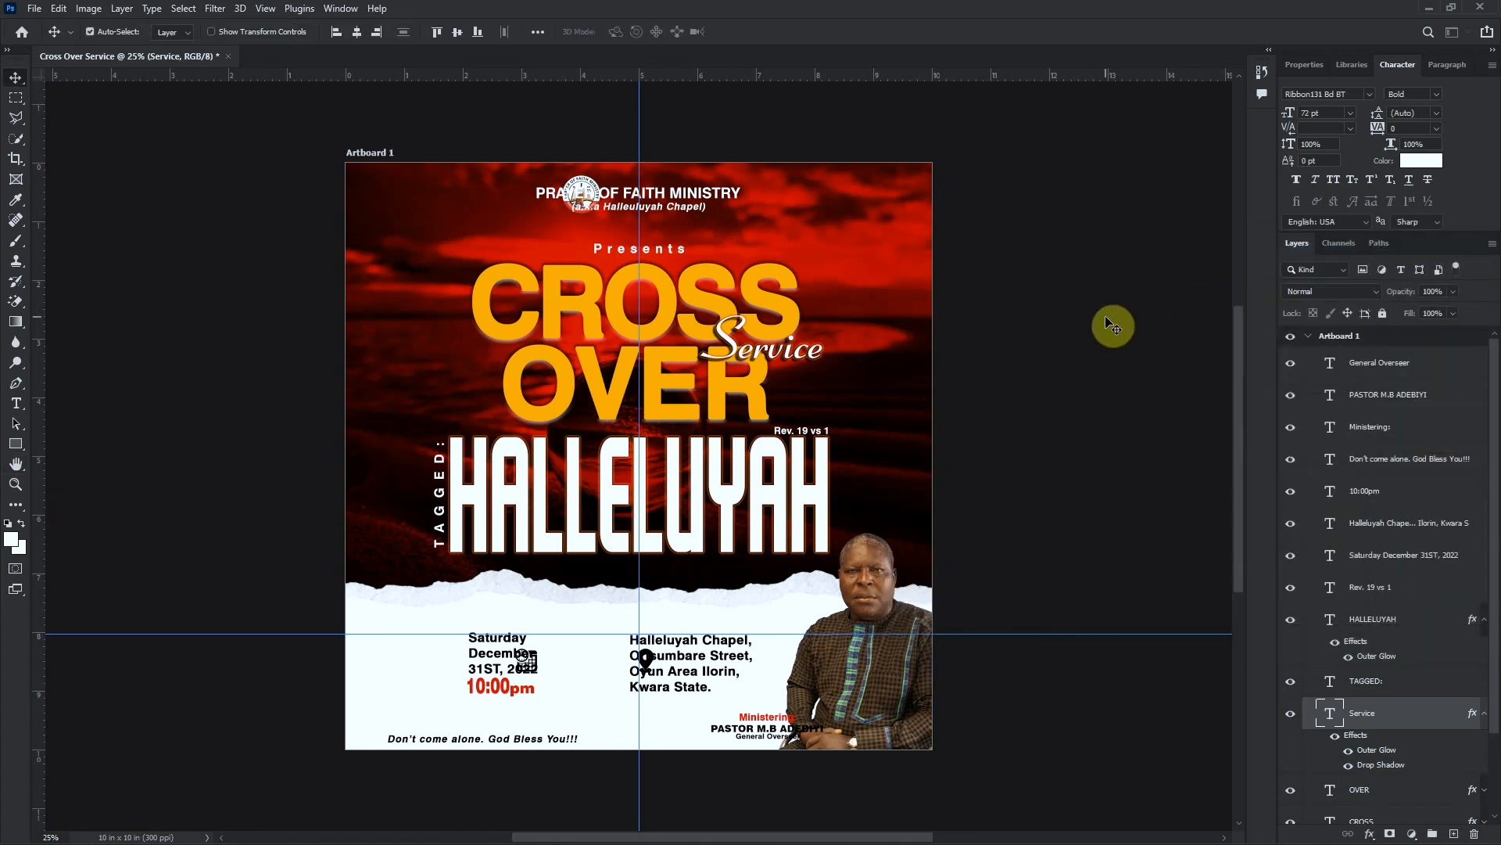
# Move "Presents" up closer to the ministry name
pyautogui.click(647, 257)
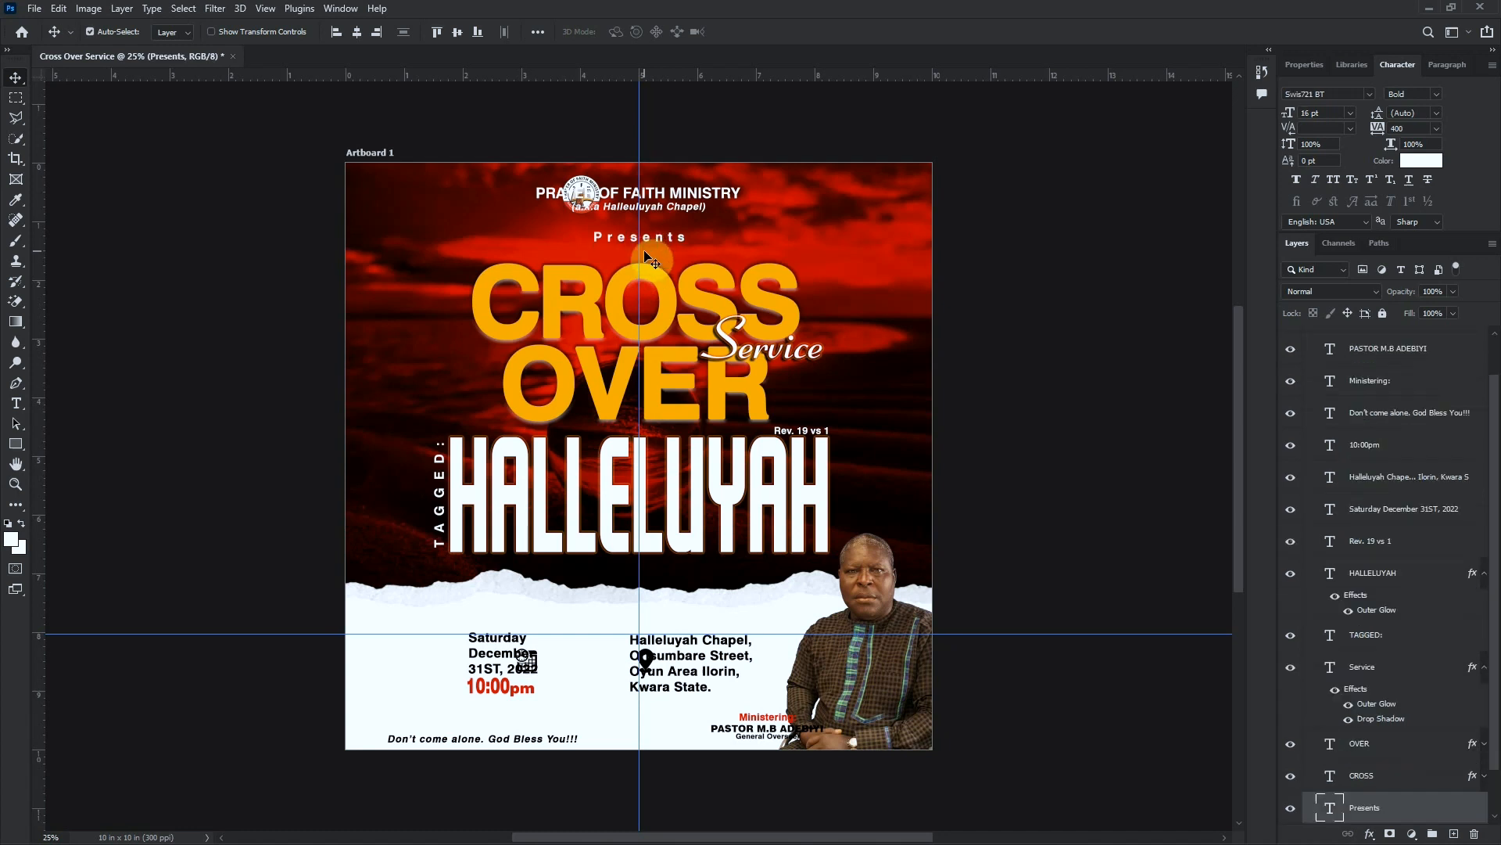
# Group all the text layers, from "General Overseer" to the ministry name, into a group named "tEXTS" and lock it
pyautogui.scroll(-2, 1474, 775)
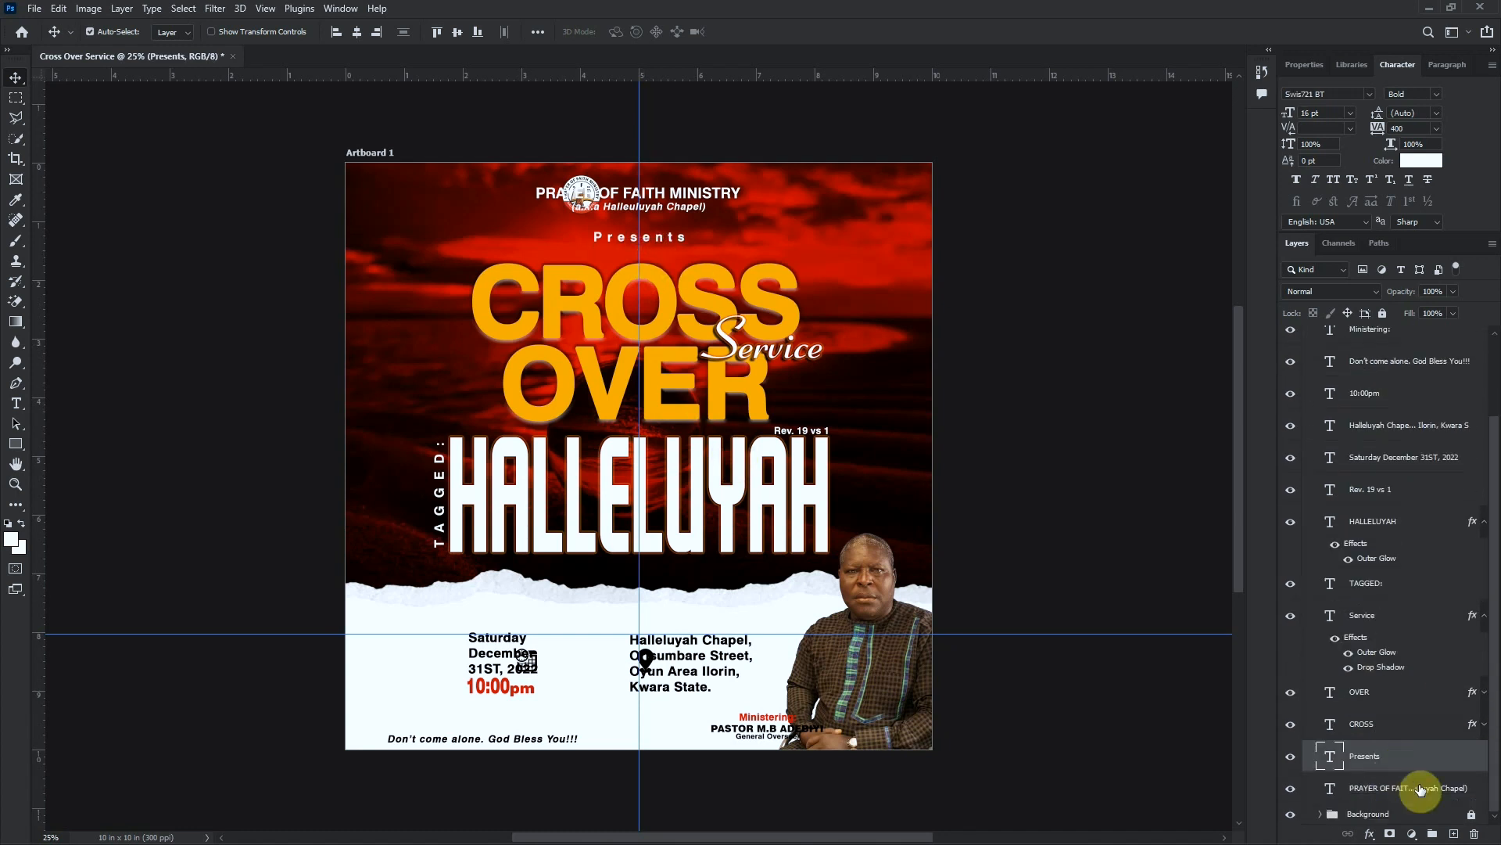
pyautogui.click(1462, 787)
pyautogui.moveTo(1495, 491); pyautogui.dragTo(1495, 409)
pyautogui.keyDown('shift'); pyautogui.click(1441, 369); pyautogui.keyUp('shift')
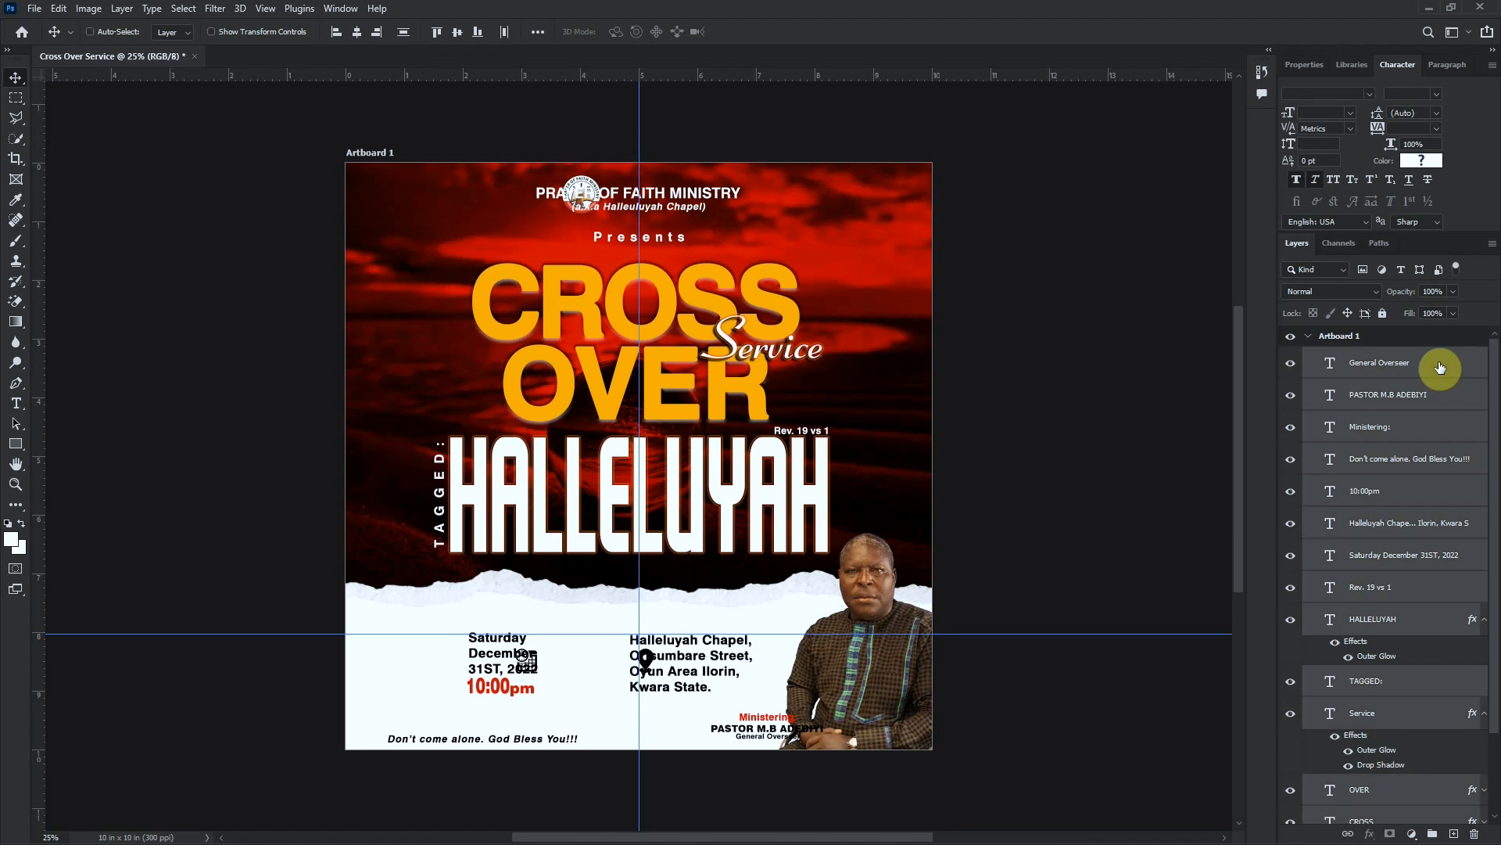
pyautogui.hotkey('ctrl', 'g')
pyautogui.press('Return')
pyautogui.click(1383, 313)
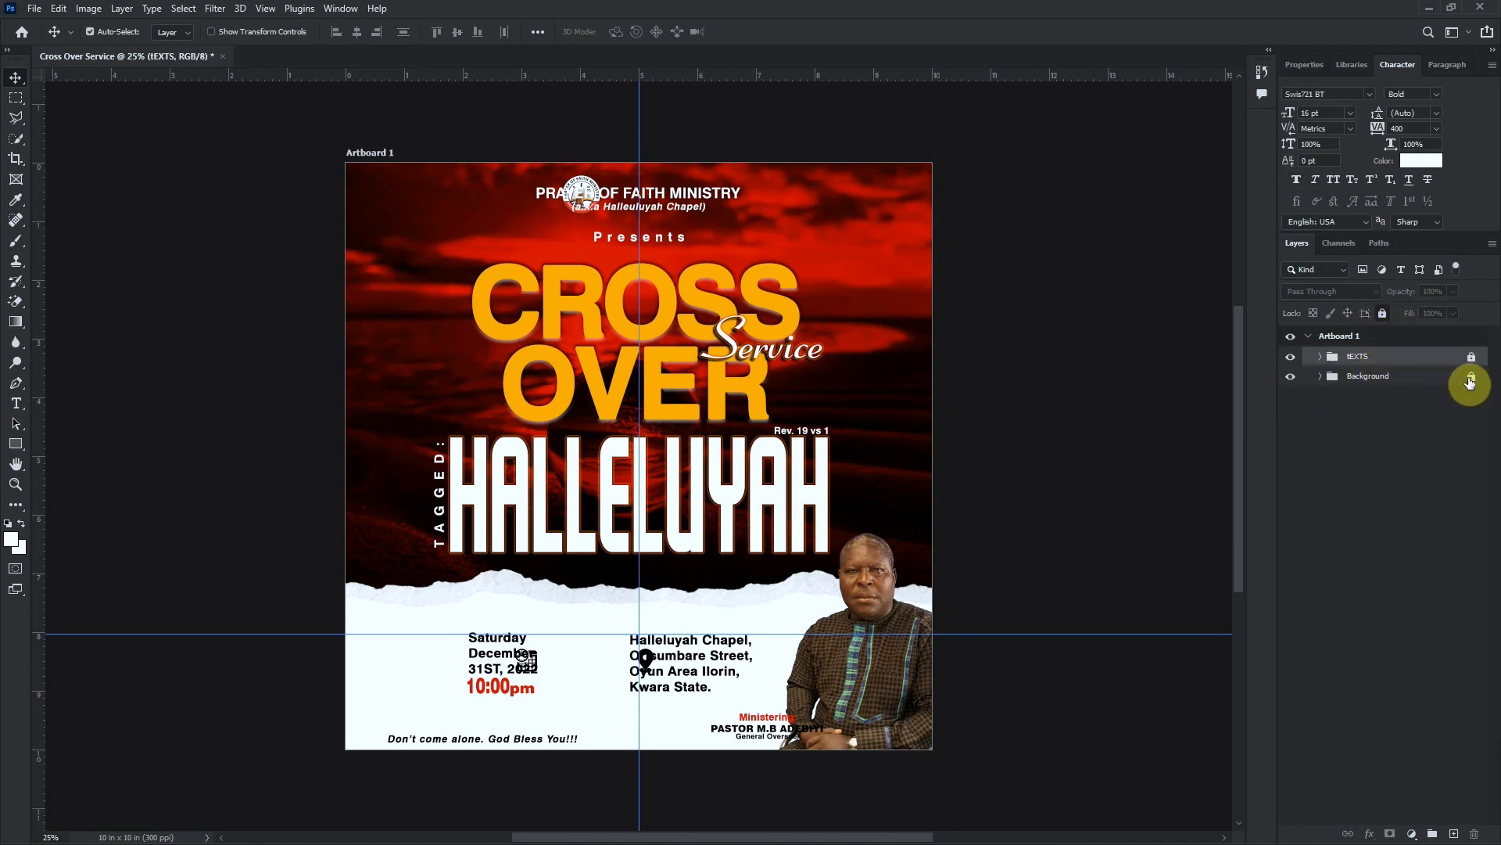
# Unlock the Background group and move the logo to just left of the ministry name
pyautogui.click(1471, 381)
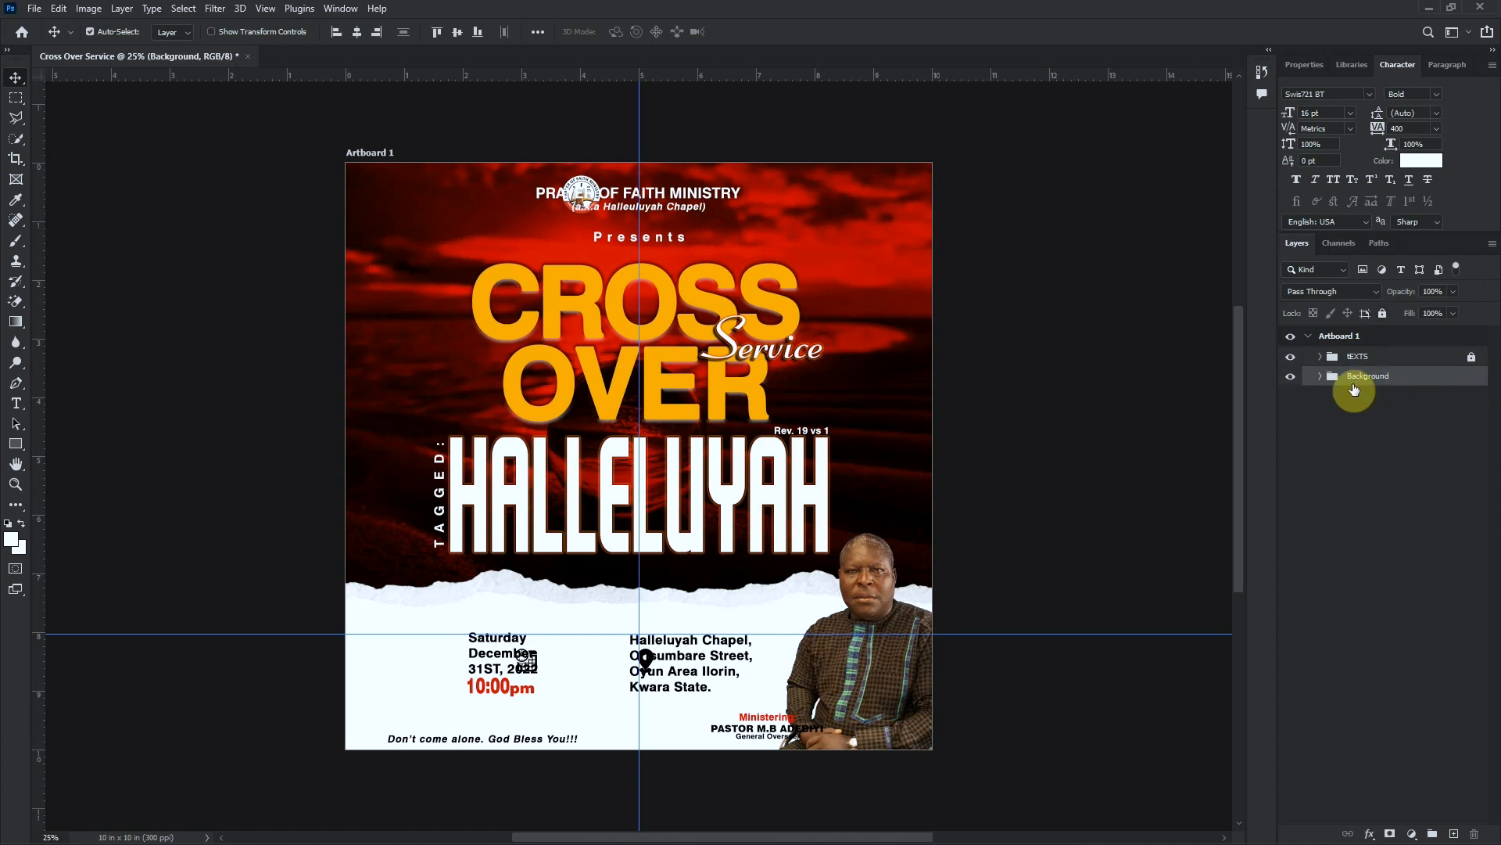
pyautogui.moveTo(582, 189); pyautogui.dragTo(512, 194)
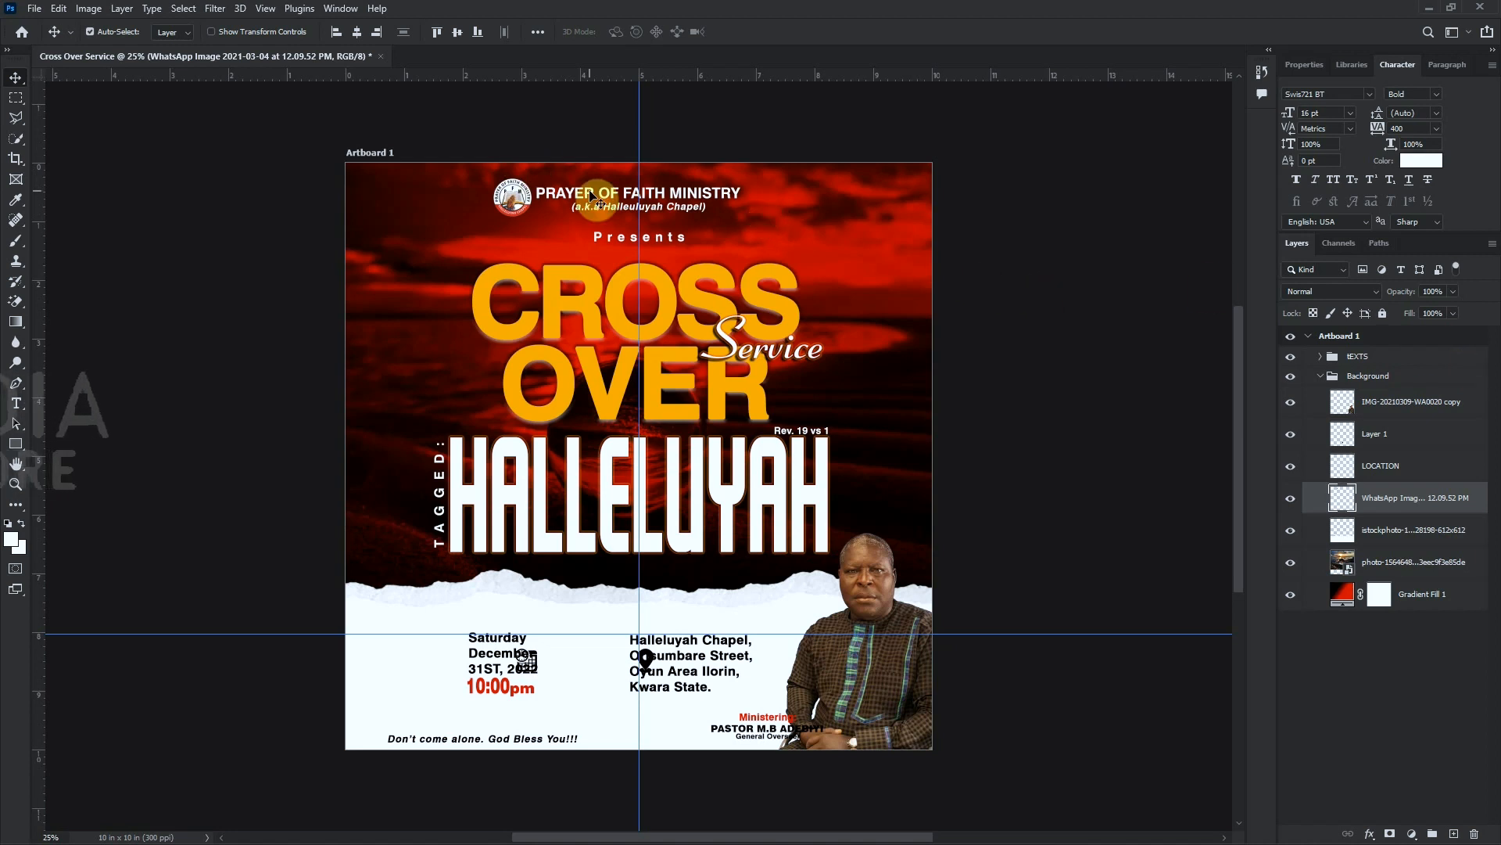
# Select the logo together with the ministry name and nudge both right to center them on the flyer
pyautogui.click(521, 203)
pyautogui.keyDown('shift'); pyautogui.click(520, 203); pyautogui.keyUp('shift')
pyautogui.hotkey('shift', 'Right')
pyautogui.hotkey('shift', 'Right')
pyautogui.hotkey('shift', 'Right')
pyautogui.hotkey('shift', 'Right')
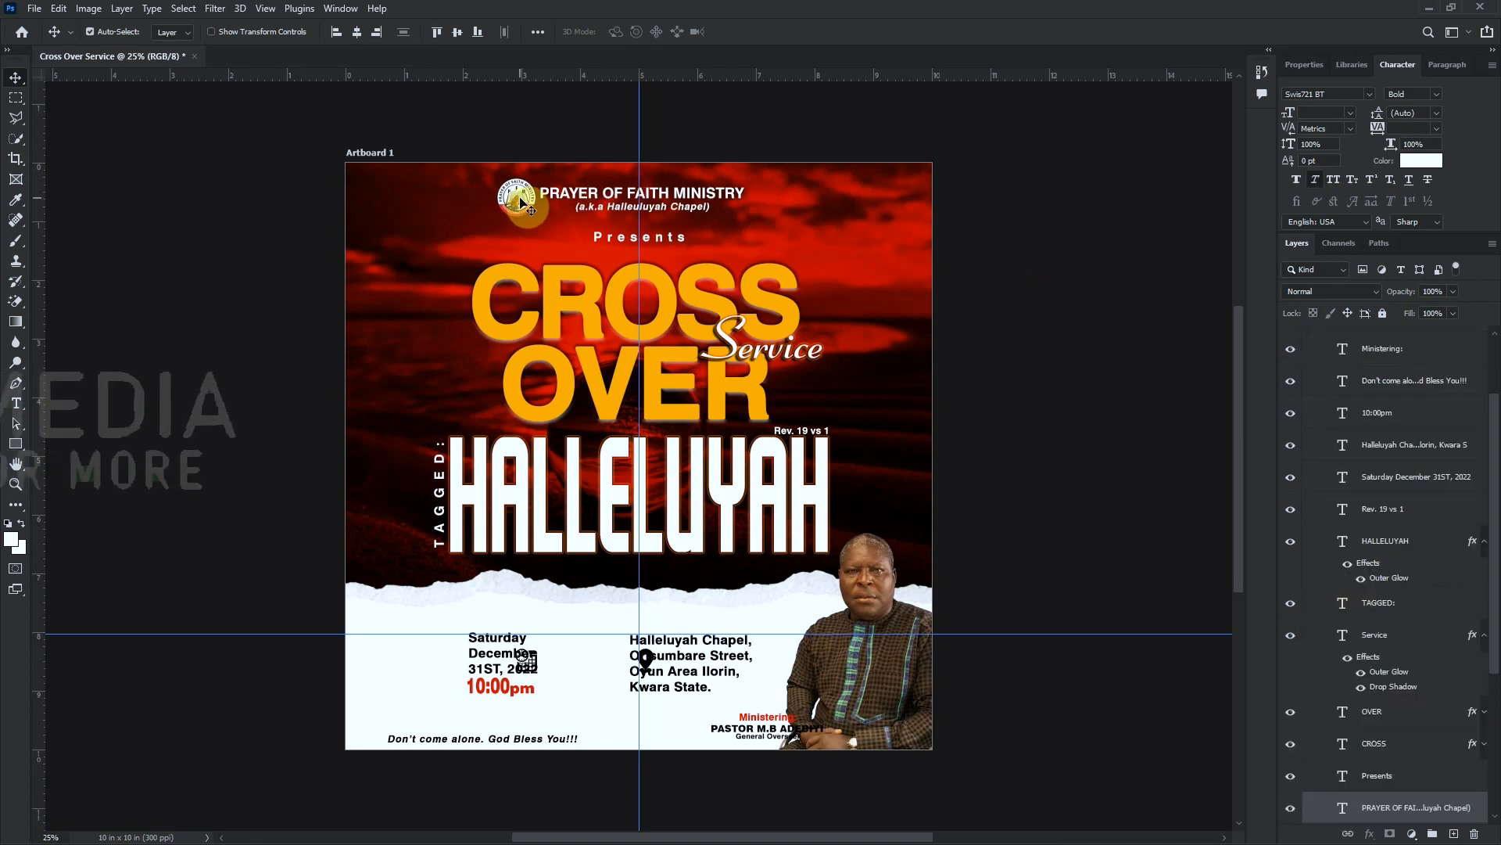
# Add a drop shadow to the torn paper in the red of "10:00pm" (#e80600), with 26% opacity and a -90° angle
pyautogui.click(555, 612)
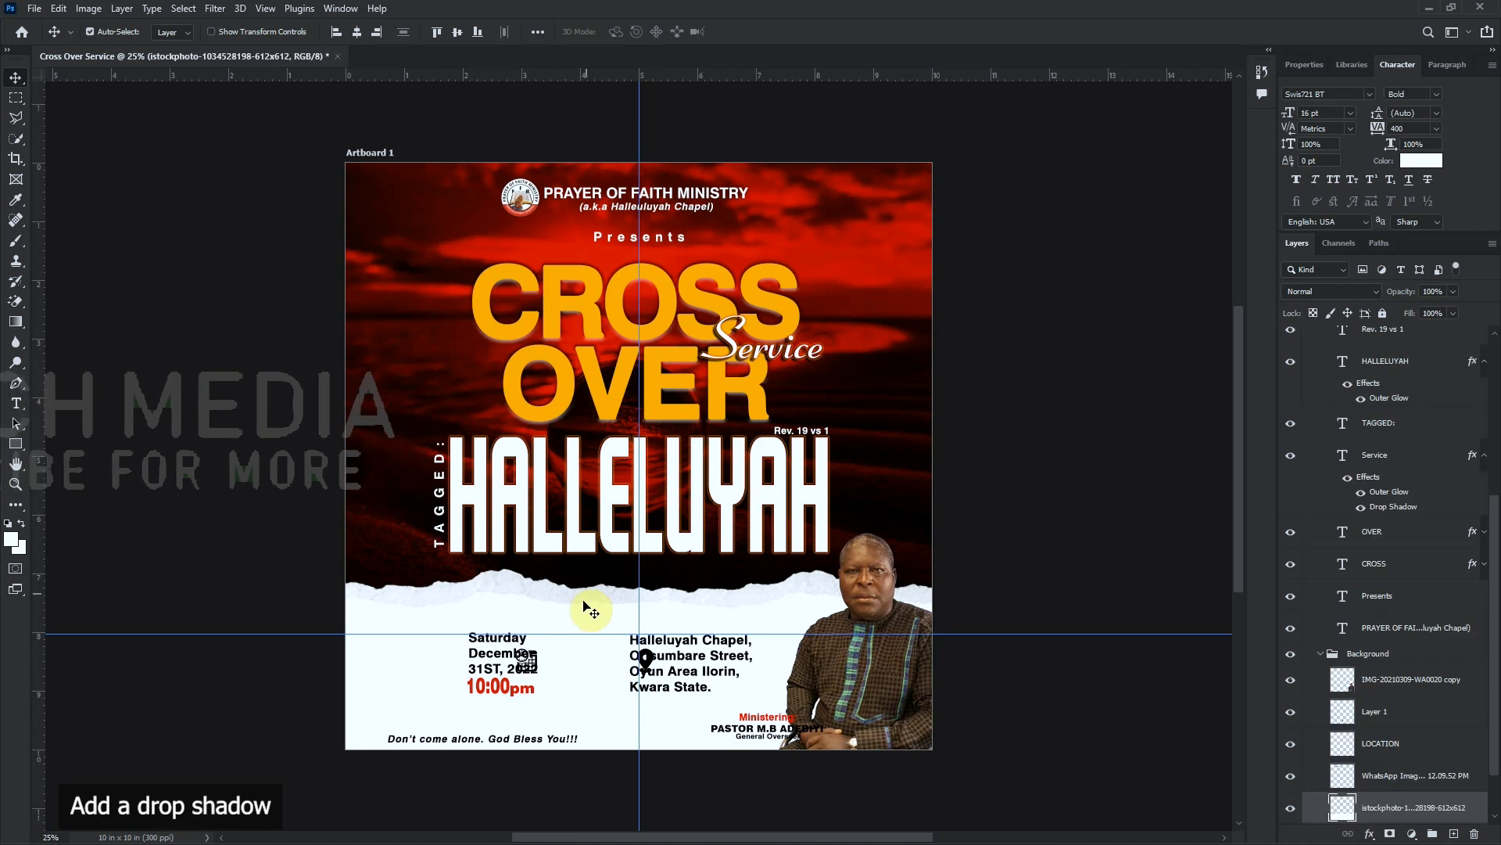
pyautogui.click(1369, 834)
pyautogui.click(1407, 826)
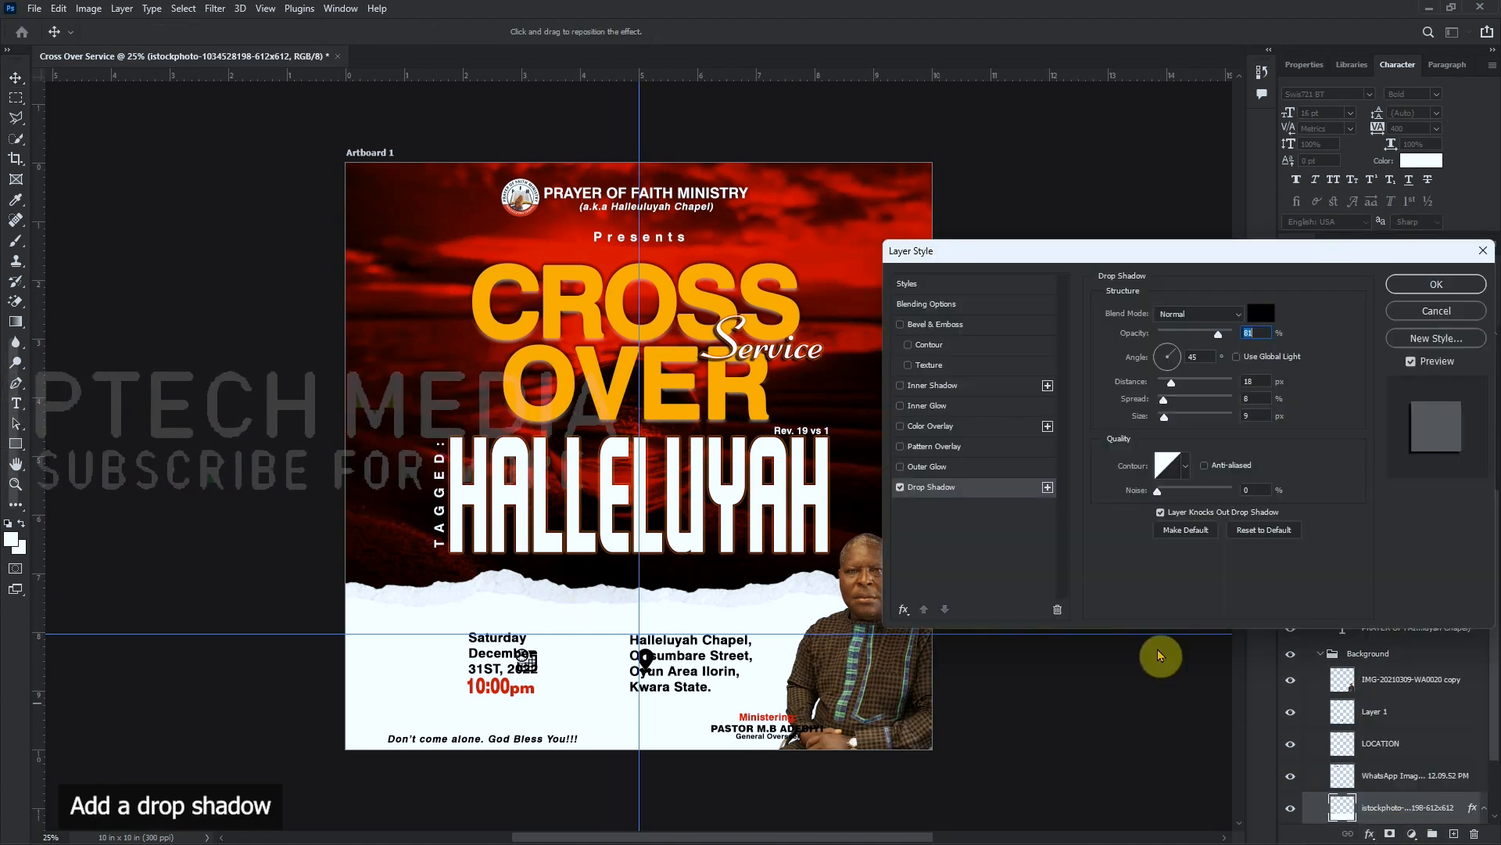
pyautogui.click(1266, 315)
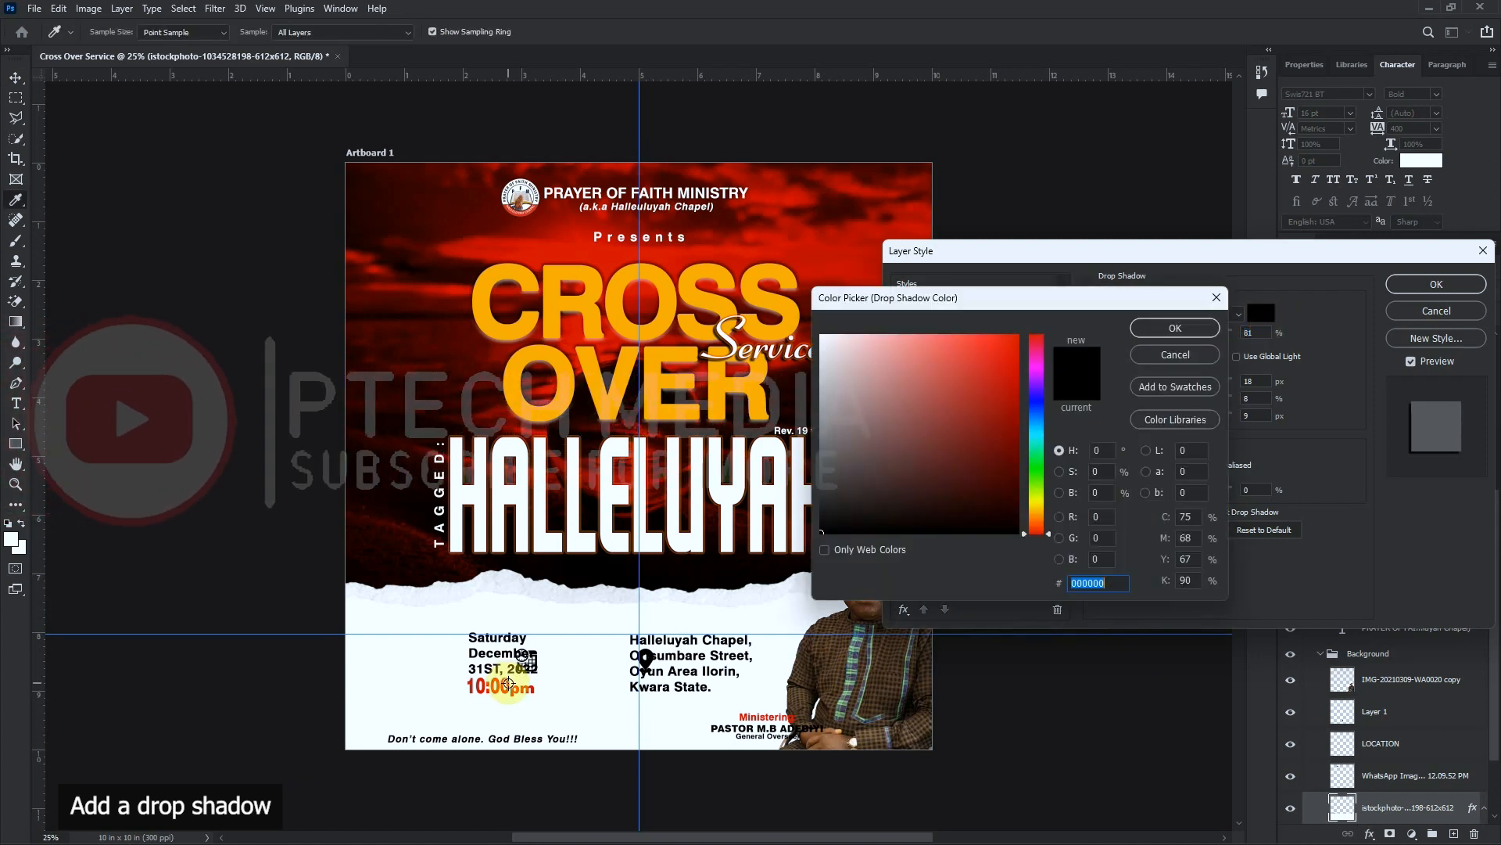
pyautogui.click(508, 683)
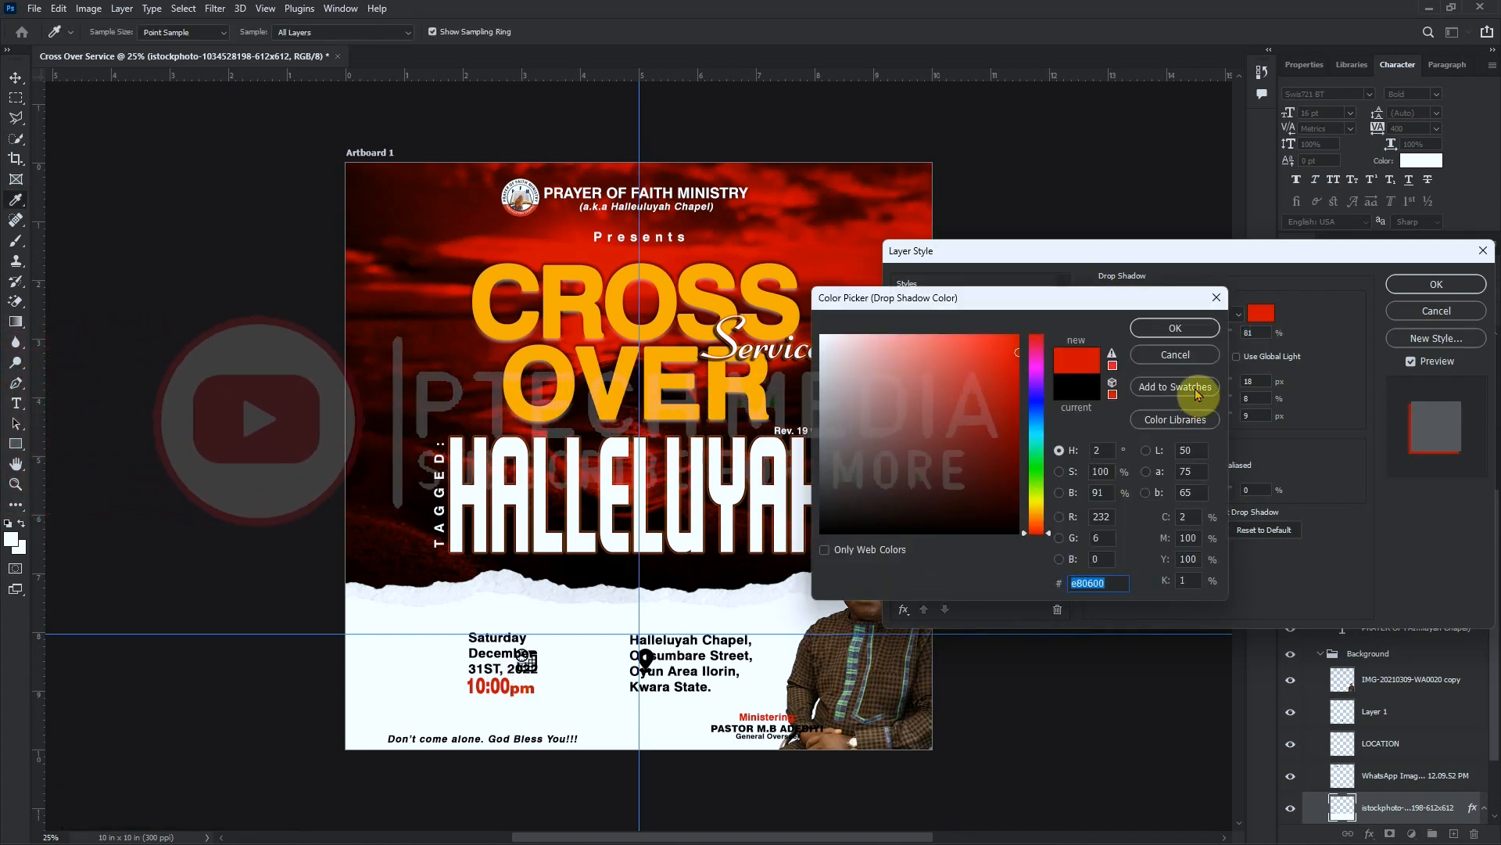
pyautogui.click(1183, 339)
pyautogui.moveTo(1156, 358); pyautogui.dragTo(1179, 333)
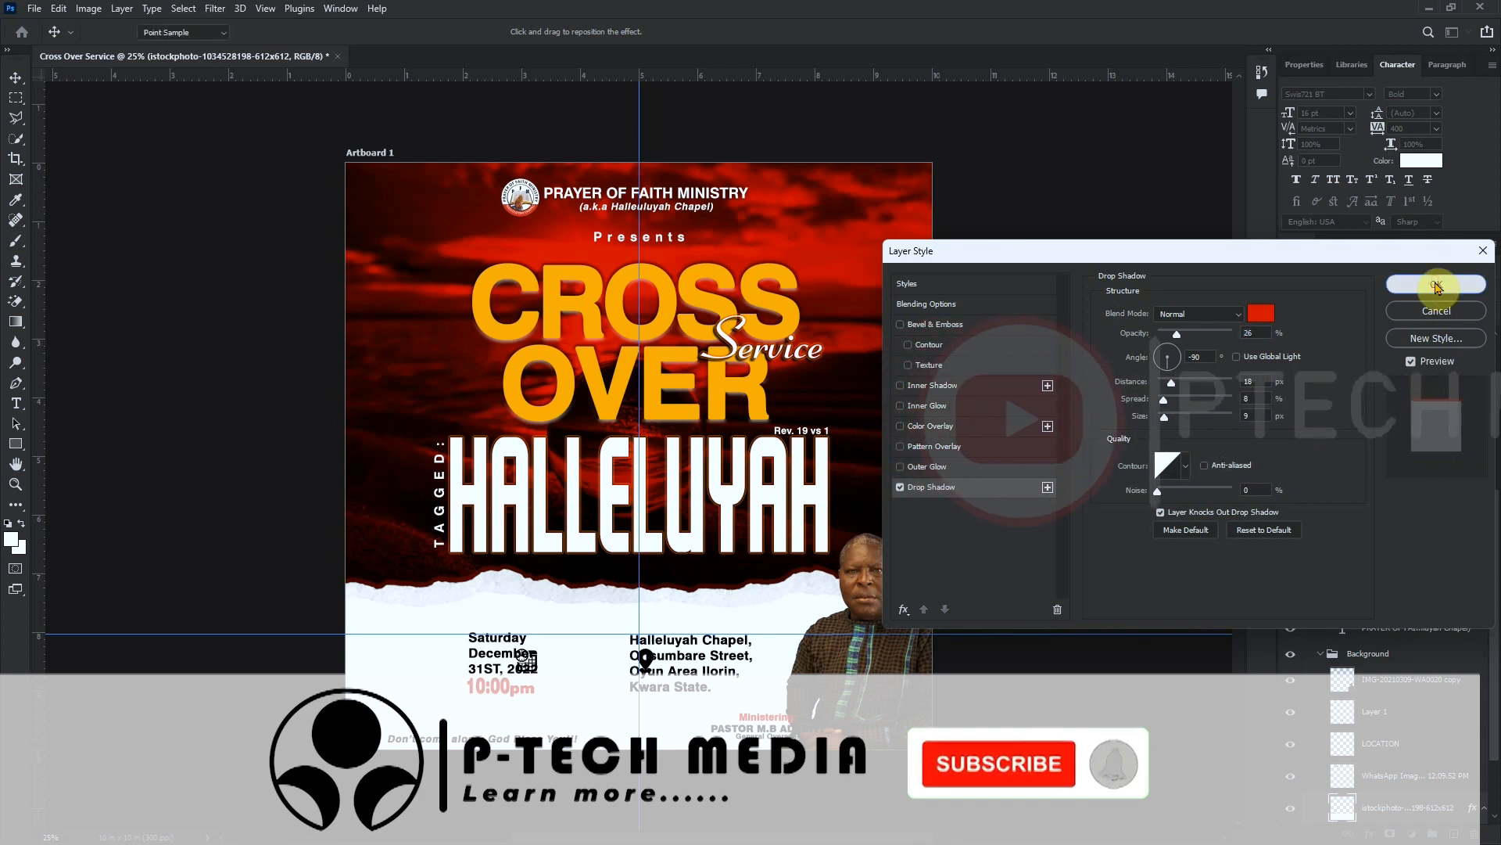
pyautogui.click(1464, 284)
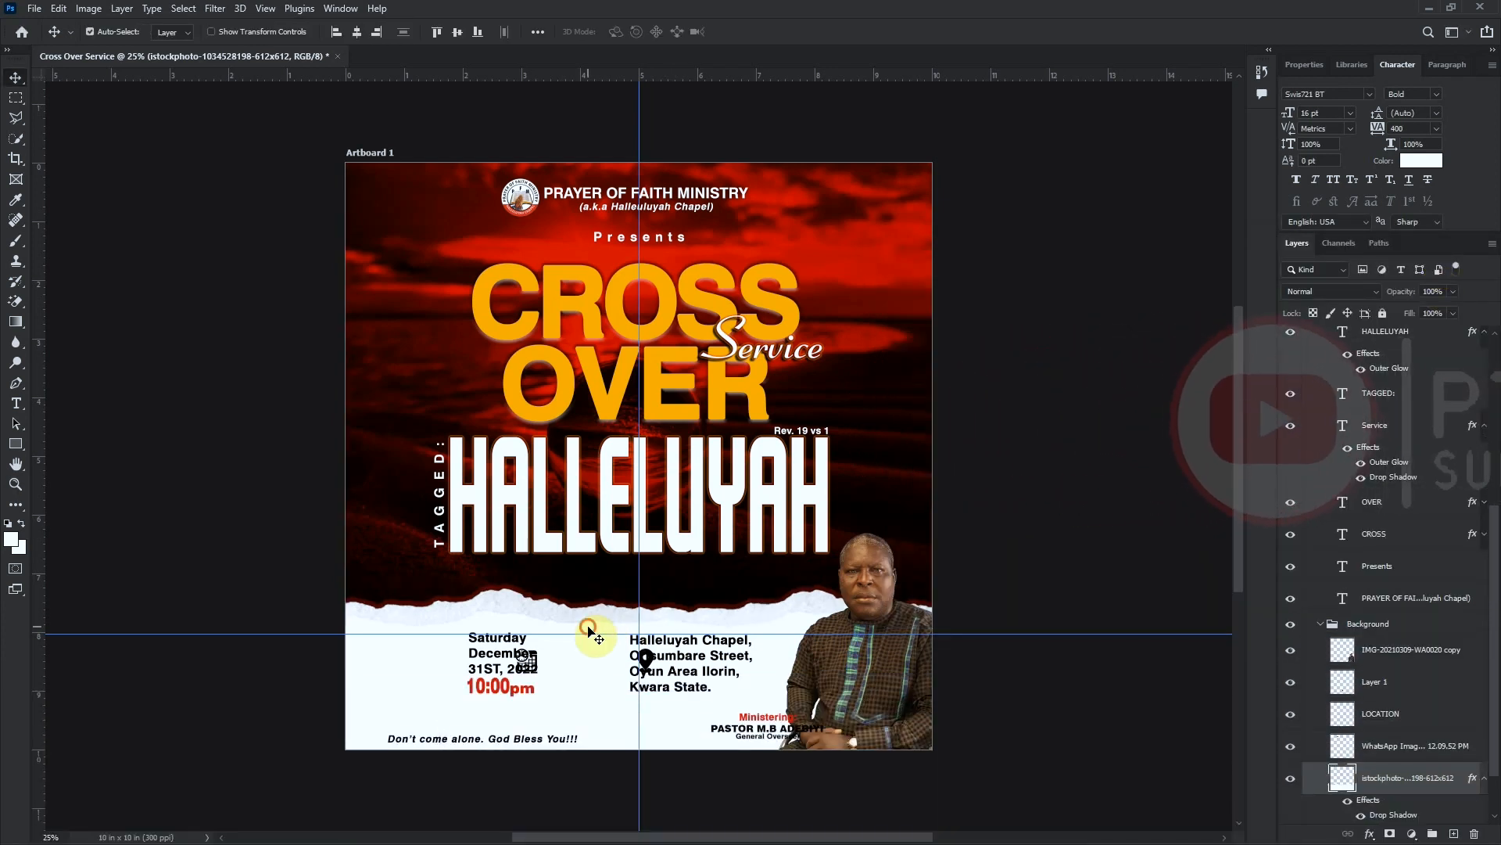
# Increase the contrast of the pastor's photo with an S-shaped Curves adjustment
pyautogui.click(888, 655)
pyautogui.hotkey('ctrl', 'm')
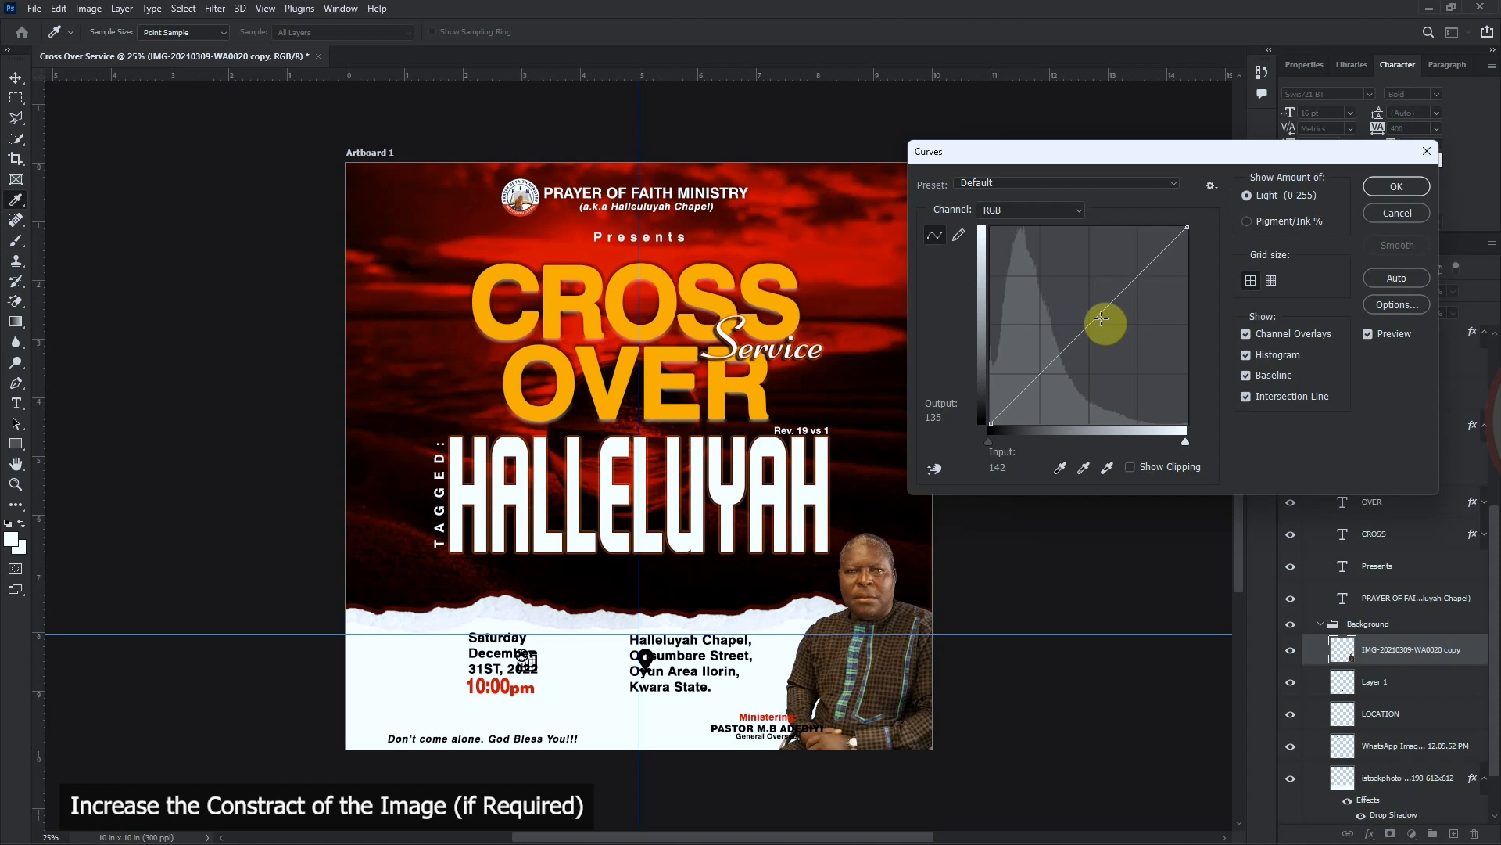
pyautogui.moveTo(1094, 313); pyautogui.dragTo(1090, 312)
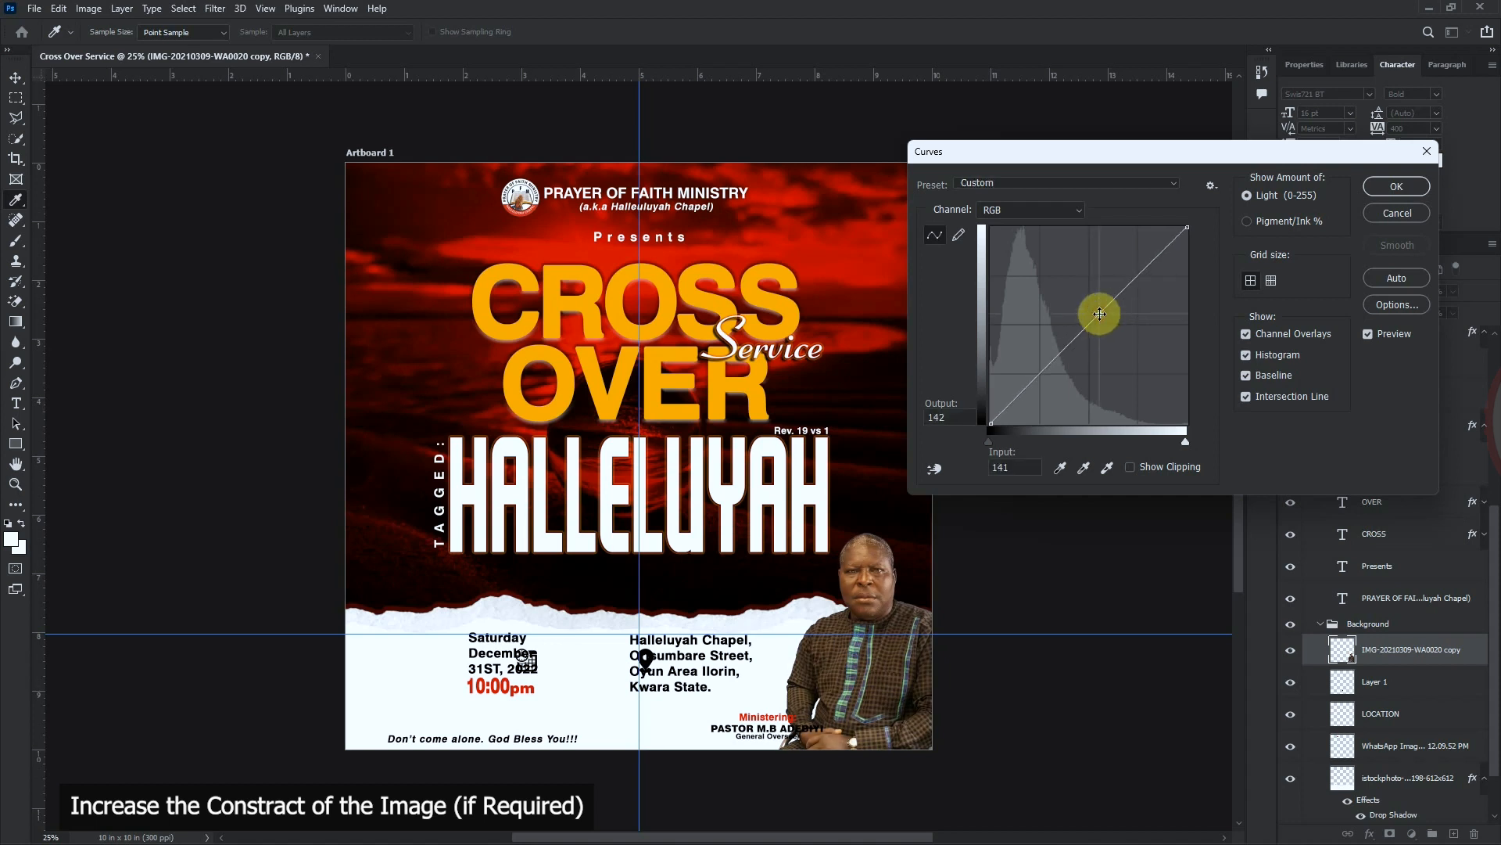
pyautogui.click(1149, 183)
pyautogui.click(1054, 274)
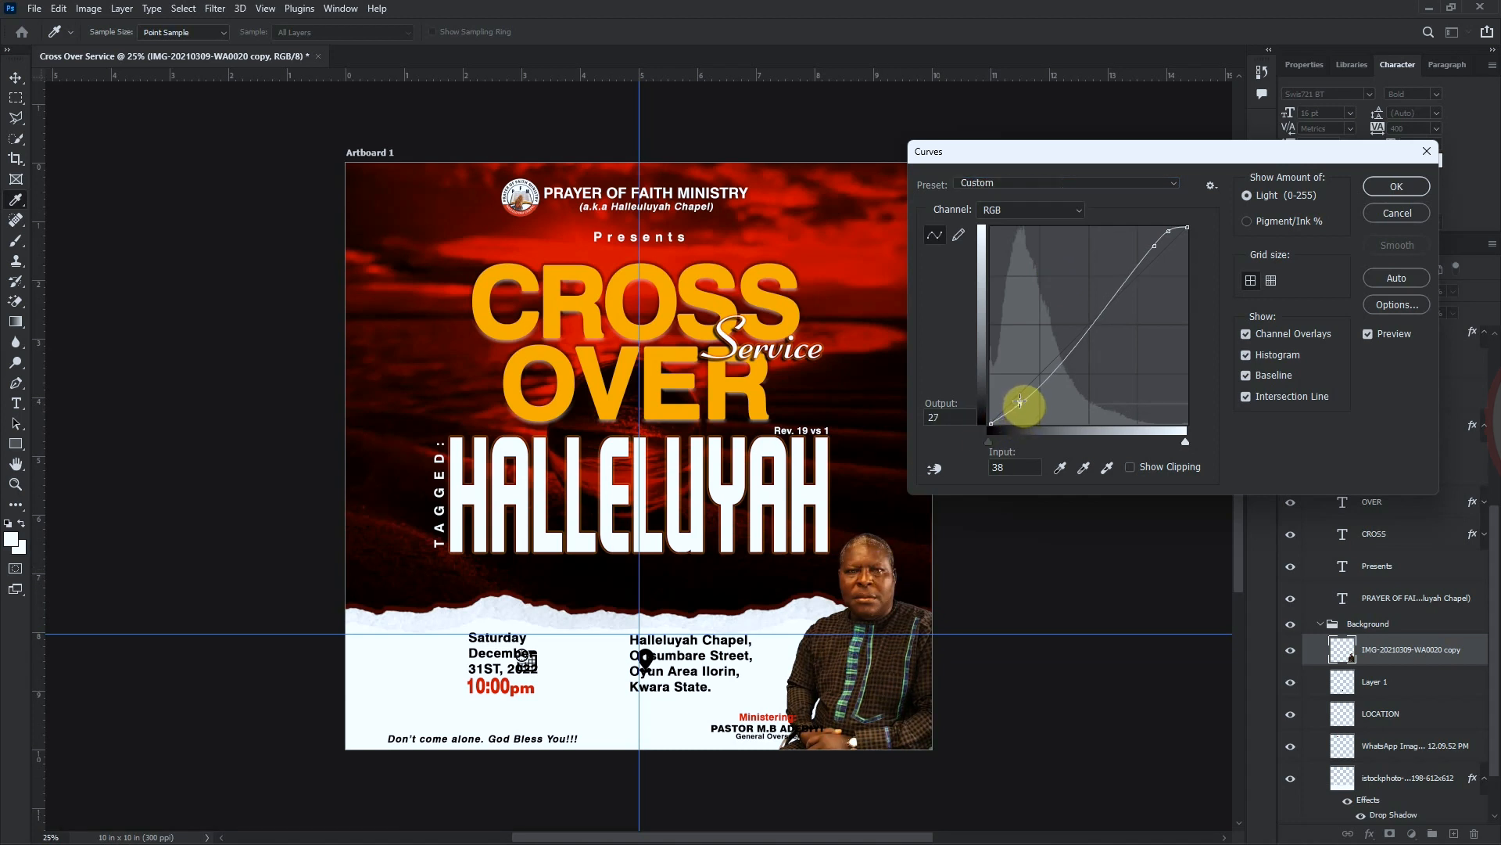
pyautogui.click(1367, 186)
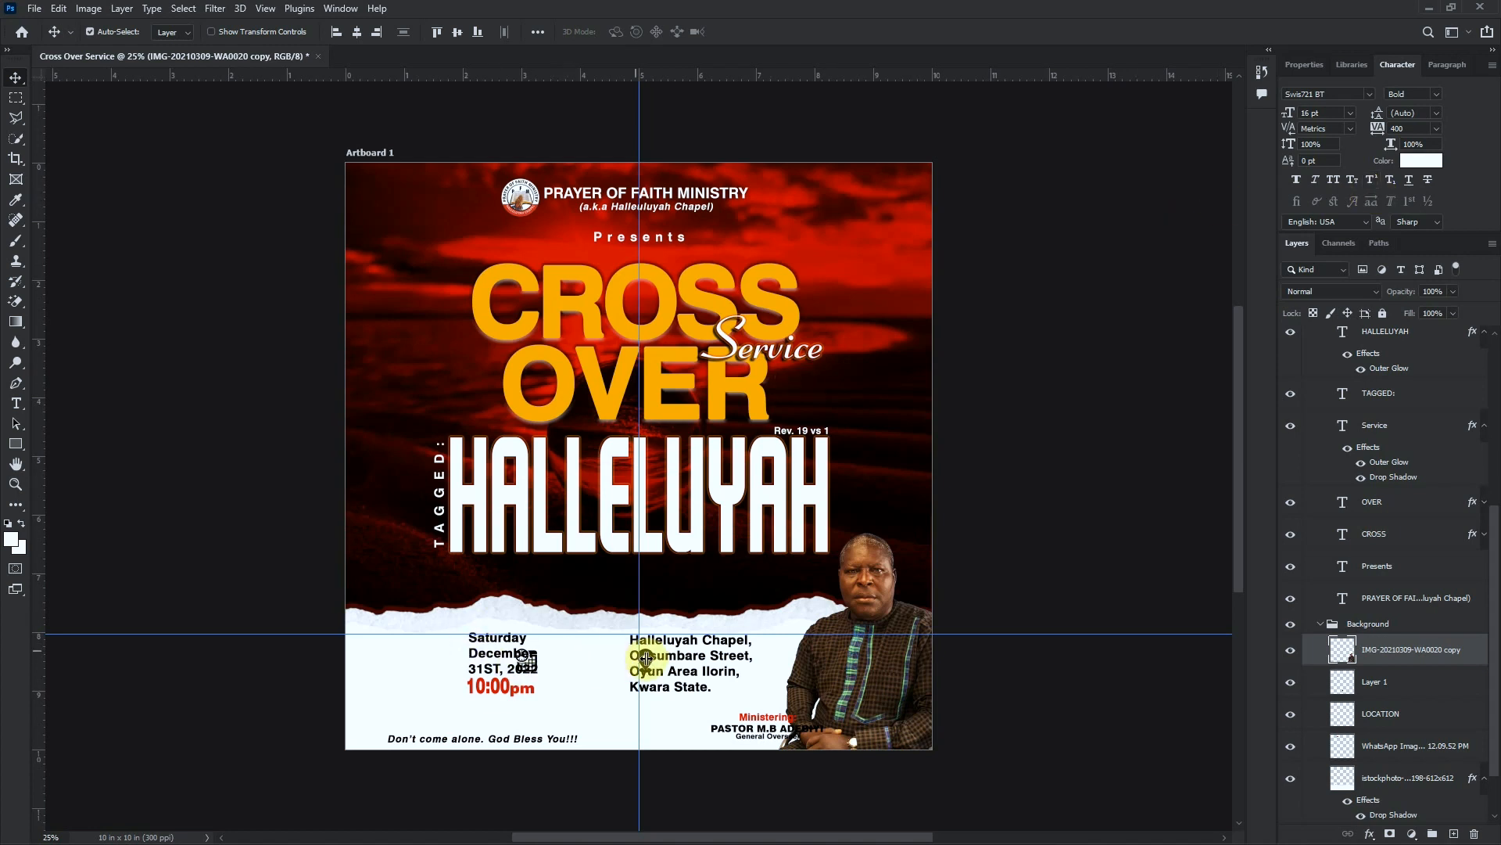
# Move the calendar and location icons together off the event text into the empty space below it
pyautogui.click(1413, 684)
pyautogui.keyDown('shift'); pyautogui.click(1410, 724); pyautogui.keyUp('shift')
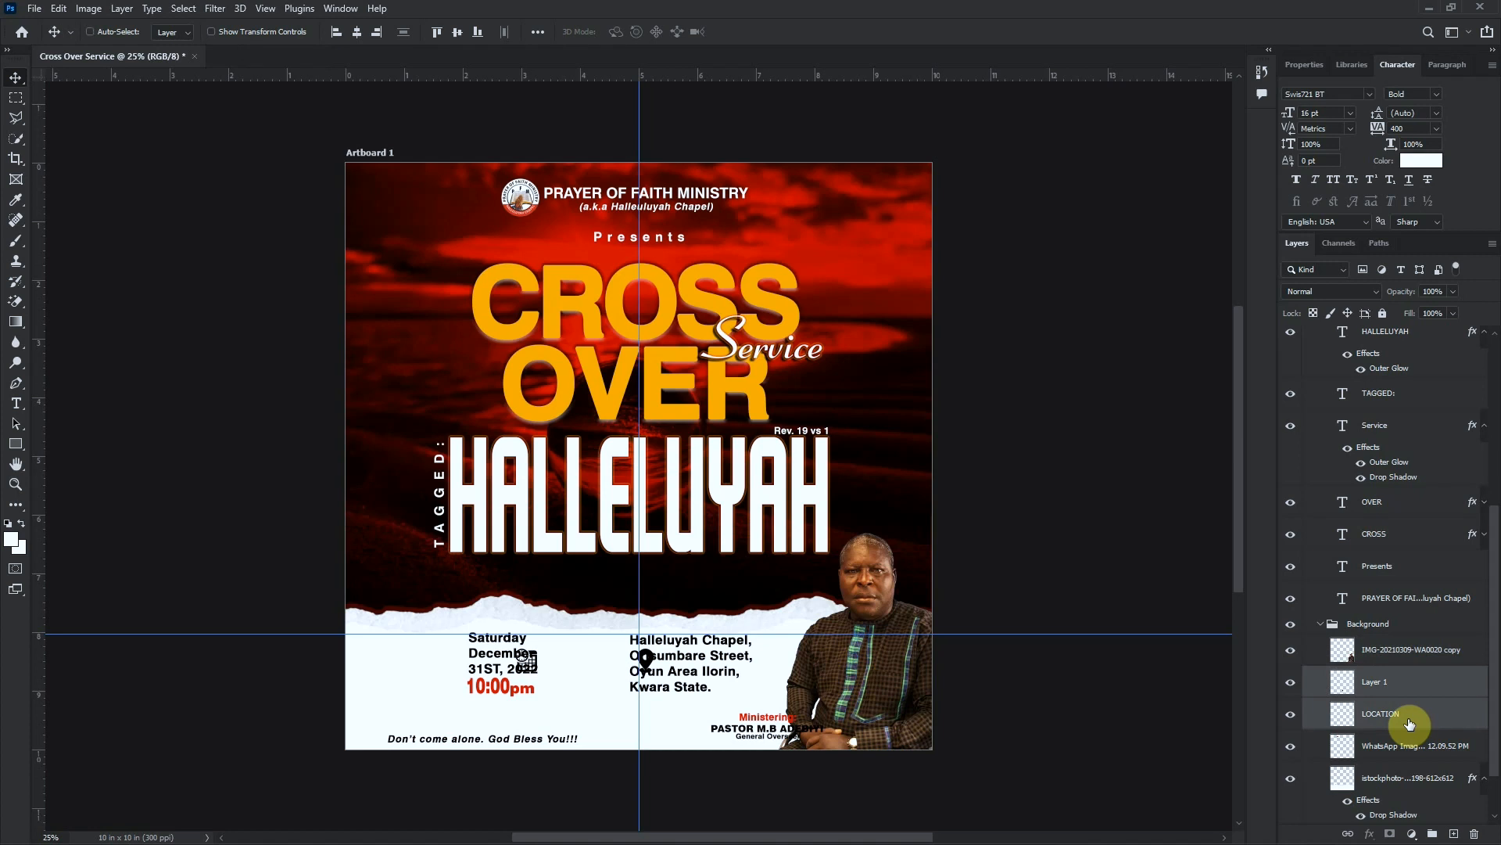
pyautogui.hotkey('ctrl', 't')
pyautogui.moveTo(611, 660); pyautogui.dragTo(570, 714)
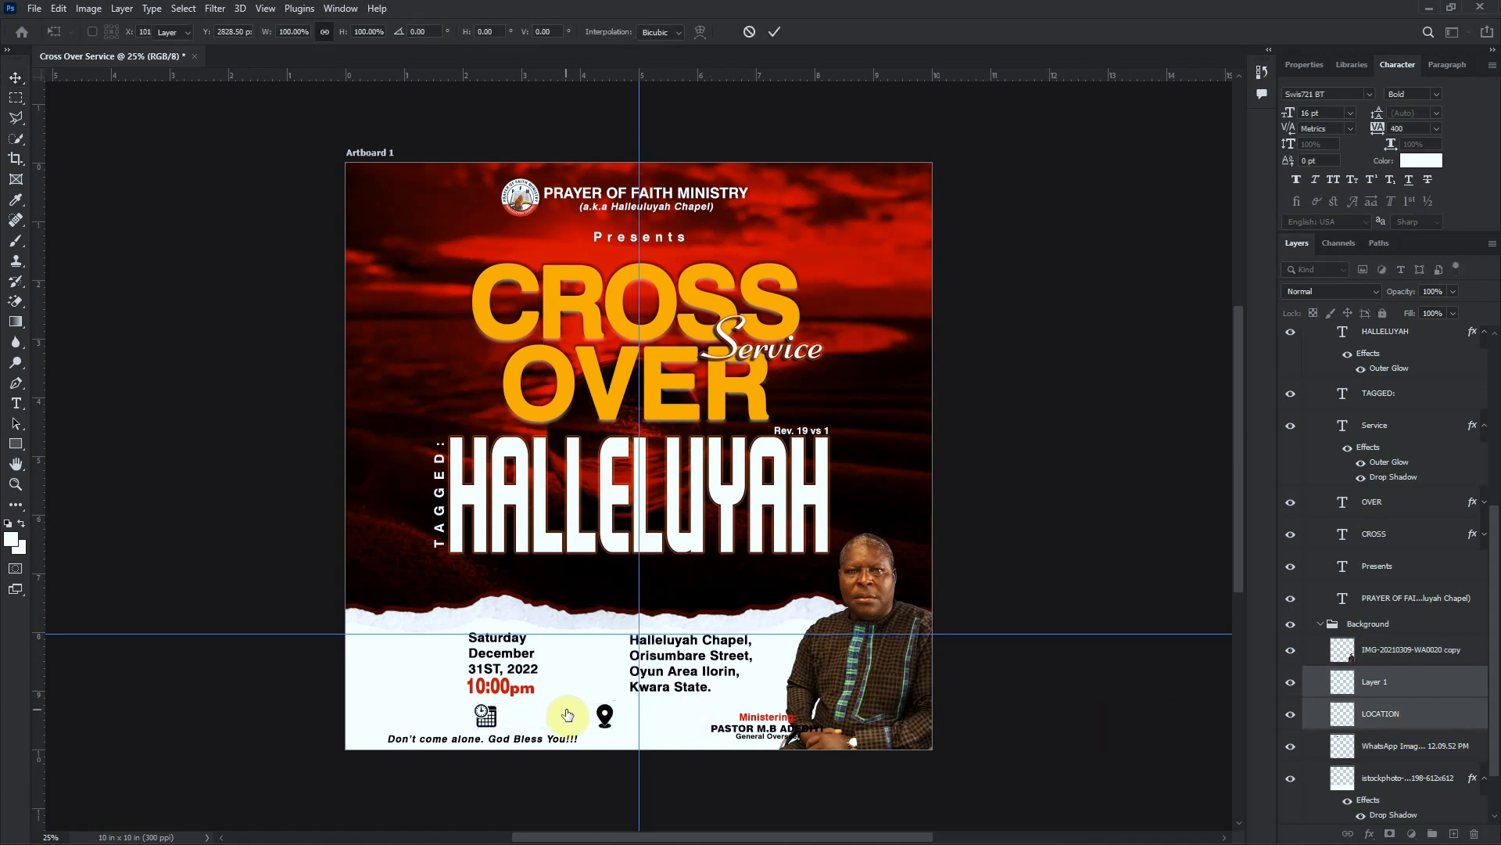
pyautogui.press('Return')
# Place the location icon just left of the chapel address and the calendar icon just left of the date
pyautogui.click(626, 719)
pyautogui.moveTo(612, 717); pyautogui.dragTo(624, 648)
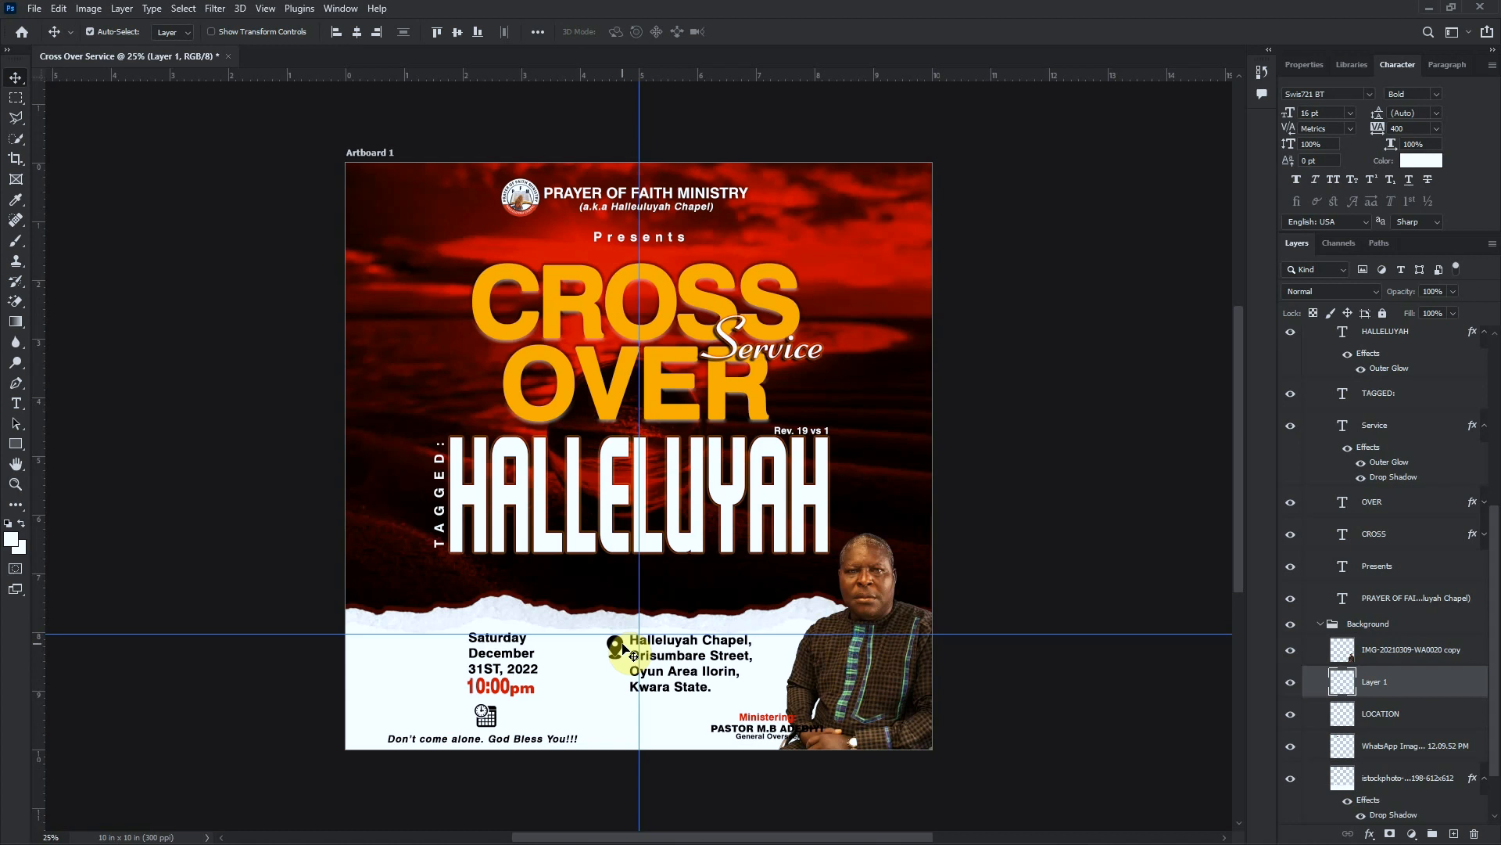
pyautogui.click(491, 710)
pyautogui.click(492, 713)
pyautogui.moveTo(490, 712); pyautogui.dragTo(451, 643)
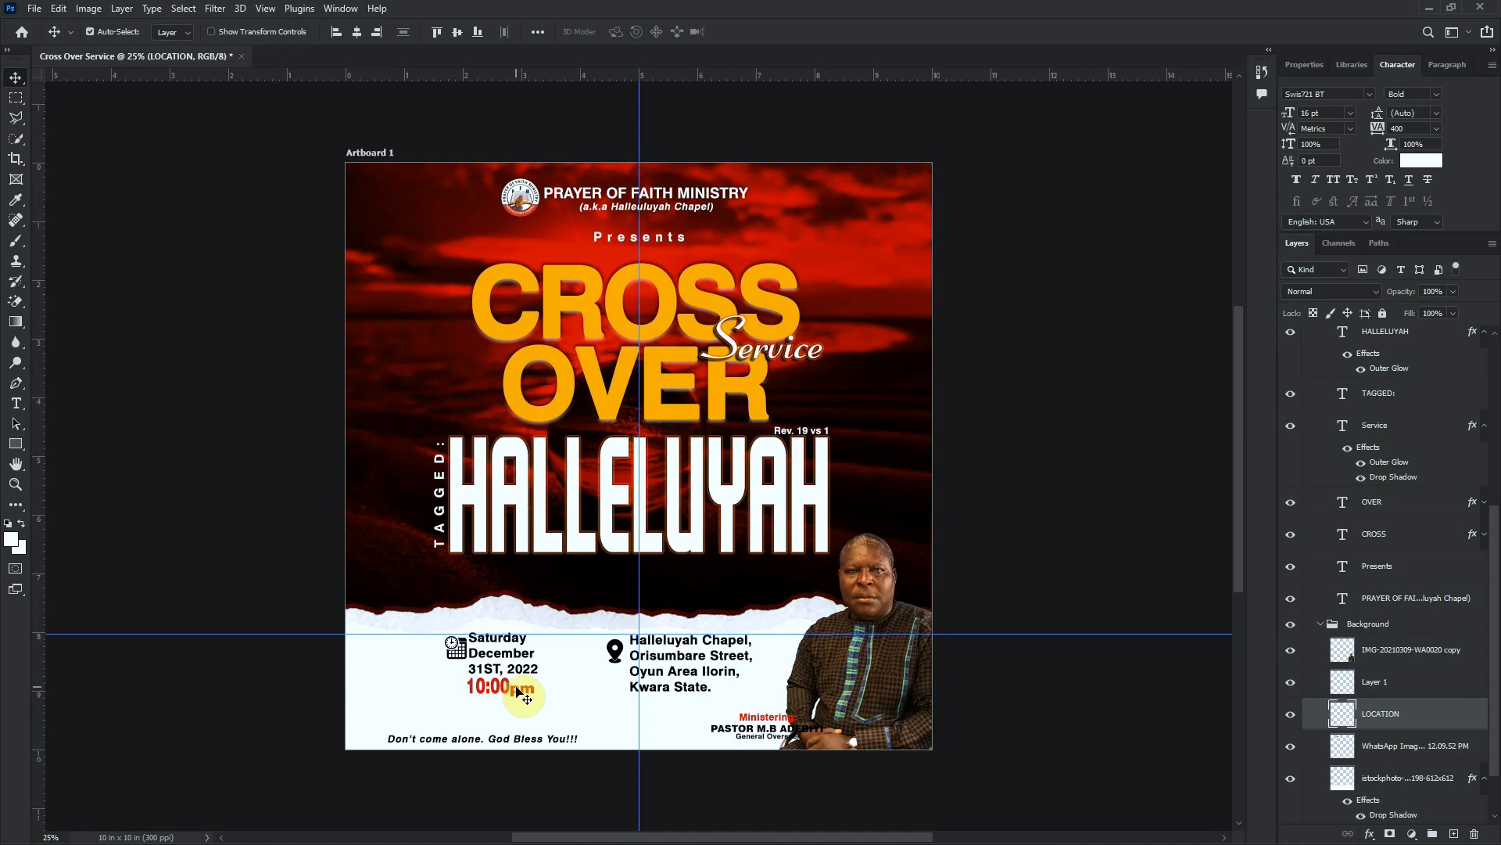
# Line up the calendar and location icons at the same height, and remove the horizontal guide
pyautogui.keyDown('ctrl'); pyautogui.click(1430, 681); pyautogui.keyUp('ctrl')
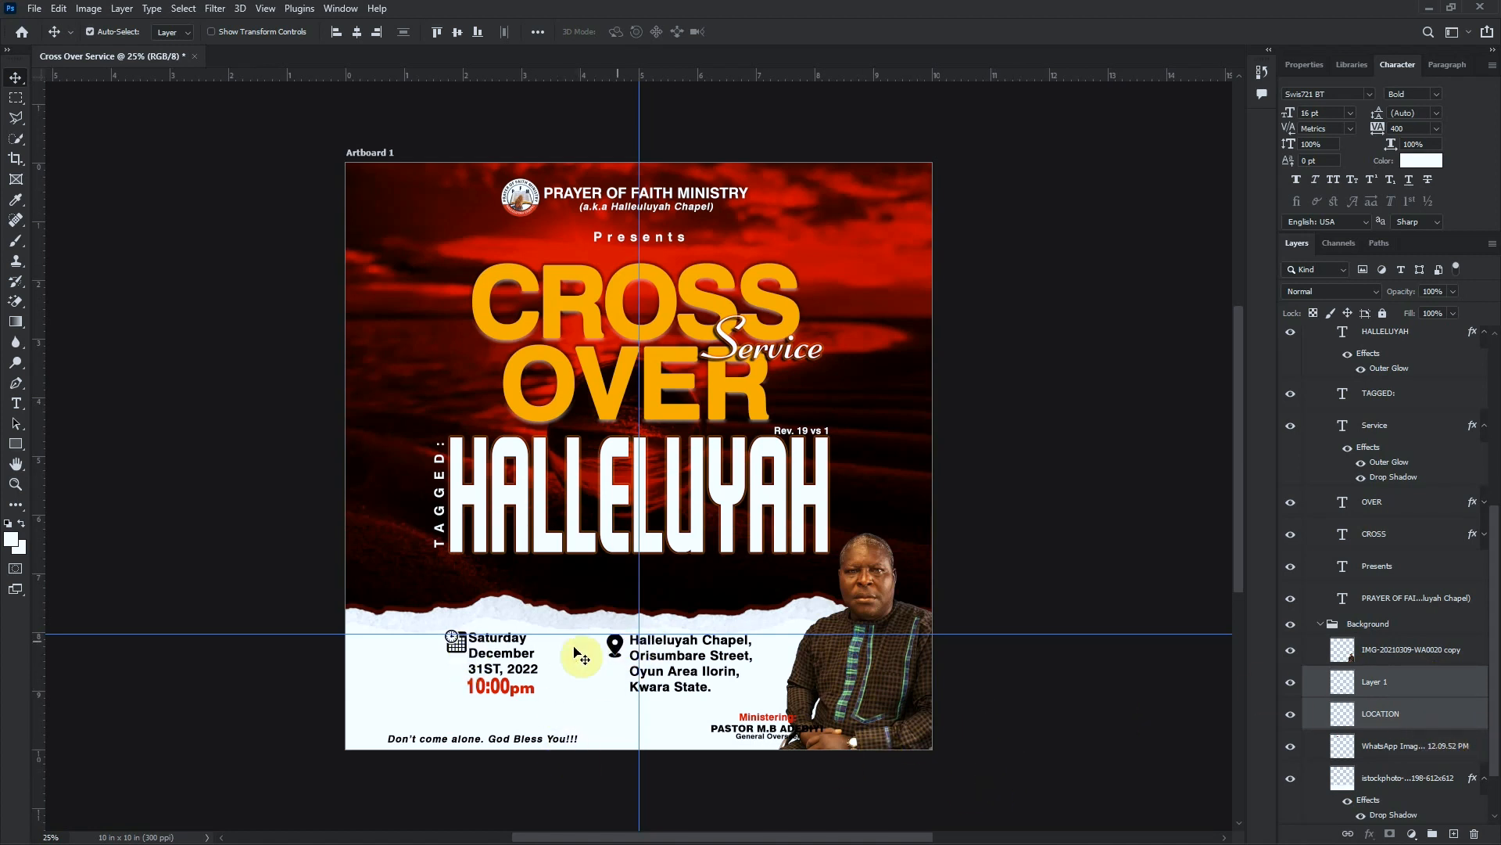
pyautogui.click(539, 641)
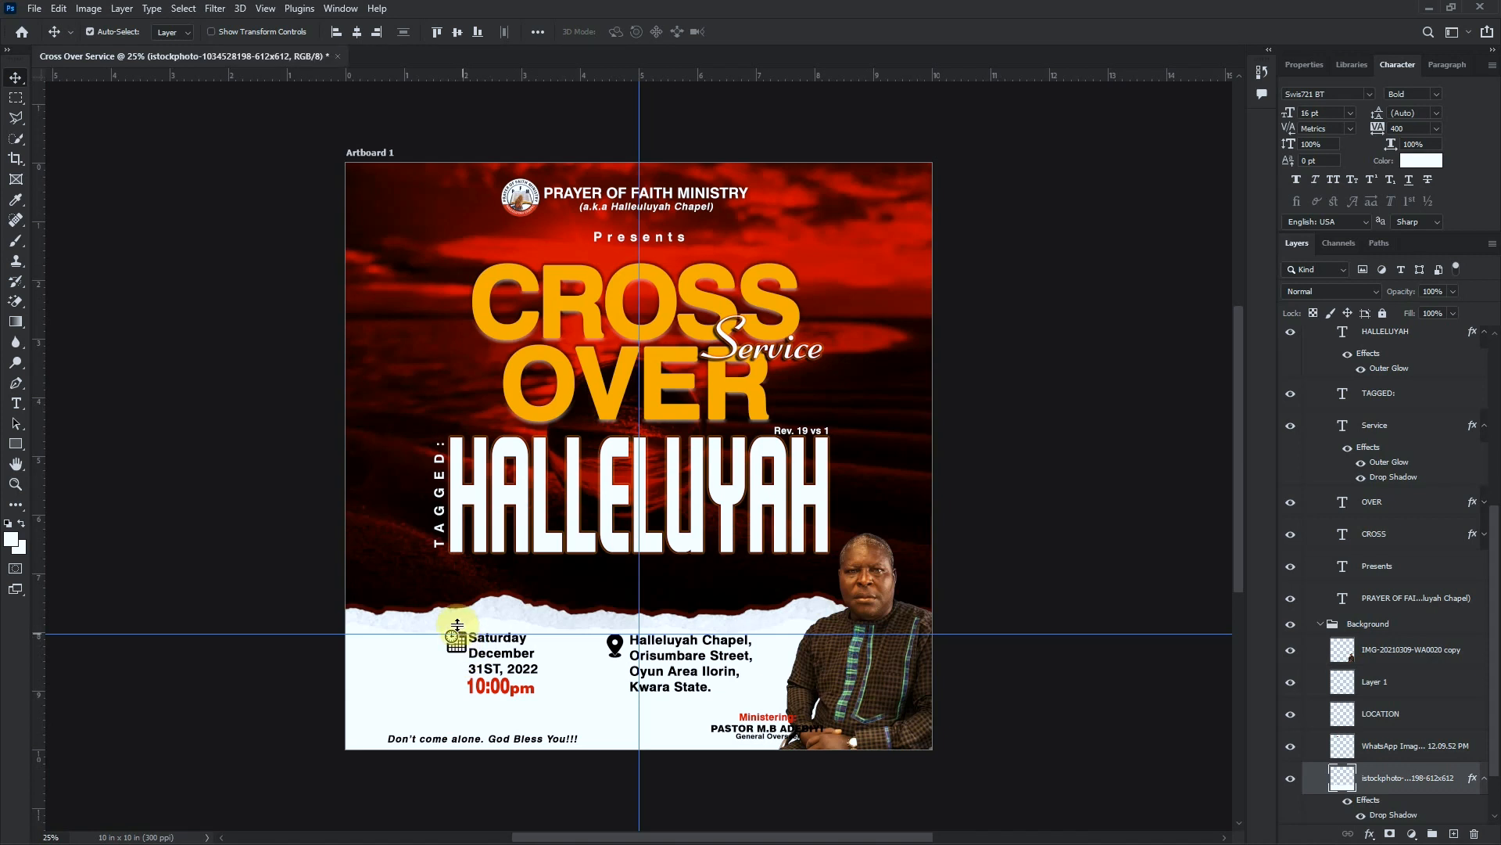
pyautogui.moveTo(467, 634); pyautogui.dragTo(480, 69)
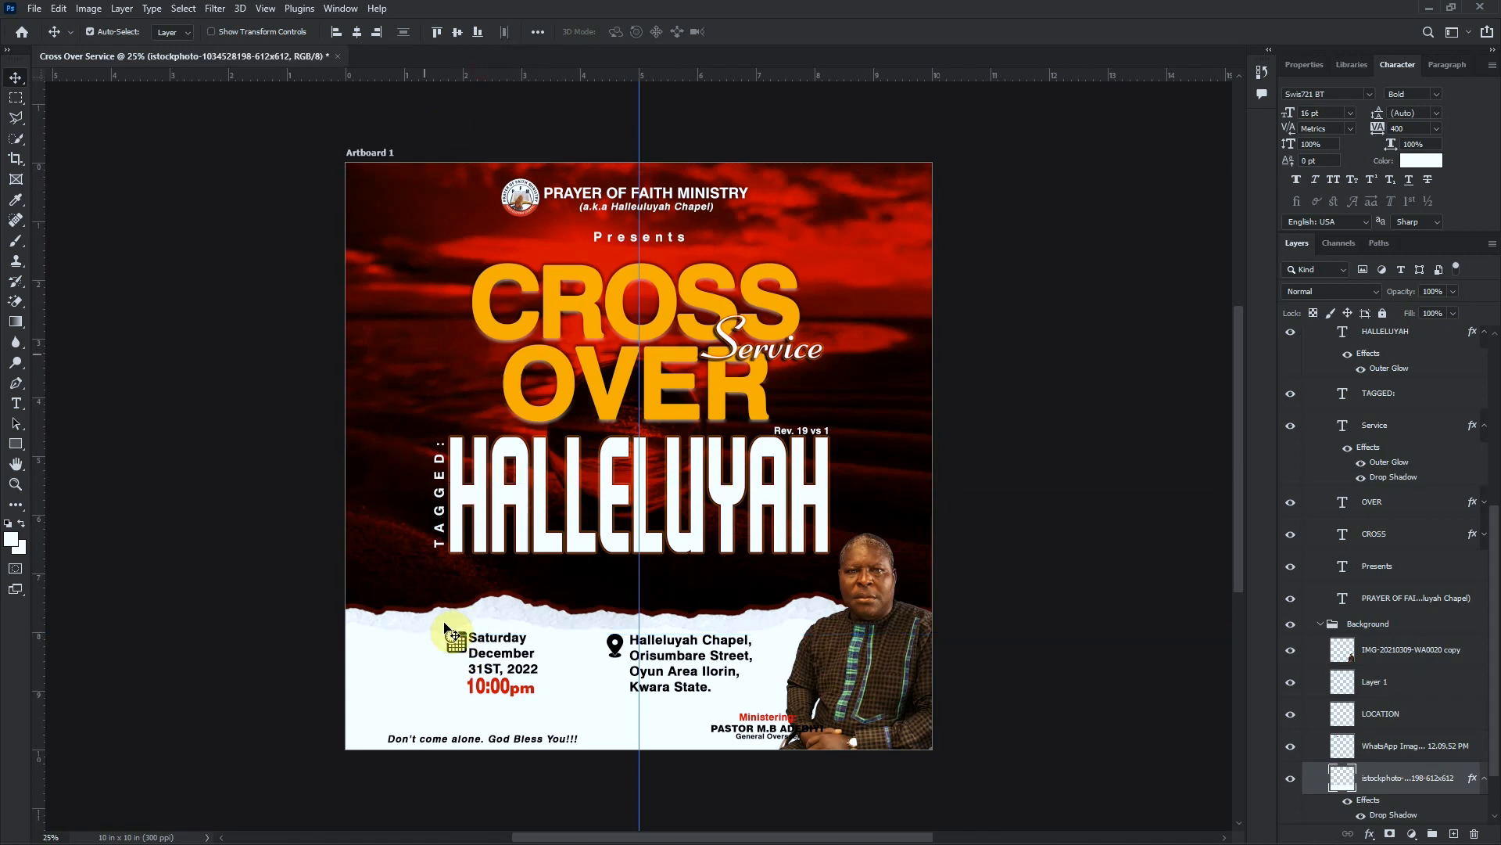
pyautogui.click(462, 637)
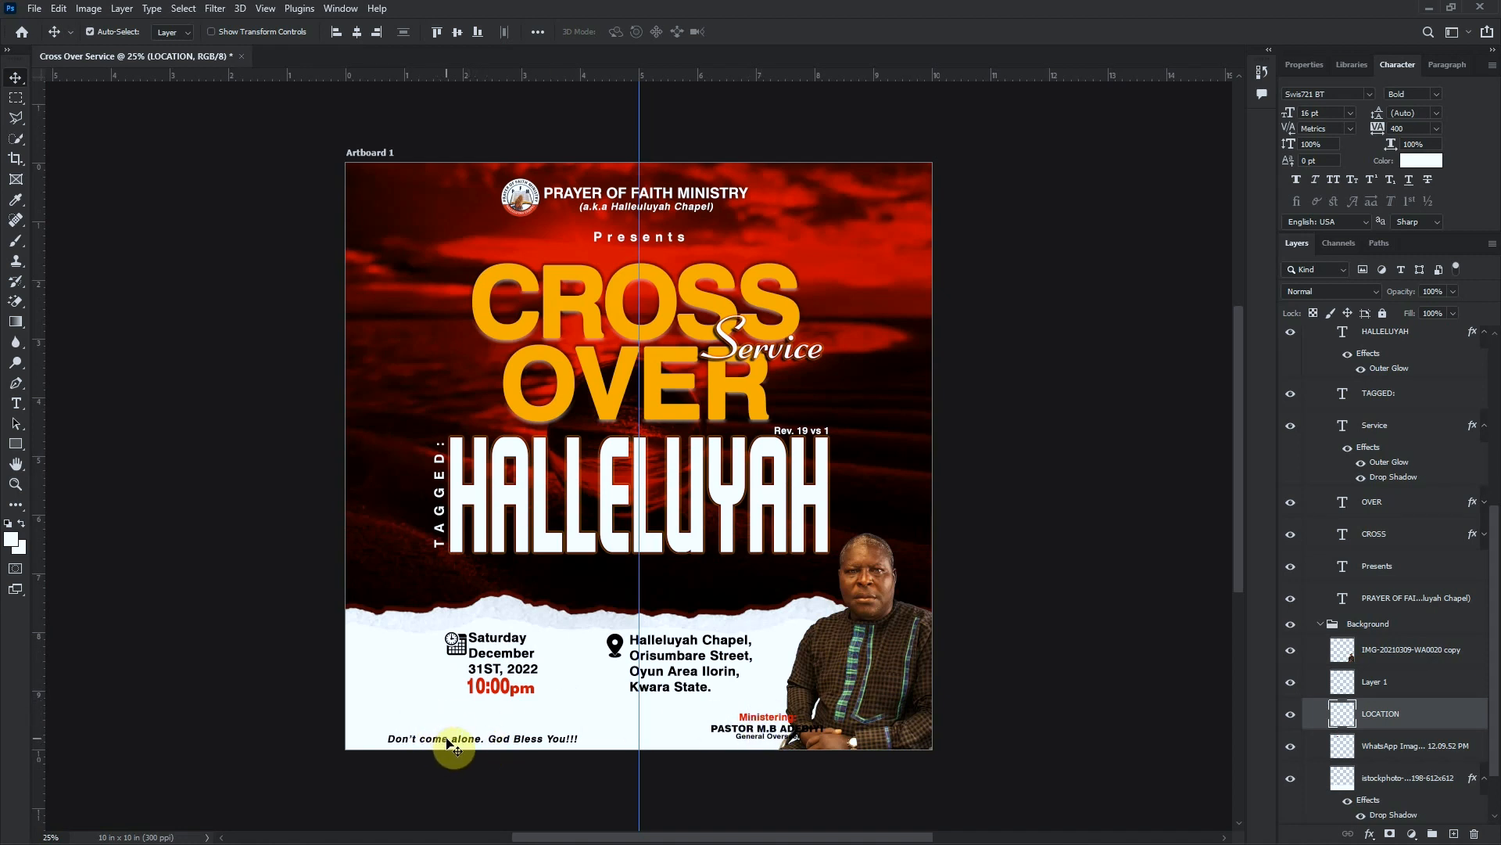
# Draw a rectangle about 1328 x 140 px with #231e1c fill and no stroke behind the "Don't come alone" line, above the pastor's photo layer
pyautogui.click(1404, 647)
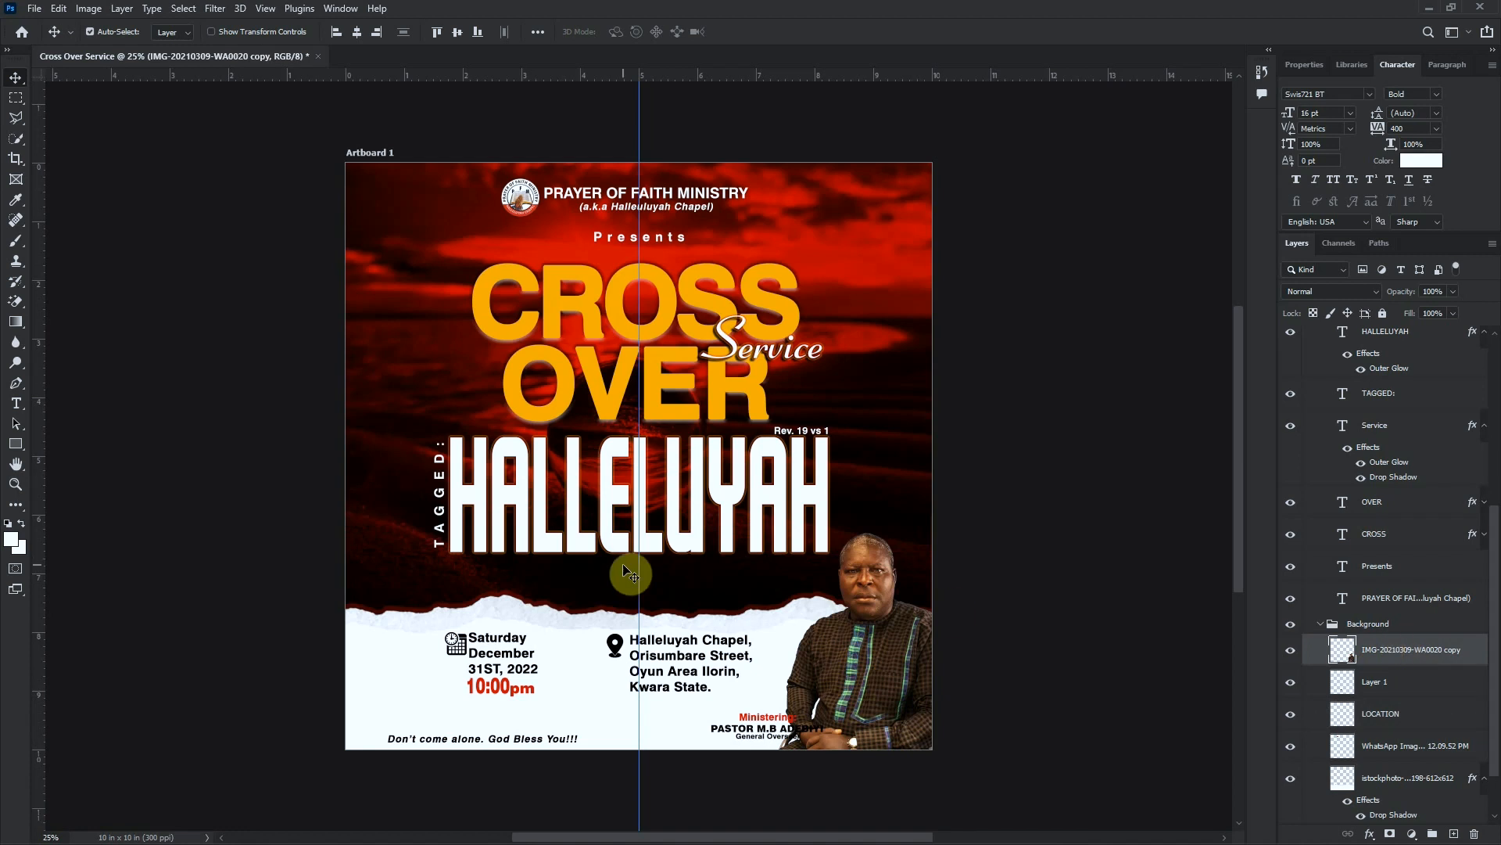
pyautogui.click(15, 445)
pyautogui.click(179, 33)
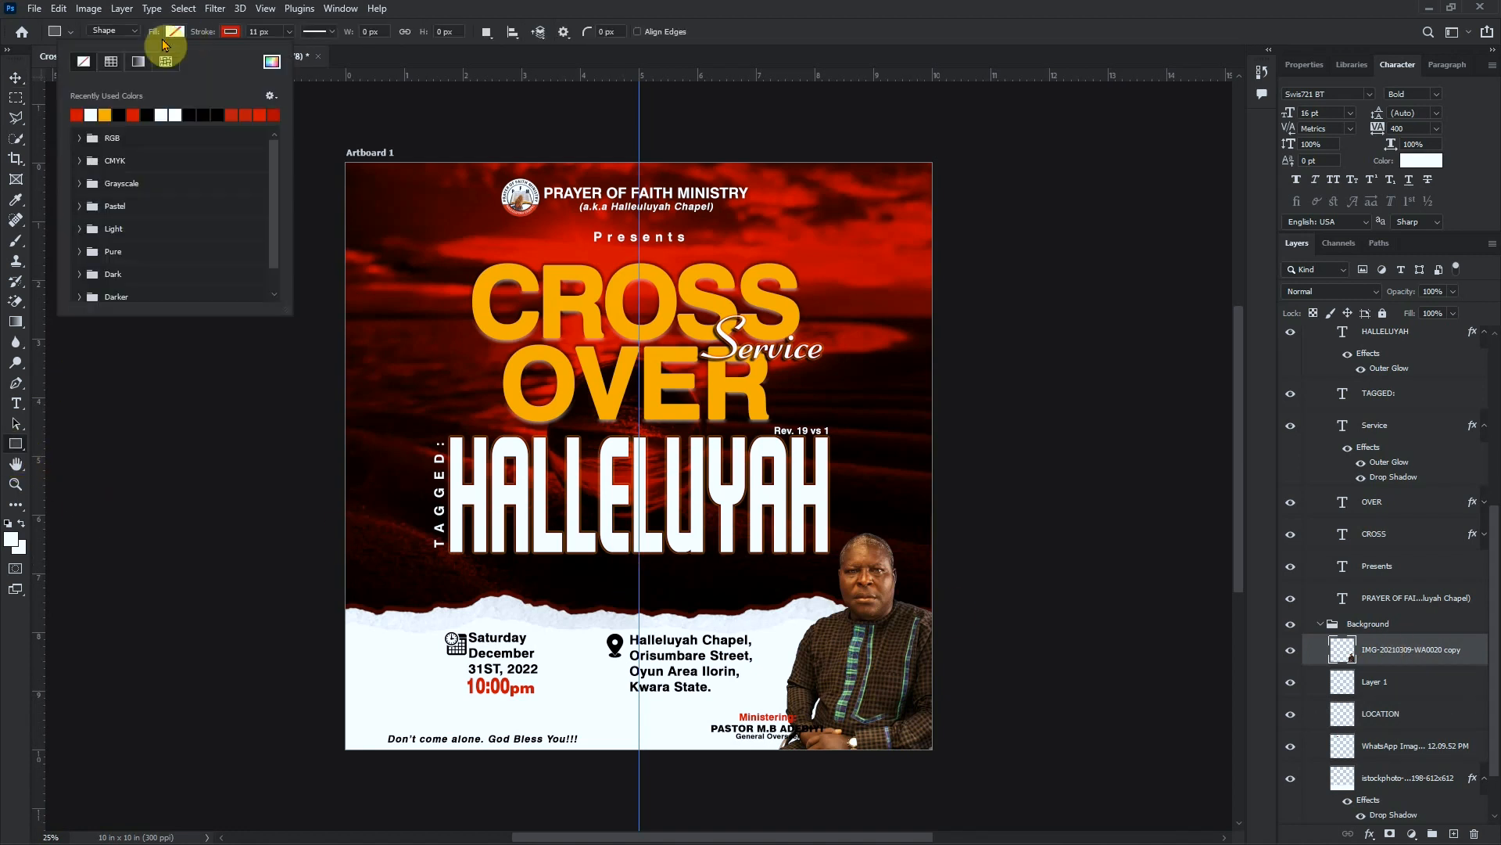
pyautogui.click(123, 110)
pyautogui.click(231, 32)
pyautogui.click(139, 61)
pyautogui.click(179, 33)
pyautogui.click(270, 61)
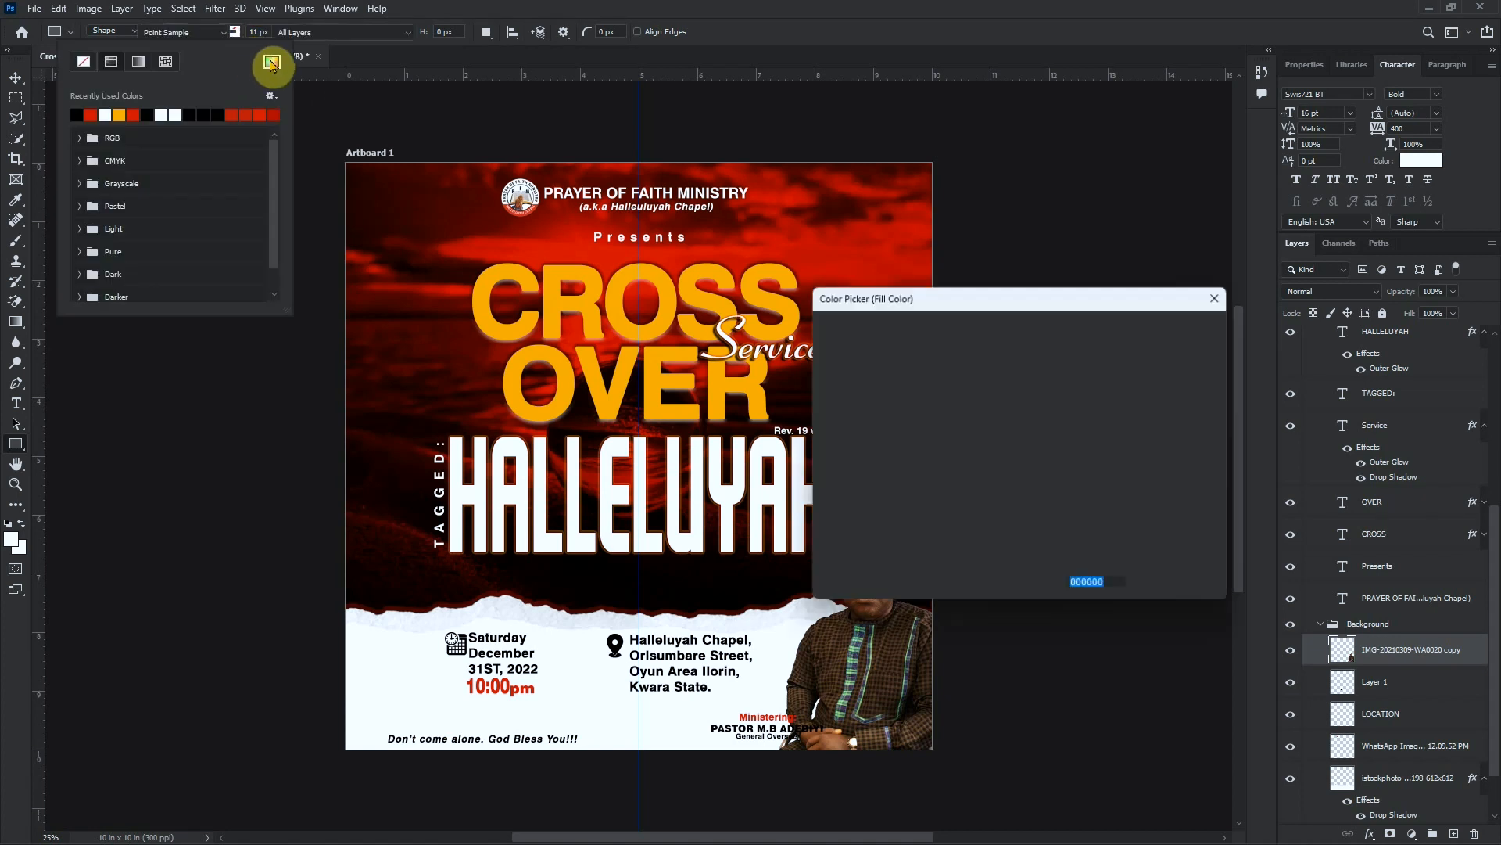
pyautogui.moveTo(941, 515); pyautogui.dragTo(857, 506)
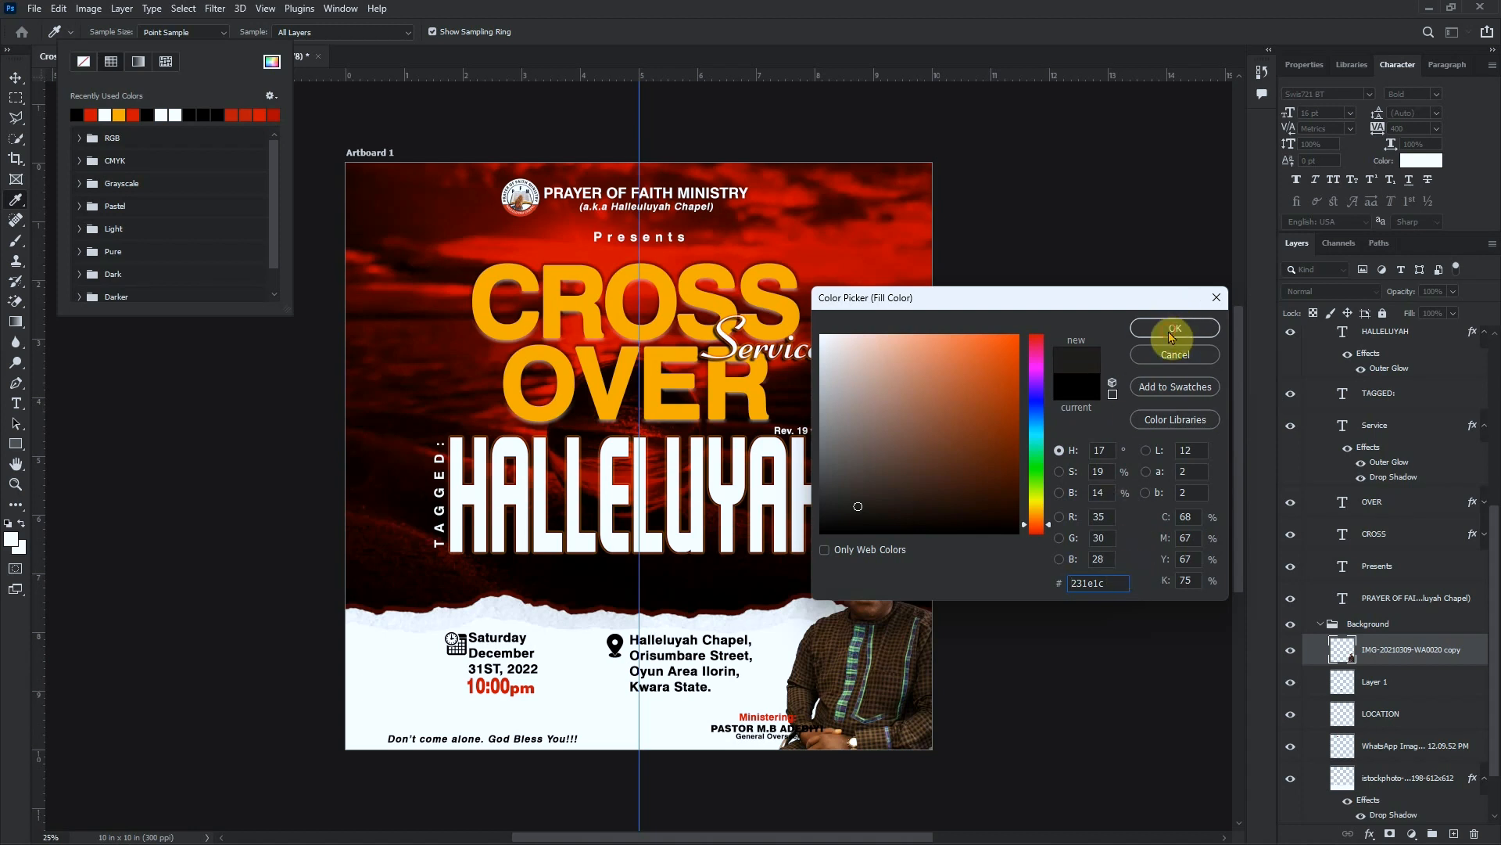
pyautogui.press('Return')
pyautogui.click(345, 727)
pyautogui.moveTo(348, 729); pyautogui.dragTo(606, 753)
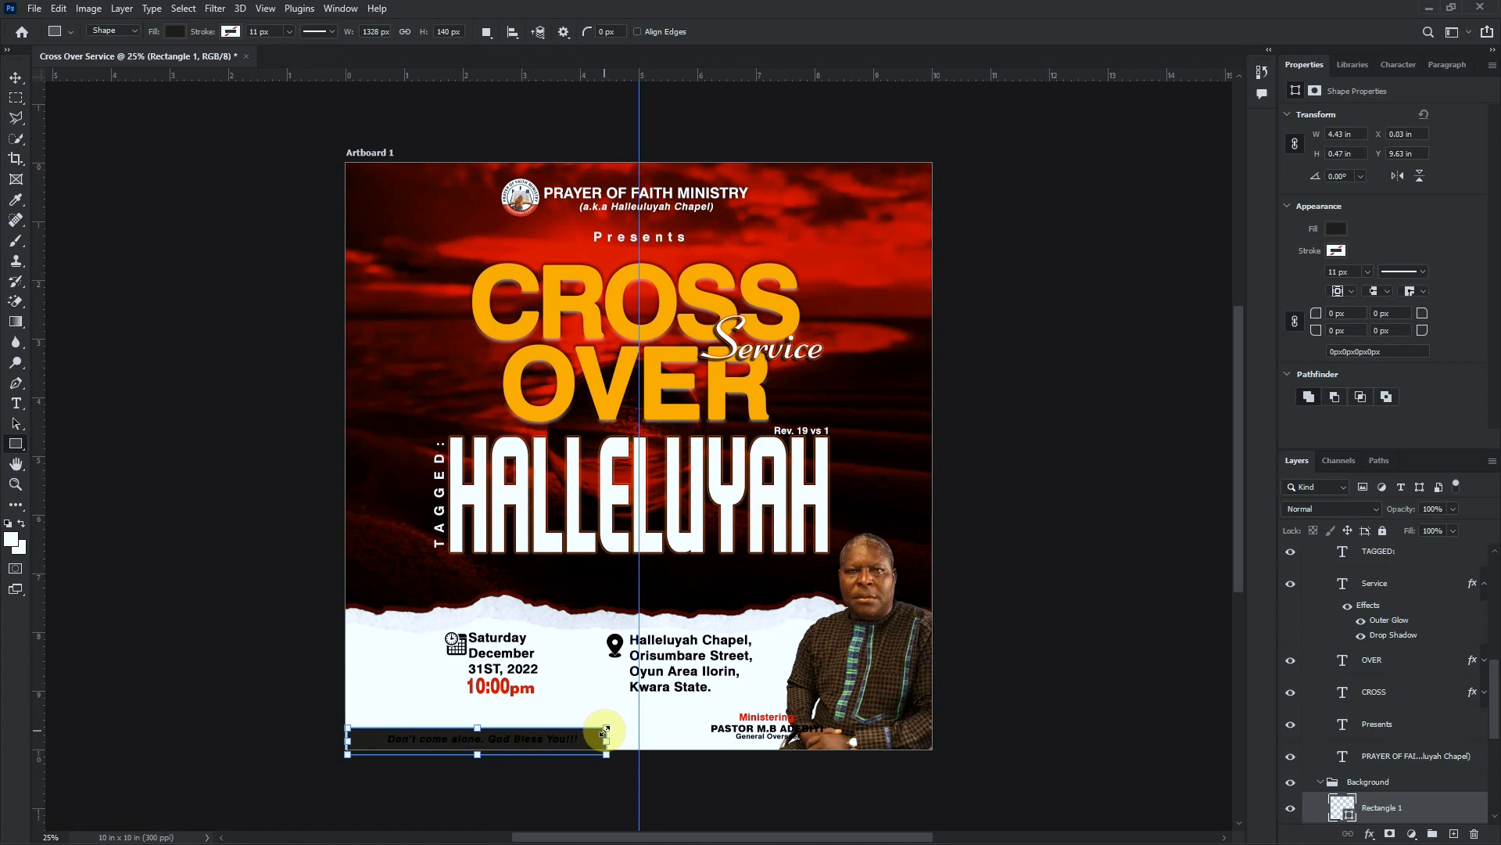
# Round the dark rectangle's corners to 50 px and shift it so its left end runs past the artboard edge
pyautogui.click(1349, 311)
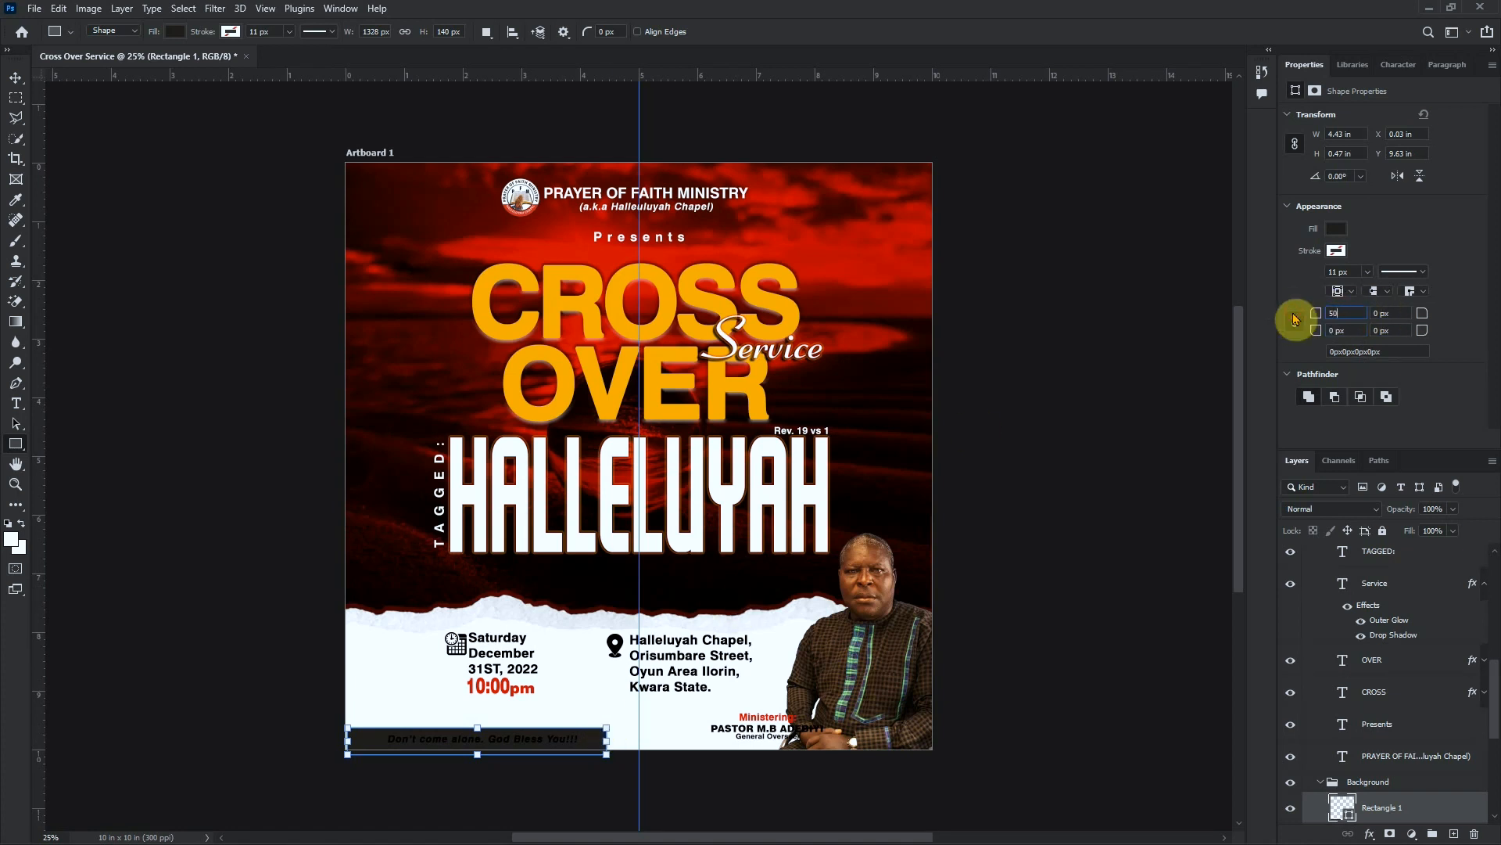
pyautogui.write('50')
pyautogui.press('Tab')
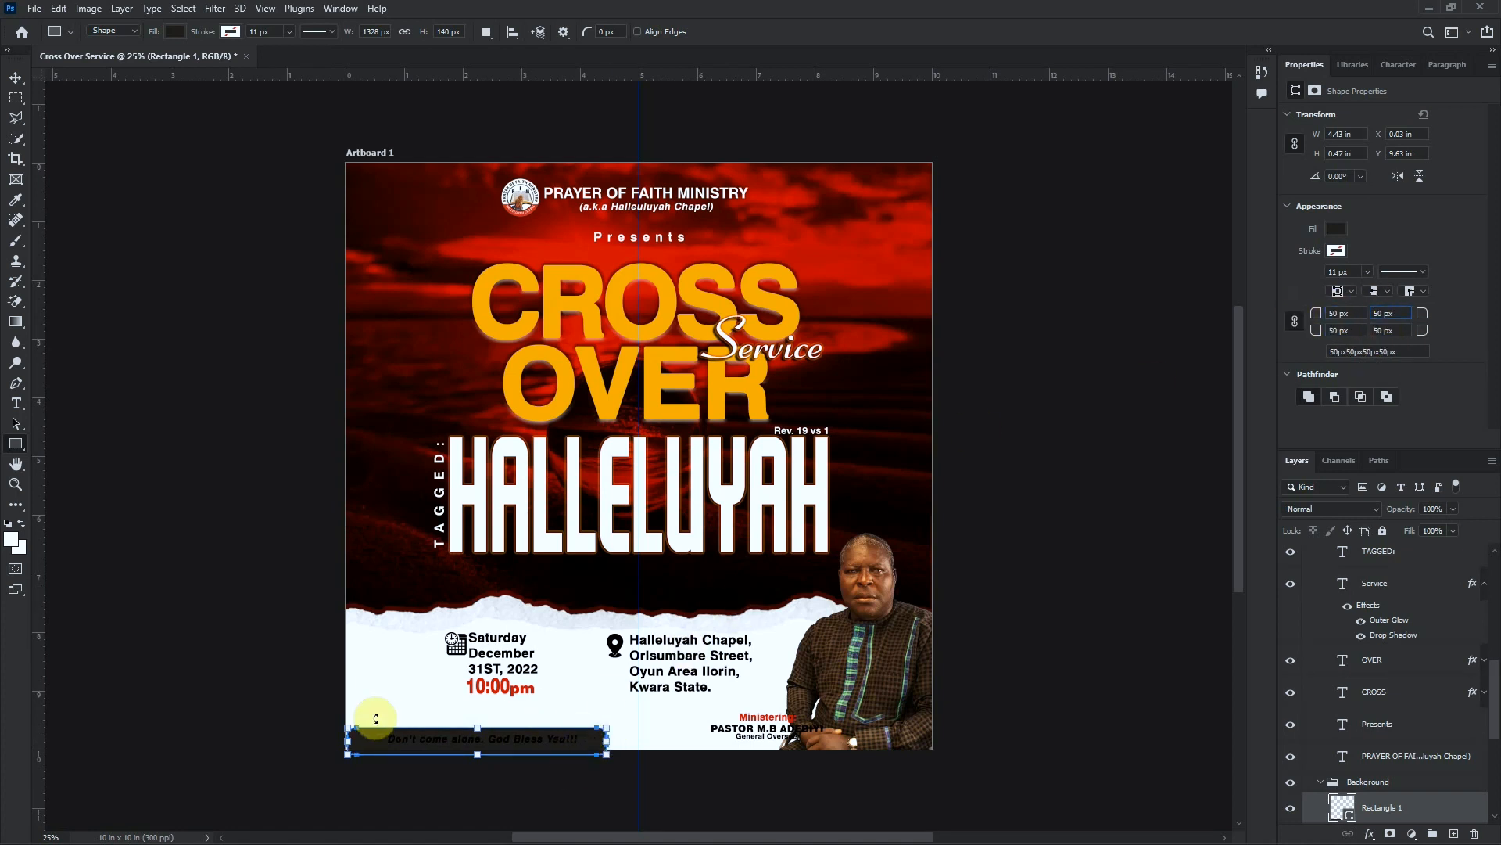
pyautogui.click(16, 78)
pyautogui.moveTo(595, 742); pyautogui.dragTo(563, 746)
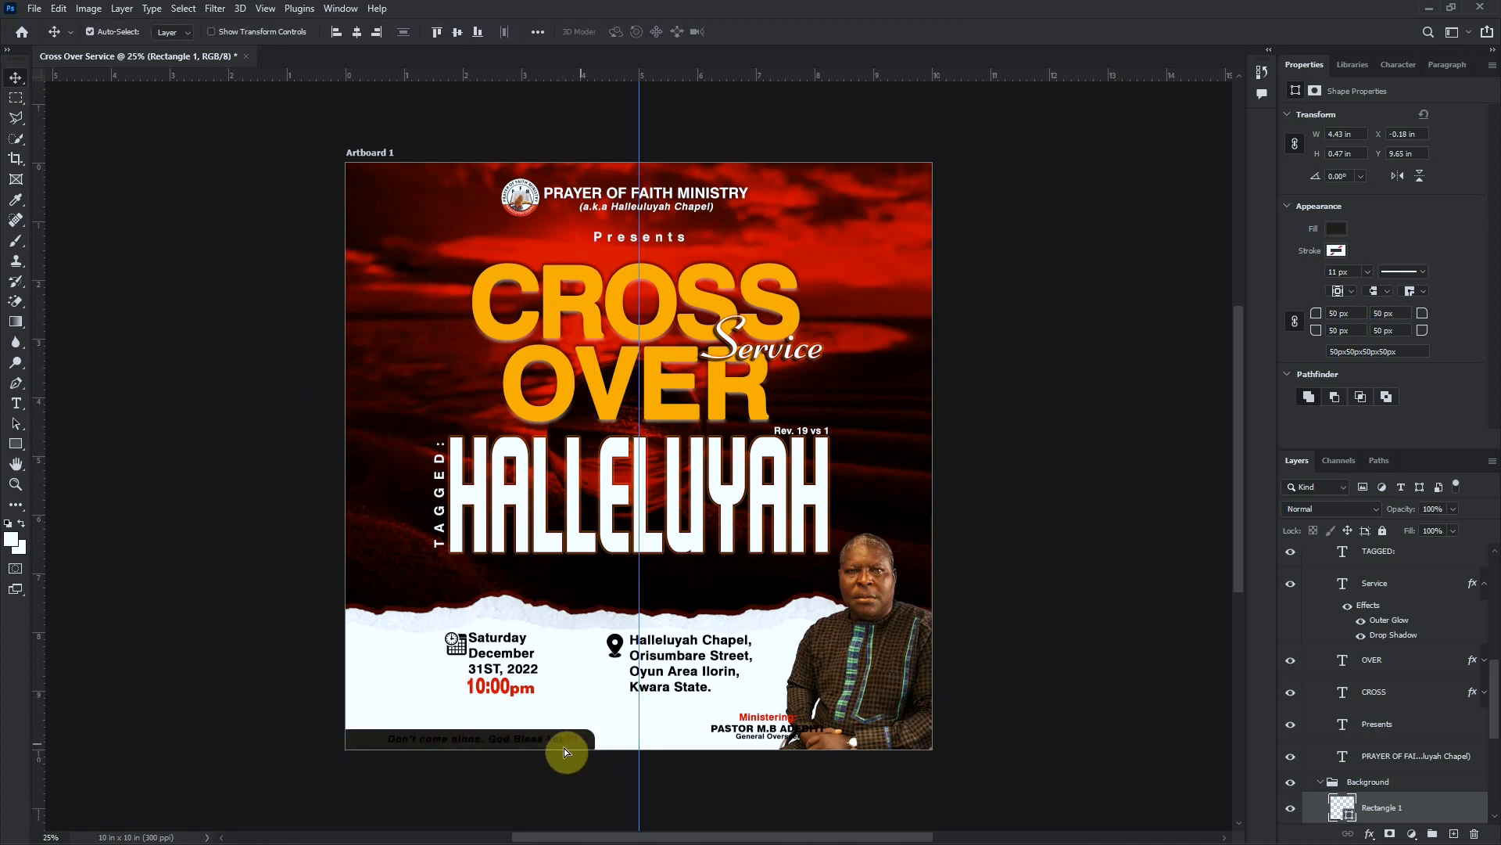
# Recolour the "Don't come alone. God Bless You!!!" text to near-white and shift it left to centre it on the dark bar
pyautogui.click(525, 740)
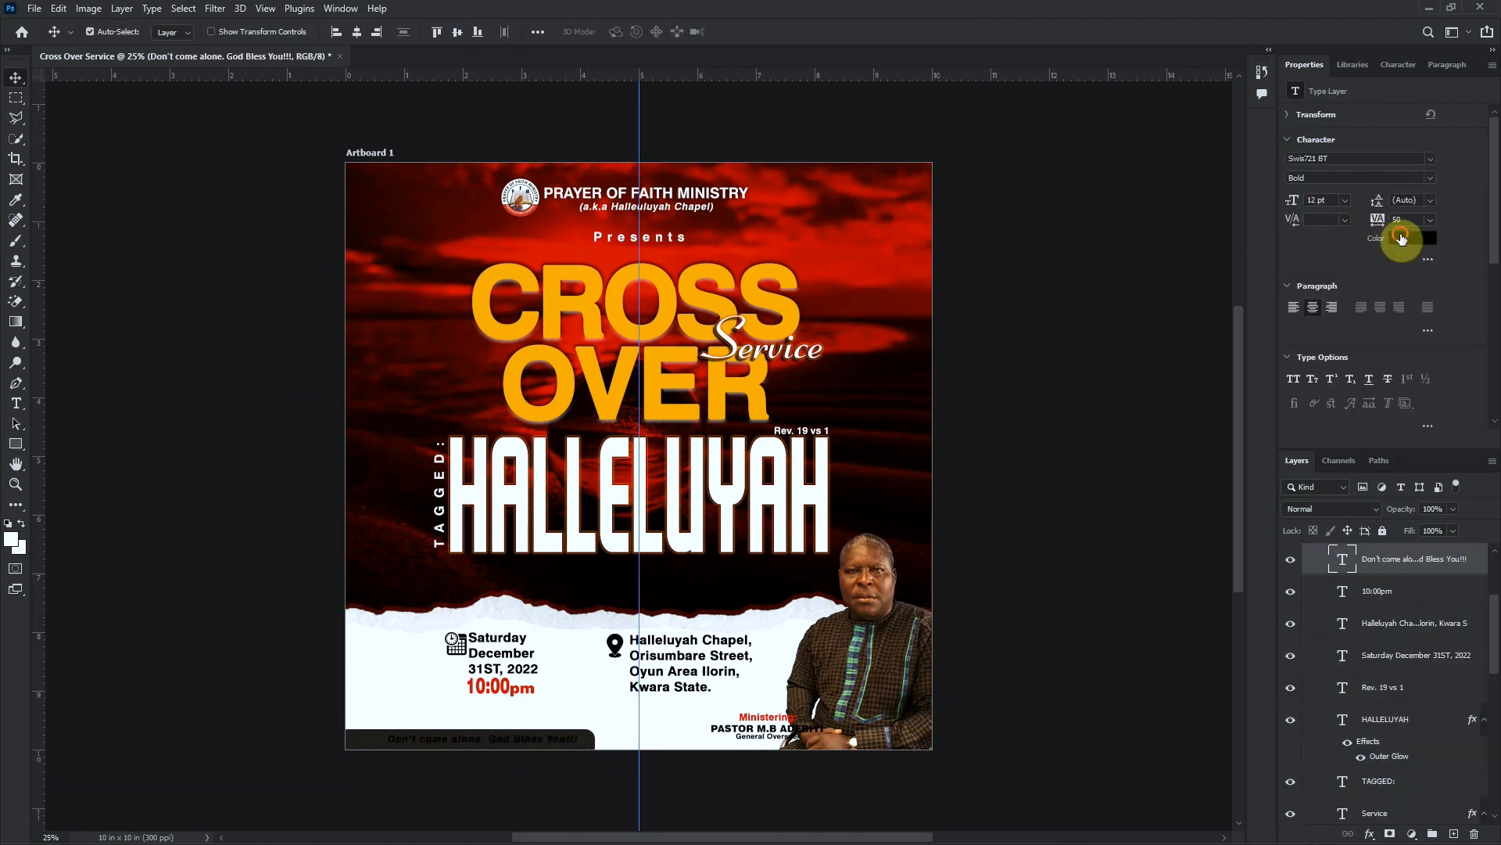
pyautogui.click(1402, 238)
pyautogui.click(816, 332)
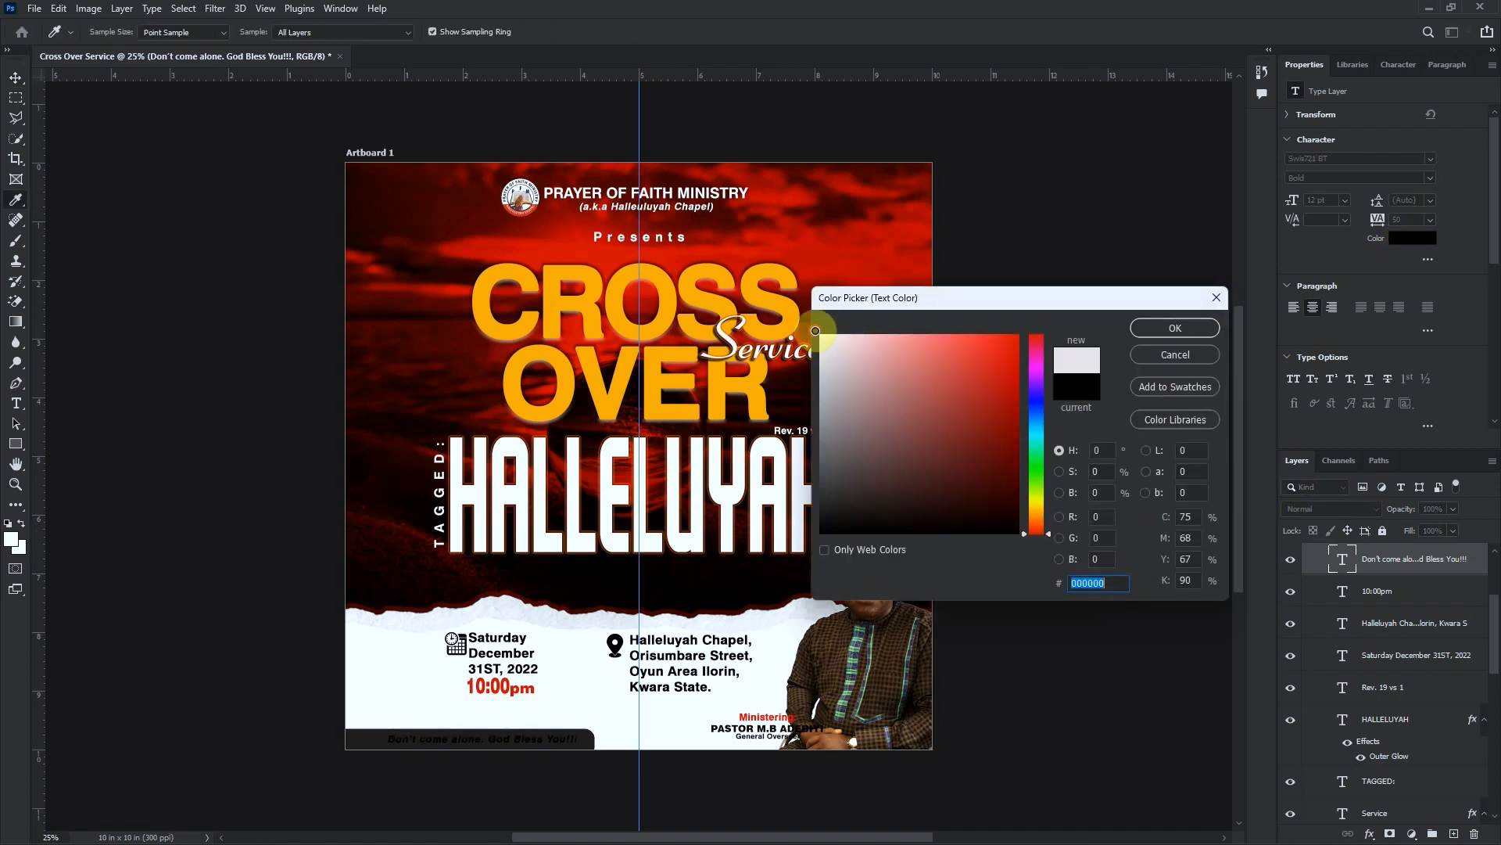
pyautogui.click(1191, 329)
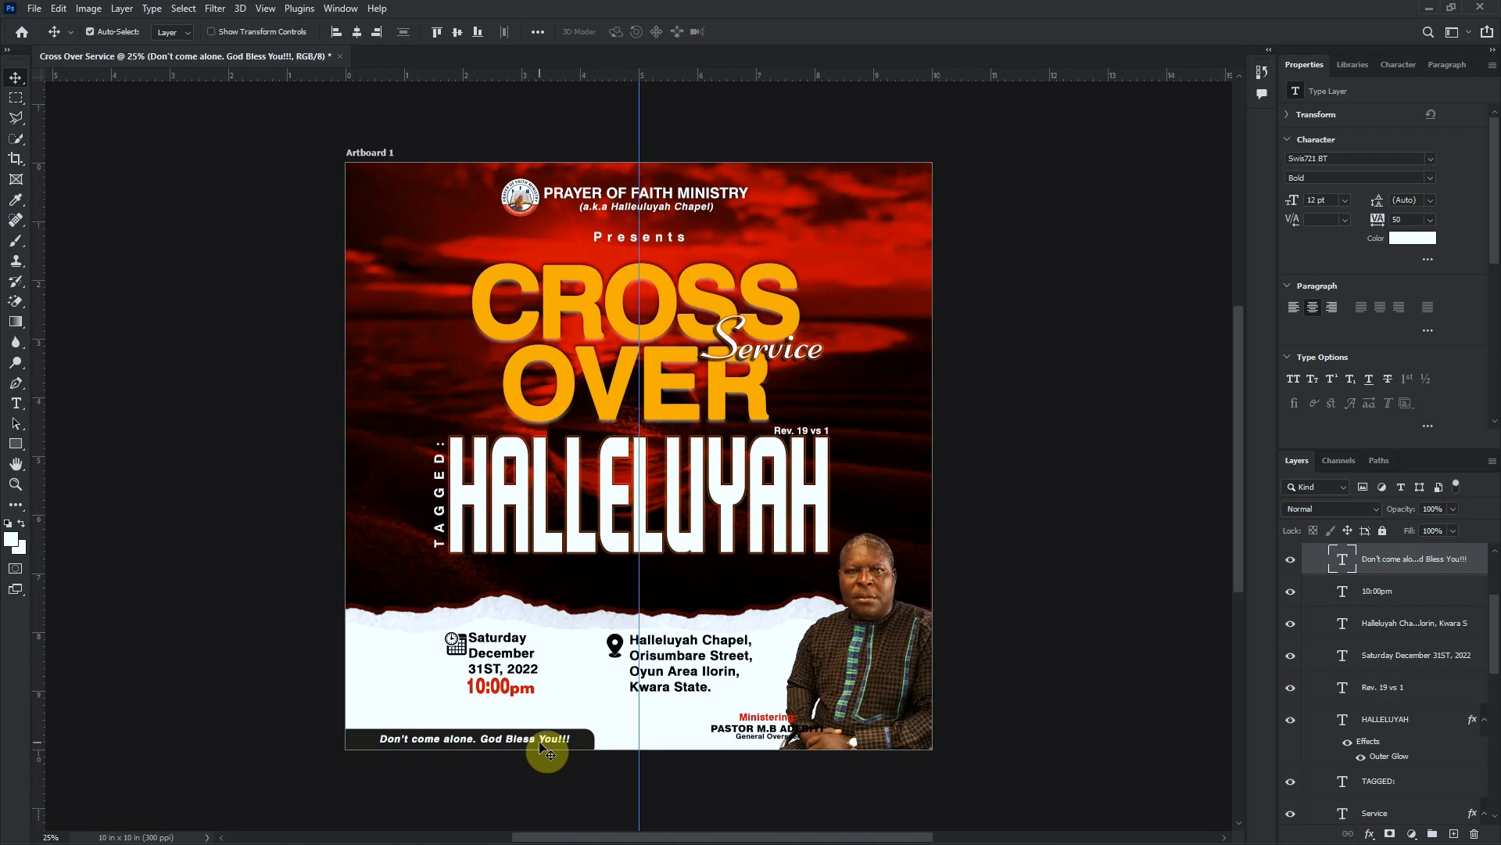
# Draw a white rectangle without stroke, about 716 x 164 px, behind the ministering pastor's text and above the photo
pyautogui.click(832, 700)
pyautogui.click(16, 444)
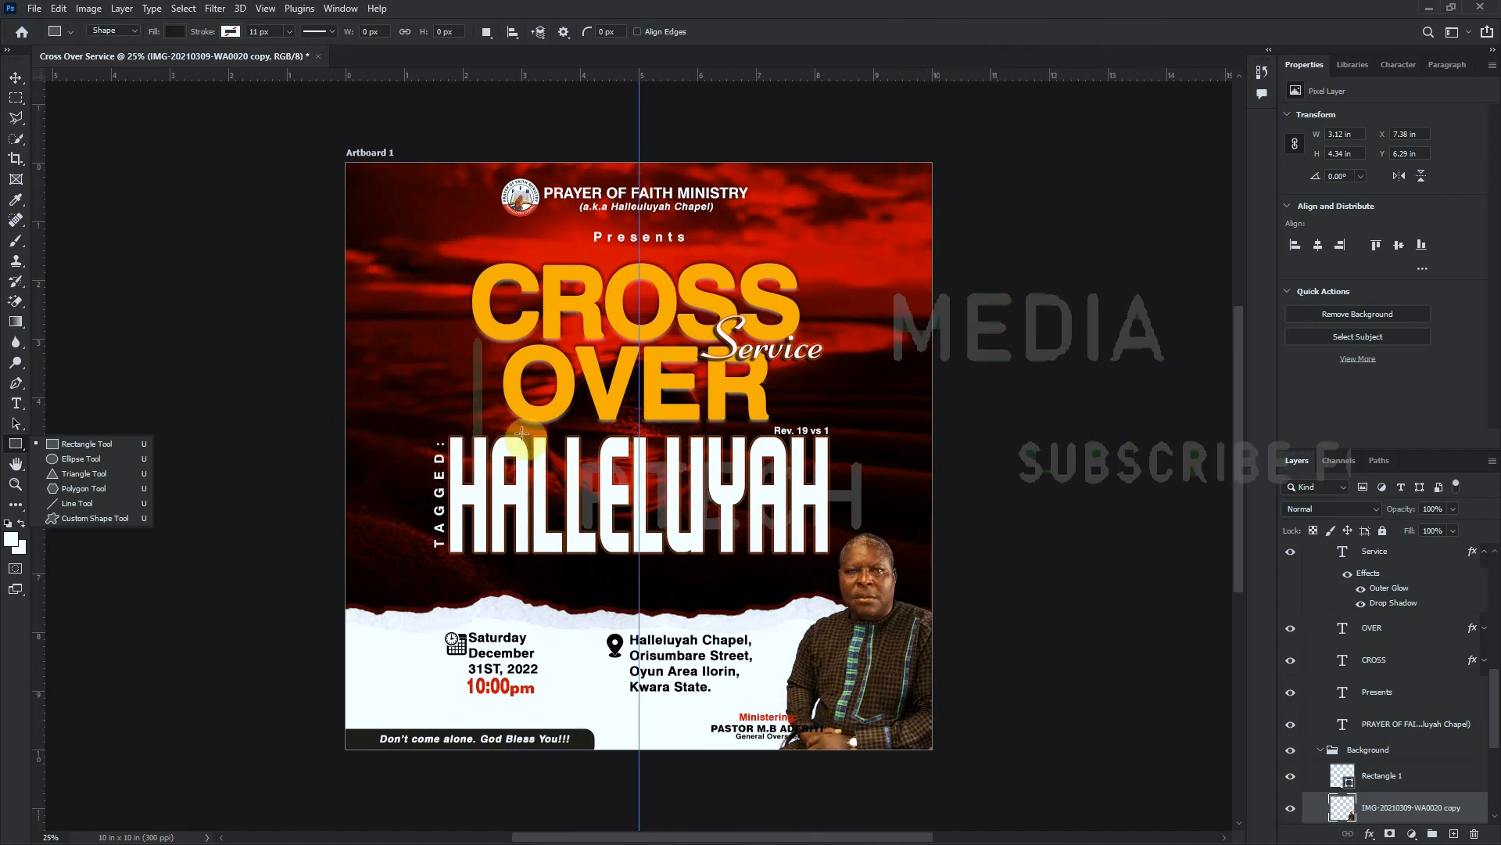
pyautogui.click(176, 31)
pyautogui.click(76, 115)
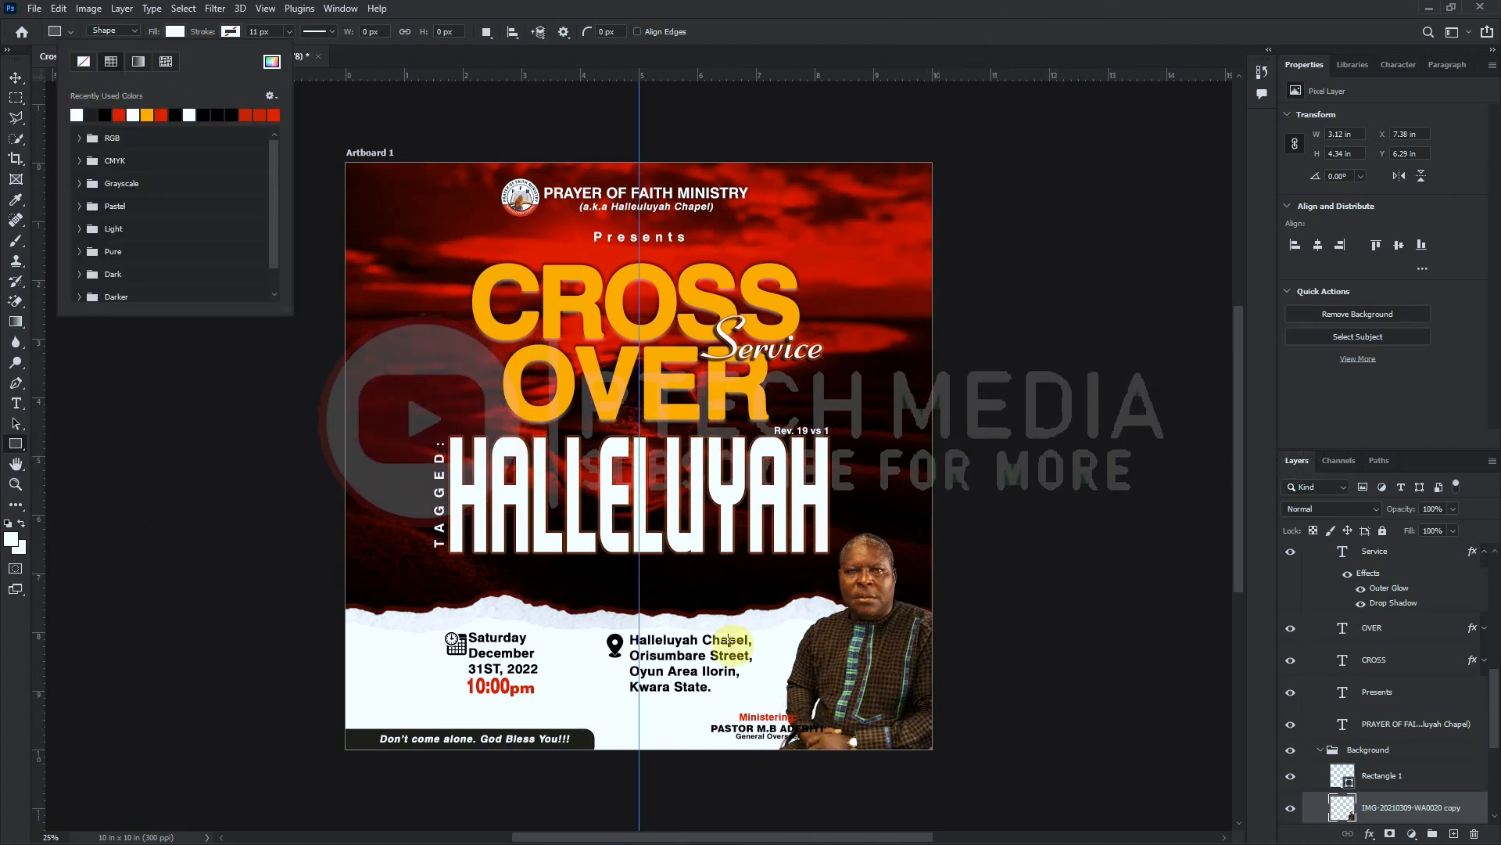
pyautogui.click(702, 710)
pyautogui.moveTo(702, 710); pyautogui.dragTo(842, 743)
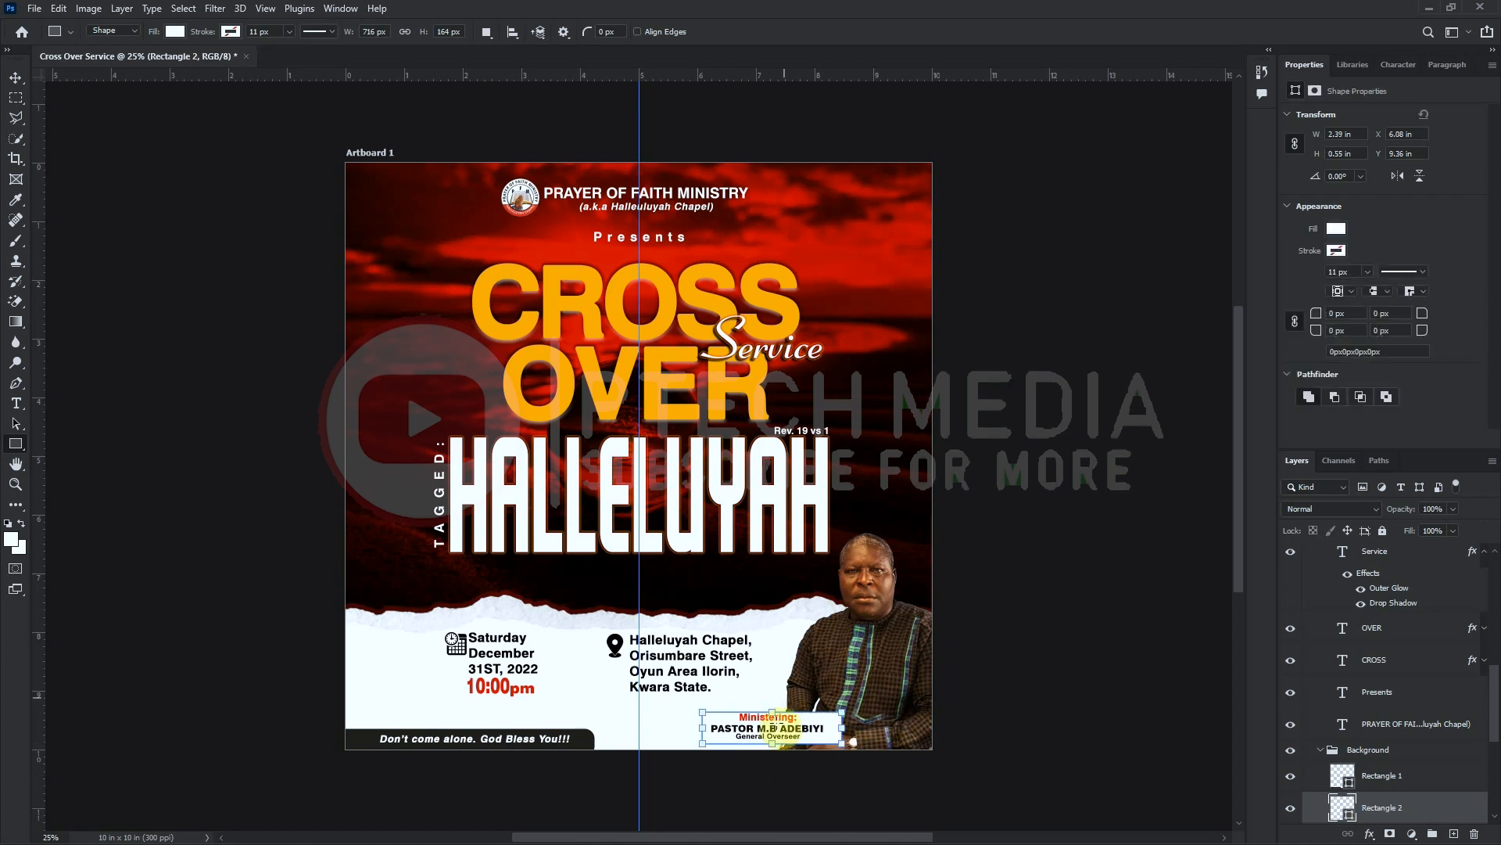
# Round the white rectangle's corners to 82 px and widen it rightward to about 860 px
pyautogui.click(1312, 316)
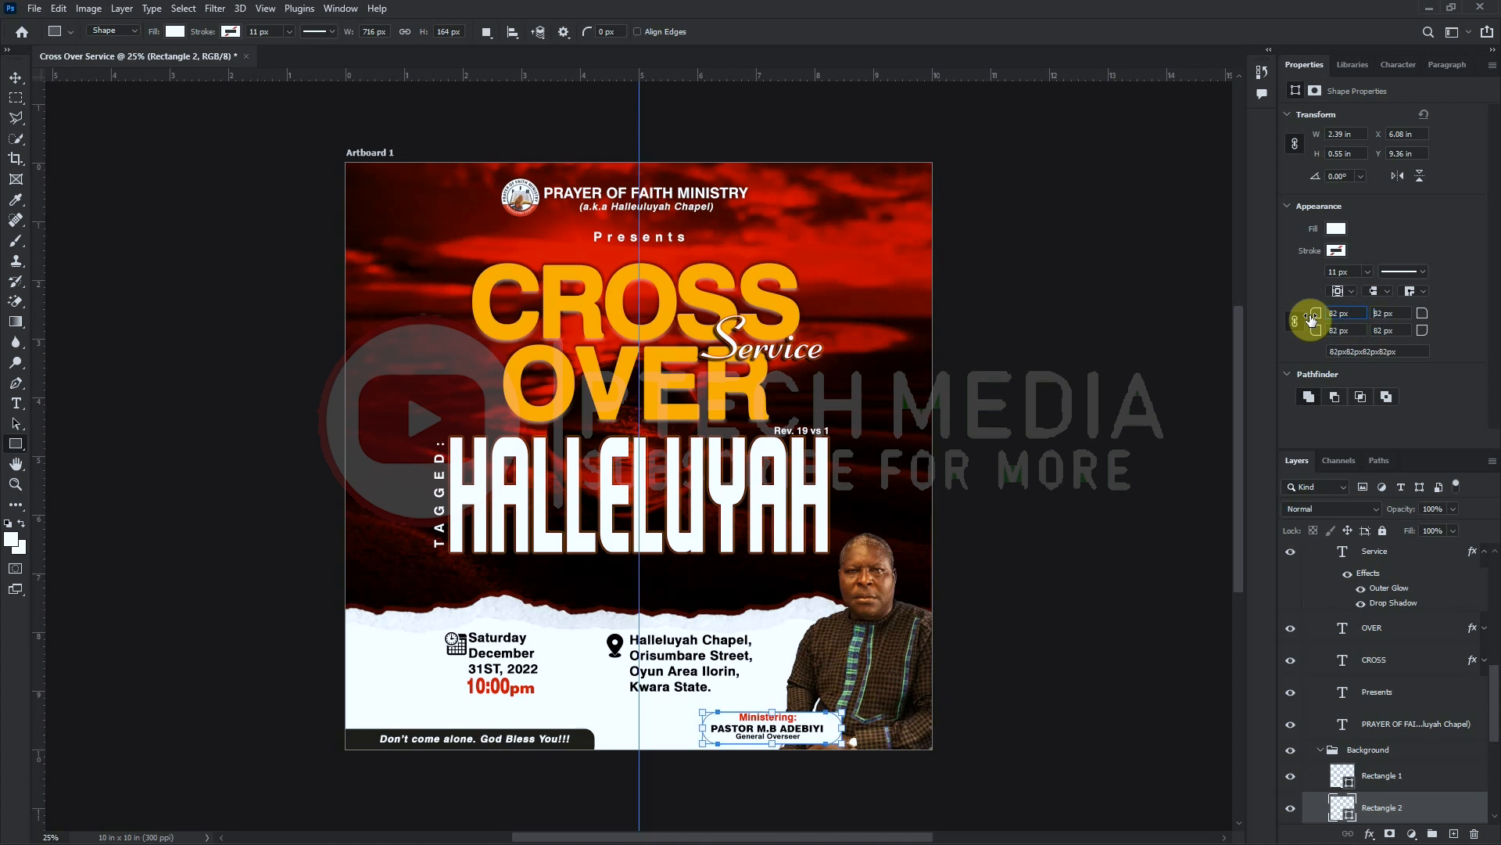
pyautogui.moveTo(841, 729); pyautogui.dragTo(866, 726)
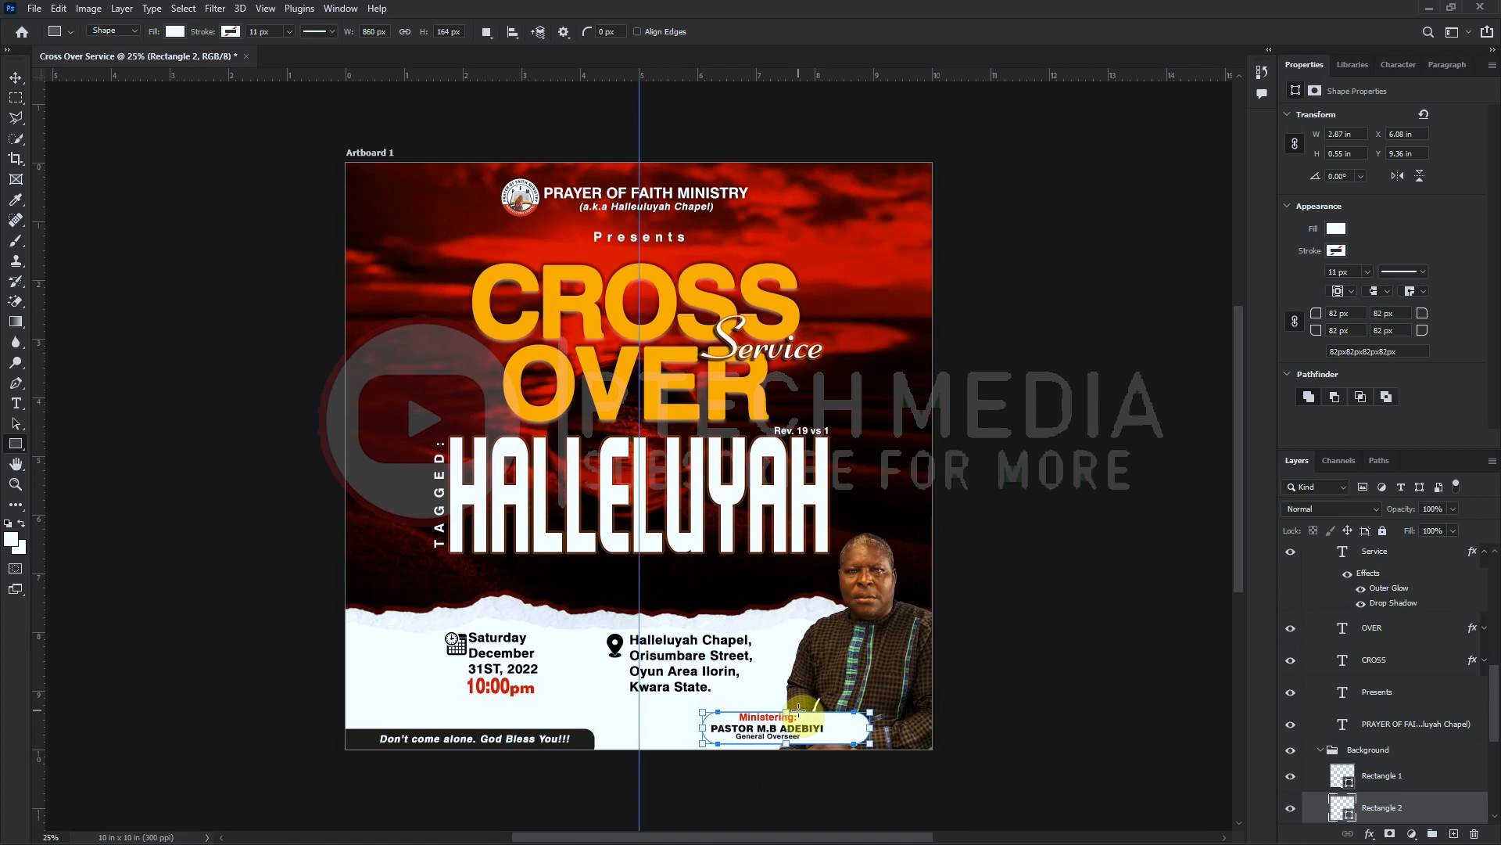
pyautogui.press('v')
# Add a black drop shadow to the white rectangle, with its angle turned so the shadow falls on the left side
pyautogui.rightClick(1400, 807)
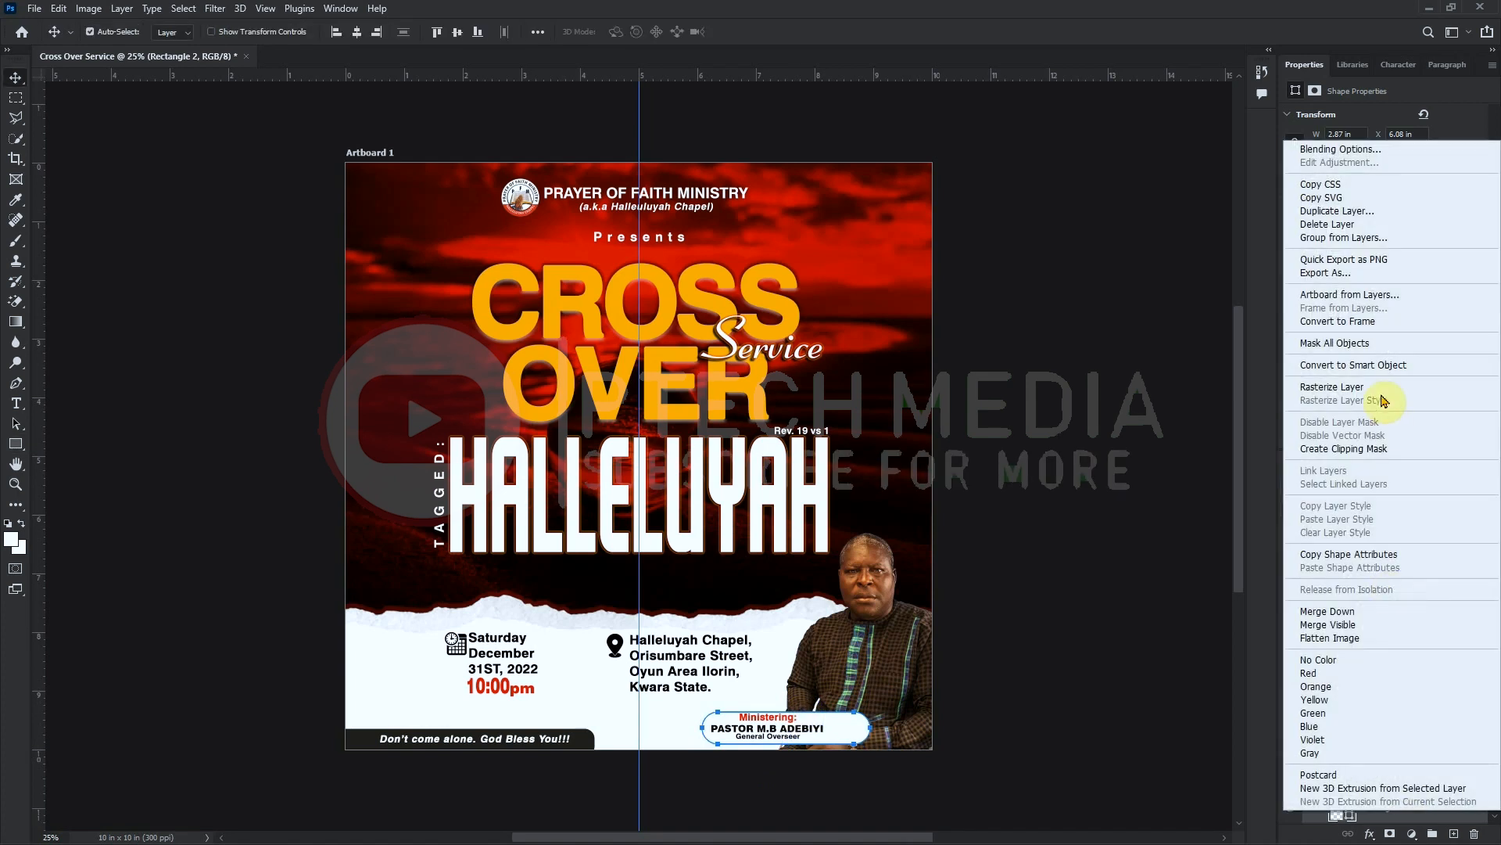
pyautogui.click(1371, 150)
pyautogui.click(931, 488)
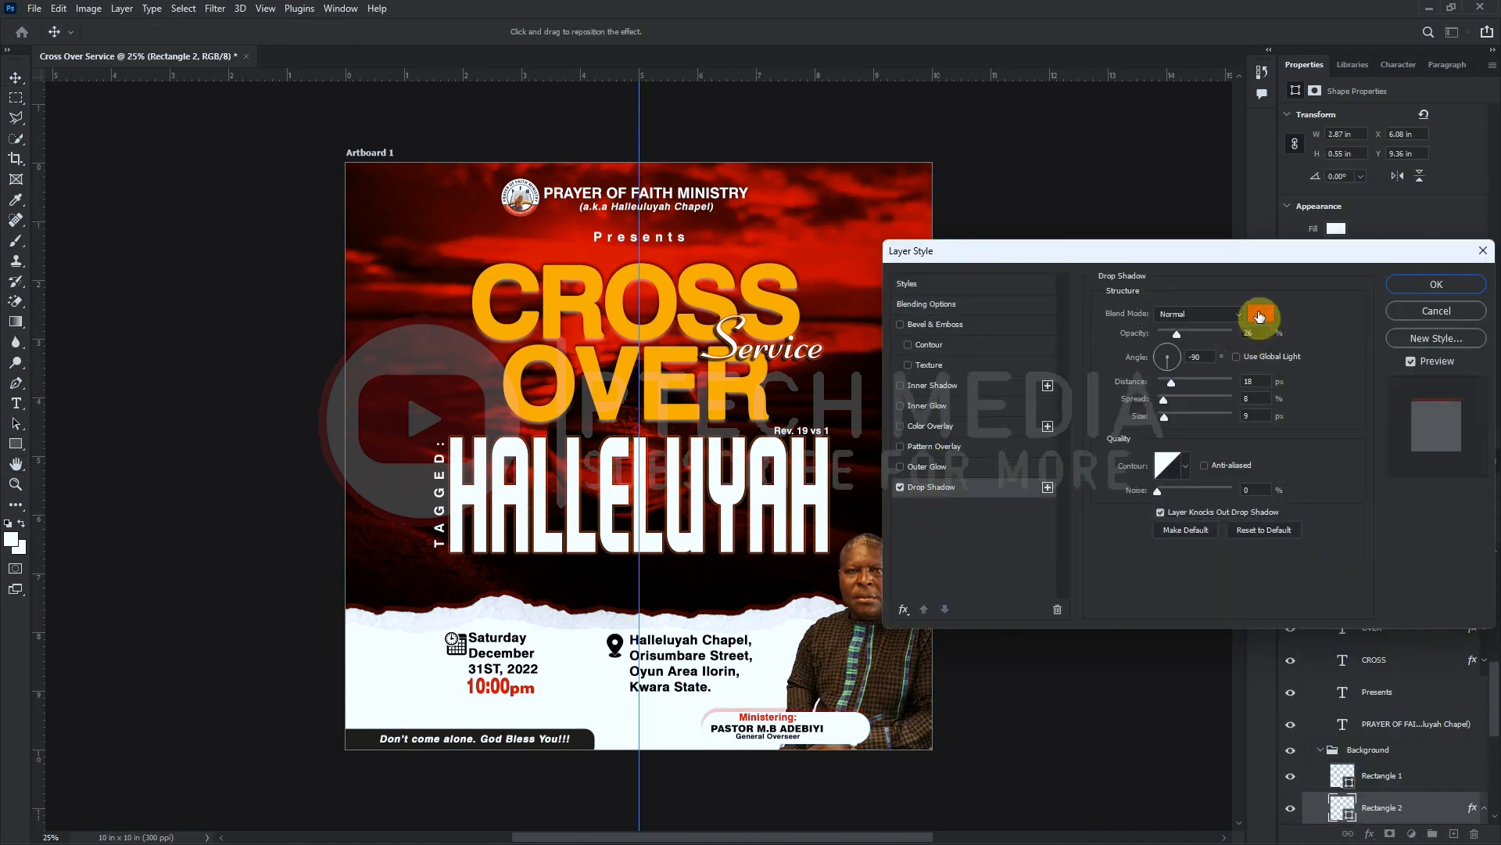
pyautogui.click(1260, 315)
pyautogui.moveTo(928, 430); pyautogui.dragTo(1045, 531)
pyautogui.click(1193, 328)
pyautogui.click(1170, 362)
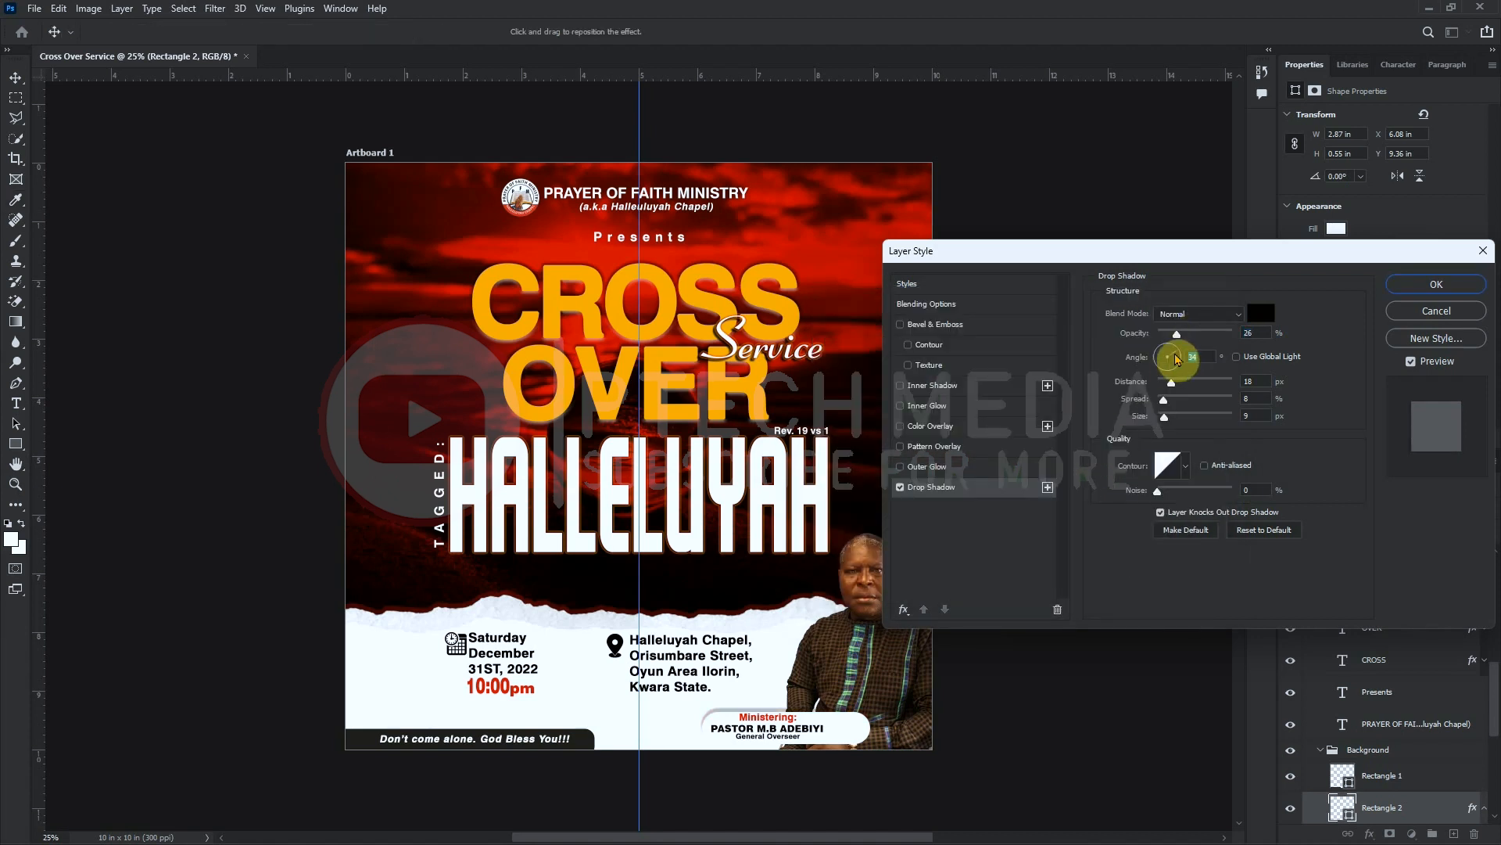
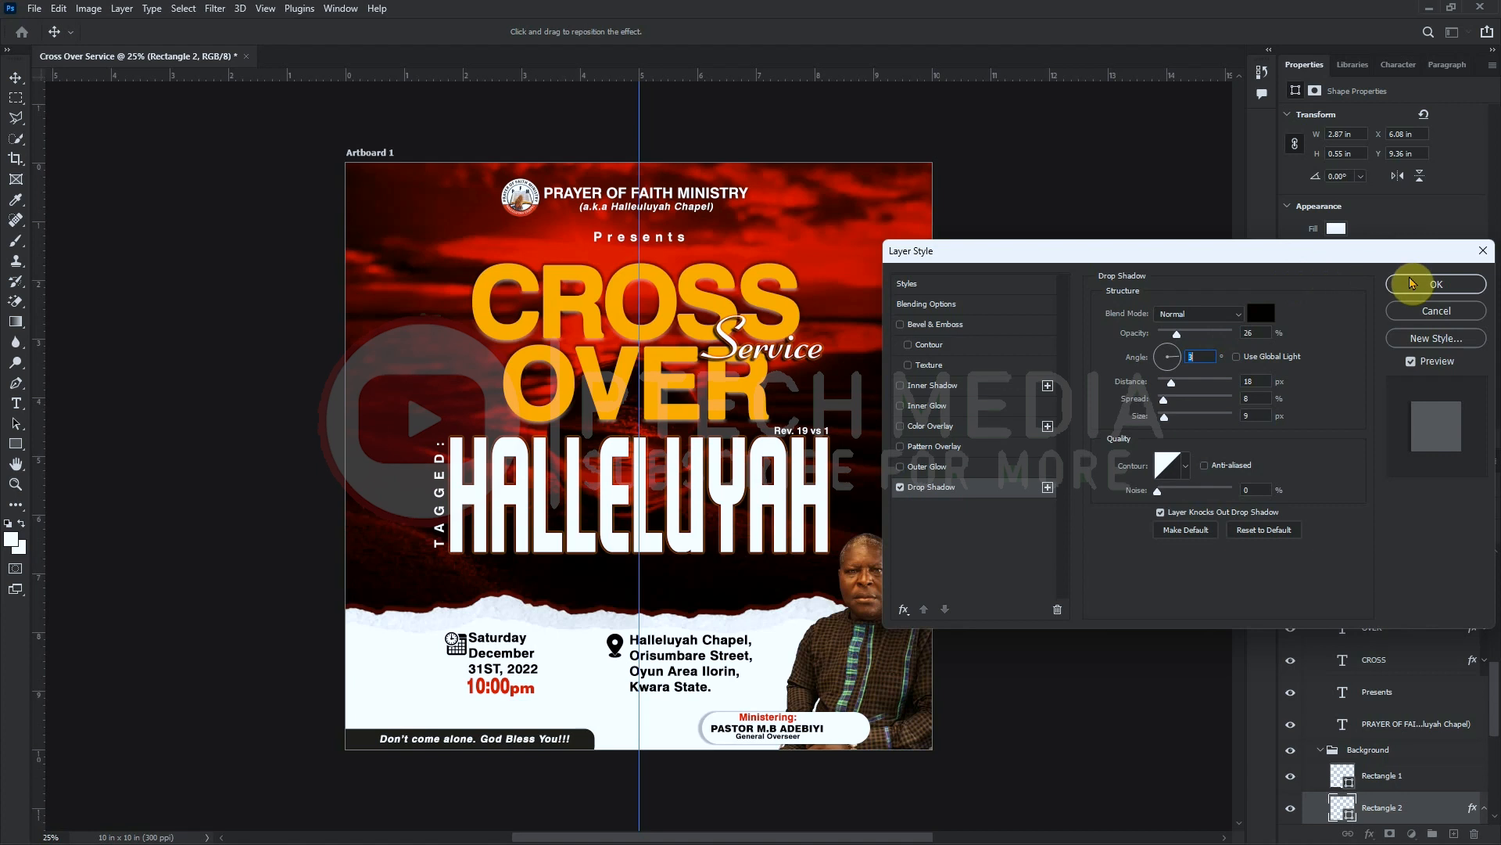
pyautogui.click(1430, 287)
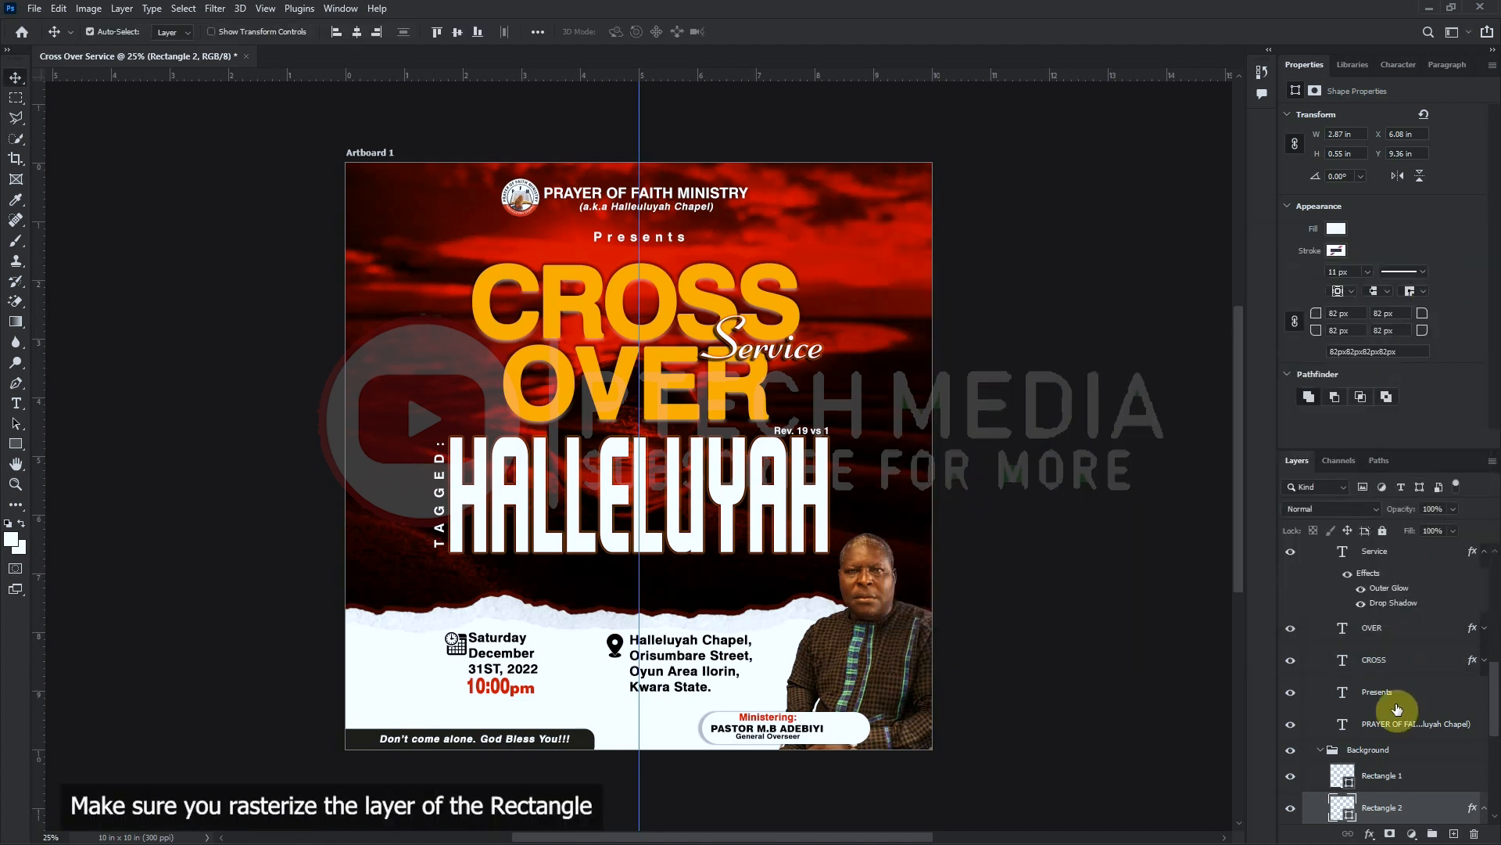
# Rasterize the white rectangle's layer and shift the shape slightly left and up behind the pastor's text
pyautogui.scroll(-1, 1388, 720)
pyautogui.rightClick(1384, 729)
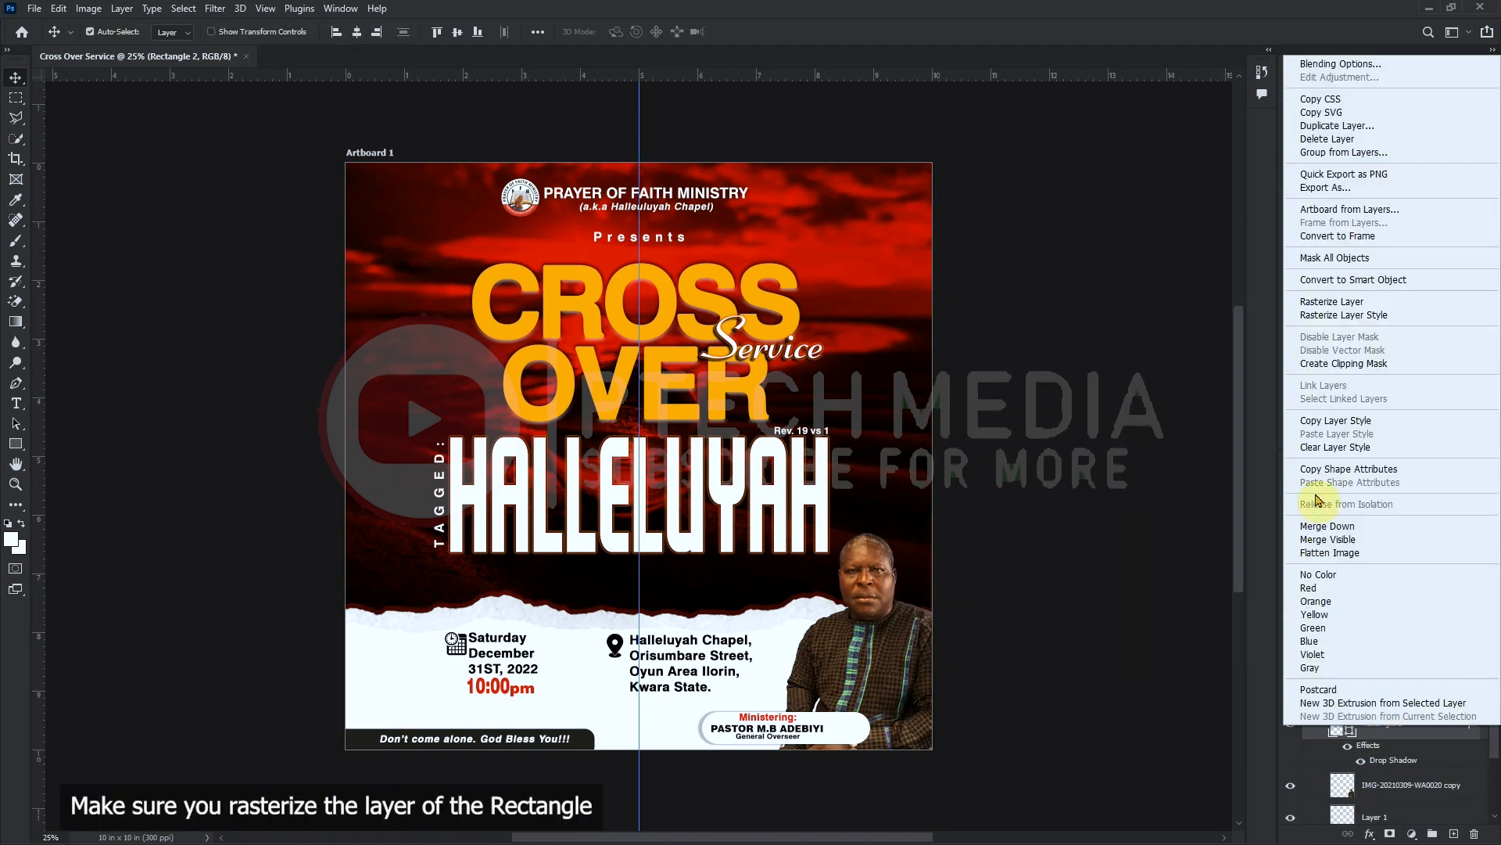
pyautogui.click(1361, 305)
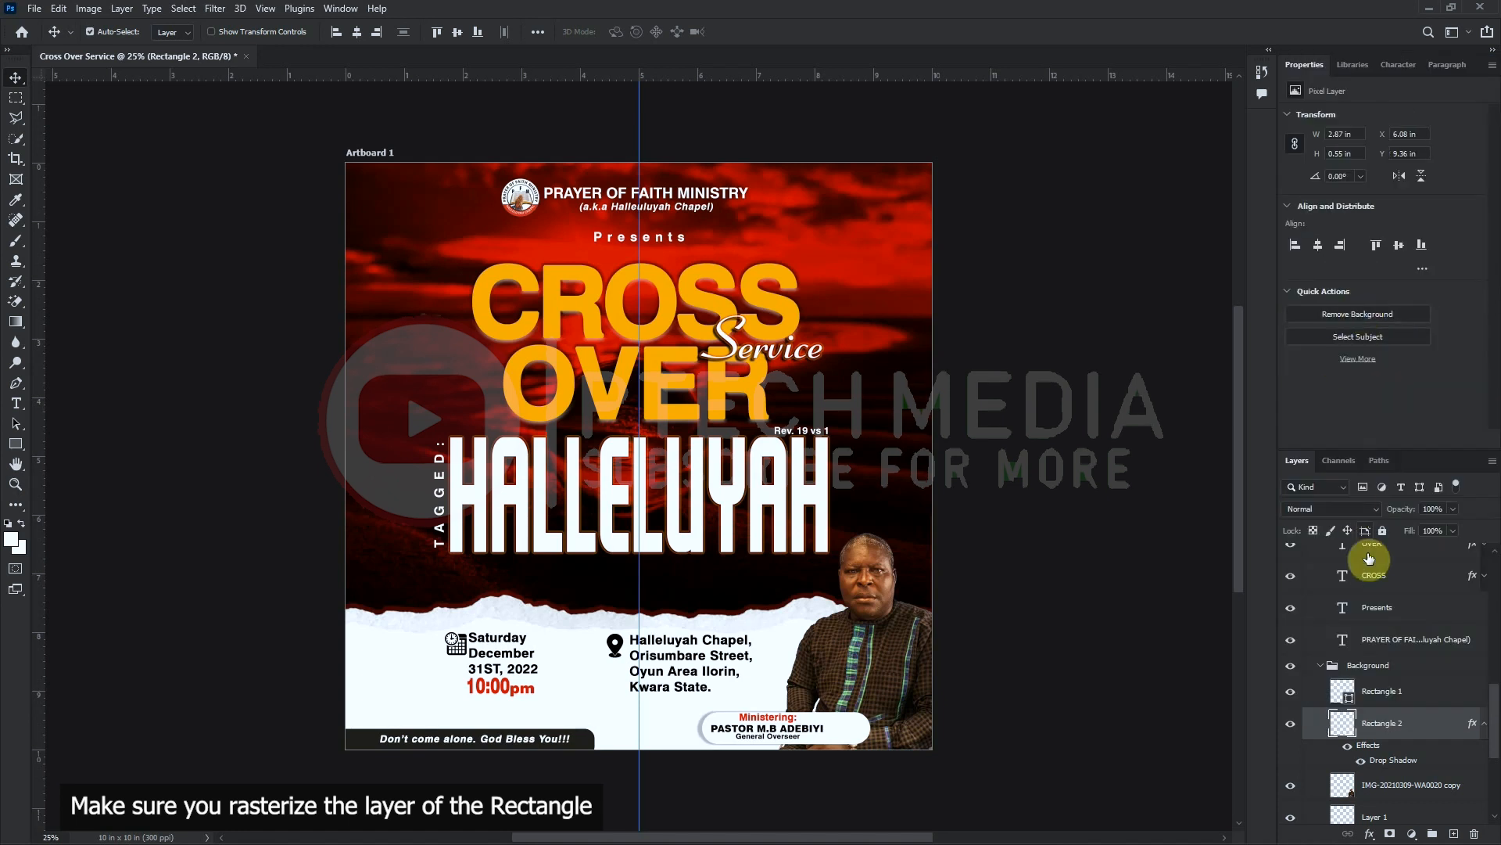
pyautogui.click(1483, 724)
pyautogui.click(849, 733)
pyautogui.hotkey('shift', 'Left')
pyautogui.hotkey('shift', 'Left')
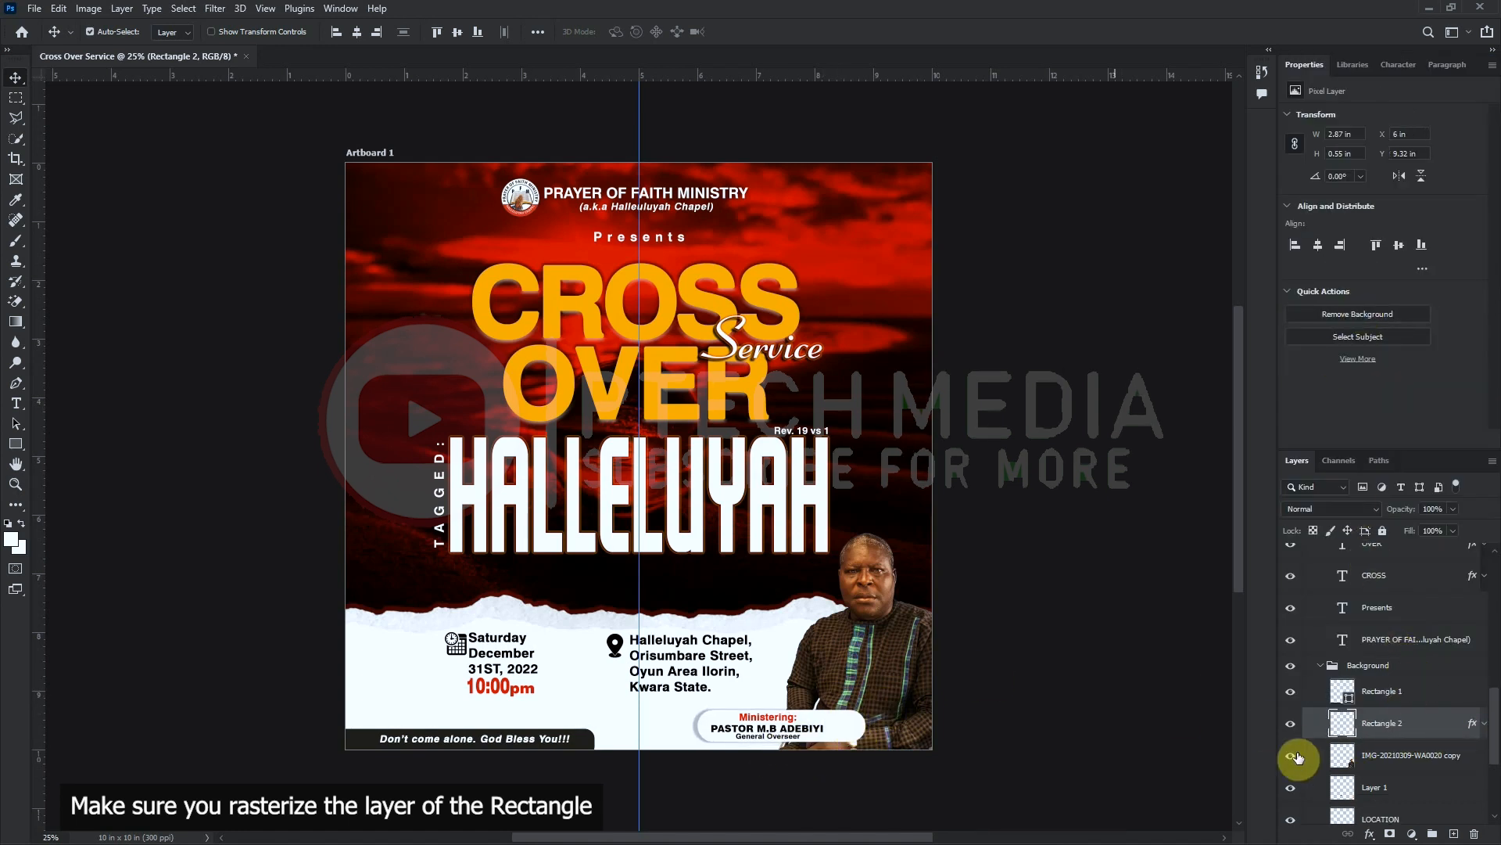
# Add a layer mask to the white rectangle and try to brush away its right end over the photo
pyautogui.click(1391, 833)
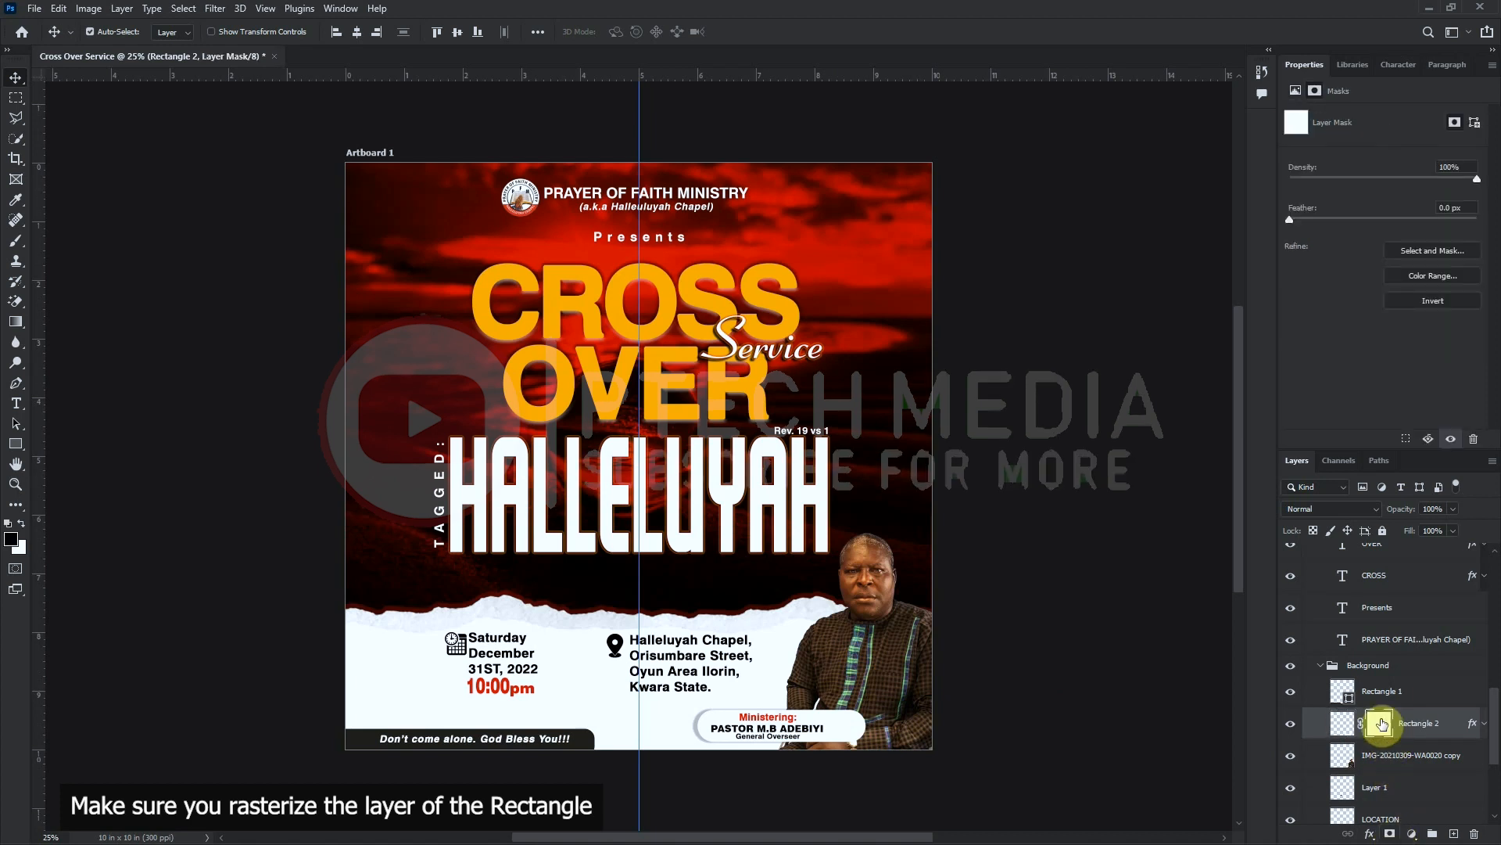
pyautogui.click(16, 240)
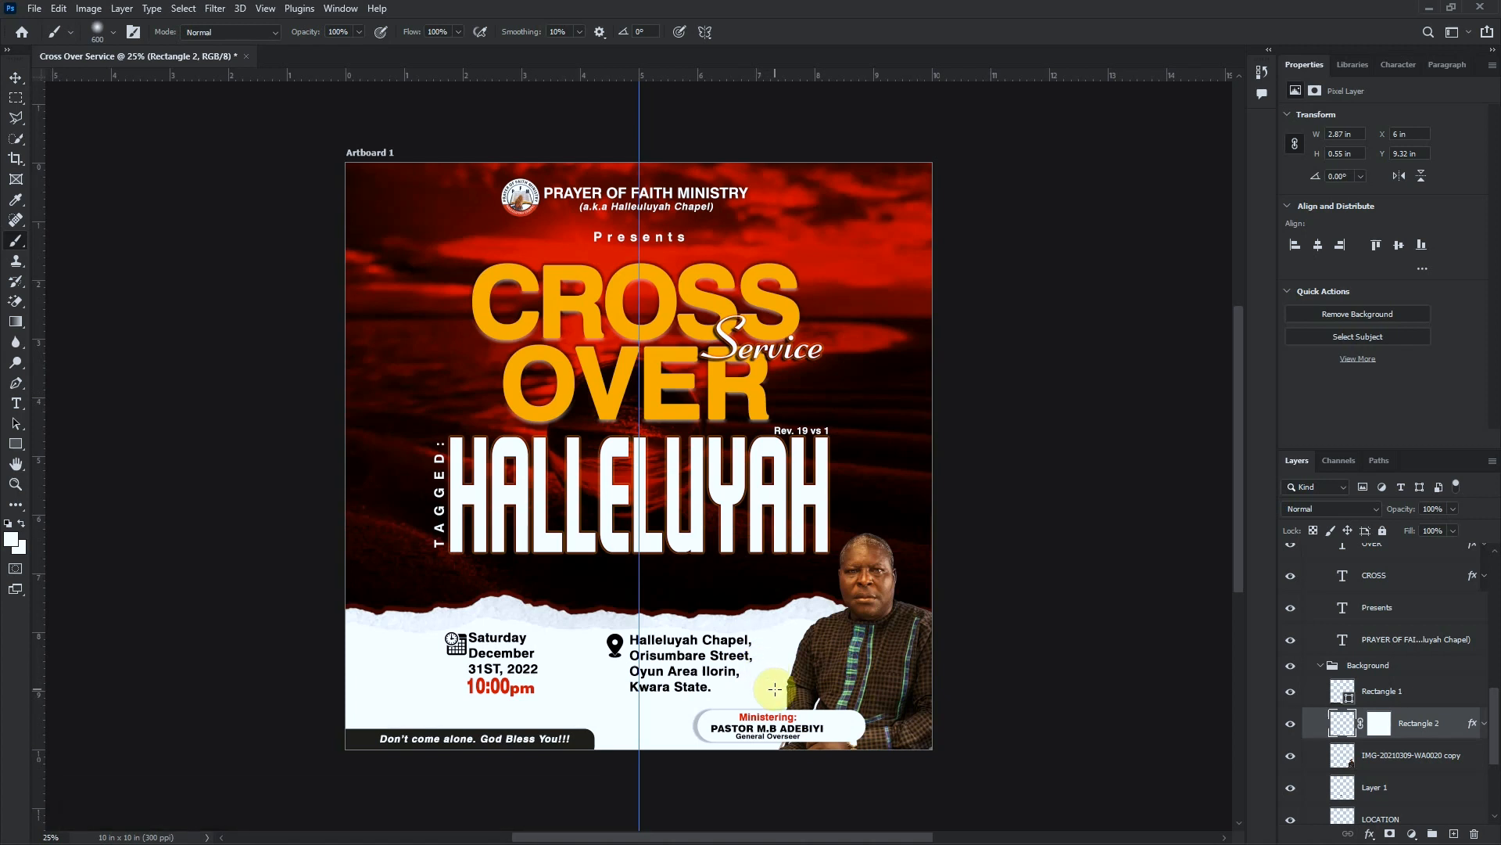
pyautogui.moveTo(775, 688)
pyautogui.mouseDown()
pyautogui.moveTo(860, 723)
pyautogui.moveTo(865, 764)
pyautogui.moveTo(890, 763)
pyautogui.mouseUp()
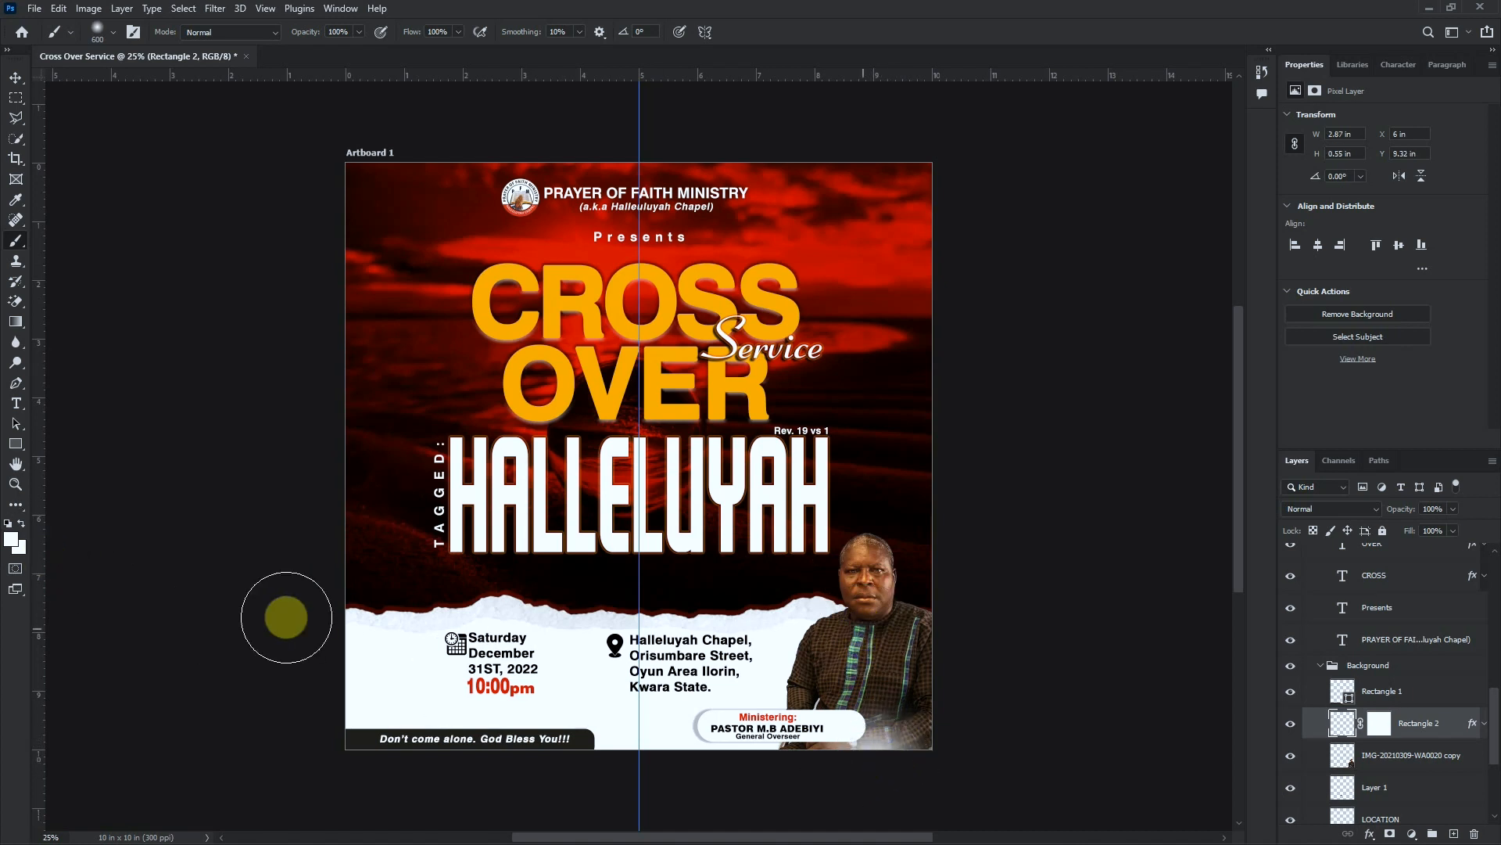
# Fade the white rectangle's right end into the pastor's photo by painting near-black (#010000) on its layer mask
pyautogui.click(12, 538)
pyautogui.moveTo(977, 506); pyautogui.dragTo(1089, 537)
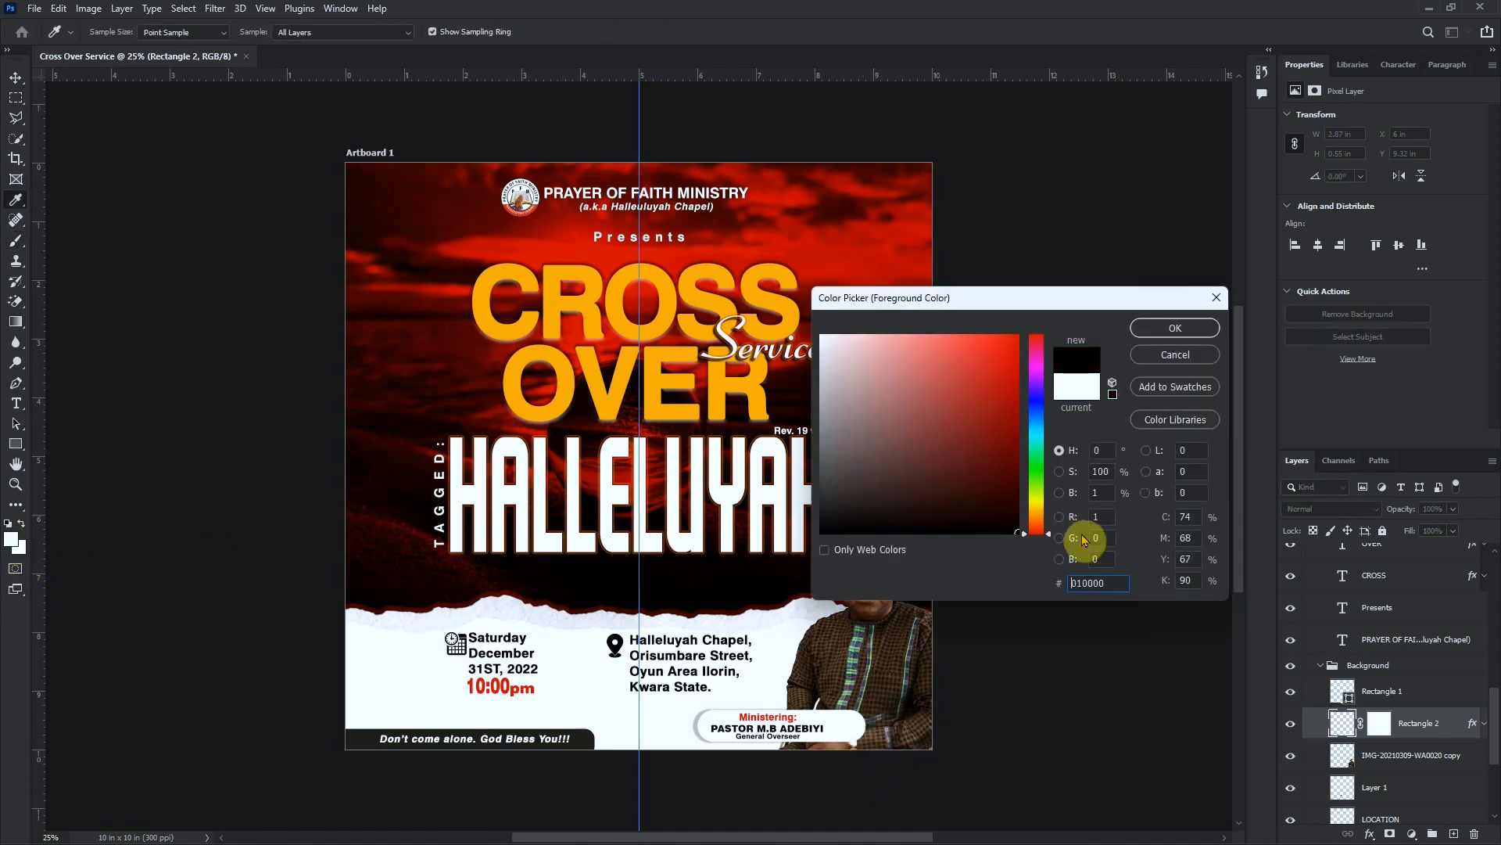
pyautogui.click(1175, 329)
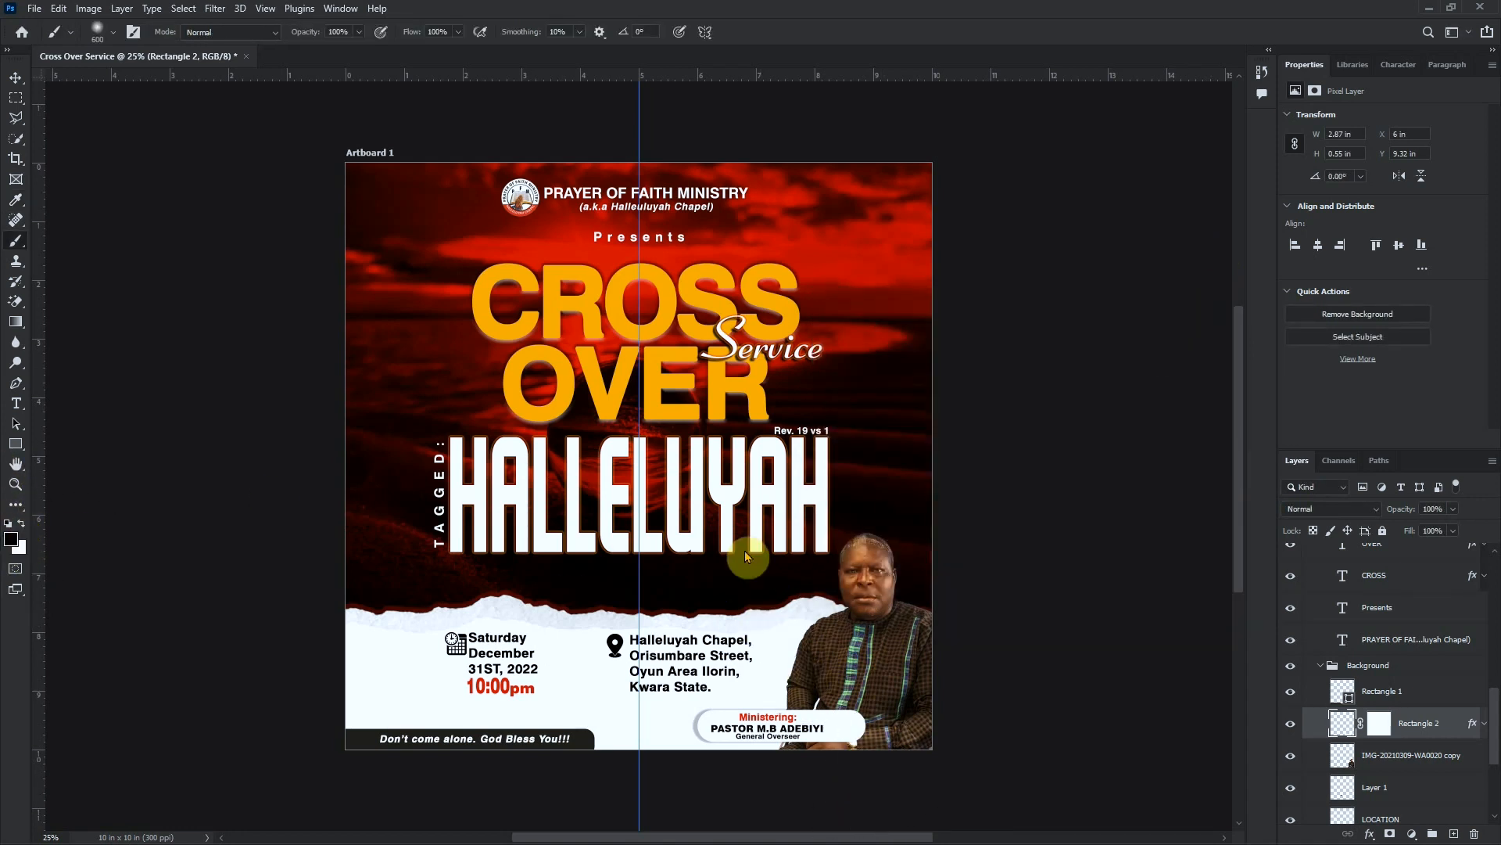
pyautogui.click(1380, 725)
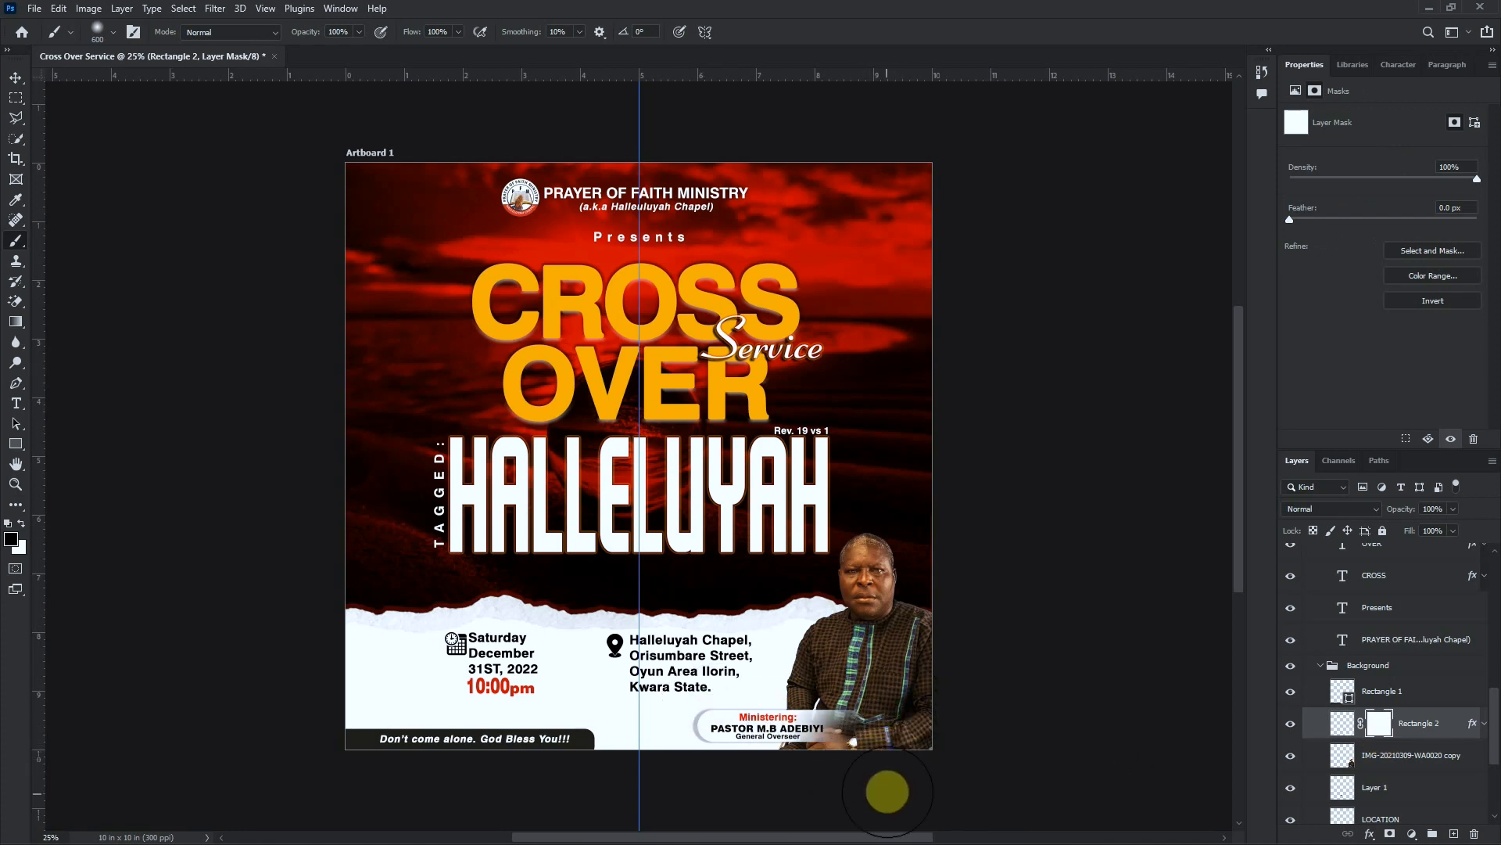
pyautogui.press('v')
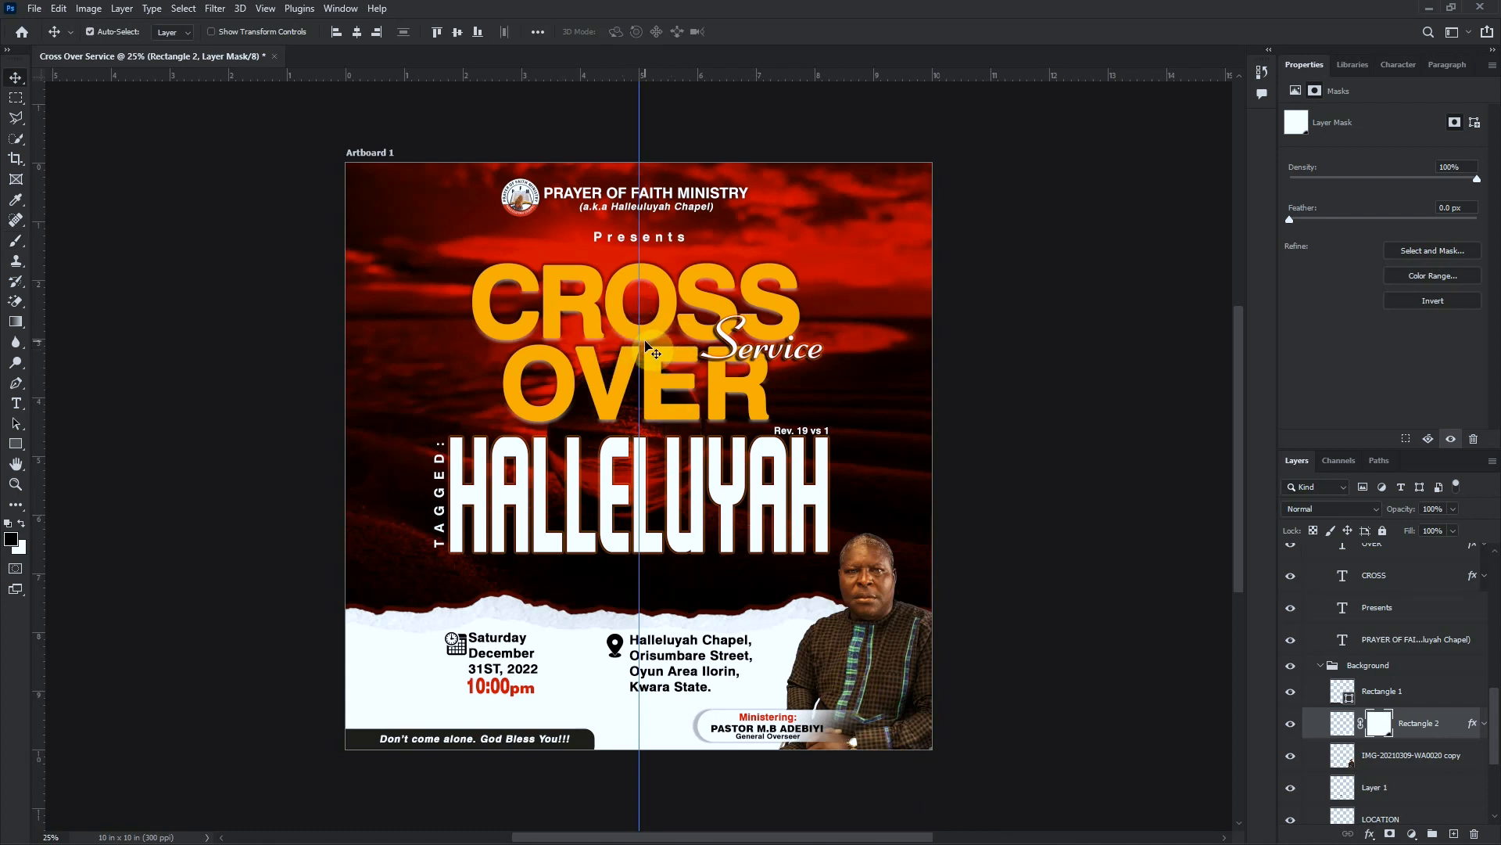
# Place the black flare-lens stock image into the flyer as a new layer
pyautogui.hotkey('alt', 'Tab')
pyautogui.moveTo(251, 215); pyautogui.dragTo(885, 501)
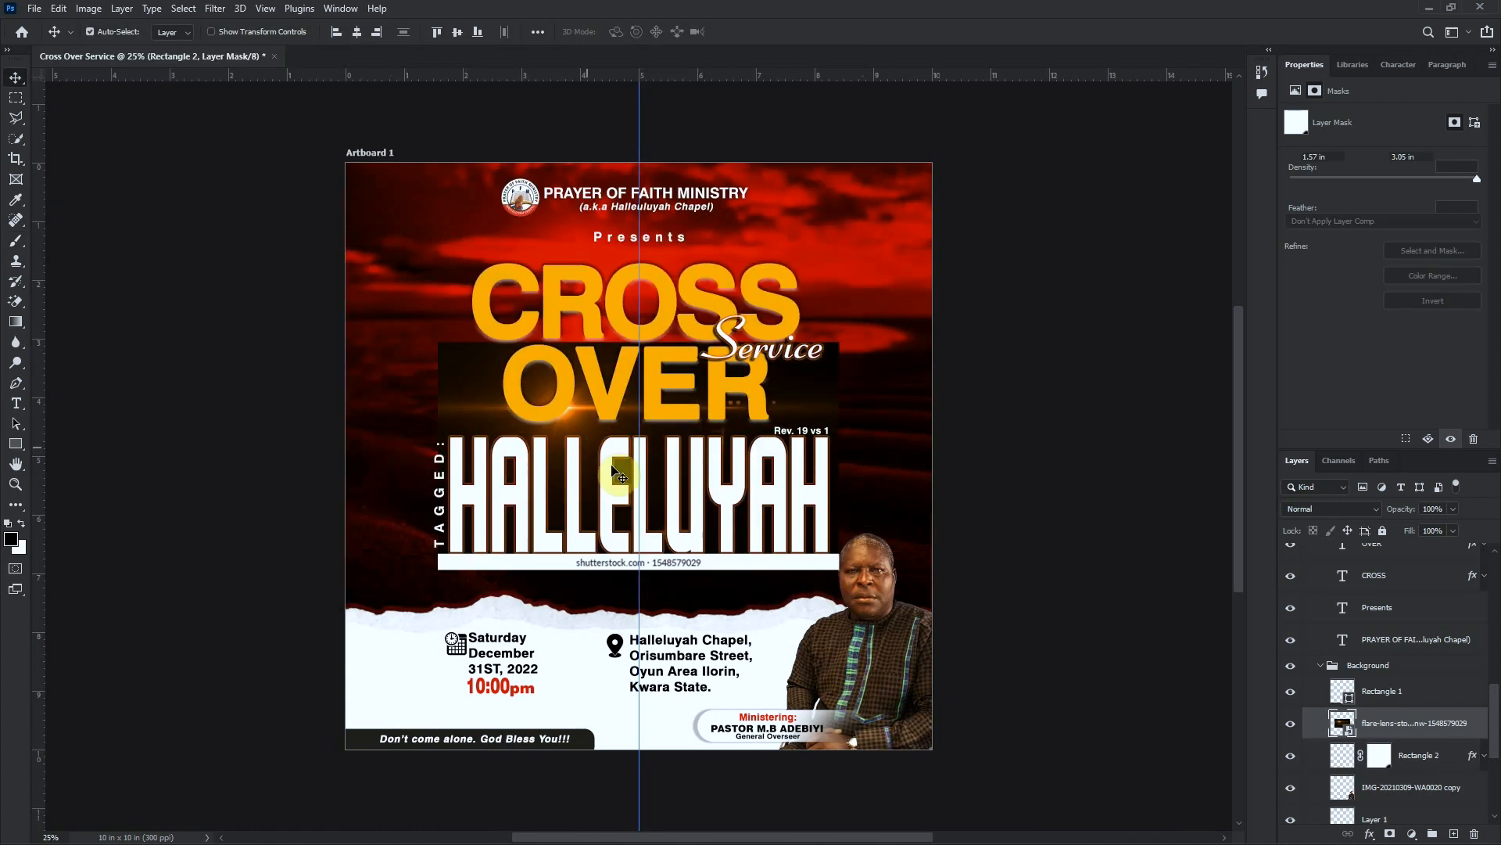
pyautogui.click(1401, 729)
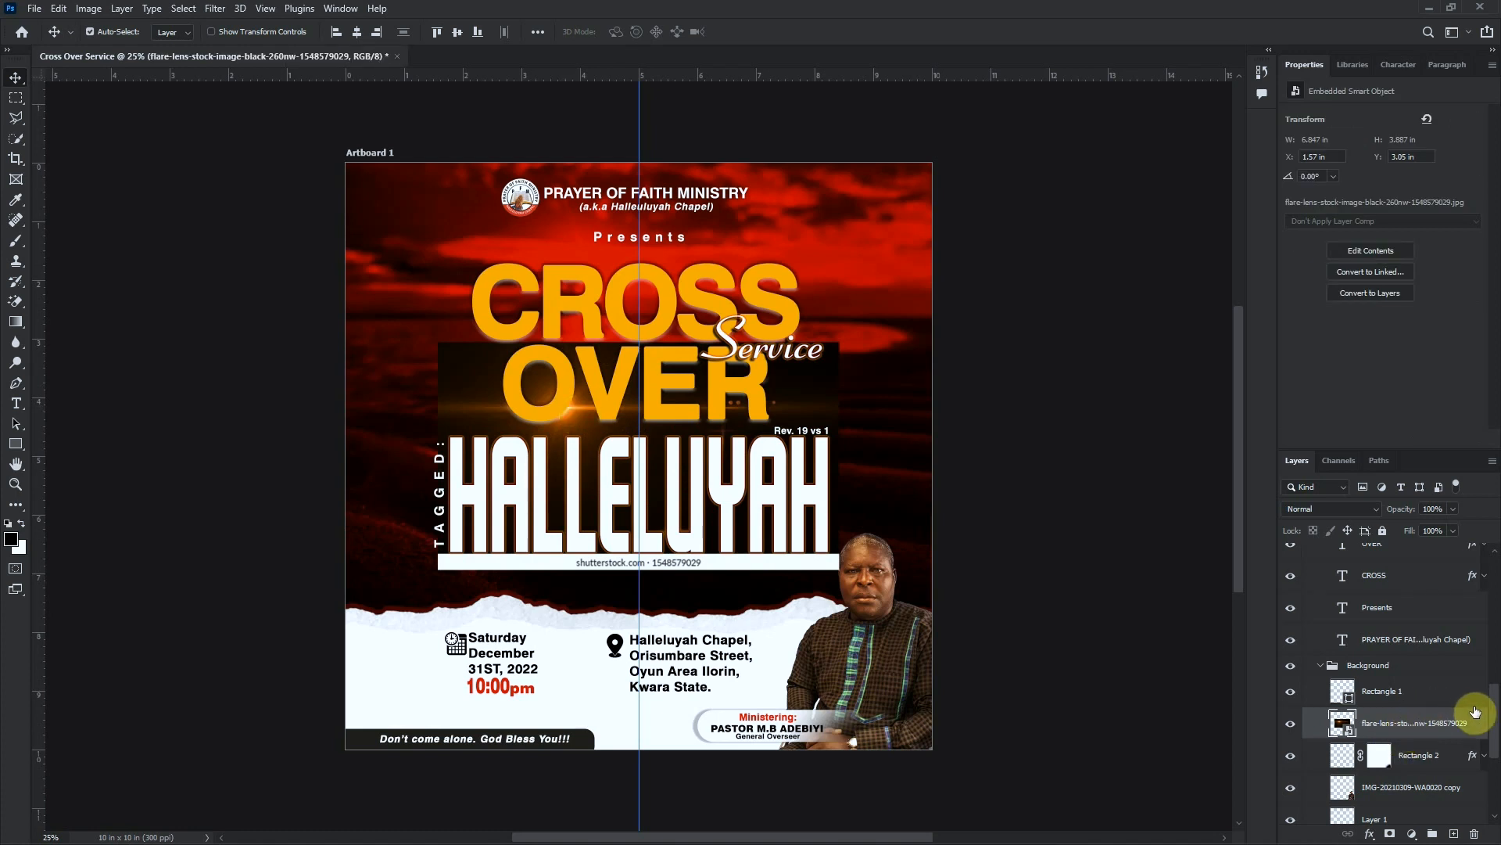
# Raise the flare image above the text group in the layer stack and move it up over the CROSS OVER title
pyautogui.moveTo(1494, 704); pyautogui.dragTo(1486, 581)
pyautogui.click(1320, 575)
pyautogui.moveTo(1374, 650); pyautogui.dragTo(1366, 573)
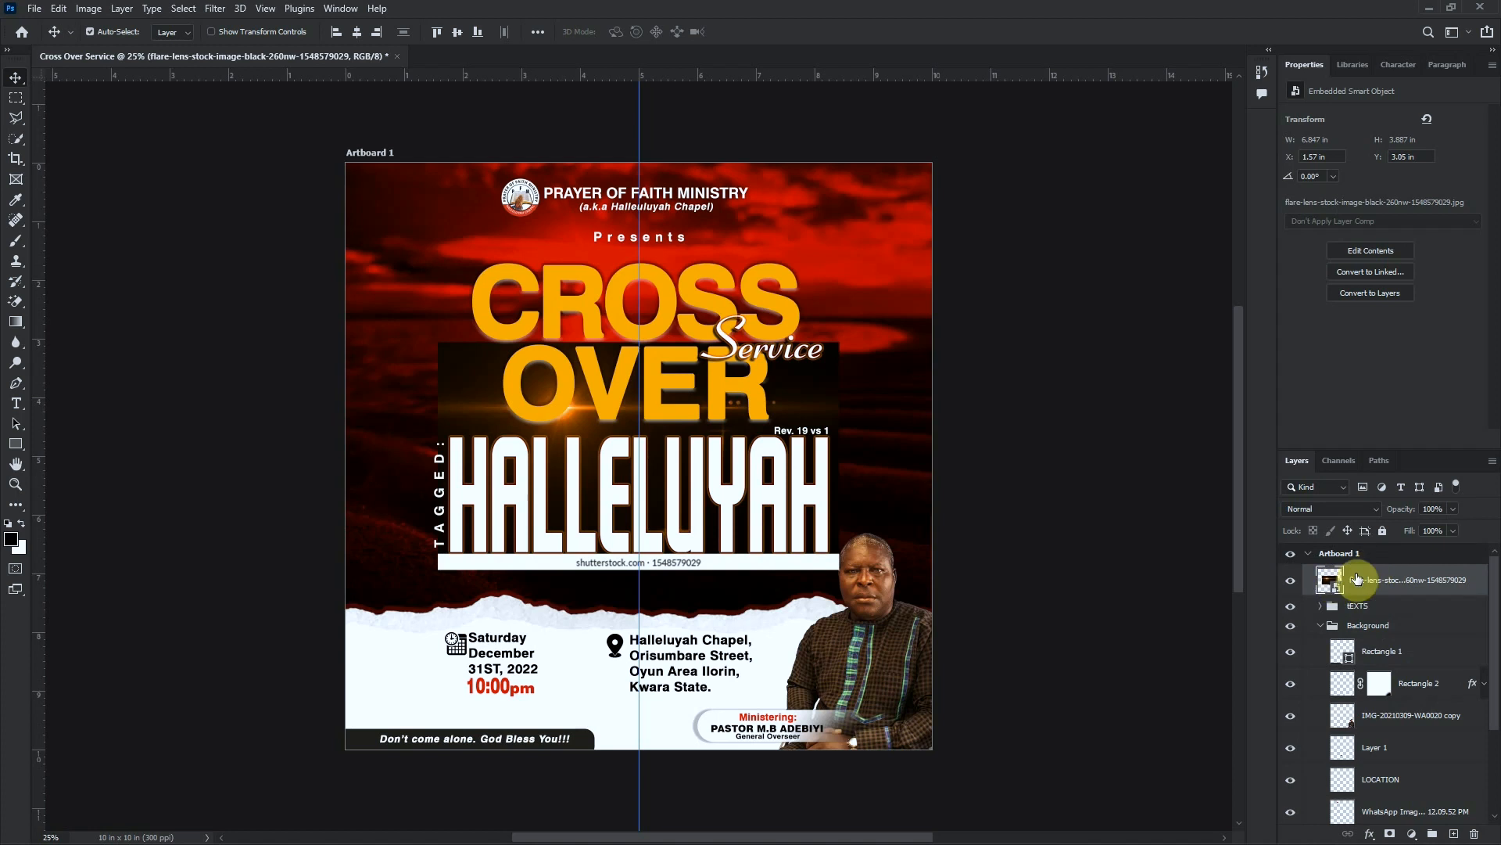
pyautogui.moveTo(618, 415); pyautogui.dragTo(631, 308)
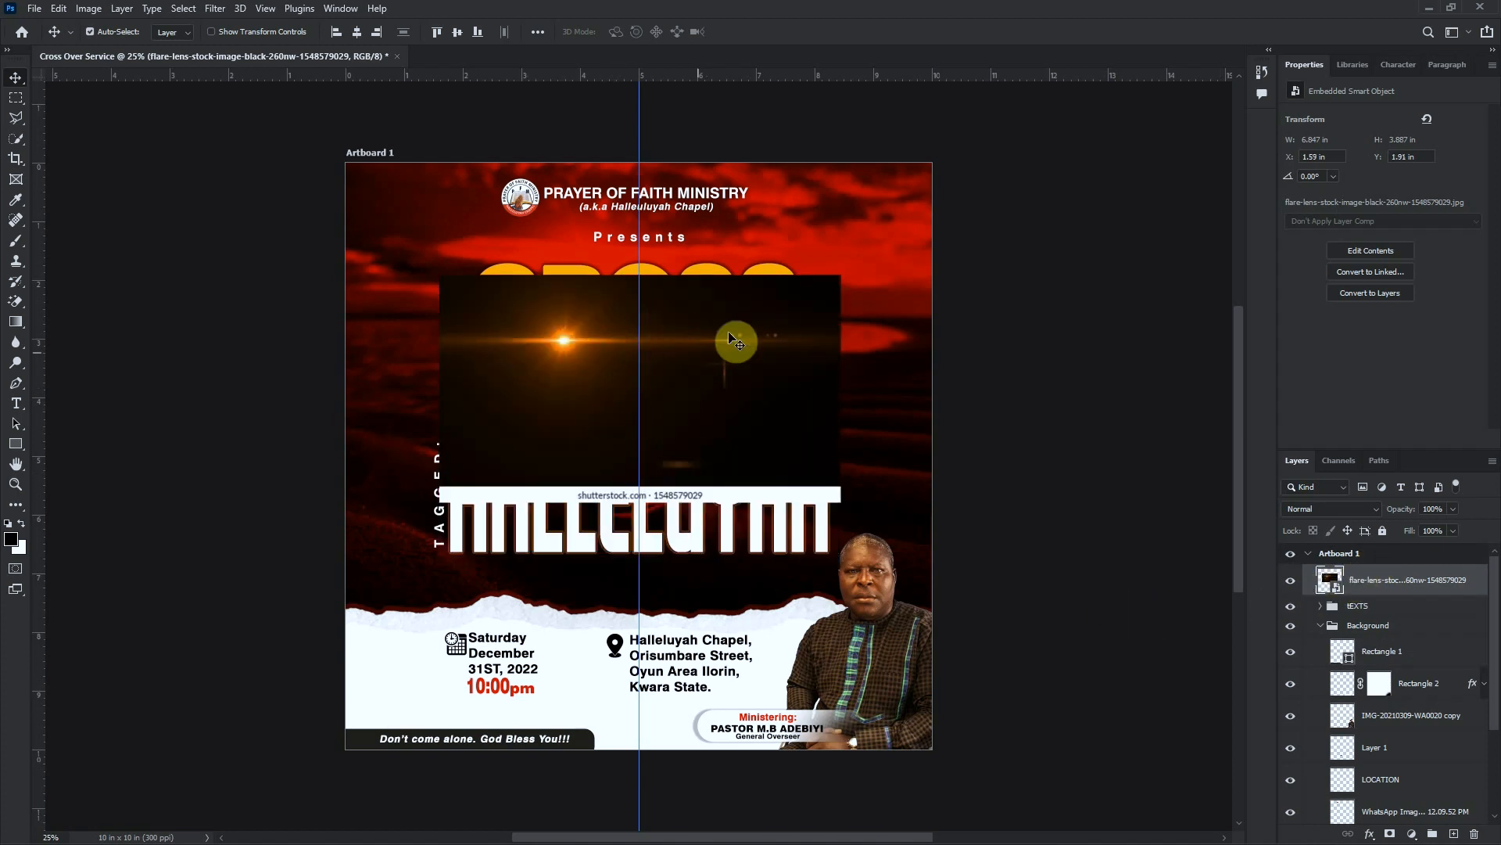
# Rasterize the flare image layer and cut the area around its bright glow, about 3.83 x 2.45 in, onto a new layer
pyautogui.rightClick(1458, 588)
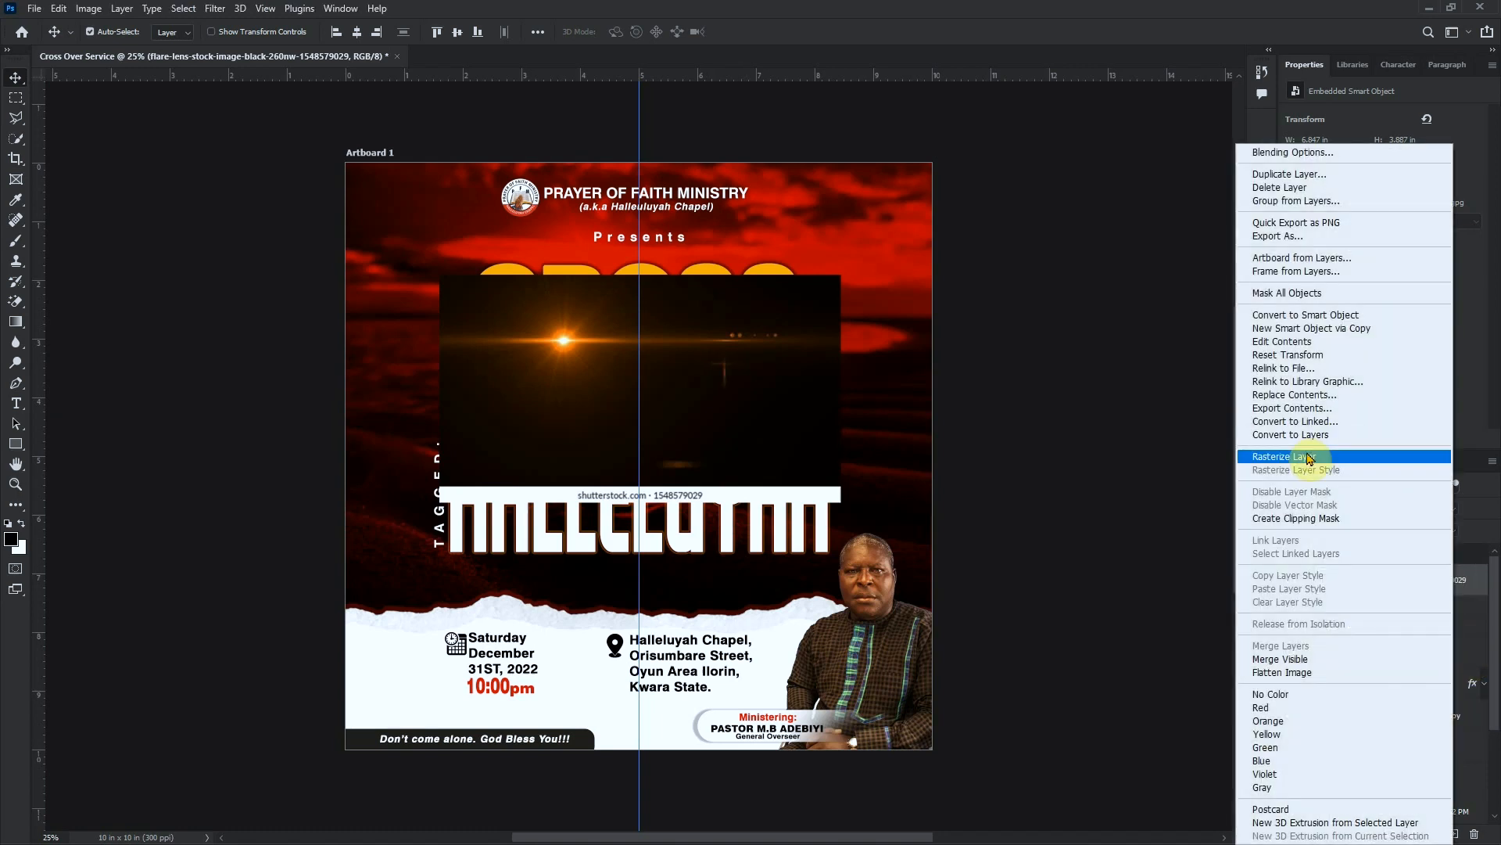
pyautogui.click(1301, 458)
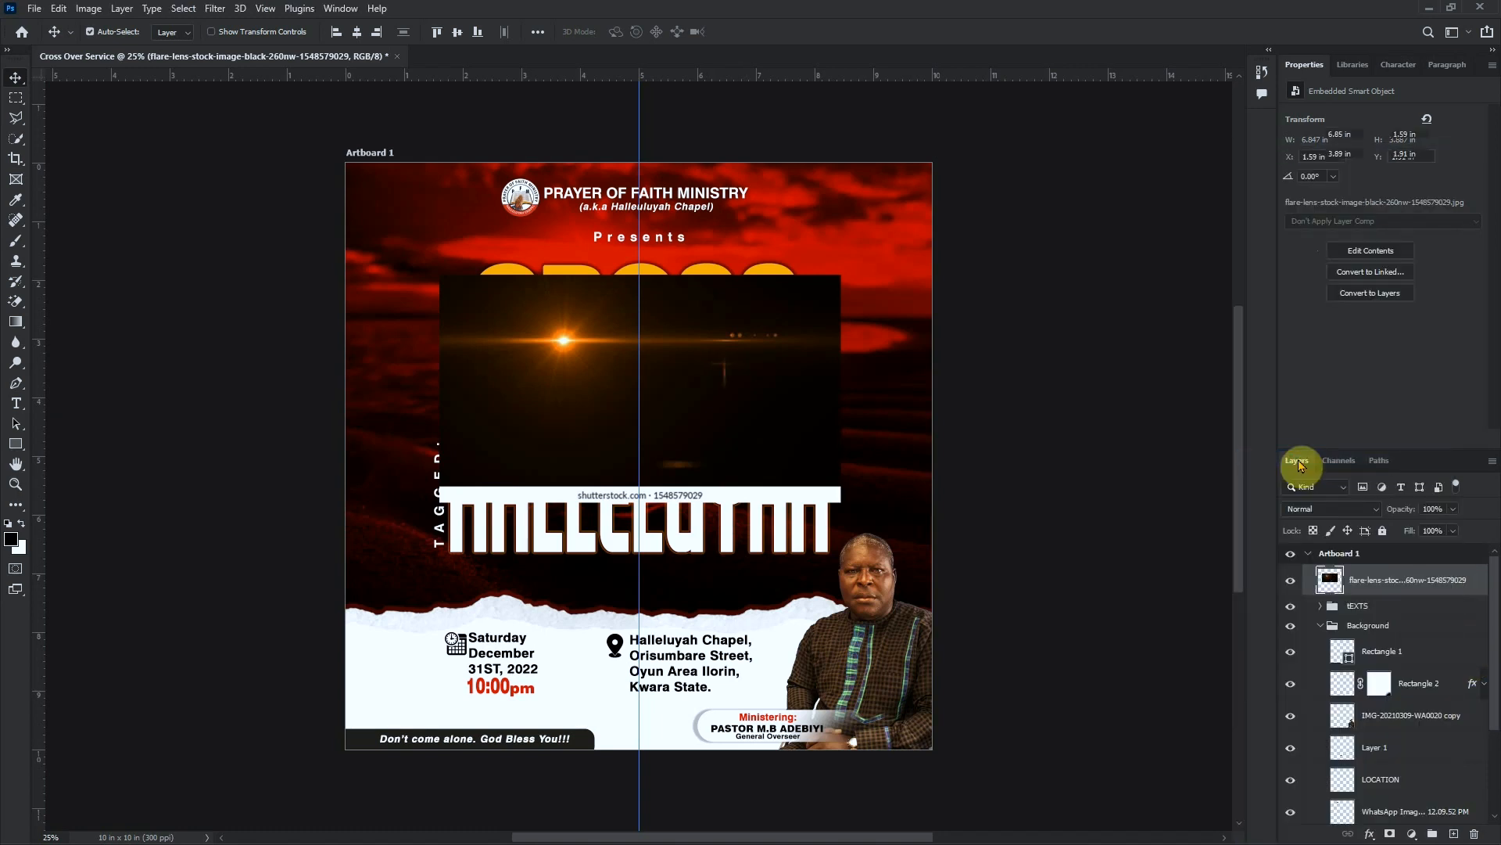
pyautogui.click(18, 100)
pyautogui.moveTo(426, 257); pyautogui.dragTo(651, 400)
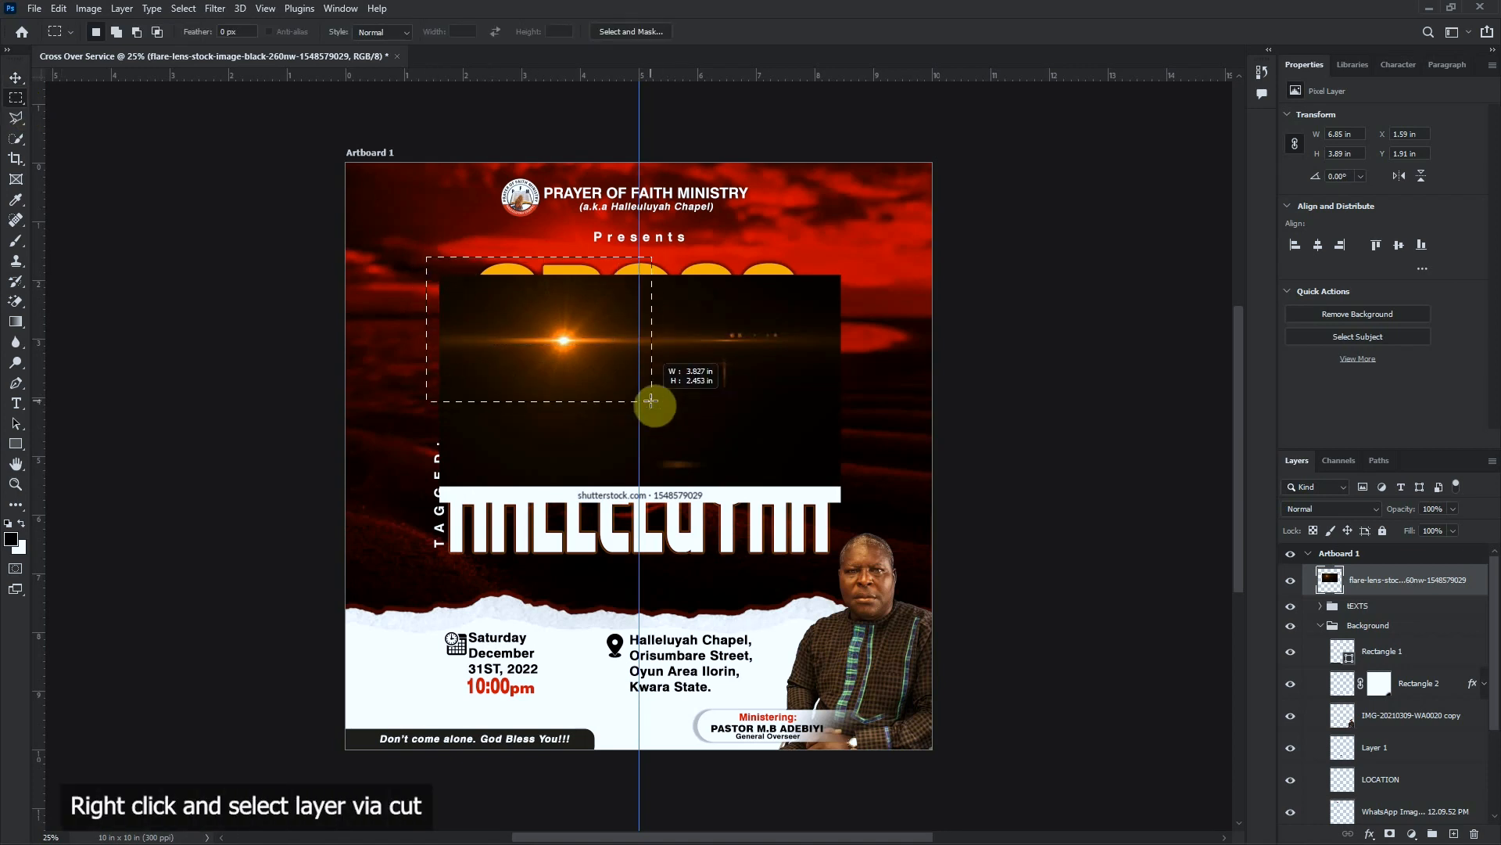
pyautogui.rightClick(582, 344)
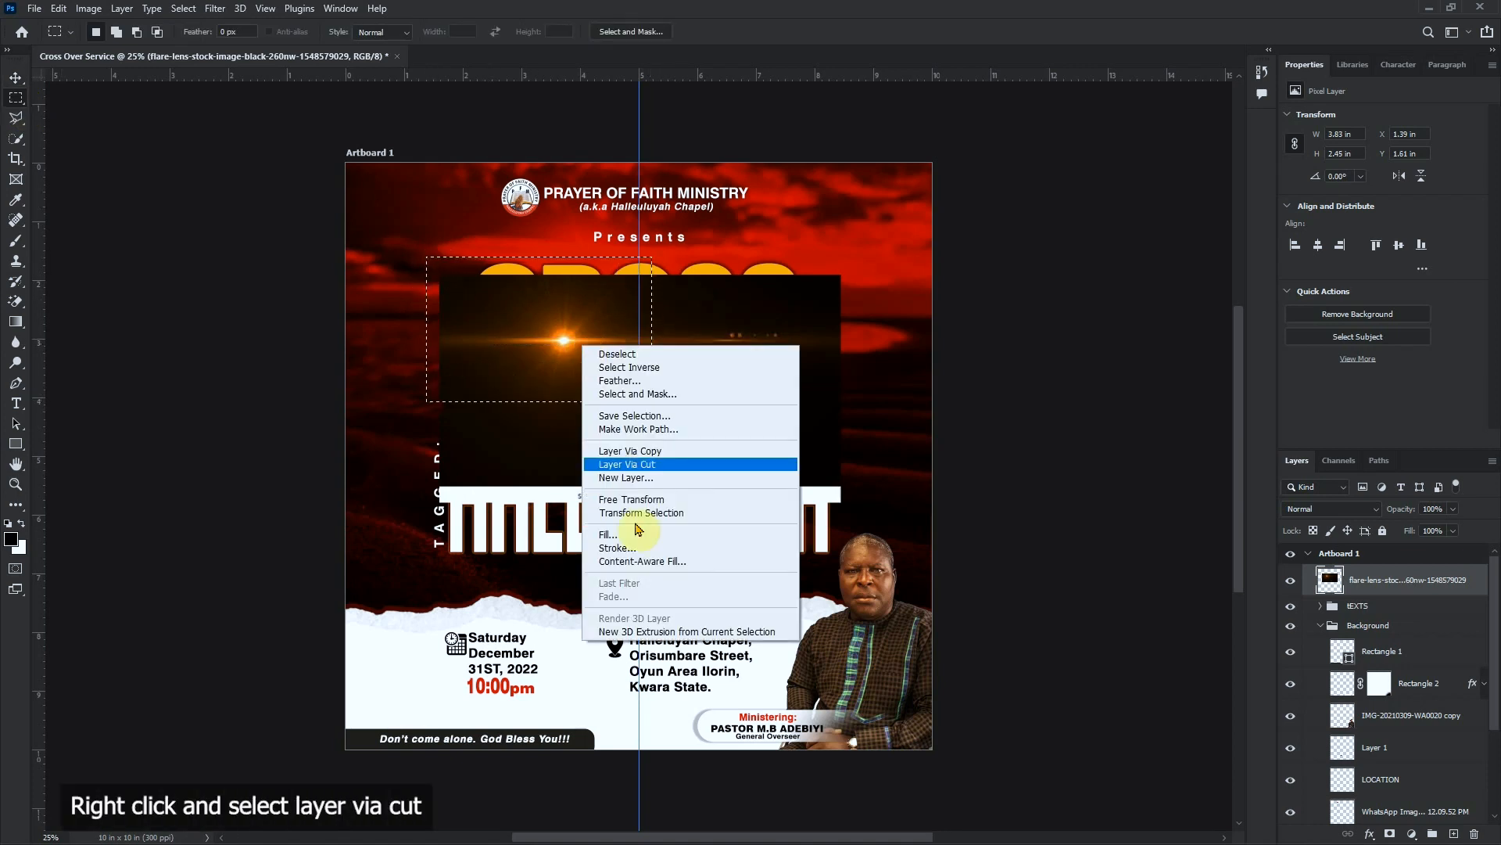
pyautogui.click(640, 464)
# Delete the leftover flare image layer and move the cut-out glow over the middle of the CROSS OVER title
pyautogui.click(1398, 618)
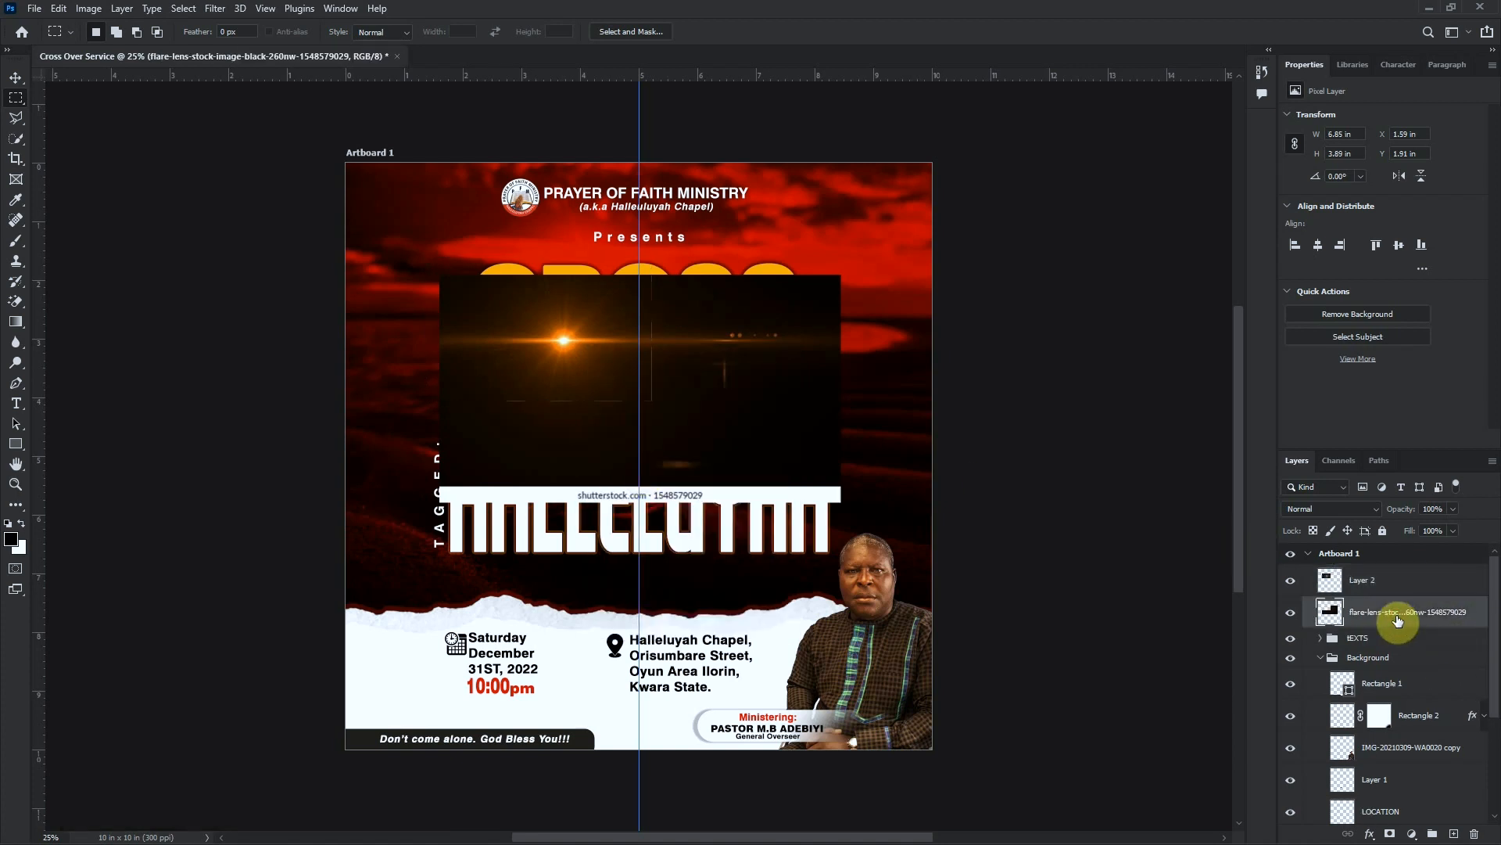
pyautogui.press('Delete')
pyautogui.press('v')
pyautogui.click(575, 348)
pyautogui.moveTo(620, 354); pyautogui.dragTo(637, 355)
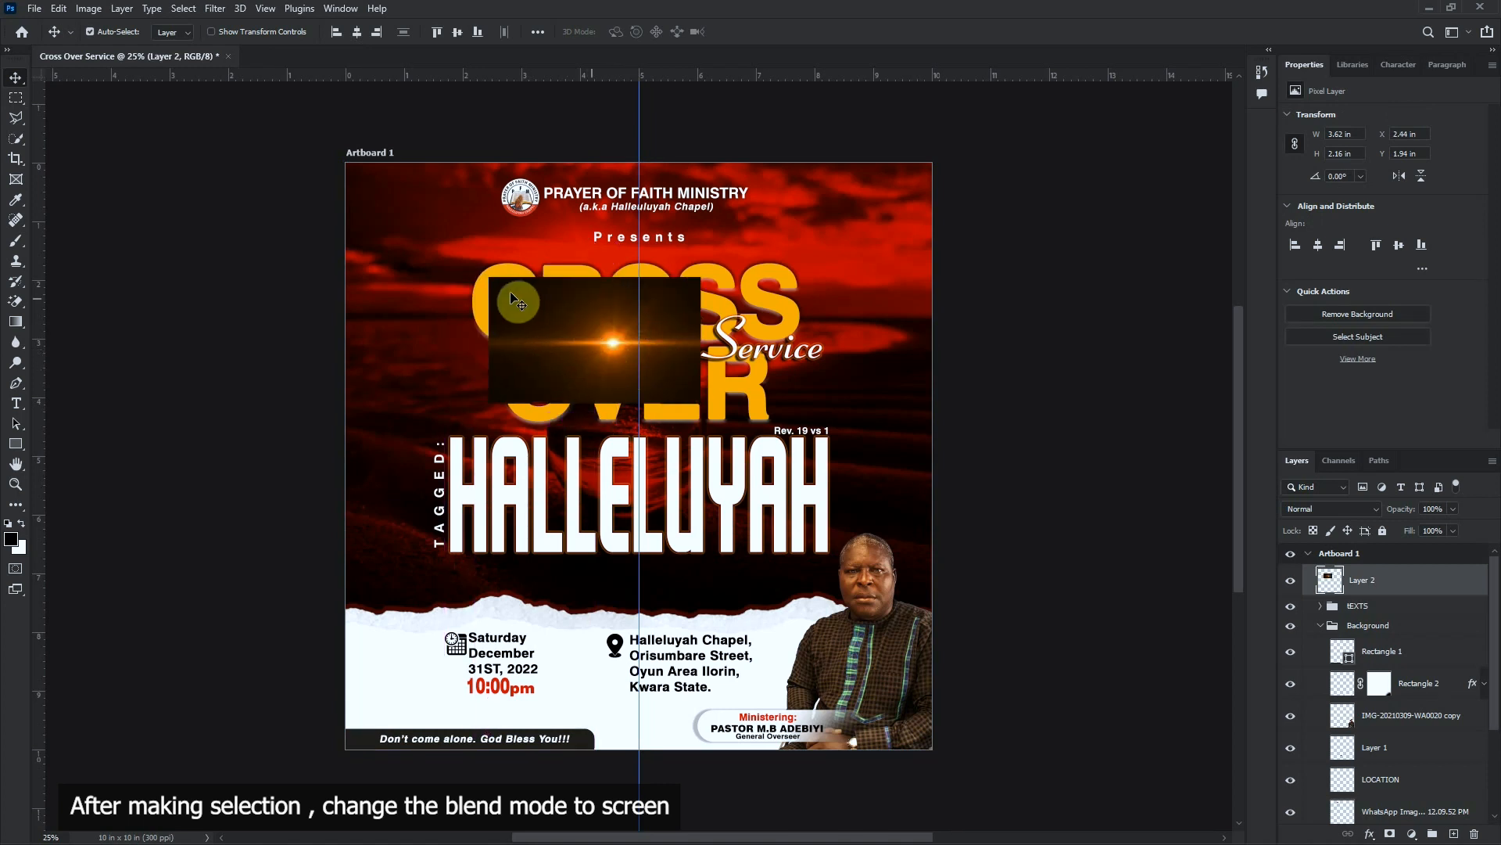
# Set the glow layer's blend mode to Screen and enlarge it to about 11.58 x 6.9 in, centred on the CROSS OVER title
pyautogui.click(1366, 509)
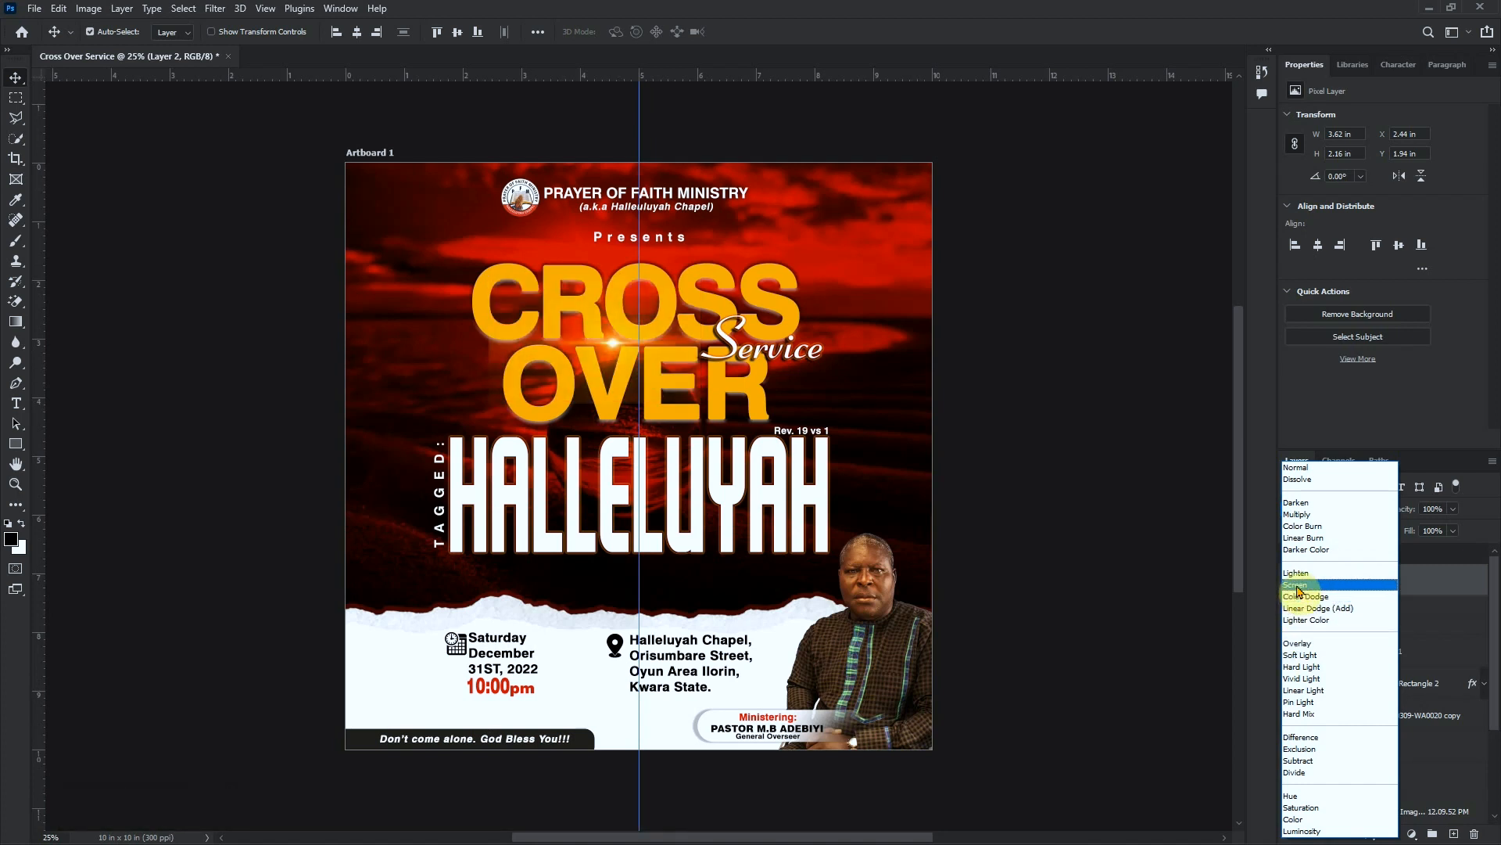
pyautogui.click(1298, 588)
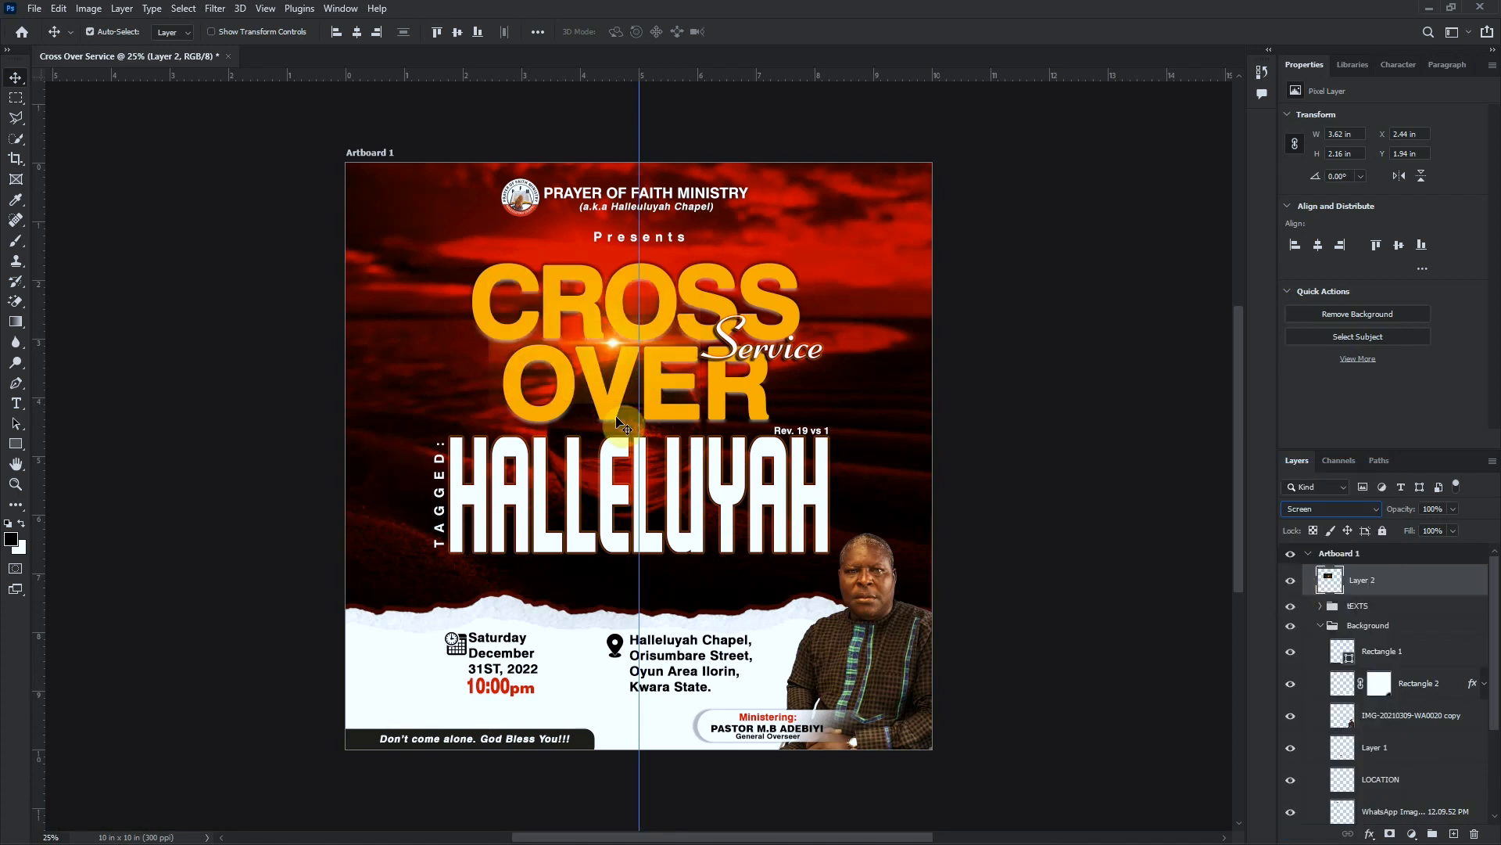
pyautogui.hotkey('ctrl', 't')
pyautogui.moveTo(699, 276); pyautogui.dragTo(933, 137)
pyautogui.moveTo(665, 347); pyautogui.dragTo(649, 347)
pyautogui.click(773, 32)
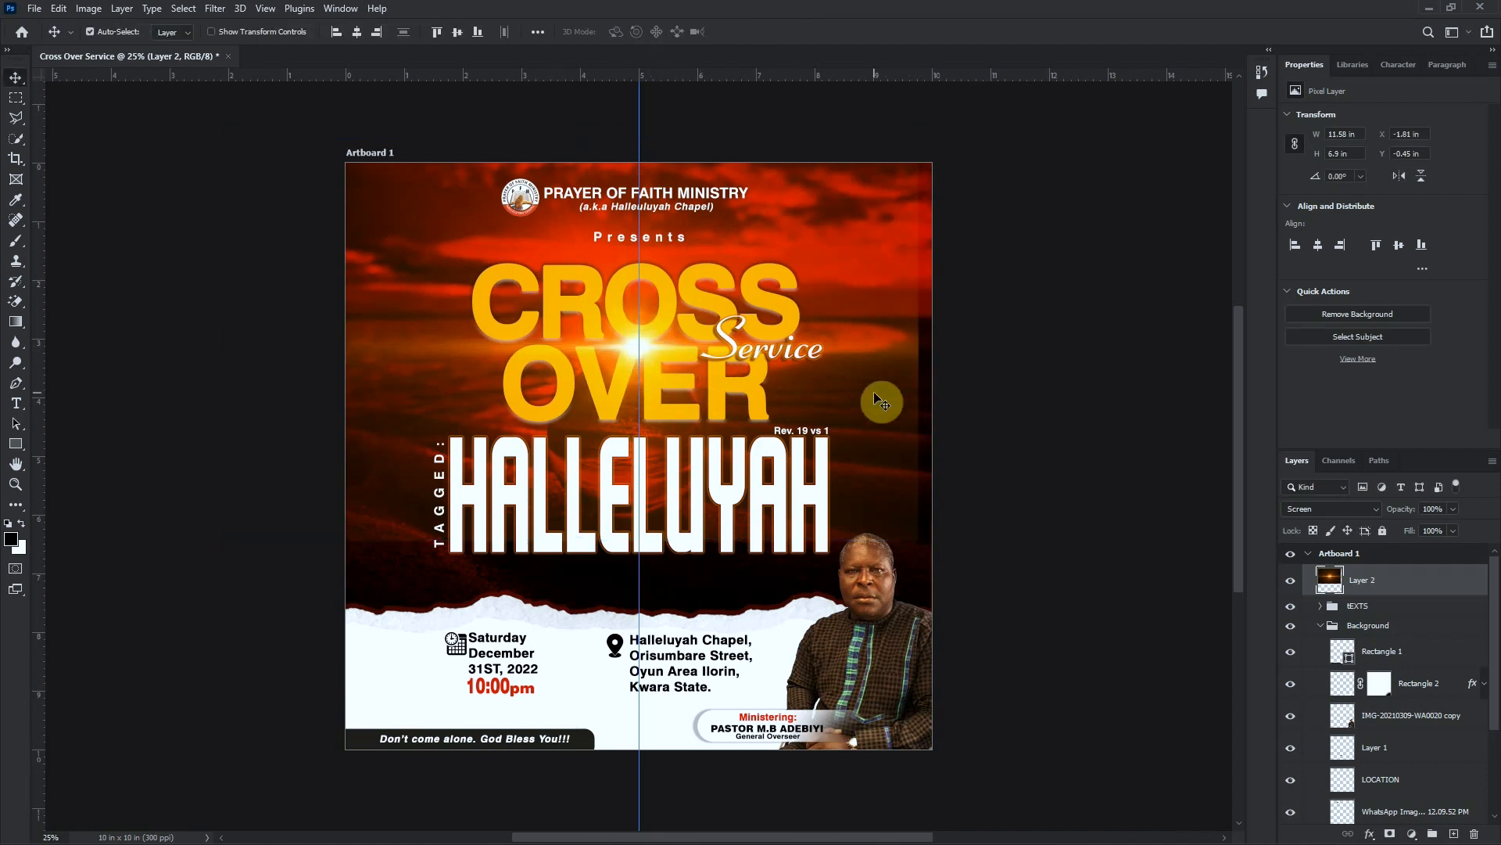
# Cut the flare area around the CROSS OVER title, about 5.01 x 2.96 in, onto a new layer and delete the remaining outer flare layer
pyautogui.click(16, 98)
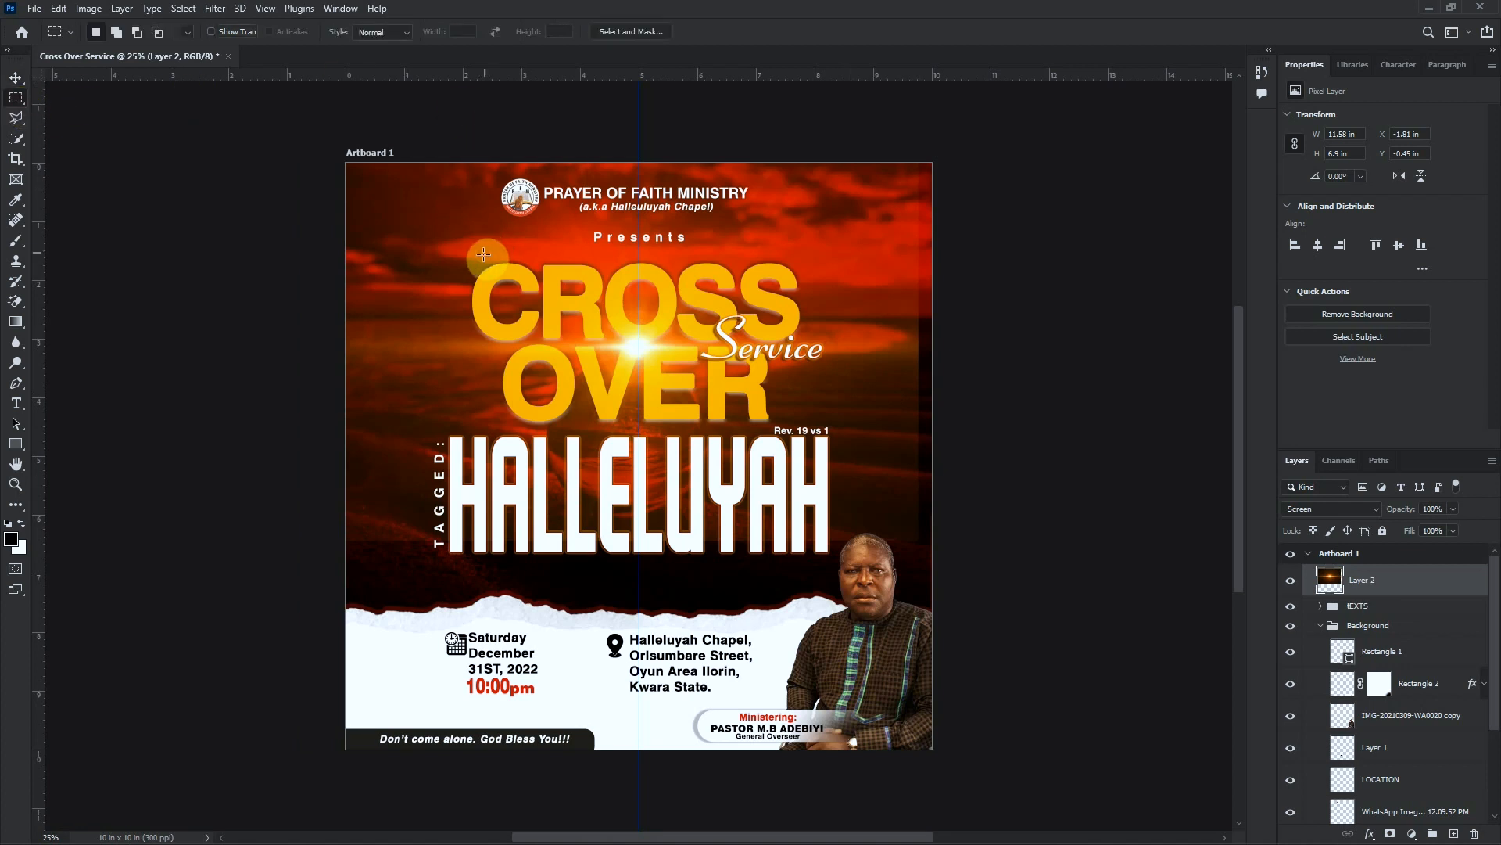
pyautogui.moveTo(483, 254); pyautogui.dragTo(777, 427)
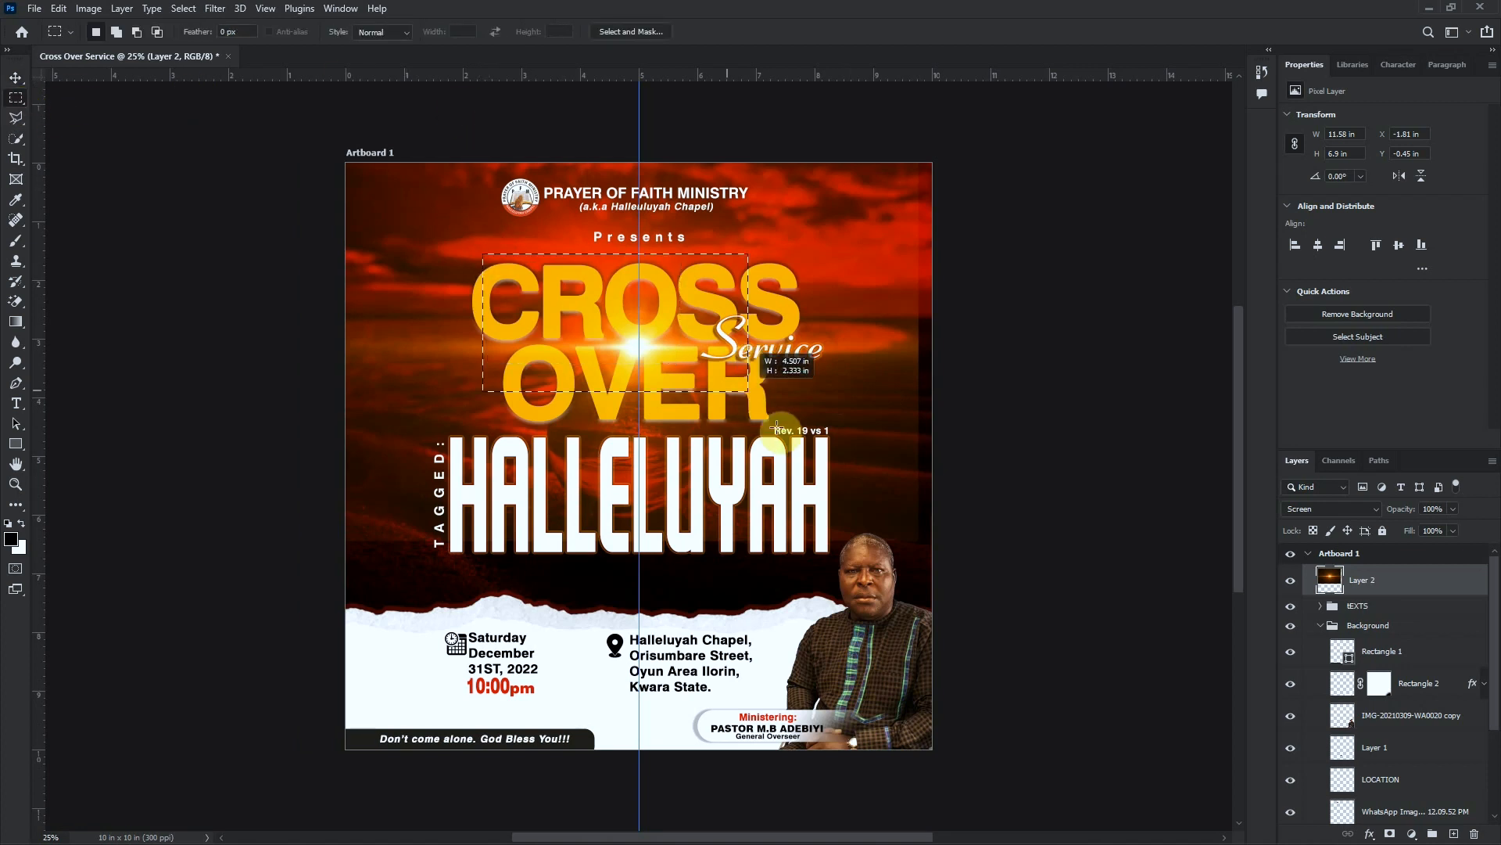
pyautogui.rightClick(698, 381)
pyautogui.click(737, 492)
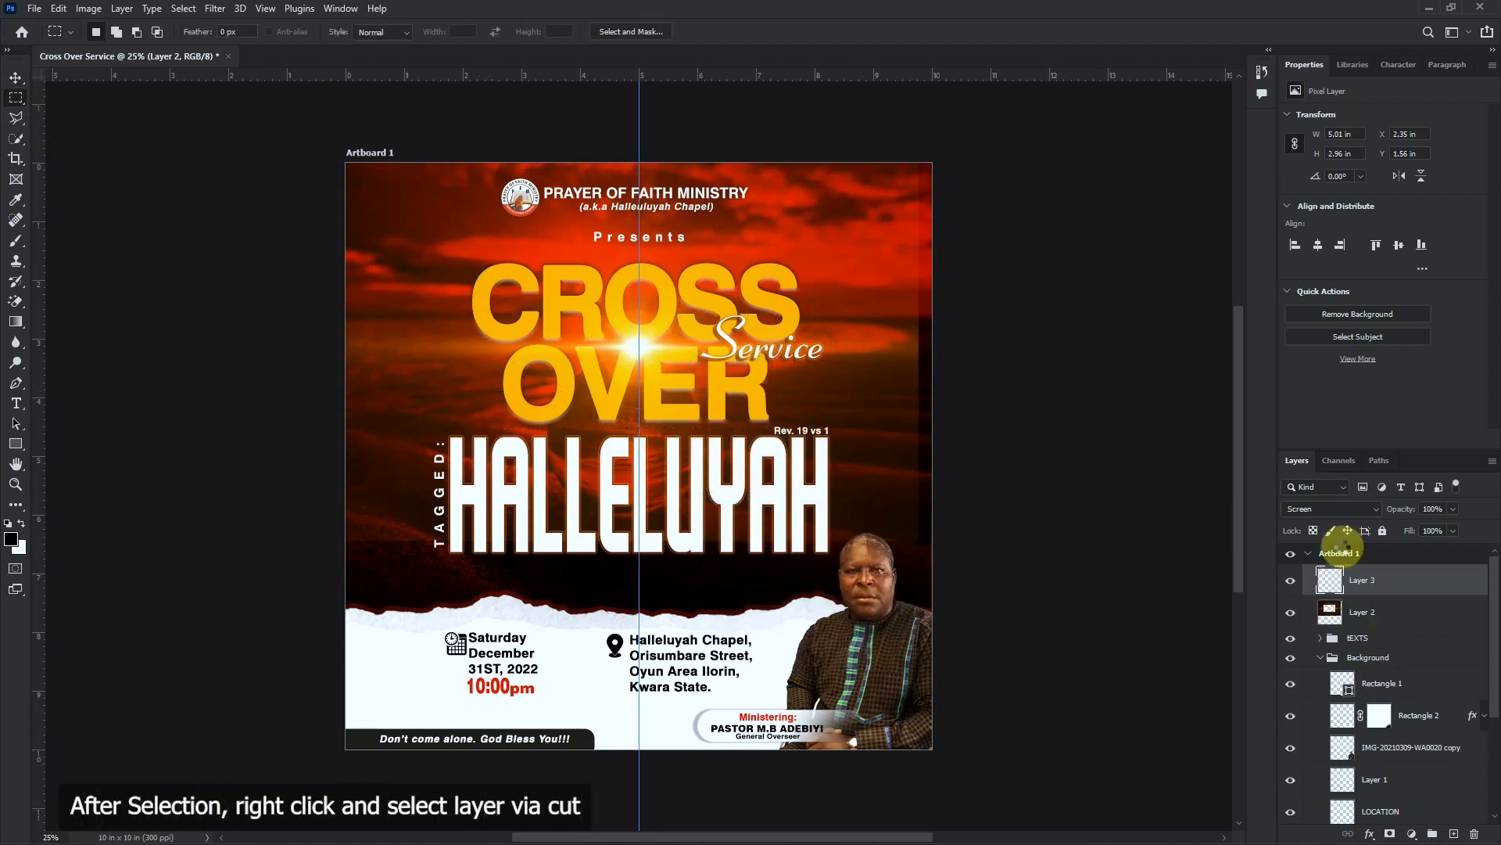
pyautogui.click(1391, 615)
pyautogui.press('Delete')
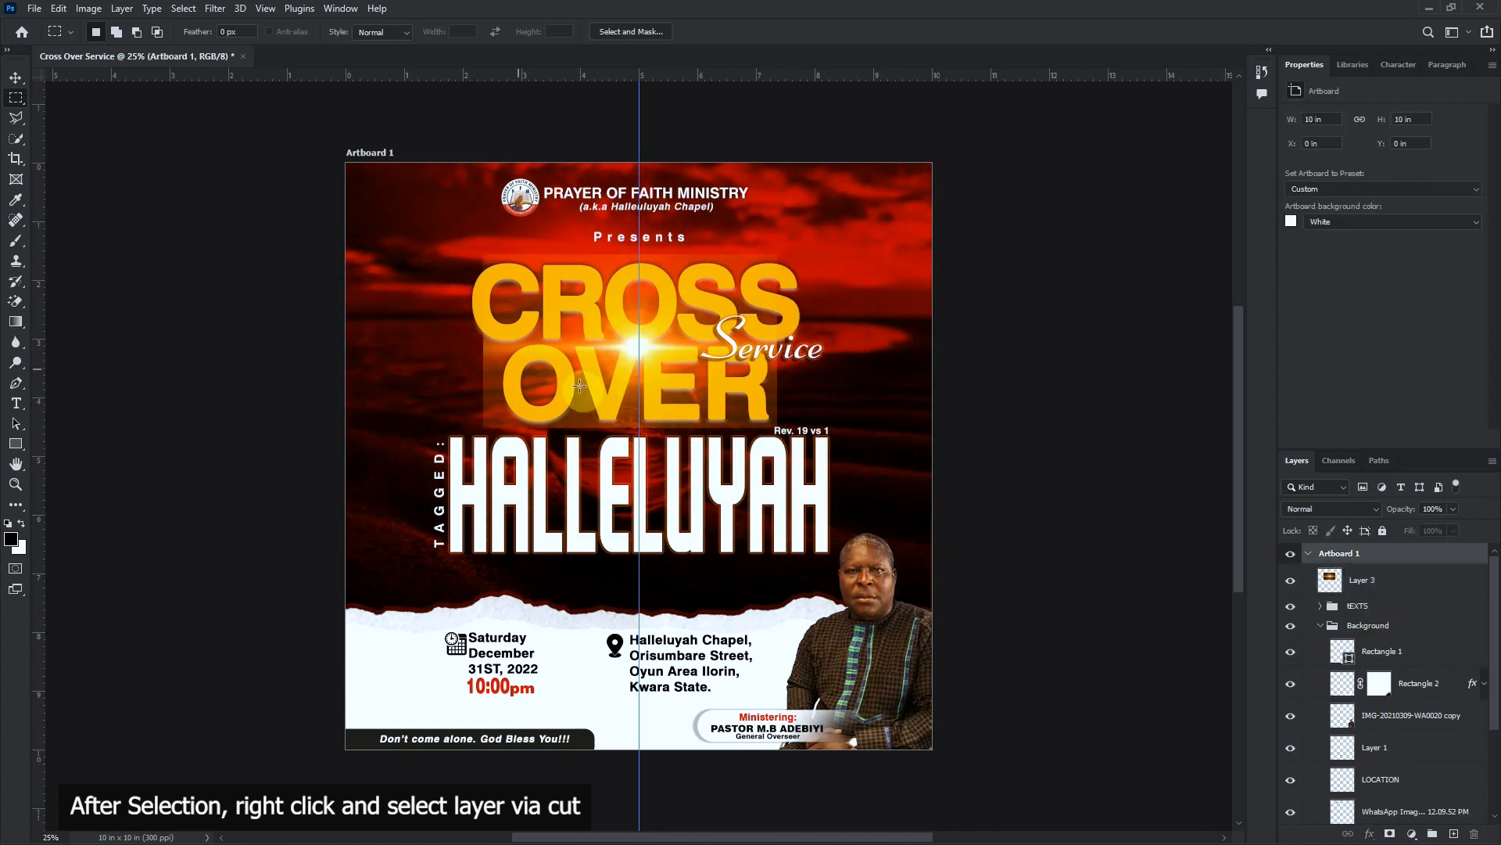
# Add a layer mask to the flare and brush away its hard rectangular edges around the title with a soft 600 px black brush
pyautogui.click(1435, 591)
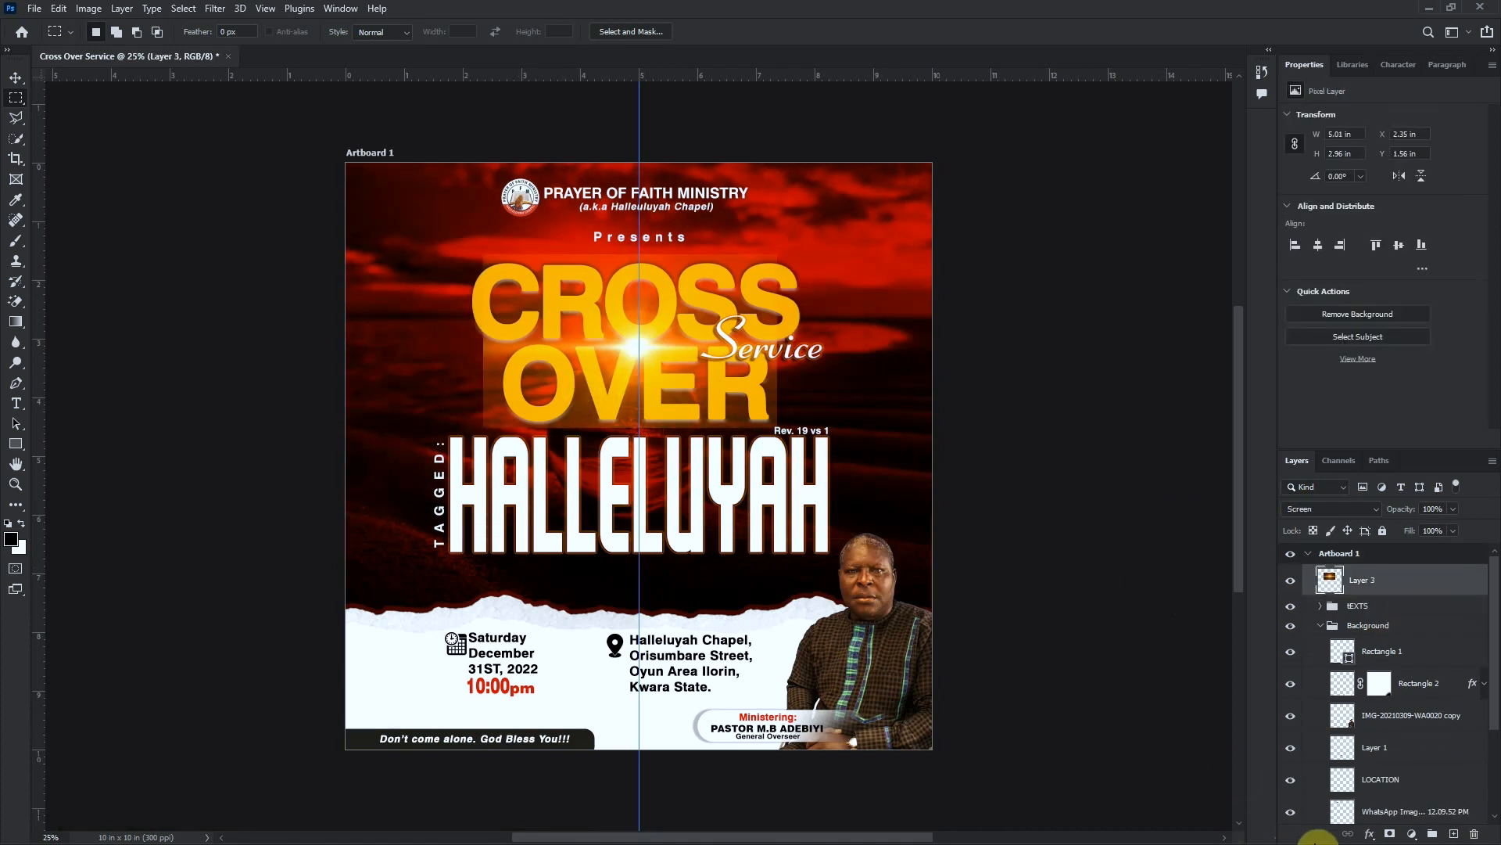
pyautogui.click(1357, 586)
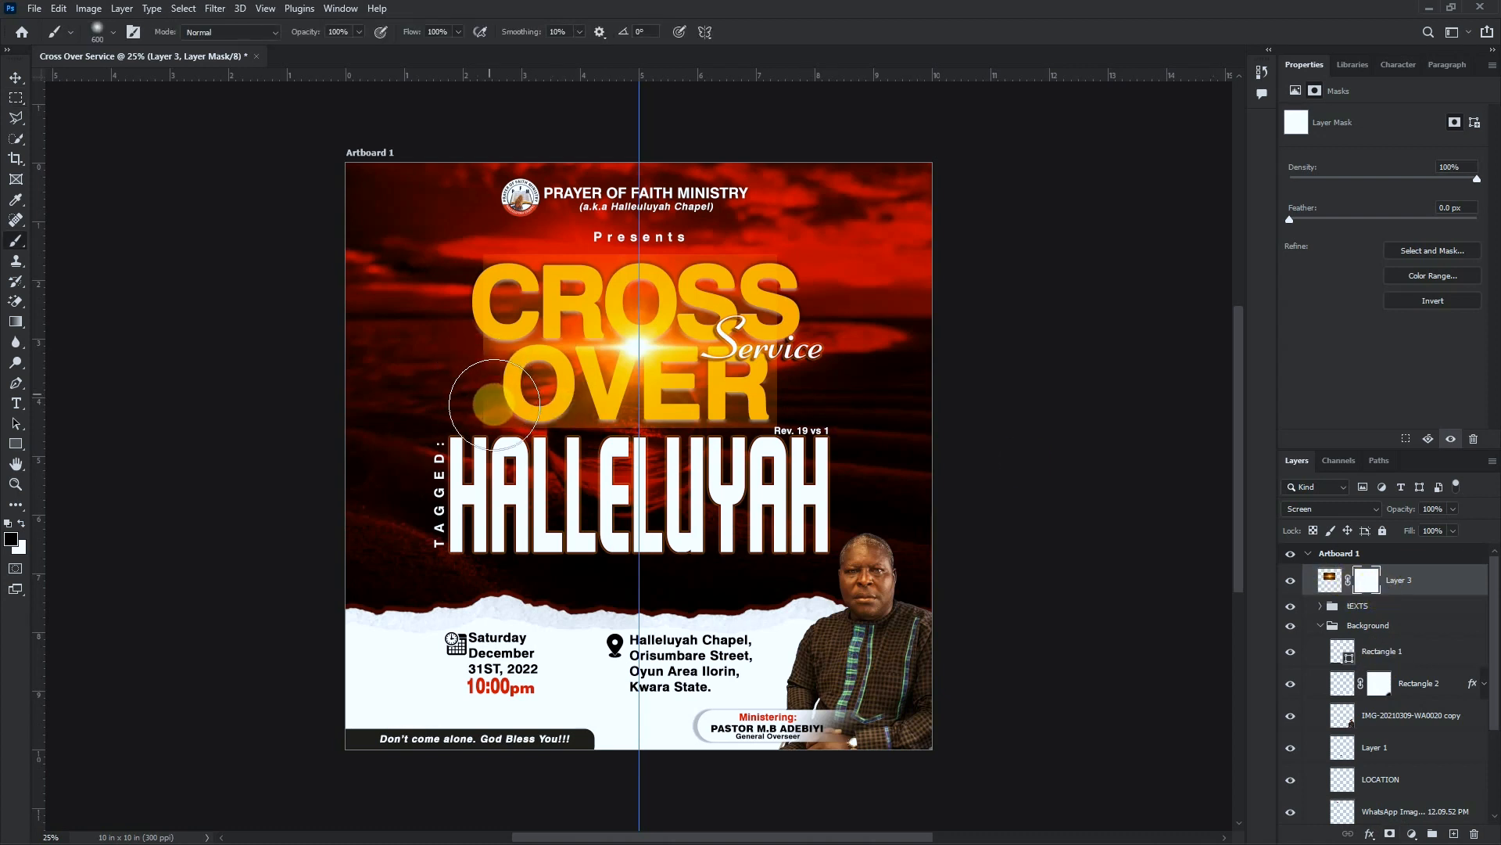
pyautogui.moveTo(474, 361)
pyautogui.mouseDown()
pyautogui.moveTo(546, 433)
pyautogui.moveTo(663, 443)
pyautogui.moveTo(760, 408)
pyautogui.moveTo(789, 351)
pyautogui.mouseUp()
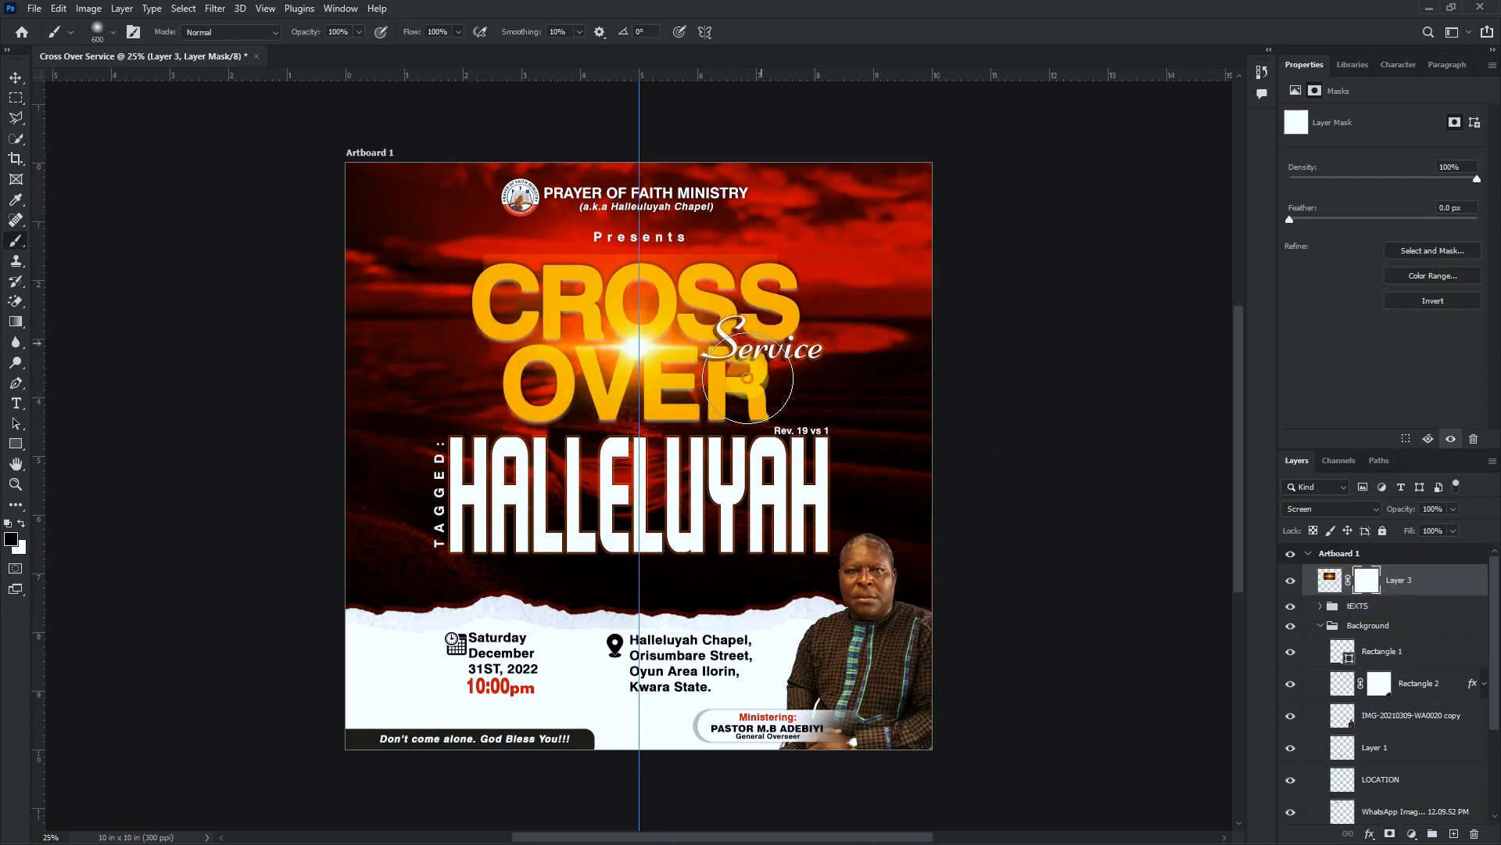
pyautogui.moveTo(587, 232); pyautogui.dragTo(502, 244)
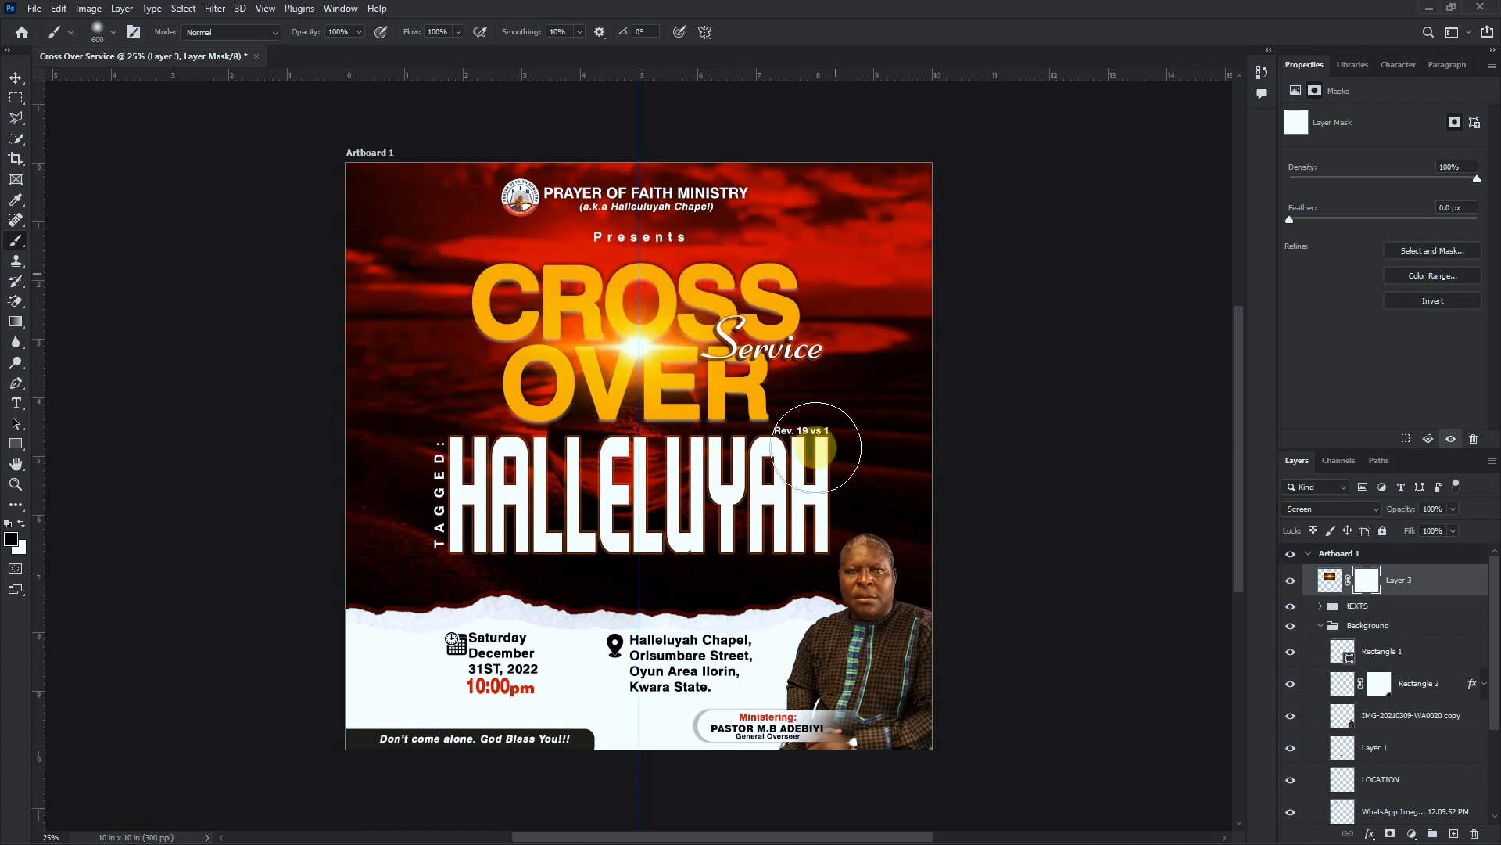
# Scale the masked flare up to 112.15% over the CROSS OVER title
pyautogui.hotkey('ctrl', 't')
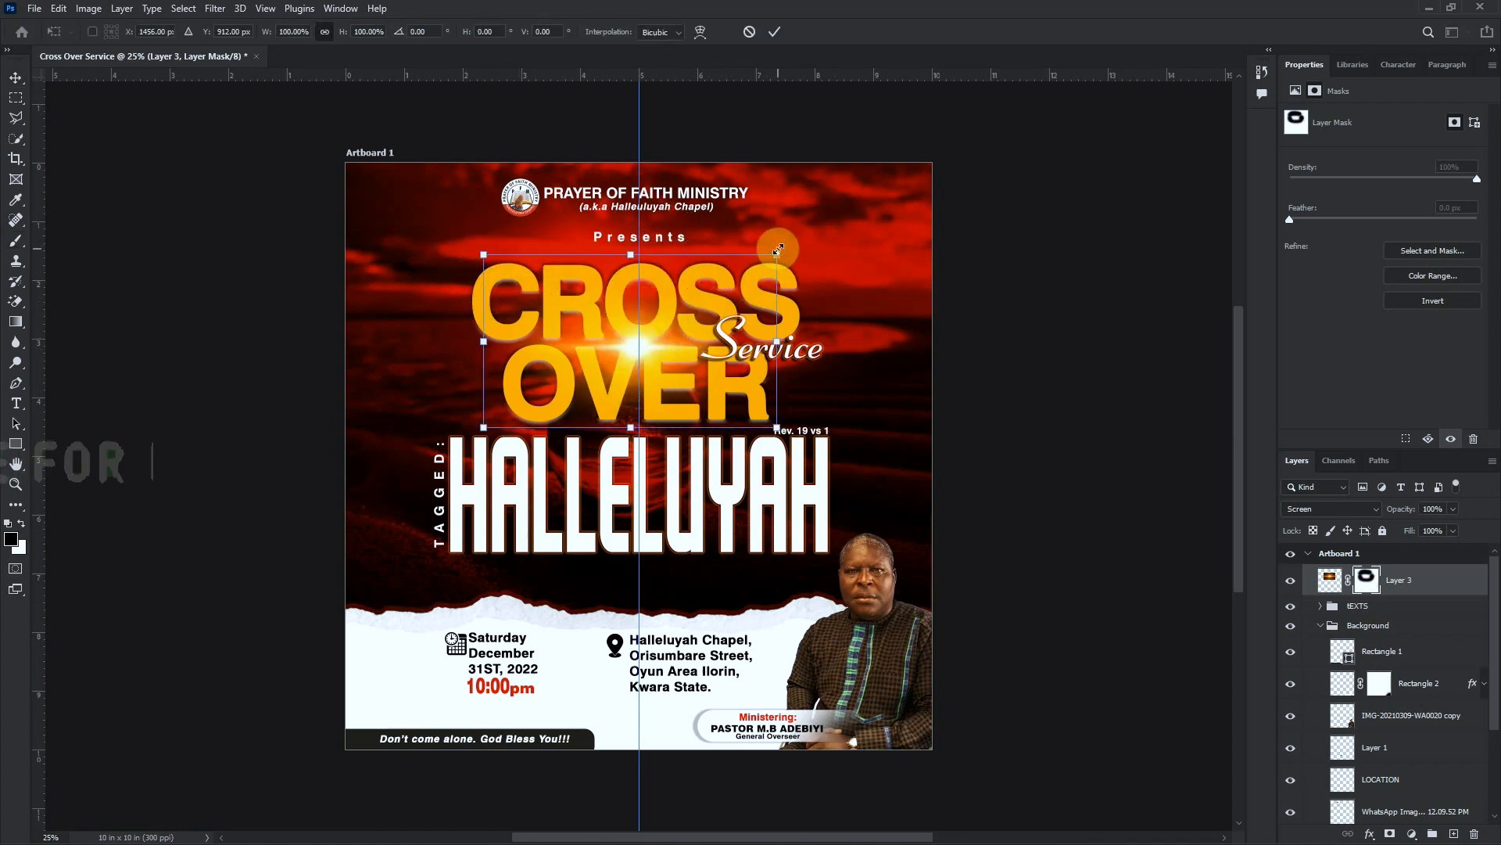
pyautogui.moveTo(778, 249); pyautogui.dragTo(794, 232)
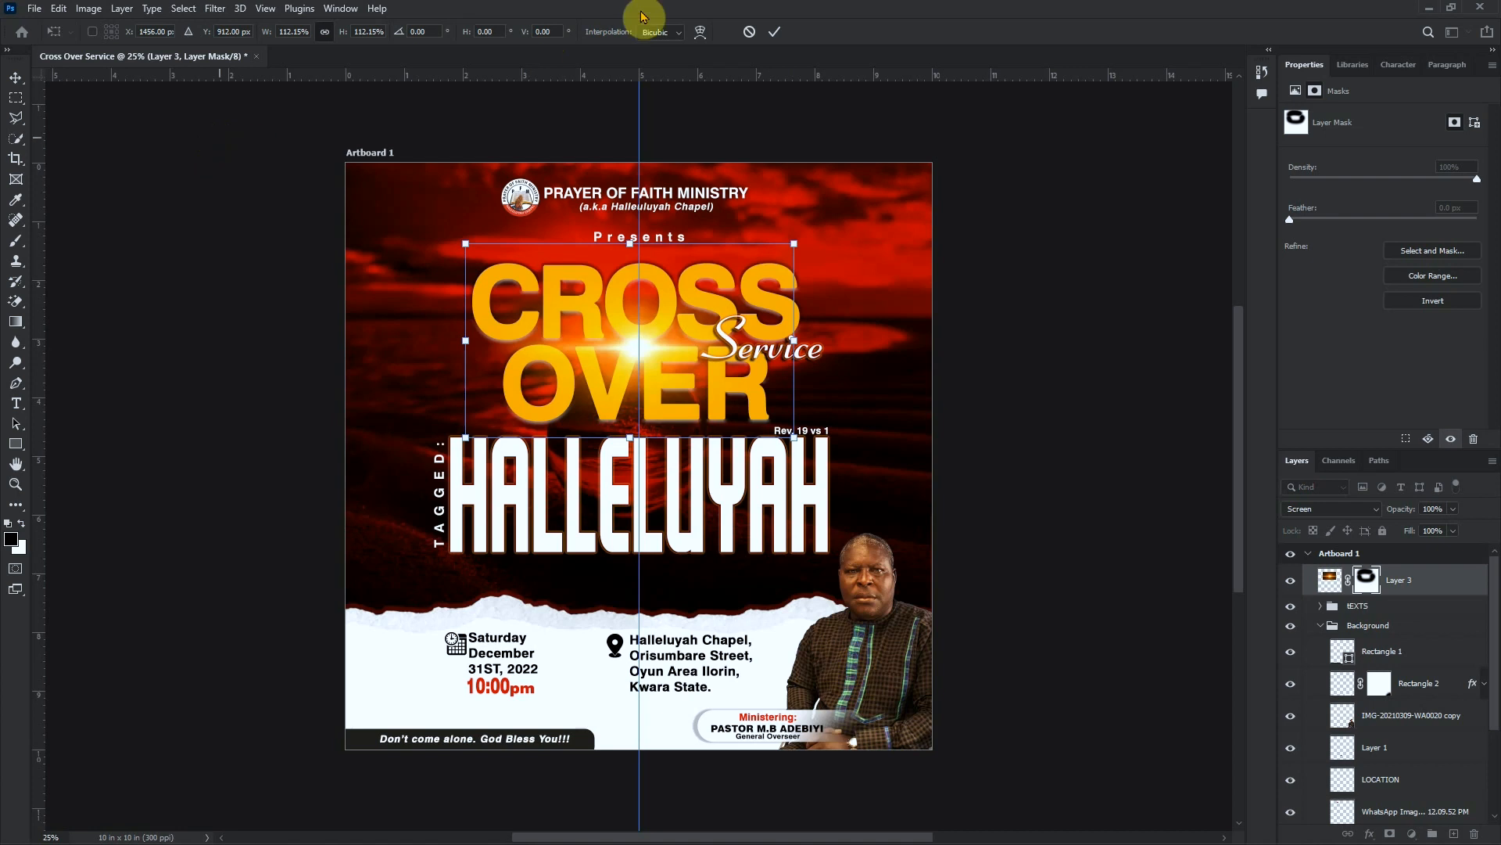
pyautogui.press('Return')
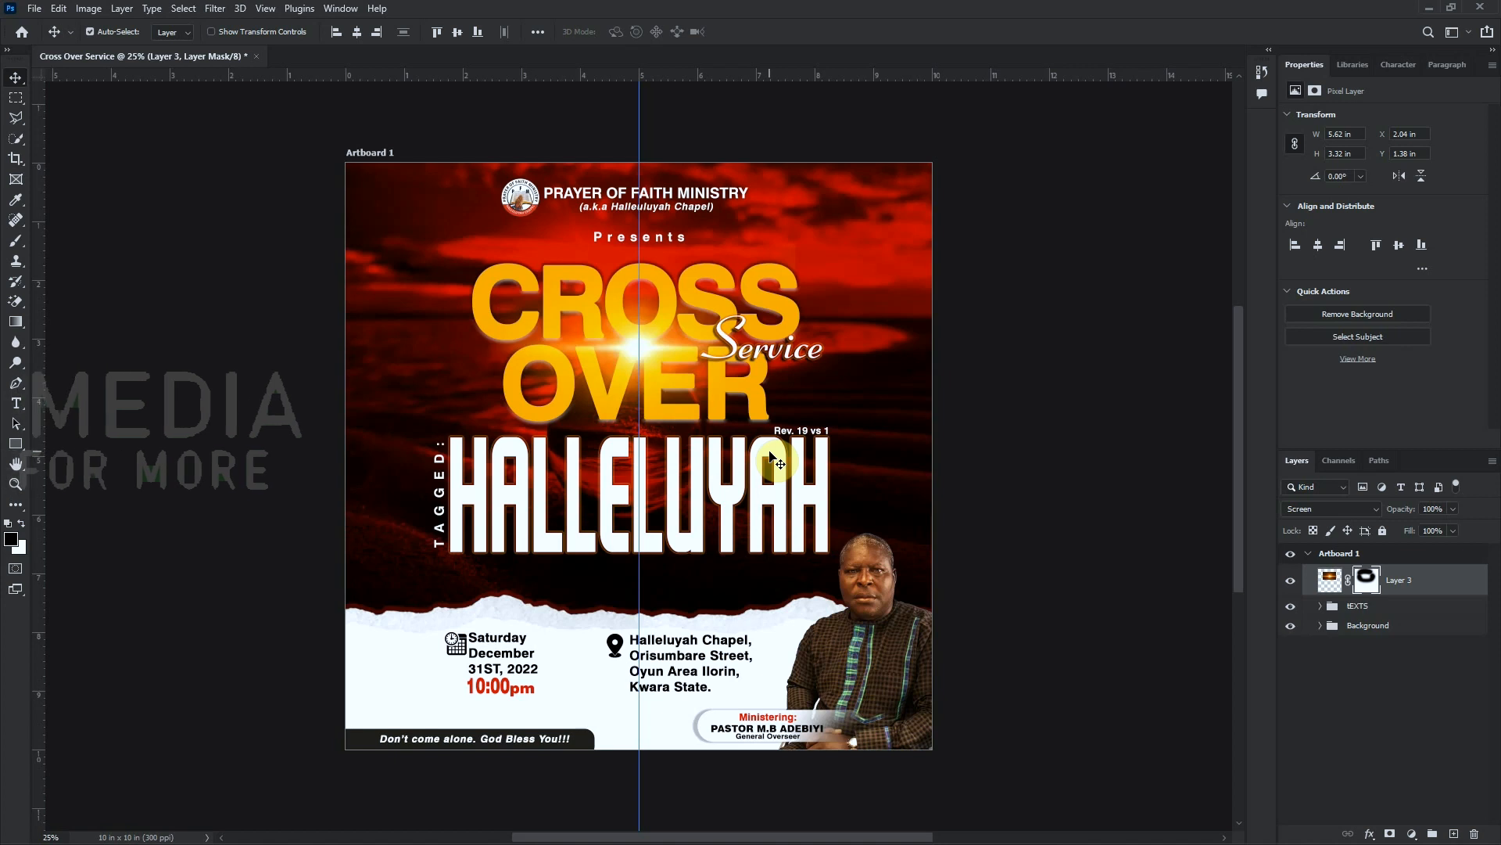
# Set up an Export As of the flyer artboard in JPG format with Excellent quality
pyautogui.click(34, 8)
pyautogui.moveTo(189, 250)
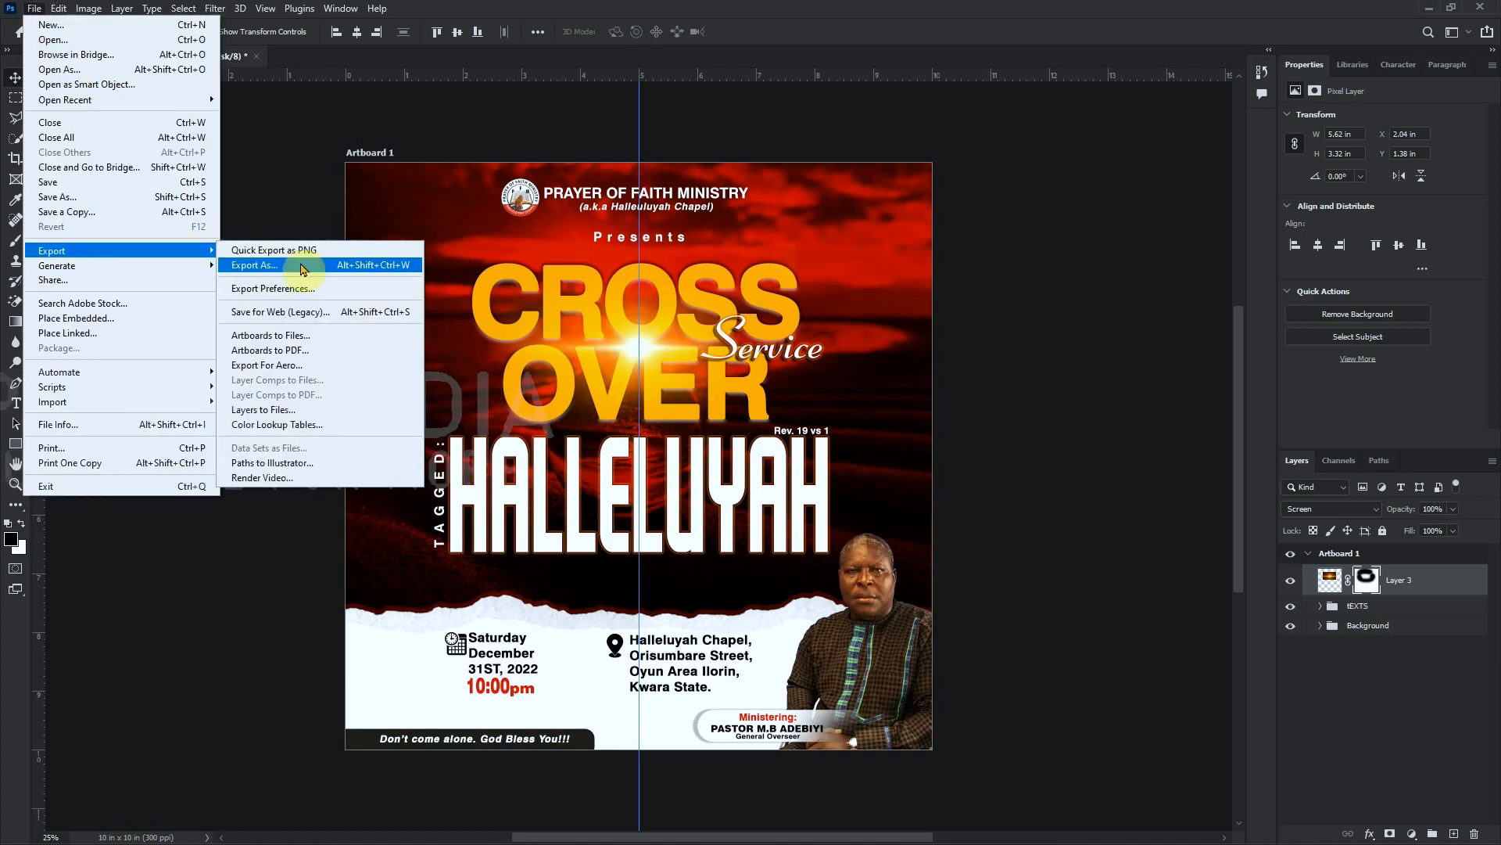
pyautogui.click(317, 265)
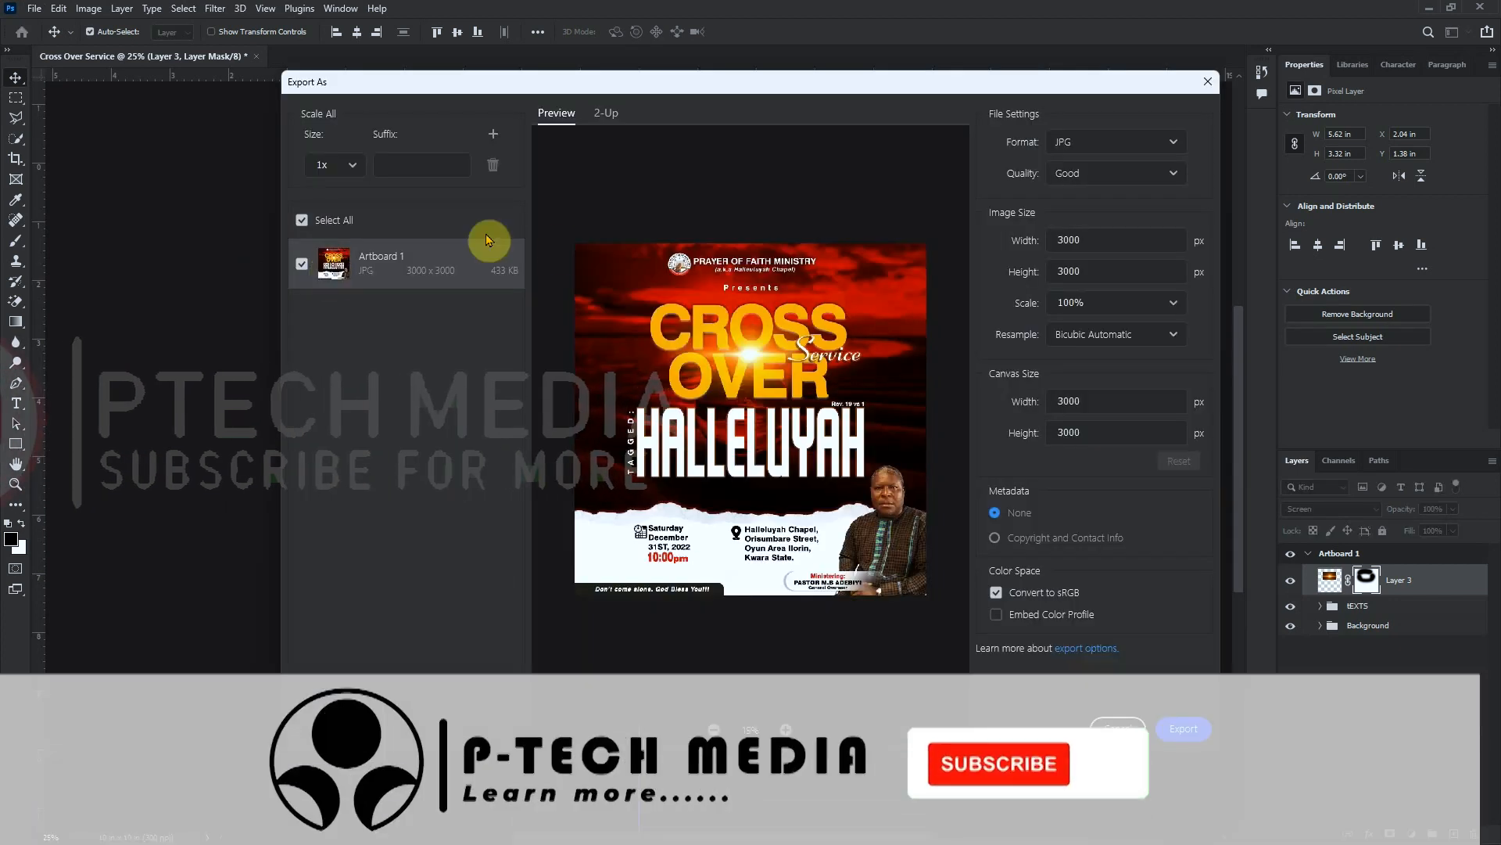
pyautogui.click(1086, 147)
pyautogui.click(1065, 144)
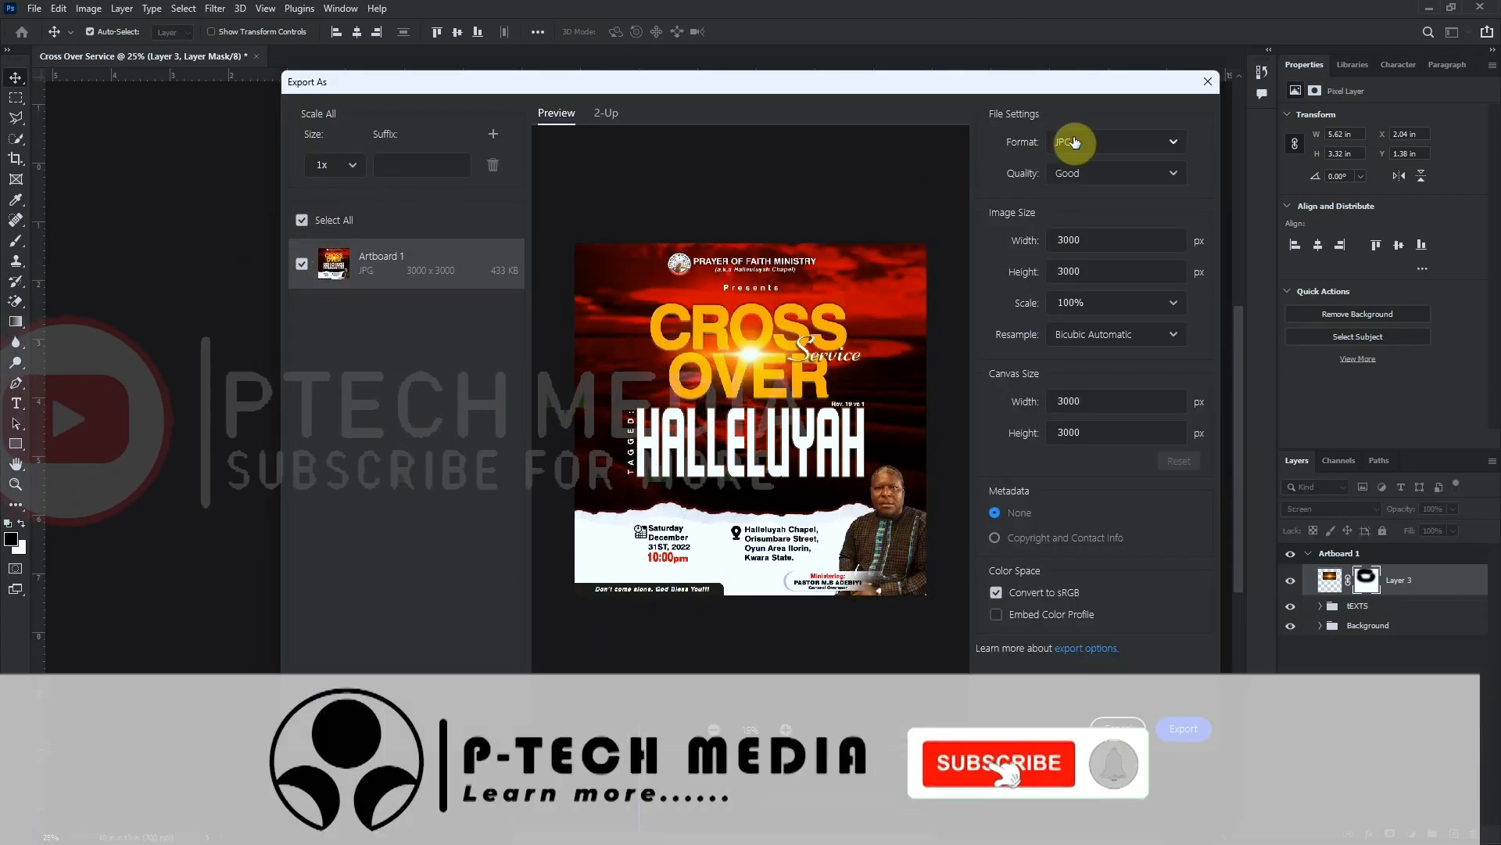
pyautogui.click(1073, 141)
pyautogui.click(1101, 201)
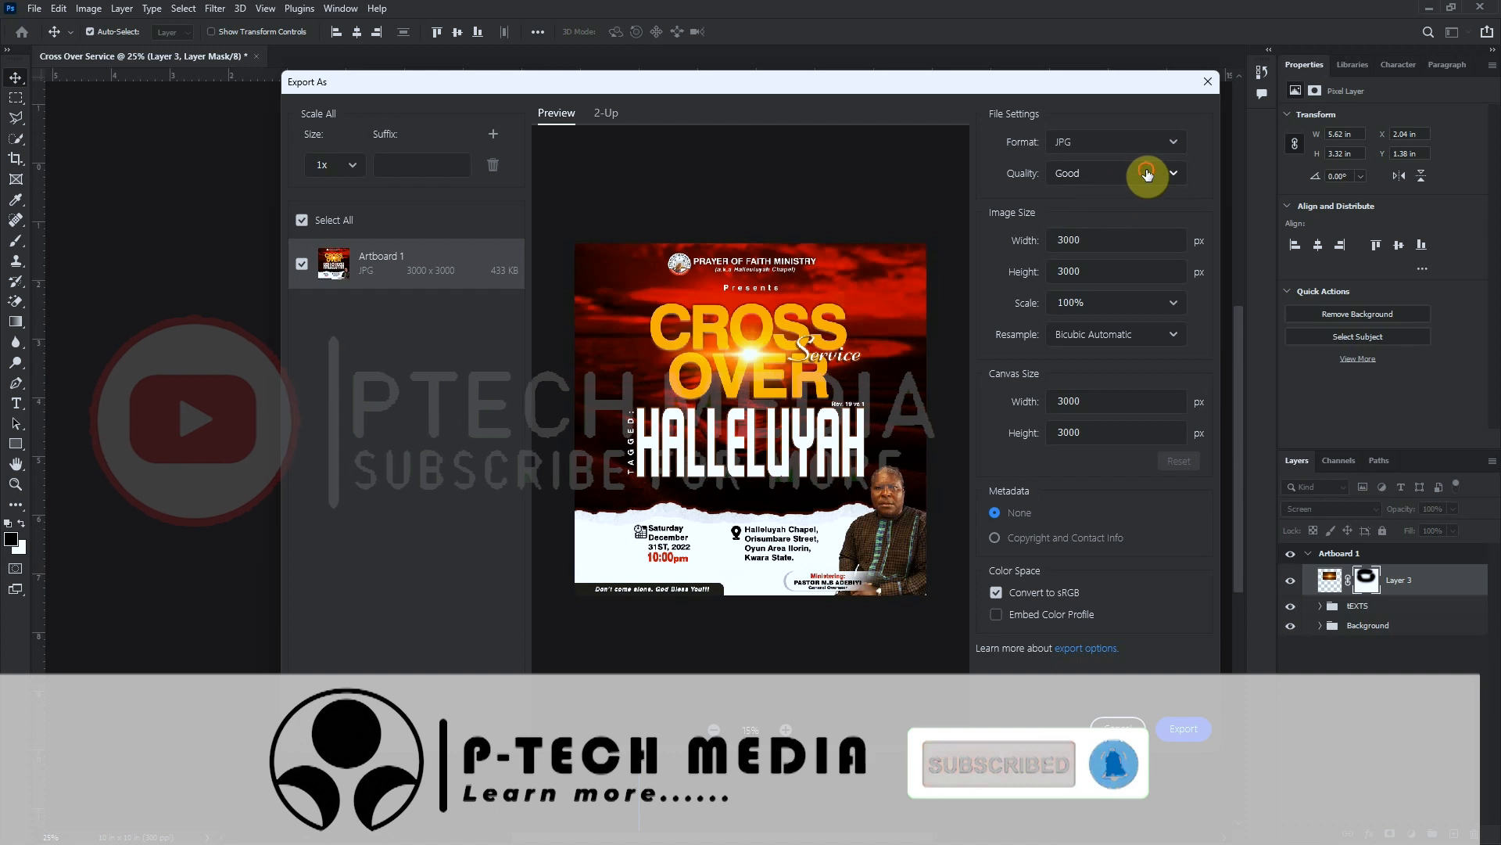
pyautogui.click(1149, 174)
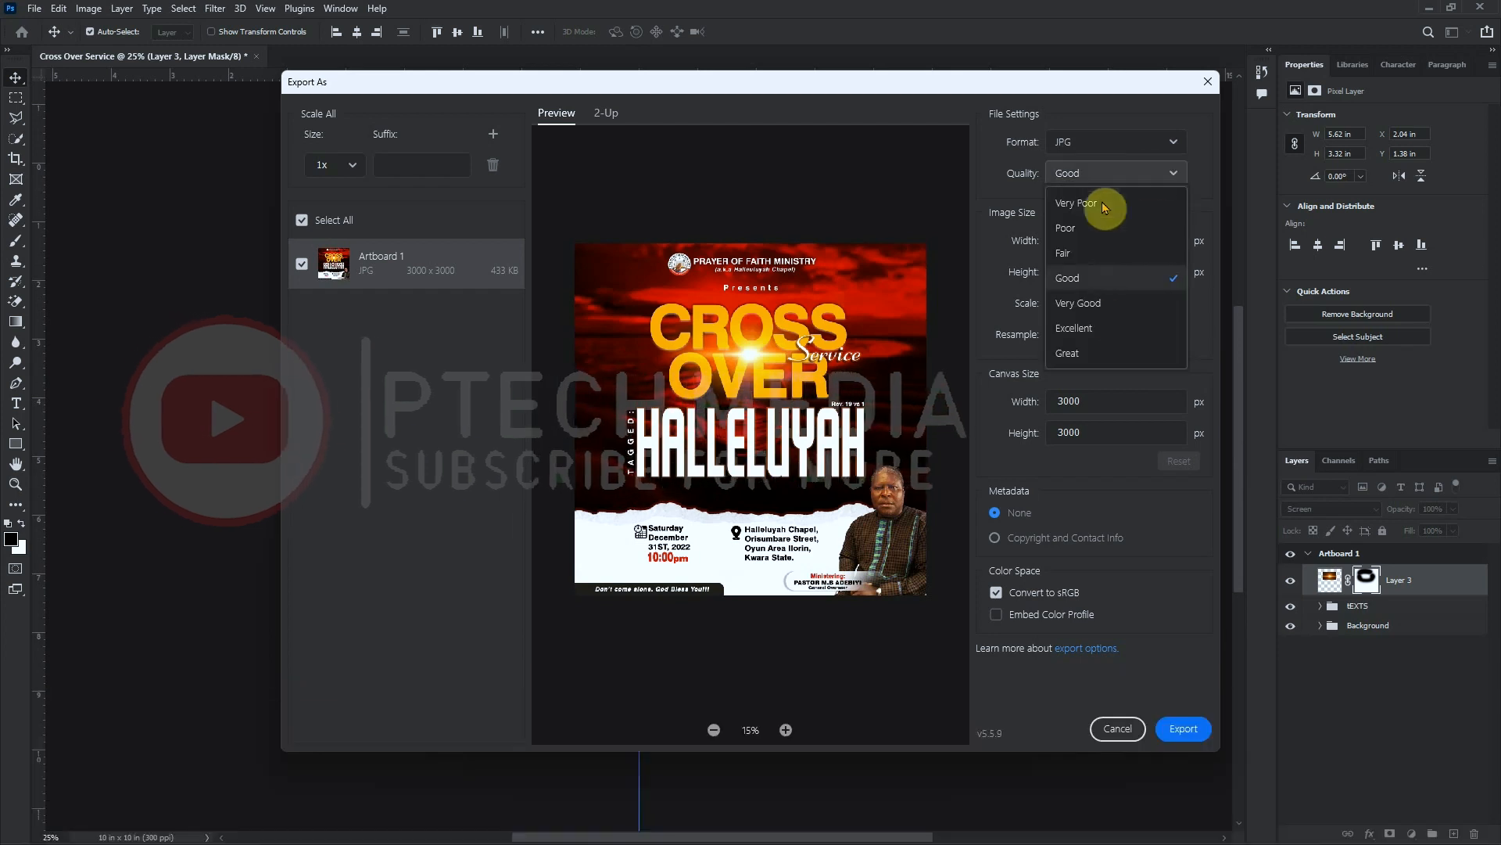
pyautogui.click(1103, 351)
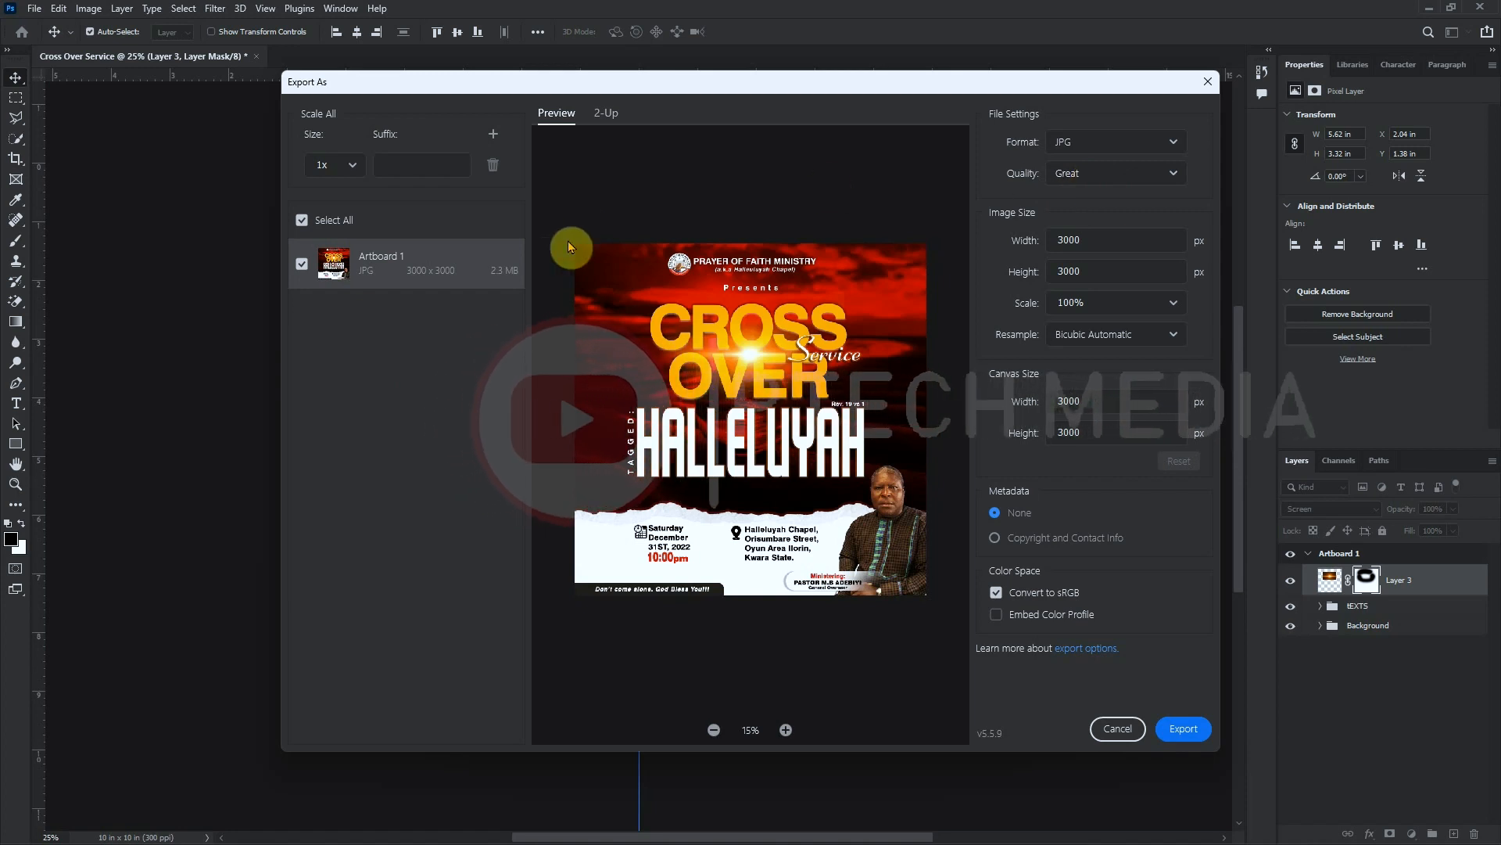
pyautogui.click(1094, 173)
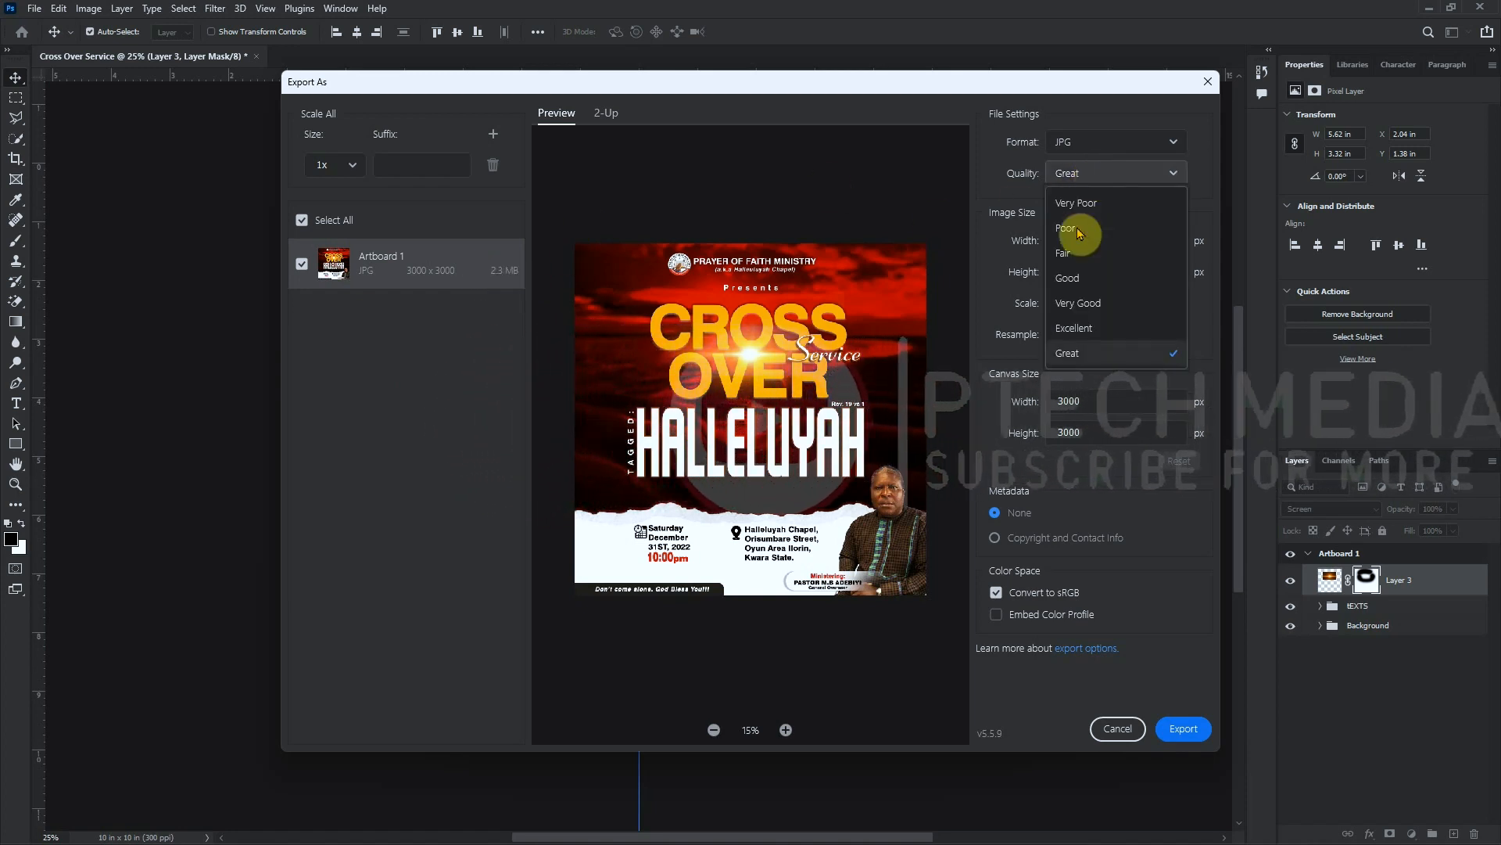
pyautogui.click(1091, 328)
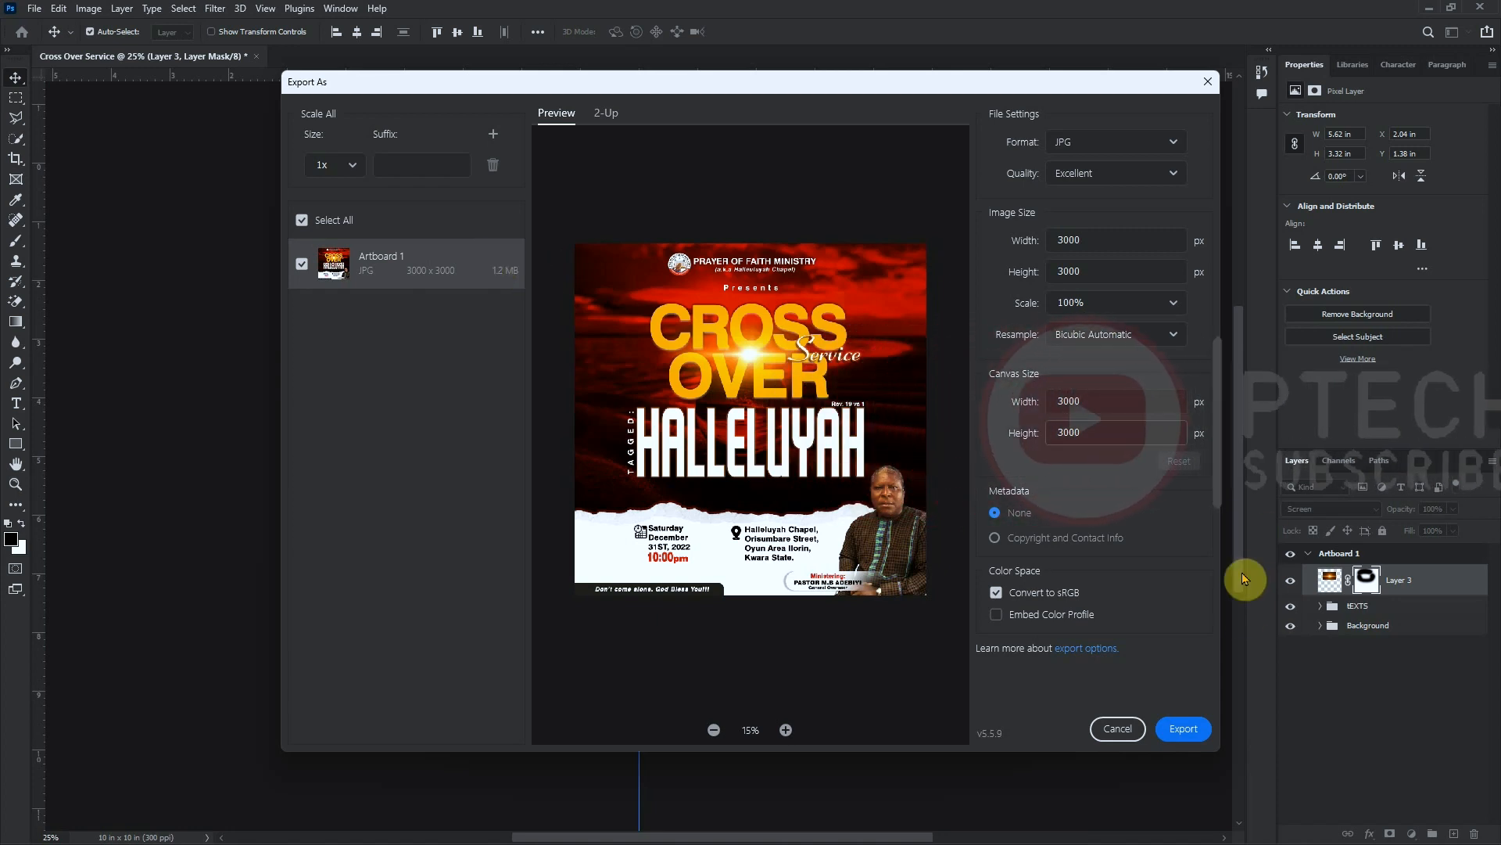
# Export the flyer to the Videos > Design > Cross Over folder under the file name Cross Over Service
pyautogui.click(1195, 728)
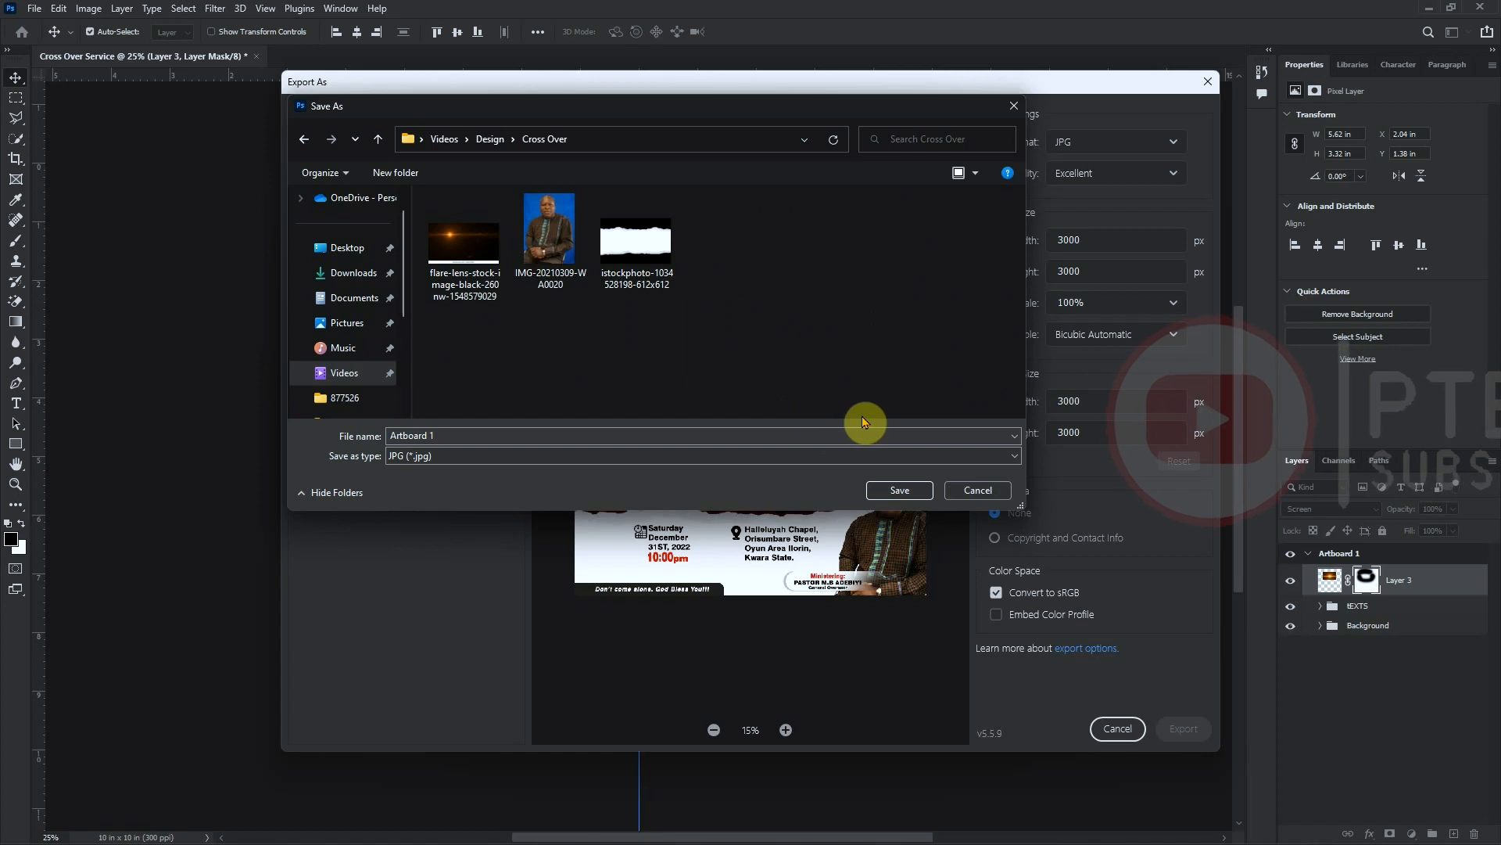
pyautogui.moveTo(646, 436); pyautogui.dragTo(364, 437)
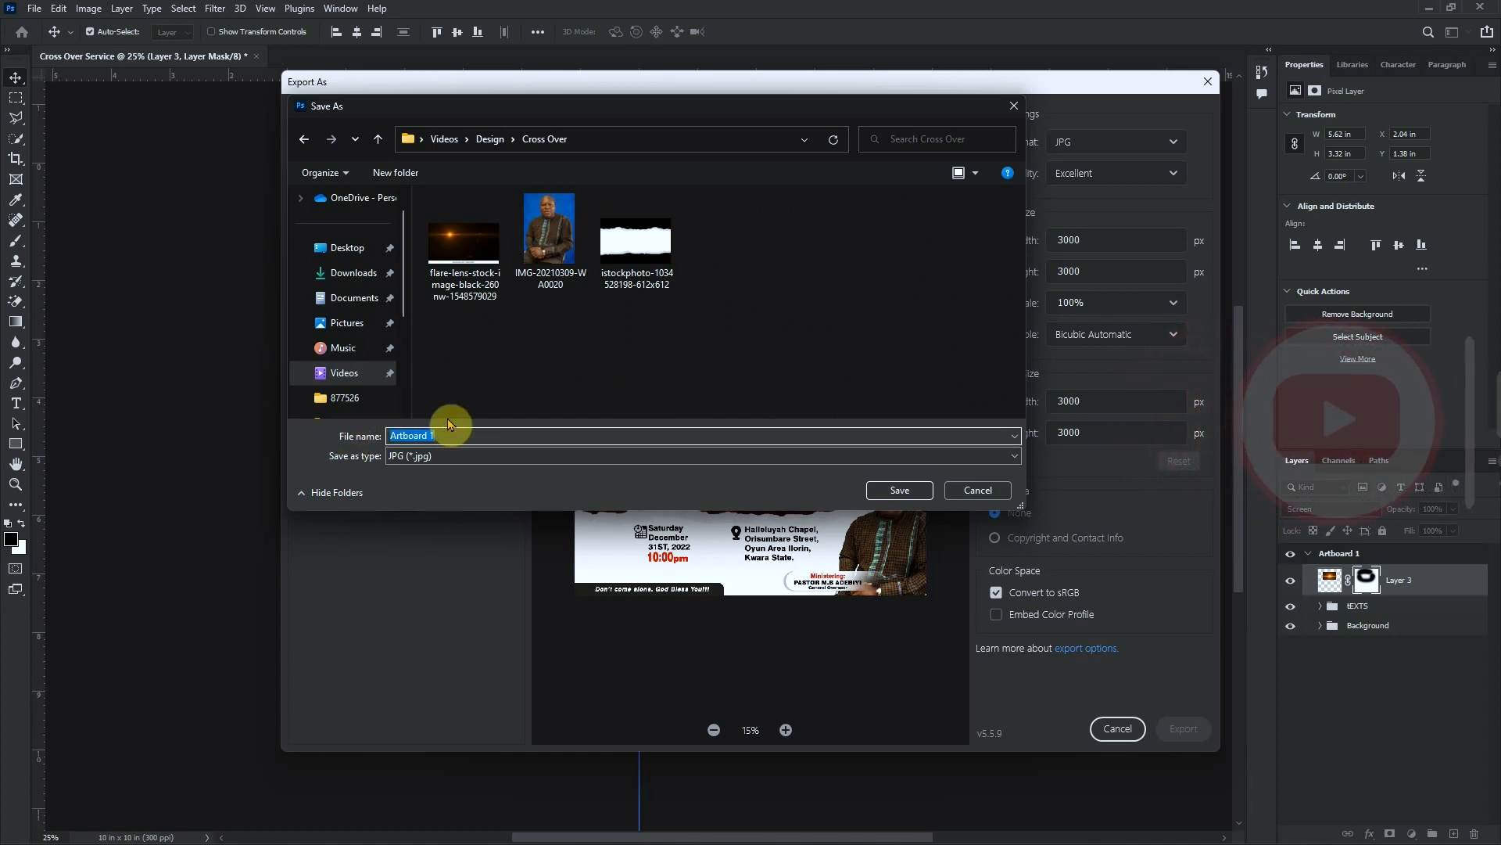
pyautogui.write('Cross Over Service')
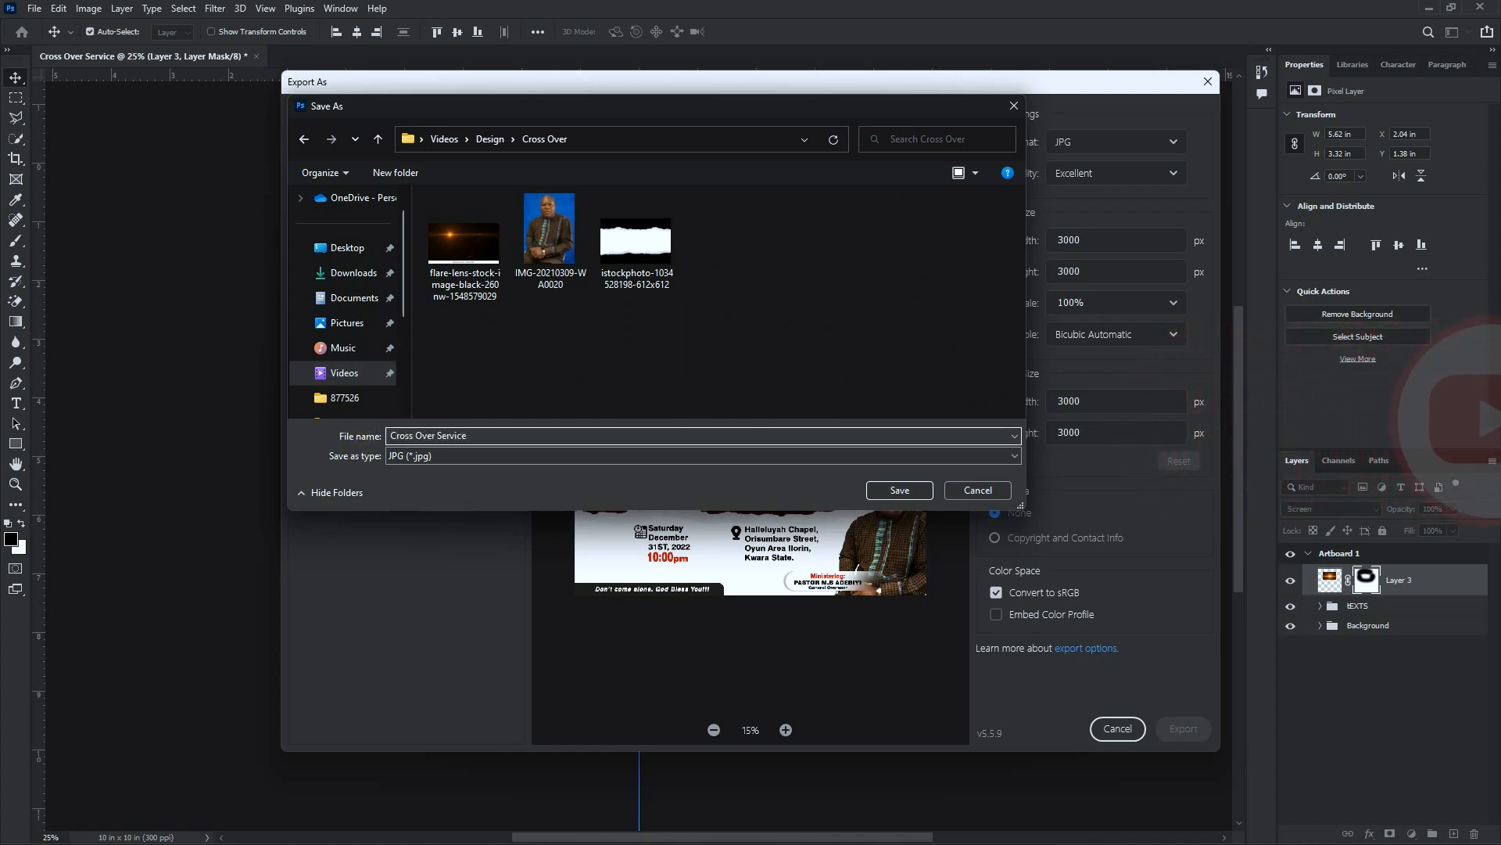
pyautogui.click(900, 491)
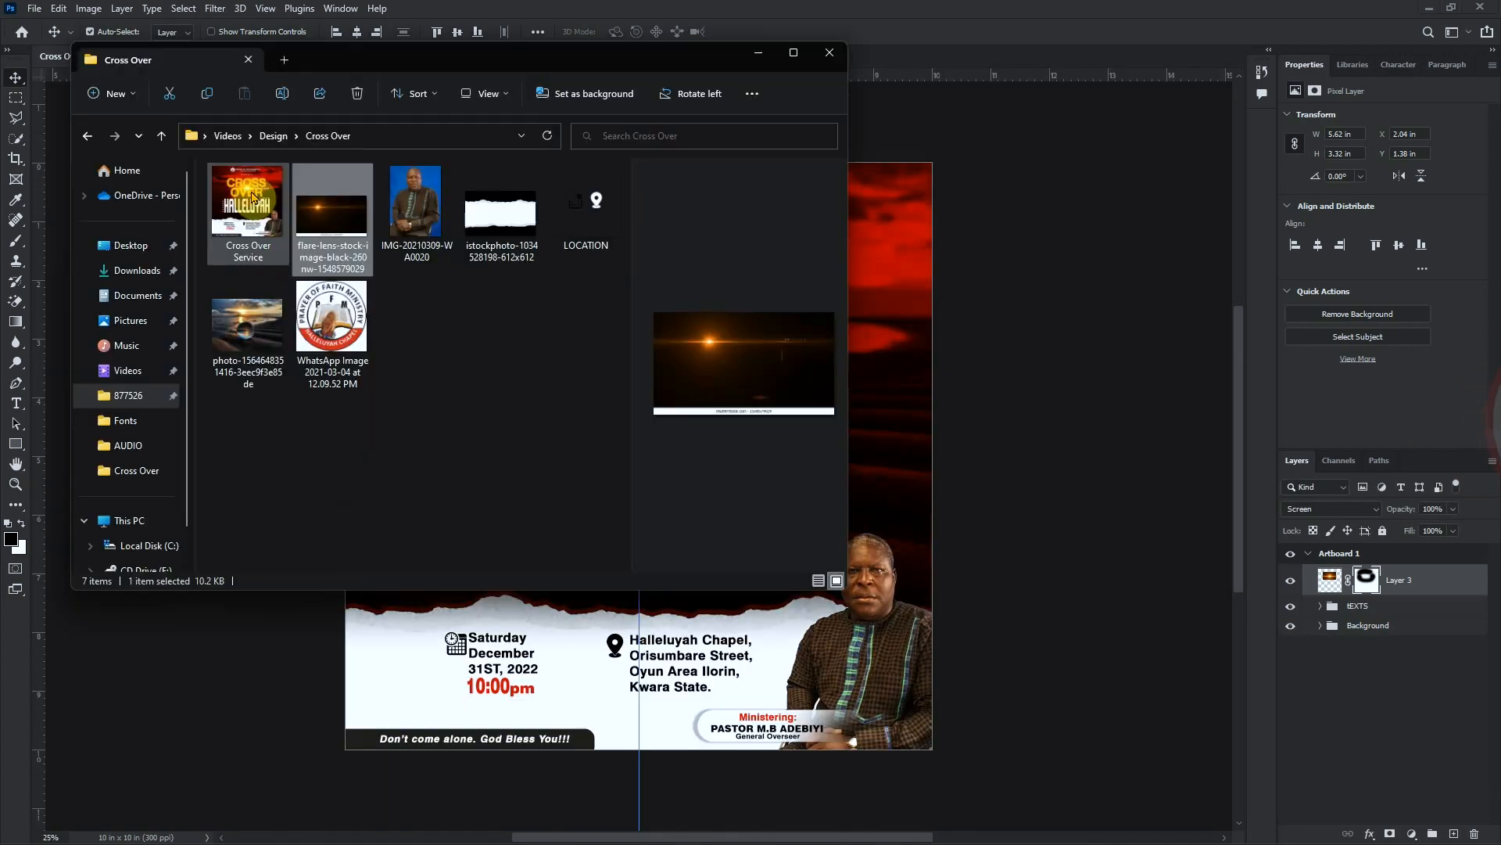
# Open the exported Cross Over Service image from the Cross Over folder in the photo viewer to check the flyer
pyautogui.click(252, 196)
pyautogui.doubleClick(253, 196)
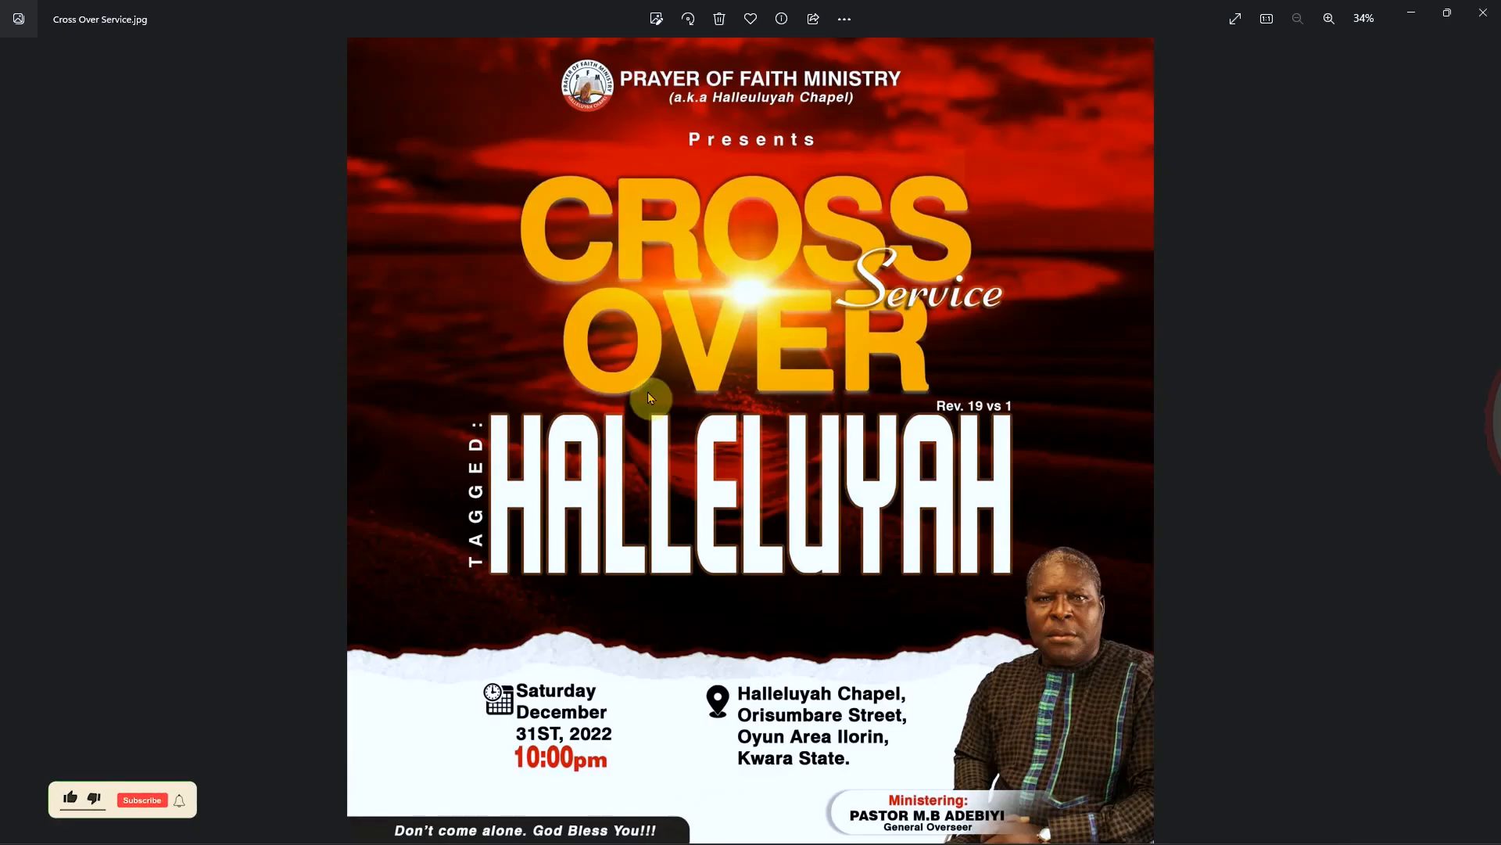